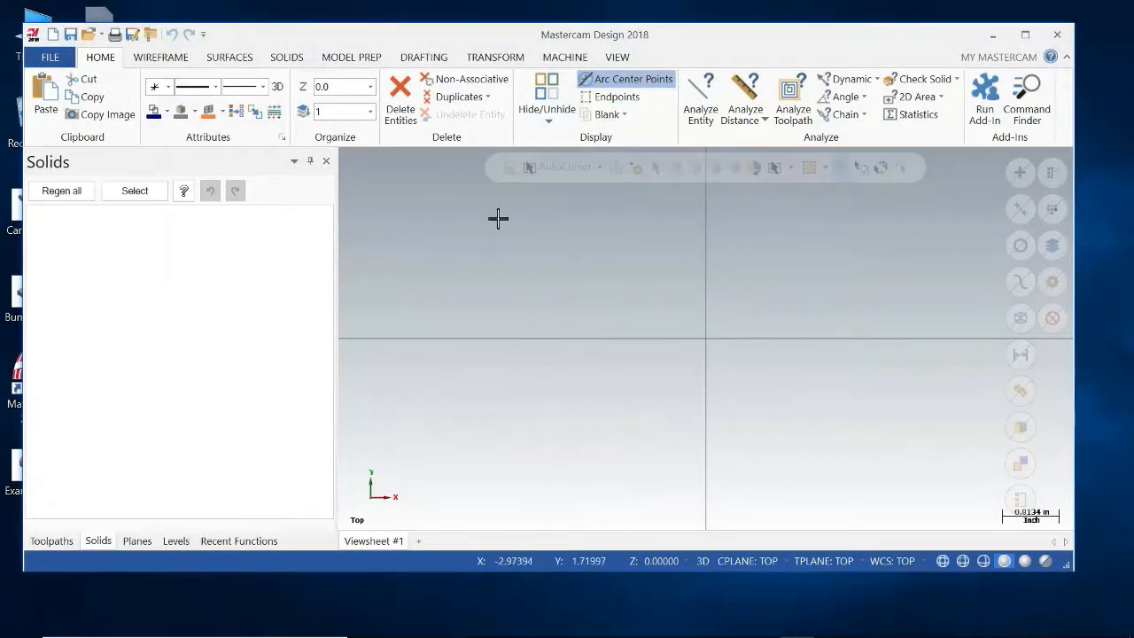
Step: Show the Toolpaths manager and maximize the program window
left_click(51, 539)
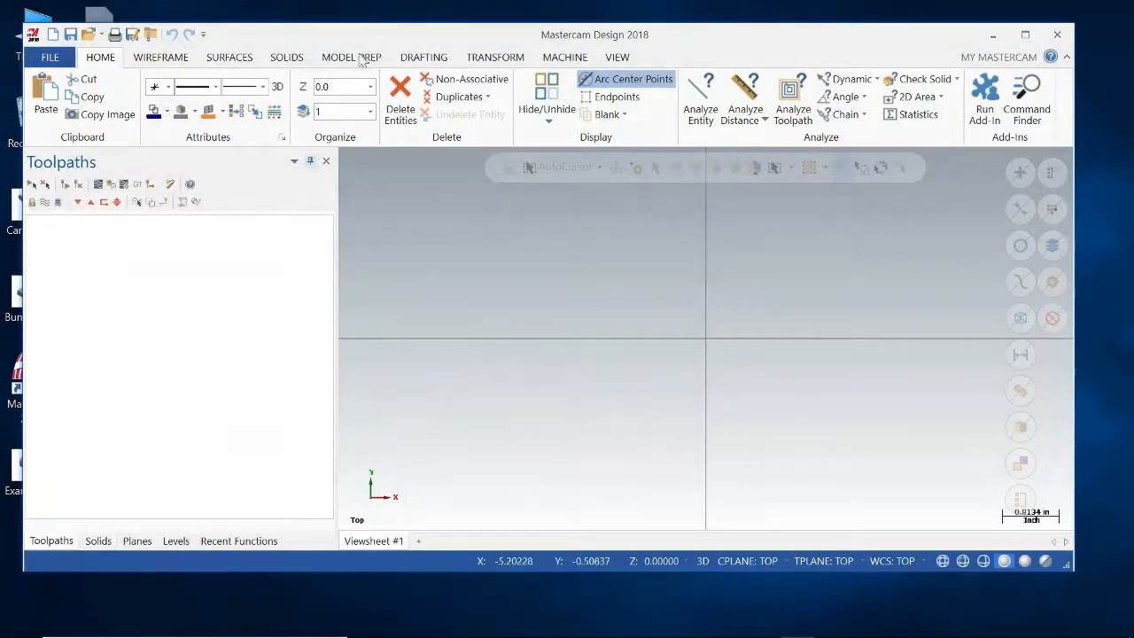
left_click_drag(443, 43, 463, 51)
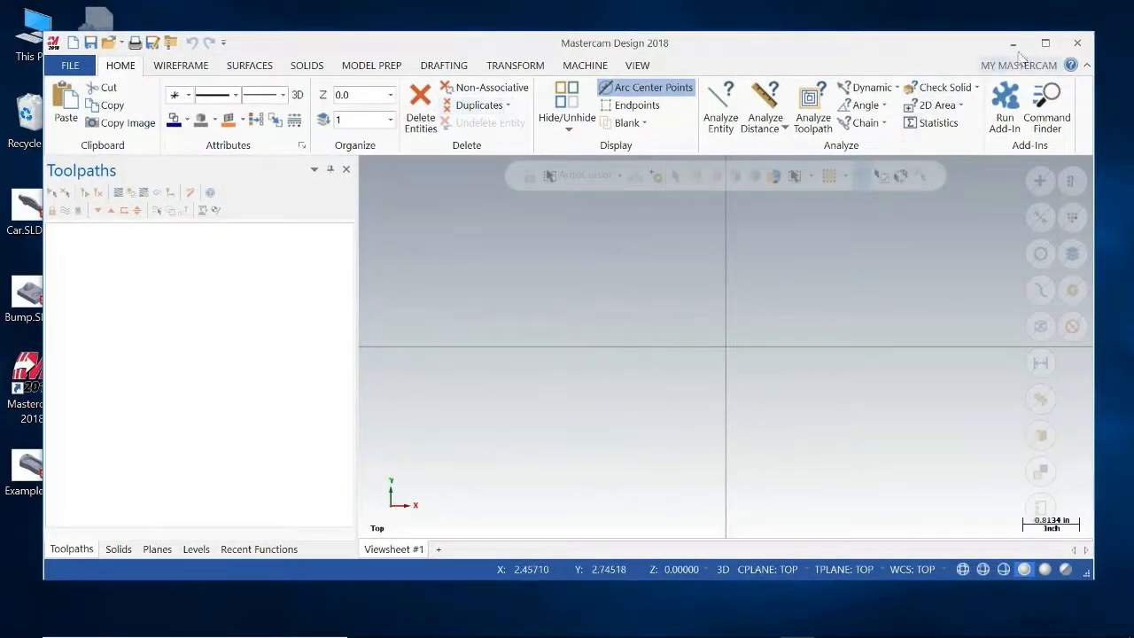
left_click(1047, 45)
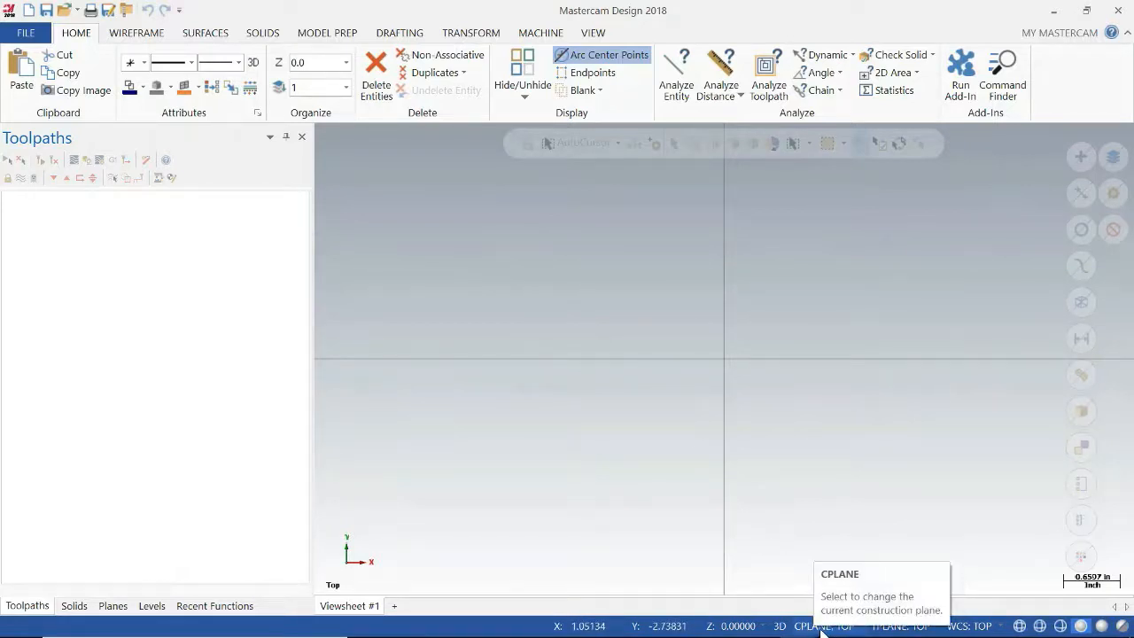
Step: Switch the graphics view and construction plane to Front and return them to Top
right_click(762, 443)
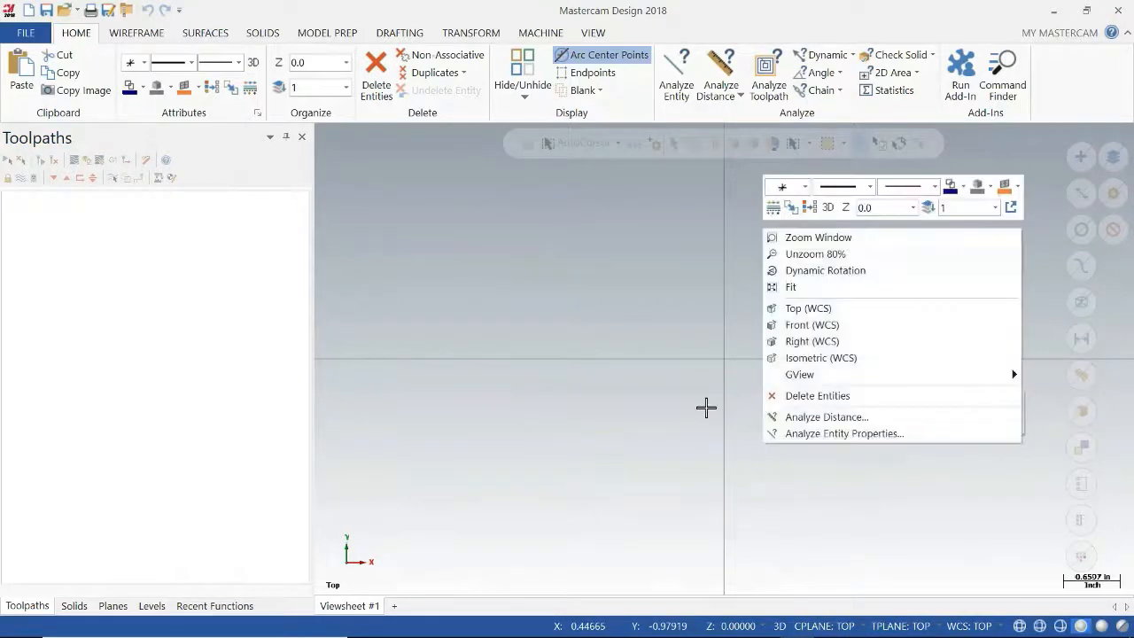
left_click(812, 325)
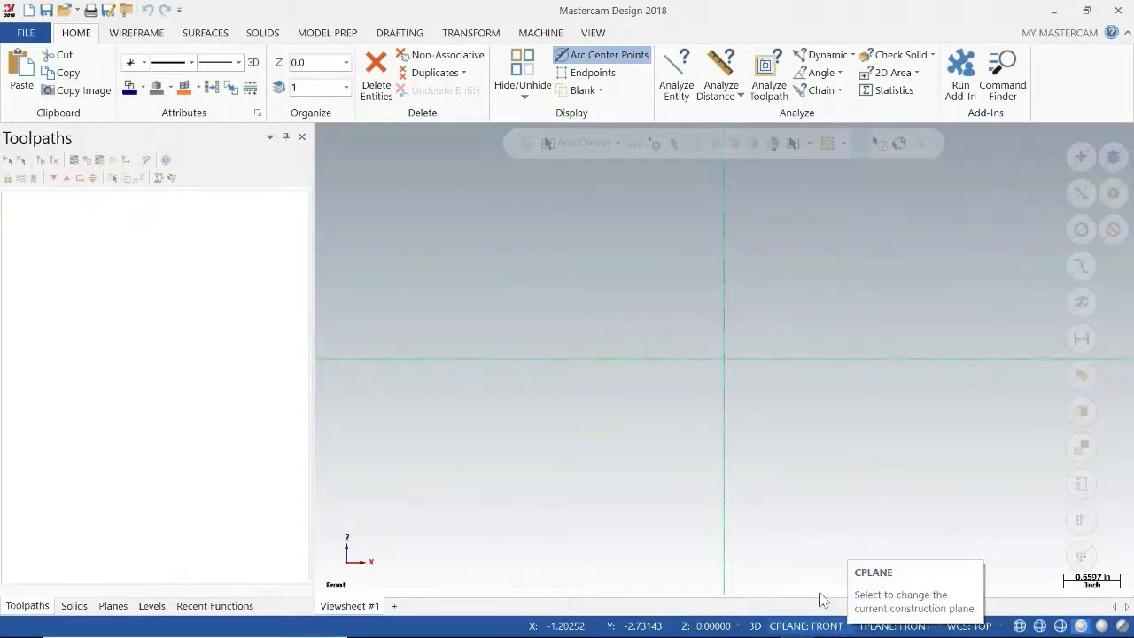
right_click(775, 502)
left_click(821, 371)
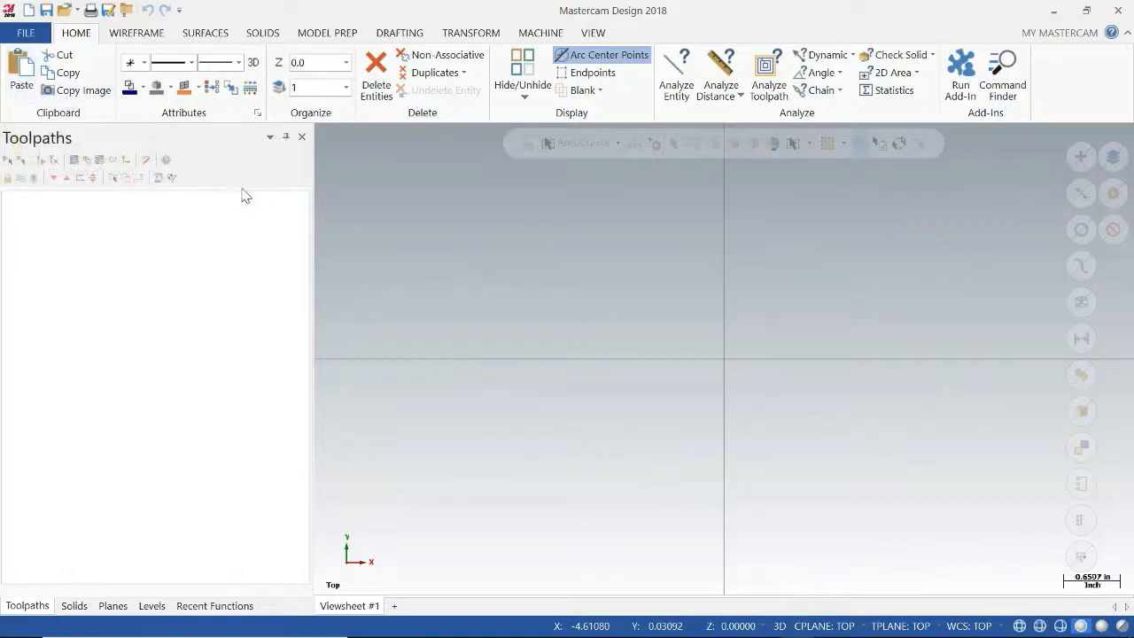
mouse_move(673, 625)
left_click(395, 32)
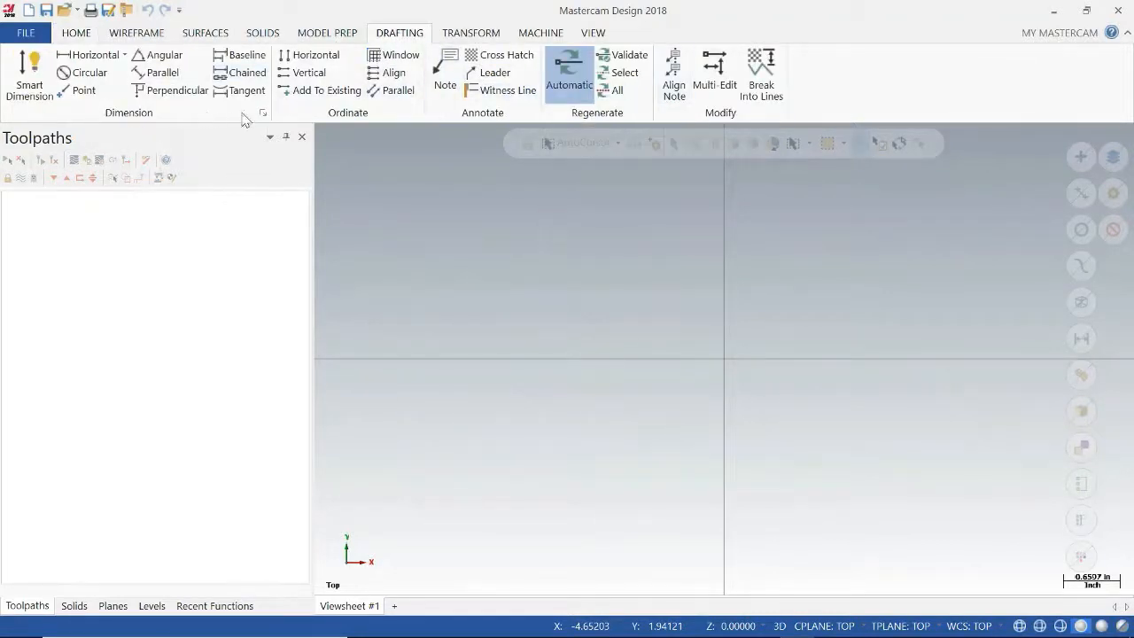
left_click(211, 35)
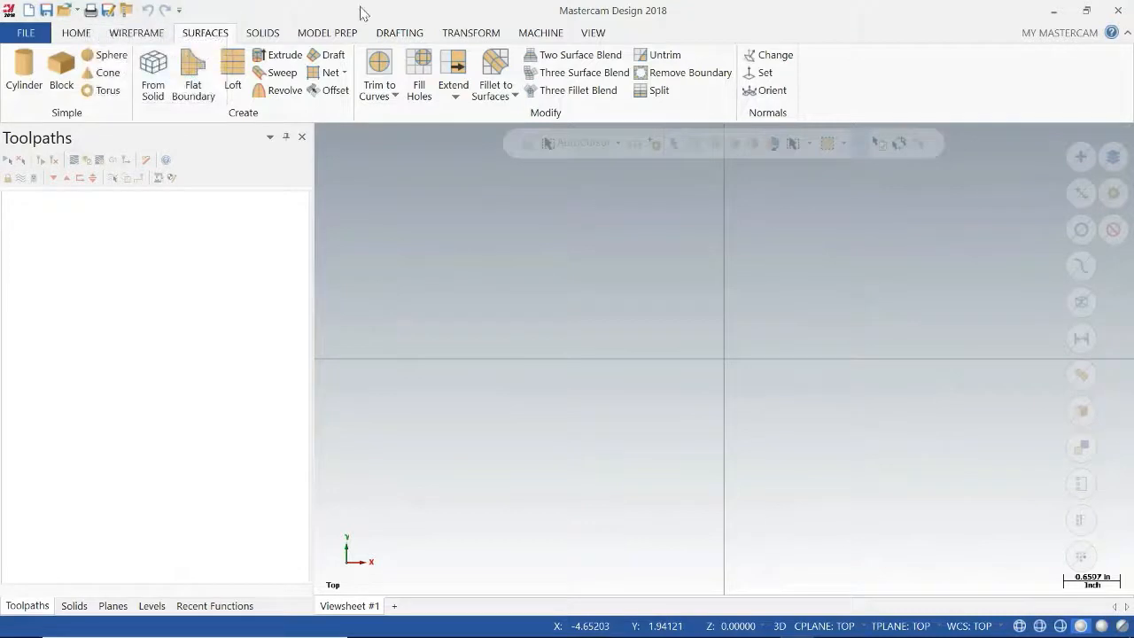
right_click(408, 17)
right_click(954, 102)
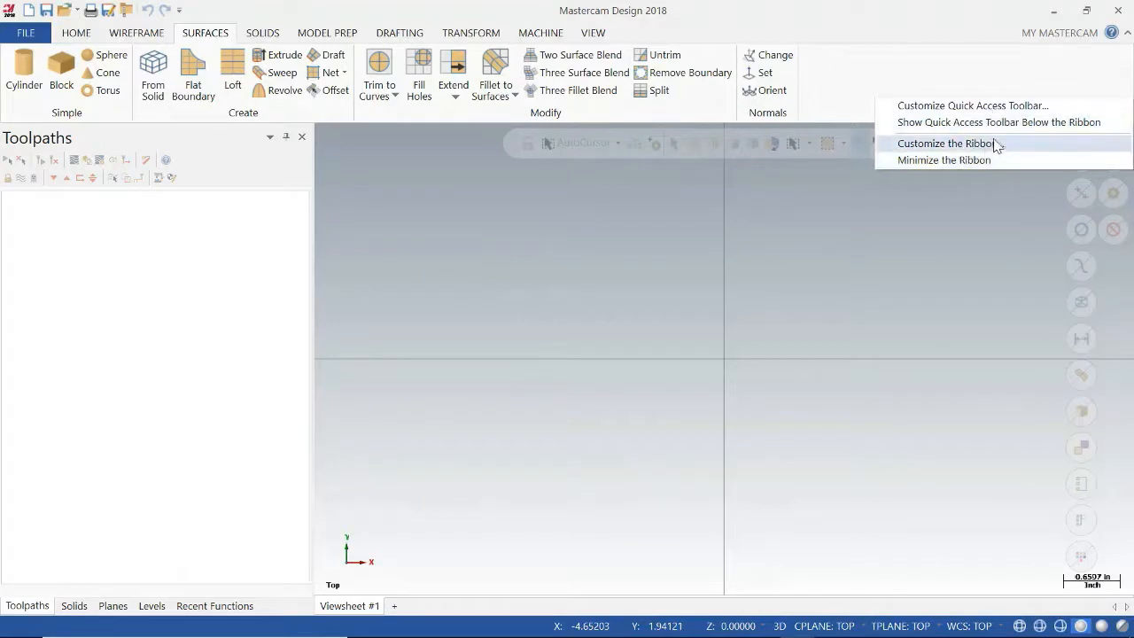
left_click(849, 83)
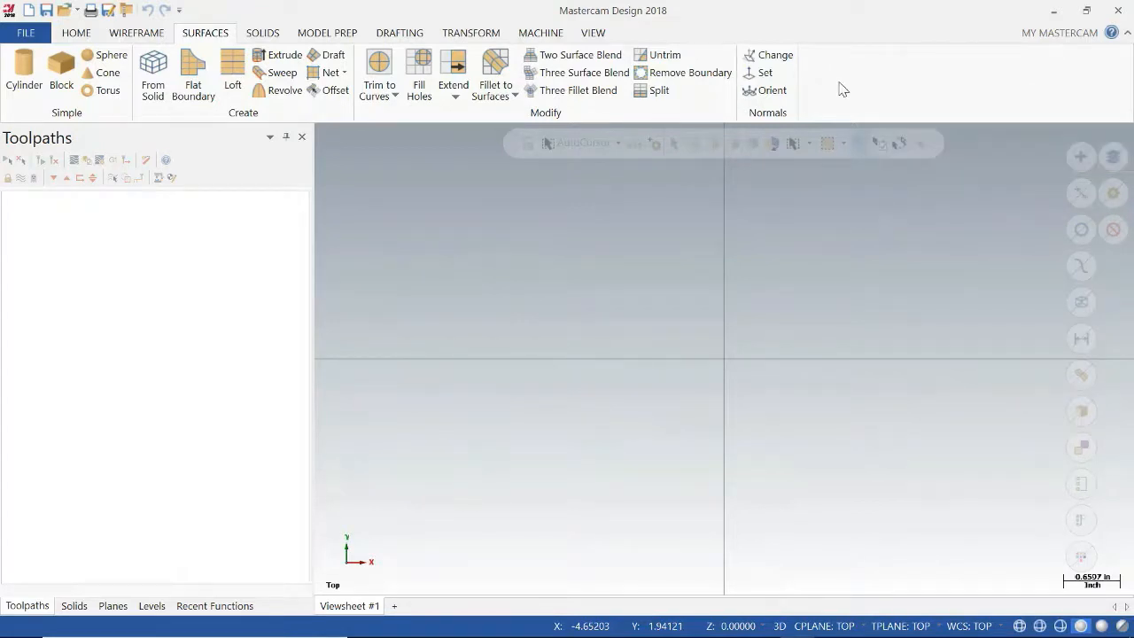
left_click(78, 39)
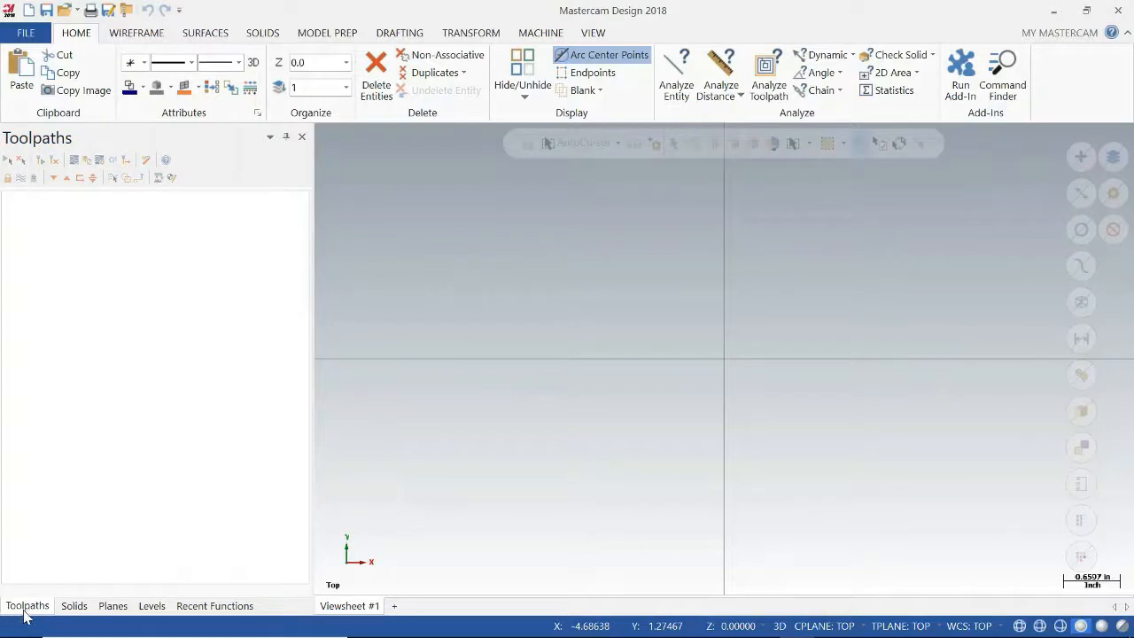
Step: Look through the Solids, Planes, Levels and Recent Functions managers and return to the Toolpaths manager
left_click(75, 605)
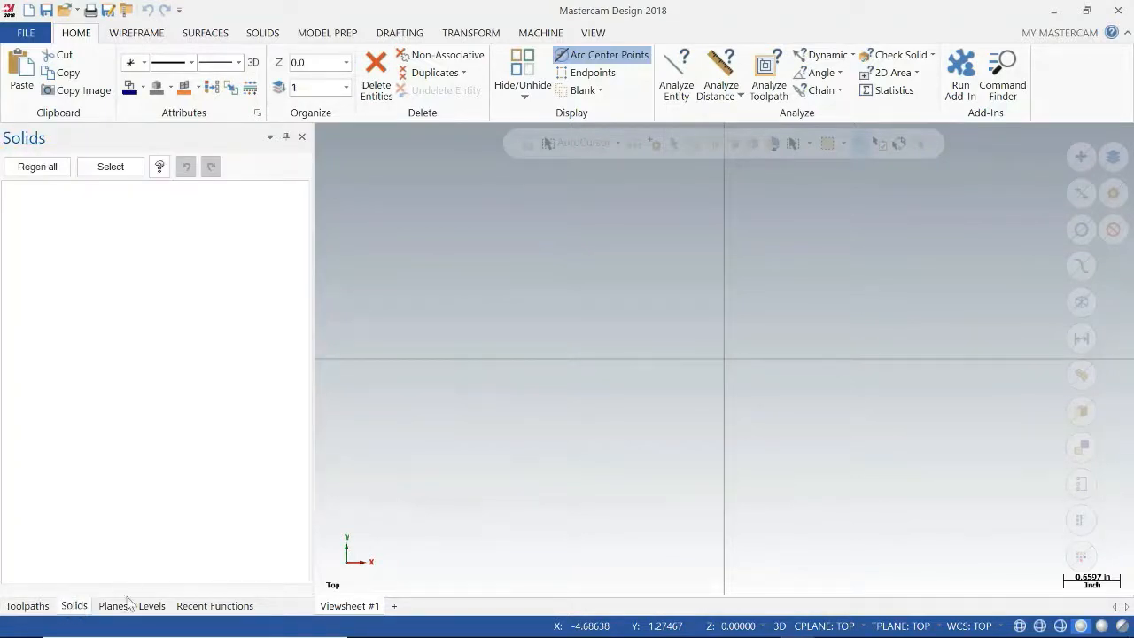
left_click(115, 606)
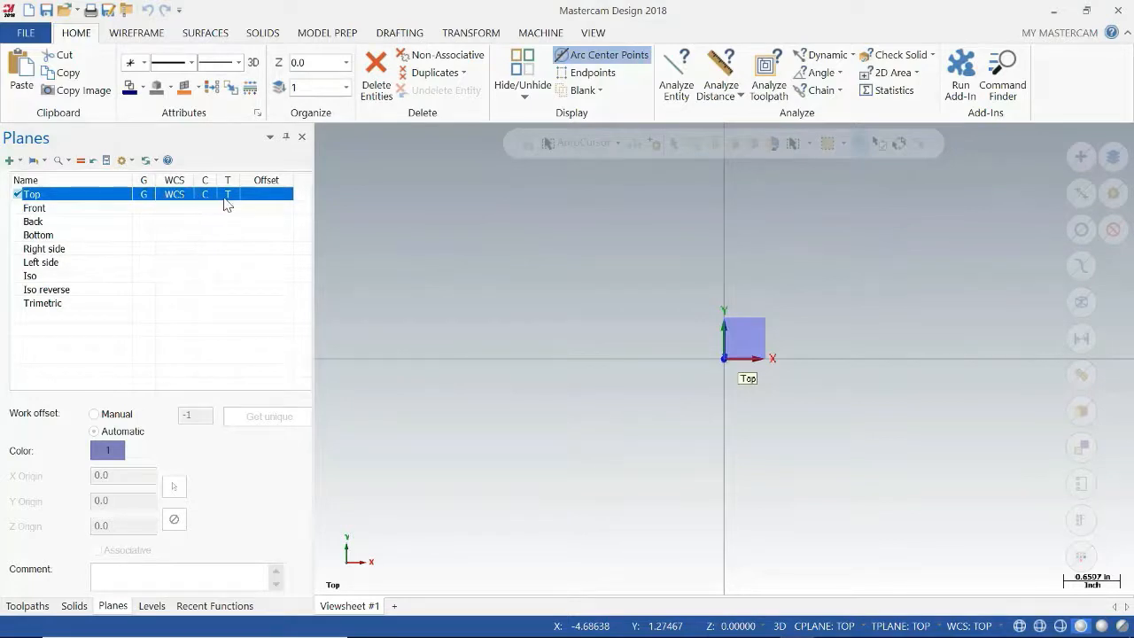
left_click(153, 606)
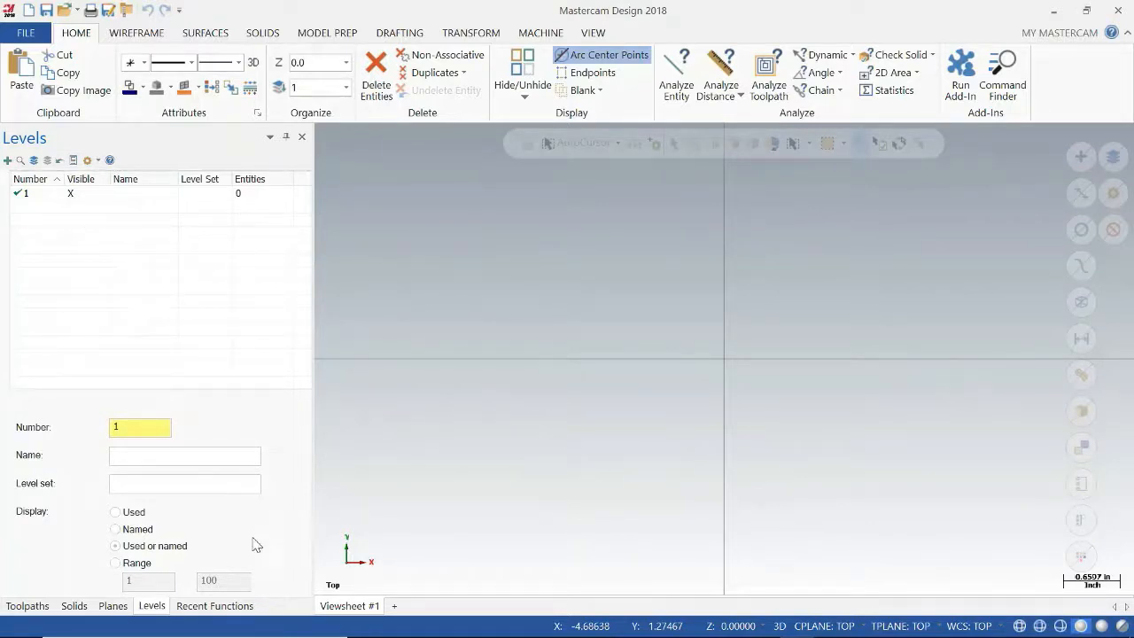
left_click(201, 610)
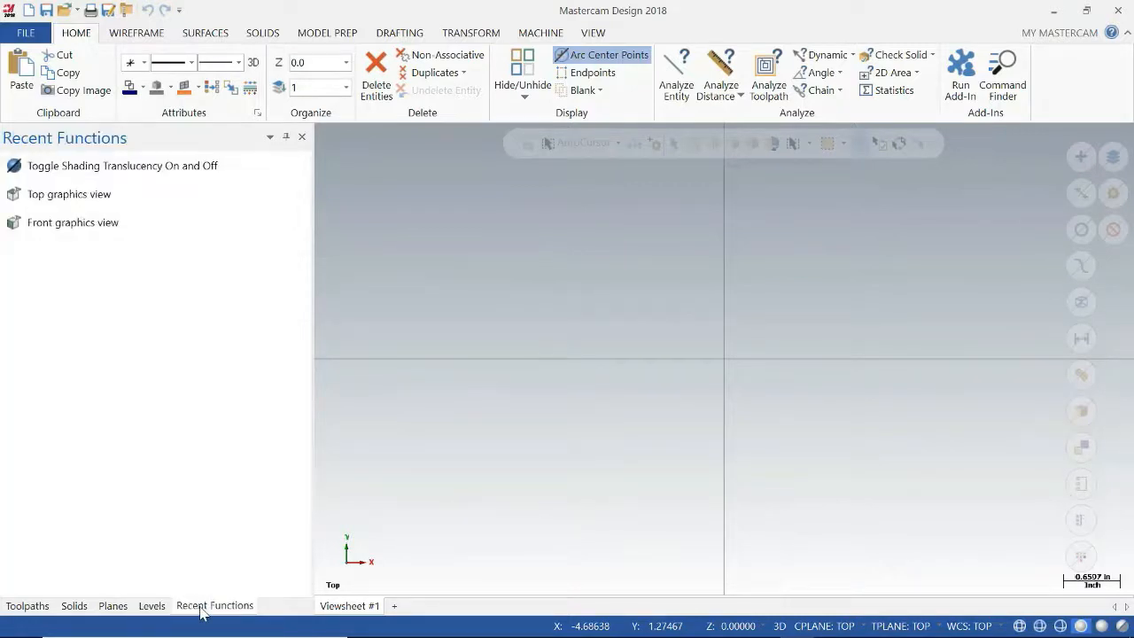
left_click(23, 609)
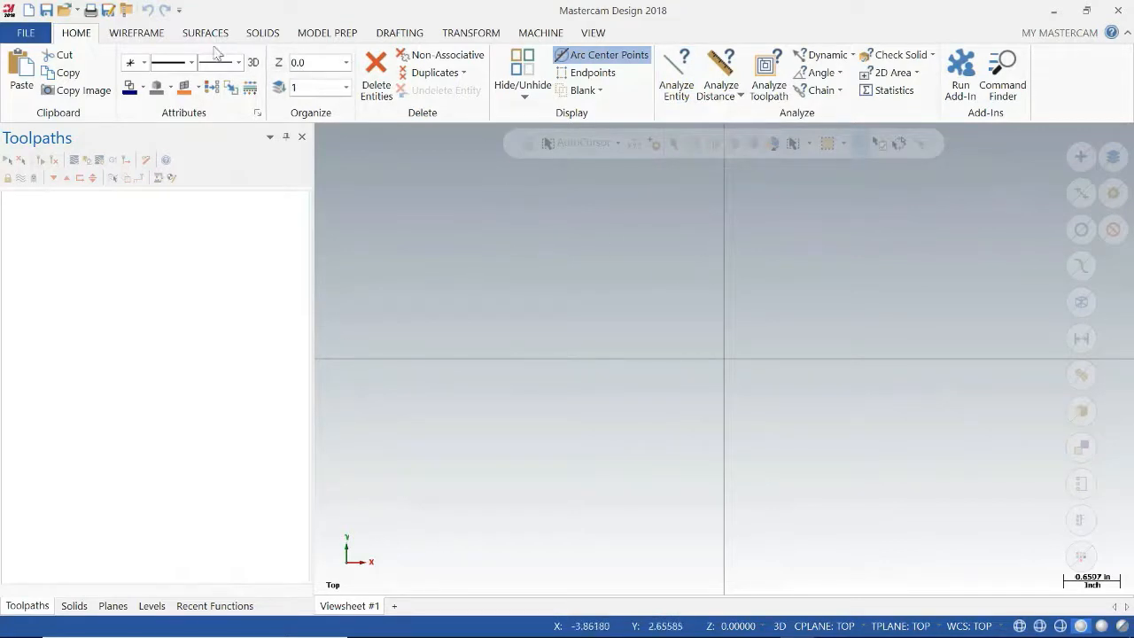
Step: Create one point freehand in the positive X and Y quadrant near the origin and another at coordinates 1,1
left_click(137, 32)
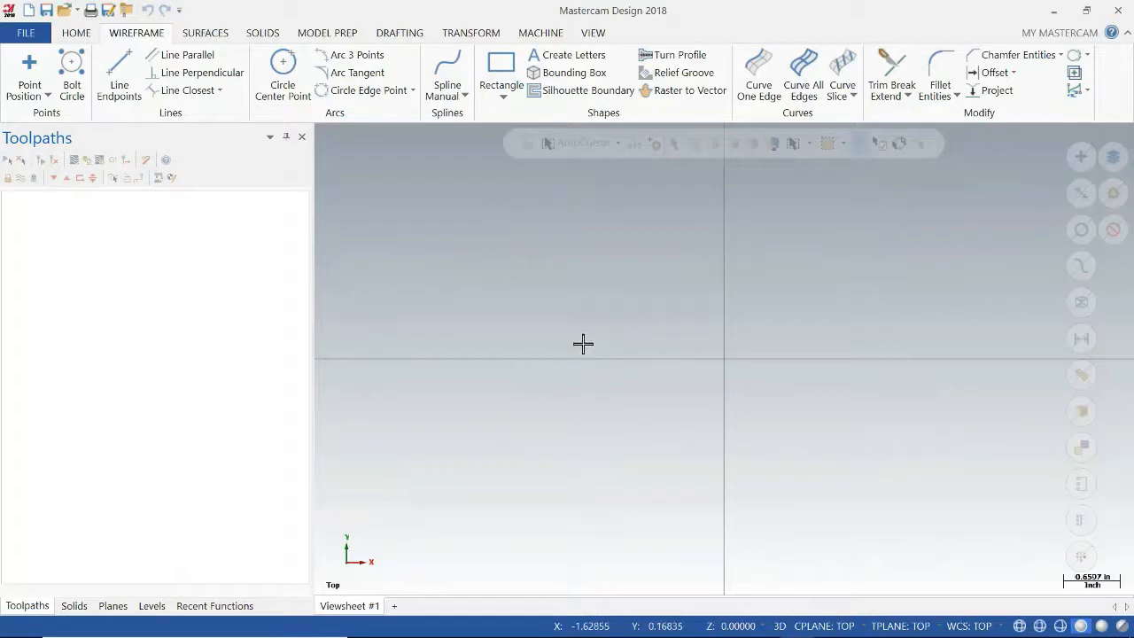
left_click(36, 71)
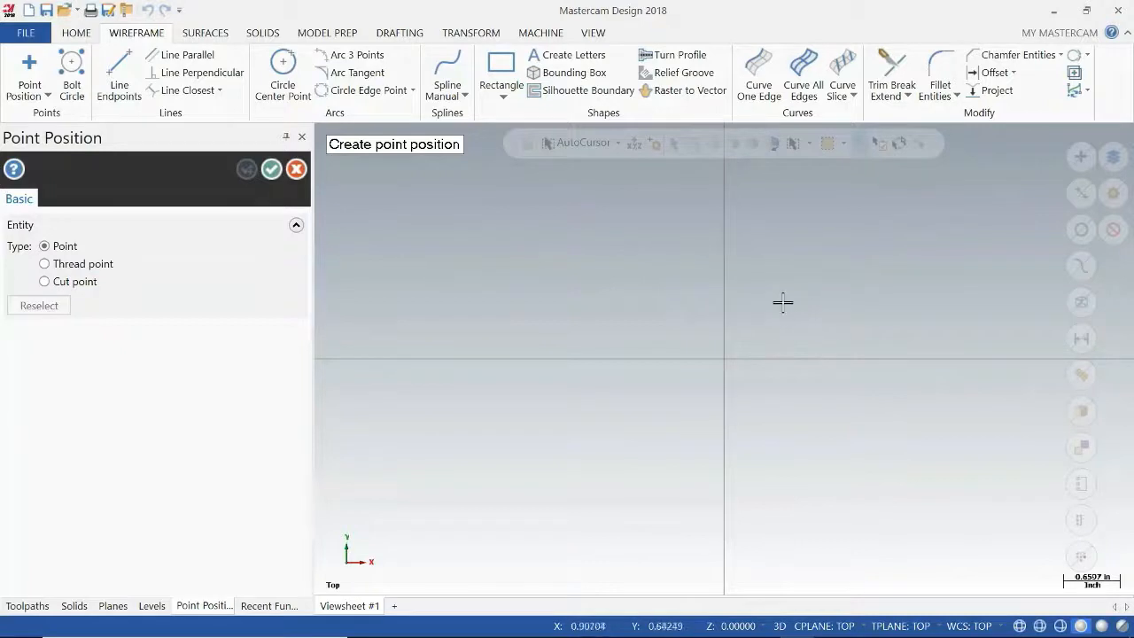
left_click(835, 325)
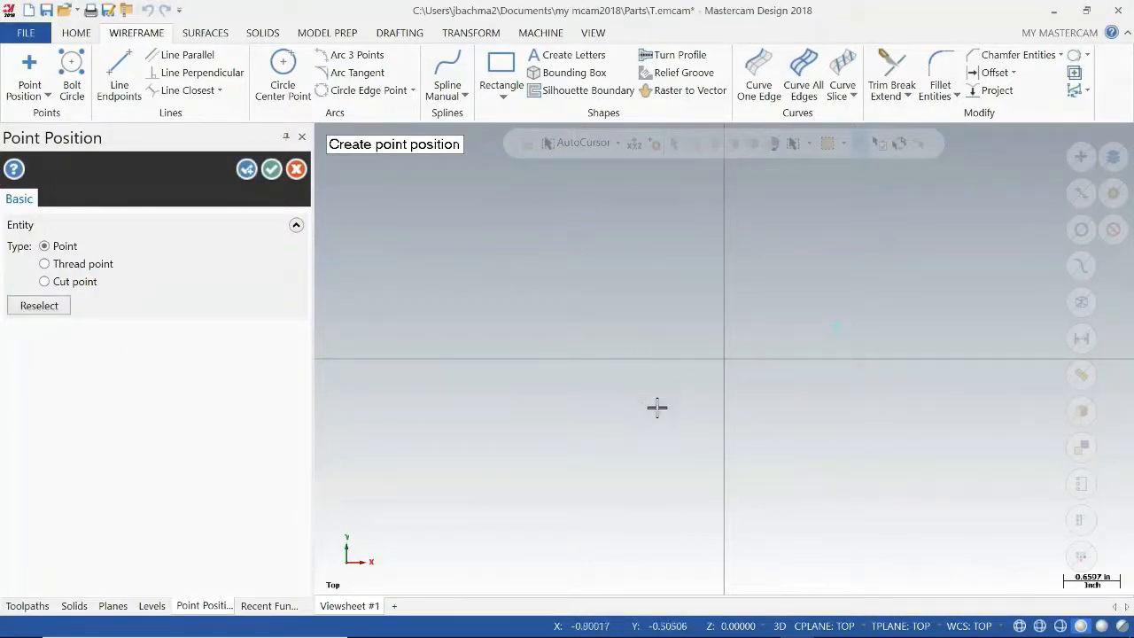
left_click(729, 362)
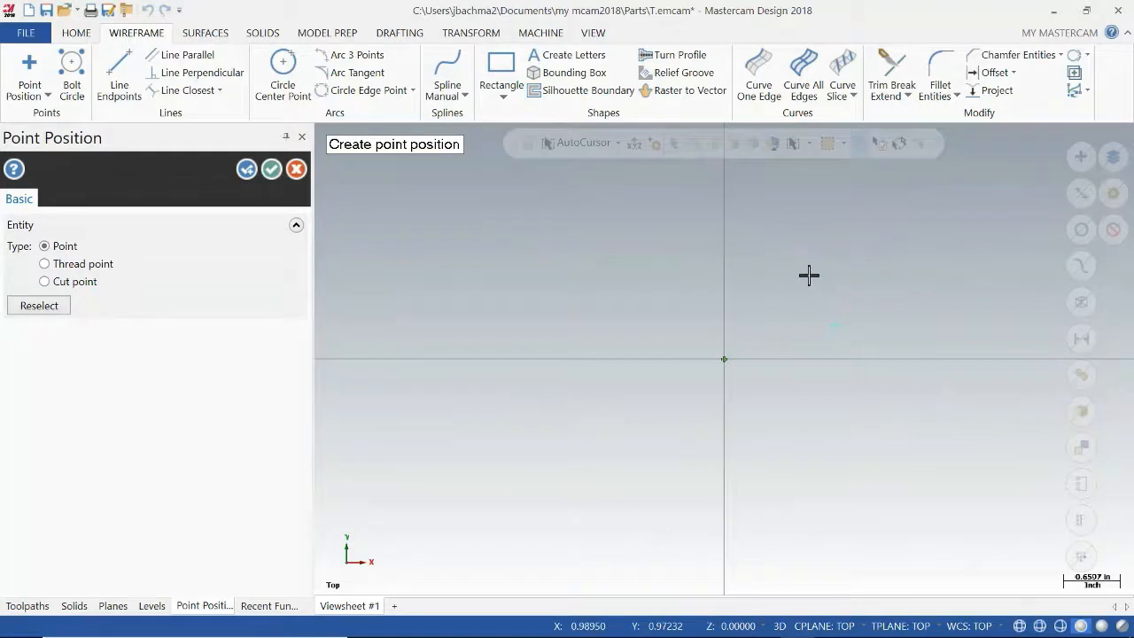
type("1")
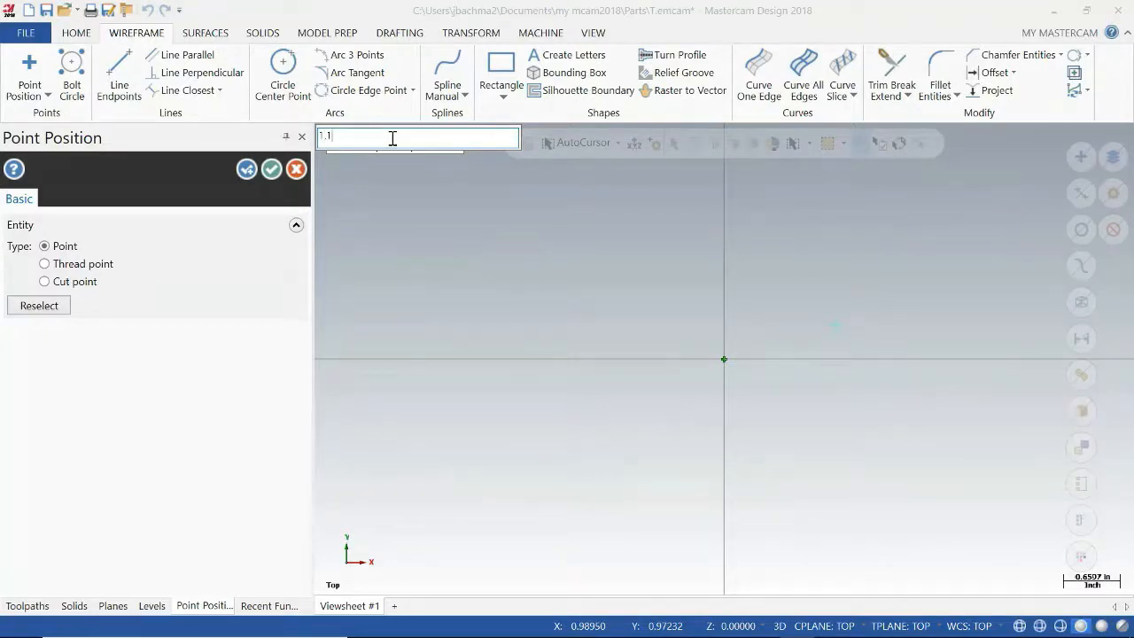
type(",1")
key("Return")
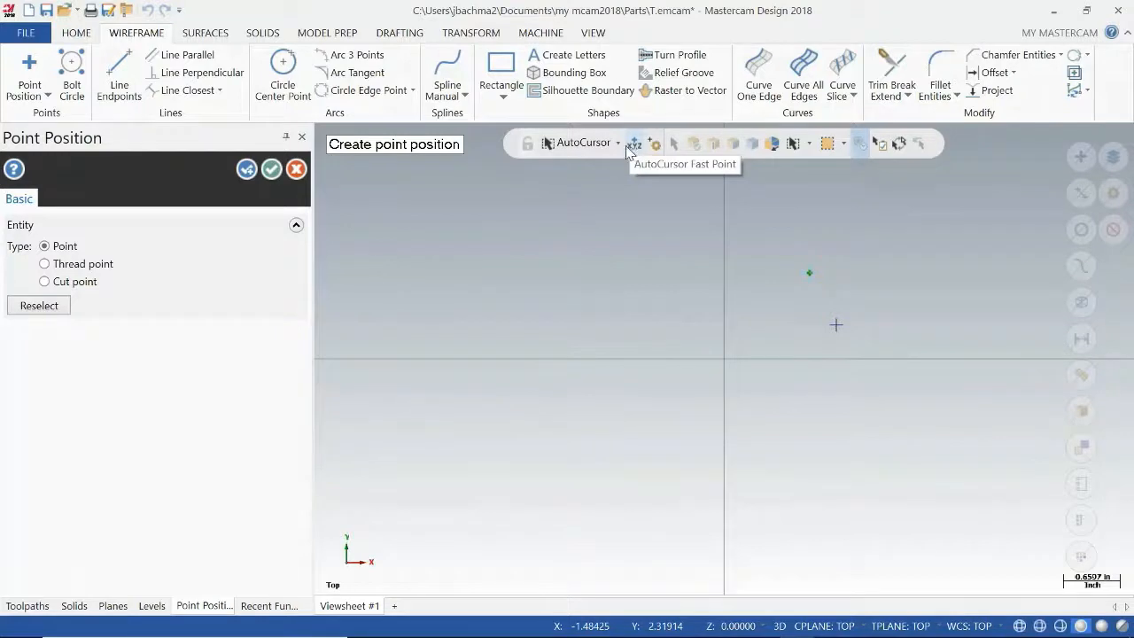
left_click(271, 169)
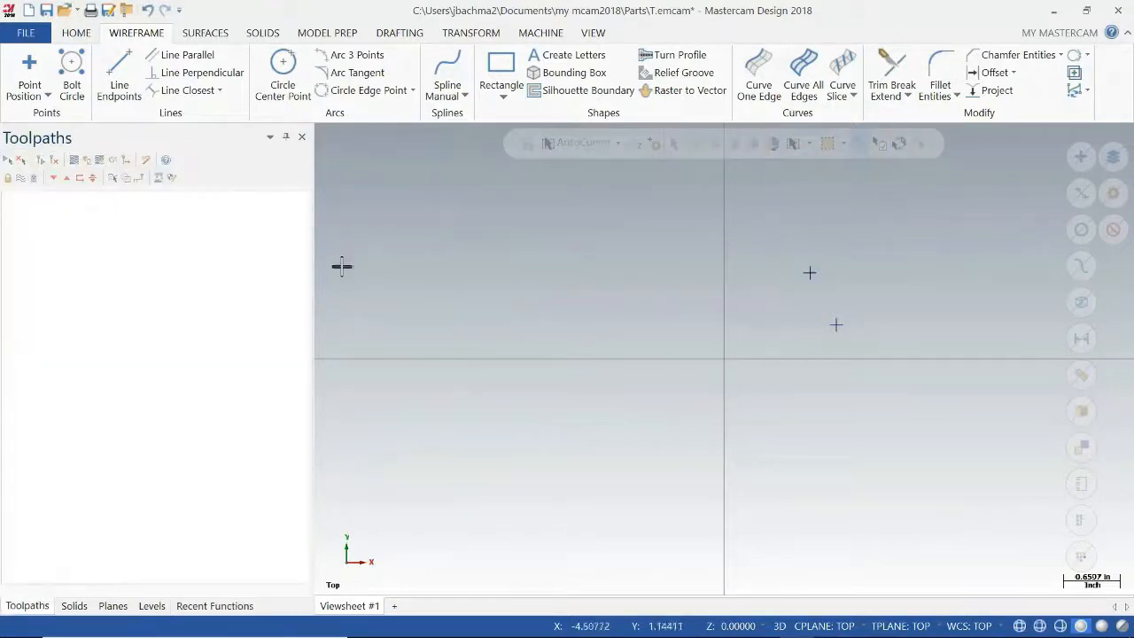
Step: Create a center-point circle at coordinates -1,1 with a diameter of 1 inch
left_click(285, 78)
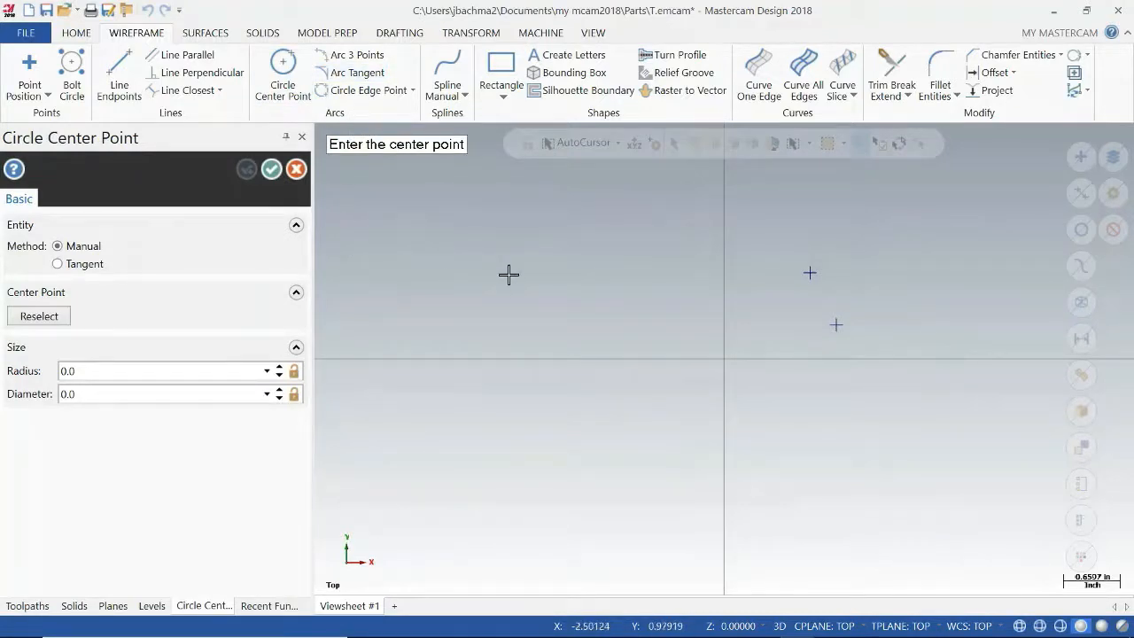
type("-1")
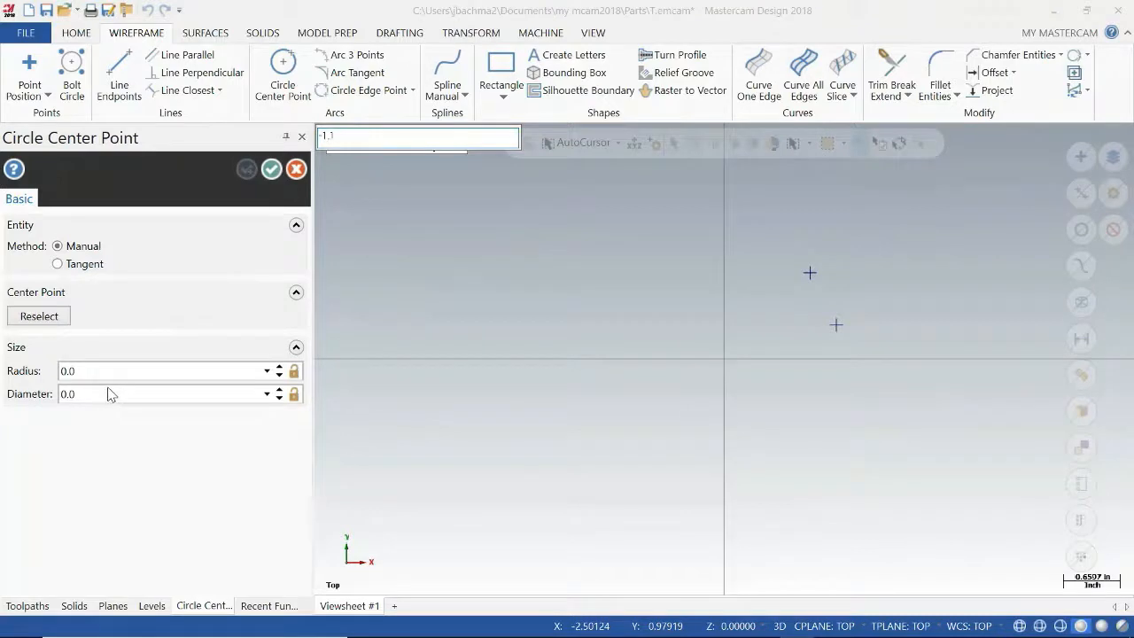
type(",1")
key("Return")
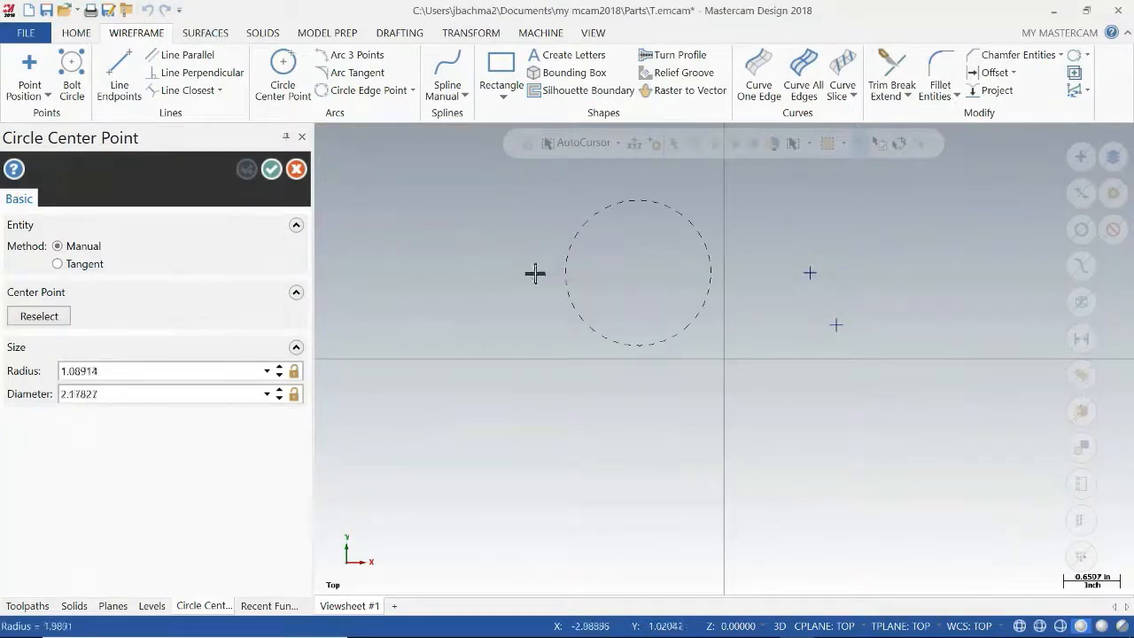
left_click(121, 394)
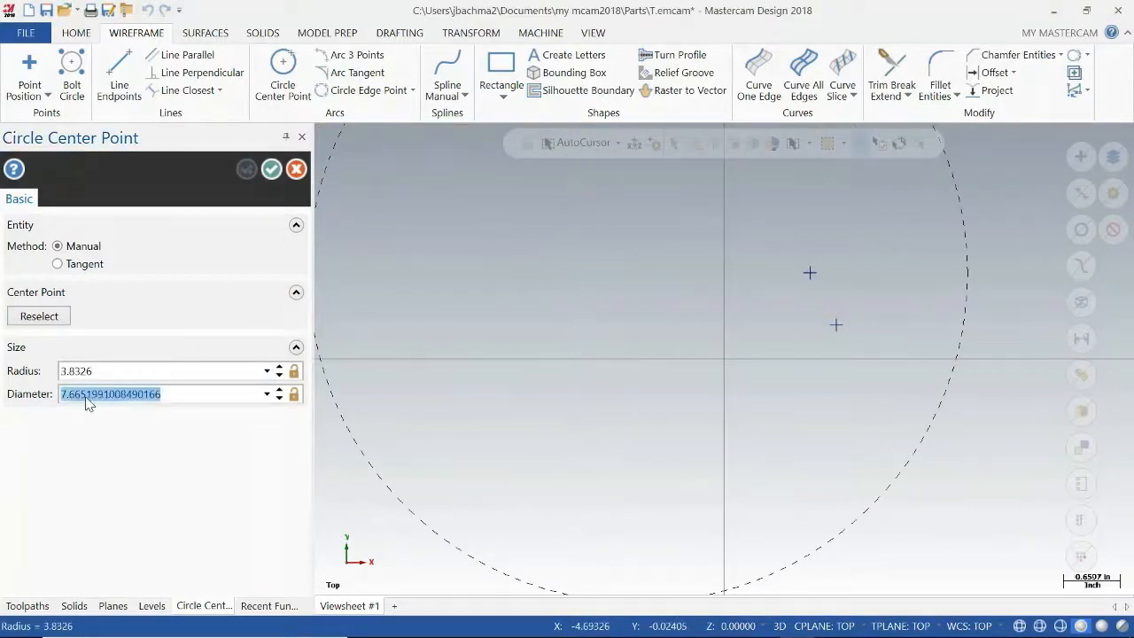
type("1")
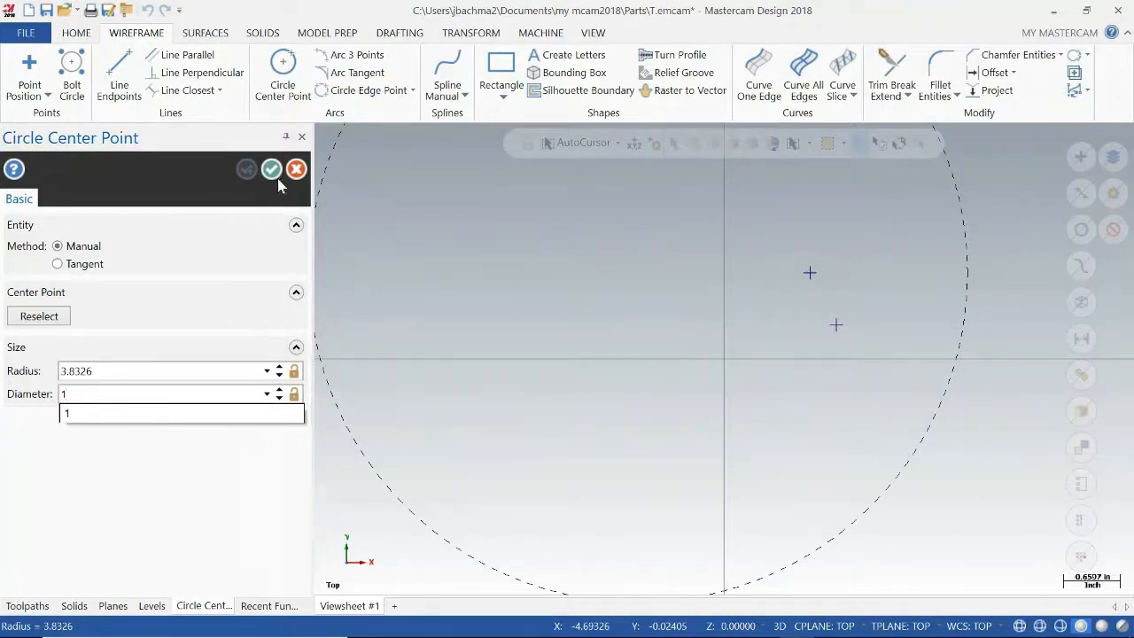
key("Return")
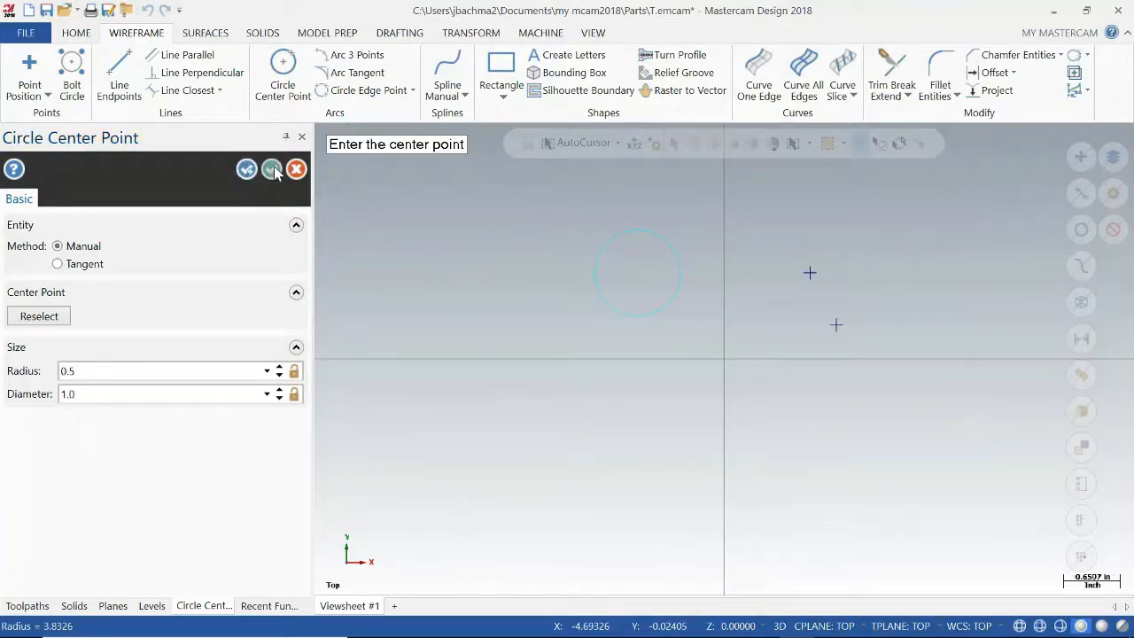
left_click(272, 169)
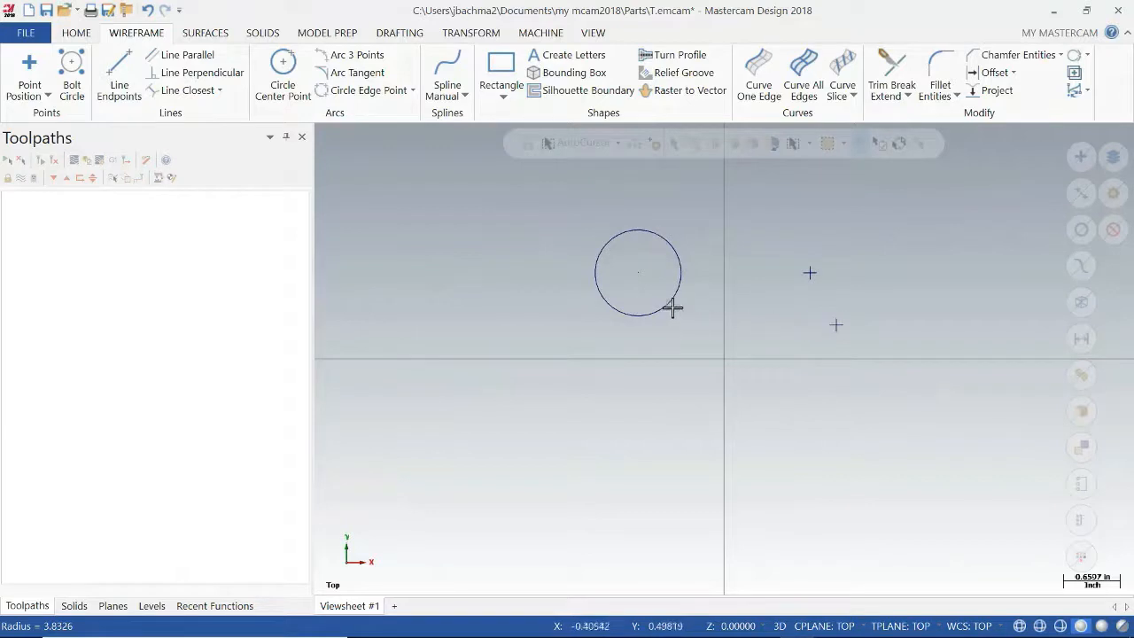
Step: Select the circle and change its wireframe color to red
left_click(600, 257)
right_click(612, 240)
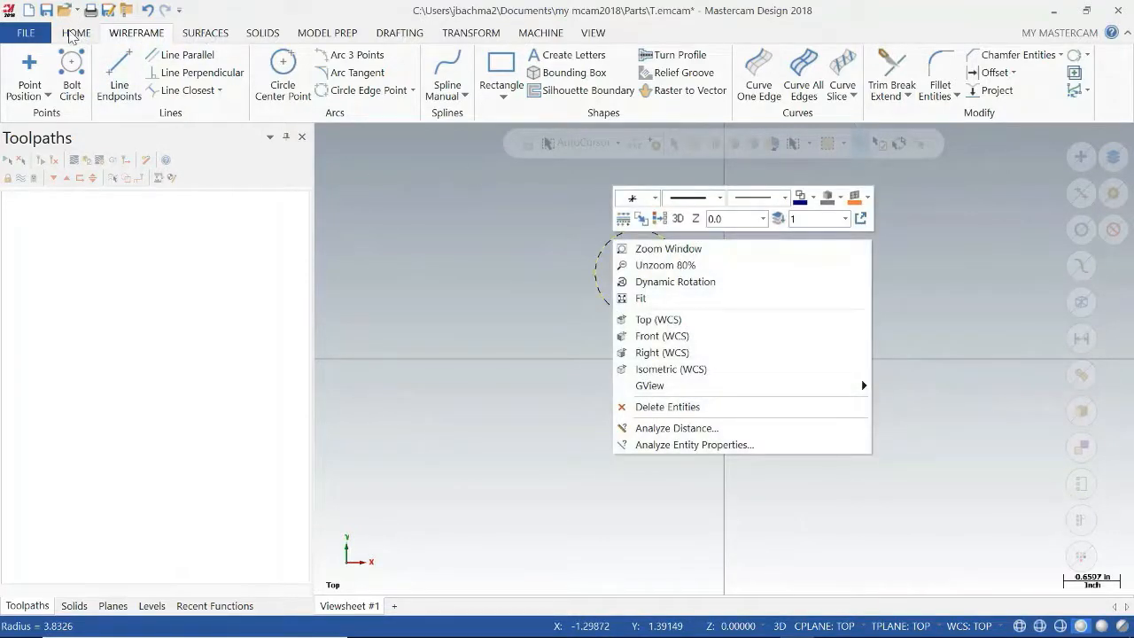
left_click(74, 34)
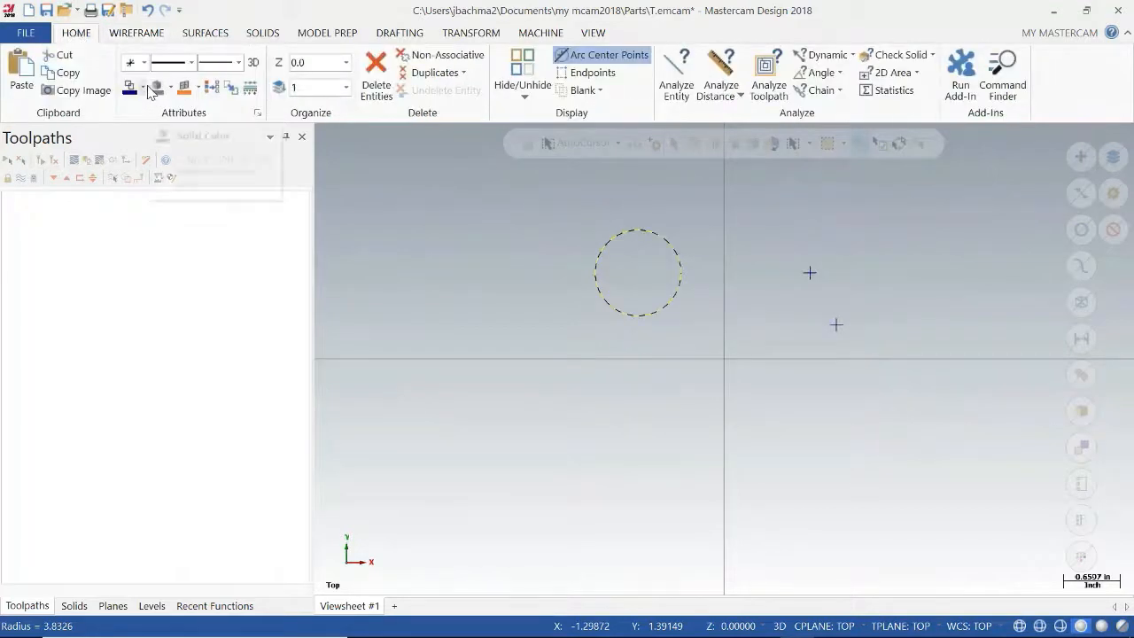
left_click(144, 88)
left_click(150, 127)
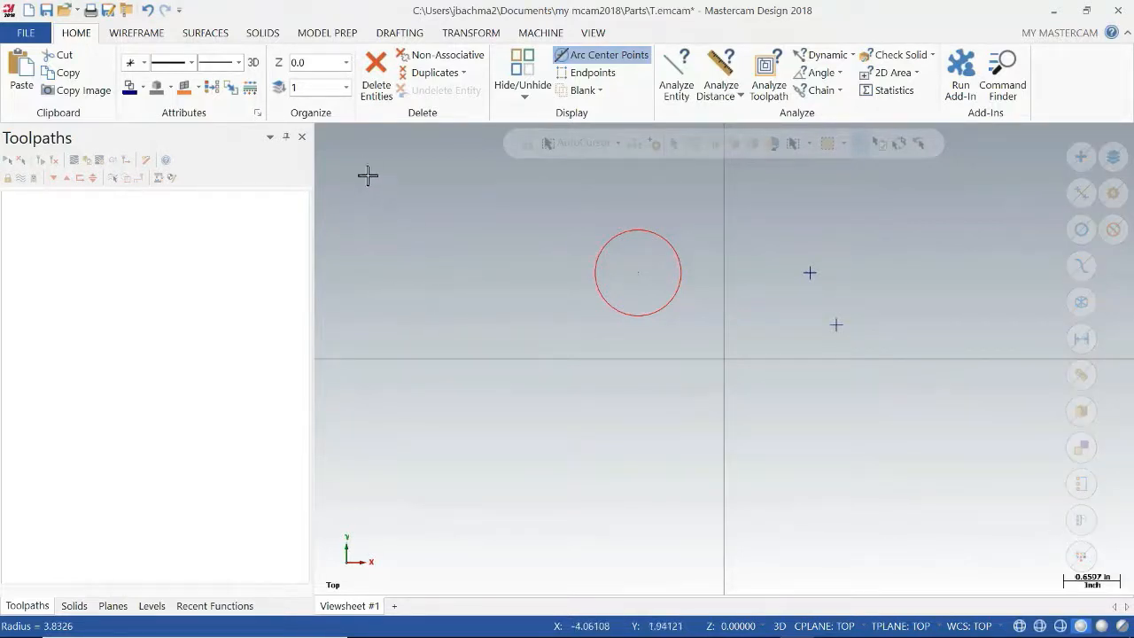
left_click(203, 35)
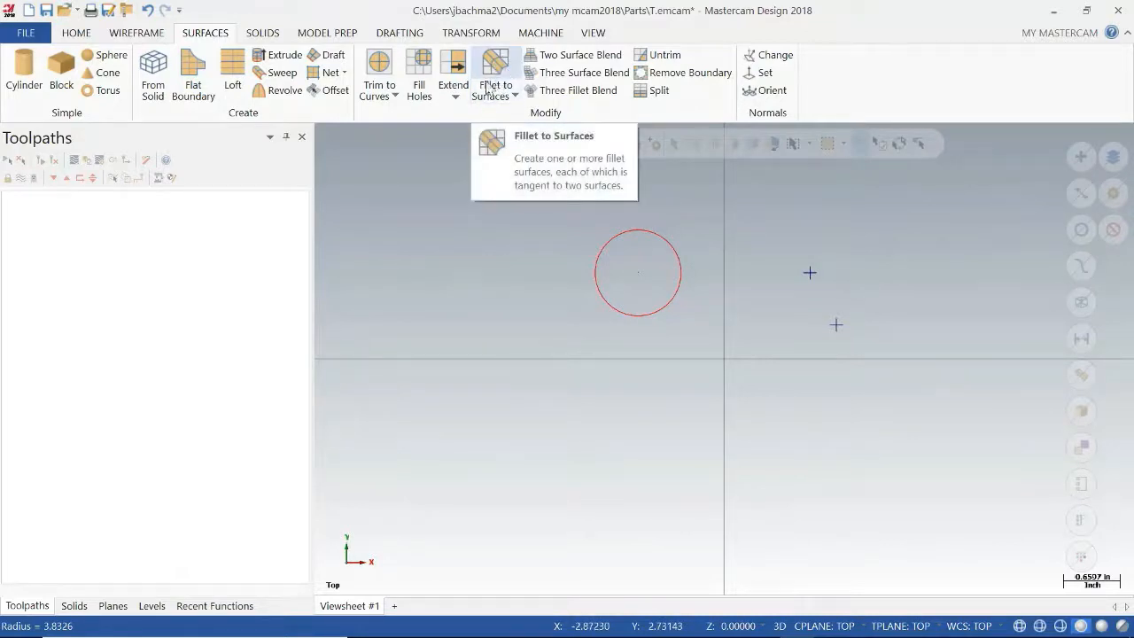
left_click(687, 278)
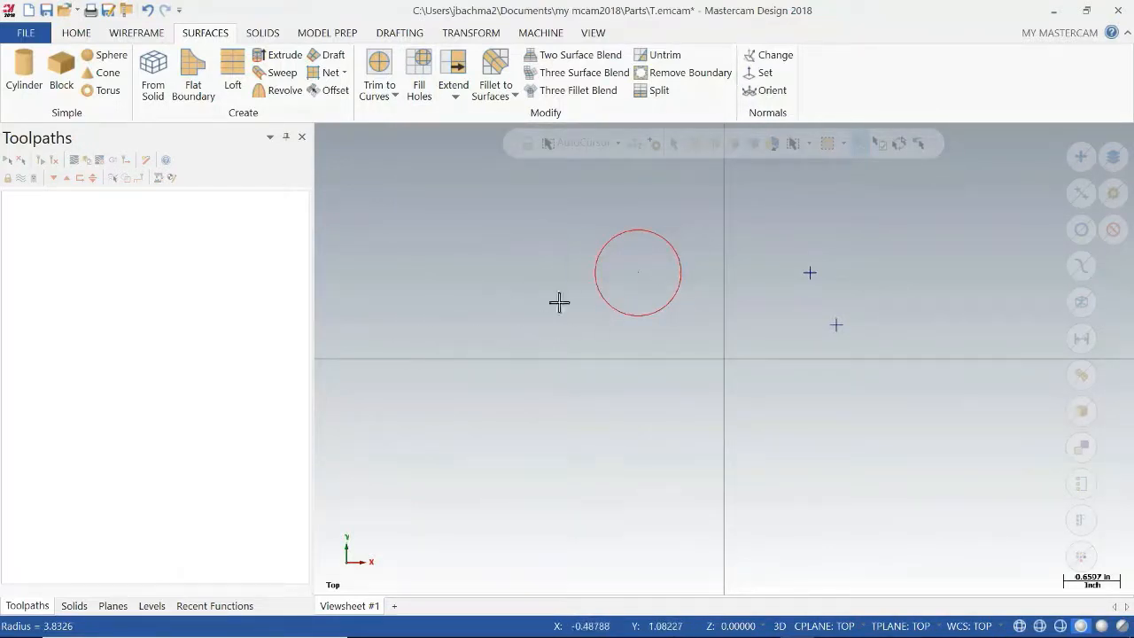
Step: Look through the Solids, Model Prep, Drafting, Transform, Machine and View command sets
left_click(650, 319)
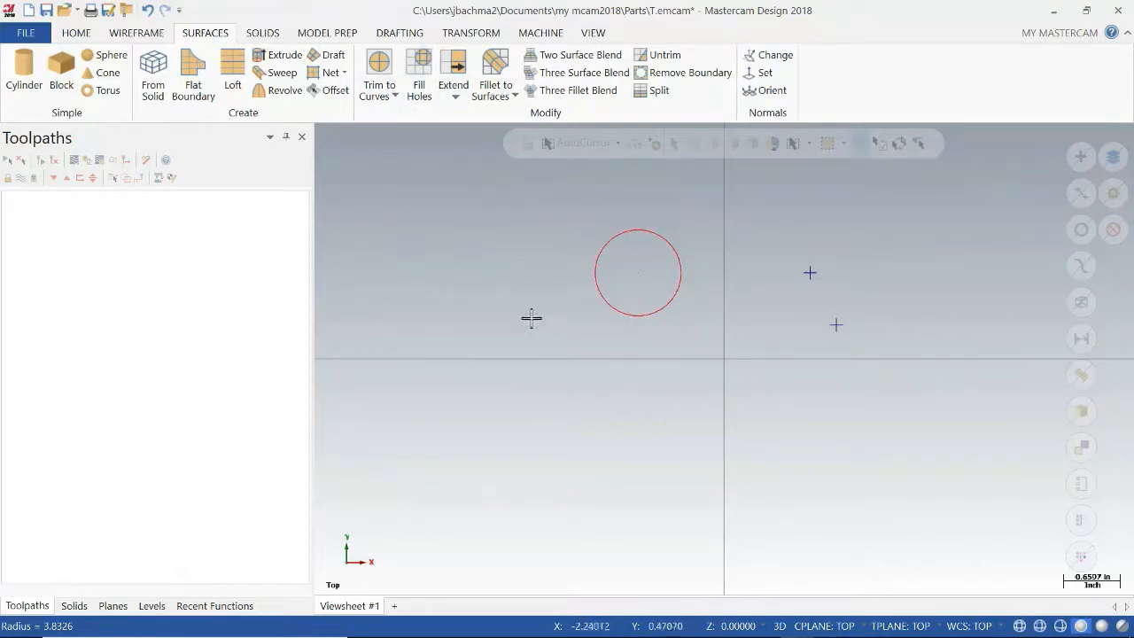
left_click(266, 35)
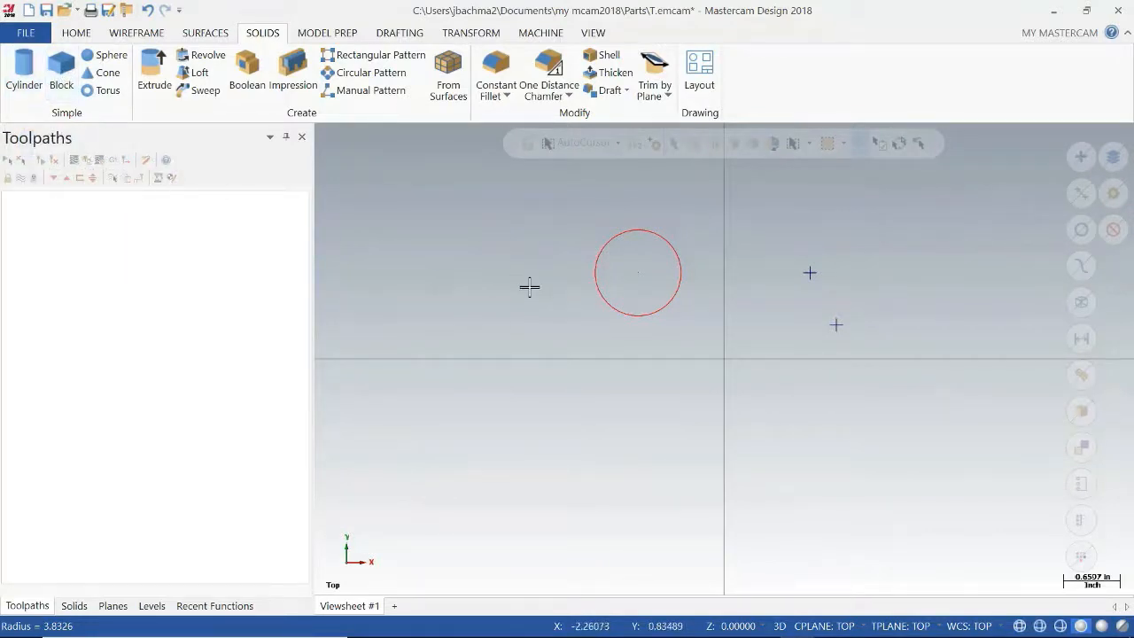
left_click(328, 33)
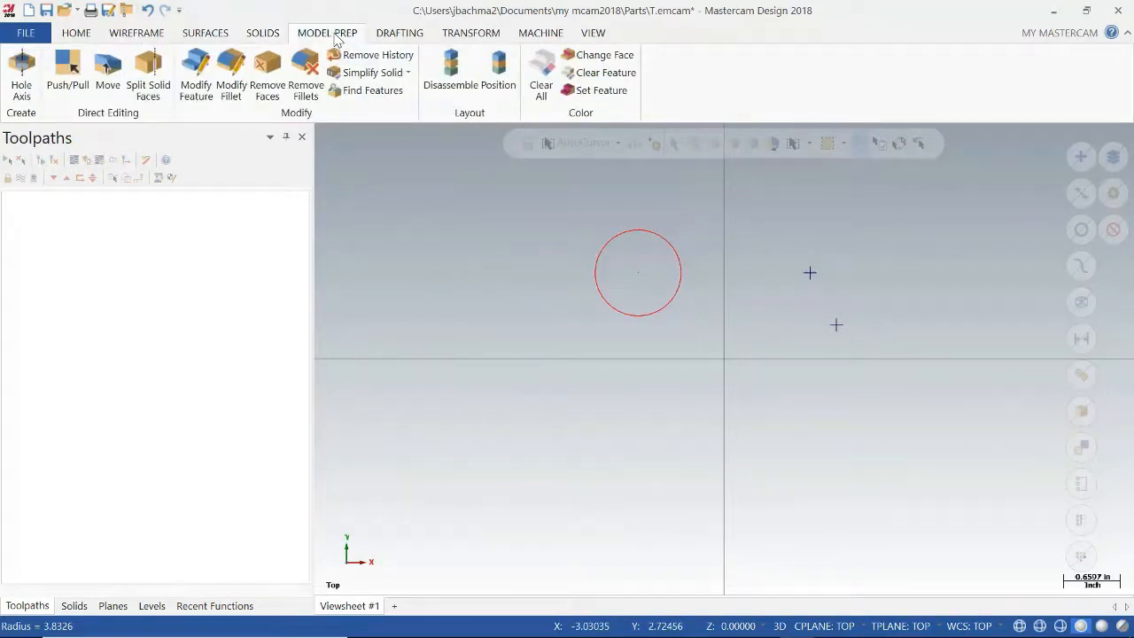
left_click(400, 33)
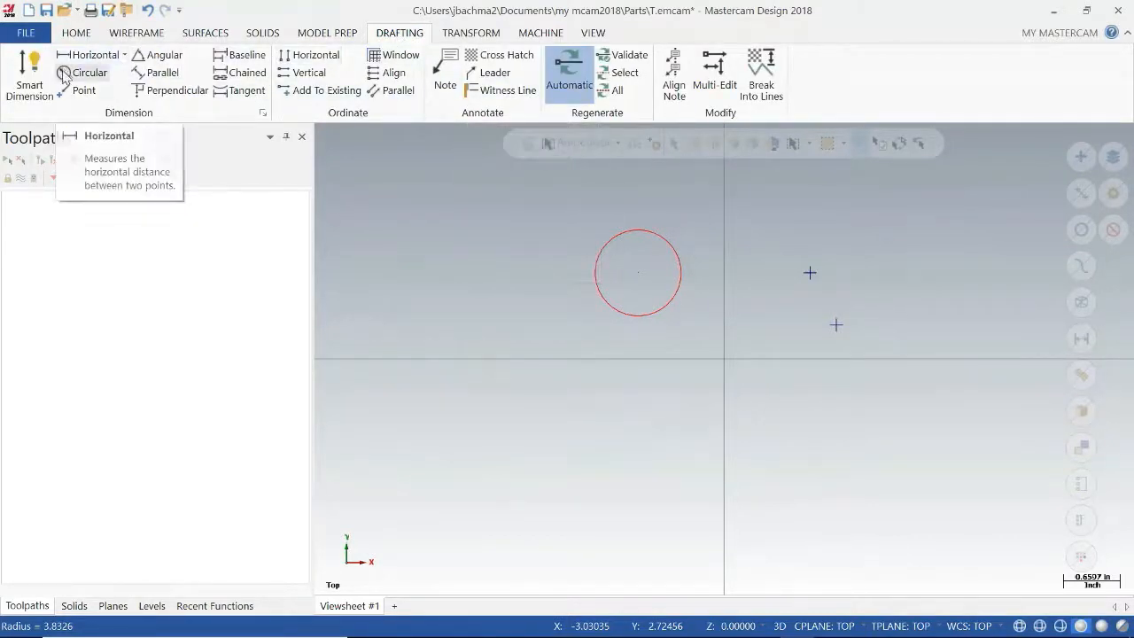
left_click(462, 36)
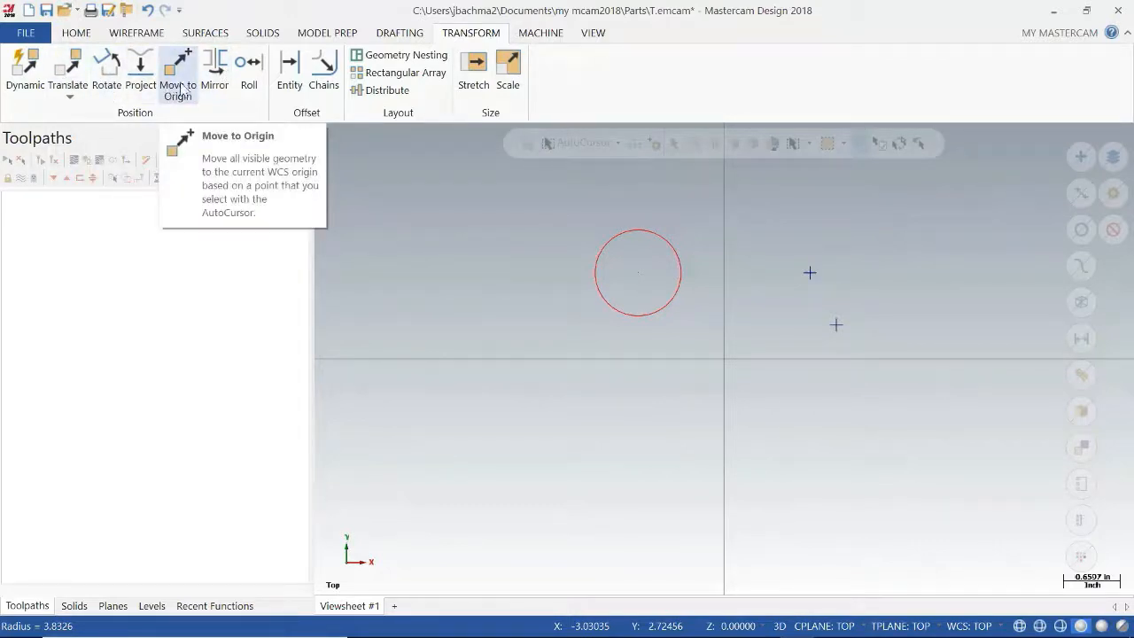
left_click(542, 34)
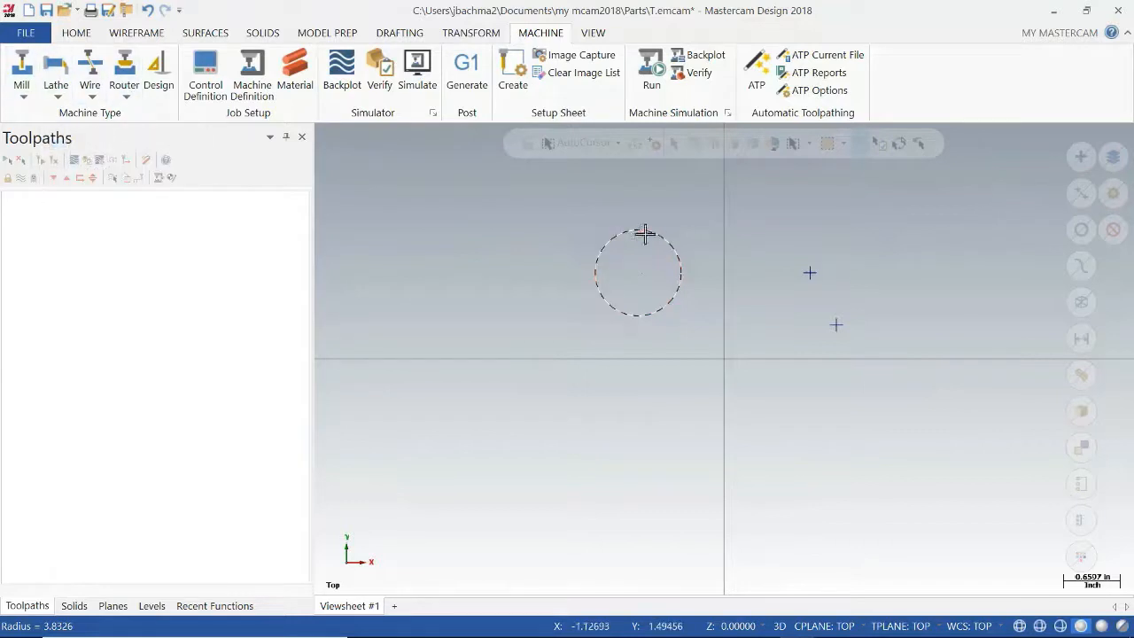
left_click(593, 34)
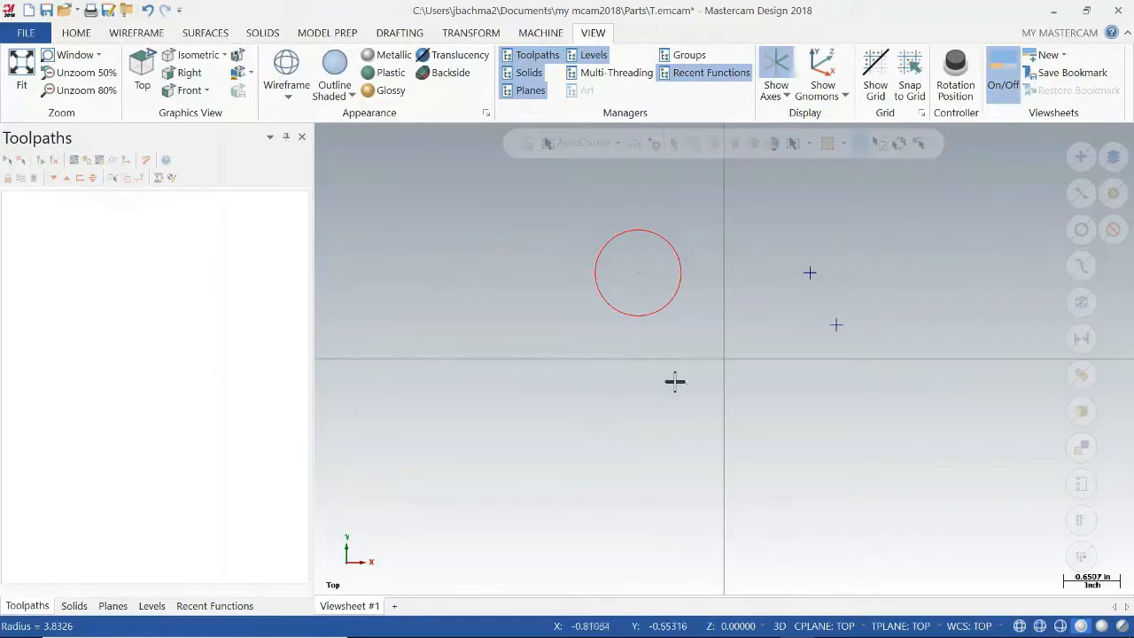
Step: Delete the red circle and both points, leaving the drawing empty
left_click_drag(703, 329, 640, 284)
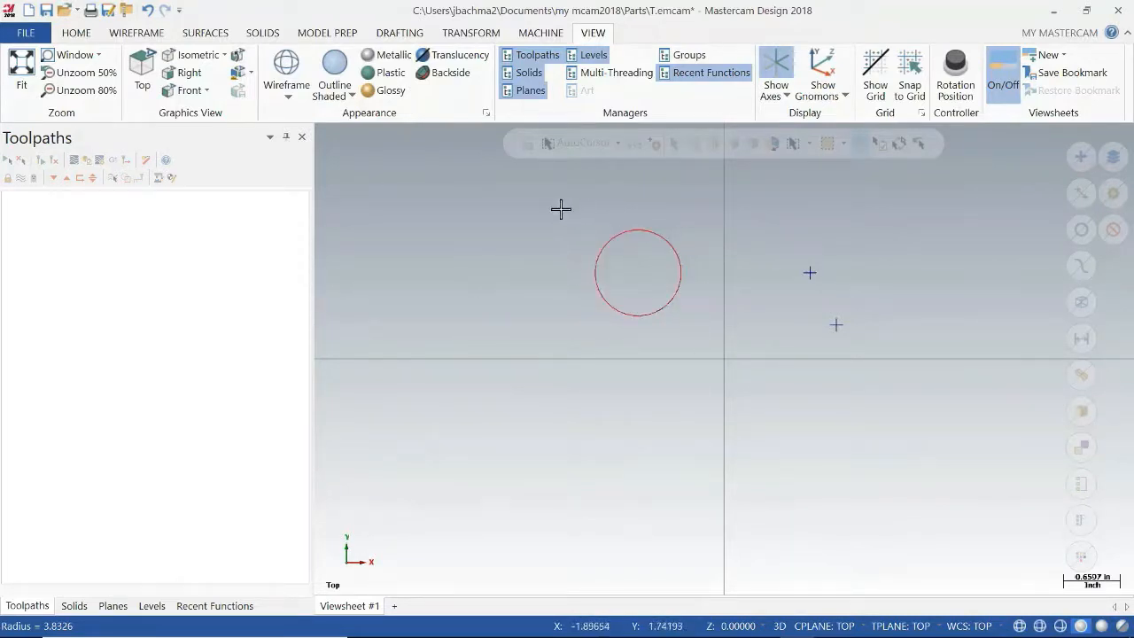
left_click_drag(561, 209, 720, 339)
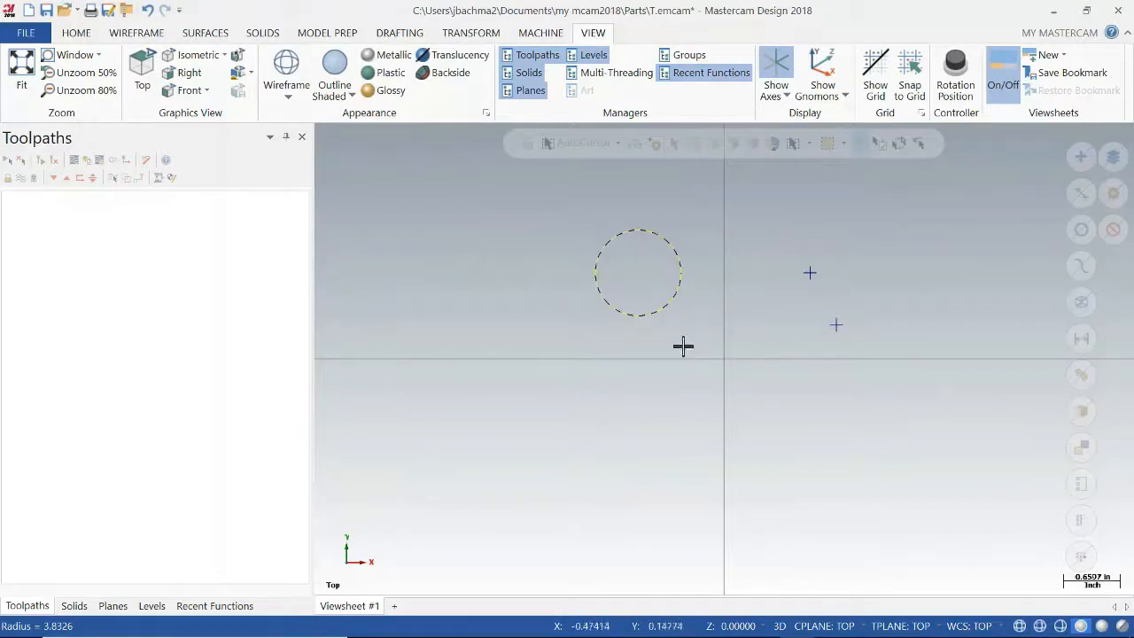
key("Delete")
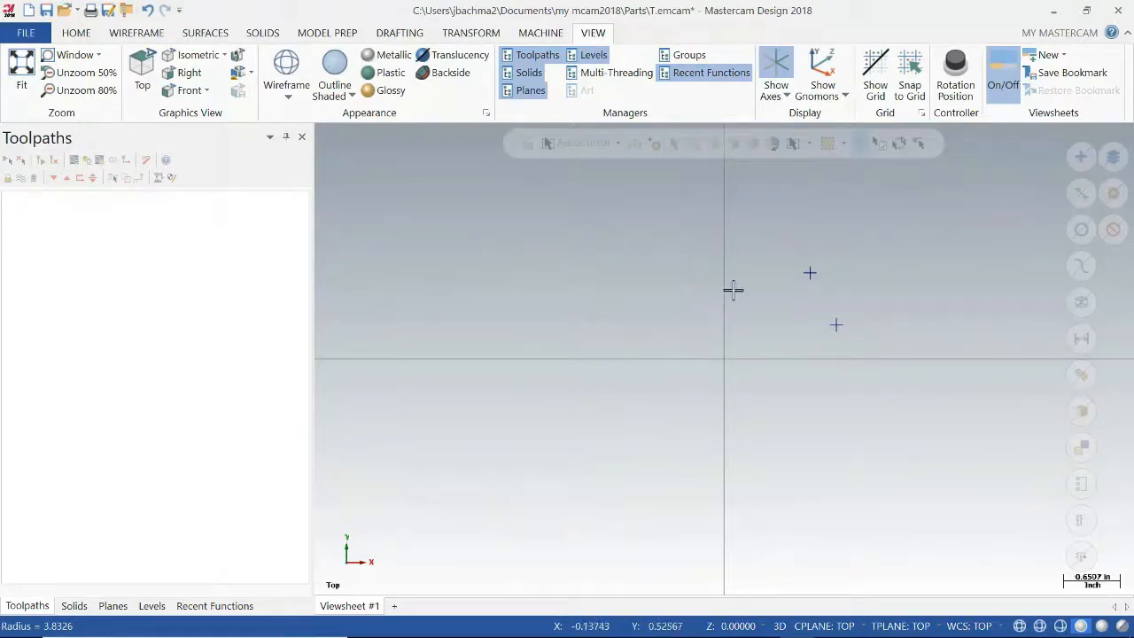
left_click_drag(758, 236, 889, 349)
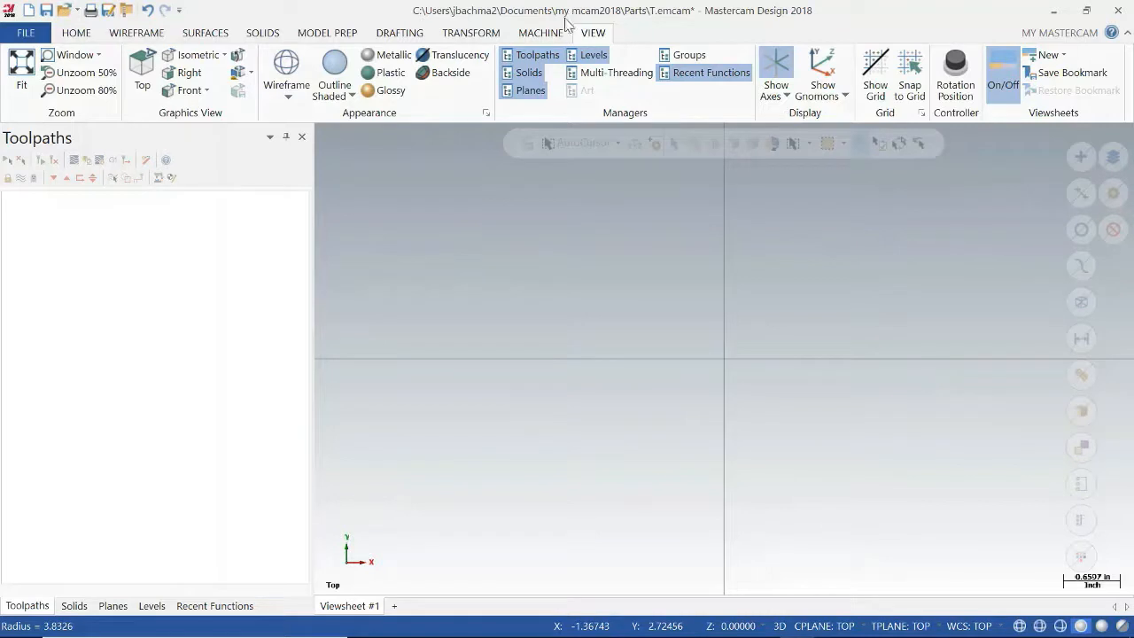
Step: Discard the changes to T.emcam and list files of all types in the Desktop folder for opening
left_click(65, 11)
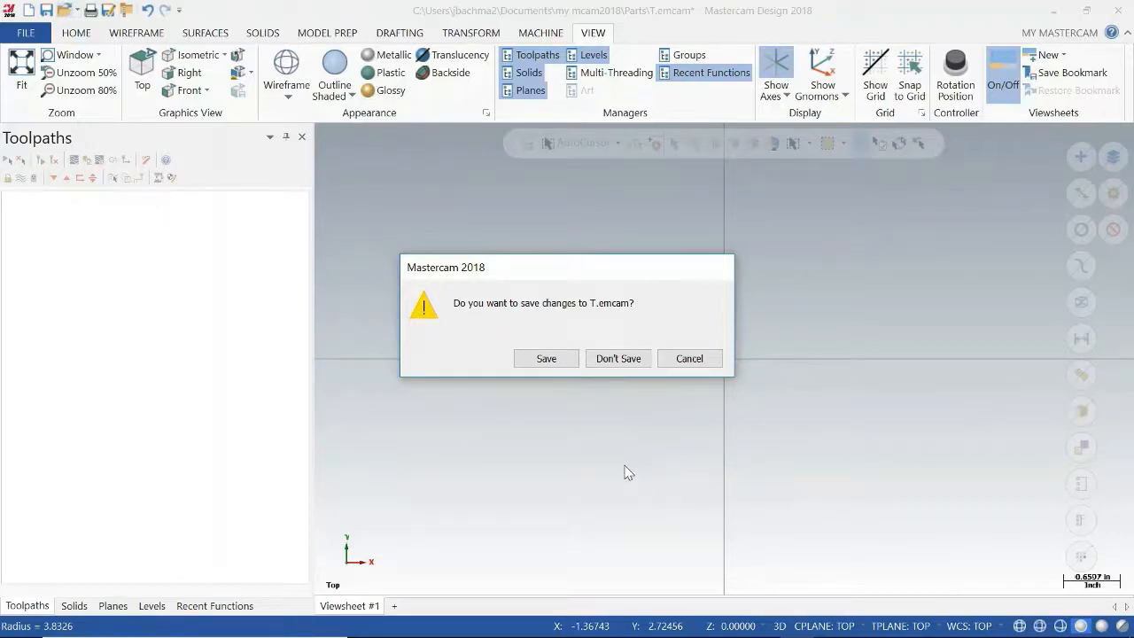
left_click(606, 360)
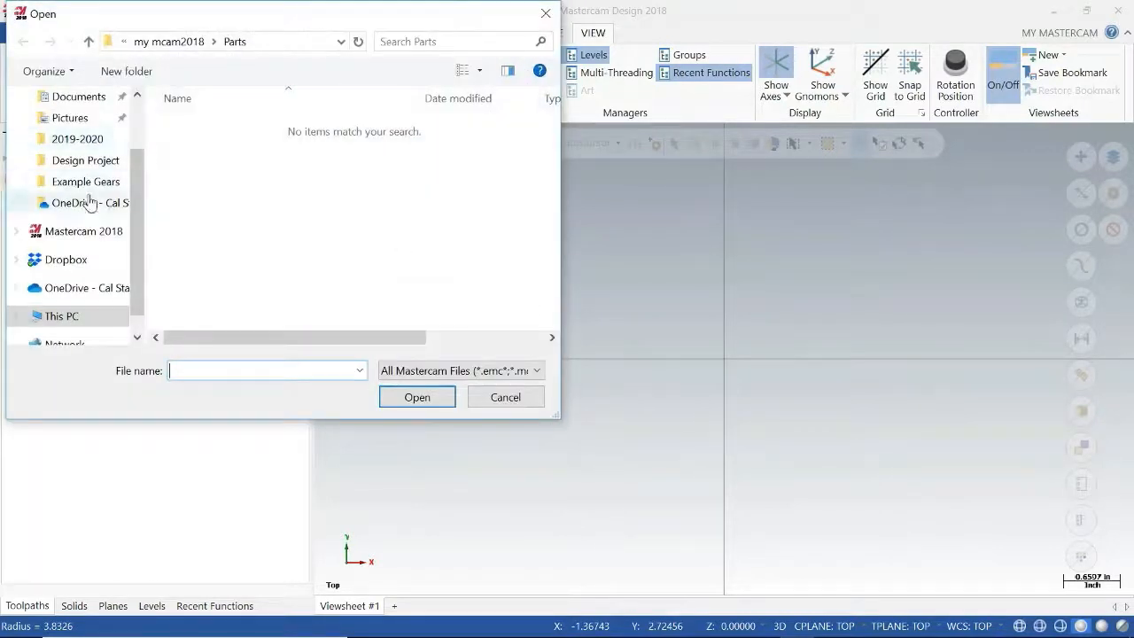
scroll(89, 203, "up", 1)
left_click(76, 103)
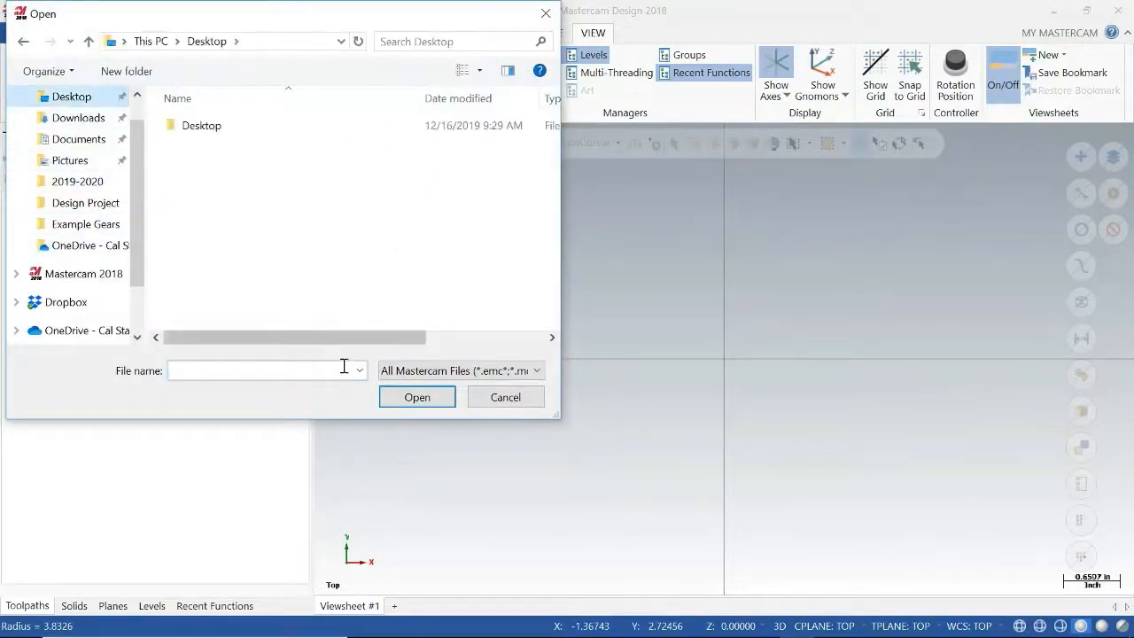
left_click(409, 372)
left_click(410, 378)
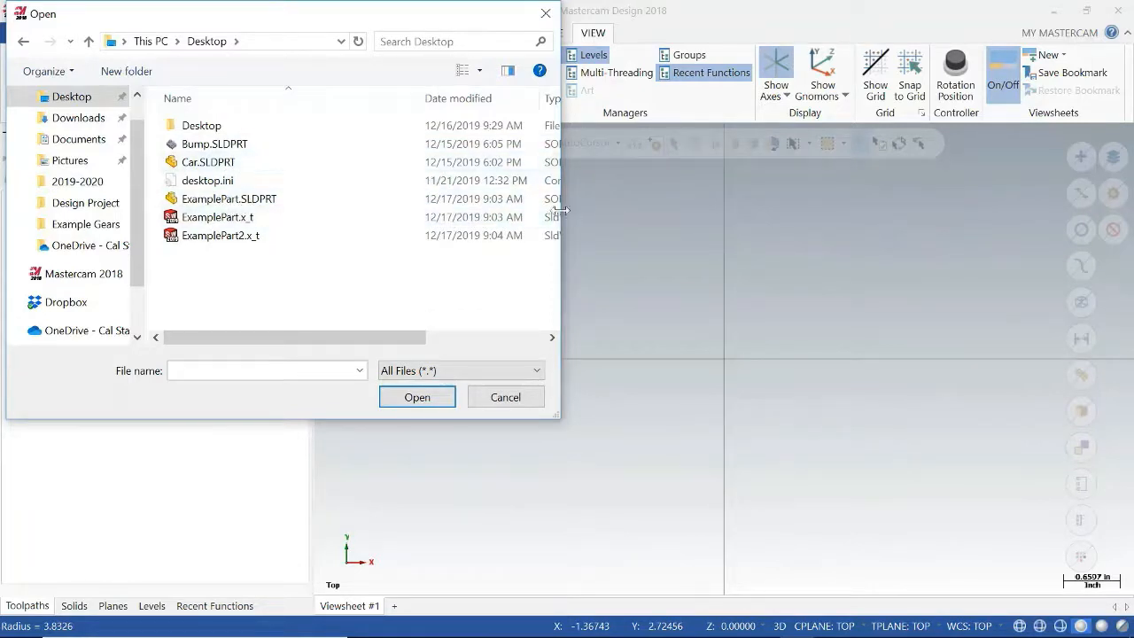
Step: Widen the file dialog to show the file types and open ExamplePart.x_t
left_click_drag(561, 215, 740, 210)
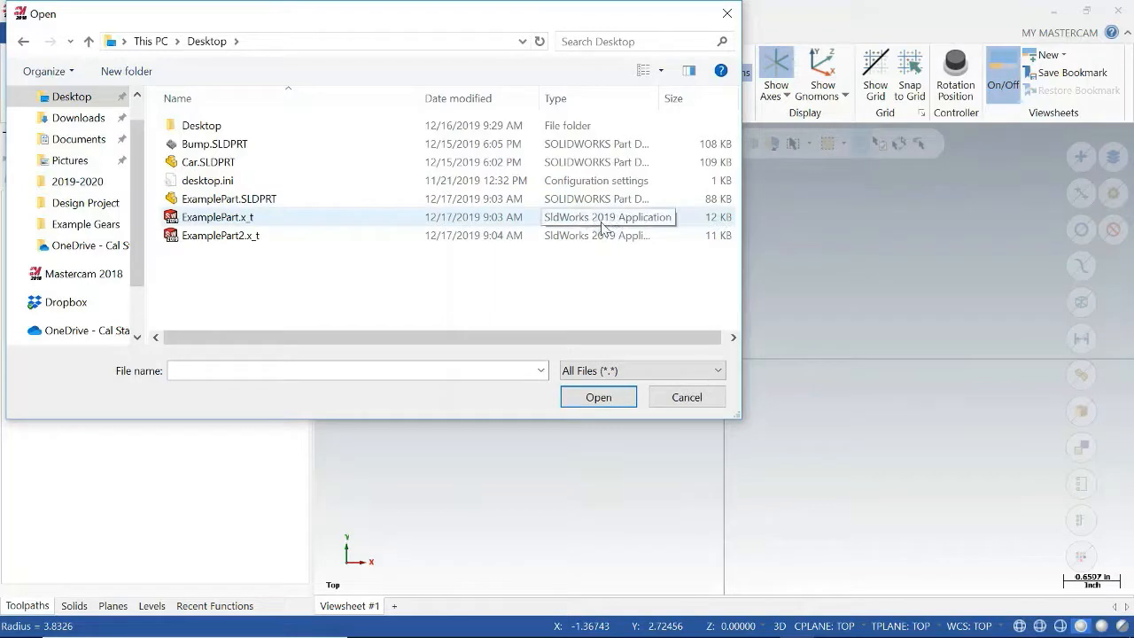
left_click(253, 223)
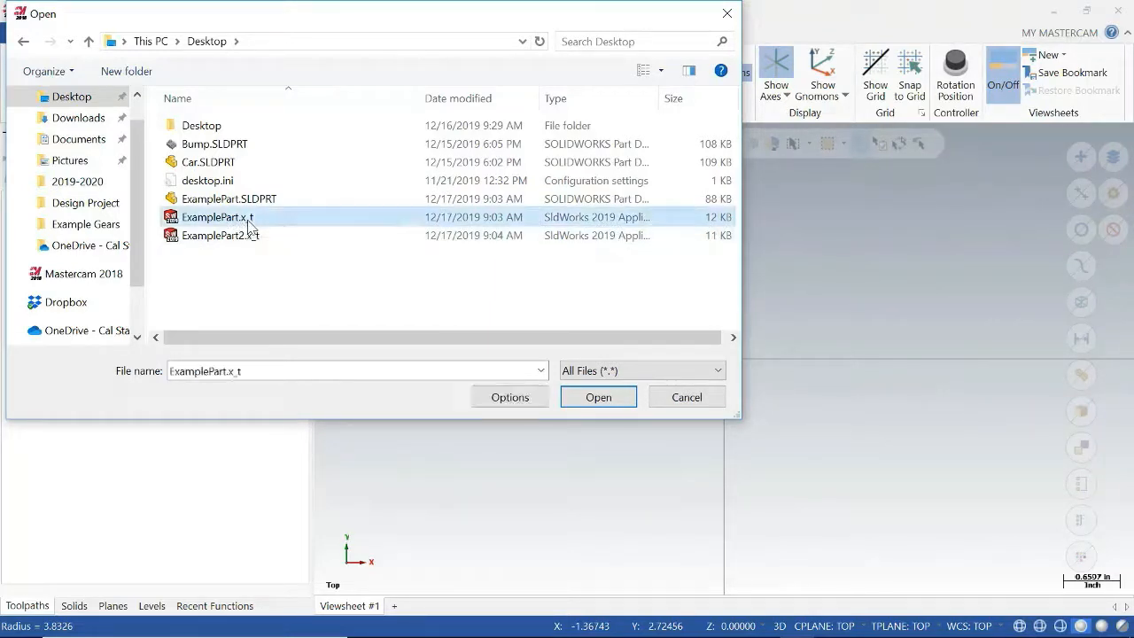
left_click(598, 397)
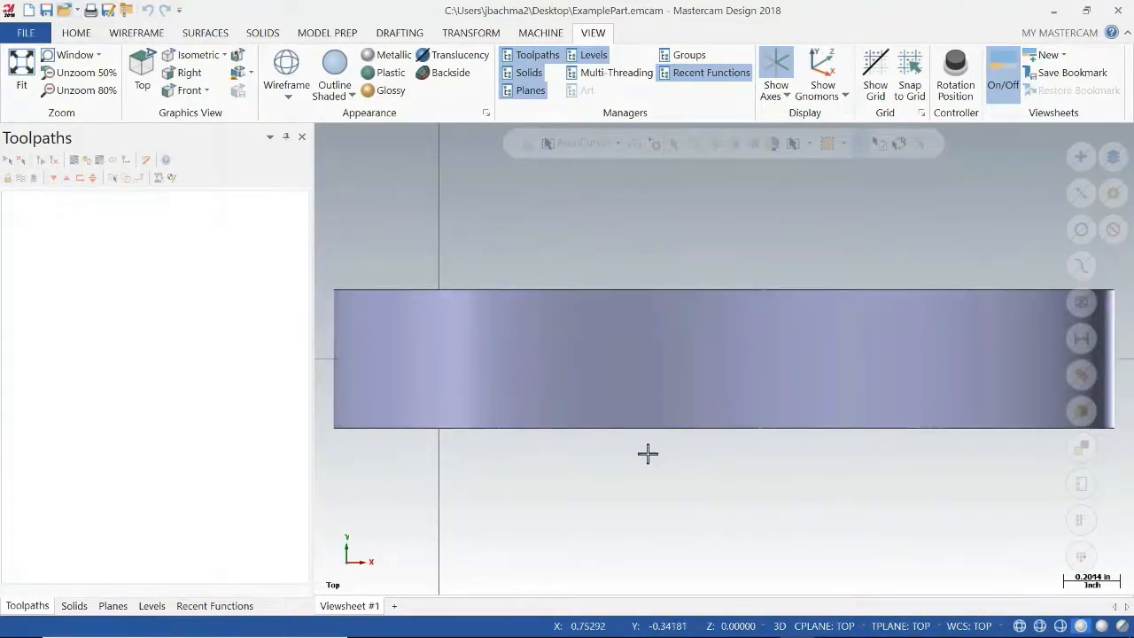
Step: Examine the imported part from above, the side and below, including its pocket and corner holes
middle_click_drag(648, 456, 646, 511)
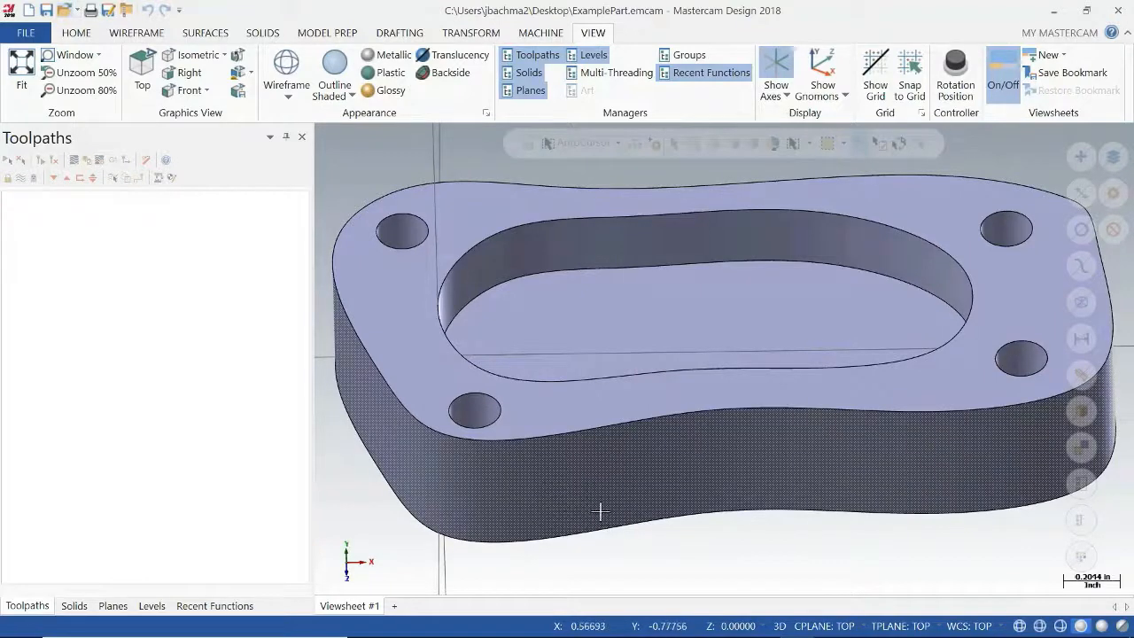
scroll(600, 509, "up", 2)
scroll(602, 501, "down", 3)
scroll(602, 502, "down", 2)
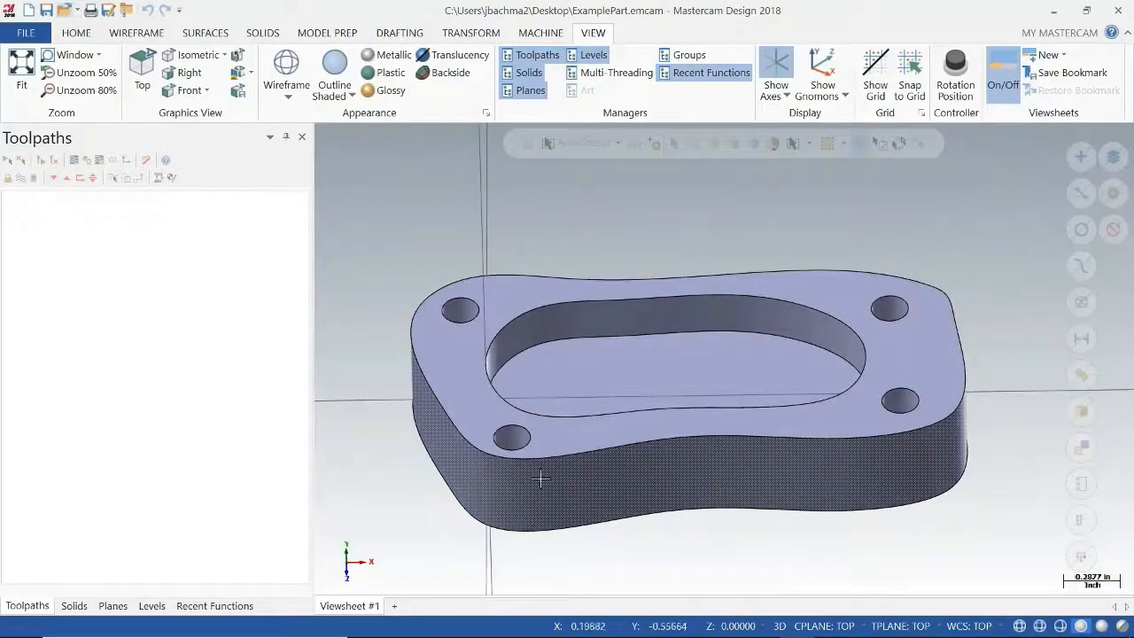
middle_click_drag(614, 530, 632, 514)
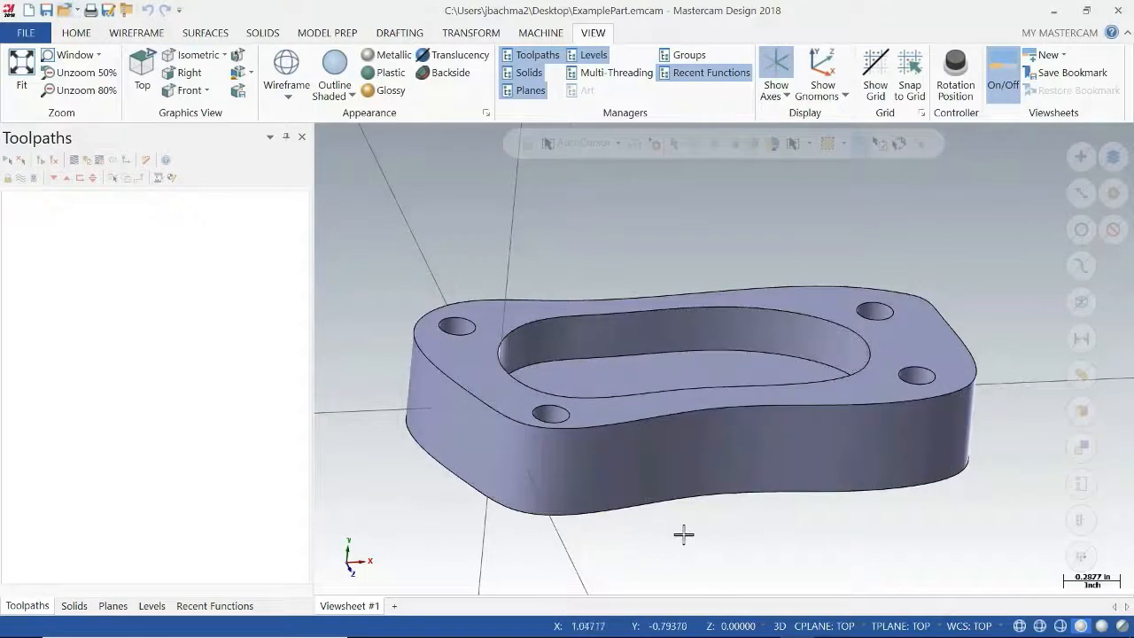
middle_click_drag(683, 532, 425, 530)
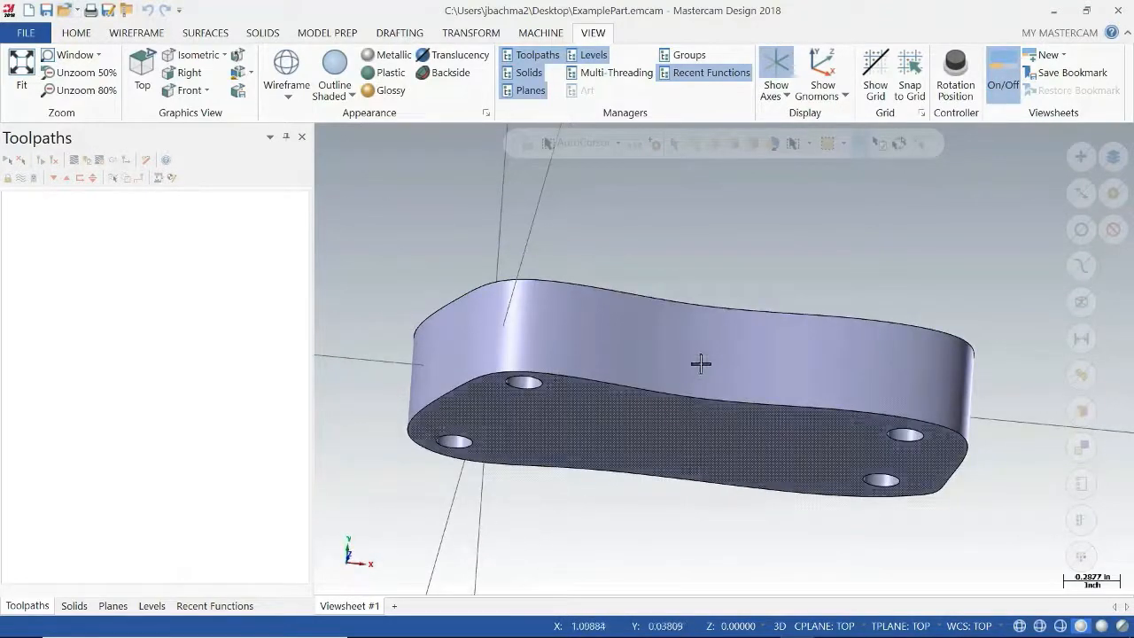
mouse_move(750, 286)
middle_mouse_down()
mouse_move(764, 275)
mouse_move(721, 299)
mouse_move(762, 292)
mouse_move(750, 309)
middle_mouse_up()
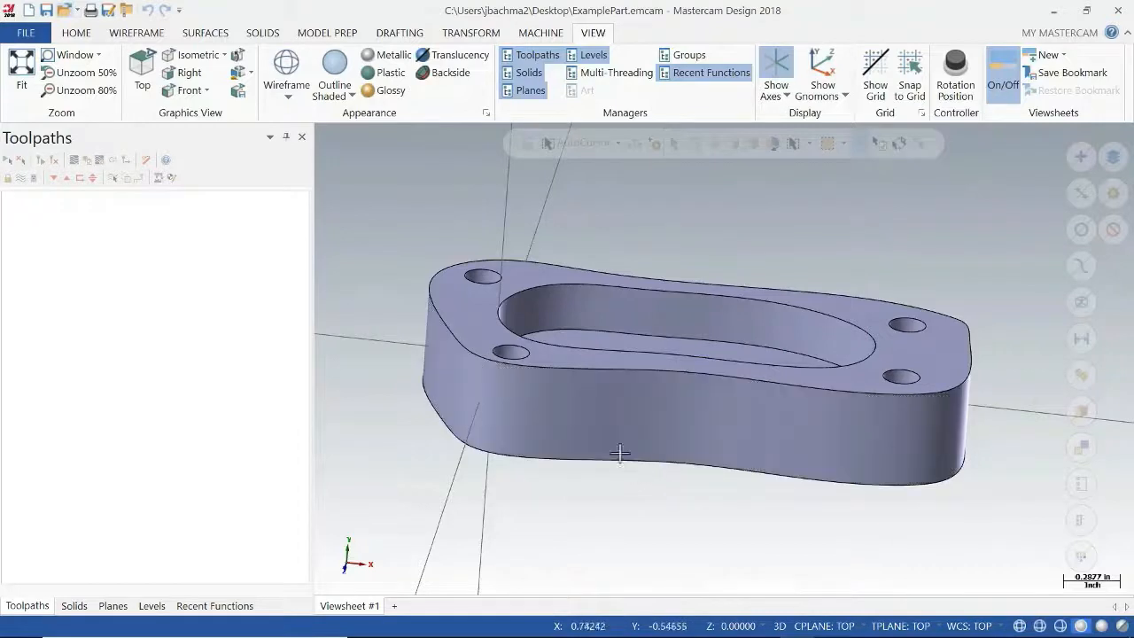
Step: Move the part to the origin with Move to Origin, using the top center of the corner hole nearest the origin
left_click(471, 35)
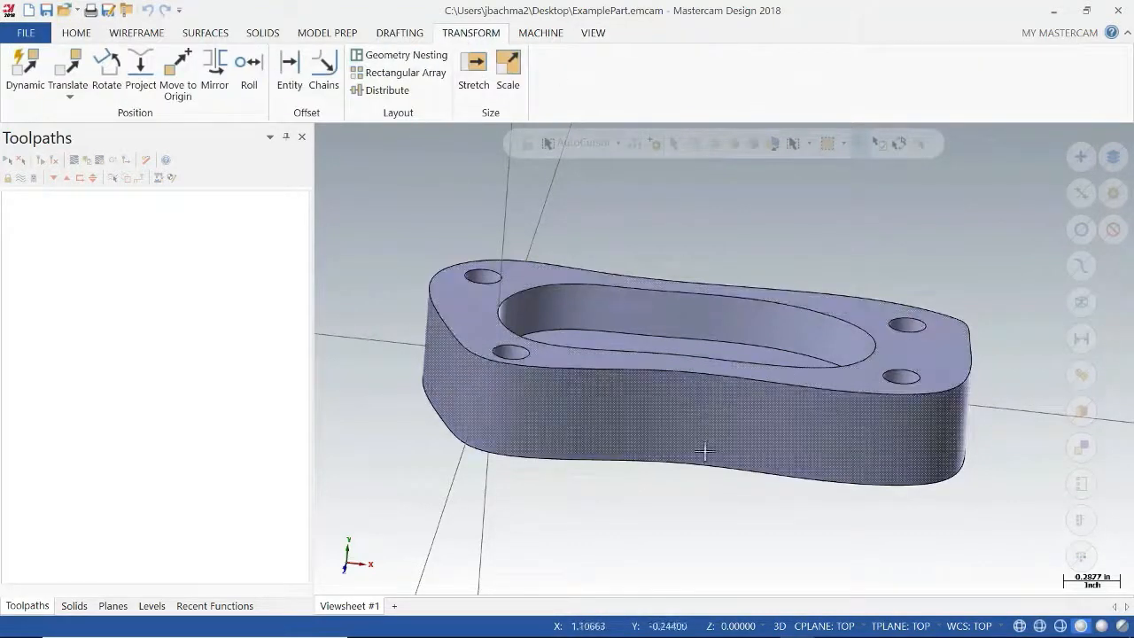
middle_click_drag(689, 502, 719, 435)
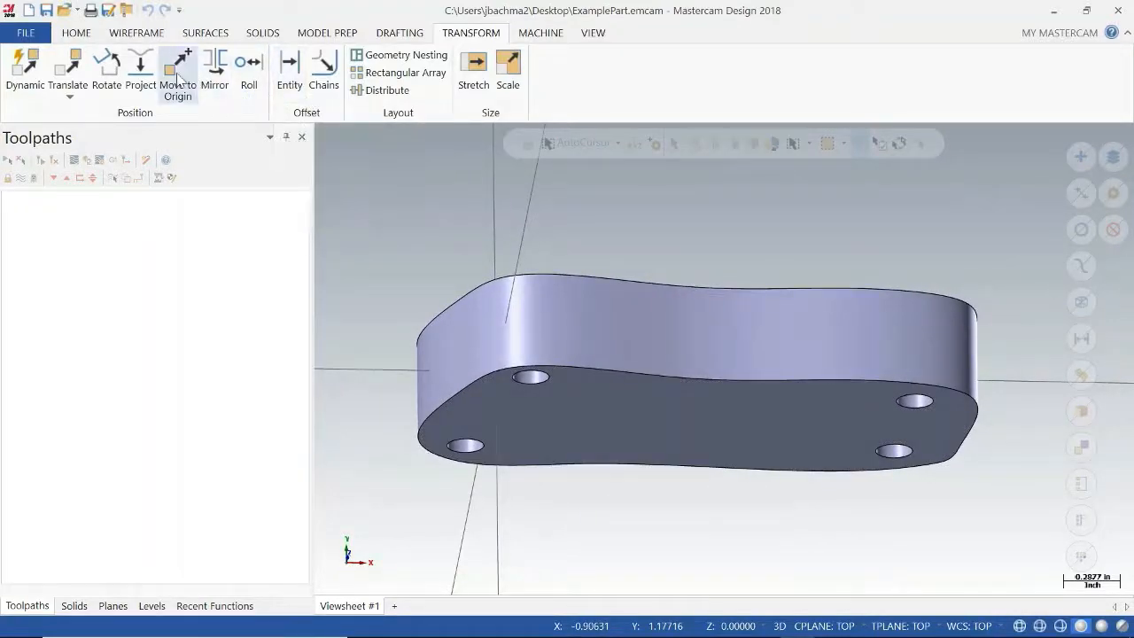
middle_click_drag(786, 272, 772, 349)
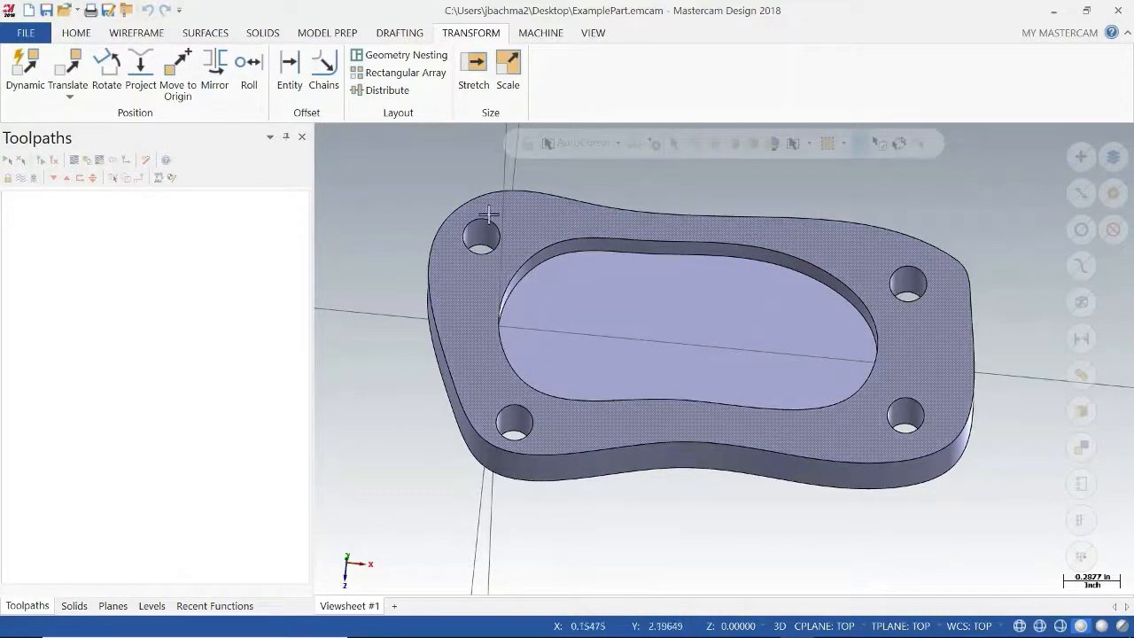
left_click(177, 73)
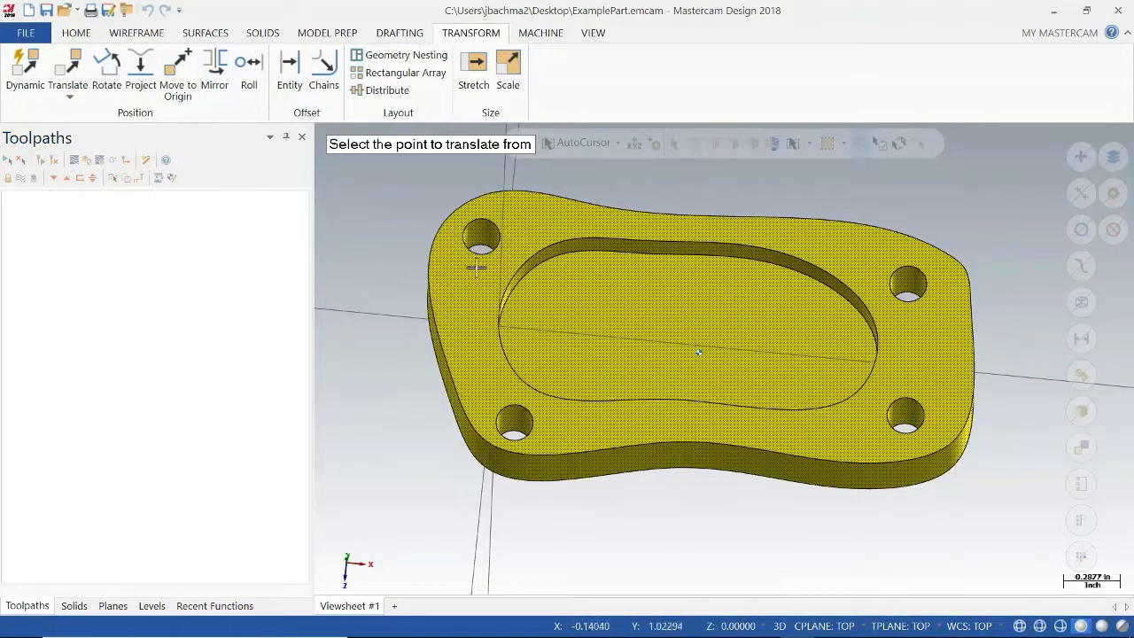
left_click(505, 254)
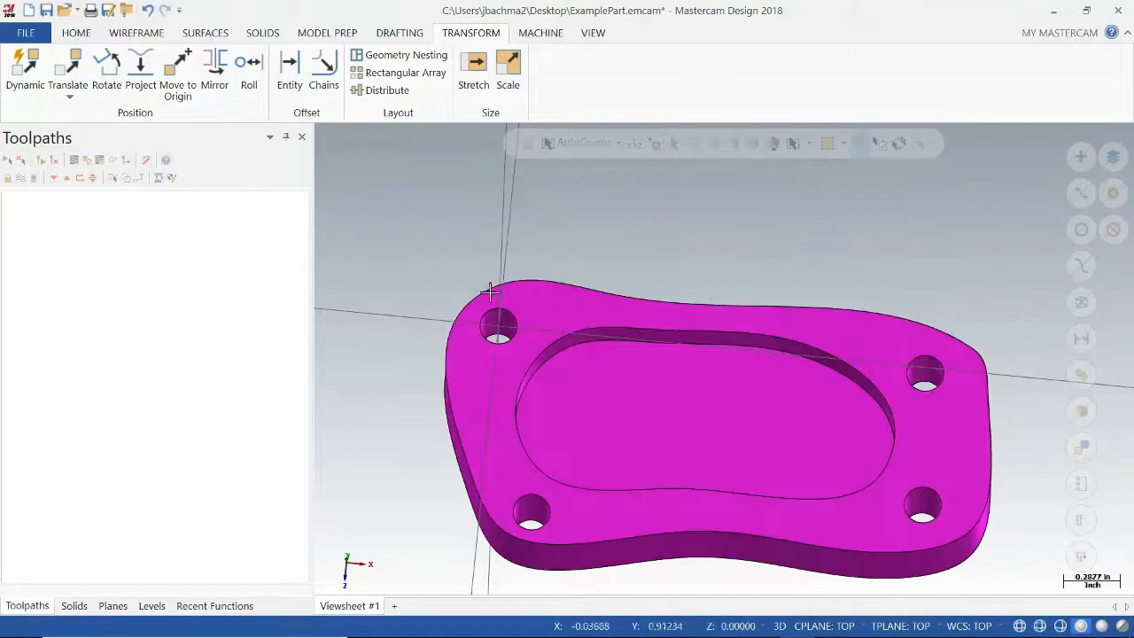
mouse_move(598, 364)
middle_mouse_down()
mouse_move(599, 348)
mouse_move(625, 337)
mouse_move(608, 337)
middle_mouse_up()
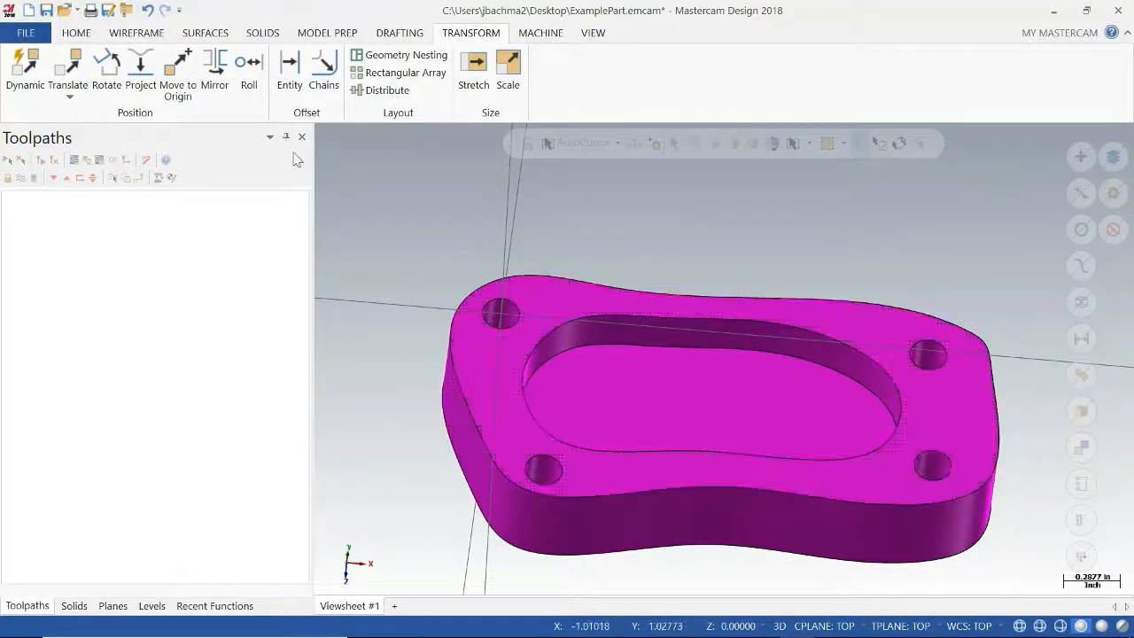
left_click(178, 76)
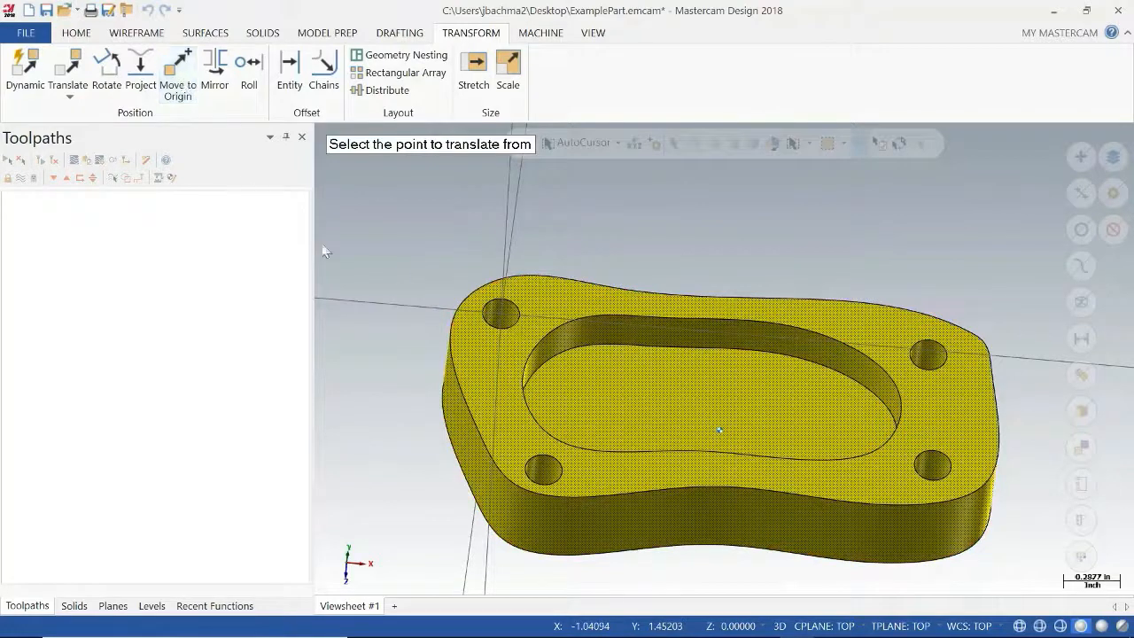
left_click(515, 322)
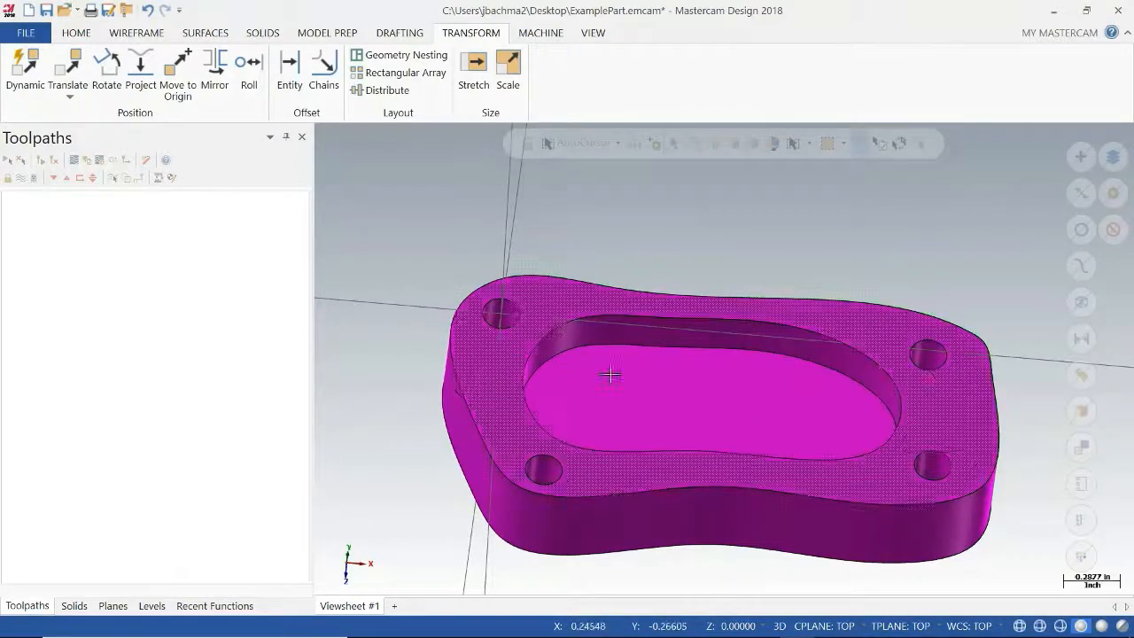
Step: Move the whole part from the Top plane to the Front plane with Translate to Plane, using the Move method
middle_click_drag(611, 375, 600, 519)
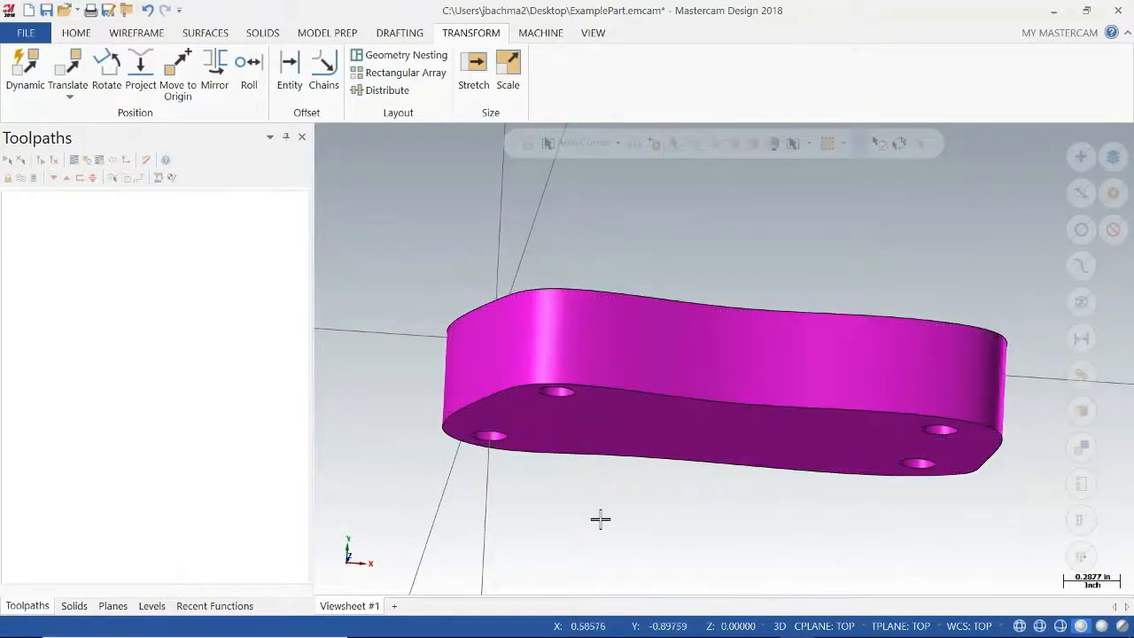
left_click(71, 95)
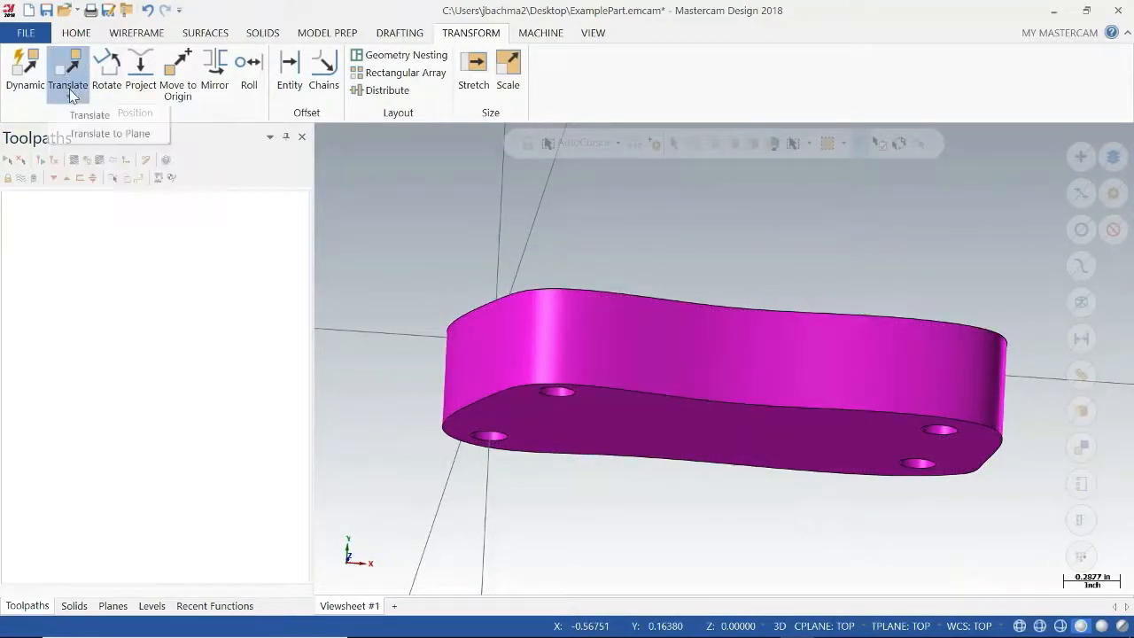
left_click(120, 142)
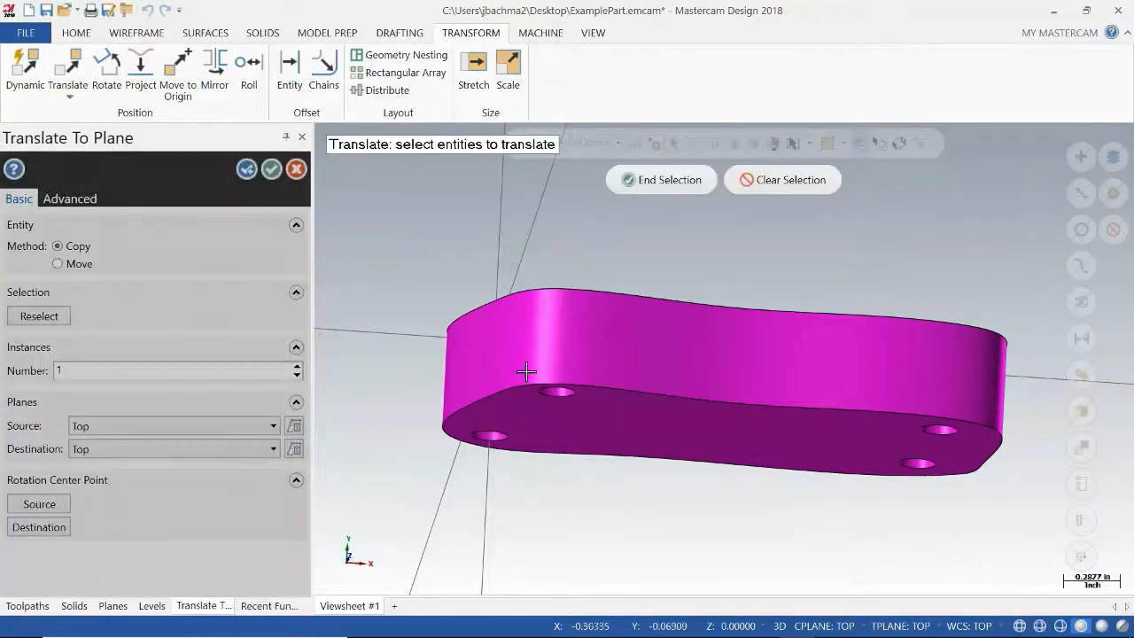
left_click(653, 362)
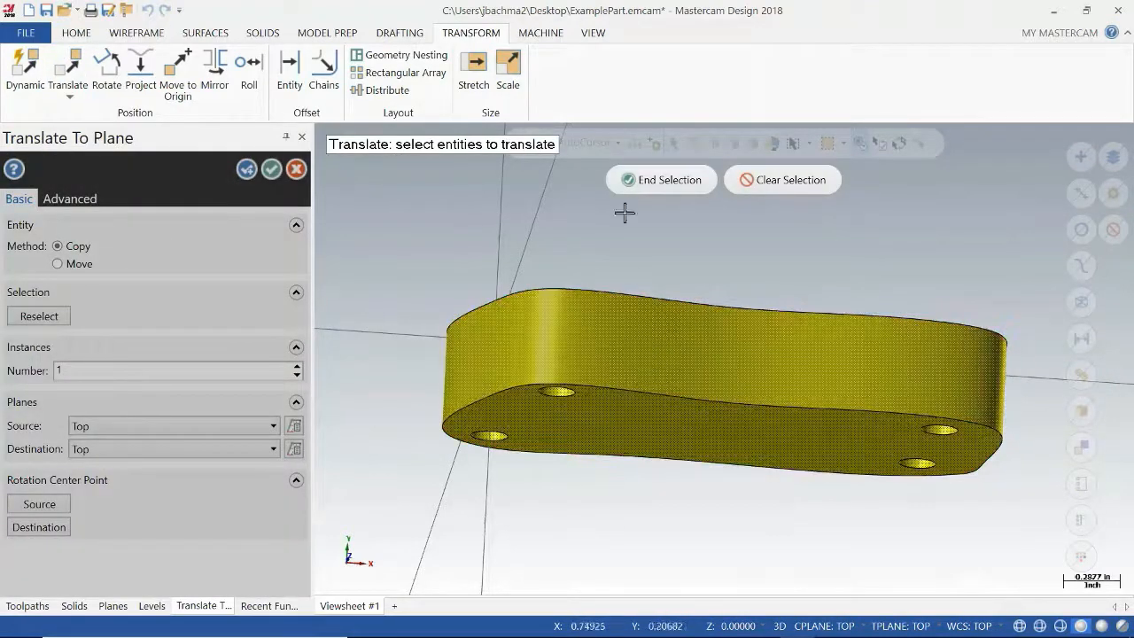
left_click(642, 181)
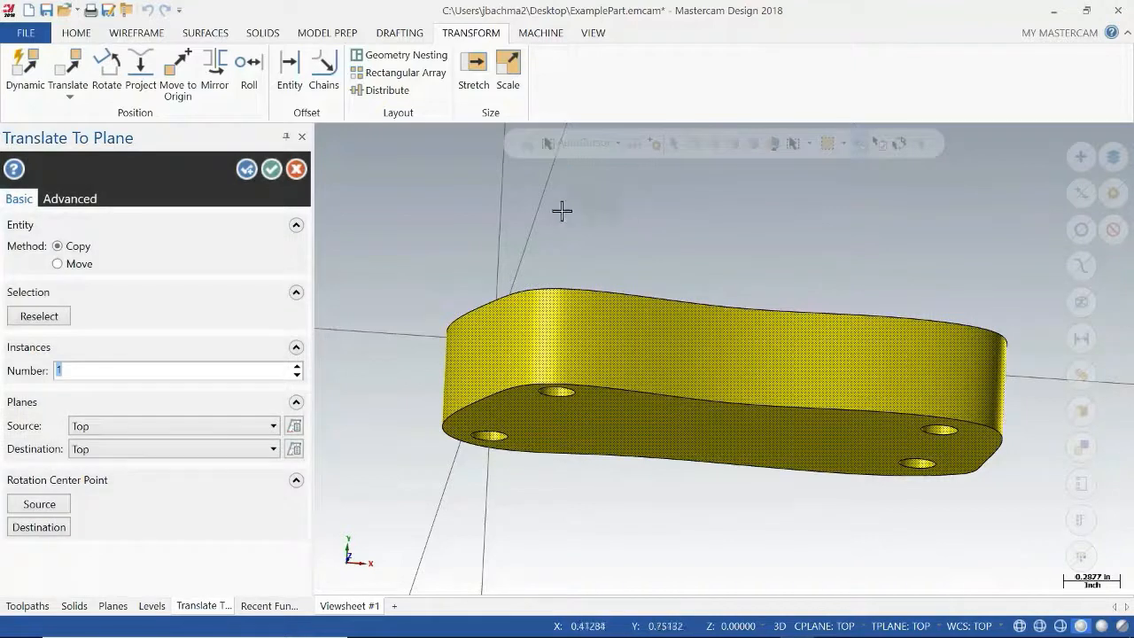
left_click(78, 266)
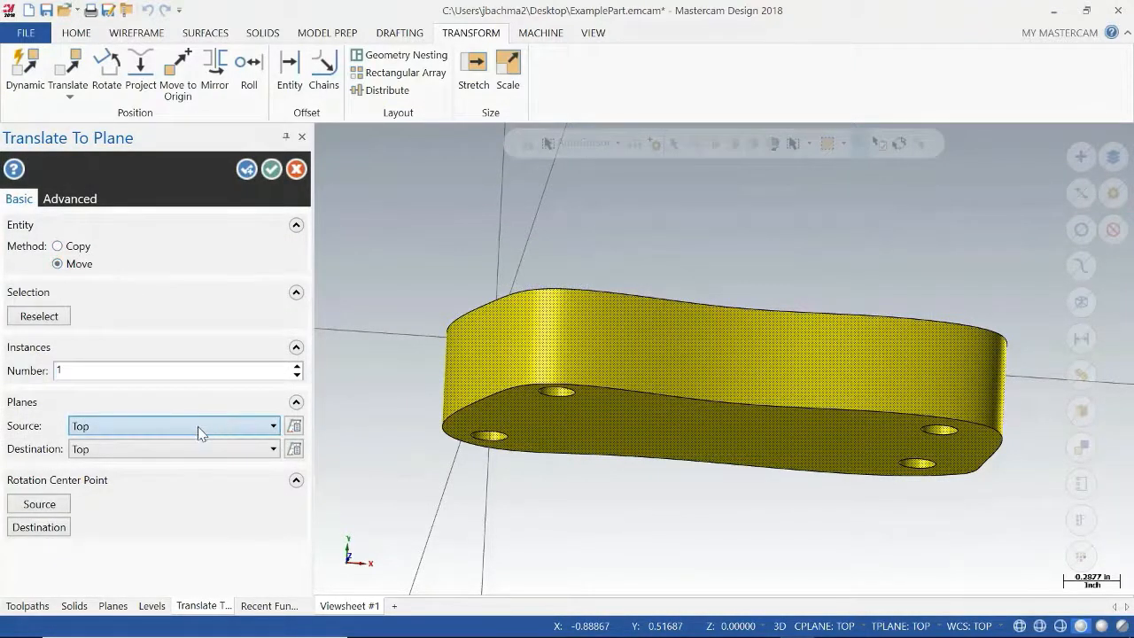
left_click(139, 452)
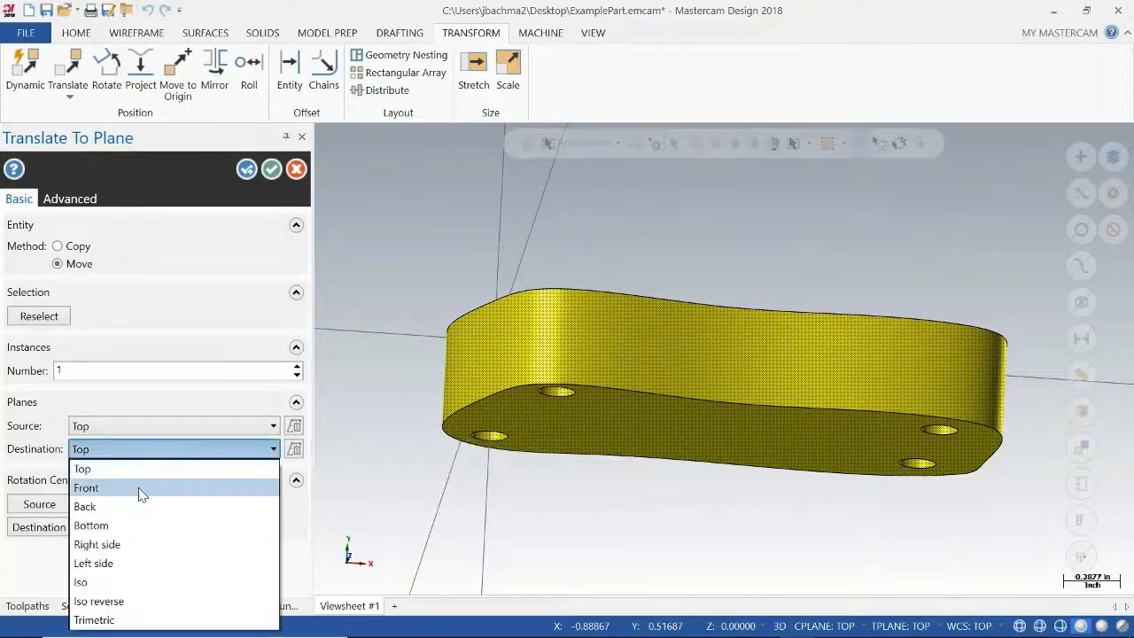
left_click(140, 488)
middle_click_drag(539, 534, 514, 461)
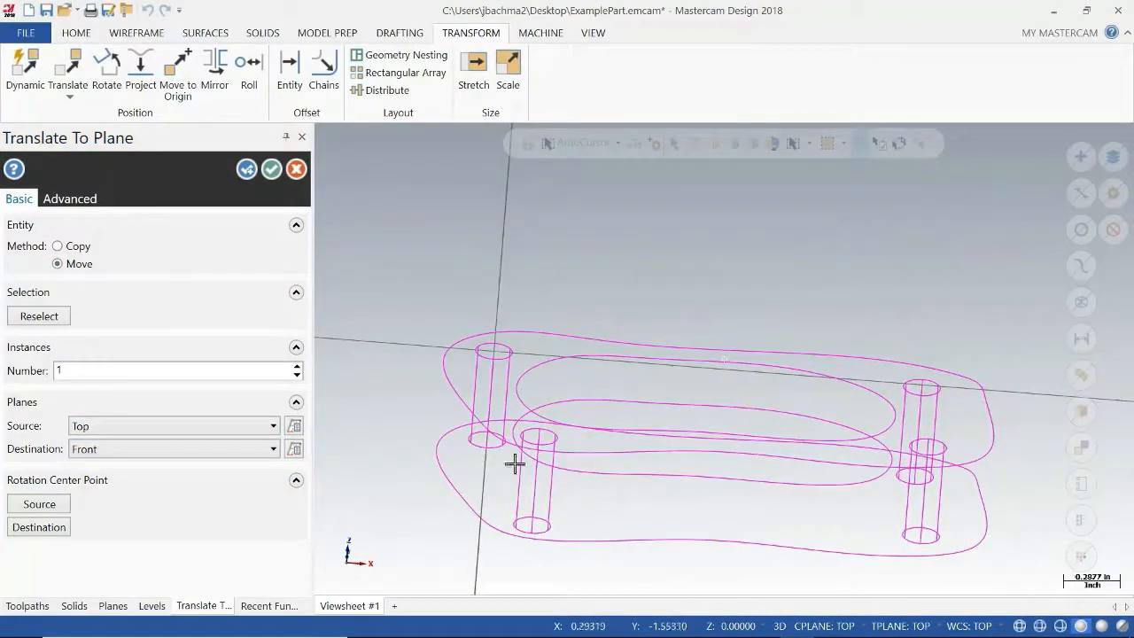
left_click(271, 170)
Step: Set up a Translate of the reoriented solid part using the Move method
mouse_move(590, 443)
middle_mouse_down()
mouse_move(557, 430)
mouse_move(620, 418)
mouse_move(622, 434)
middle_mouse_up()
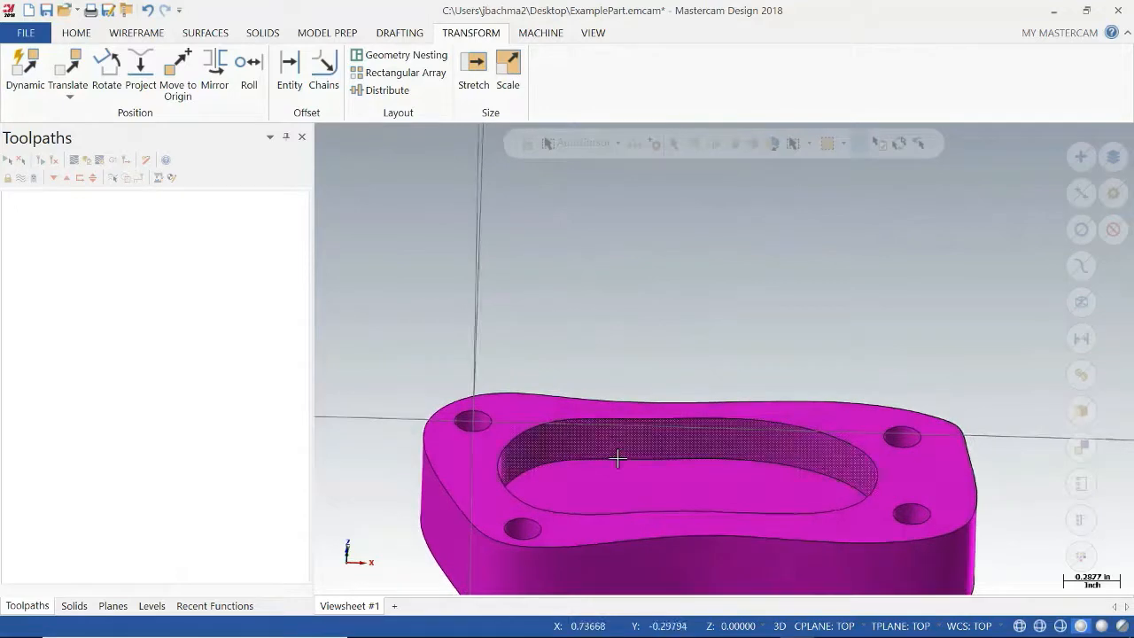
scroll(617, 460, "up", 2)
scroll(616, 459, "down", 5)
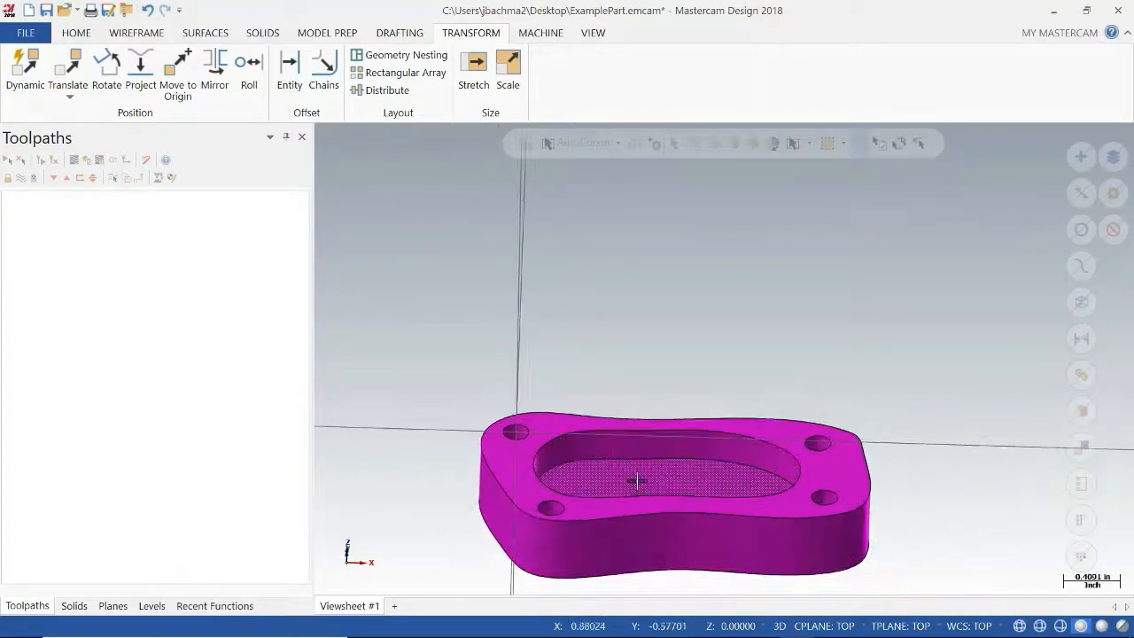
mouse_move(636, 478)
middle_mouse_down()
mouse_move(602, 483)
mouse_move(619, 514)
middle_mouse_up()
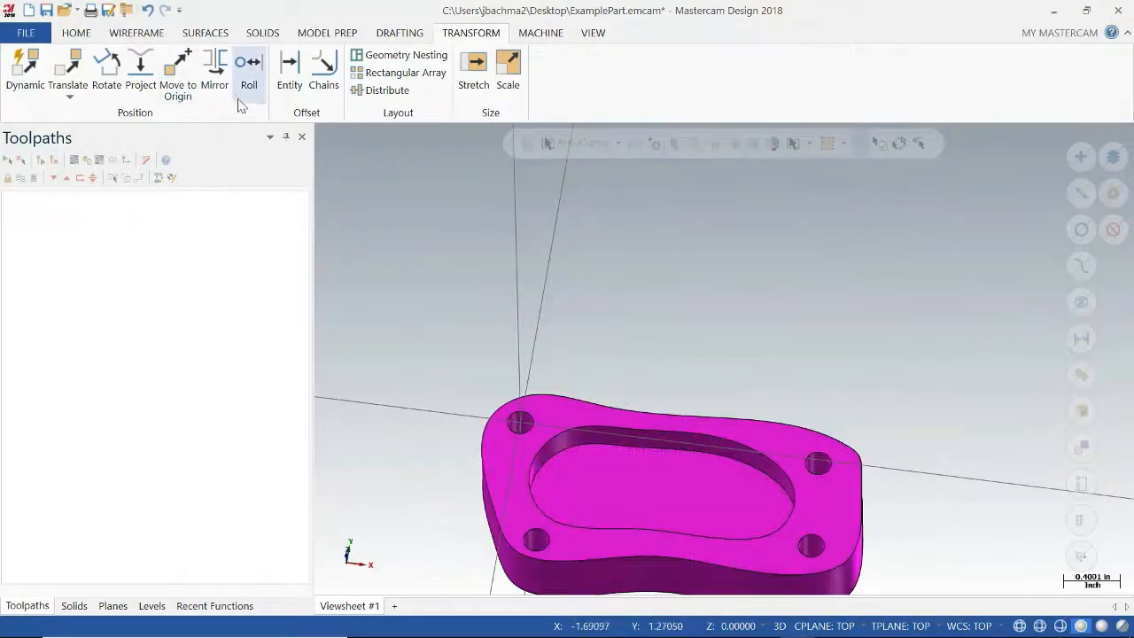
left_click(68, 67)
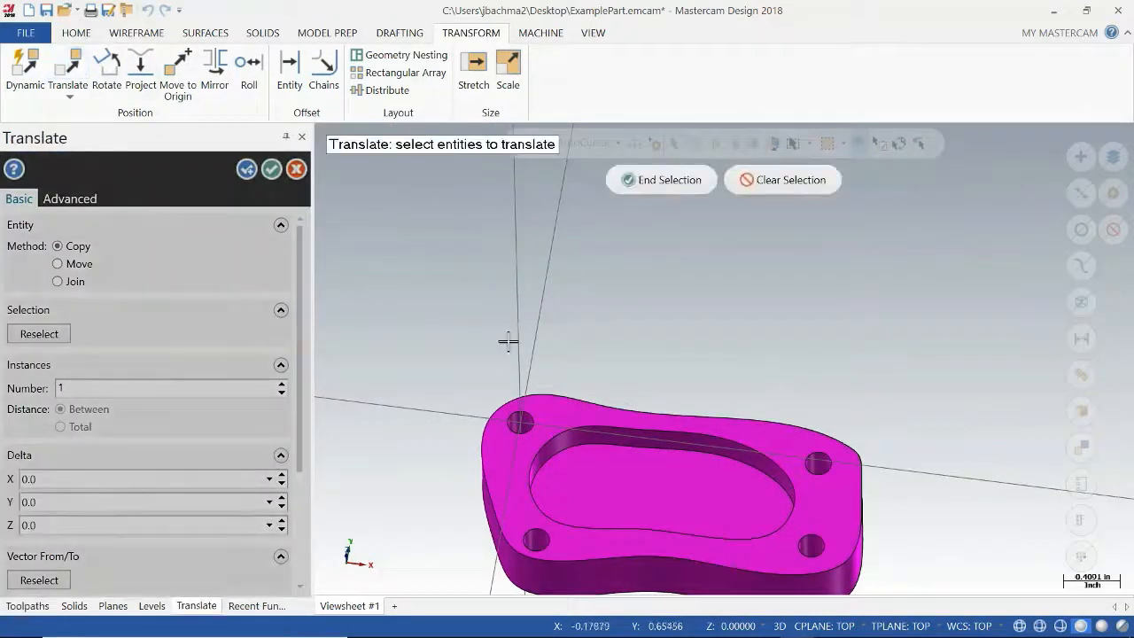
middle_click_drag(686, 393, 711, 376)
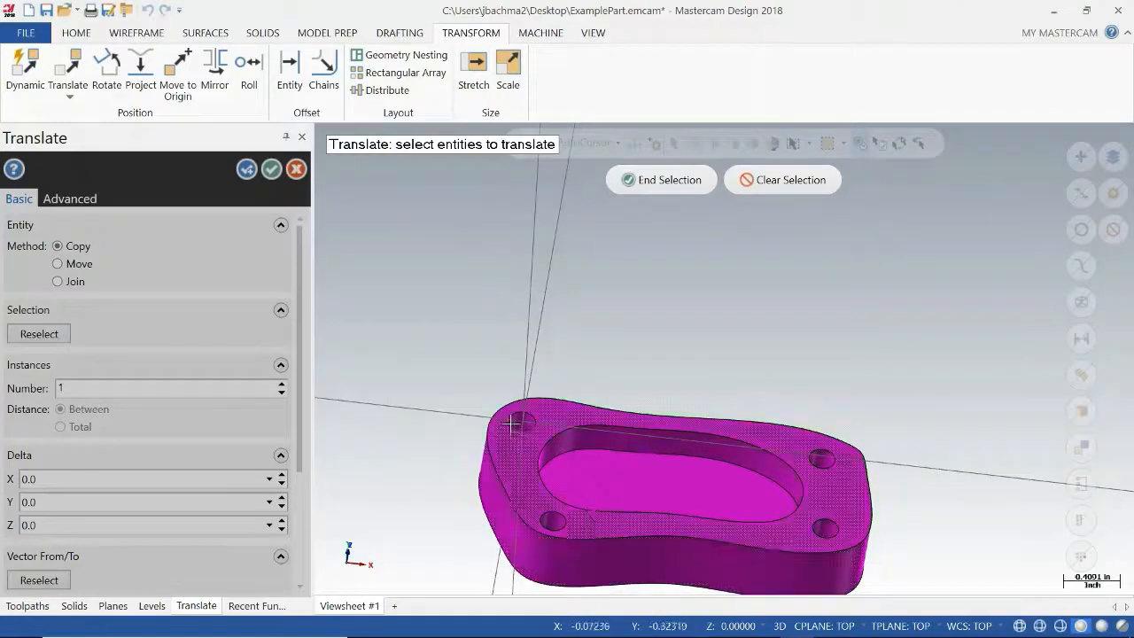
left_click(584, 457)
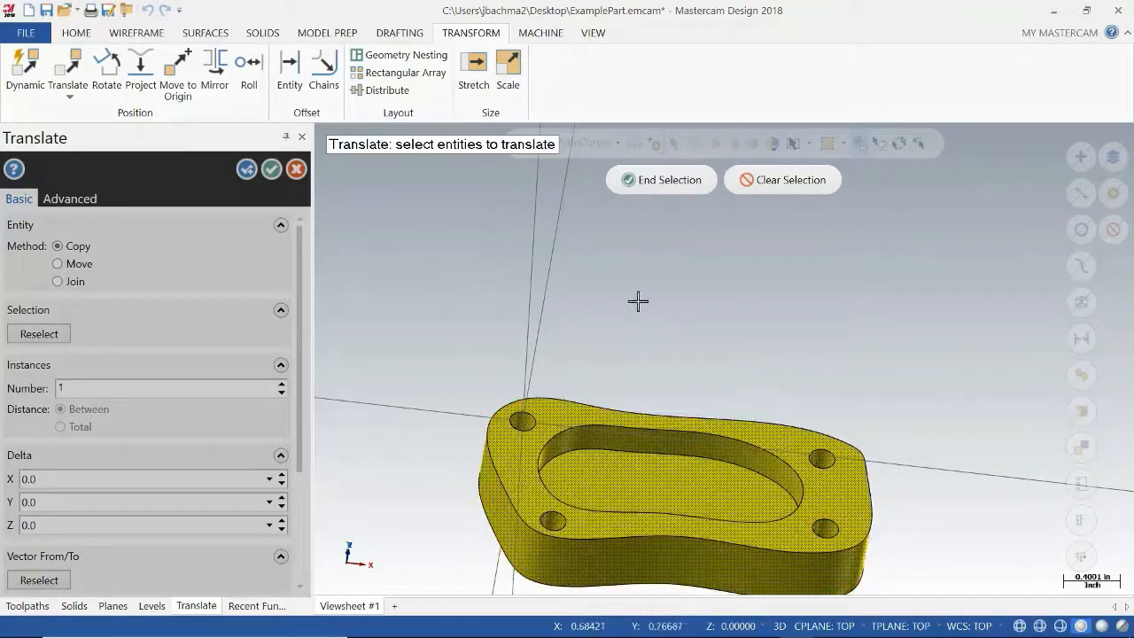
left_click(626, 191)
left_click(76, 264)
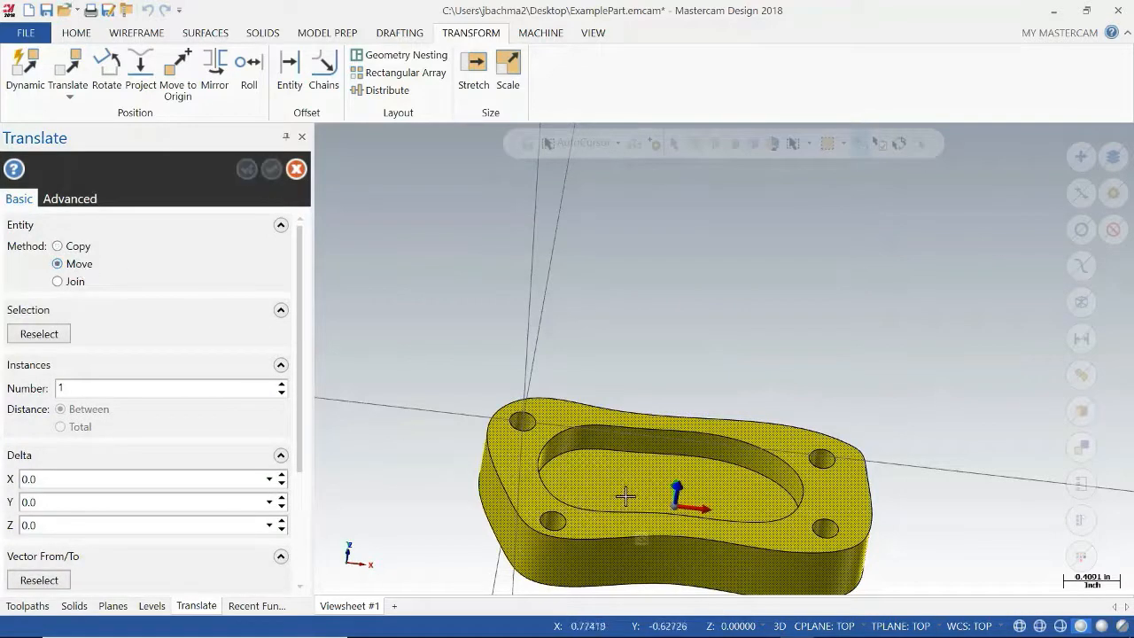
Step: Shift the translation preview freehand along its axes, about 0.376 in in X and 1.335 in in Y
middle_click_drag(760, 403, 745, 454)
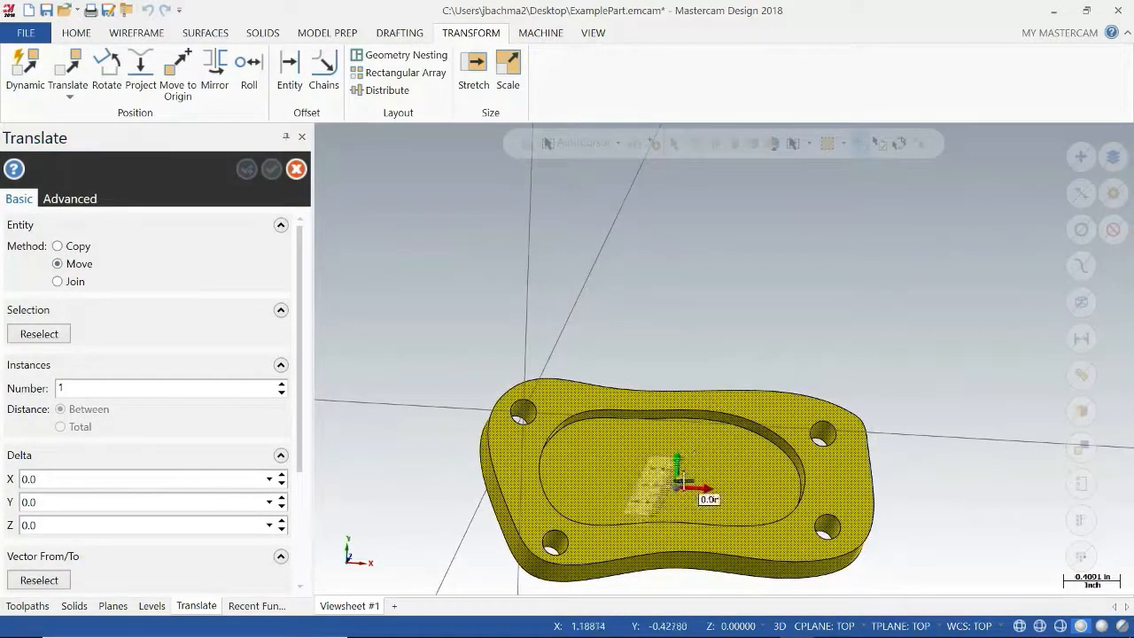
mouse_move(693, 489)
left_click_drag(693, 488, 670, 528)
mouse_move(679, 462)
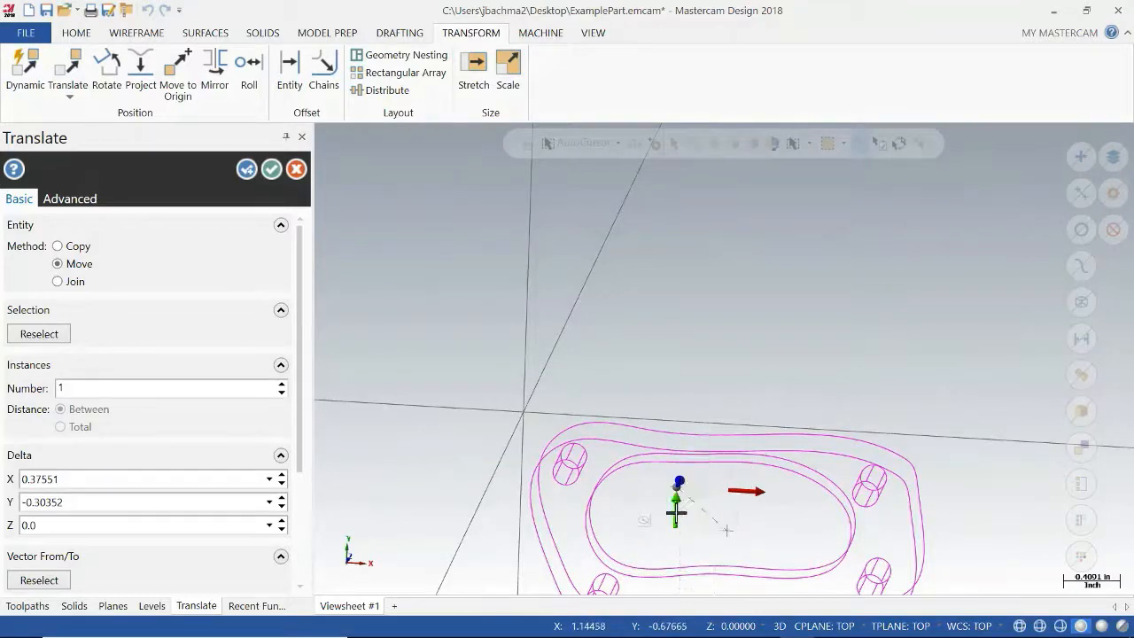
left_click_drag(676, 512, 684, 306)
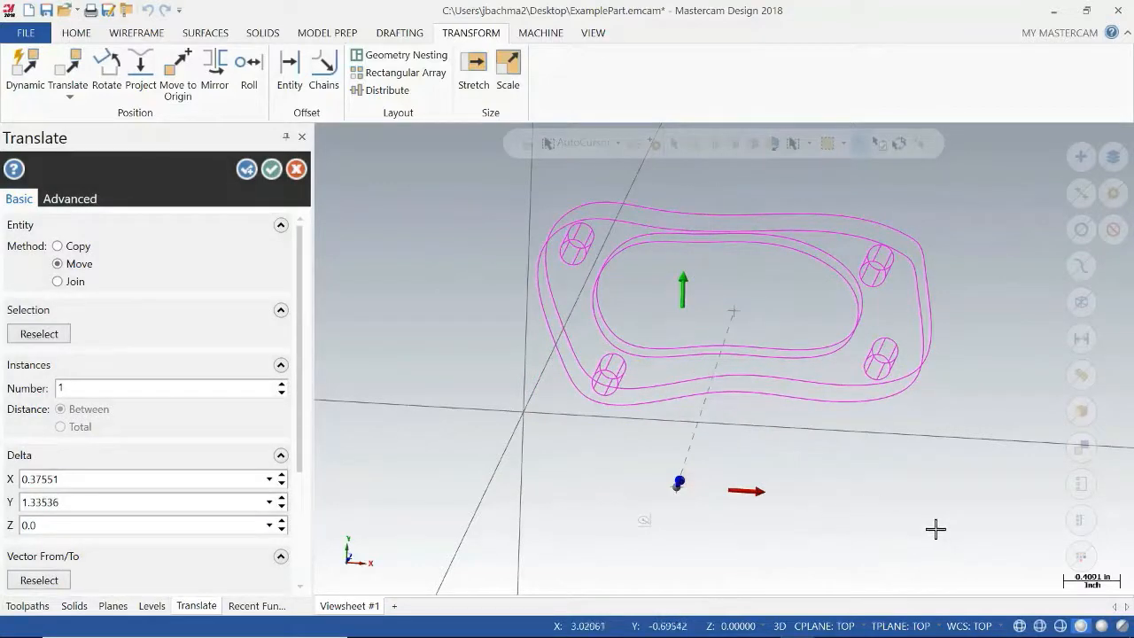
Step: Set the translation's Z delta to 0.05 and apply the move to the part
middle_click_drag(936, 529, 919, 428)
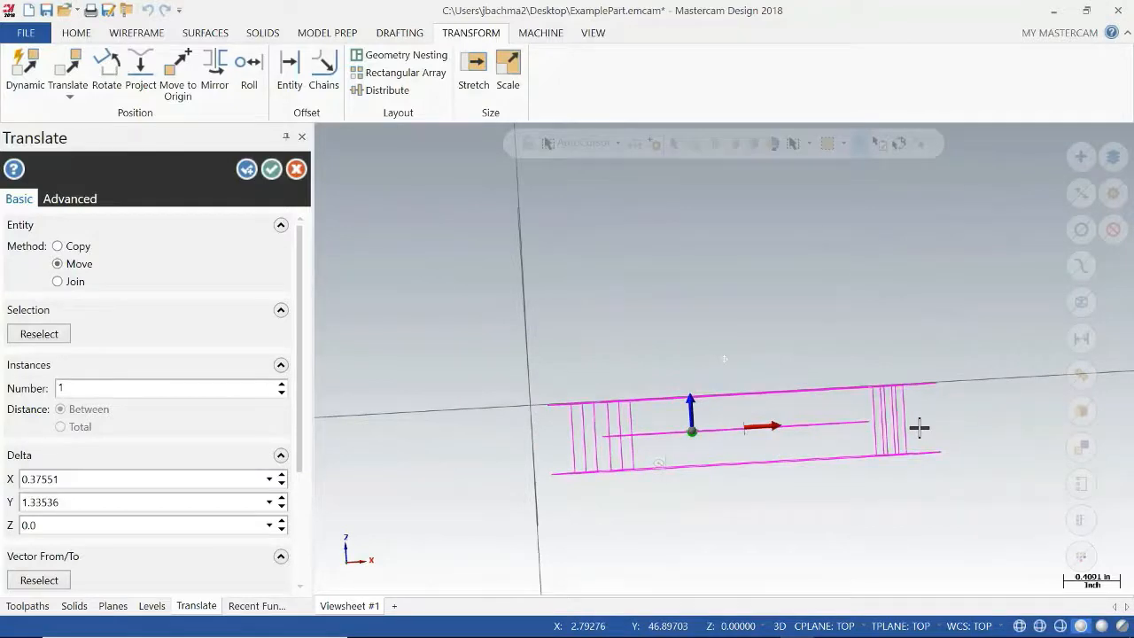
middle_click_drag(918, 428, 874, 446)
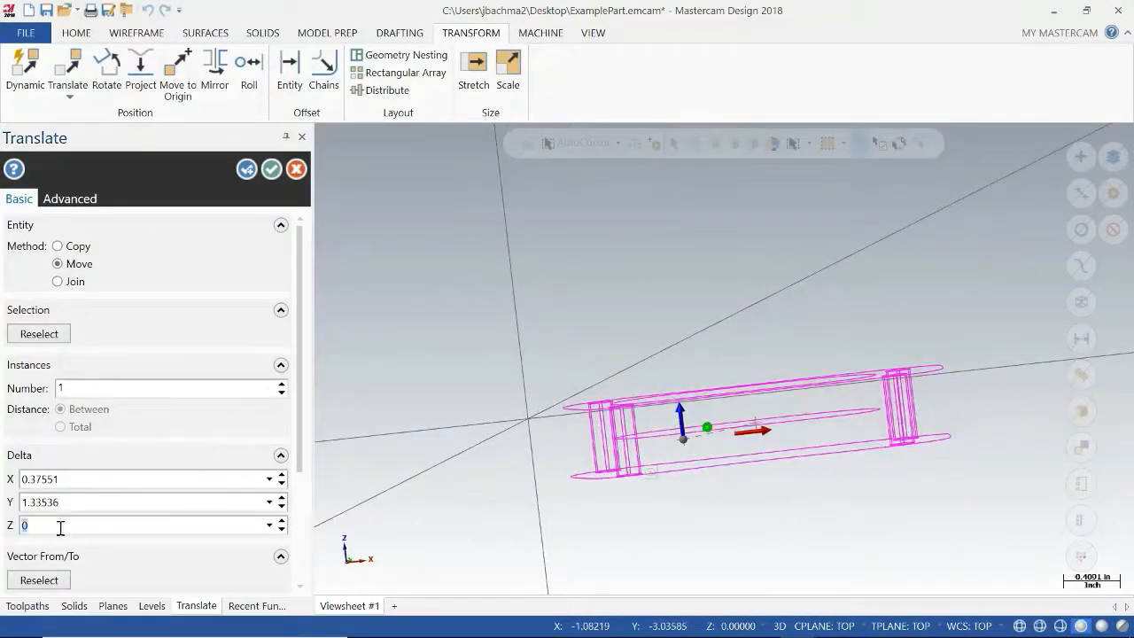
type("0.")
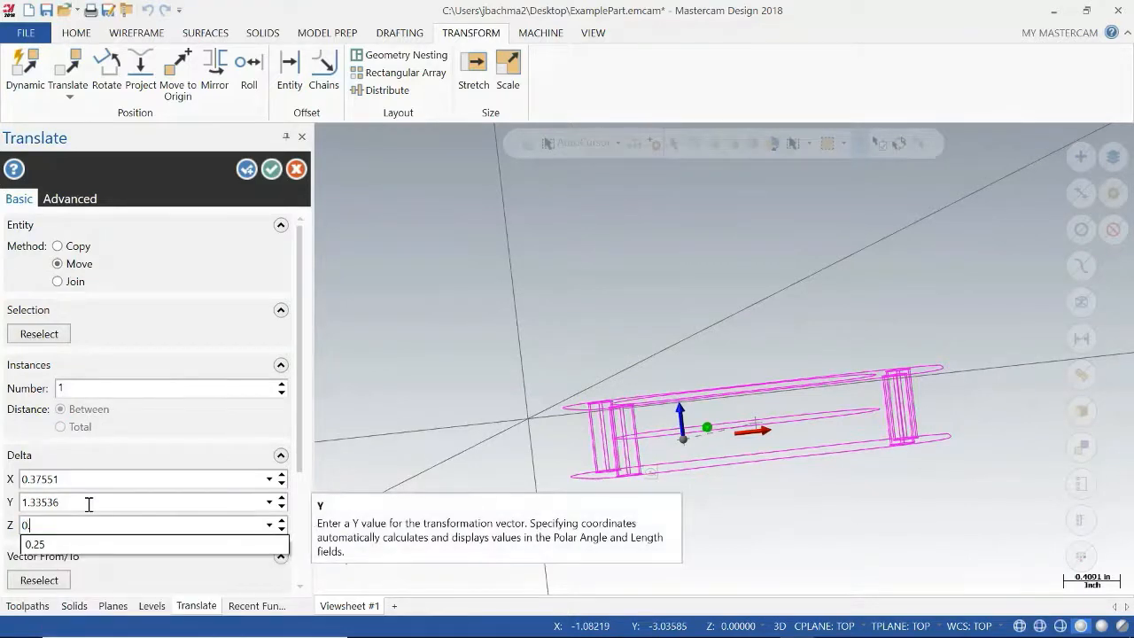
type("05")
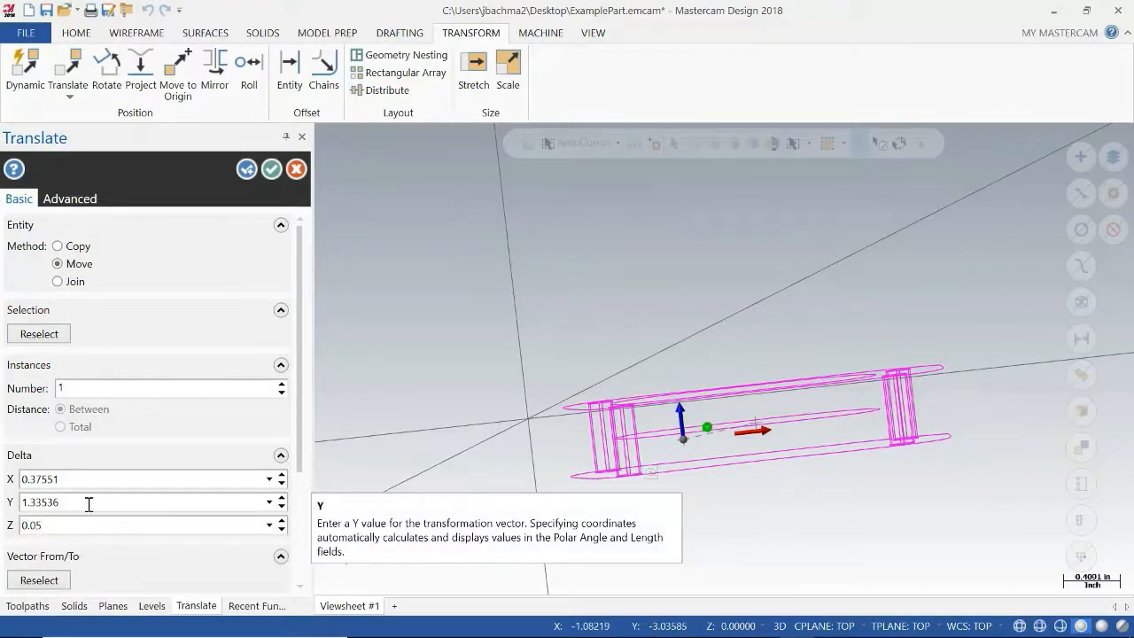
left_click(271, 168)
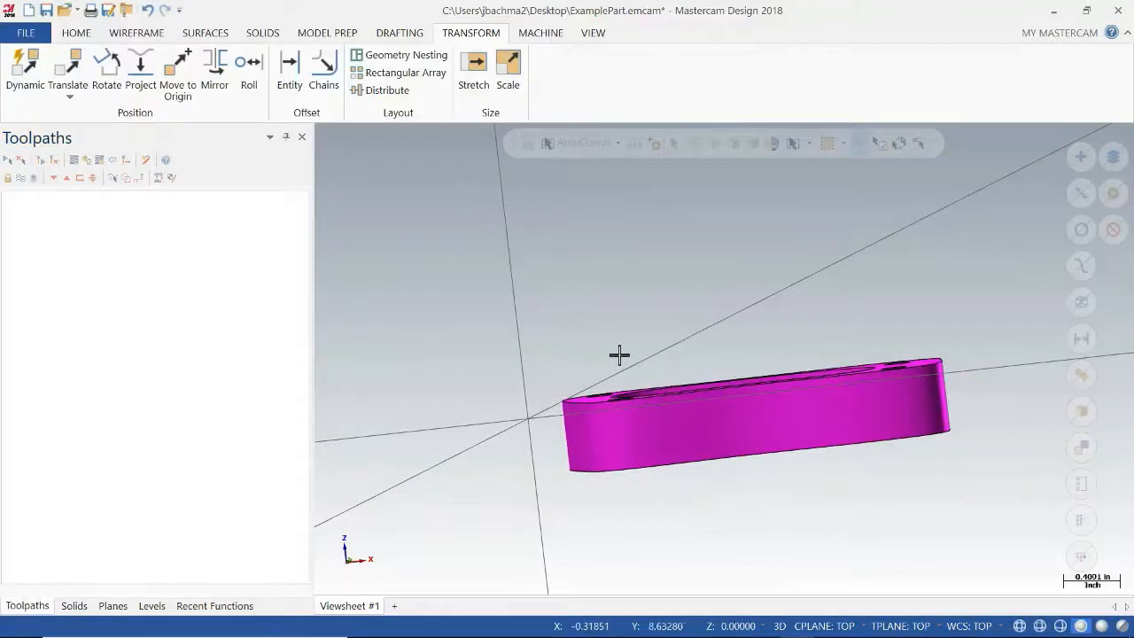
Step: Analyze the outer spline edge of the part's top face to check its Z coordinates
middle_click_drag(619, 356, 653, 394)
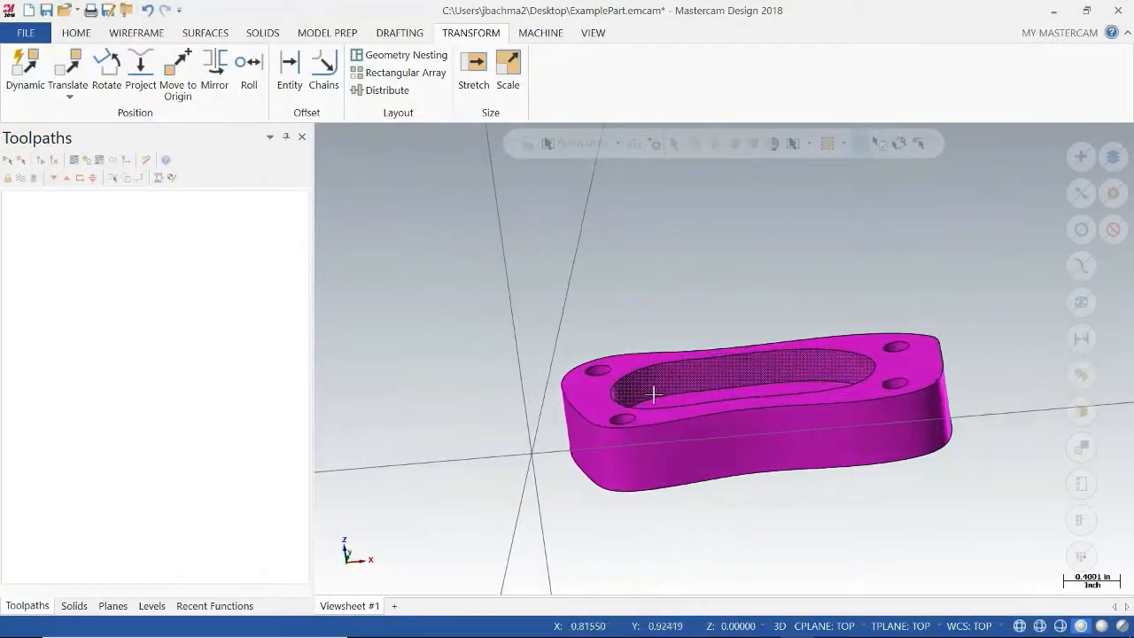
left_click(75, 34)
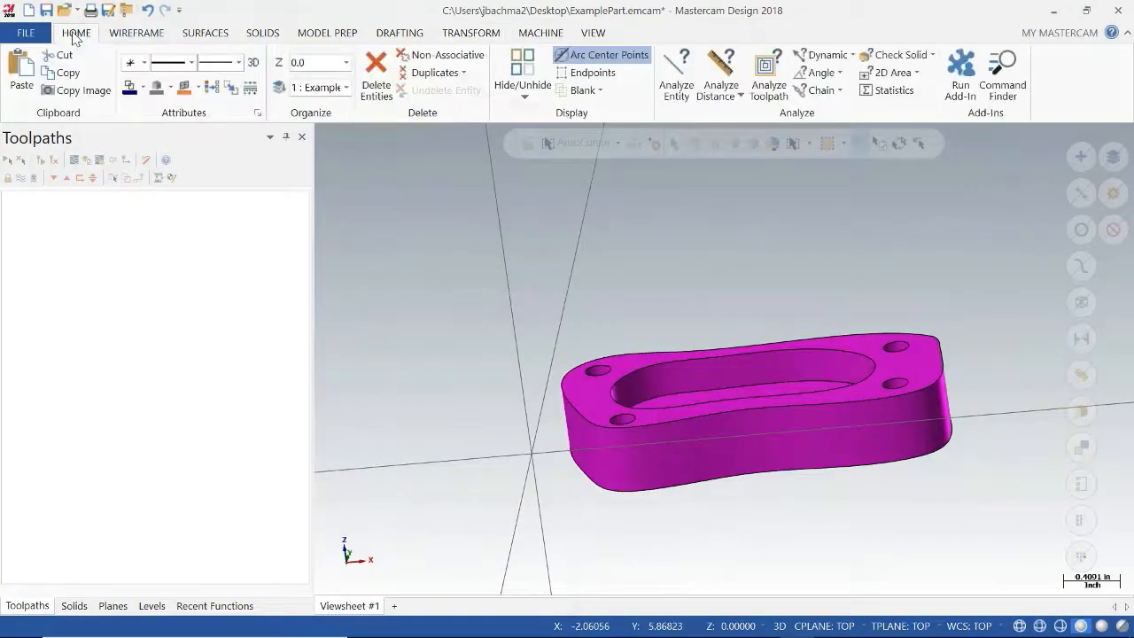
left_click(682, 79)
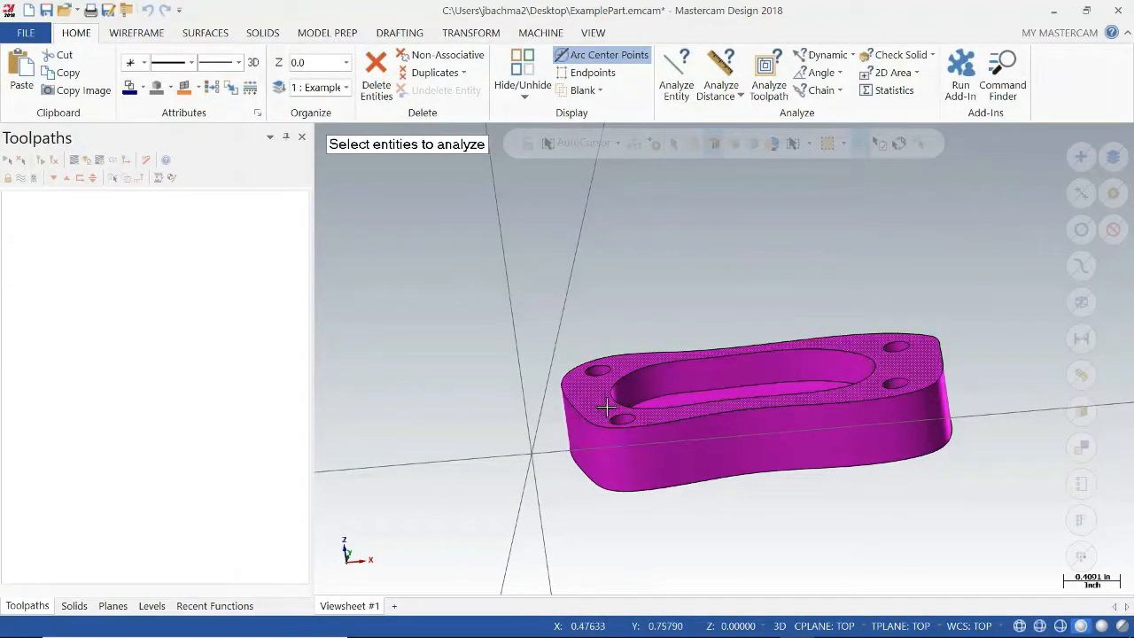
left_click(593, 430)
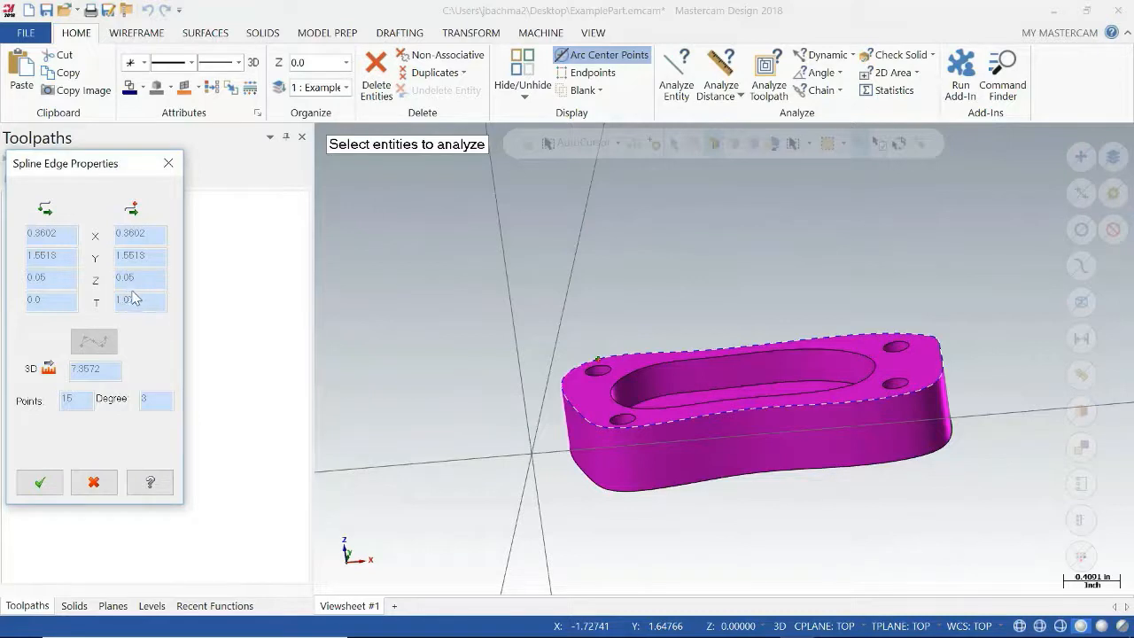
left_click(167, 164)
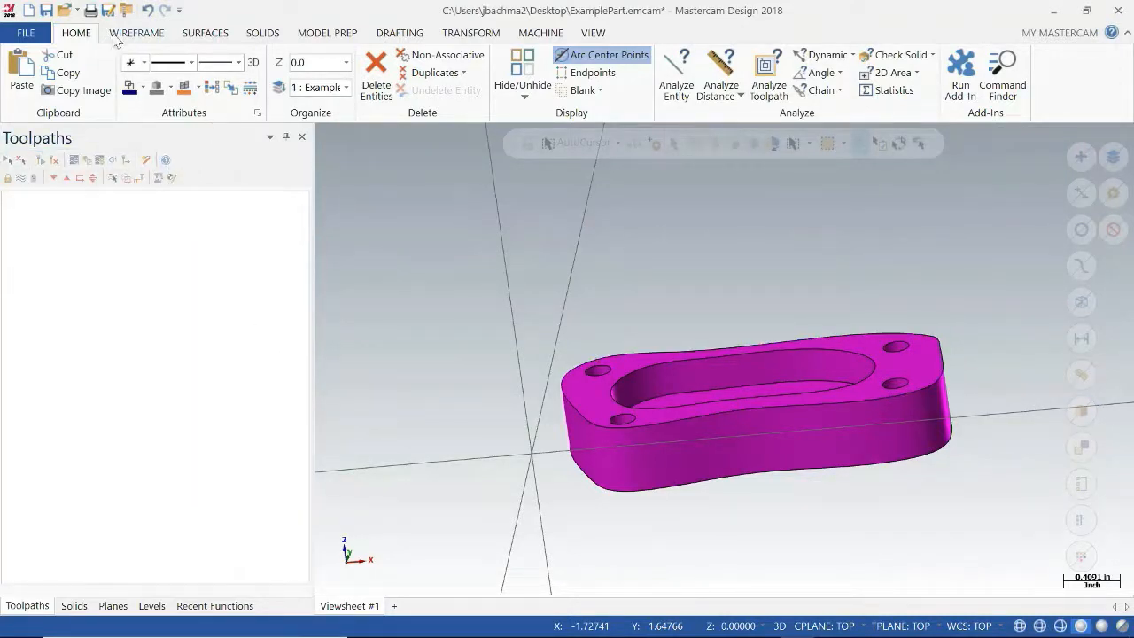
Step: Move the part by -0.05 in Z with Translate
left_click(483, 36)
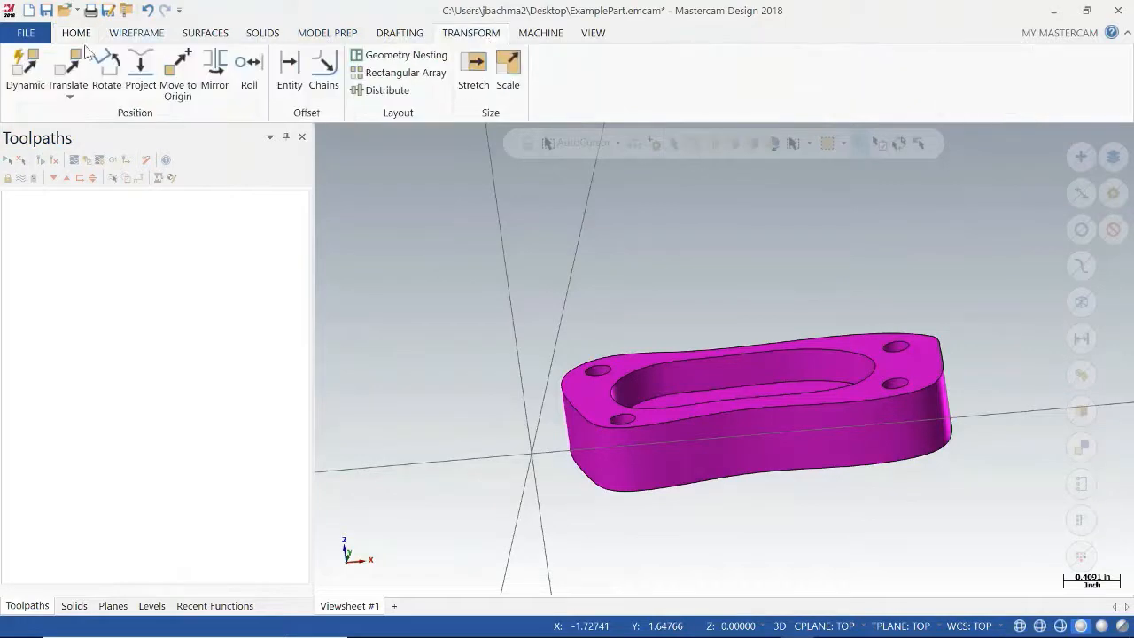
left_click(69, 64)
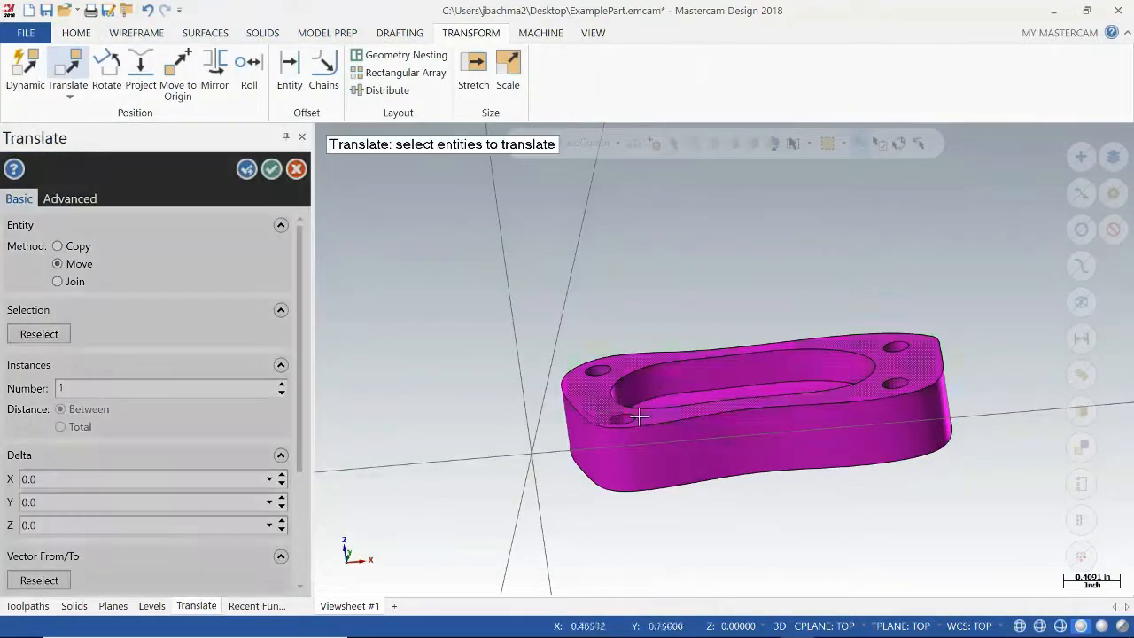
left_click(708, 431)
left_click(646, 180)
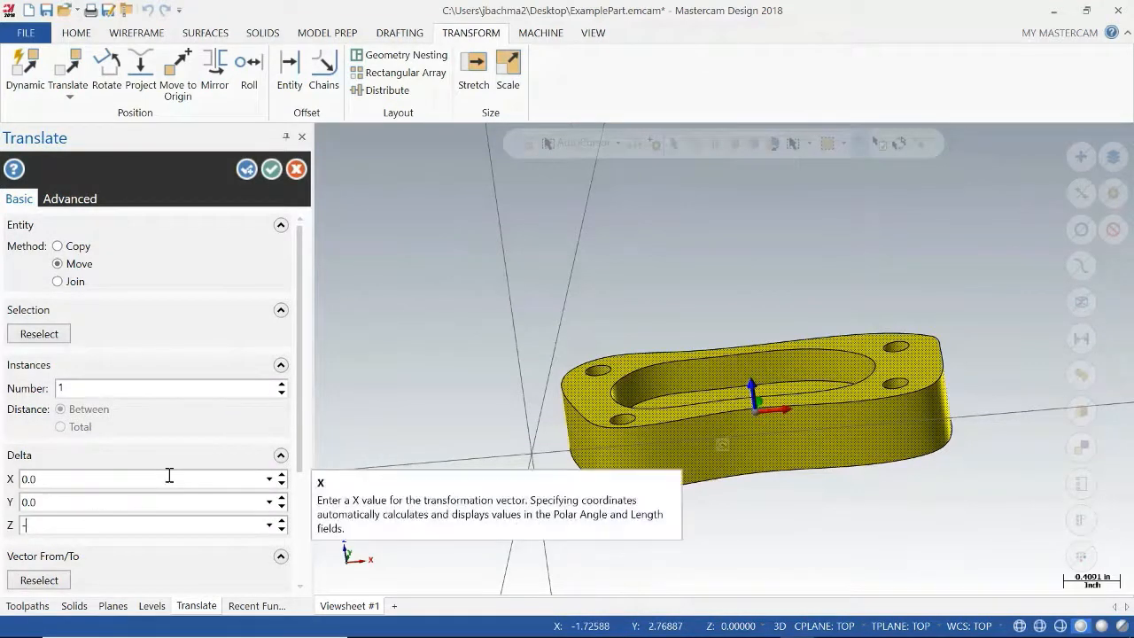
type("-0.05")
key("Return")
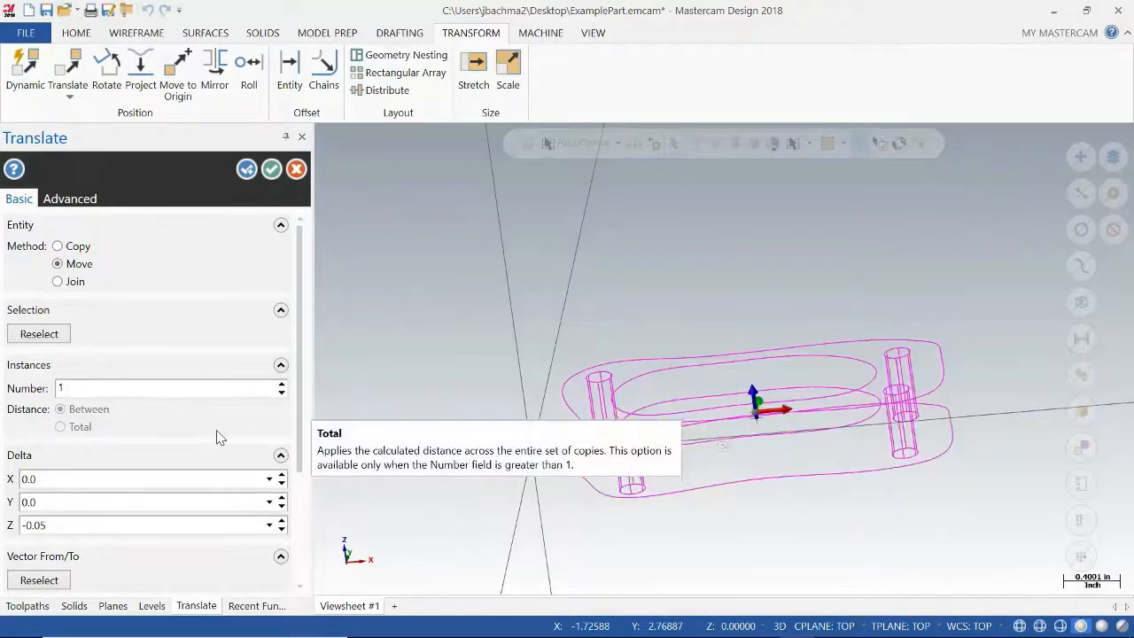
left_click(270, 171)
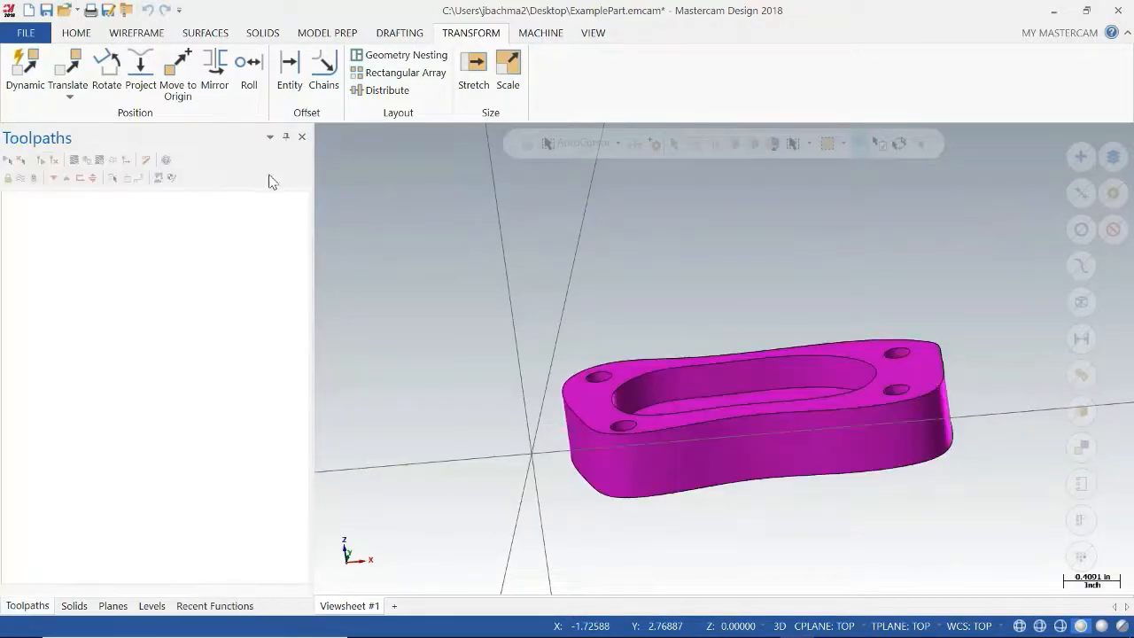
Step: Switch to the Front view and examine the part's top face relative to the Z origin
mouse_move(616, 463)
middle_mouse_down()
mouse_move(612, 446)
mouse_move(642, 471)
middle_mouse_up()
right_click(671, 287)
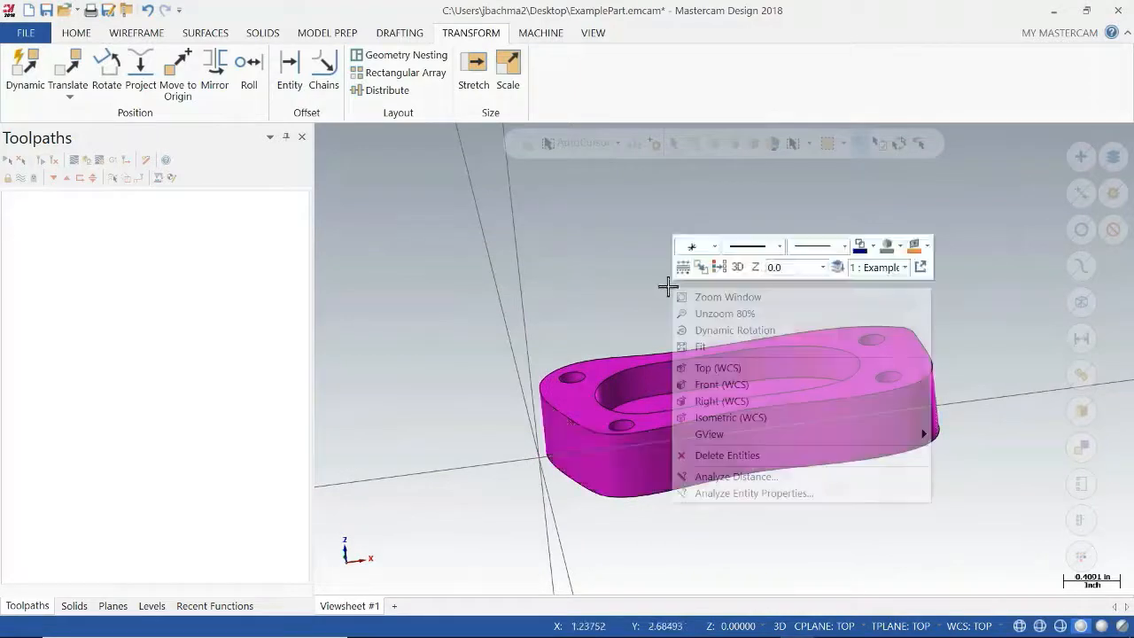
middle_click_drag(729, 395, 714, 378)
key("alt+2")
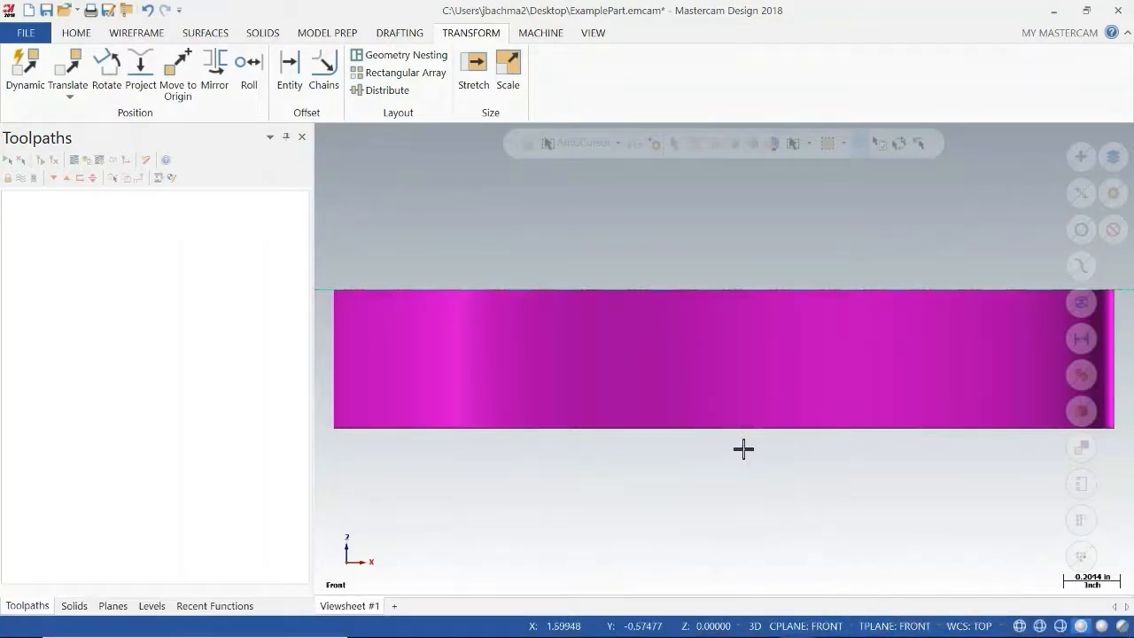
Step: Try a center-point circle with a radius of about 0.411 on the Front construction plane, over the part's front side
middle_click_drag(663, 449, 693, 476)
scroll(668, 455, "up", 2)
scroll(668, 455, "down", 4)
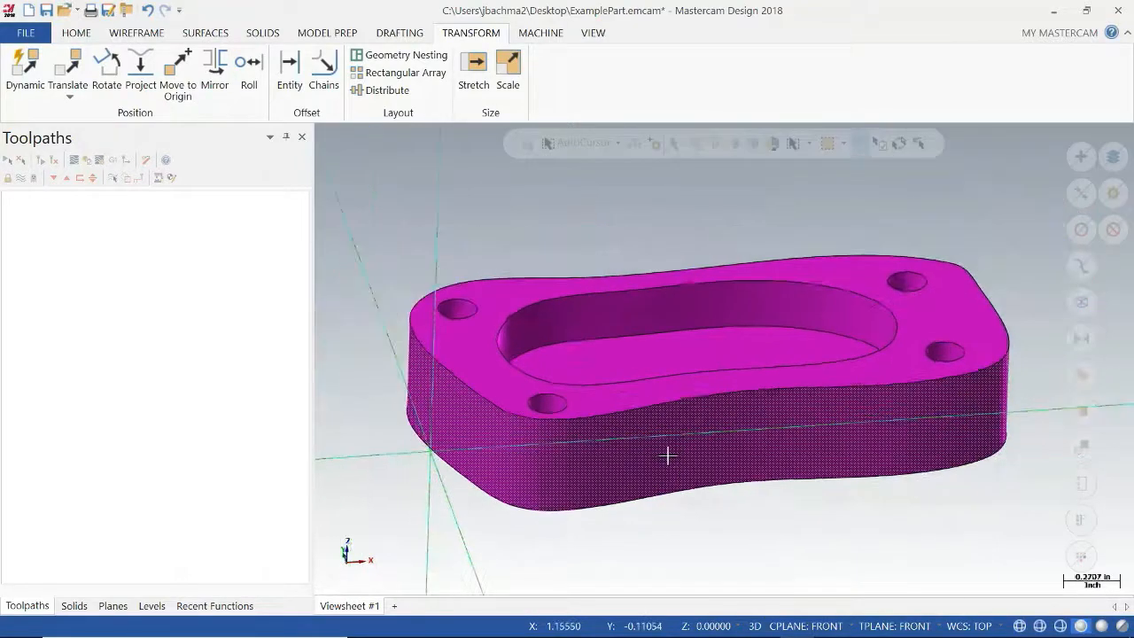
left_click(133, 34)
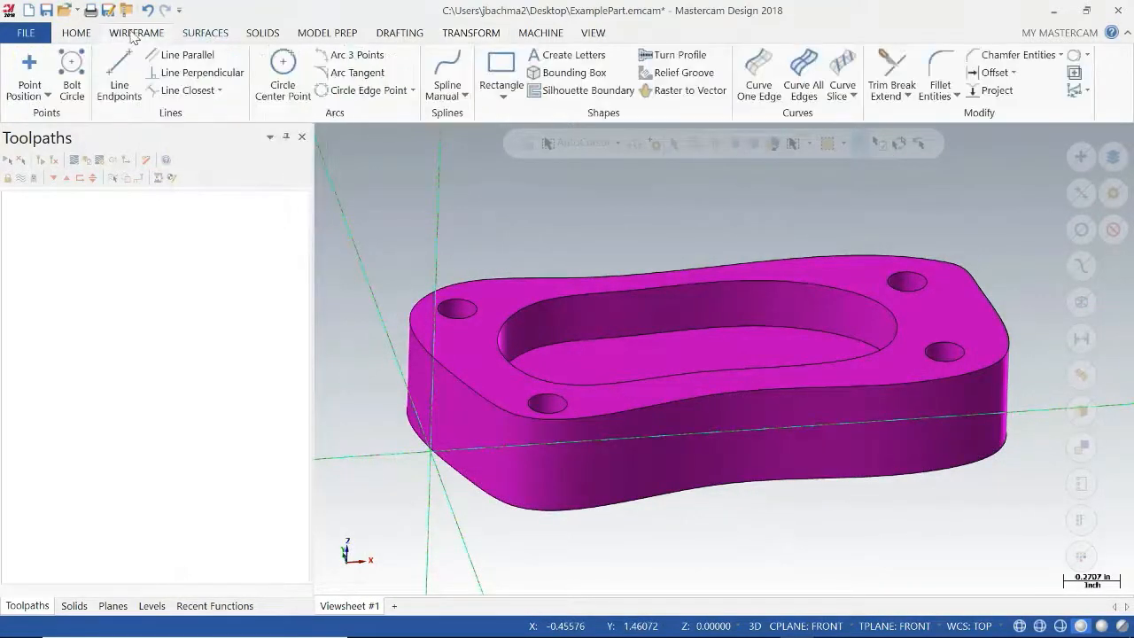
left_click(283, 76)
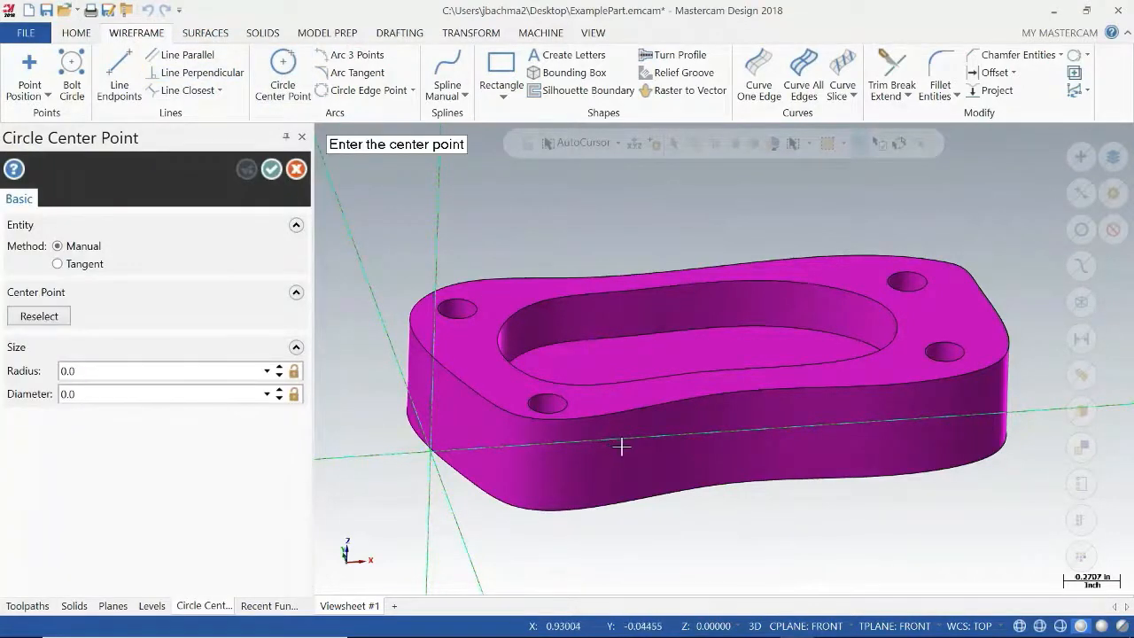
left_click(620, 447)
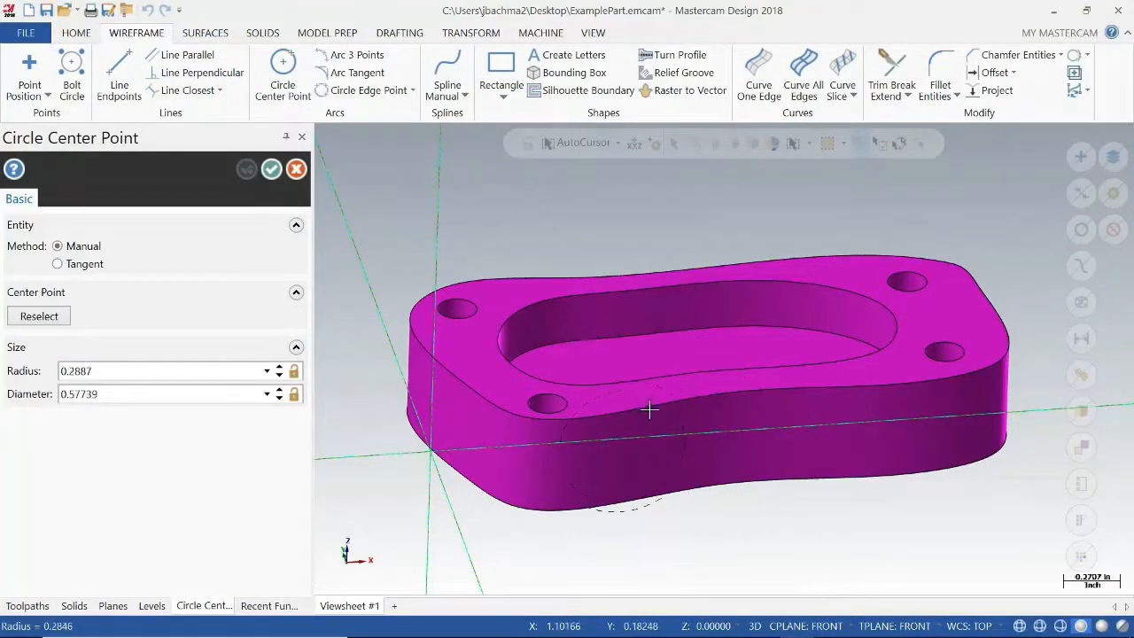
left_click(675, 385)
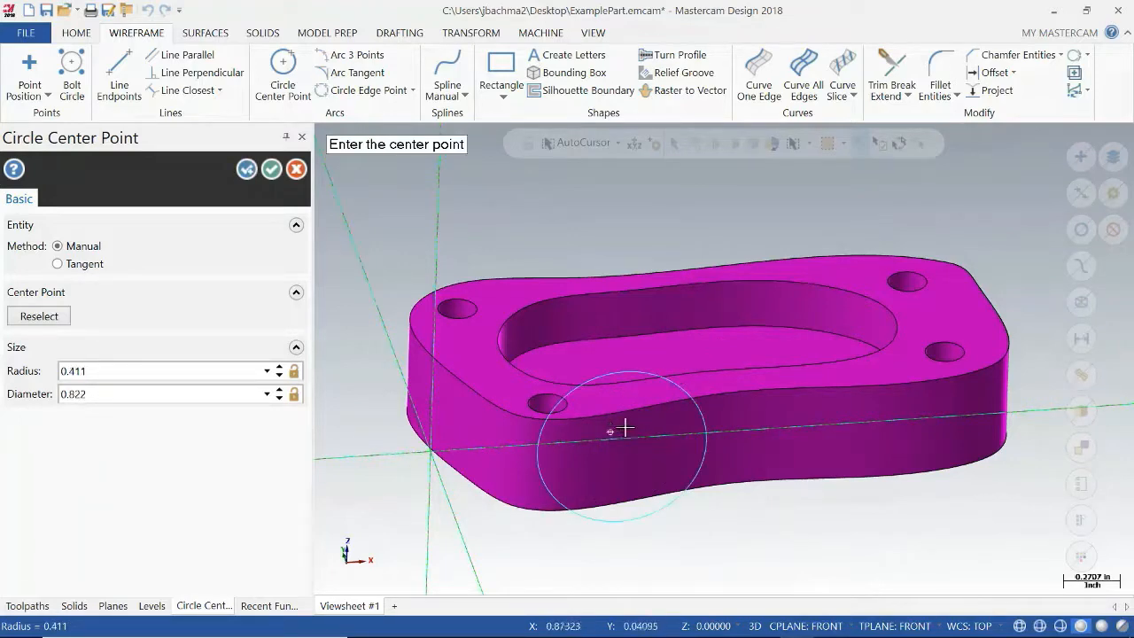
middle_click_drag(625, 429, 401, 278)
left_click(294, 173)
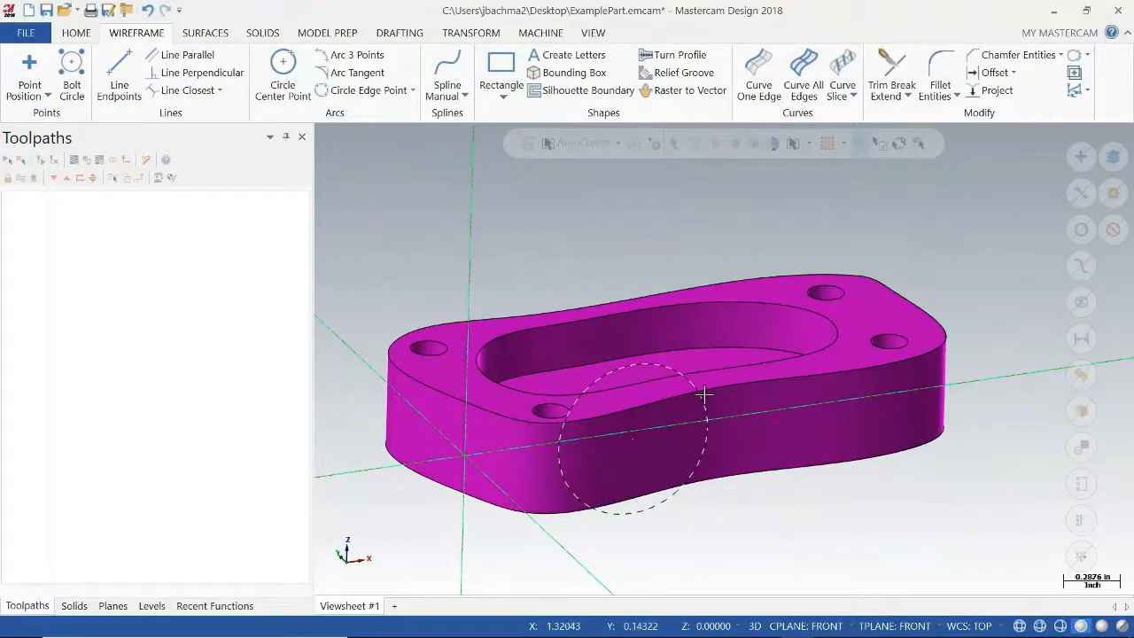
Step: Switch the graphics view and the construction plane back to Top
left_click(806, 626)
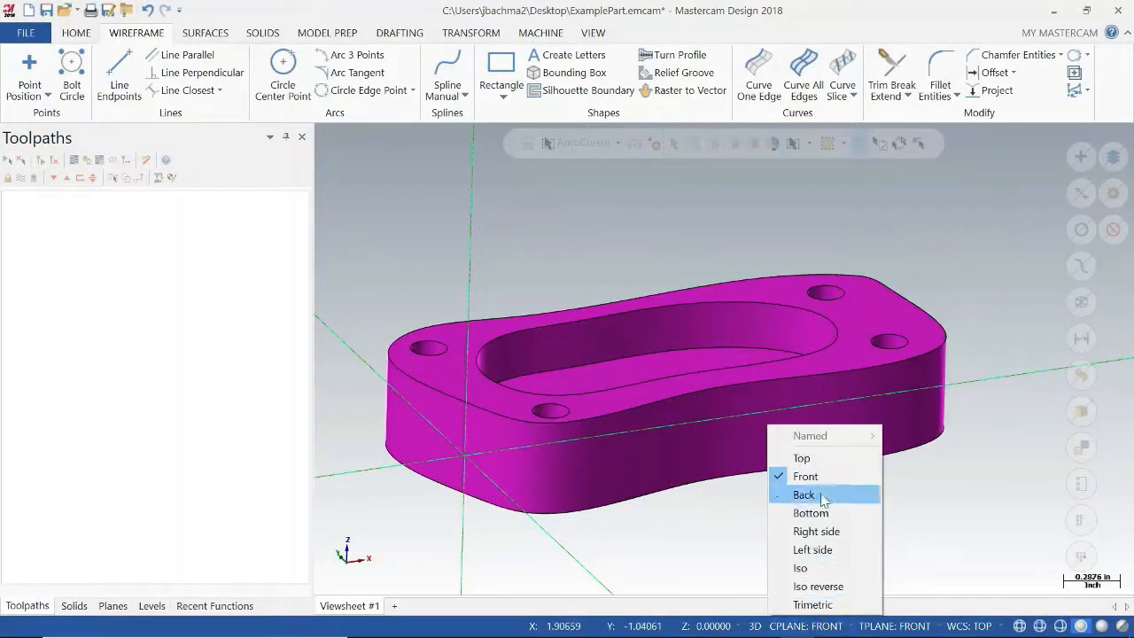
right_click(875, 326)
left_click(908, 414)
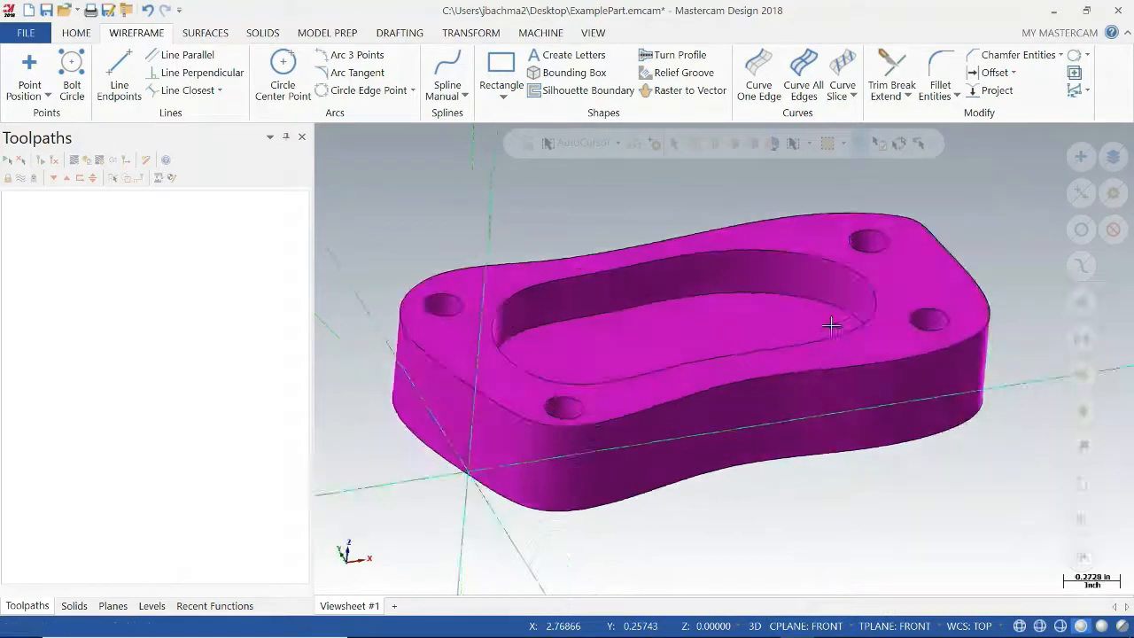
scroll(848, 316, "up", 5)
scroll(827, 326, "up", 2)
scroll(827, 326, "down", 3)
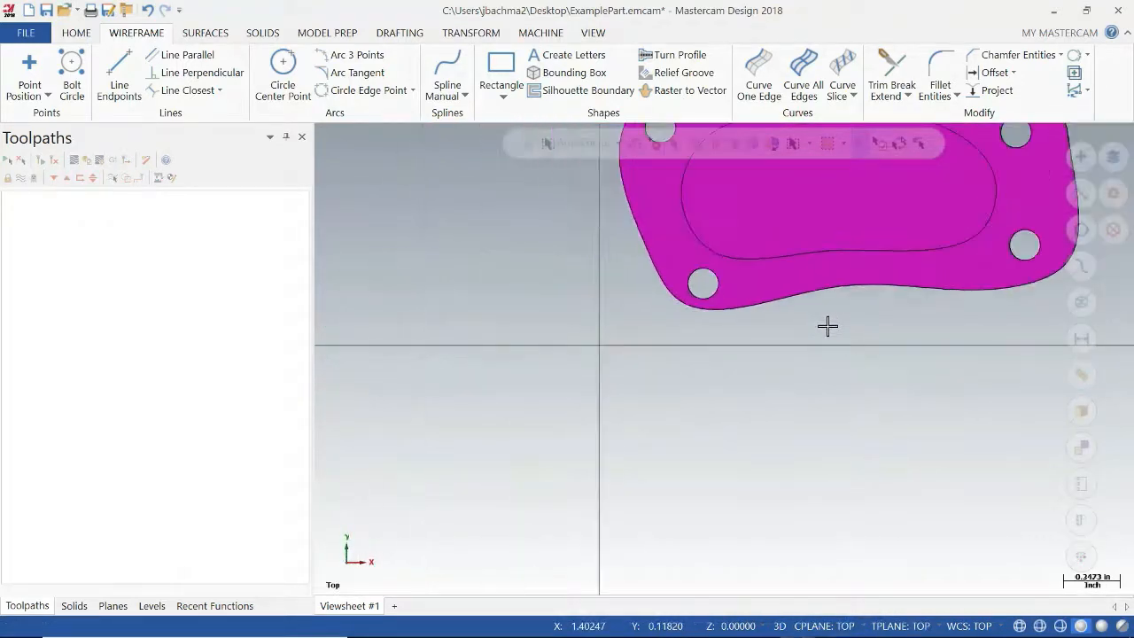
scroll(713, 292, "up", 1)
scroll(718, 293, "down", 1)
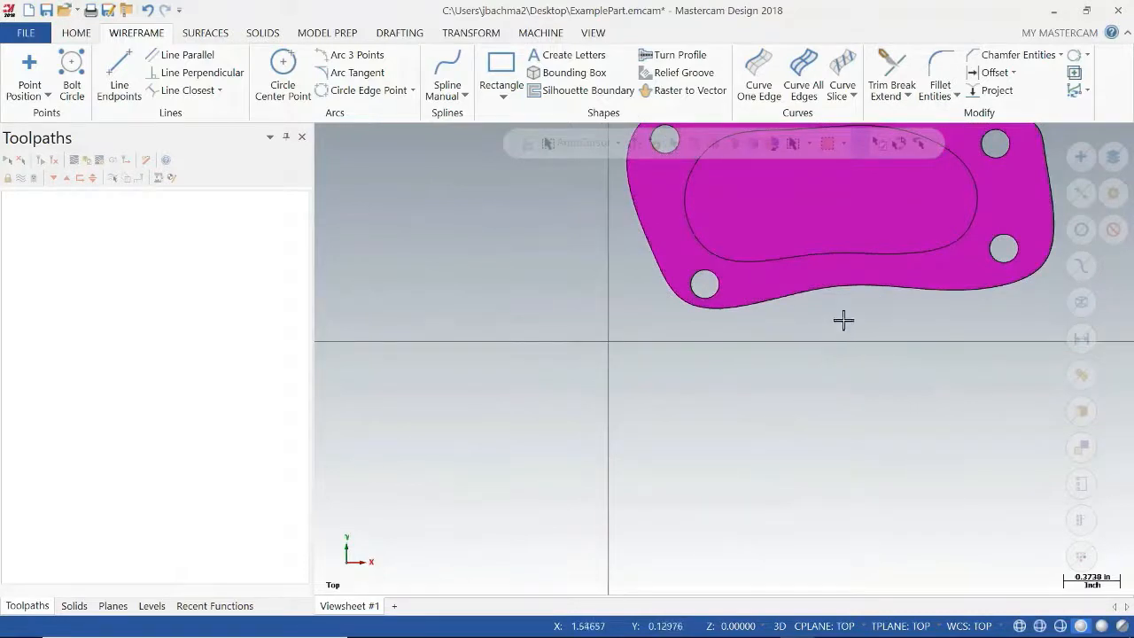
middle_click_drag(842, 319, 726, 449)
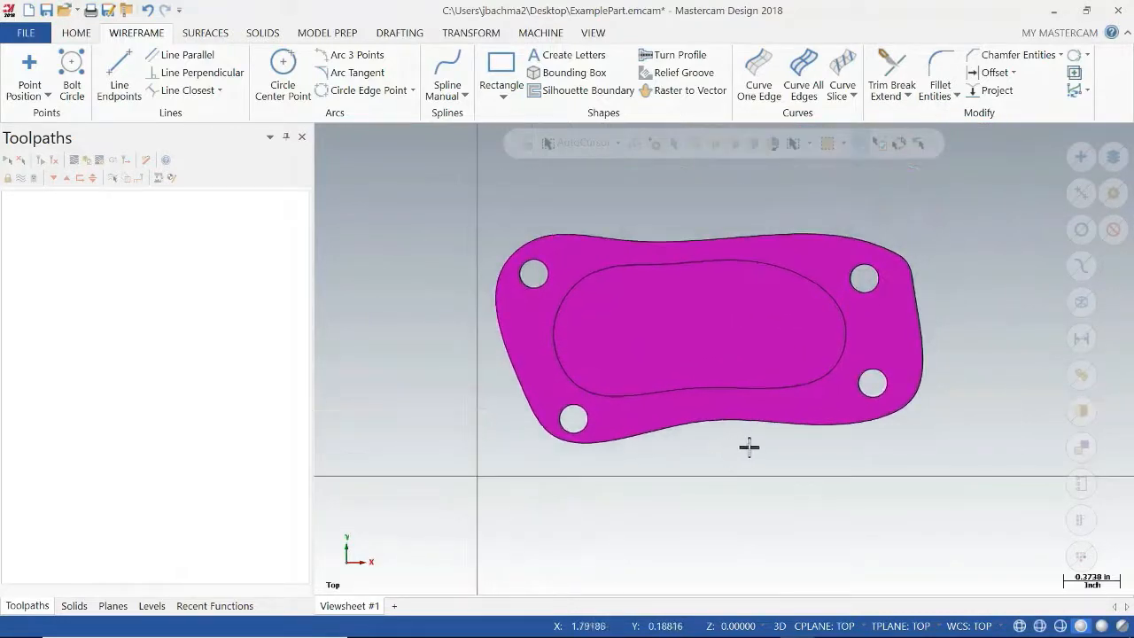
key("Left")
key("Up")
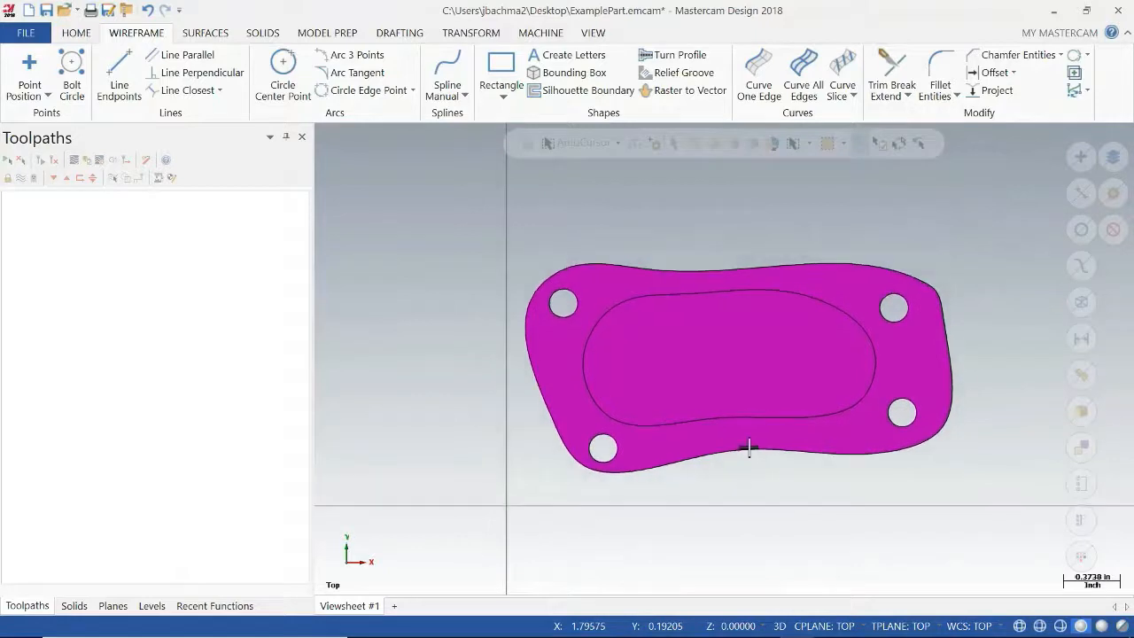
key("Left")
key("Left")
key("Right")
key("Right")
key("Right")
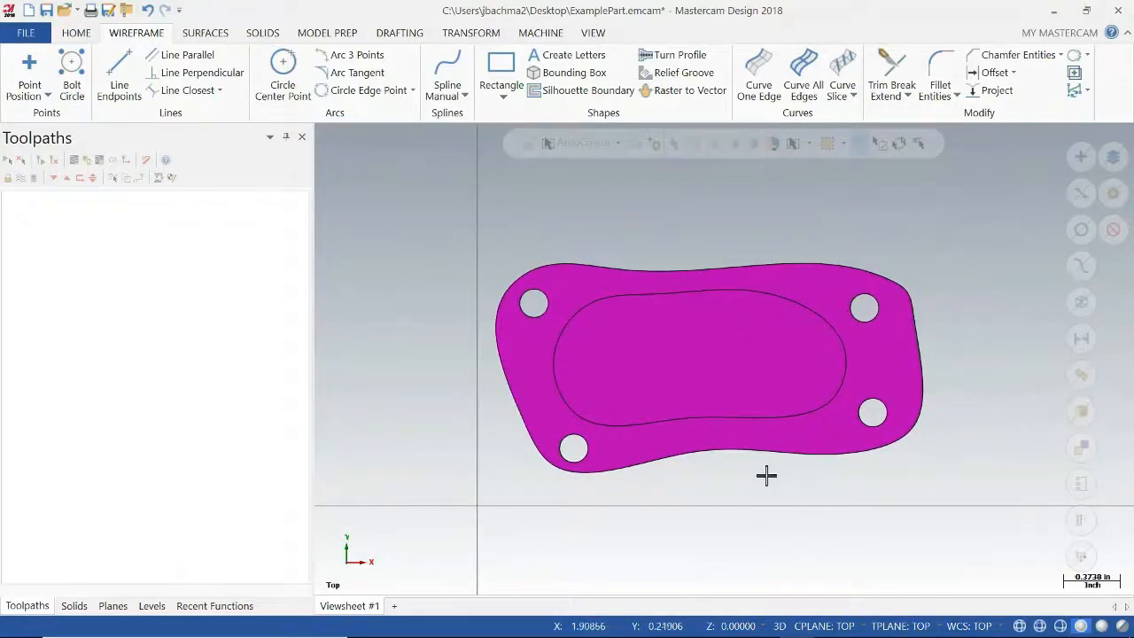
mouse_move(765, 473)
middle_mouse_down()
mouse_move(800, 464)
mouse_move(767, 385)
mouse_move(776, 443)
middle_mouse_up()
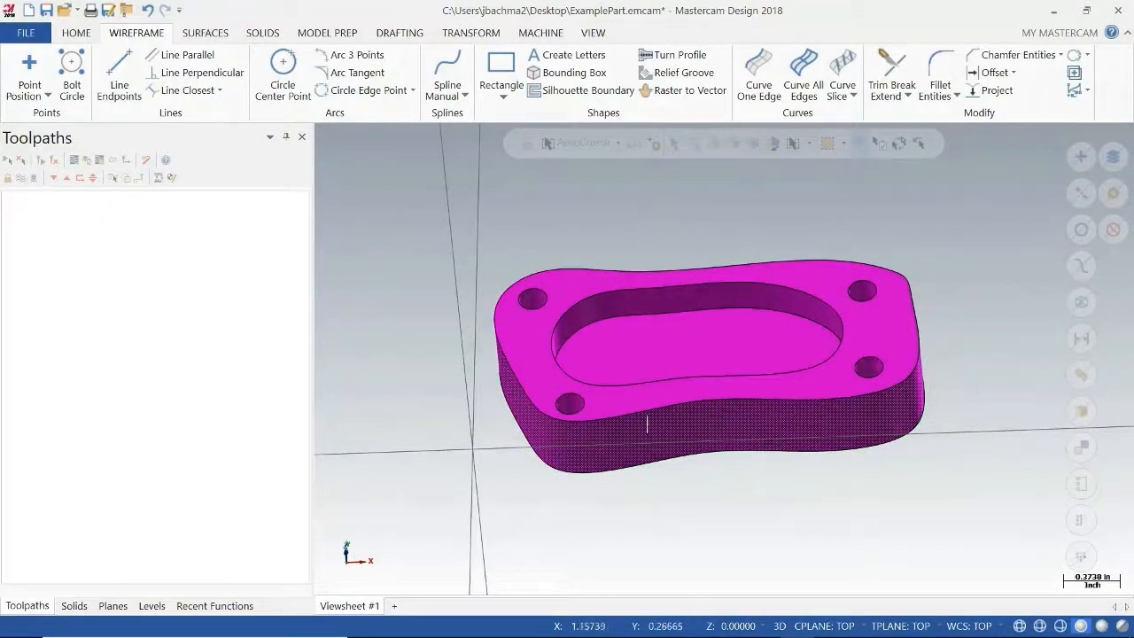
mouse_move(717, 422)
middle_mouse_down()
mouse_move(709, 481)
mouse_move(735, 464)
middle_mouse_up()
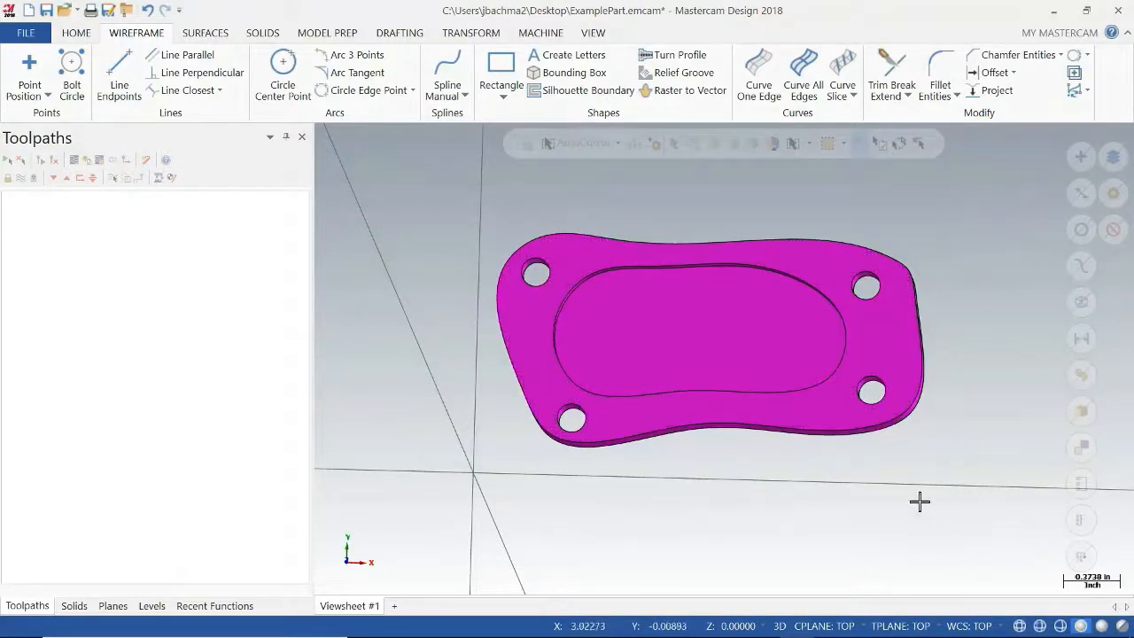
middle_click_drag(921, 502, 922, 414)
scroll(801, 427, "down", 1)
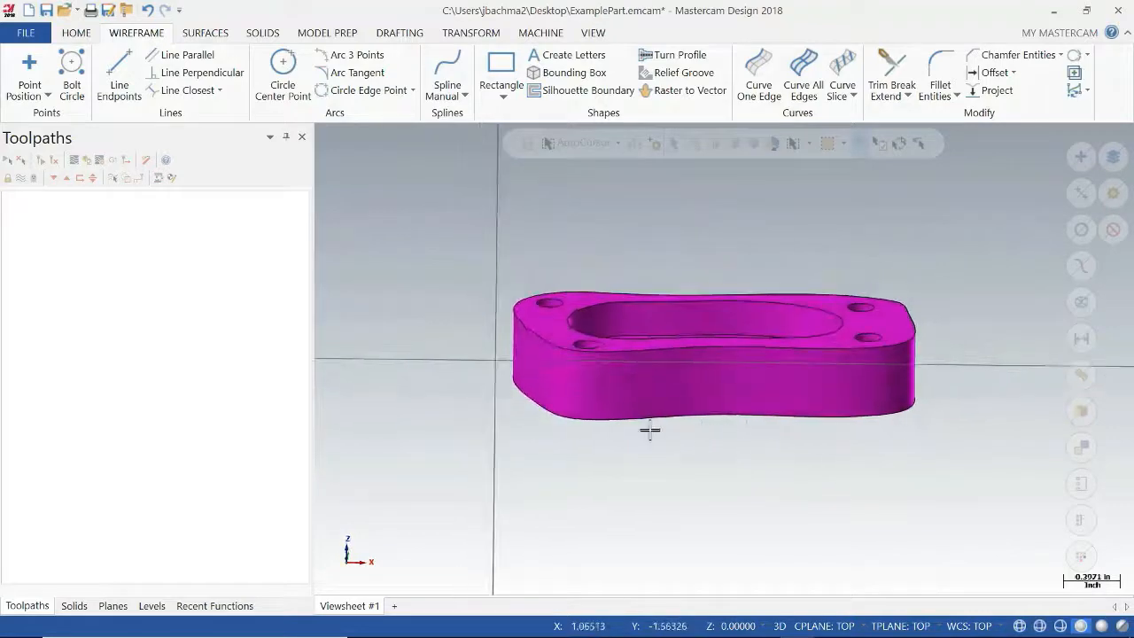
middle_click_drag(891, 244, 889, 268)
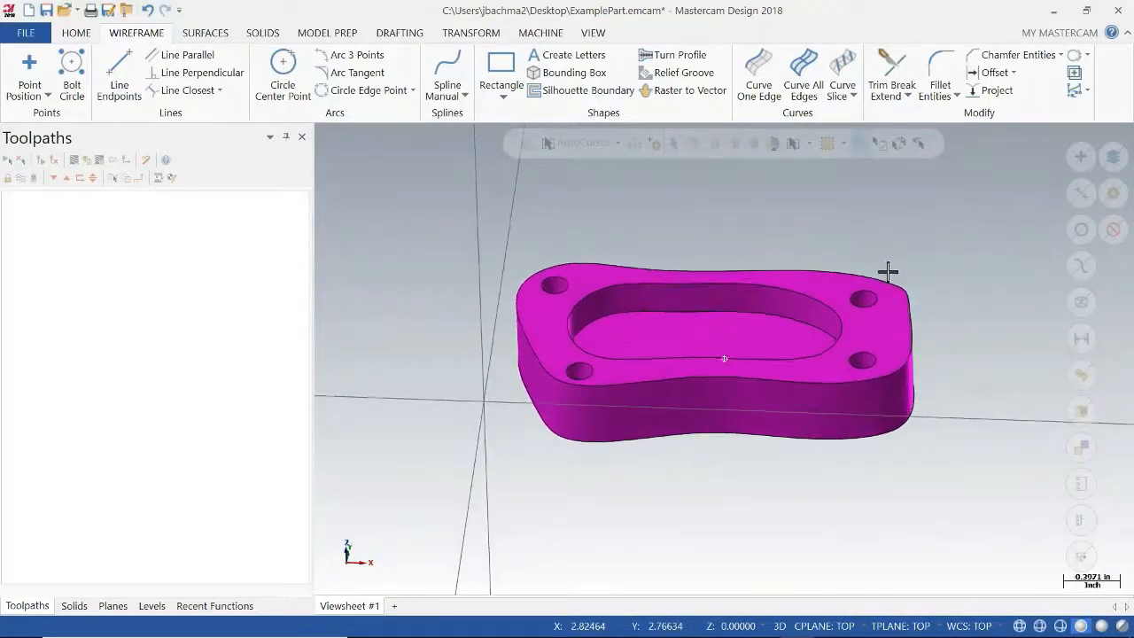
middle_click_drag(666, 453, 666, 506)
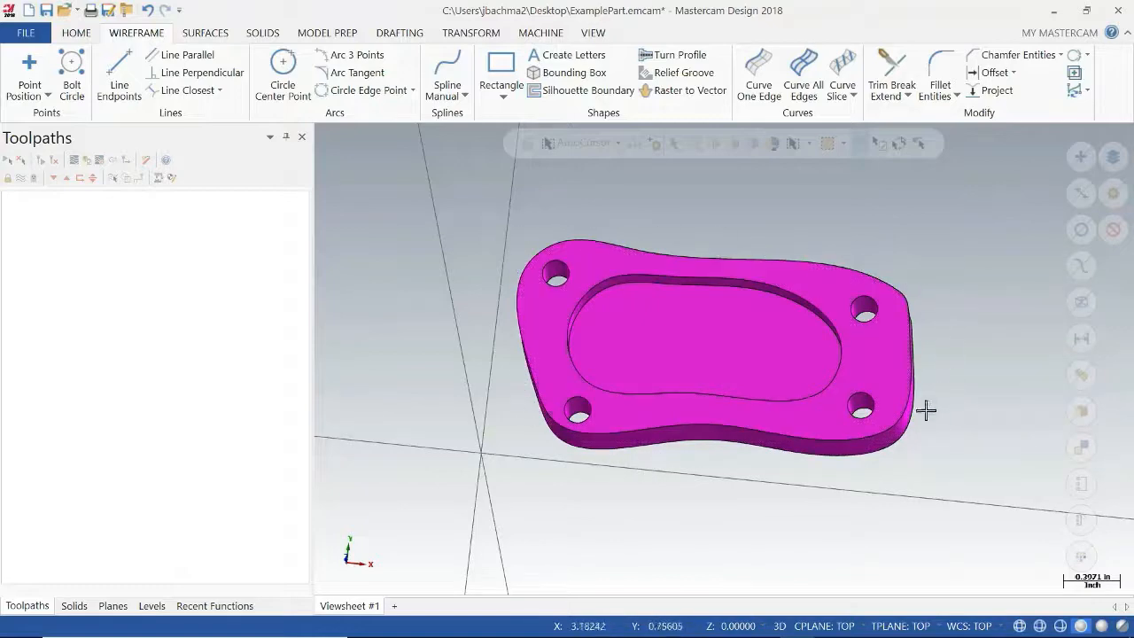
mouse_move(717, 423)
middle_mouse_down()
mouse_move(688, 449)
mouse_move(727, 392)
mouse_move(694, 410)
mouse_move(709, 409)
middle_mouse_up()
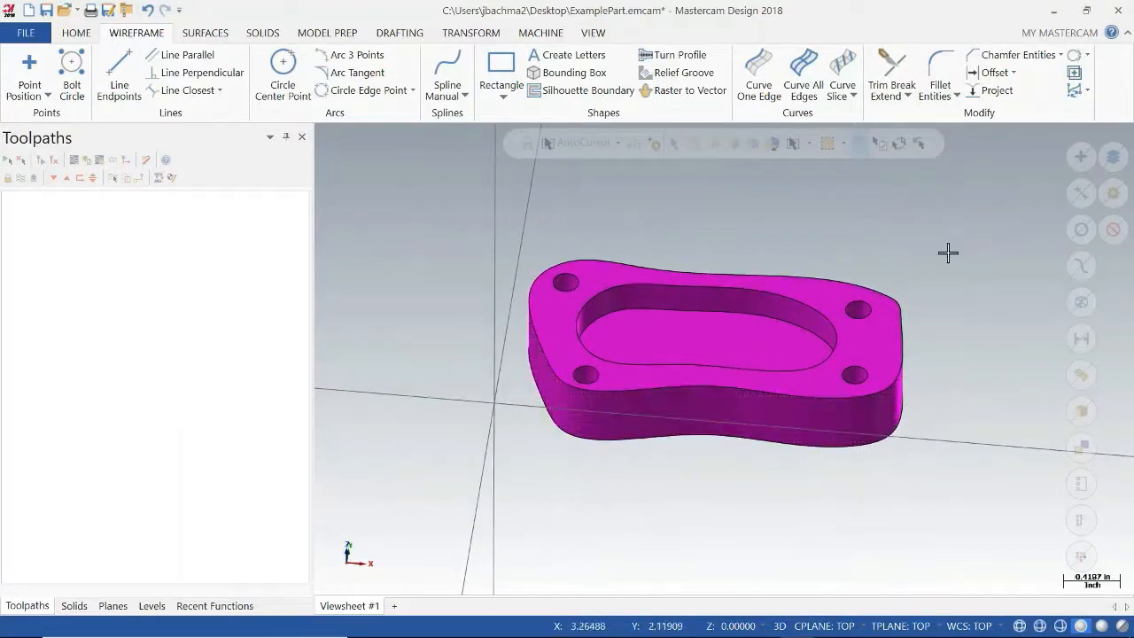
middle_click_drag(579, 409, 681, 396)
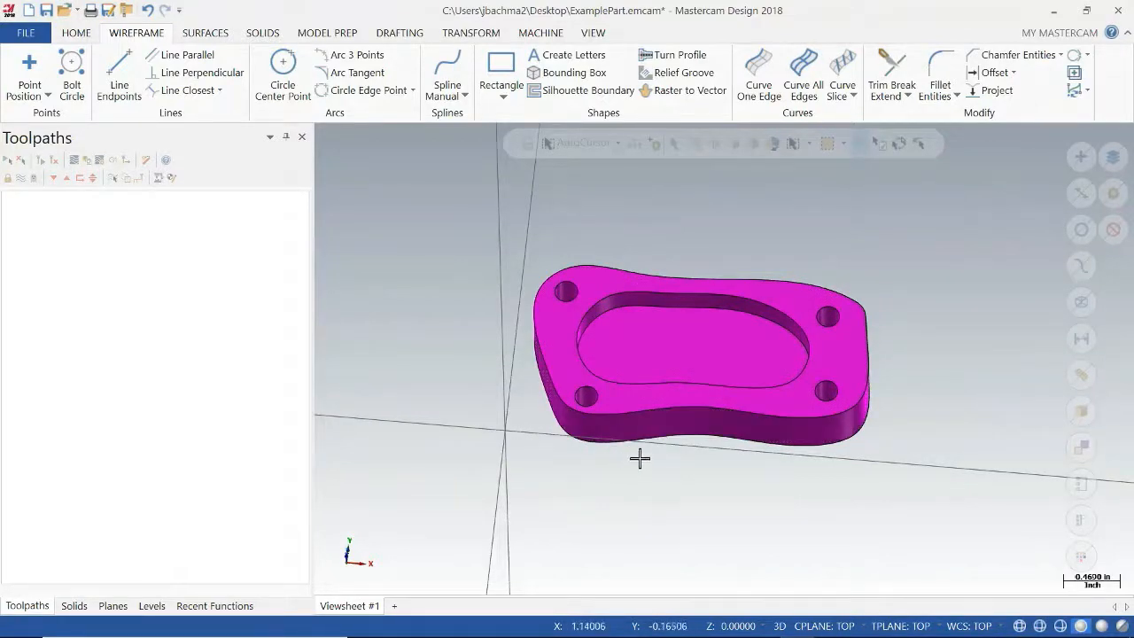
middle_click_drag(626, 485, 626, 458)
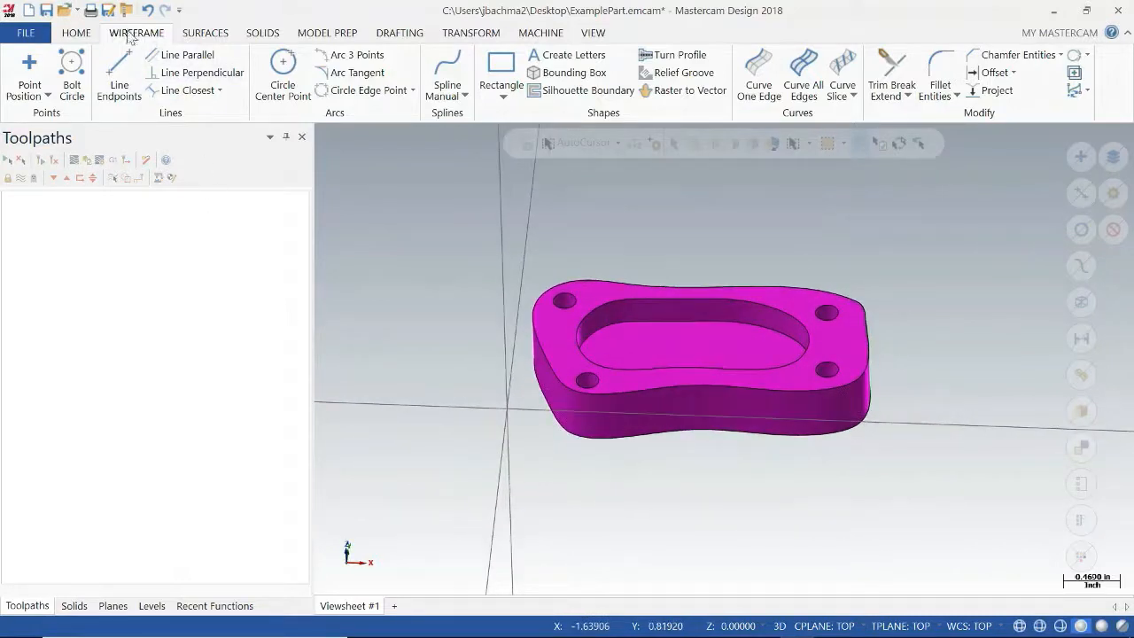
Step: Check the list of available mill machine definitions without changing it, and add the default mill as the machine
left_click(560, 37)
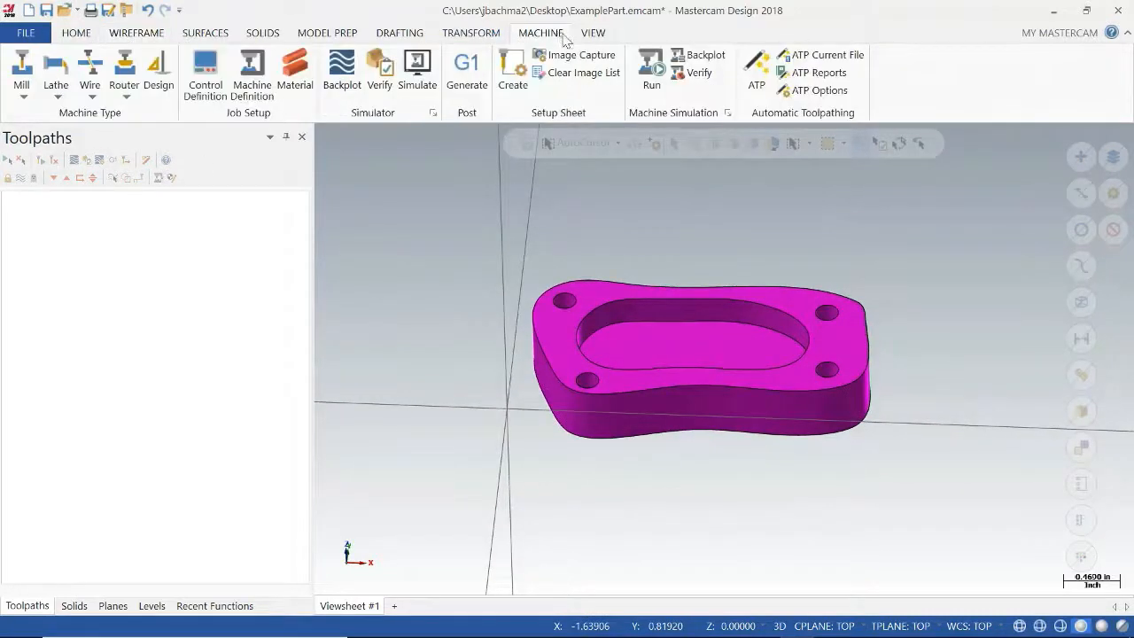
left_click(28, 70)
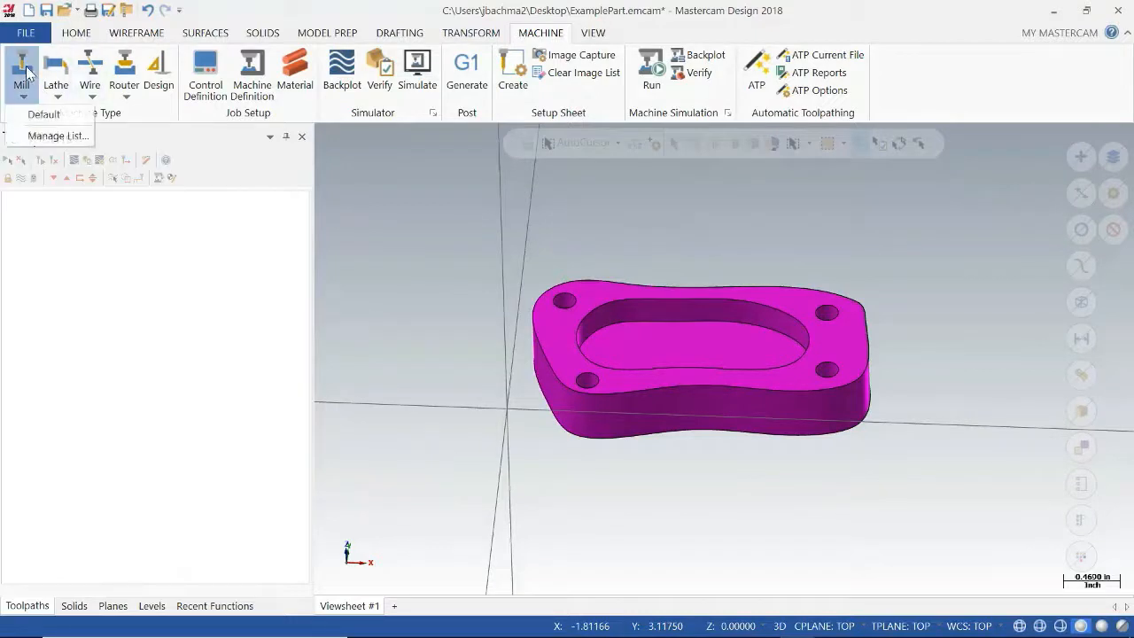
left_click(55, 135)
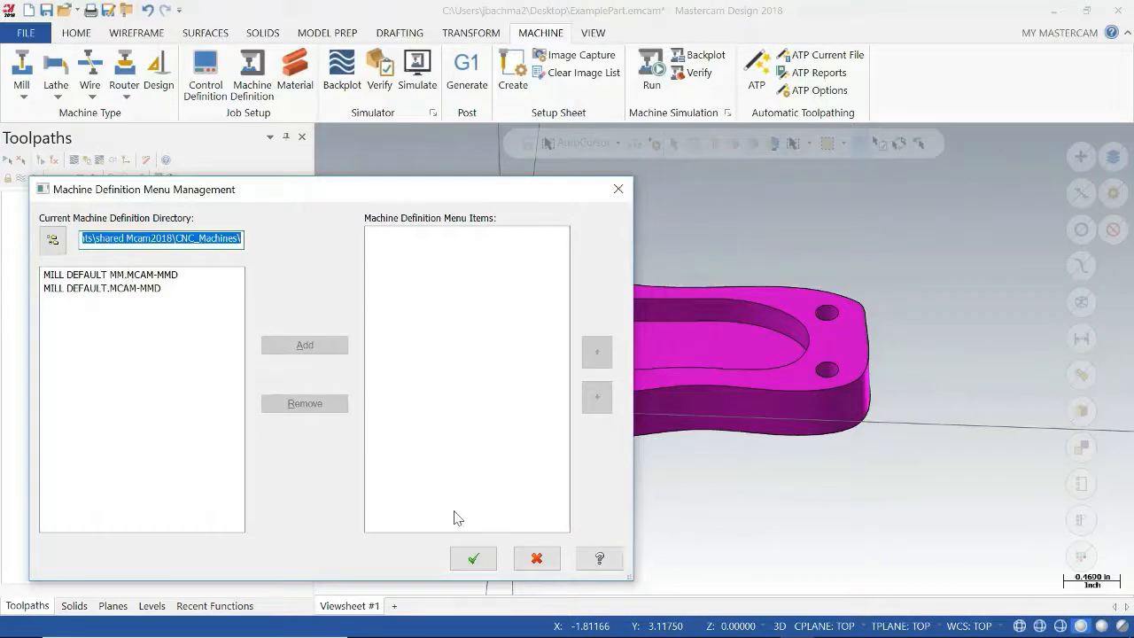
left_click(537, 559)
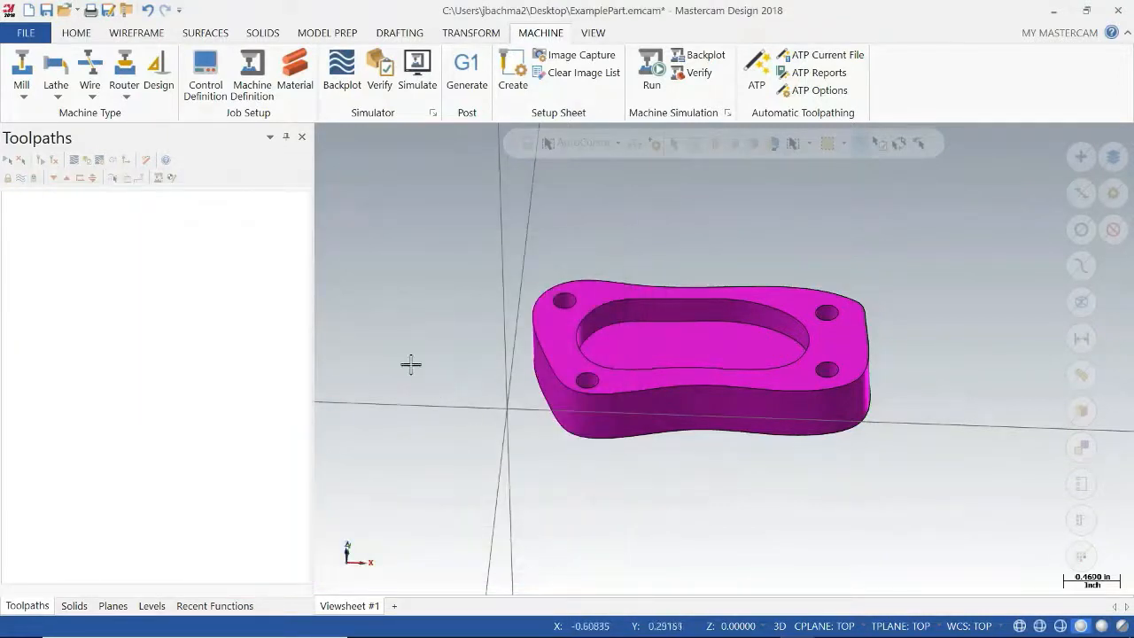
left_click(22, 89)
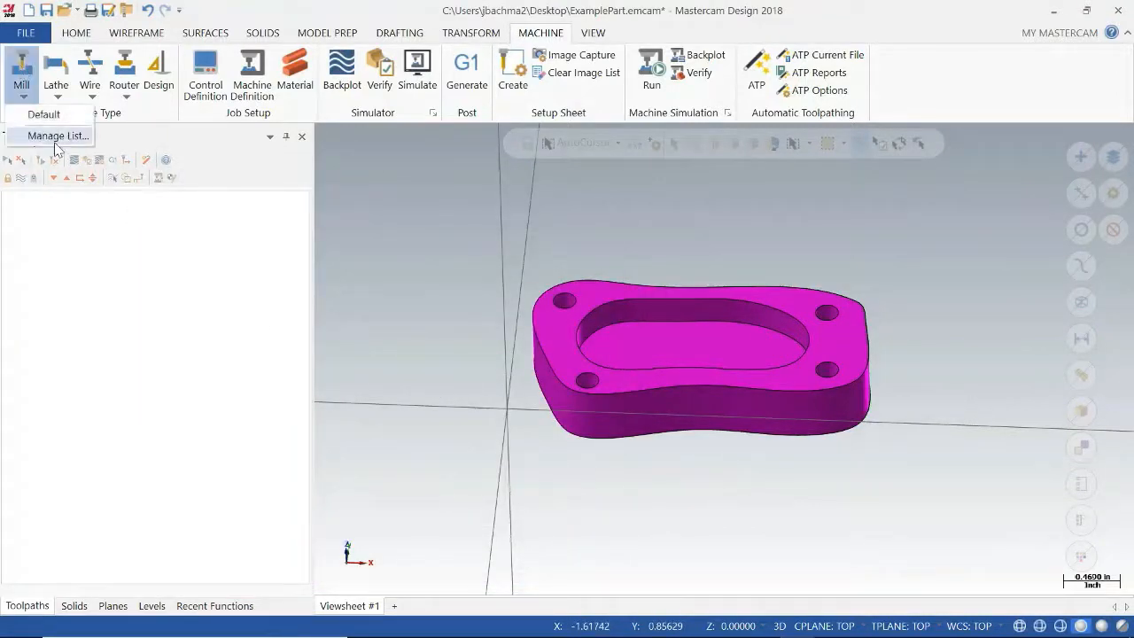
left_click(44, 114)
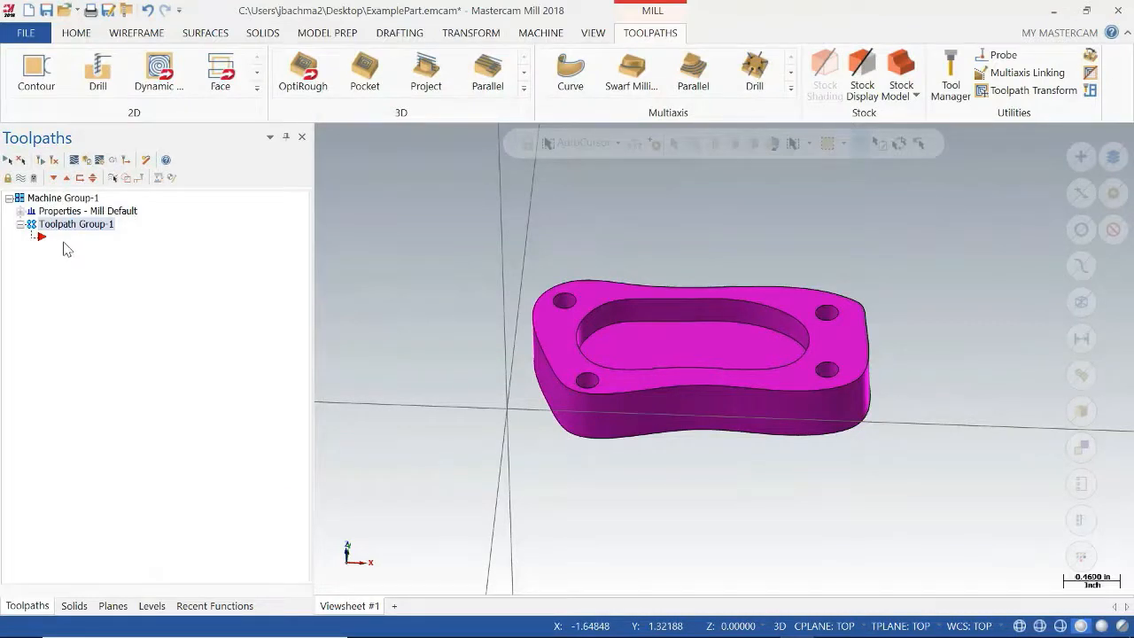
mouse_move(399, 636)
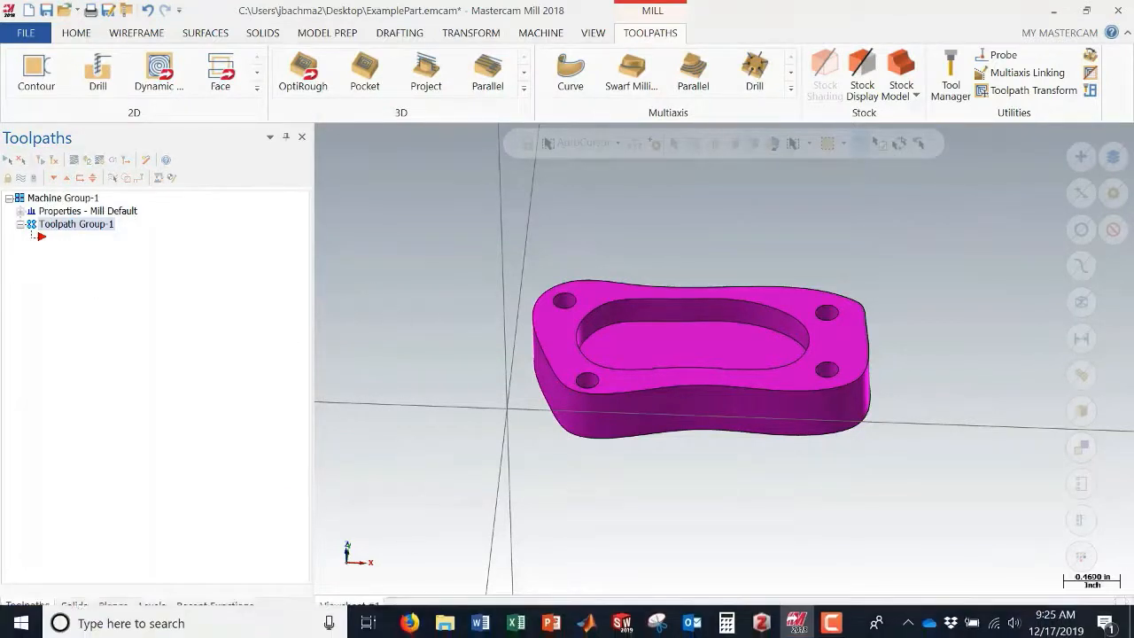
left_click(818, 627)
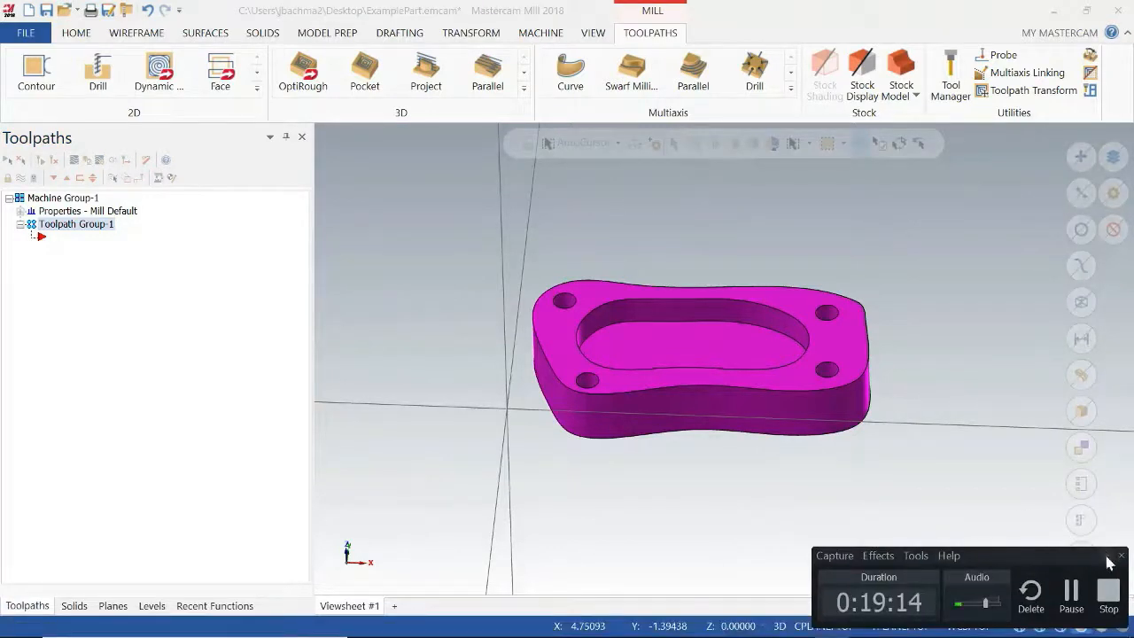
left_click(1108, 556)
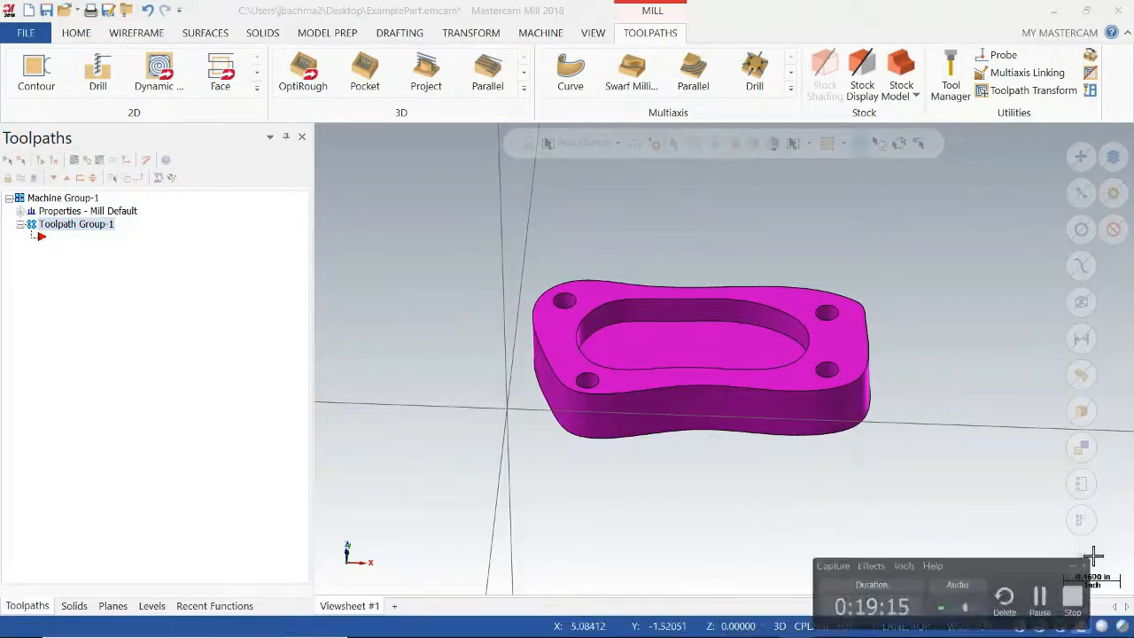
Step: Open the machine group's properties and review its file locations, libraries, tool settings and material
left_click(20, 213)
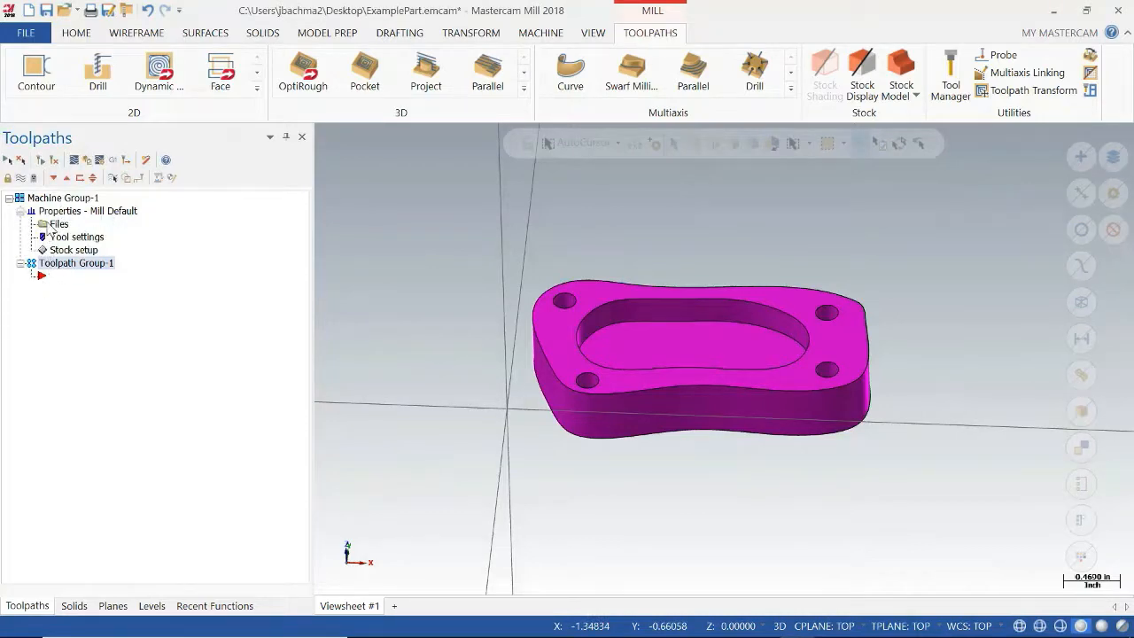
left_click(51, 227)
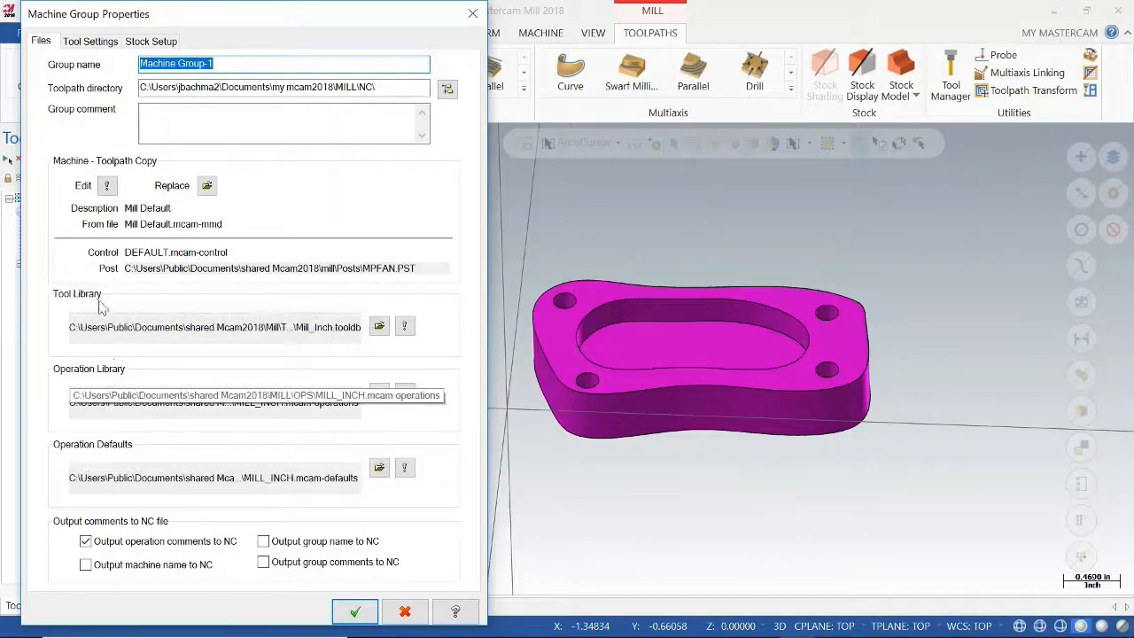
left_click(92, 42)
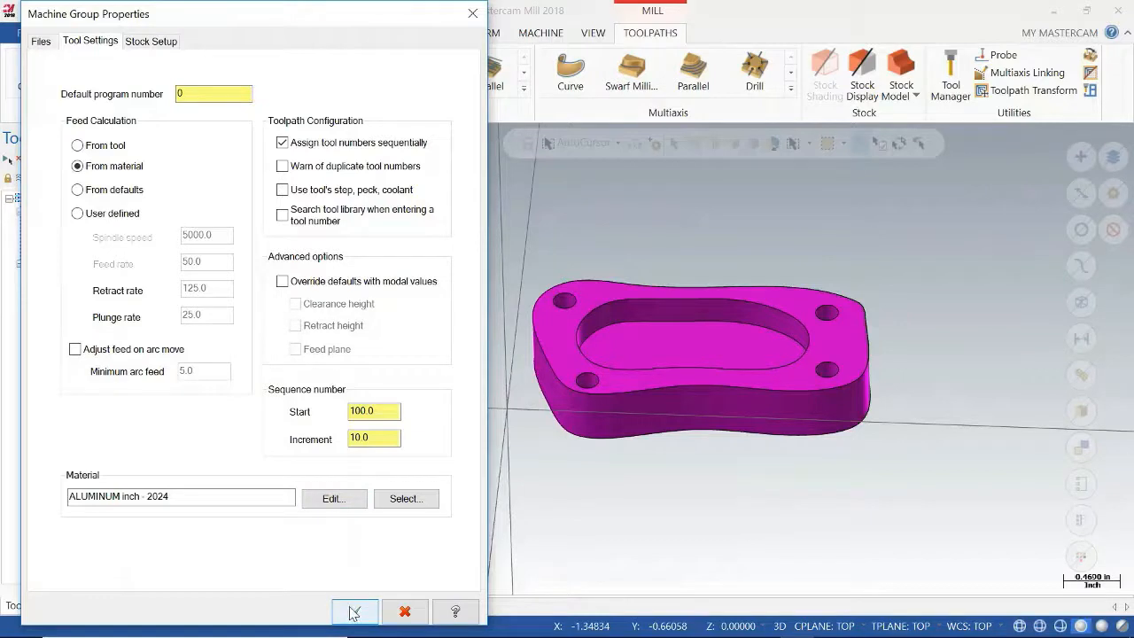
Step: Set the rectangular stock's origin at its minimum-X, minimum-Y top corner and size the stock from all solids
left_click(148, 42)
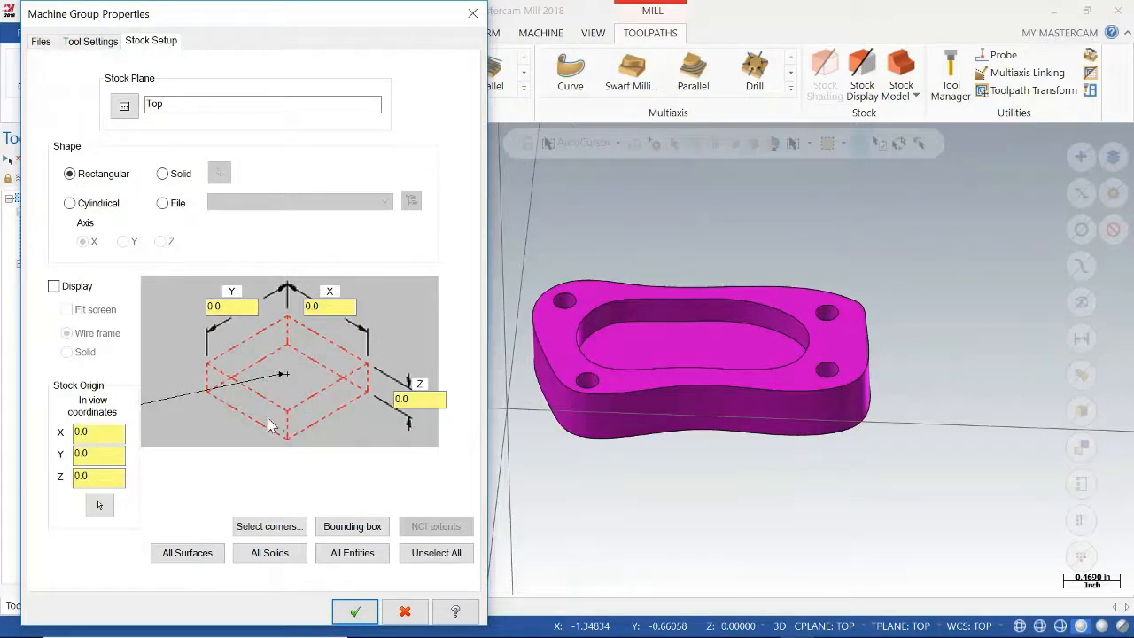
left_click(206, 370)
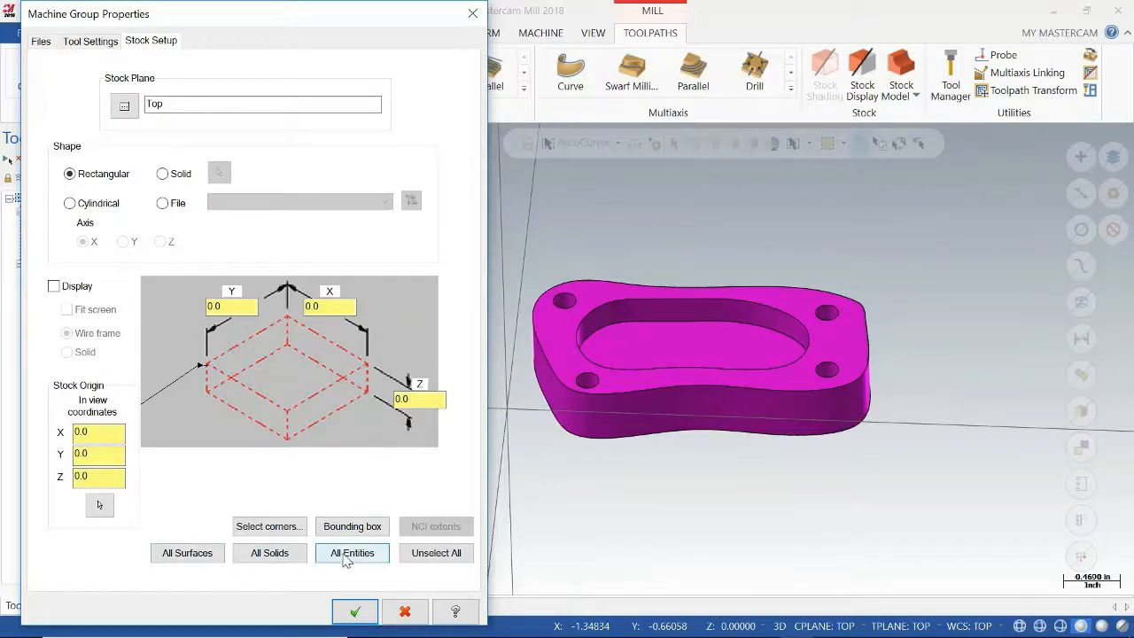
left_click(282, 553)
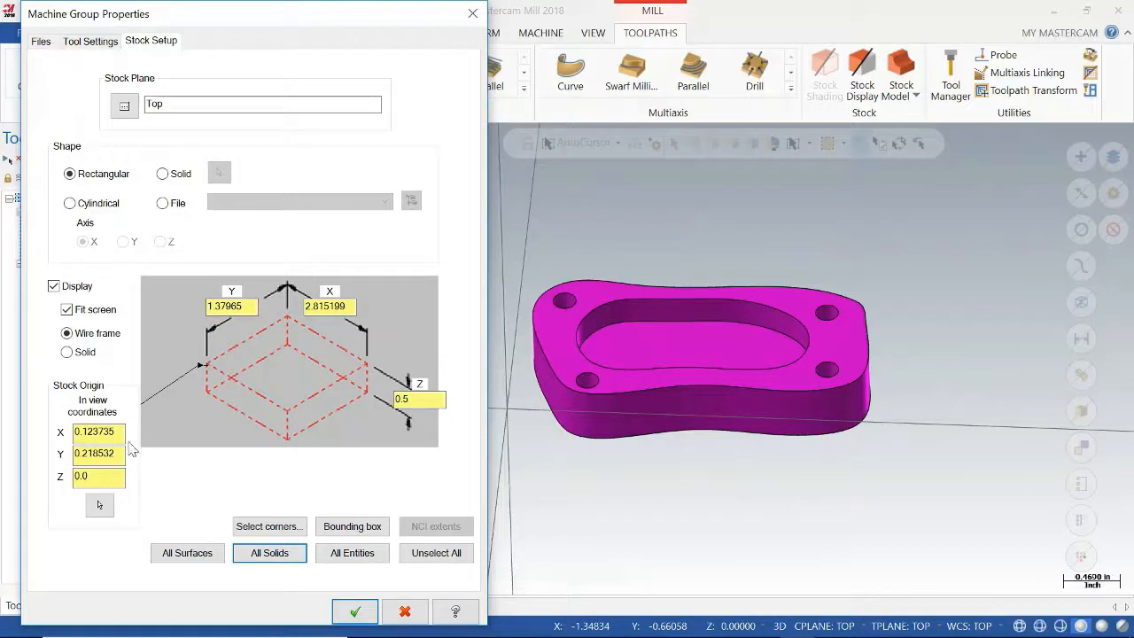
Step: Set the stock origin's X and Y coordinates to 0.0
left_click_drag(124, 432, 70, 447)
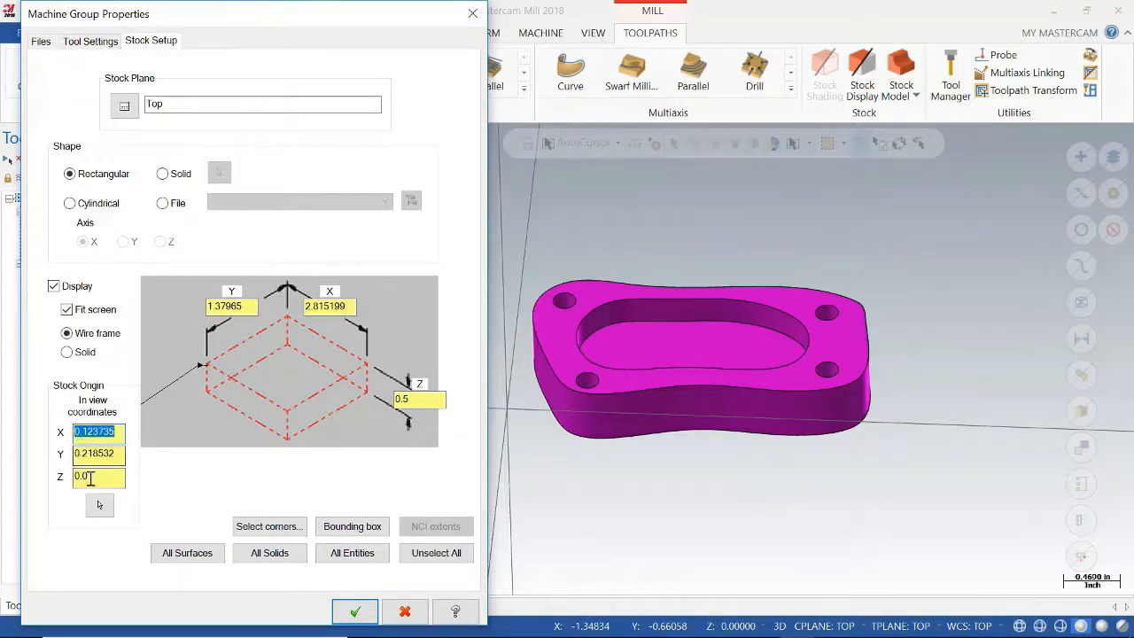
type("0")
left_click_drag(120, 453, 84, 457)
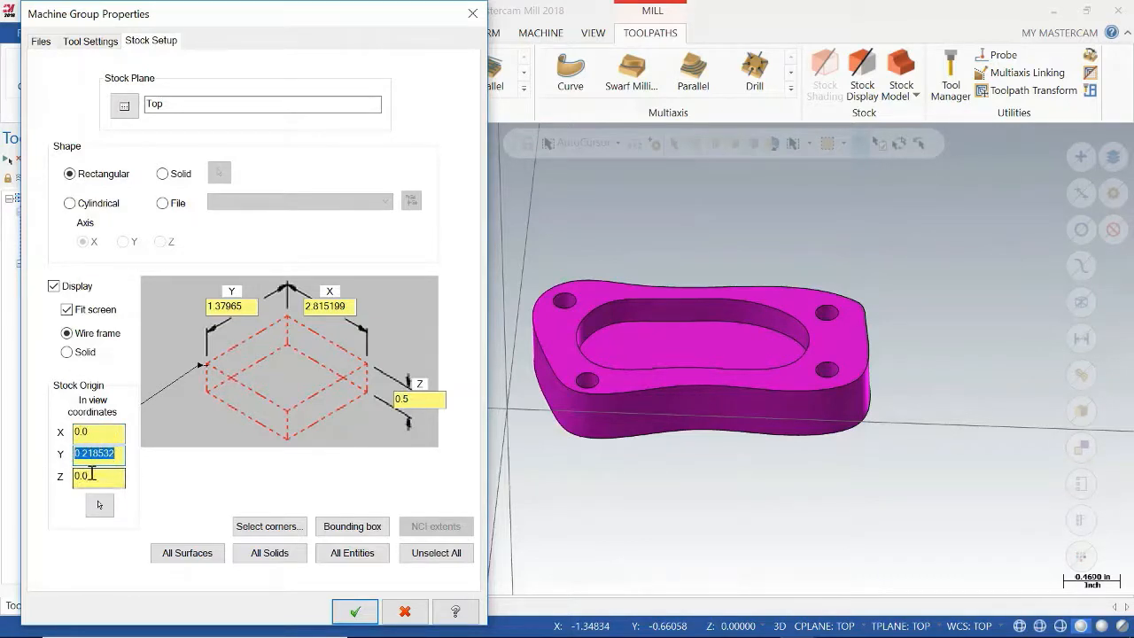
type("0")
Step: Set the stock size to 2.0 in Y and 3.0 in X, and apply the stock setup
left_click_drag(257, 308, 196, 315)
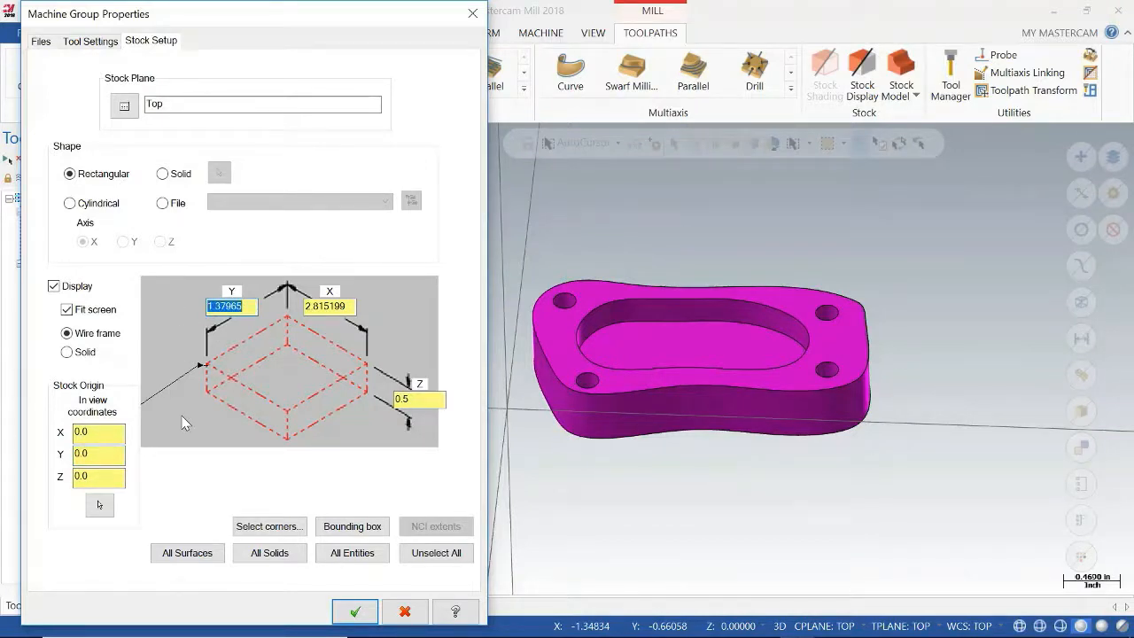
type("2")
key("Tab")
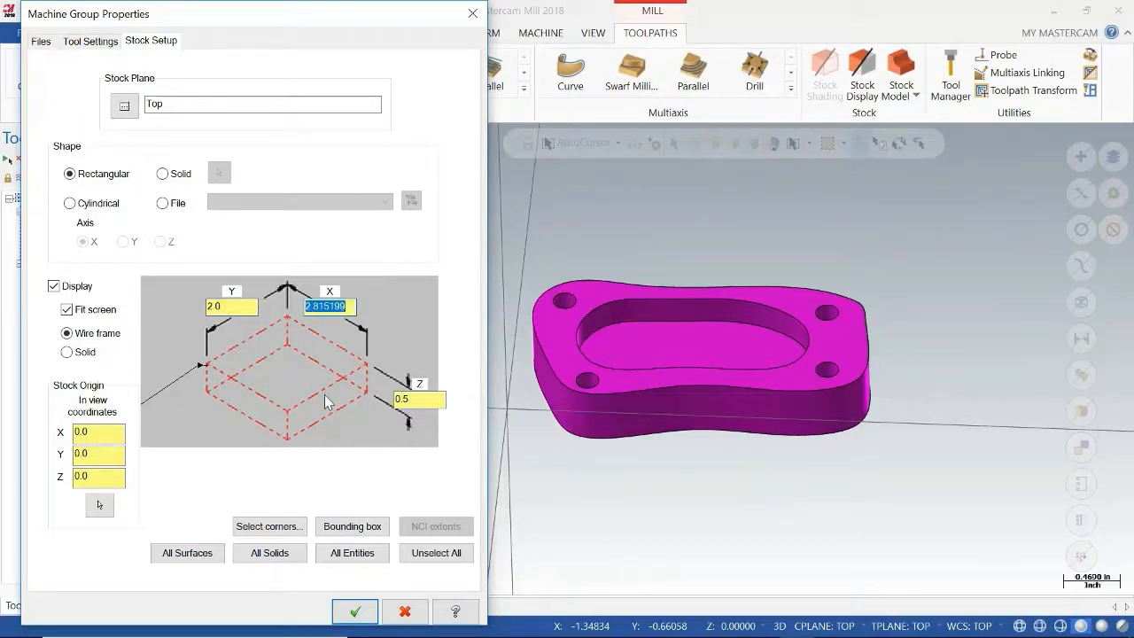
type("3")
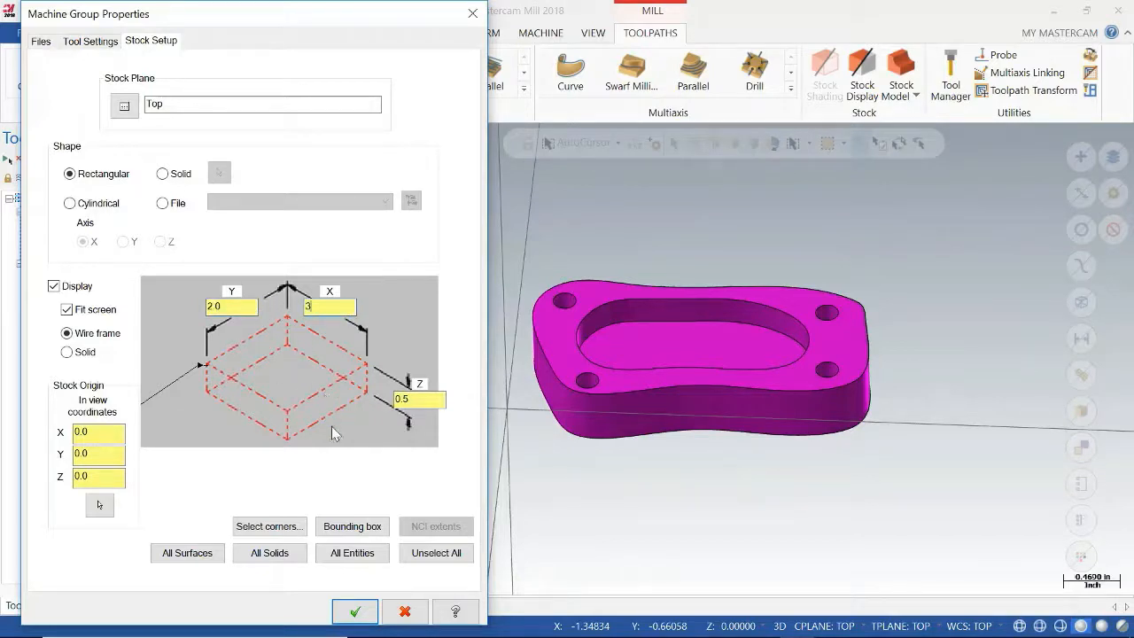
left_click(356, 612)
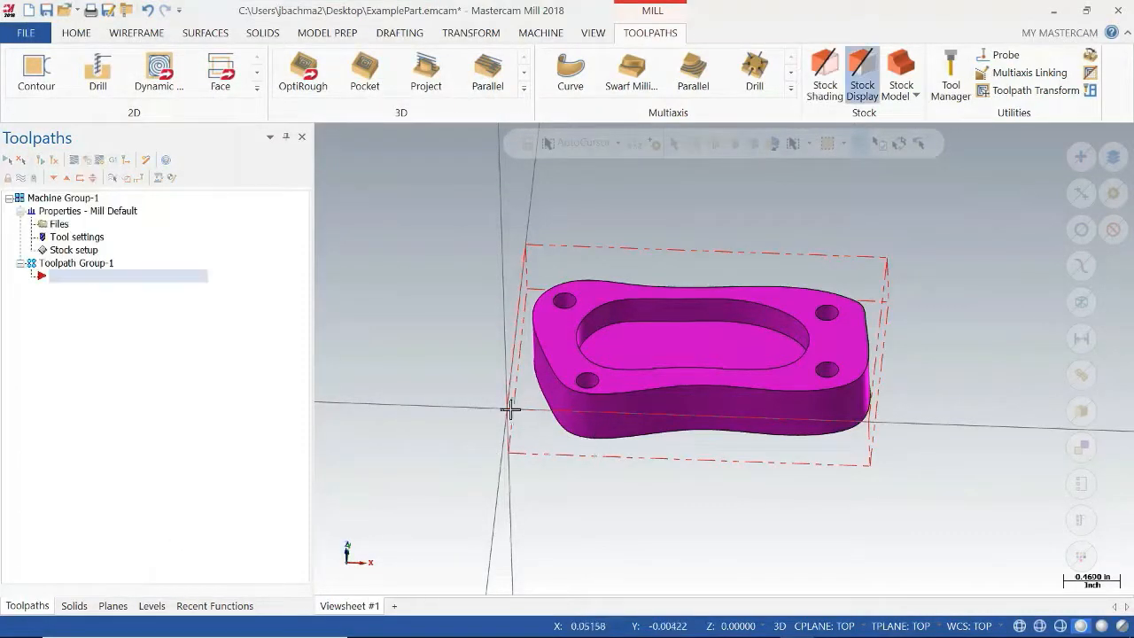
mouse_move(643, 505)
middle_mouse_down()
mouse_move(663, 459)
mouse_move(642, 465)
mouse_move(639, 563)
middle_mouse_up()
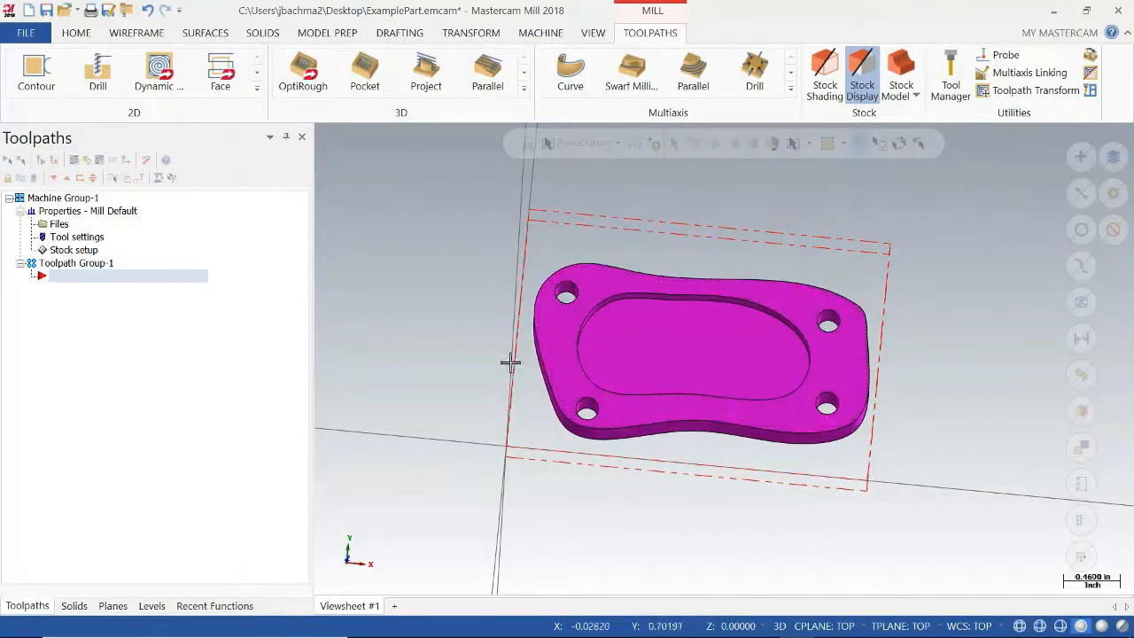
Step: Reopen the stock setup, set the Y size to 4.0, enlarge the X size as well, and apply
left_click(80, 252)
left_click_drag(239, 307, 192, 311)
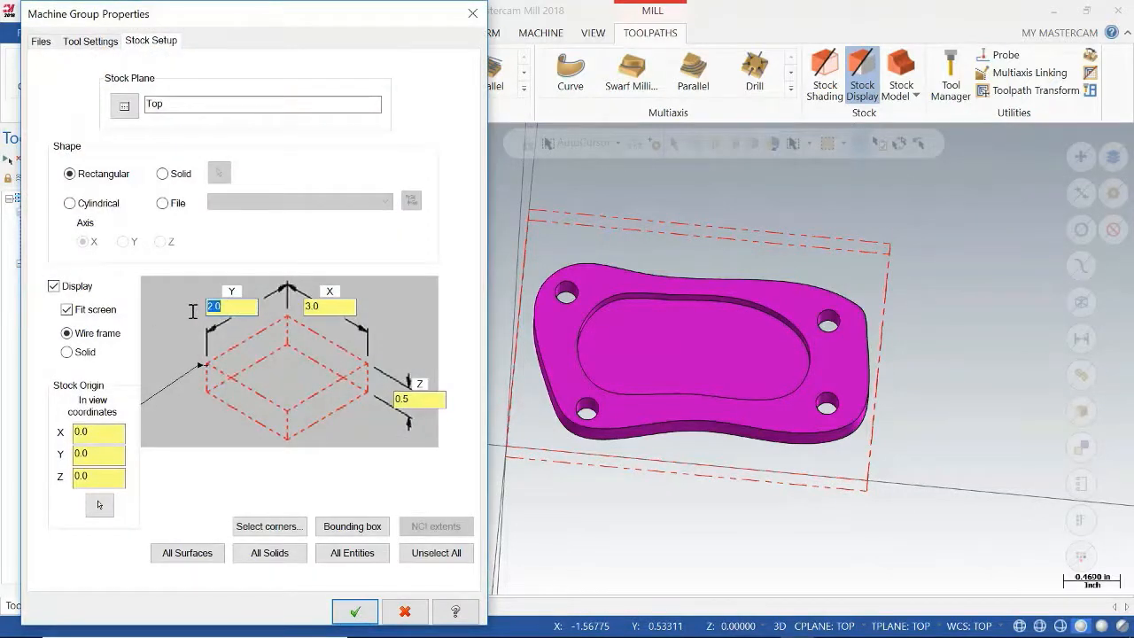
type("4.0")
key("Tab")
left_click(355, 610)
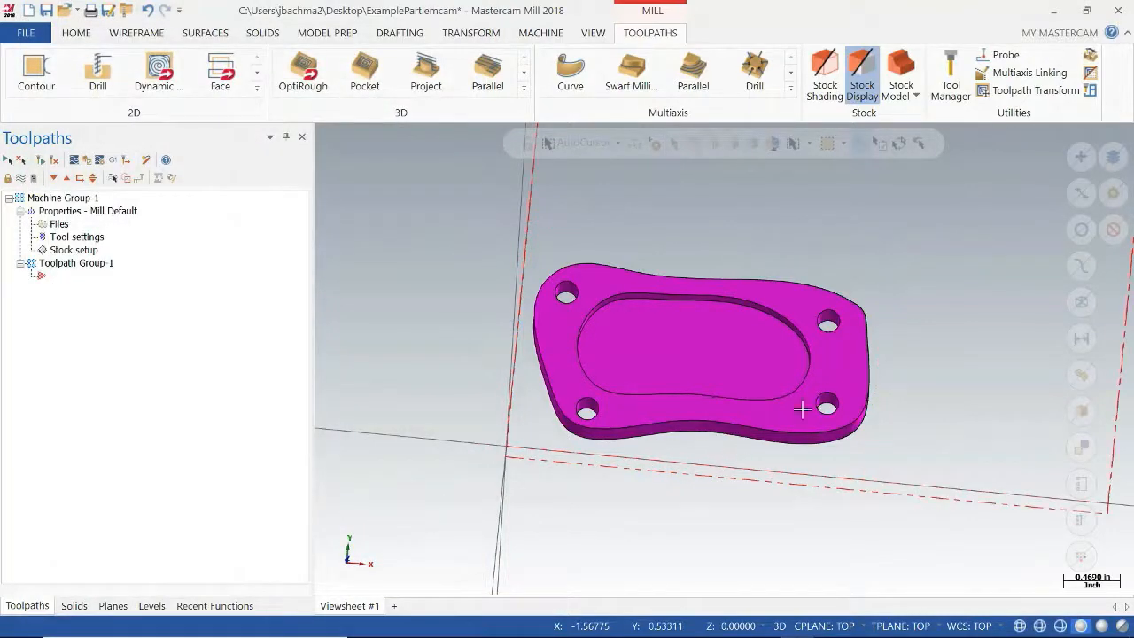
Step: Translate the solid part about 0.6 in X and 0.37 in Y to move it inward within the stock outline
middle_click_drag(805, 407, 875, 368)
scroll(876, 368, "down", 7)
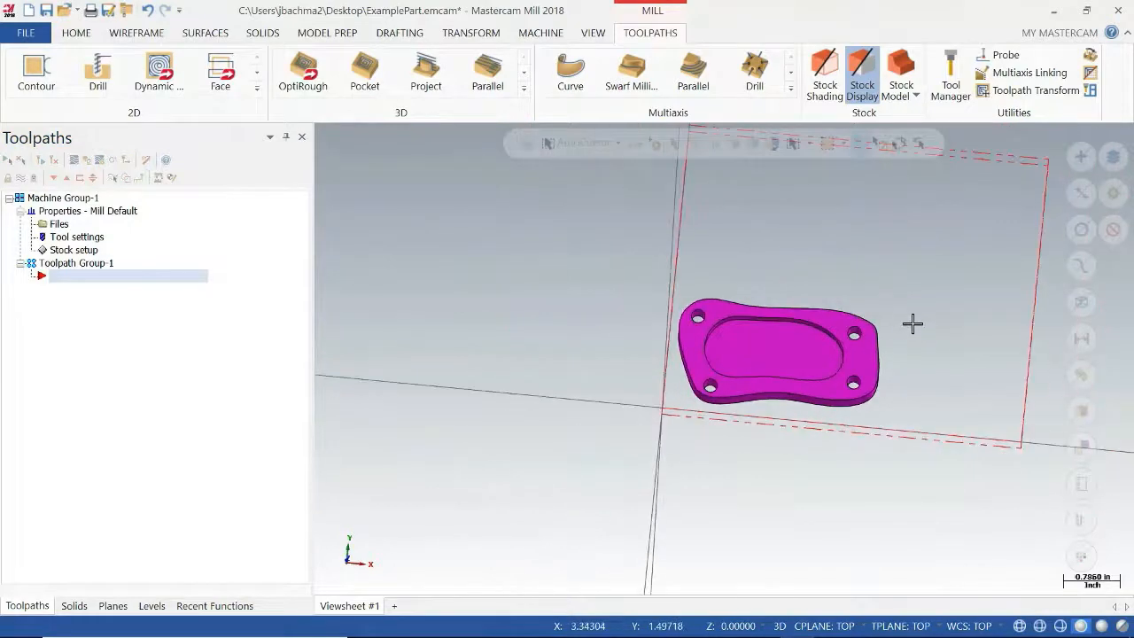
scroll(916, 322, "up", 1)
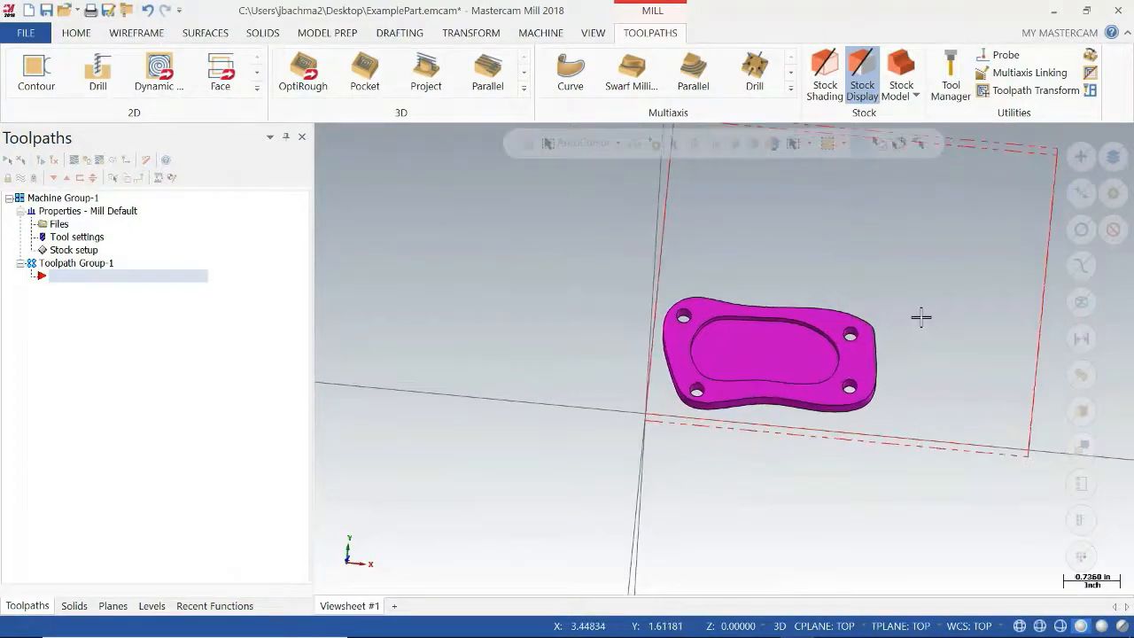
left_click(471, 33)
left_click(74, 71)
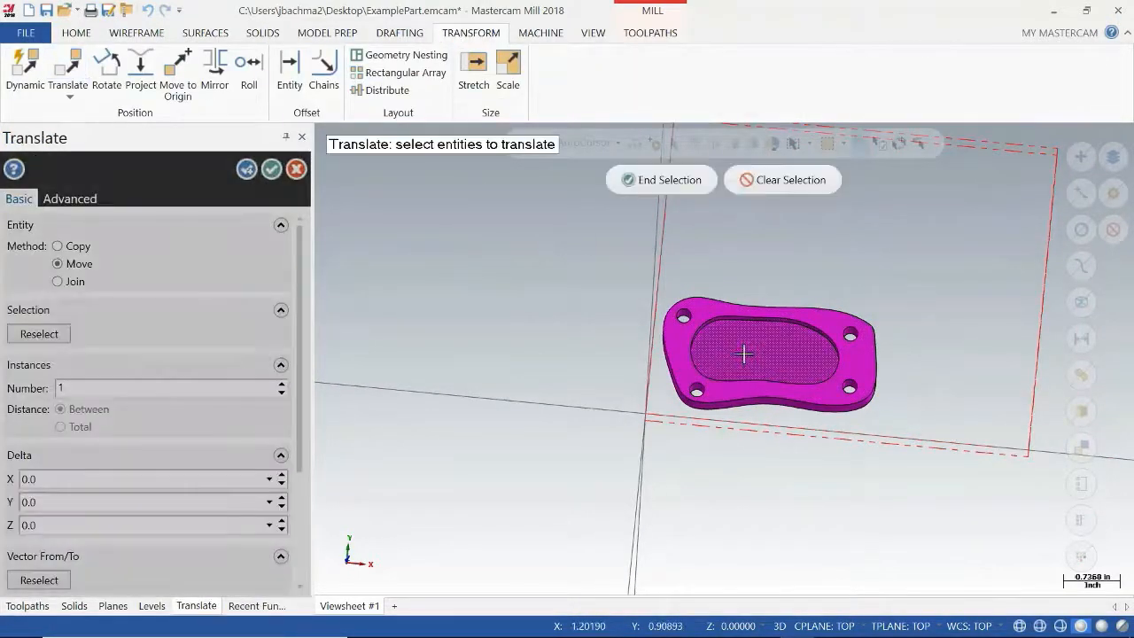
left_click(745, 345)
left_click(664, 179)
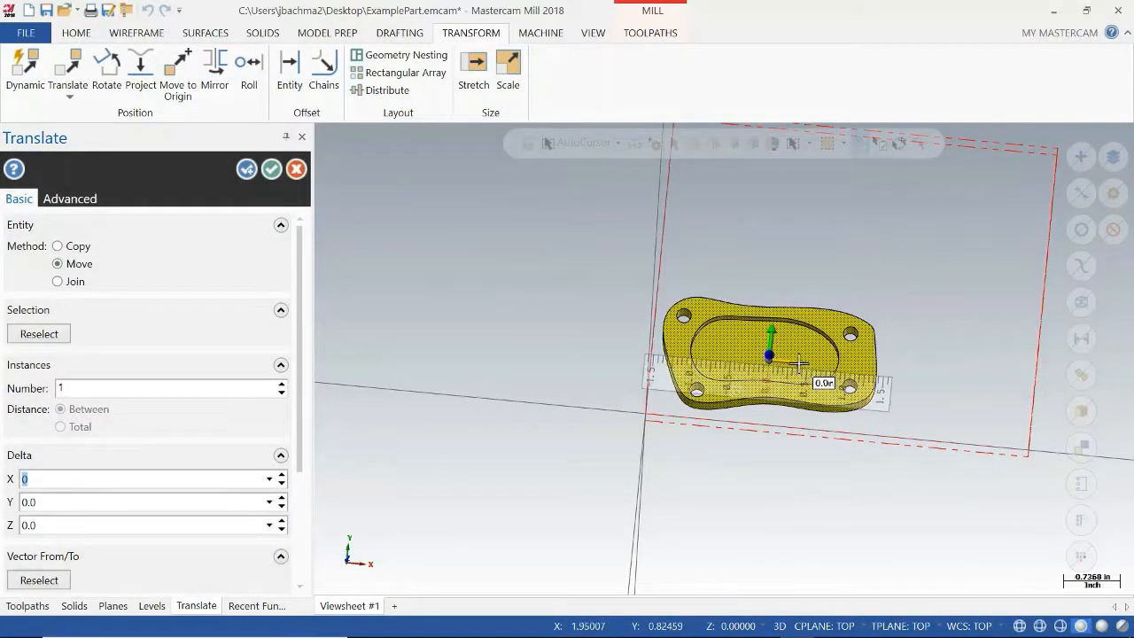
left_click_drag(810, 365, 824, 371)
mouse_move(773, 339)
left_mouse_down()
mouse_move(768, 324)
mouse_move(774, 332)
left_mouse_up()
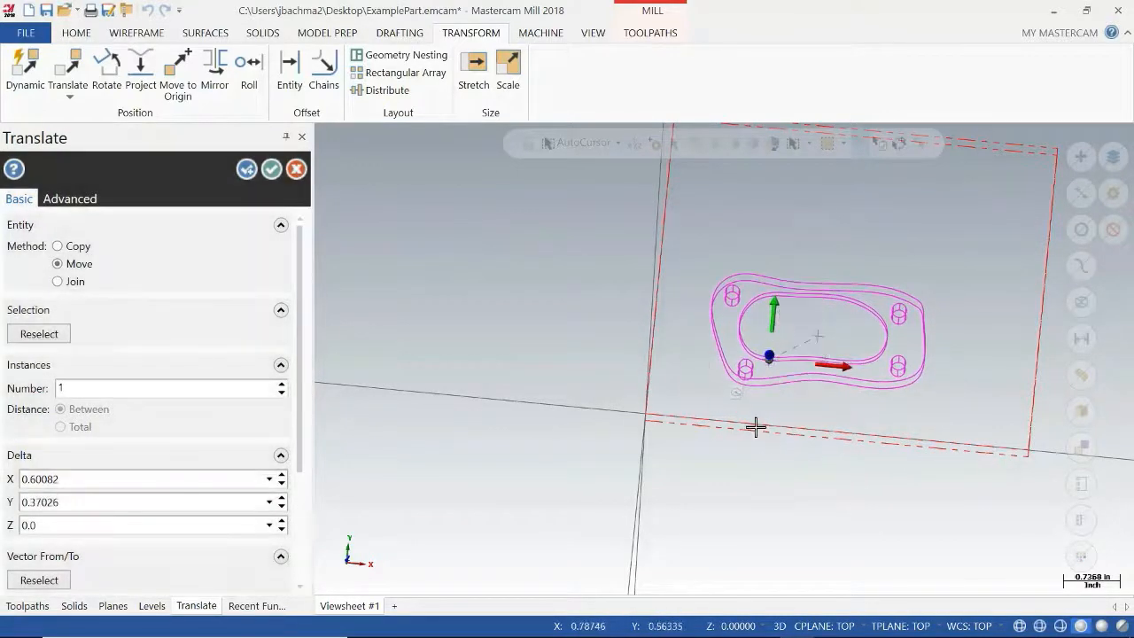
left_click(271, 171)
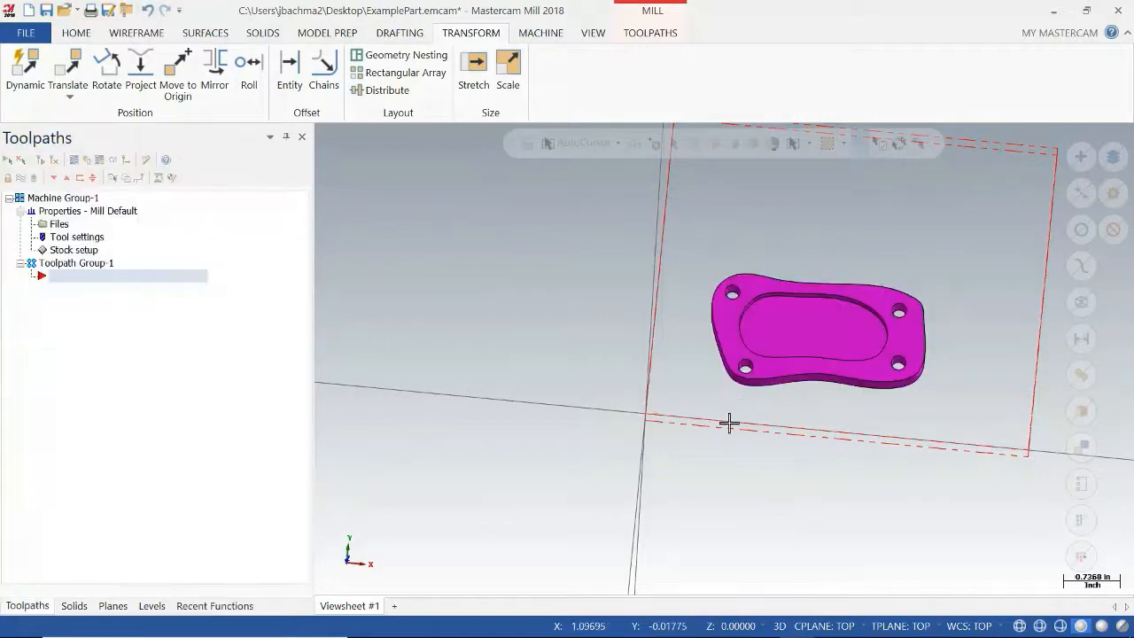
mouse_move(864, 423)
middle_mouse_down()
mouse_move(892, 405)
mouse_move(863, 425)
middle_mouse_up()
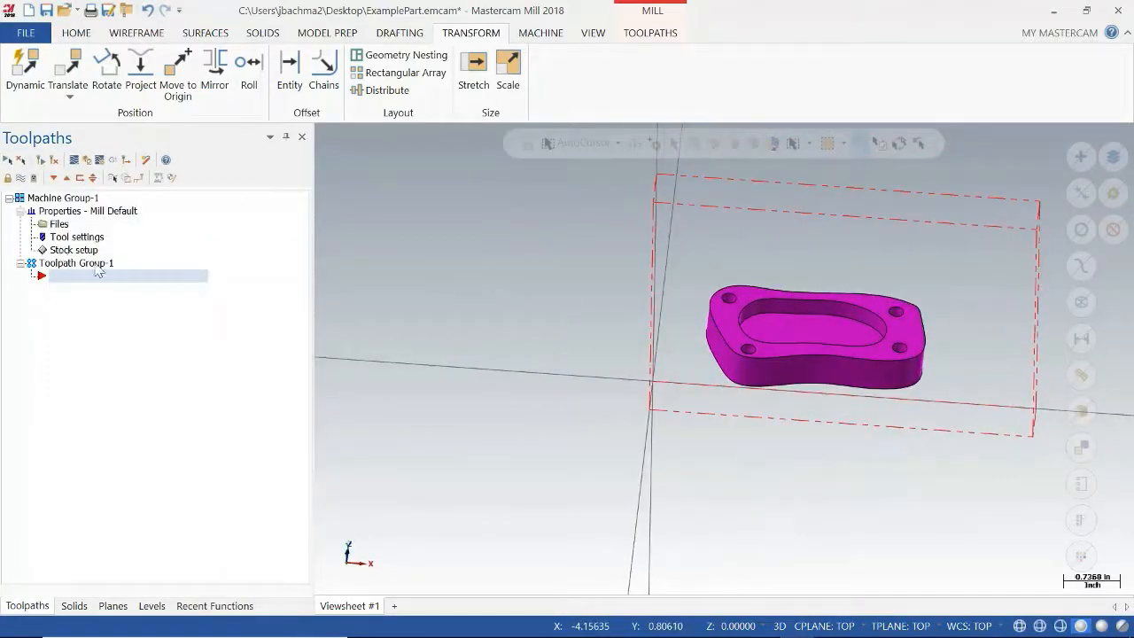
middle_click_drag(797, 381, 783, 414)
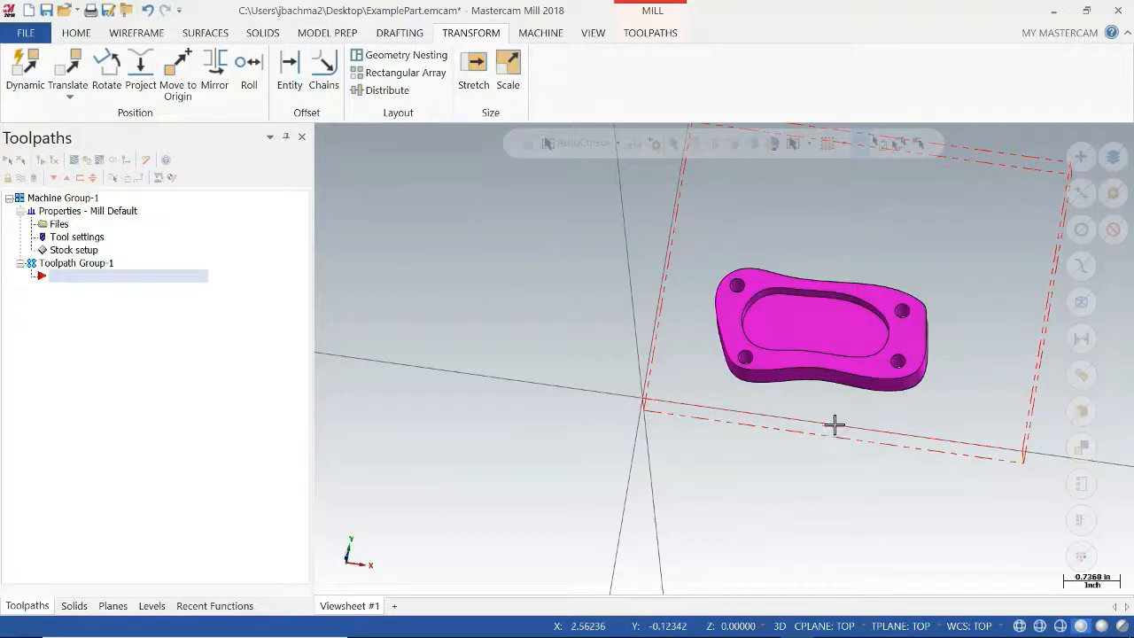
middle_click_drag(835, 426, 762, 351)
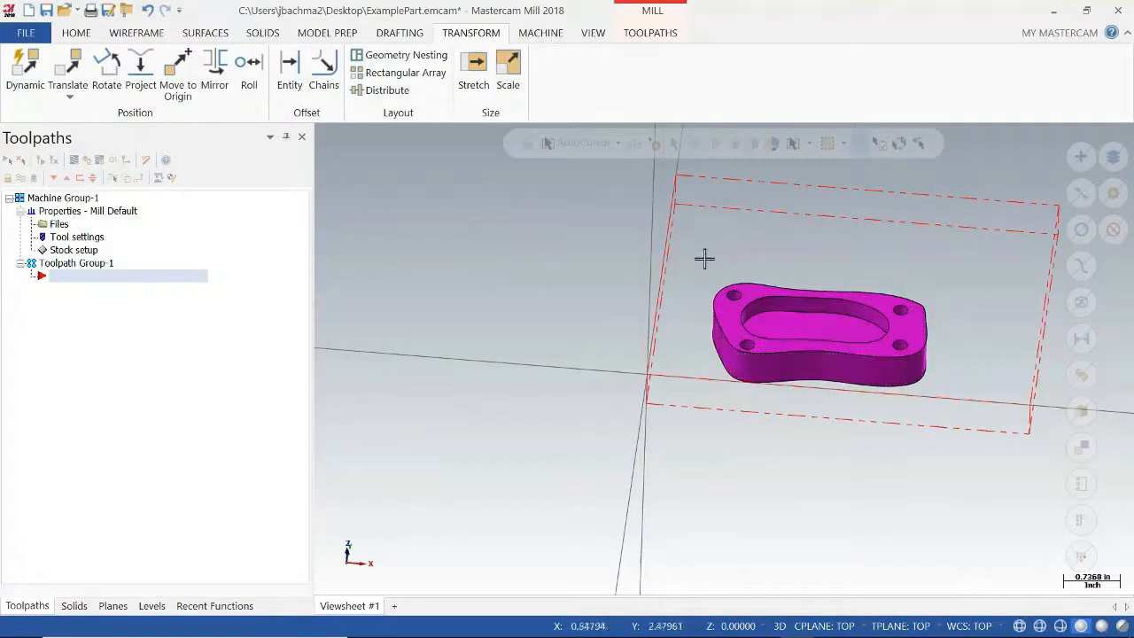
middle_click_drag(826, 387, 795, 400)
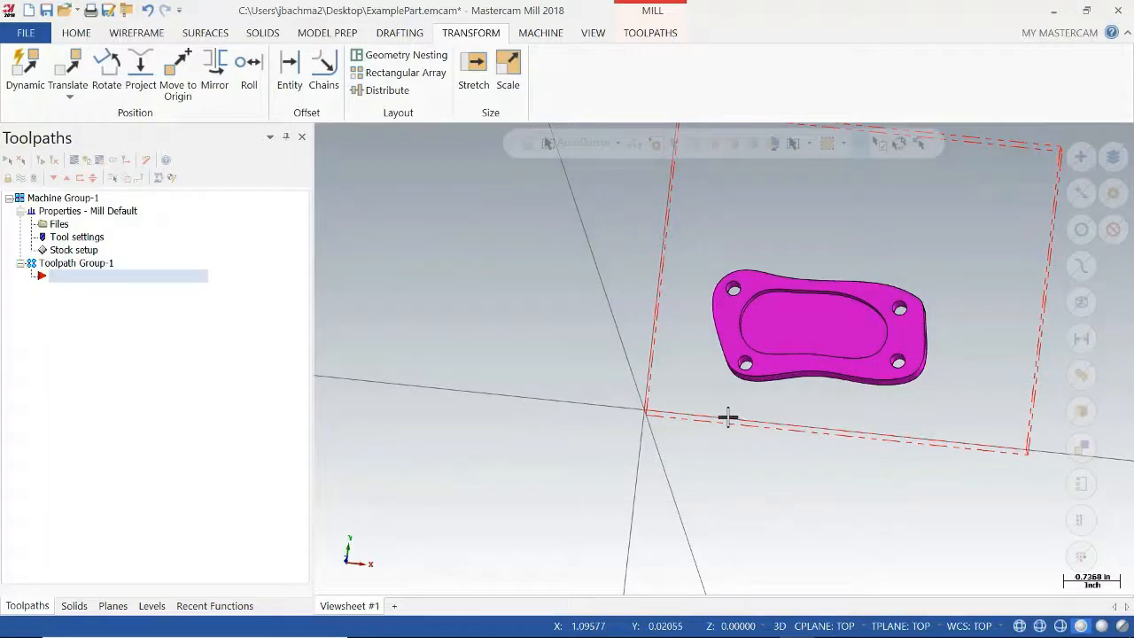
middle_click_drag(848, 461, 887, 381)
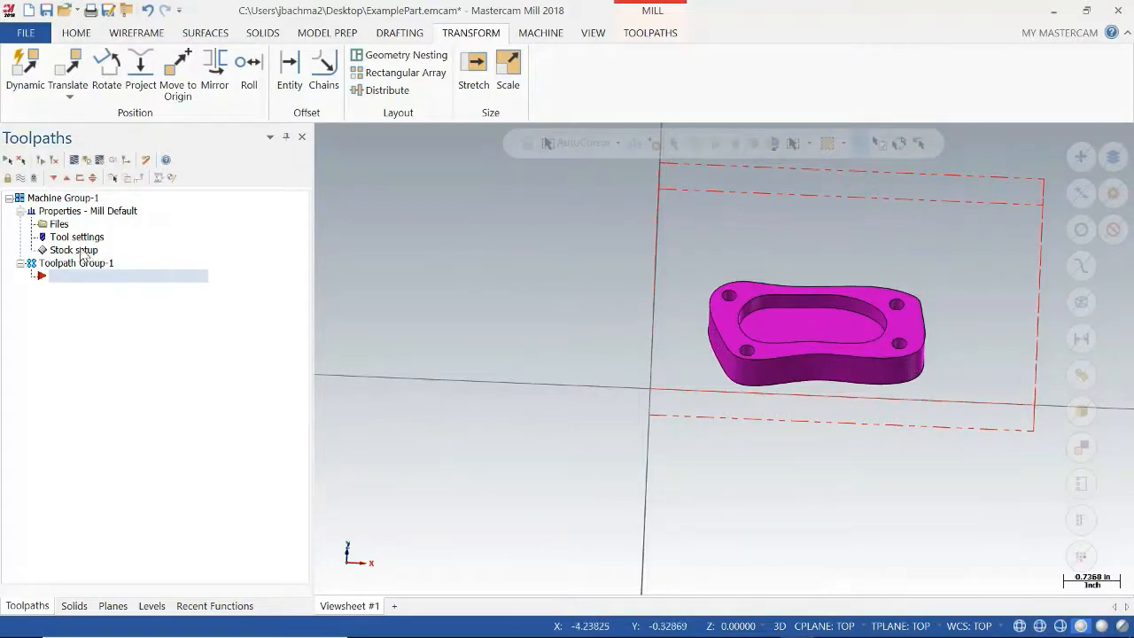
middle_click_drag(759, 481, 765, 440)
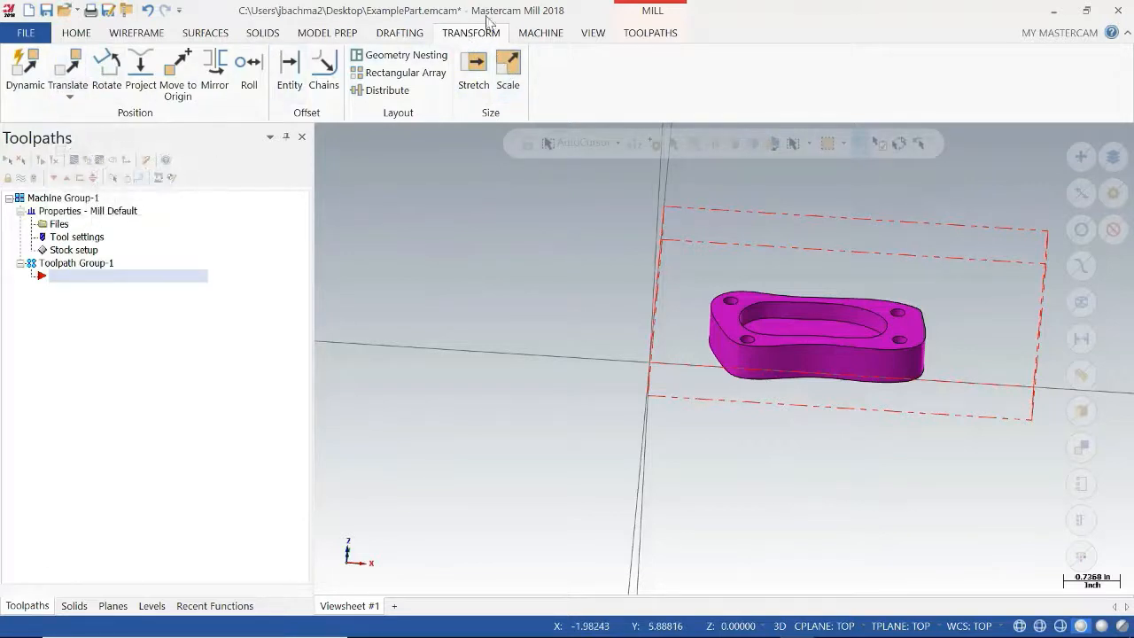
left_click(540, 33)
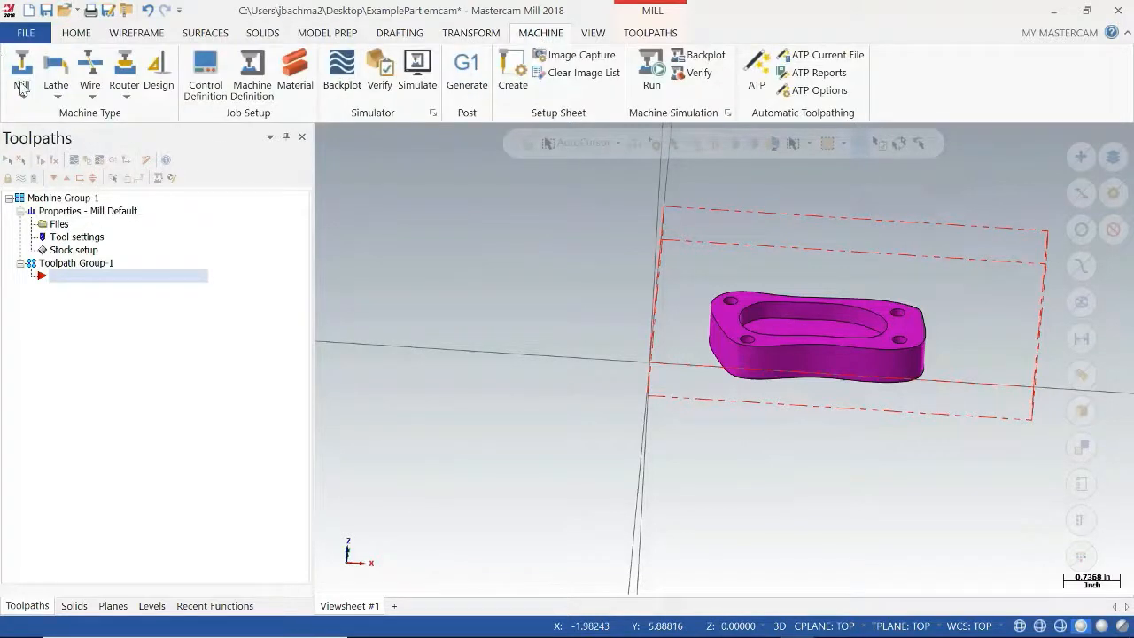
Step: Start a 2D Pocket toolpath on the floor loop of the oval pocket, with the chain direction reversed
left_click(665, 33)
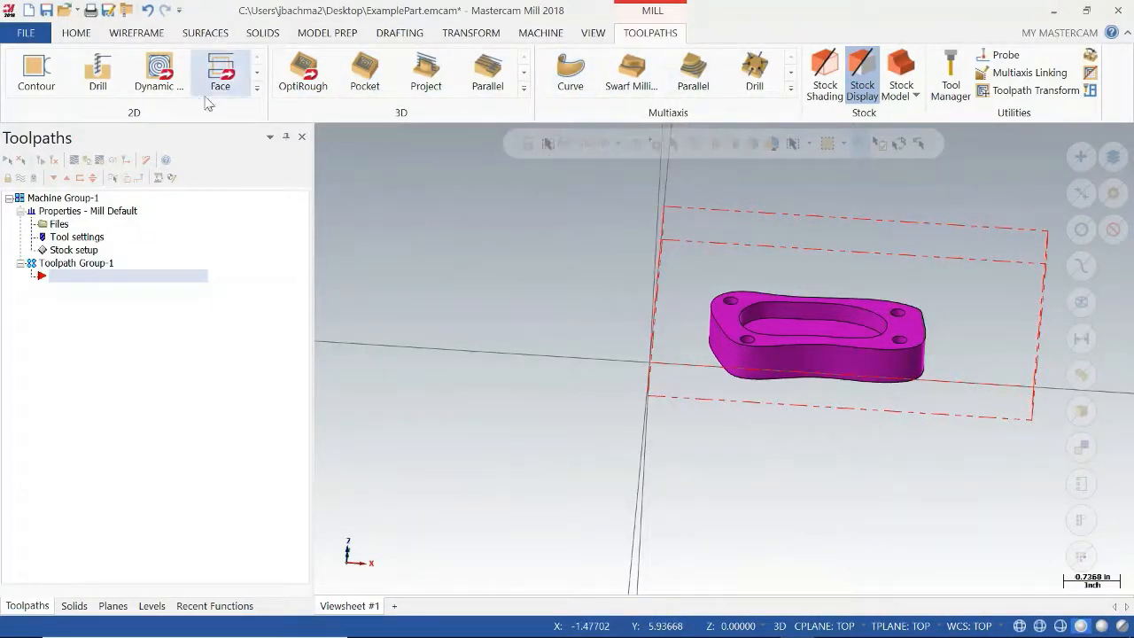
left_click(257, 88)
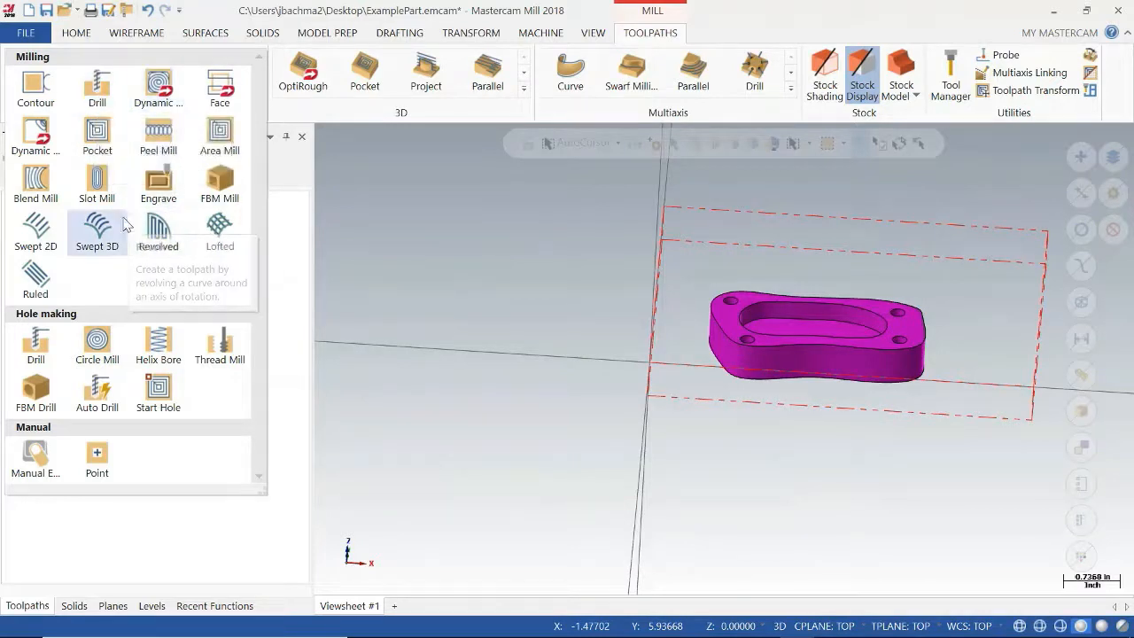
left_click(98, 135)
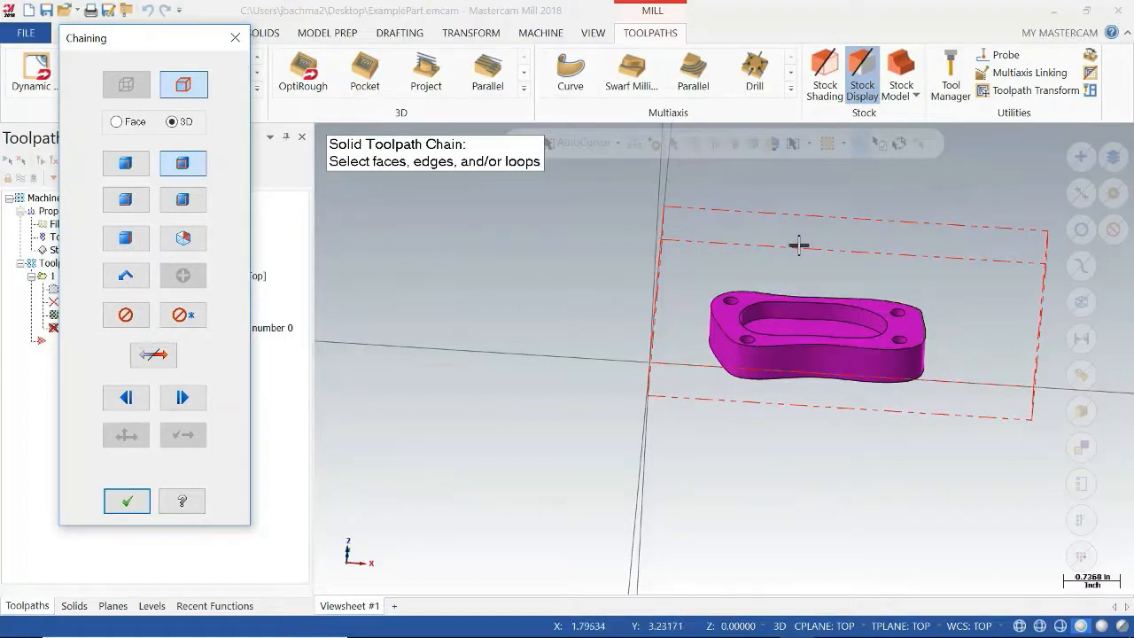
middle_click_drag(800, 245, 789, 284)
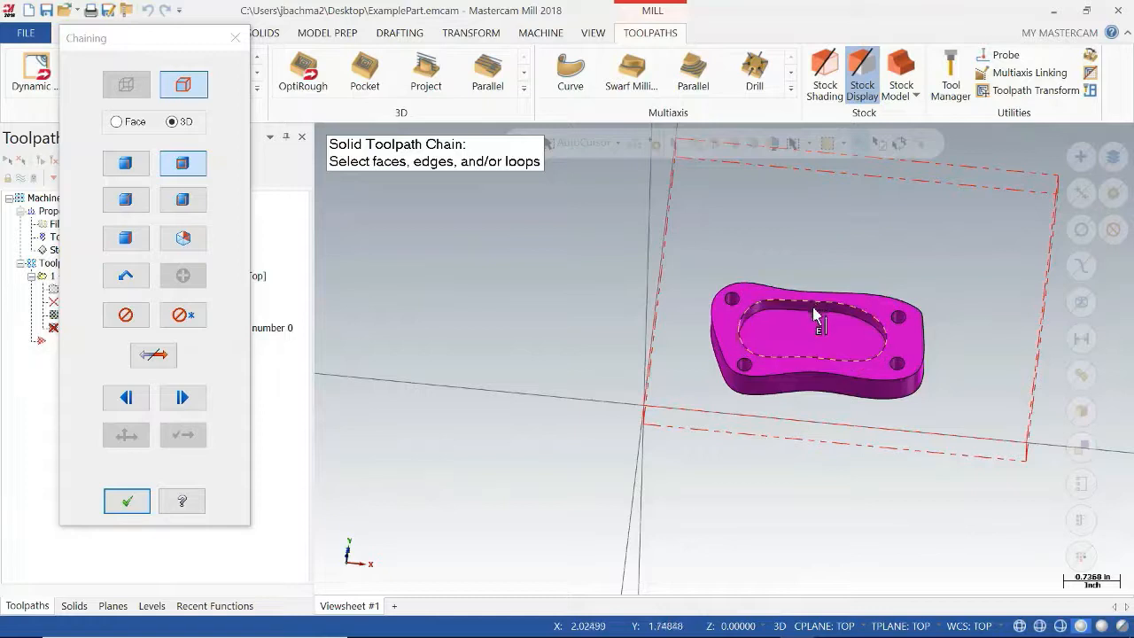
left_click(815, 323)
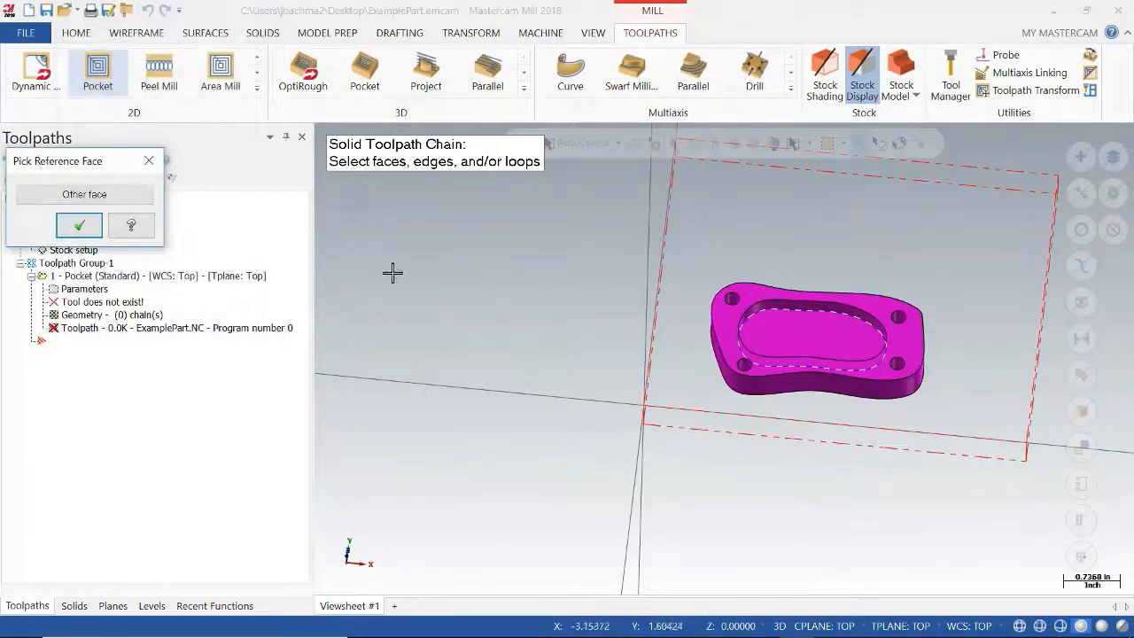
left_click(94, 229)
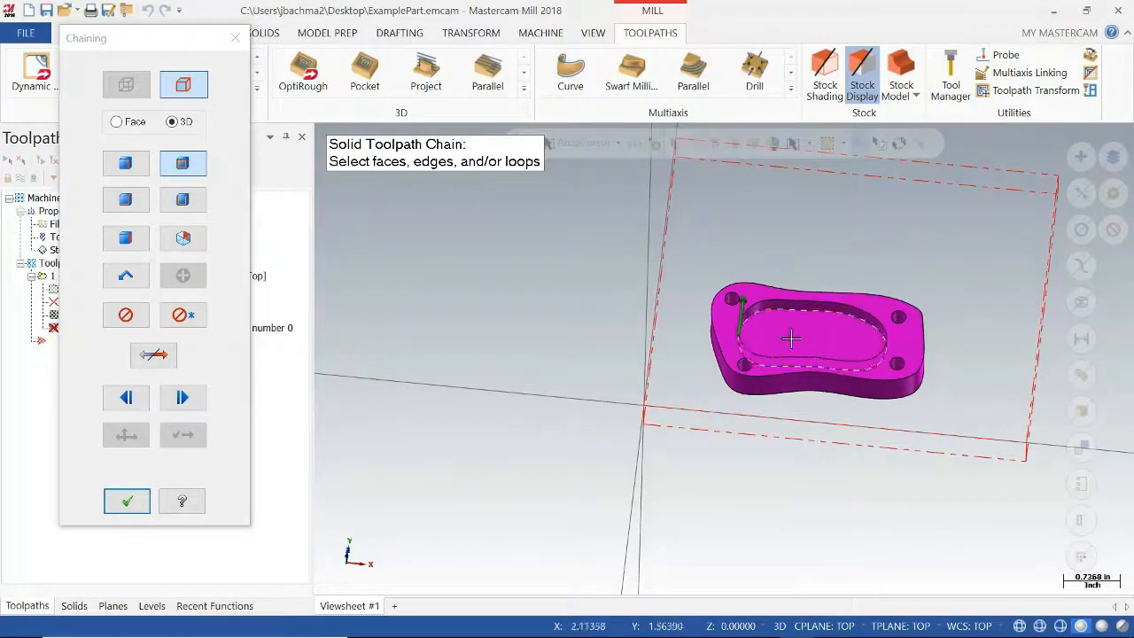
left_click(165, 354)
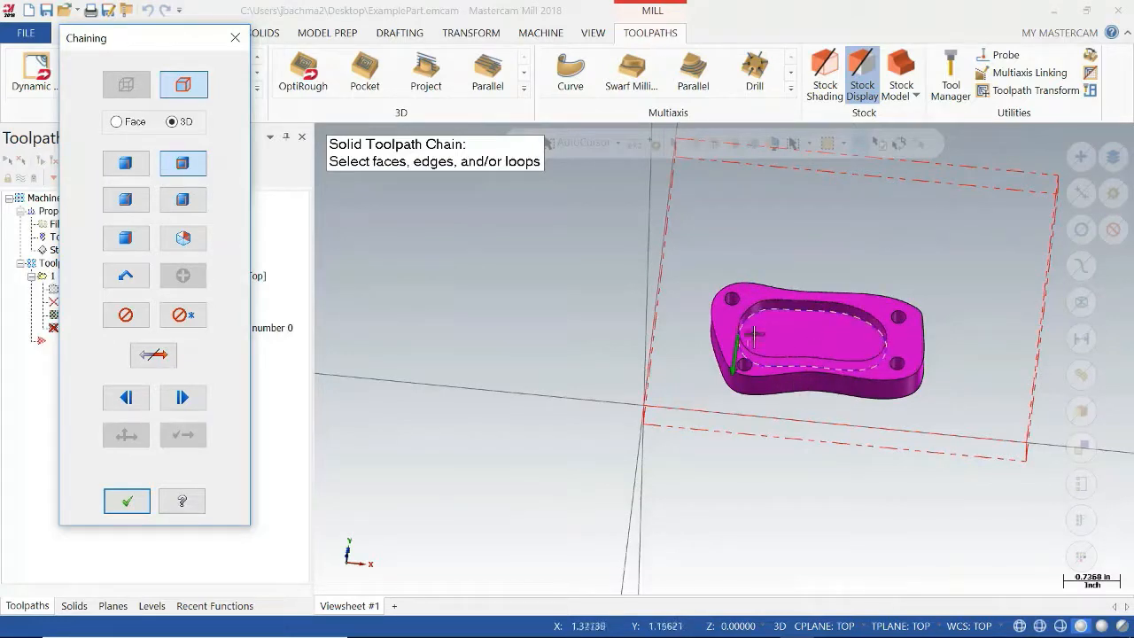
left_click(125, 499)
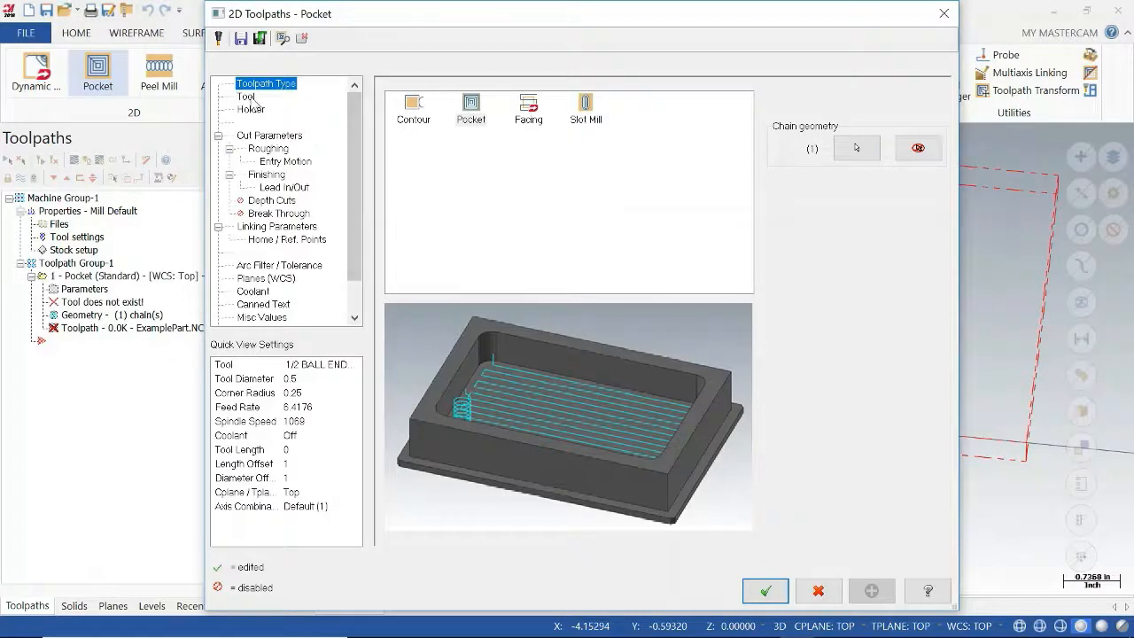
Step: Filter the tool library to flat endmills only and assign the 1/2 FLAT ENDMILL to the pocket toolpath
left_click(246, 97)
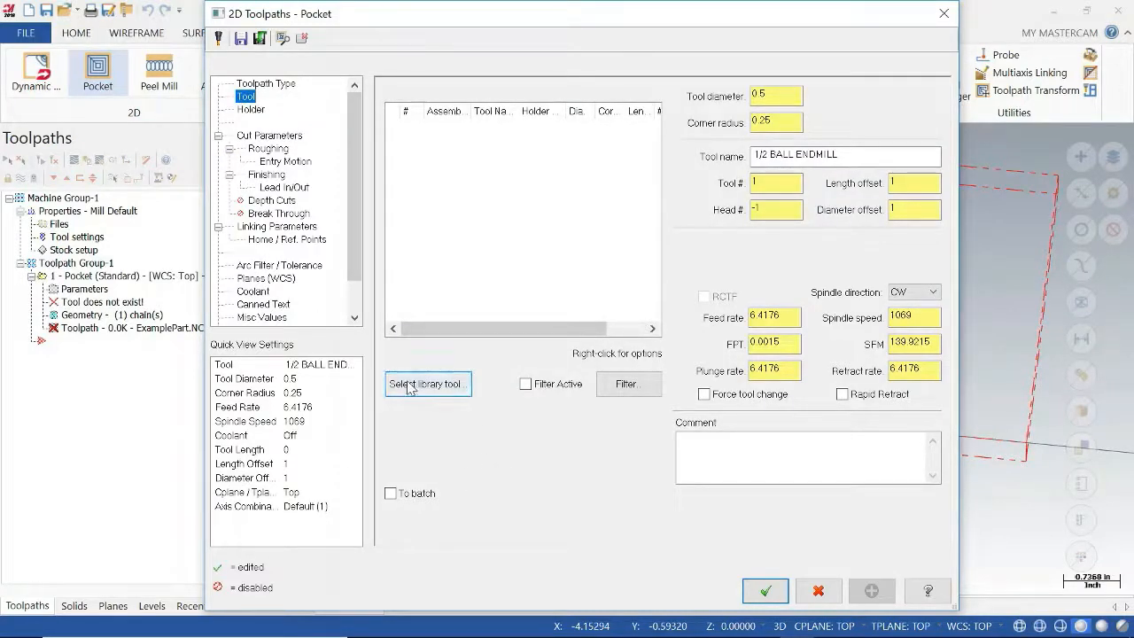
left_click(443, 395)
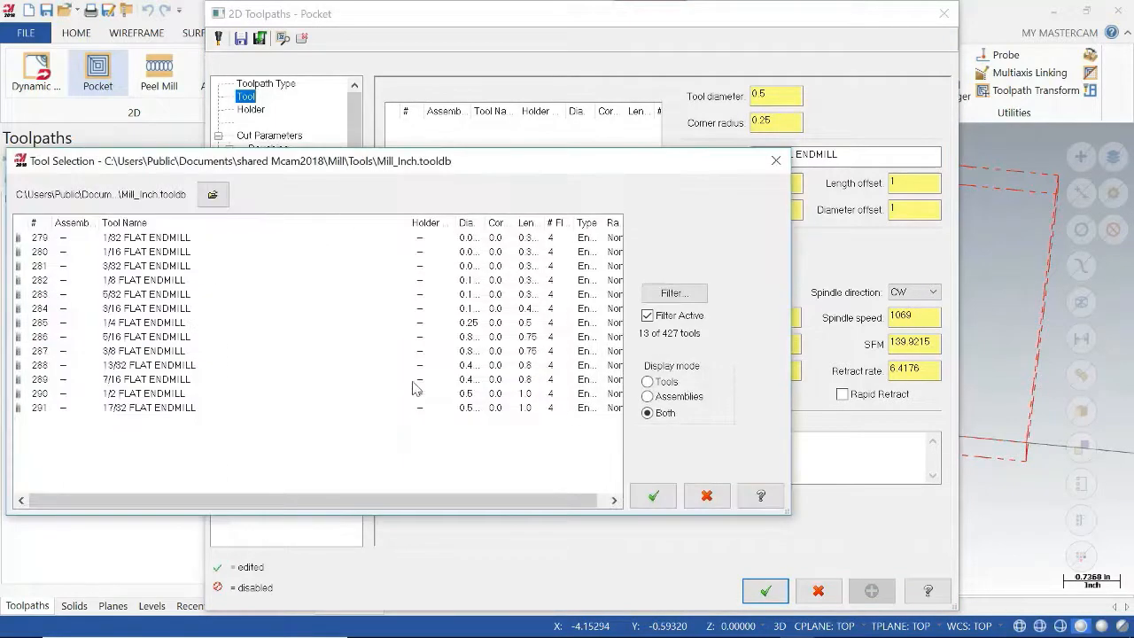
left_click(674, 292)
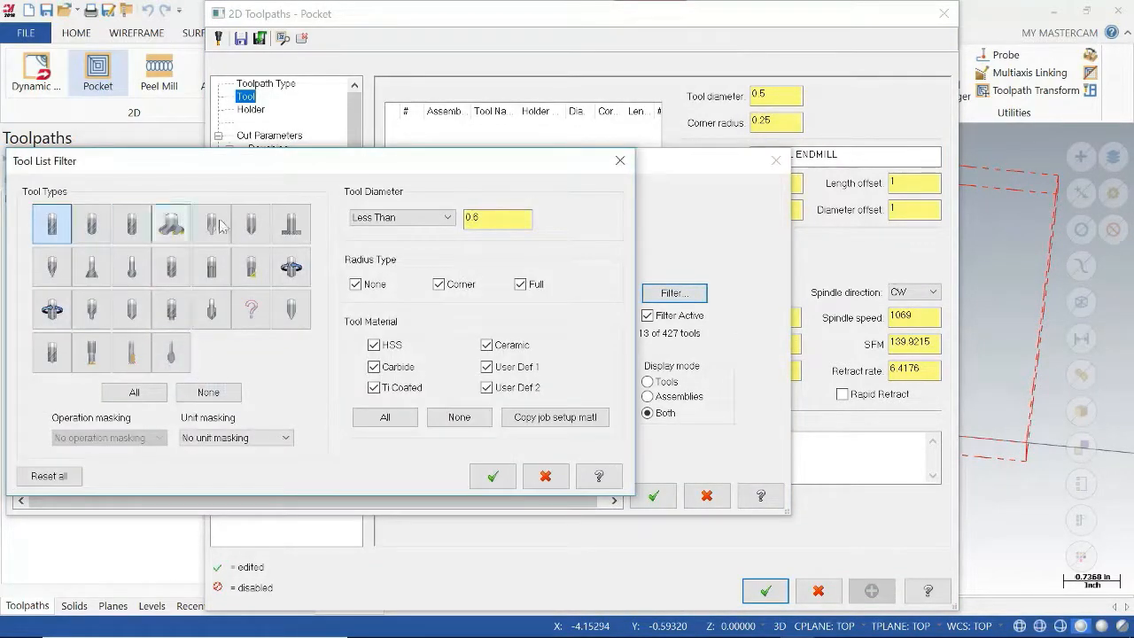
left_click(235, 392)
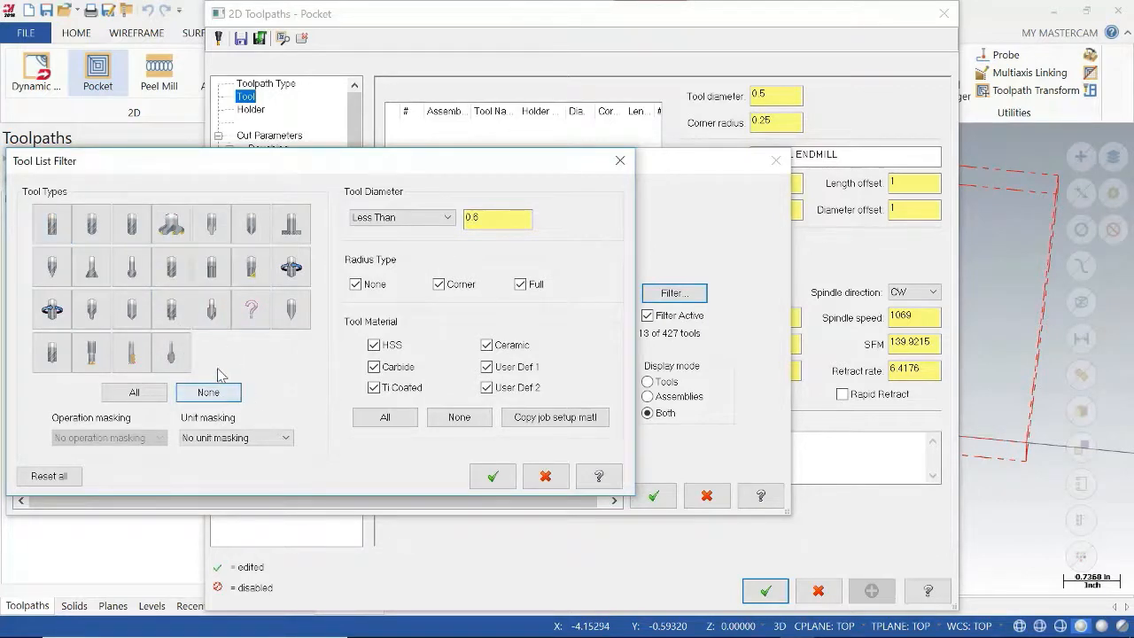
left_click(49, 221)
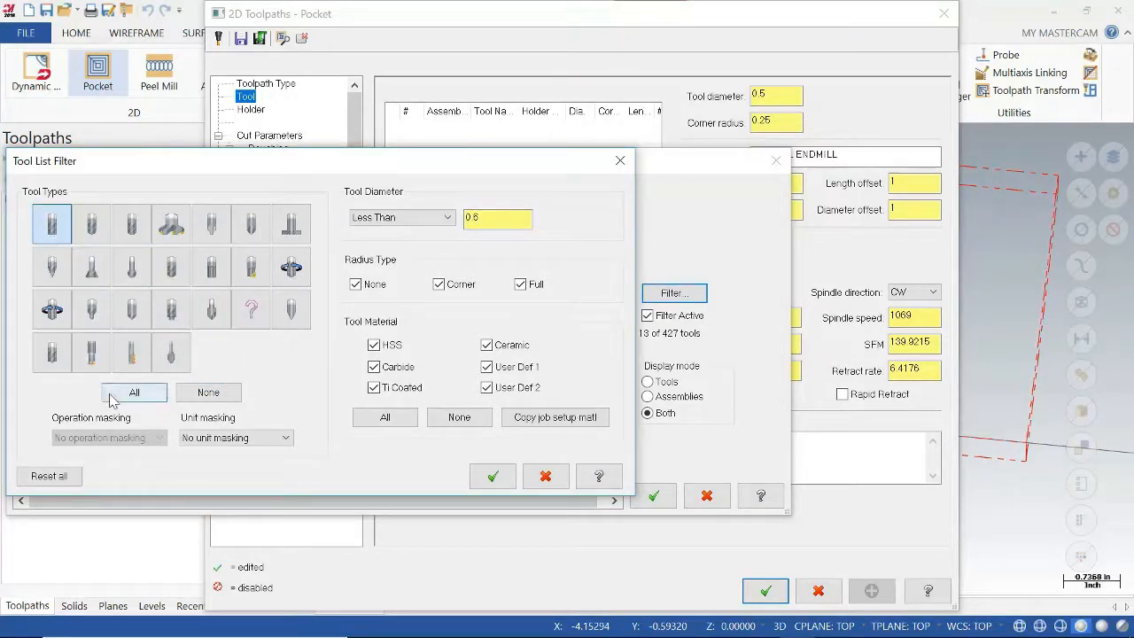
left_click(443, 218)
left_click(440, 219)
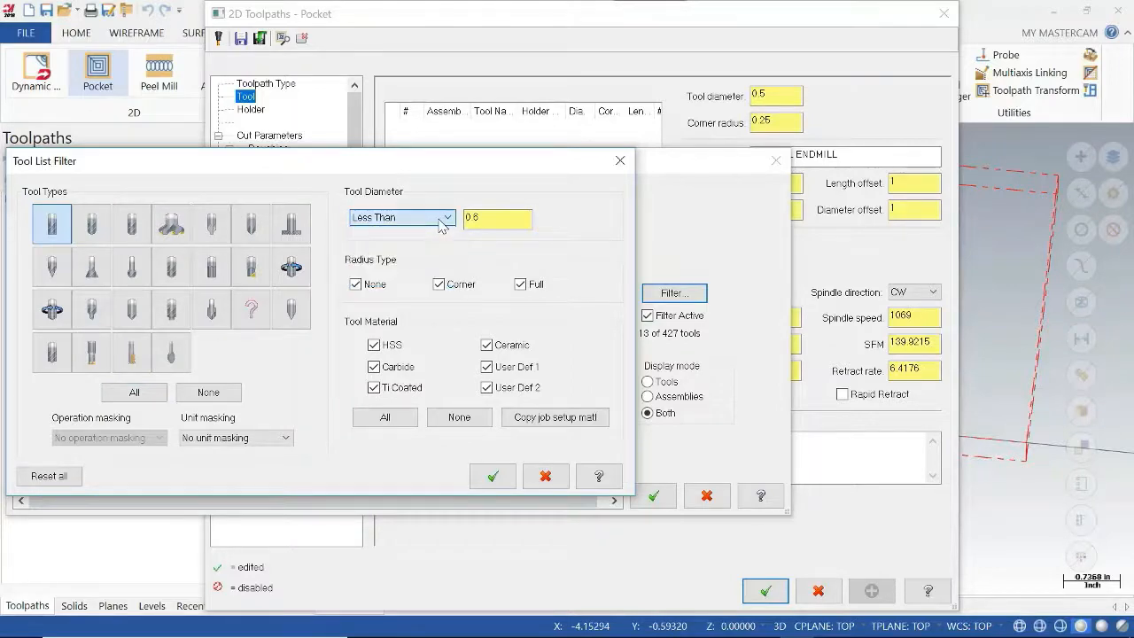
left_click(492, 479)
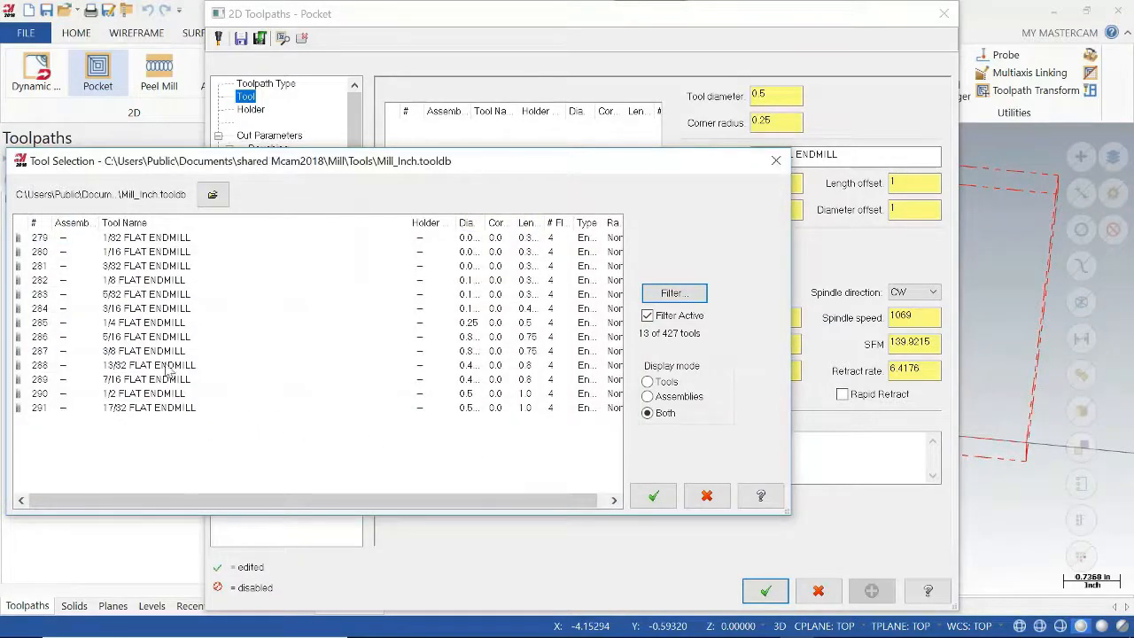
left_click(151, 396)
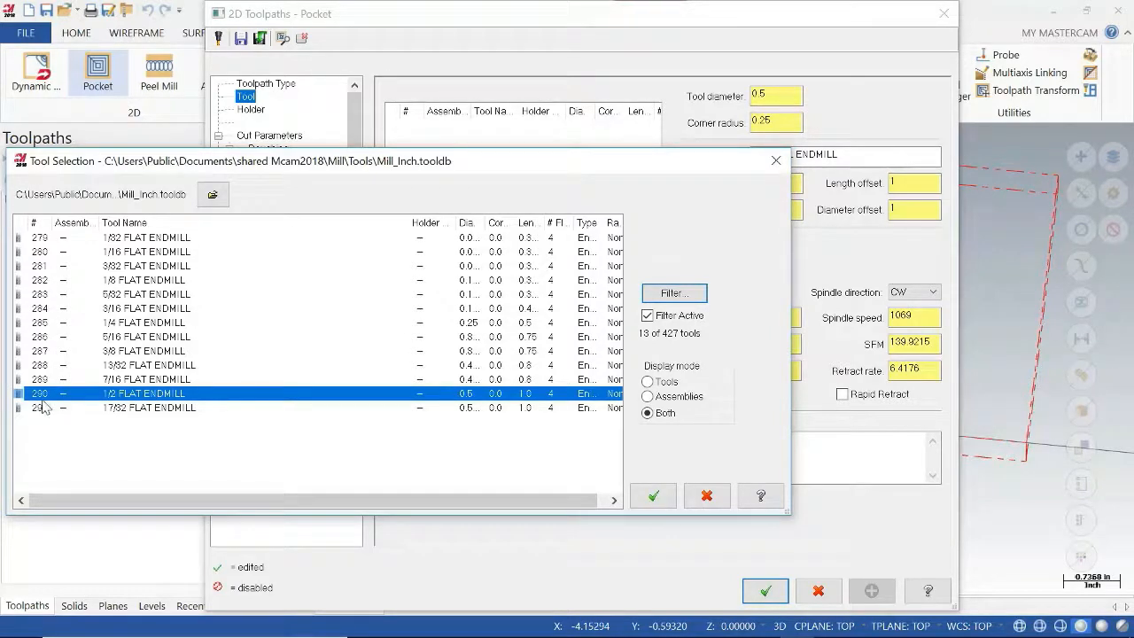
left_click(652, 496)
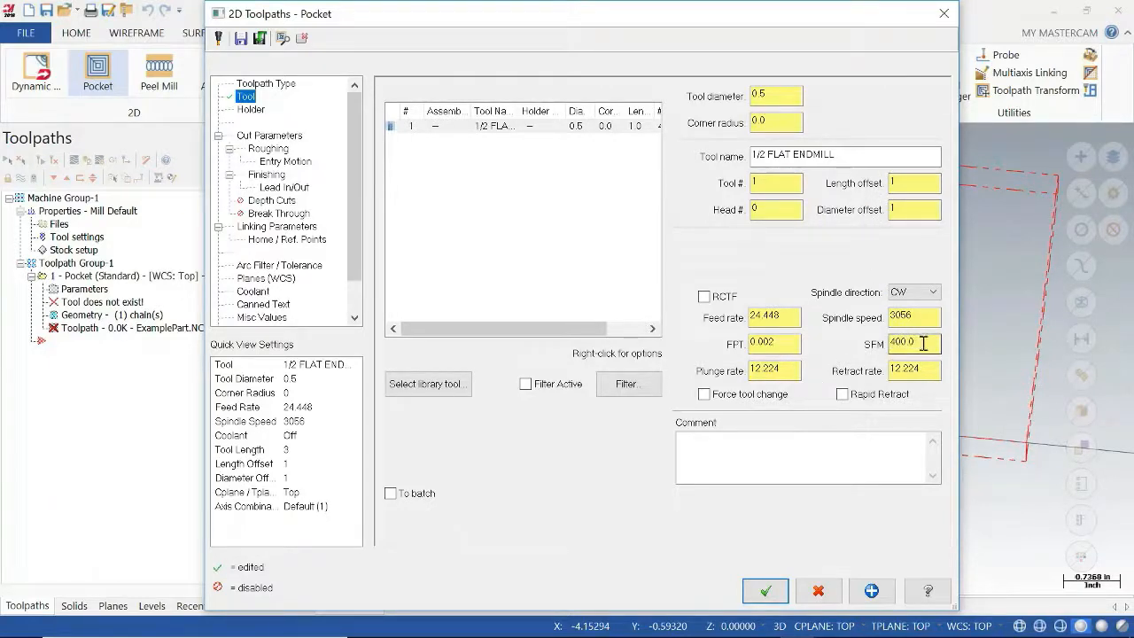
Step: Enable rapid retract and force tool change for the endmill, with feed rate 10 and plunge rate 1
left_click(904, 317)
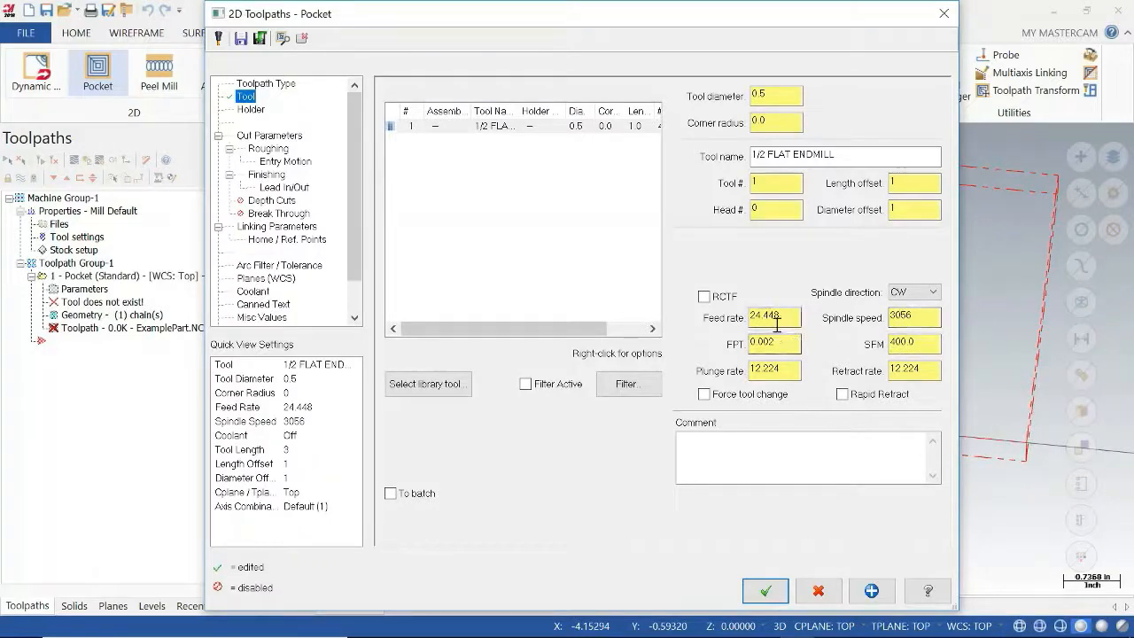
left_click(843, 394)
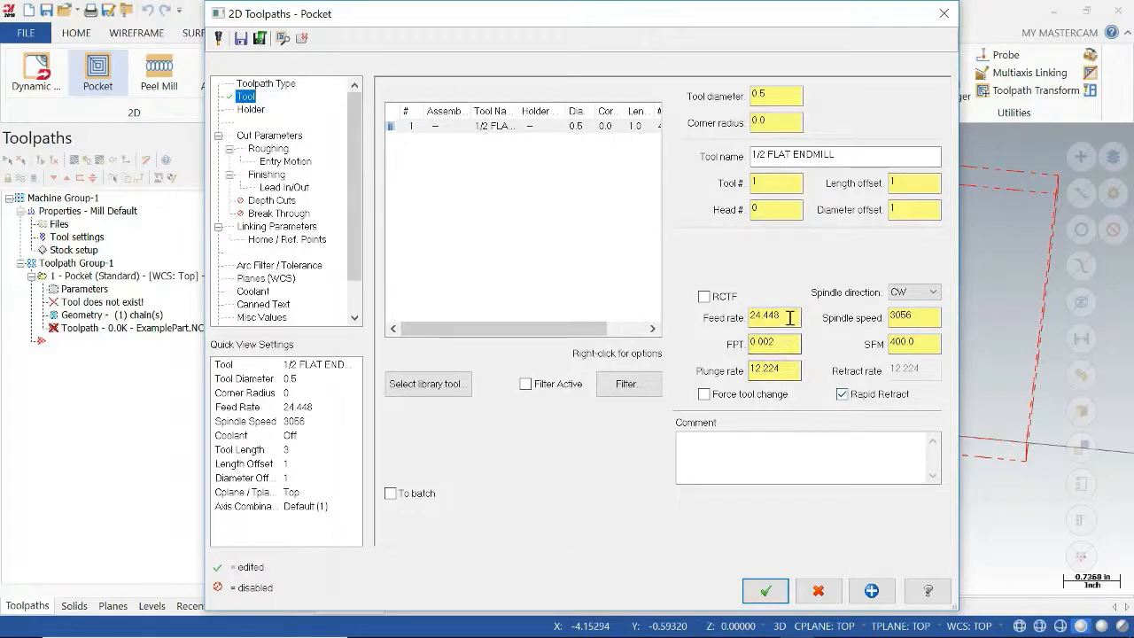
left_click_drag(790, 317, 741, 318)
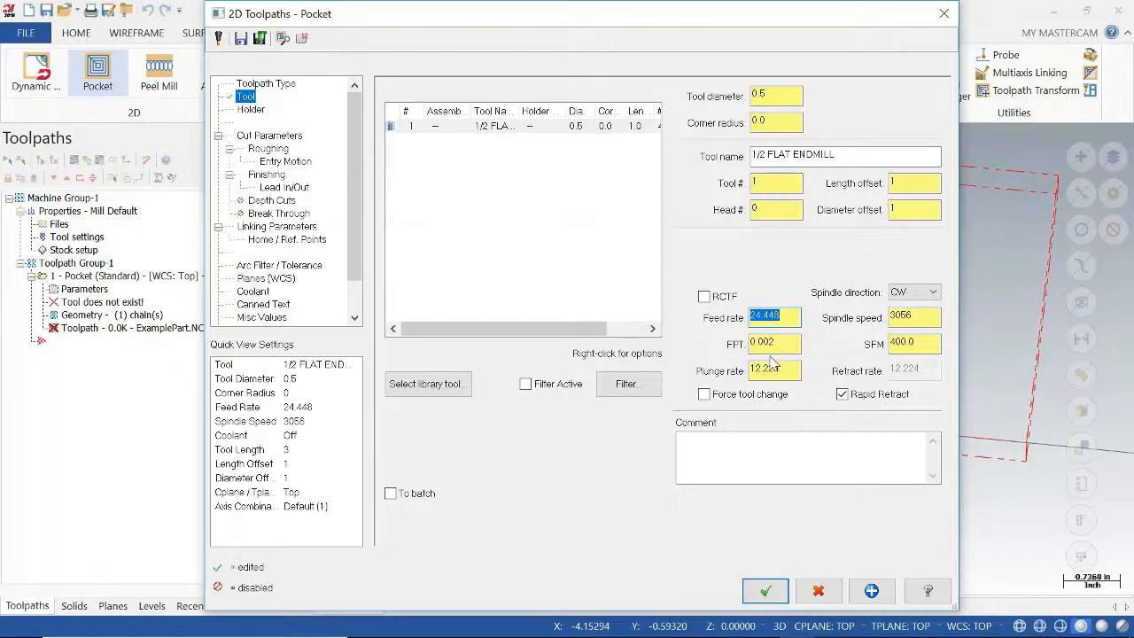
type("10")
left_click(782, 348)
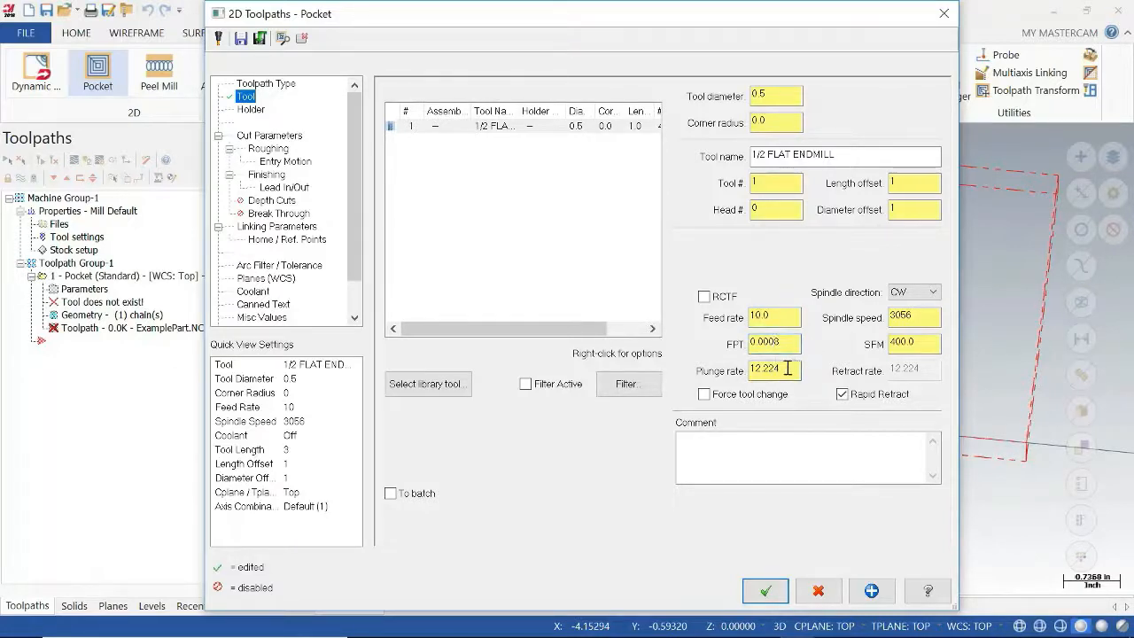
left_click_drag(786, 369, 730, 368)
type("1")
left_click(765, 399)
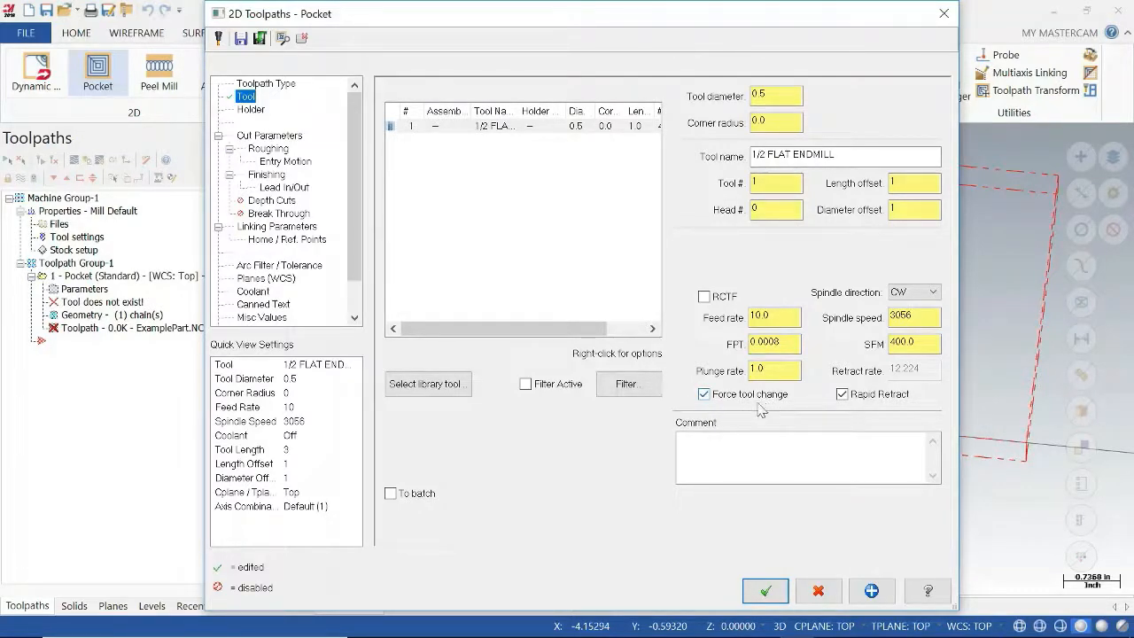
Step: Set the stock to leave on walls and floors to 0.0 in the pocket's cut parameters
left_click(284, 137)
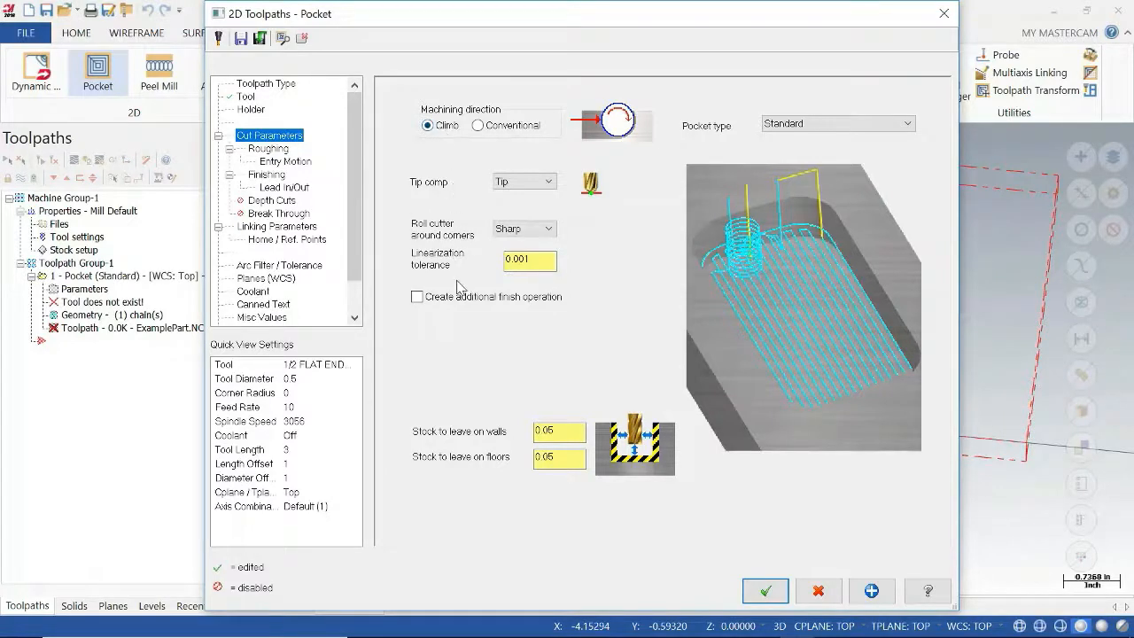
left_click(539, 186)
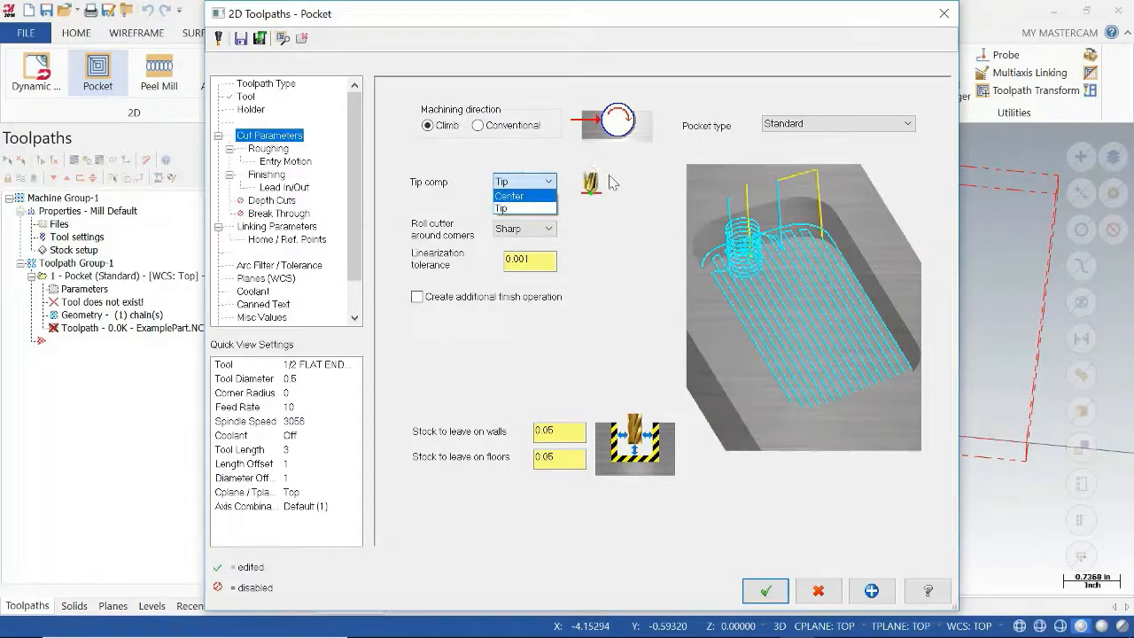
left_click(652, 273)
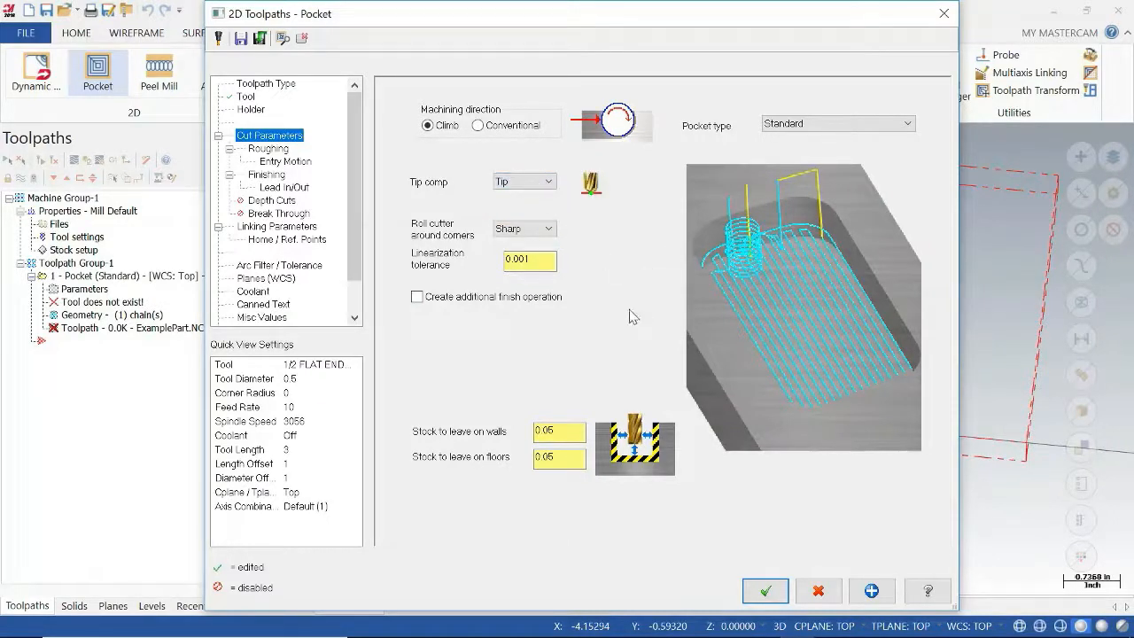
double_click(572, 433)
type("0.0")
key("Tab")
type("0.0")
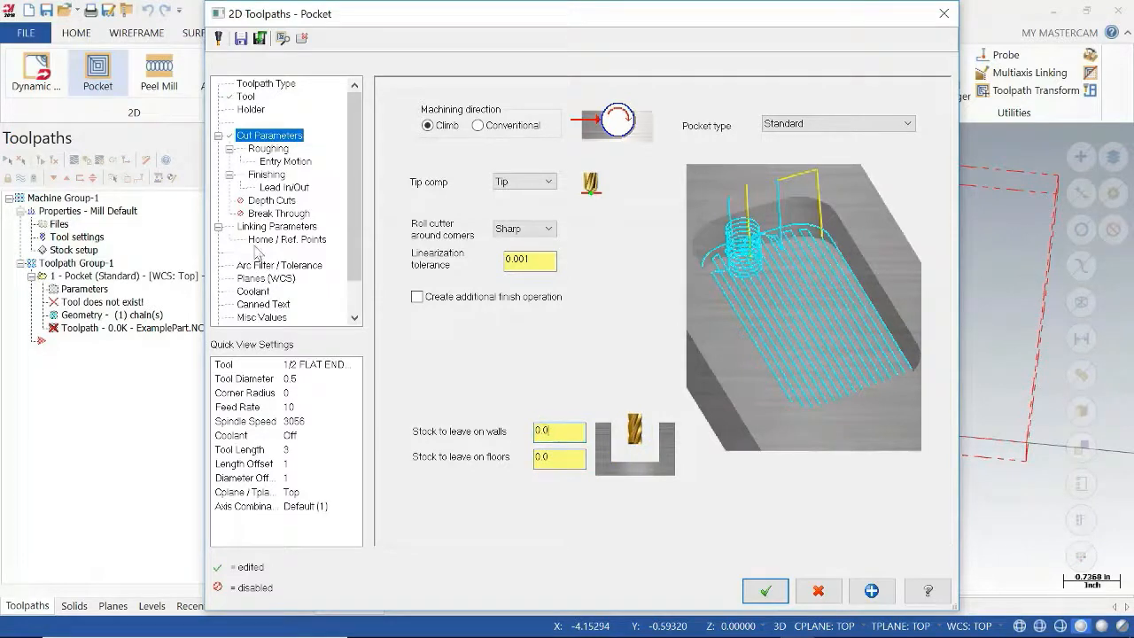
Step: Choose Constant Overlap Spiral as the roughing cutting method and review the helix entry motion settings
left_click(268, 149)
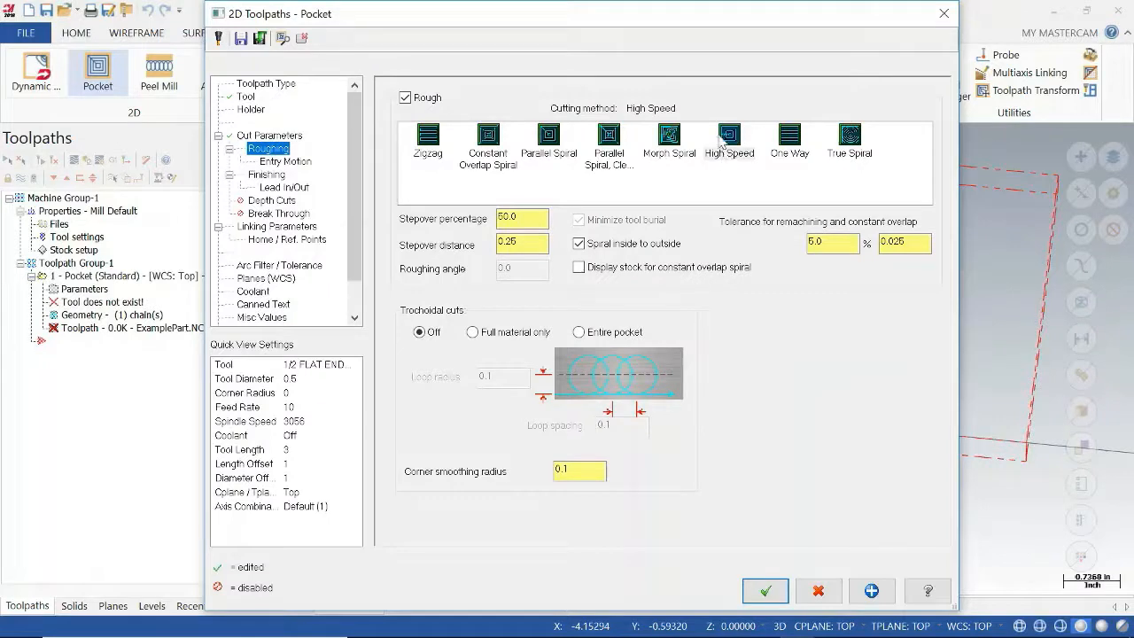
left_click(486, 151)
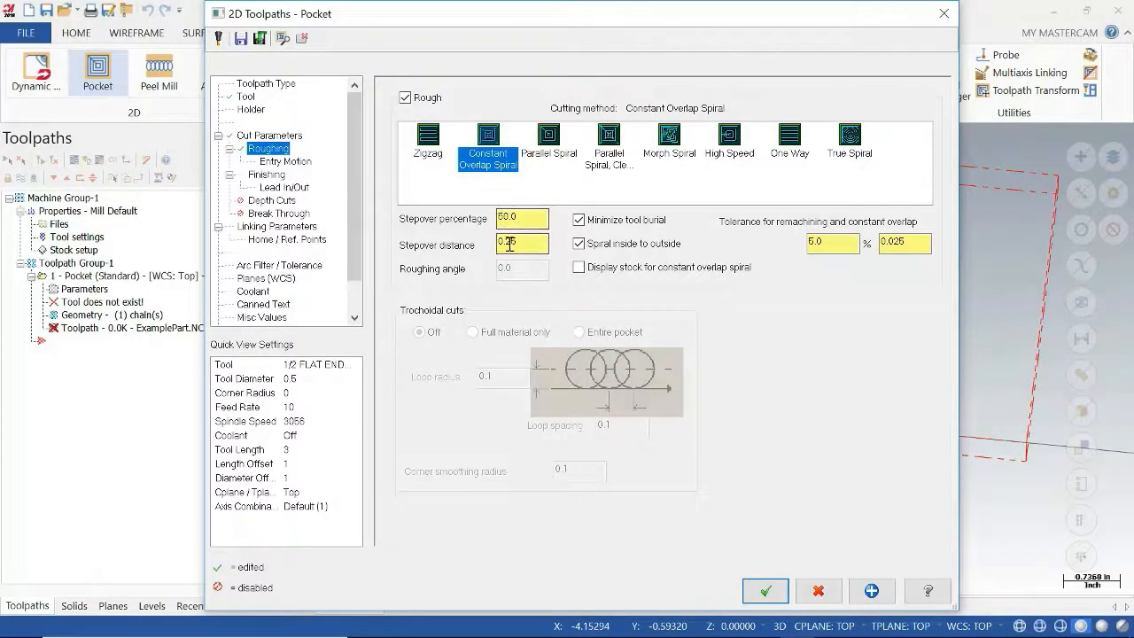
left_click(296, 163)
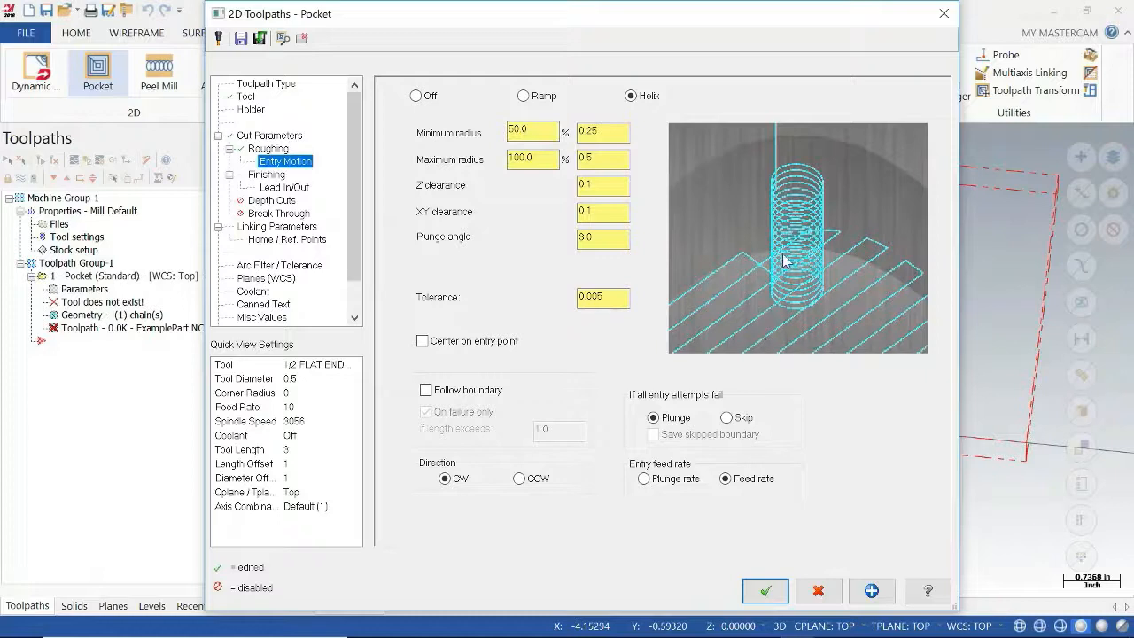
Step: Set the finishing passes to keep the tool down and to be machined only at final depth
left_click(279, 176)
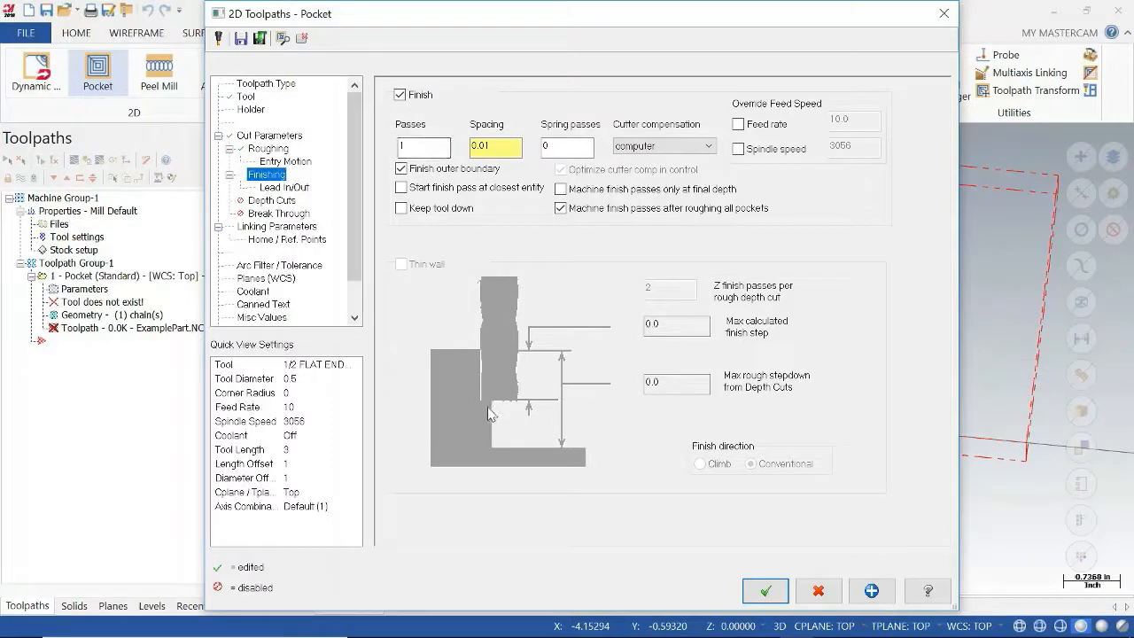
left_click(493, 145)
left_click(560, 149)
left_click(401, 208)
left_click(562, 190)
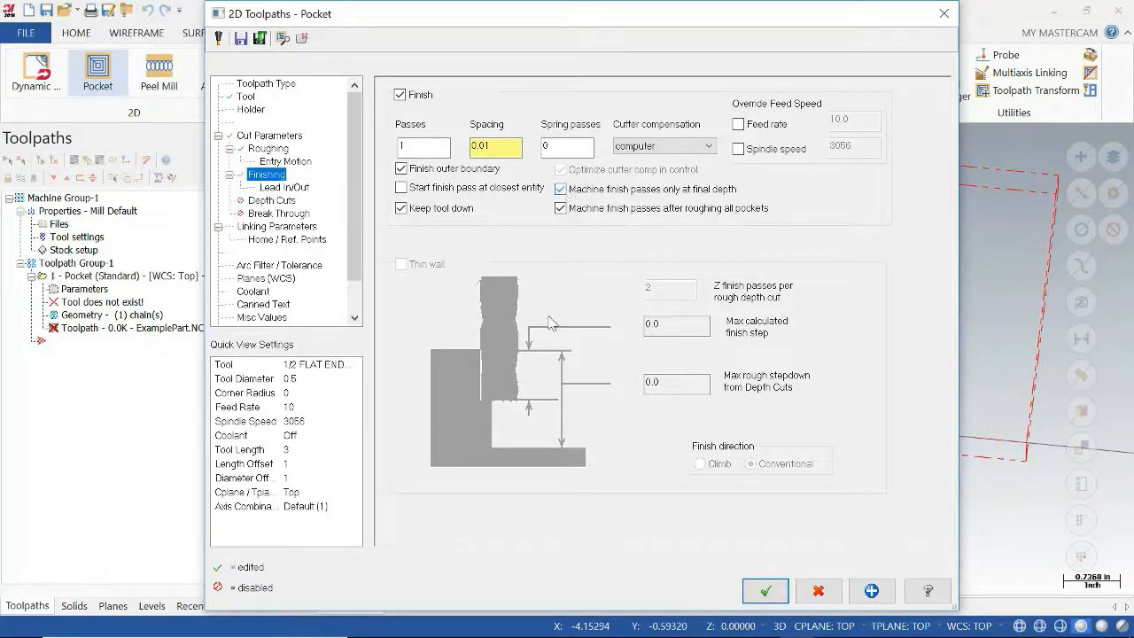
Step: Try a 45 degree sweep for the lead-in entry arc and set it back to 90
left_click(294, 188)
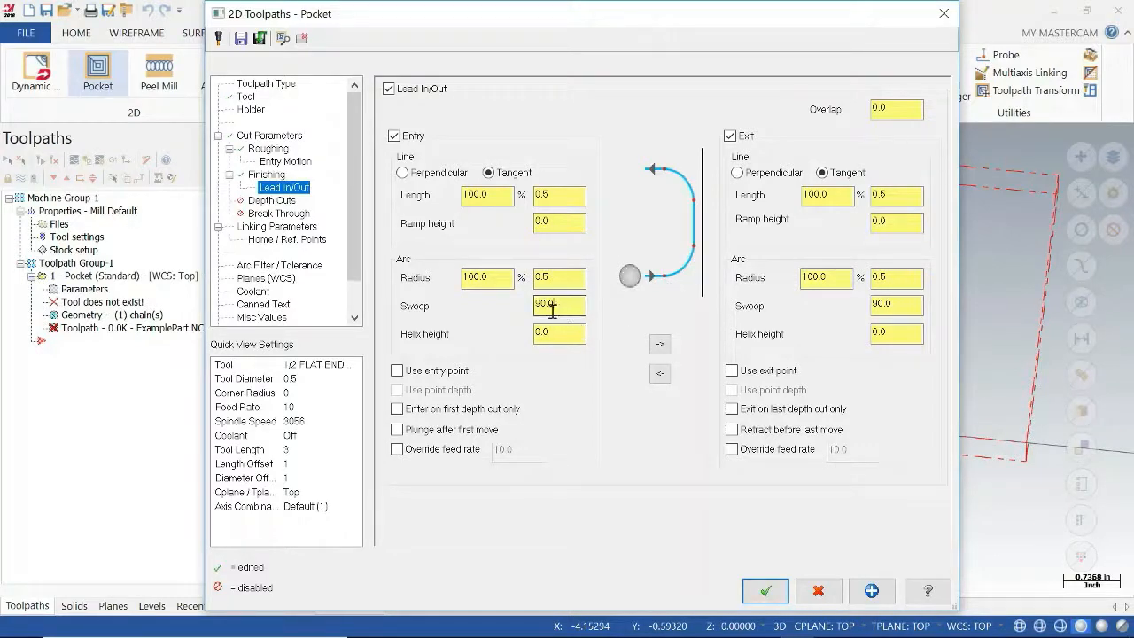
double_click(542, 305)
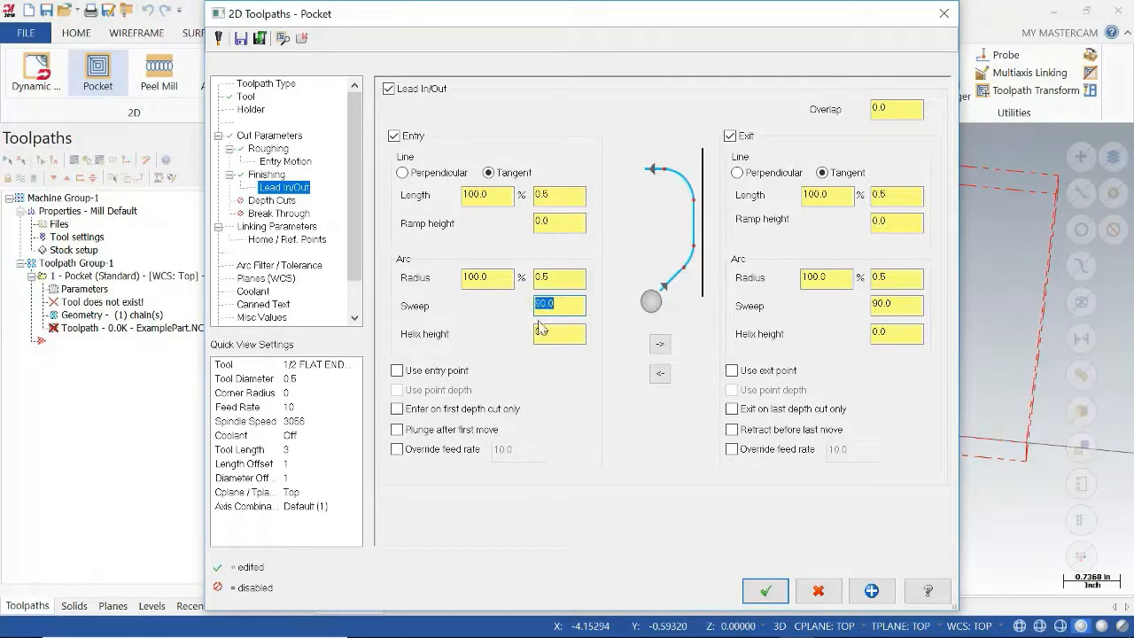
type("45")
left_click_drag(550, 305, 520, 309)
type("90")
left_click(570, 278)
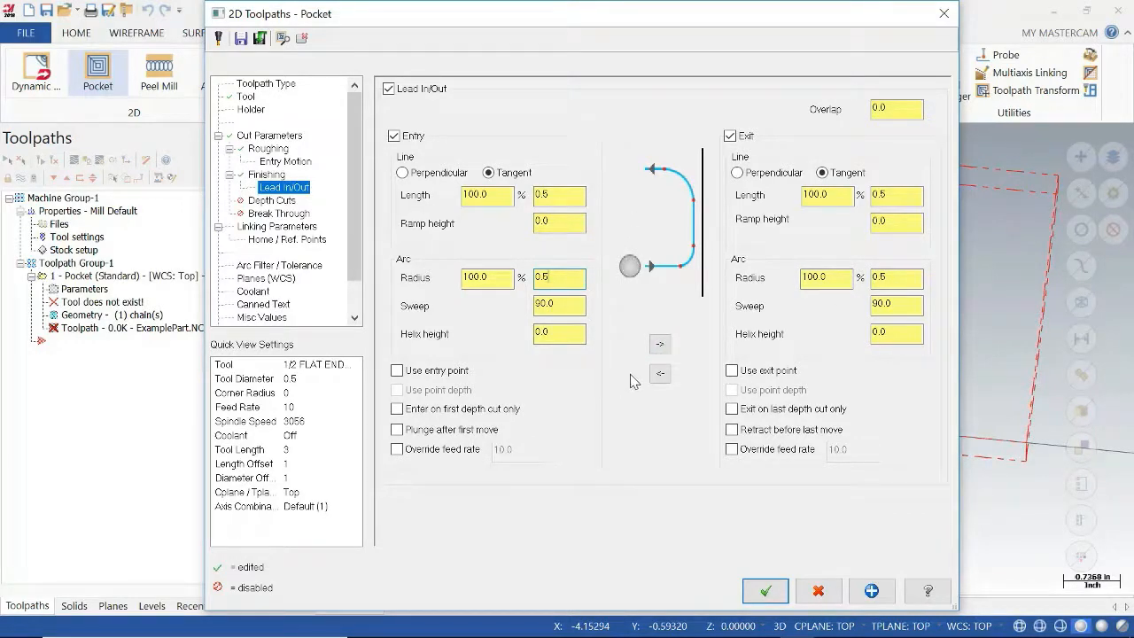
left_click(572, 306)
left_click(570, 282)
Step: Enable depth cuts with 1 finish cut, a 0.01 finish step and the tool kept down
left_click(285, 202)
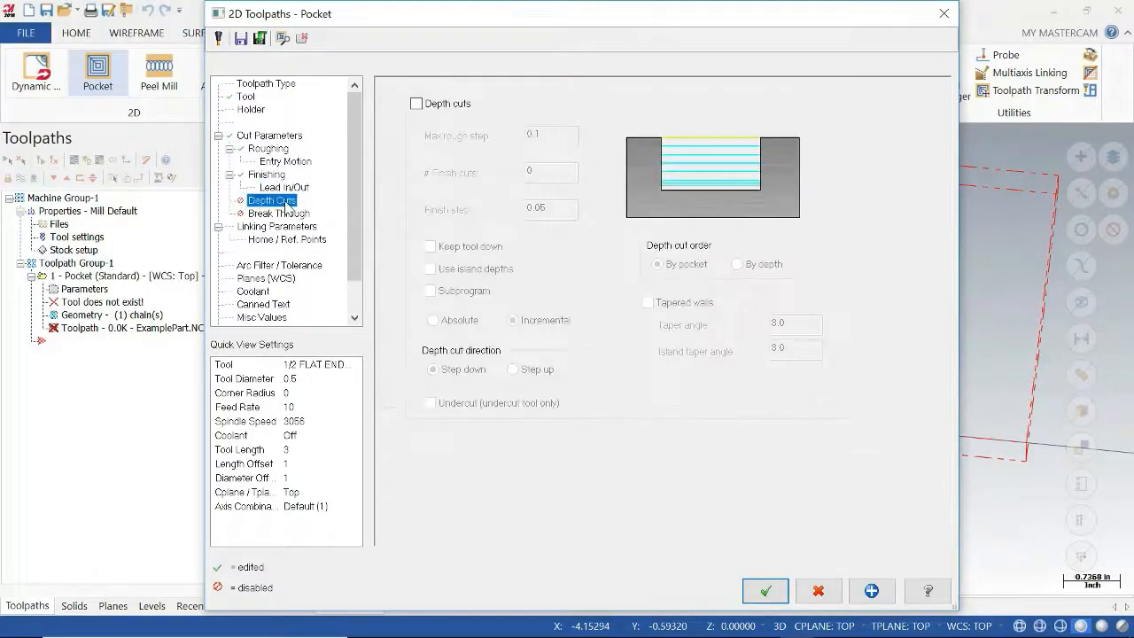
left_click(416, 104)
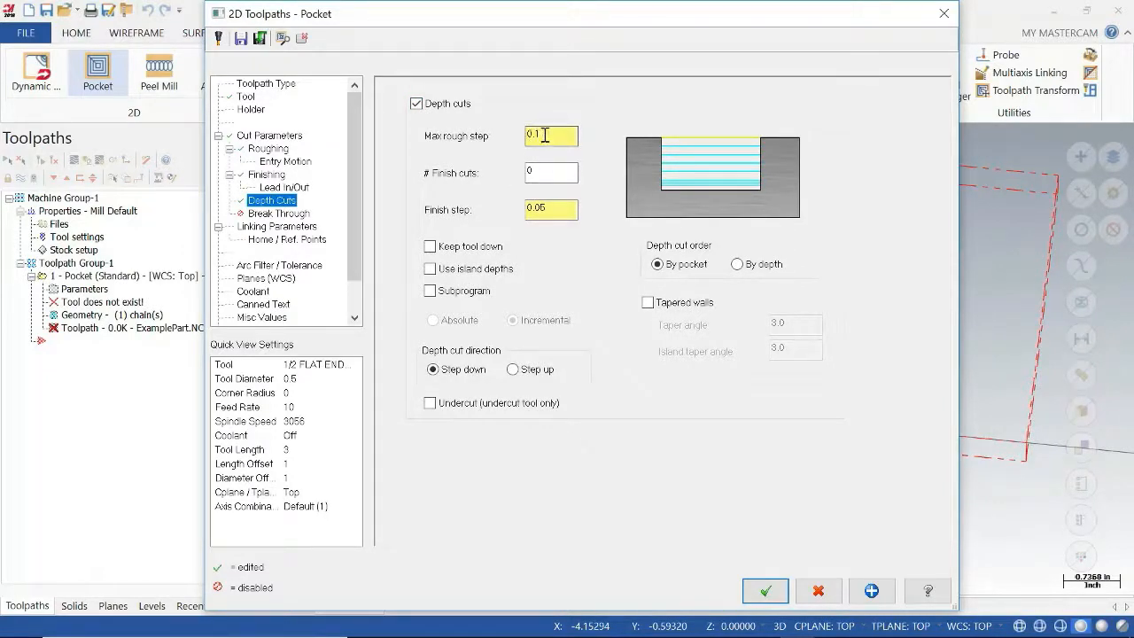
double_click(543, 171)
type("1")
left_click(562, 205)
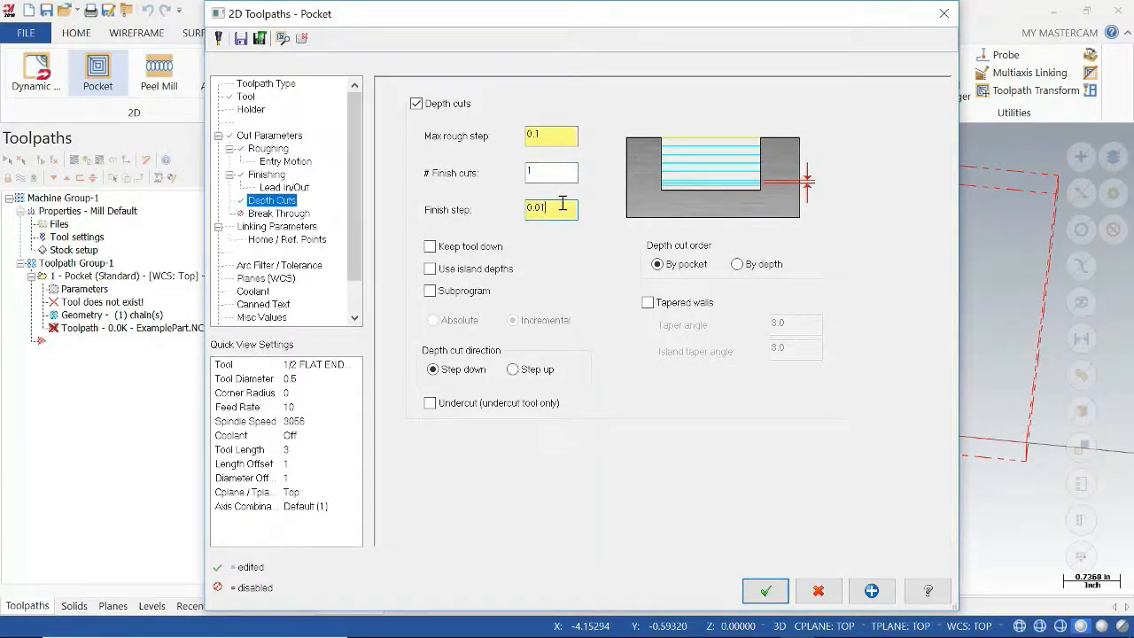
left_click(558, 172)
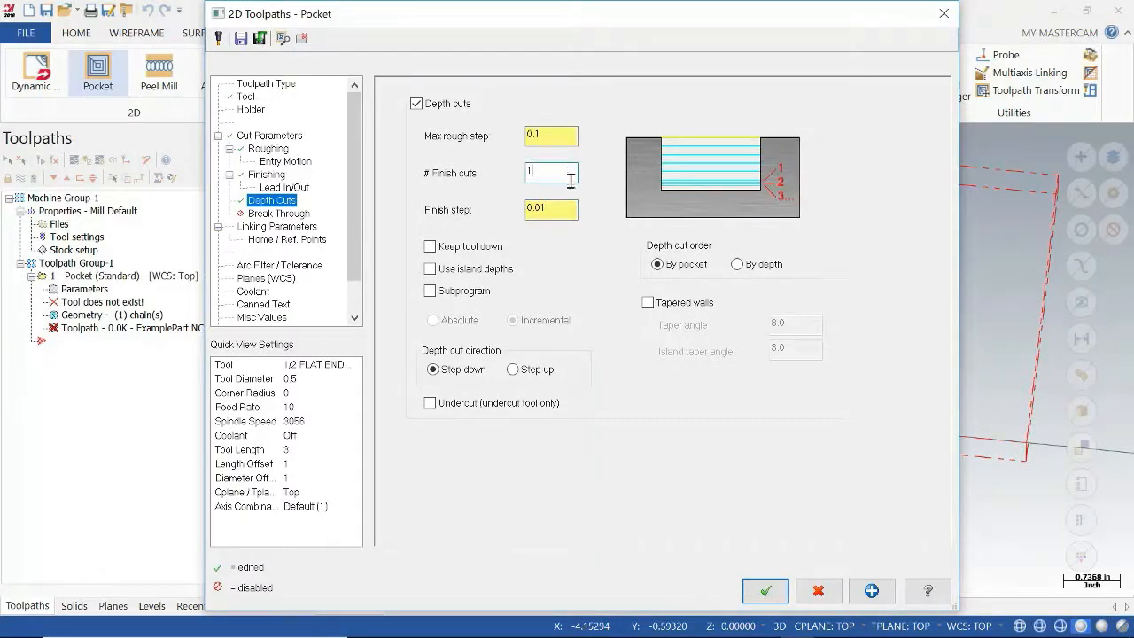
left_click(431, 248)
Step: Switch the feed plane and retract heights to absolute in the pocket's linking parameters
left_click(281, 214)
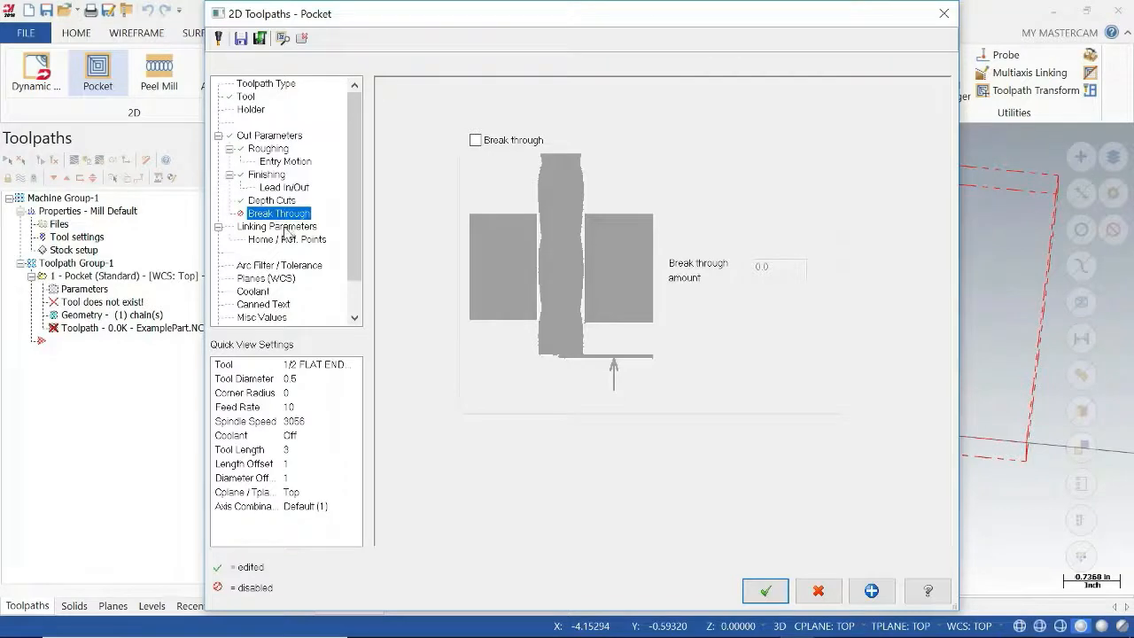
left_click(286, 227)
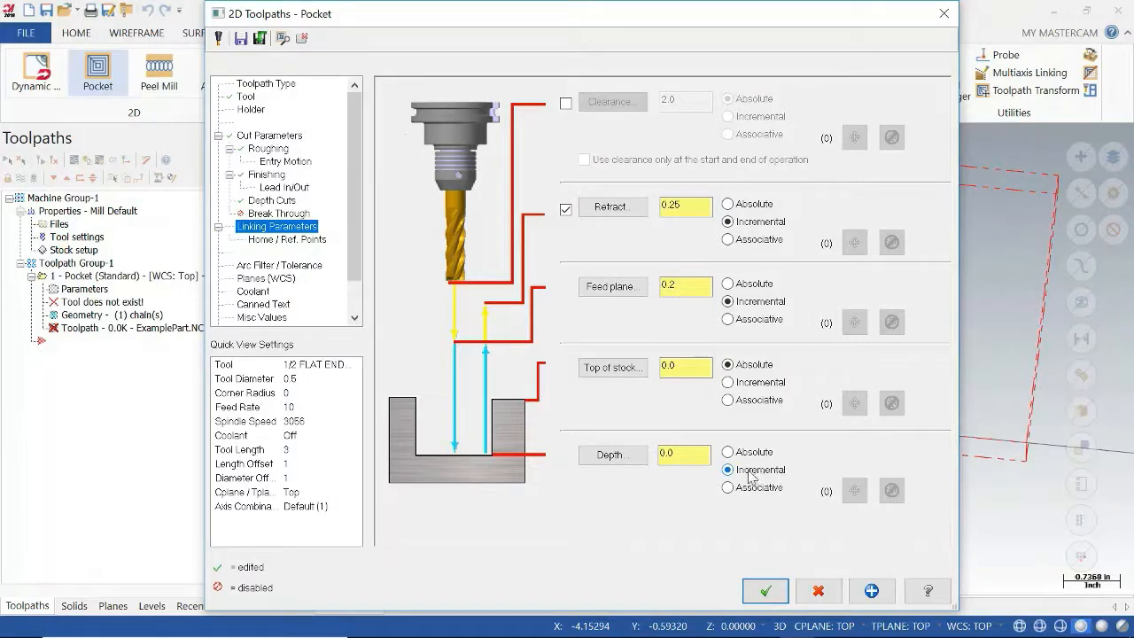
left_click(686, 455)
left_click(727, 284)
left_click(728, 204)
Step: Turn on flood coolant and accept the parameters to generate the pocket toolpath
left_click(261, 292)
left_click(691, 189)
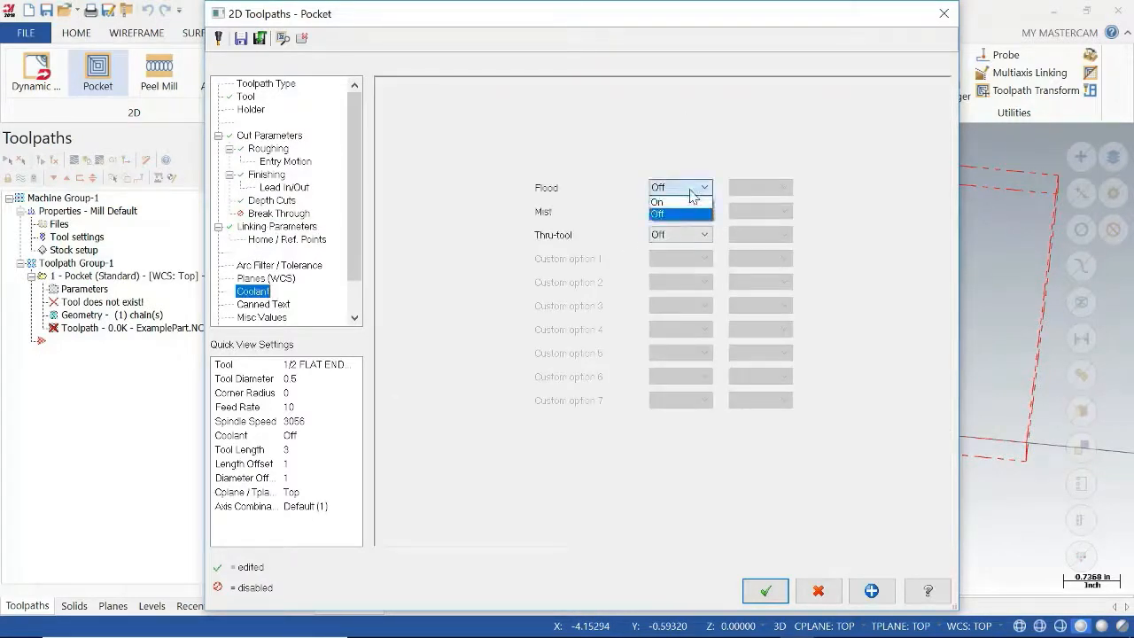
left_click(681, 202)
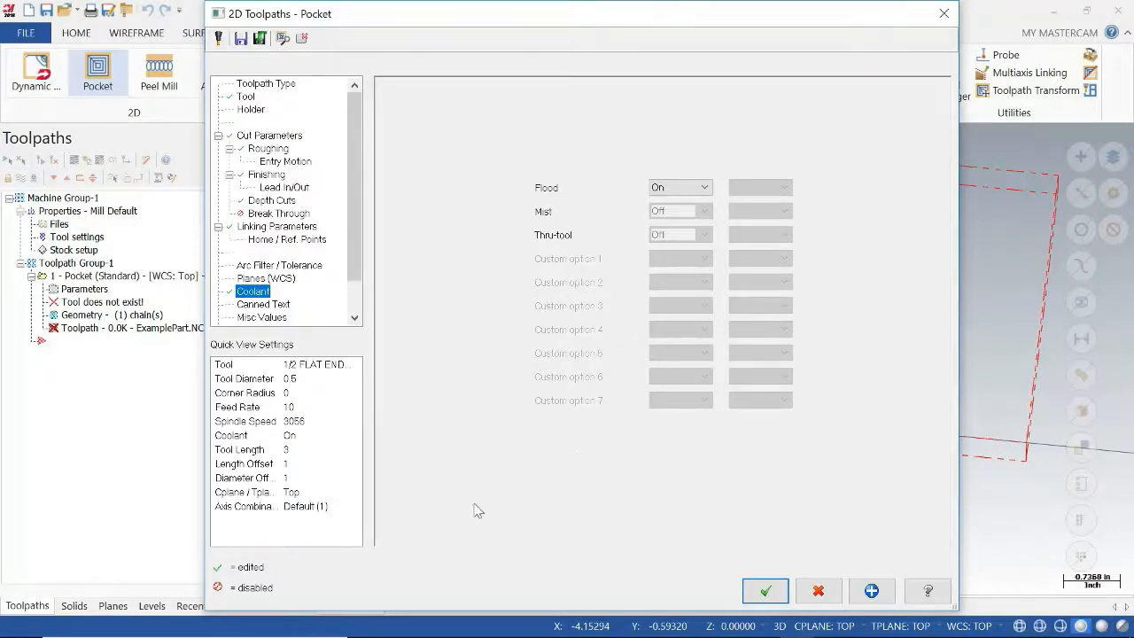
left_click(767, 591)
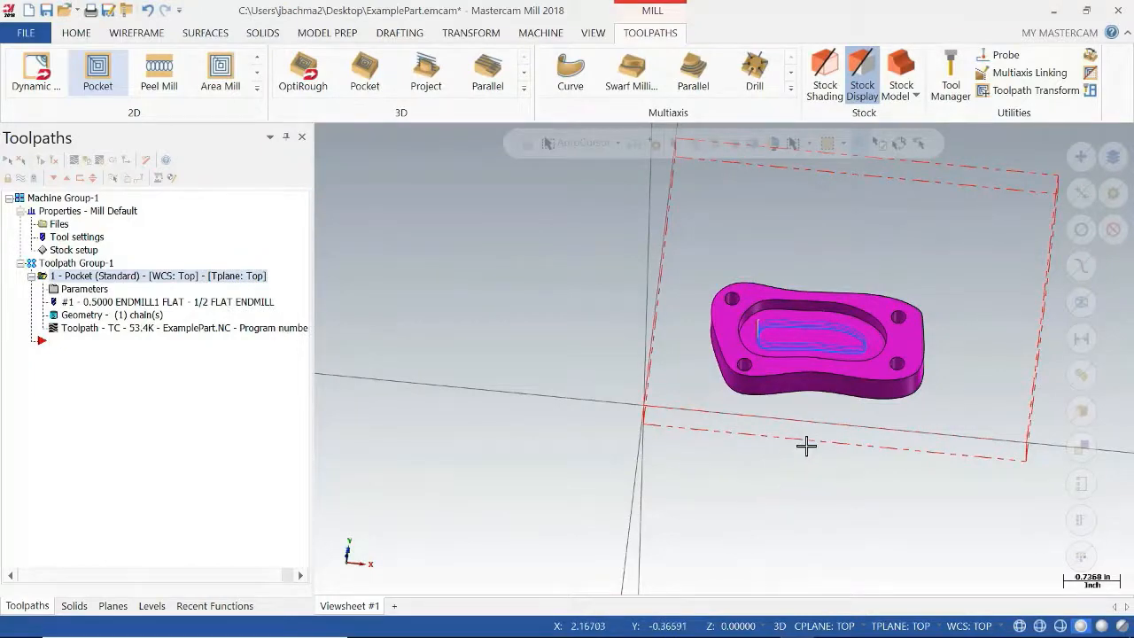
Step: Save the part with its pocket toolpath as ExamplePart.emcam on the Desktop
middle_click_drag(806, 446, 789, 425)
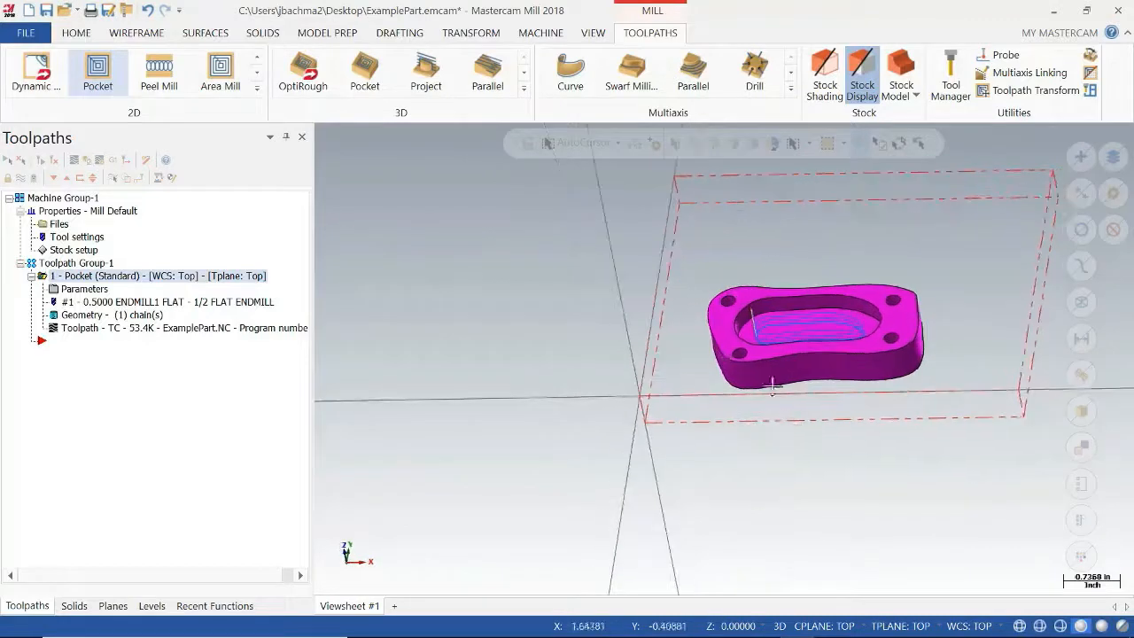
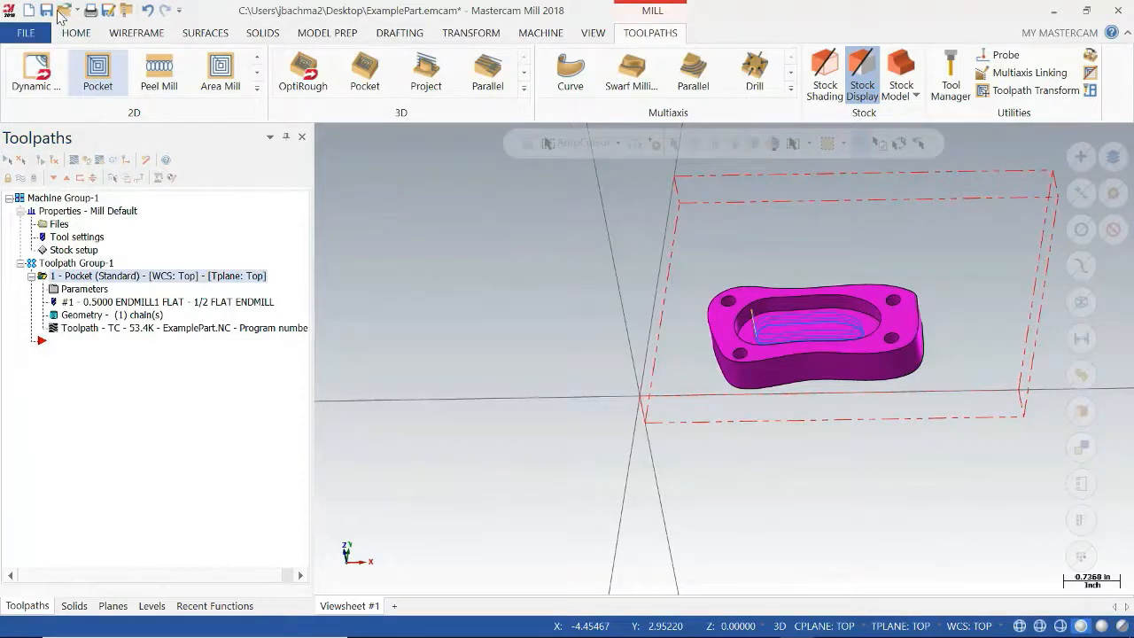
left_click(47, 13)
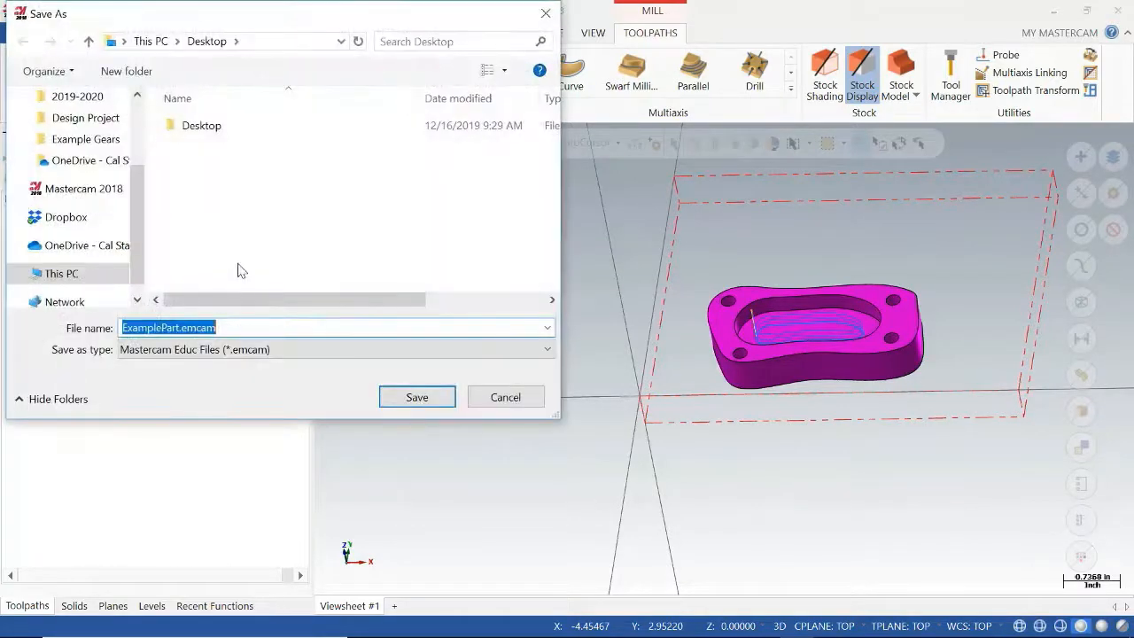
left_click(416, 396)
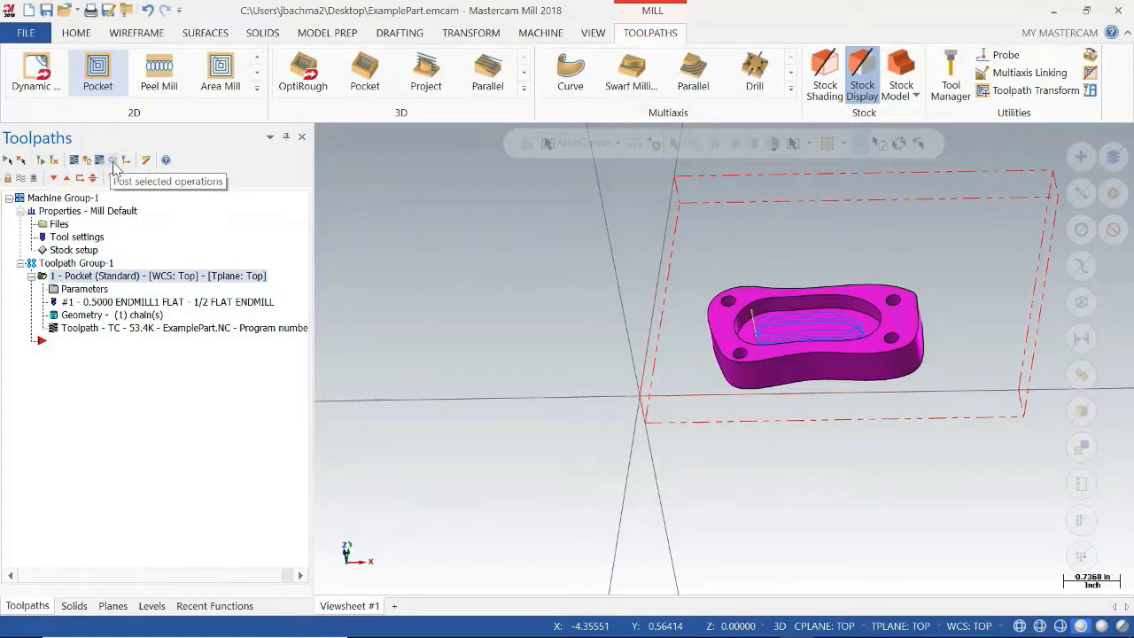
Step: Verify the selected pocket operation in a maximized Mastercam Simulator window and widen the move list to show its full values
left_click(20, 178)
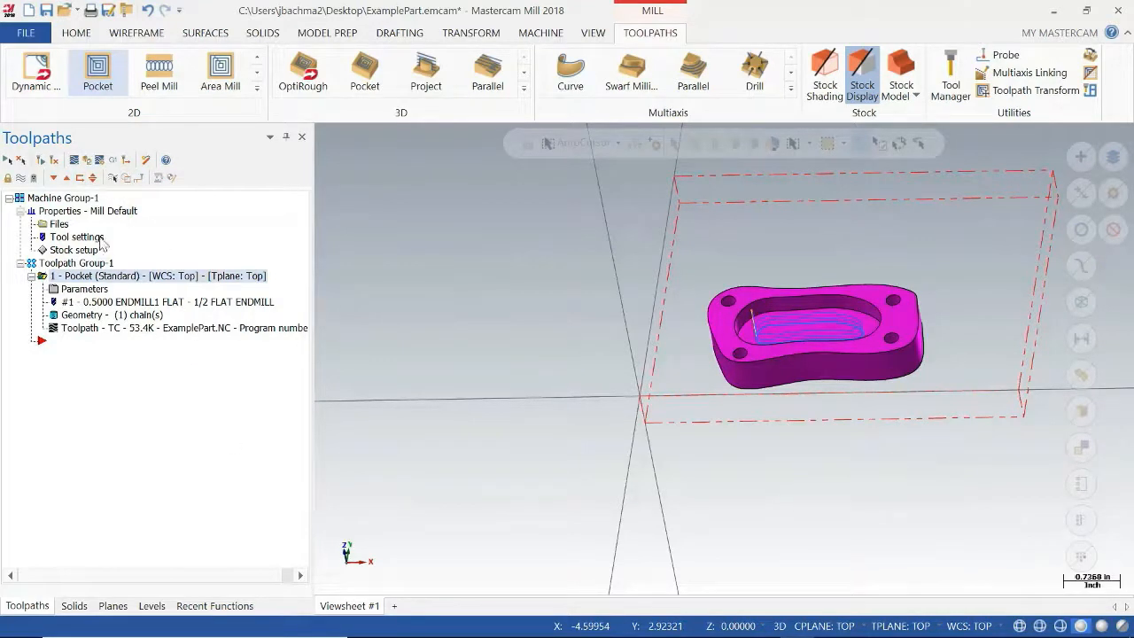
left_click(87, 161)
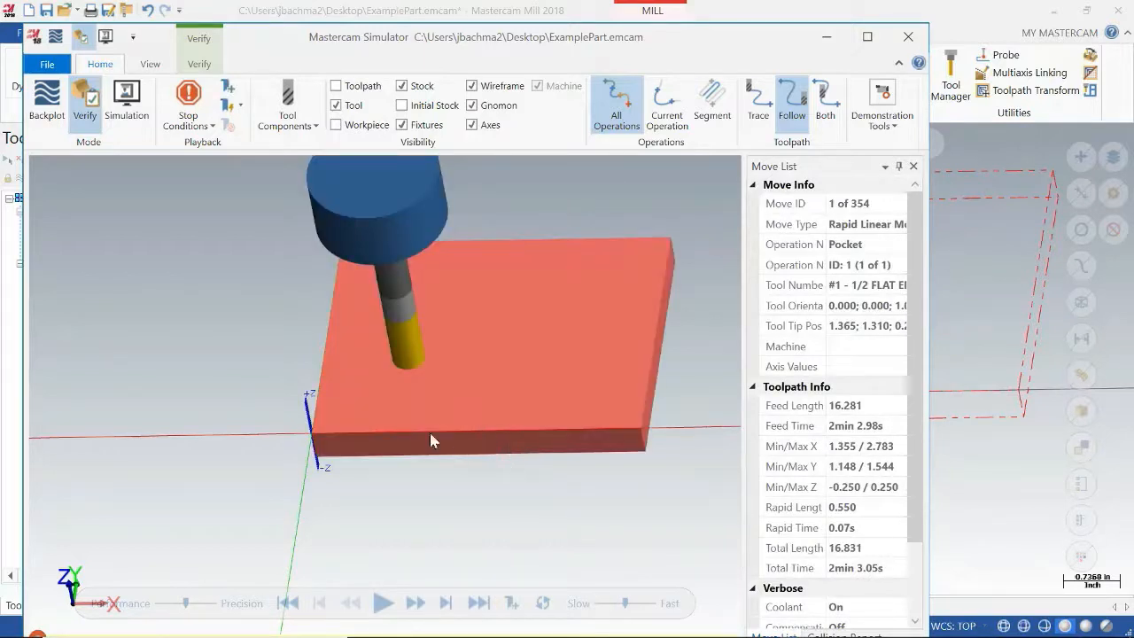
middle_click_drag(521, 500, 532, 469)
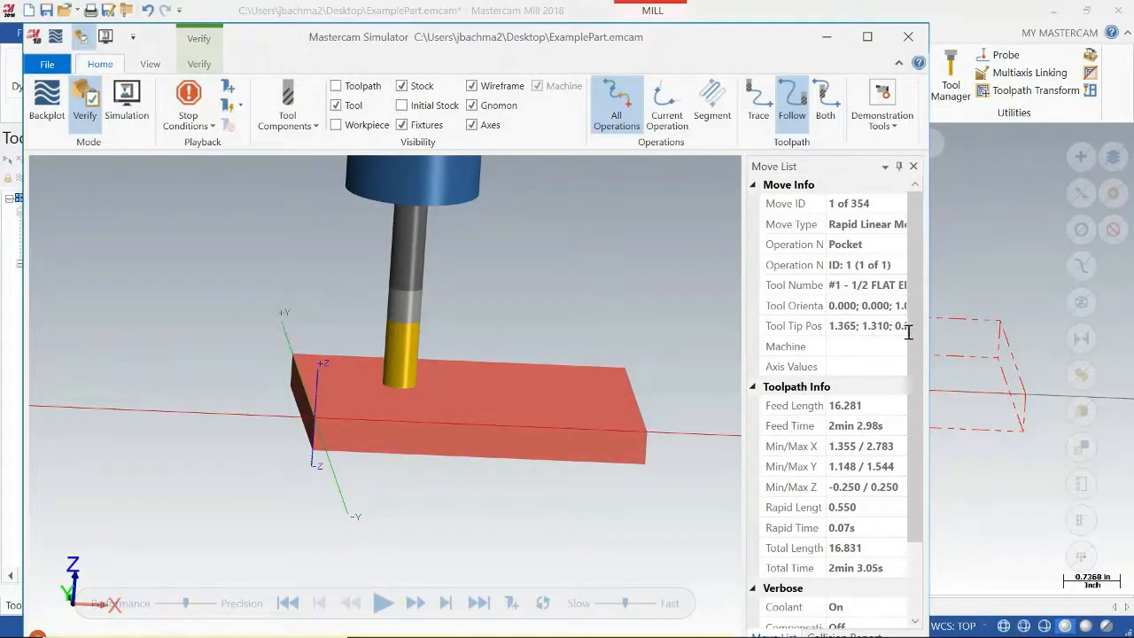
left_click(867, 36)
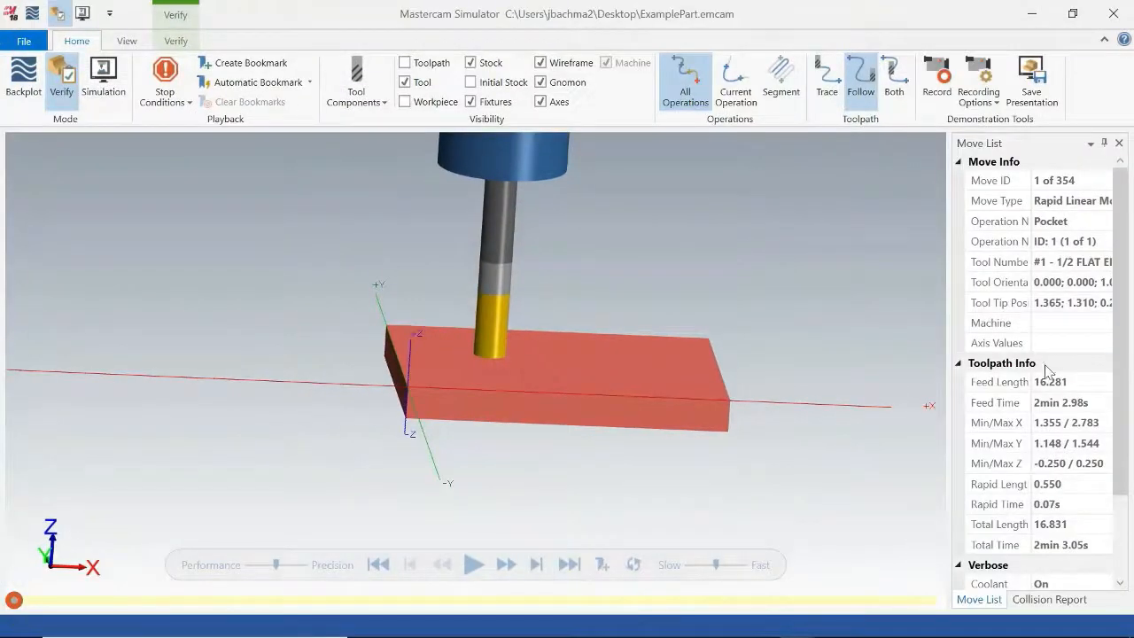
left_click_drag(948, 337, 872, 338)
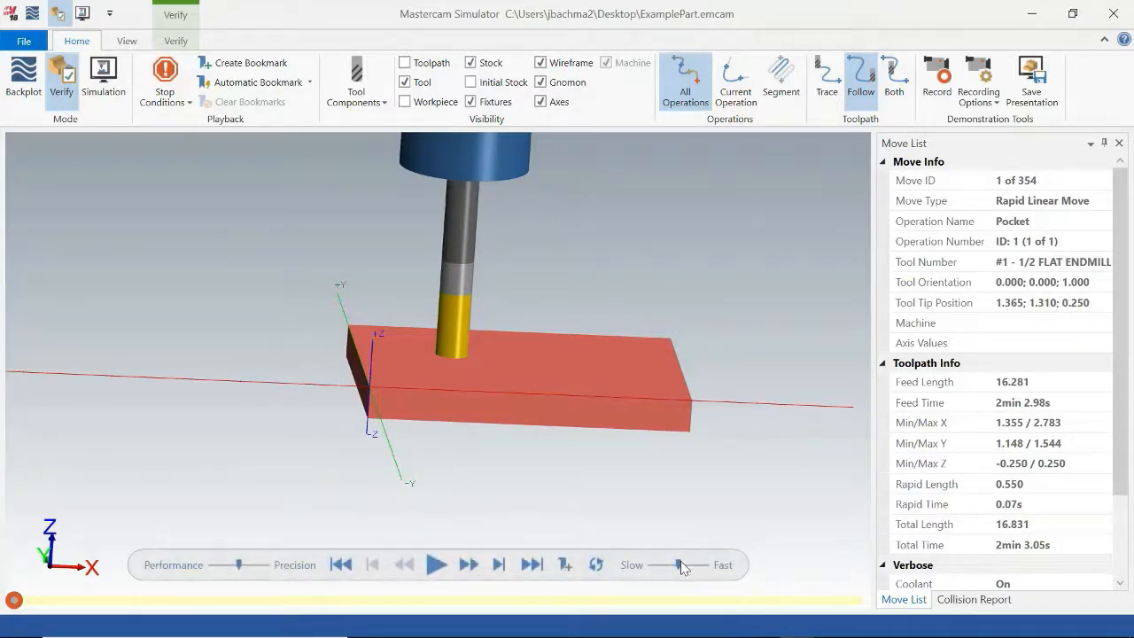
Step: Set playback to slow with the quality slider at full performance, and stop on operation change, tool change and collision
left_click_drag(680, 565, 661, 564)
left_click_drag(239, 564, 204, 566)
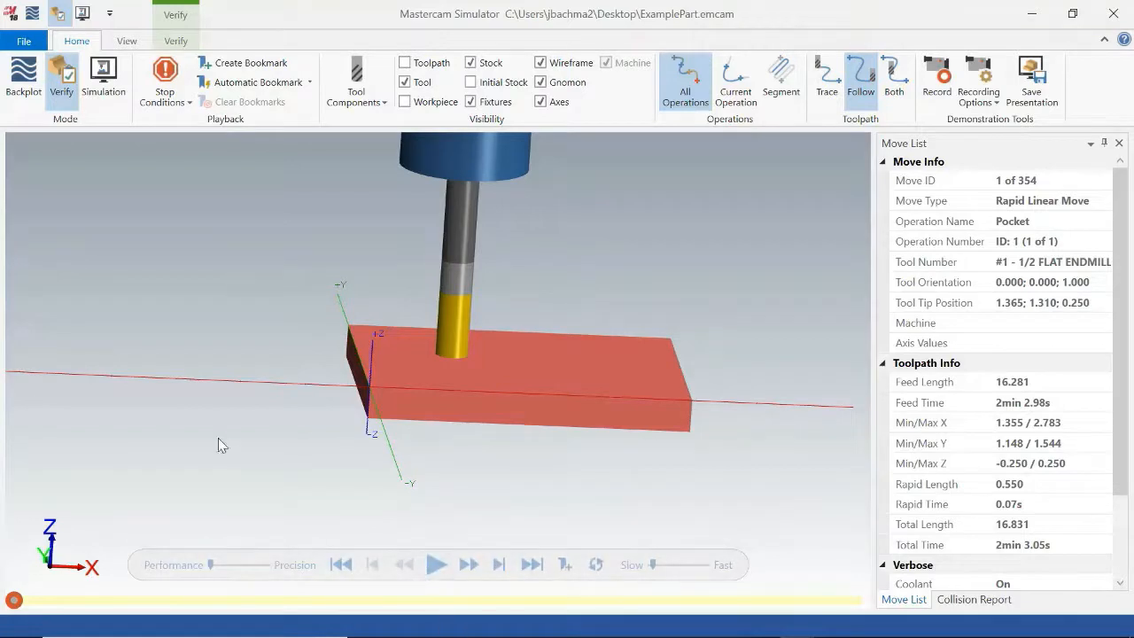
left_click(181, 104)
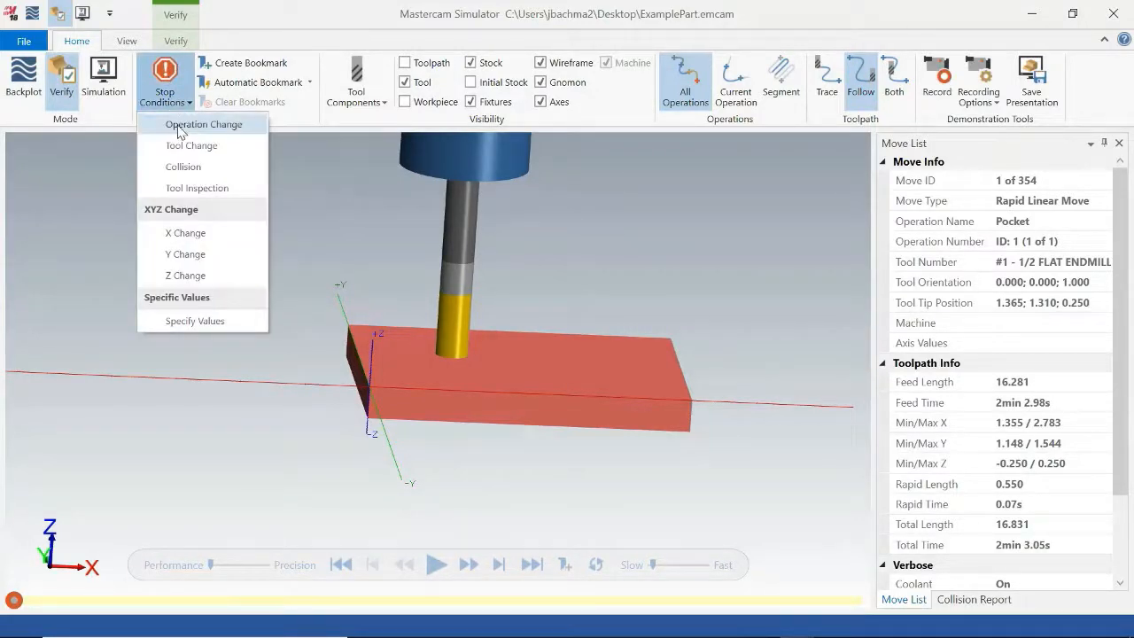
left_click(180, 128)
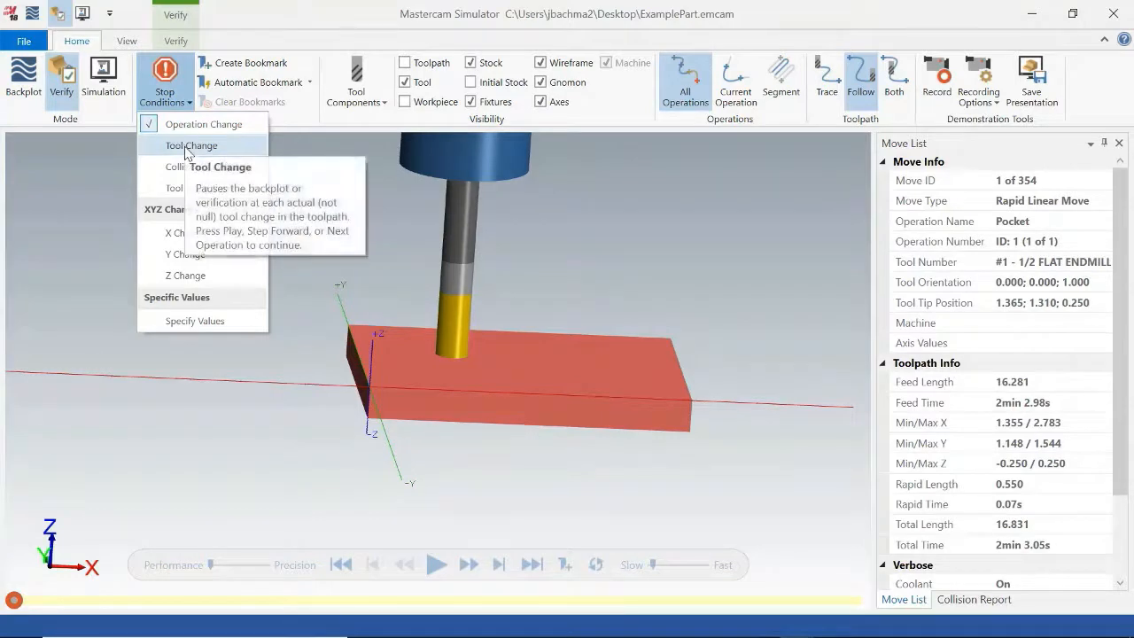
left_click(187, 150)
left_click(196, 171)
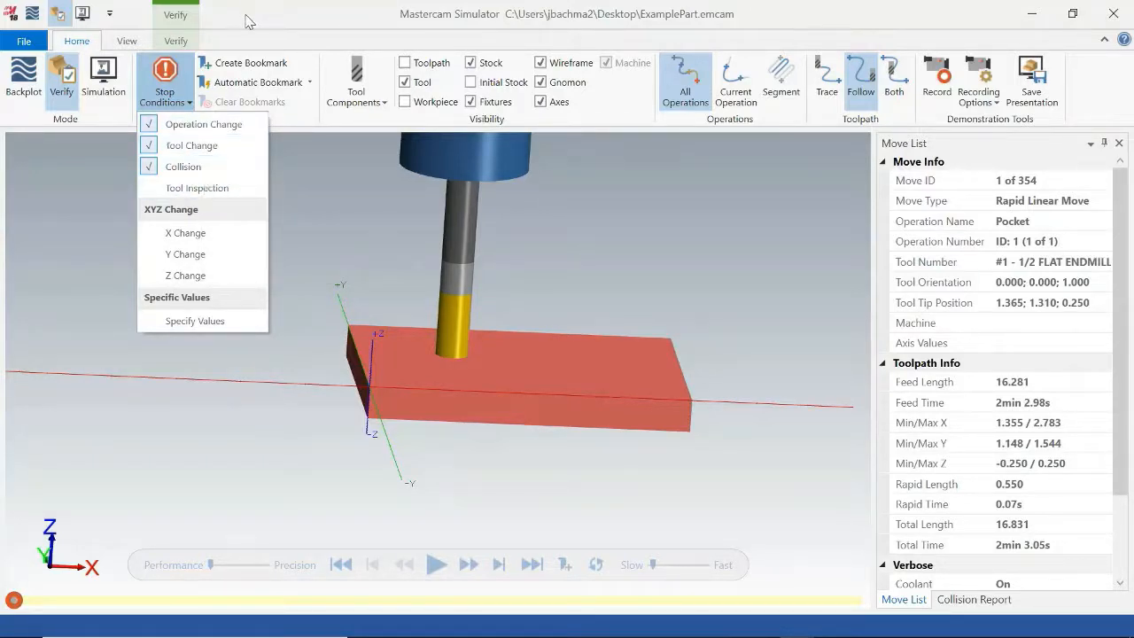
left_click(284, 19)
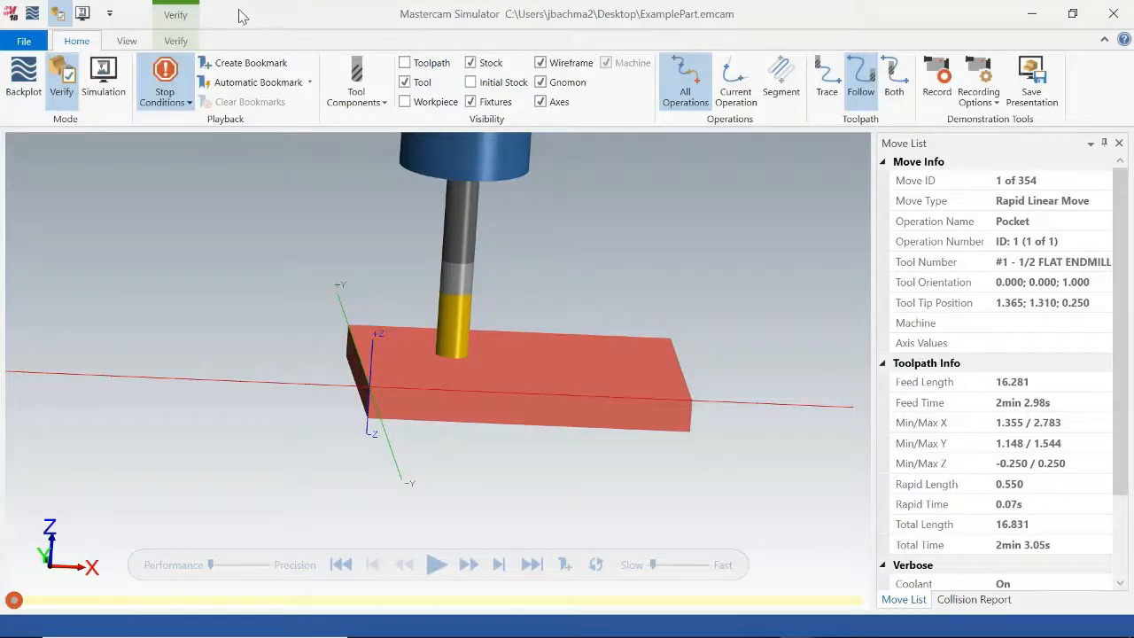
Step: Enable all collision checking in the simulator's general options: tool, stock and machine against fixture and machine, plus tool against workpiece
left_click(127, 40)
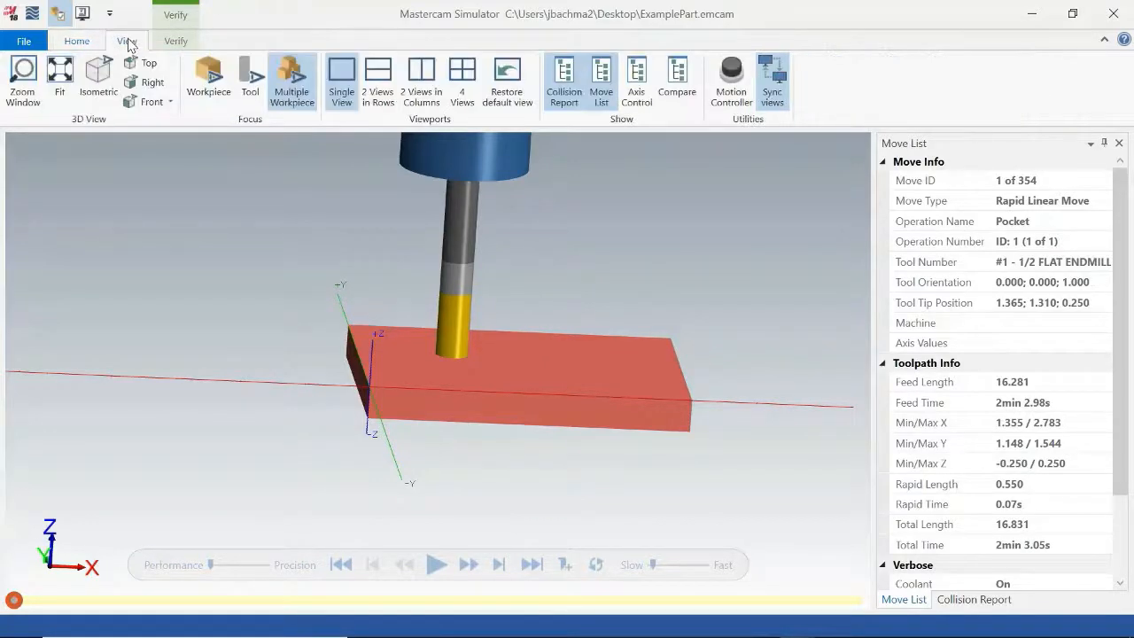
left_click(16, 42)
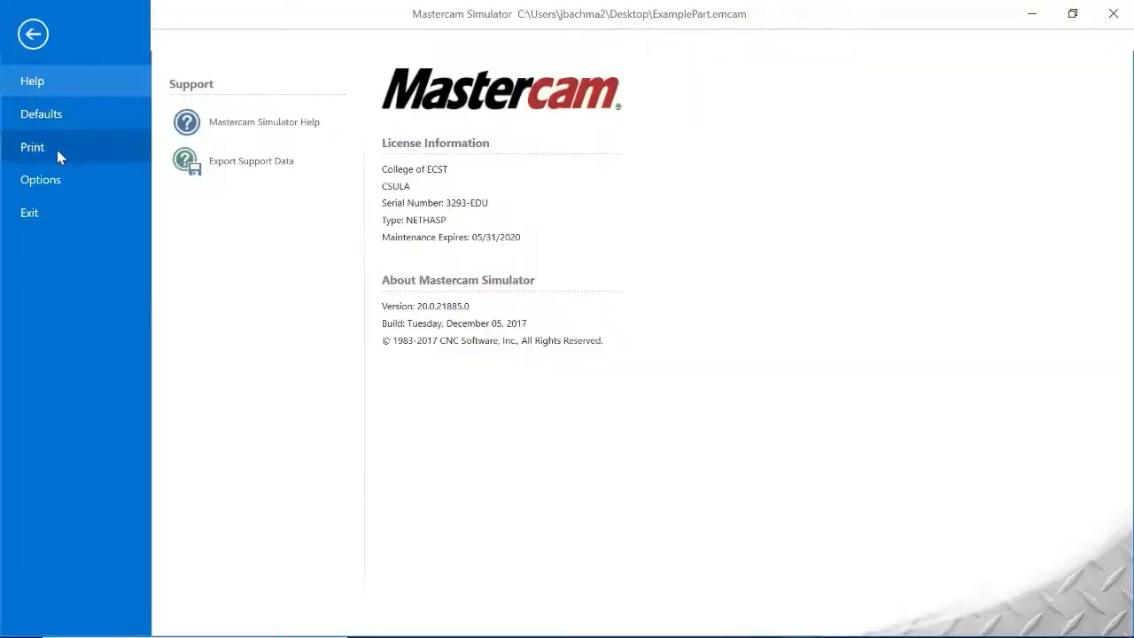
left_click(92, 177)
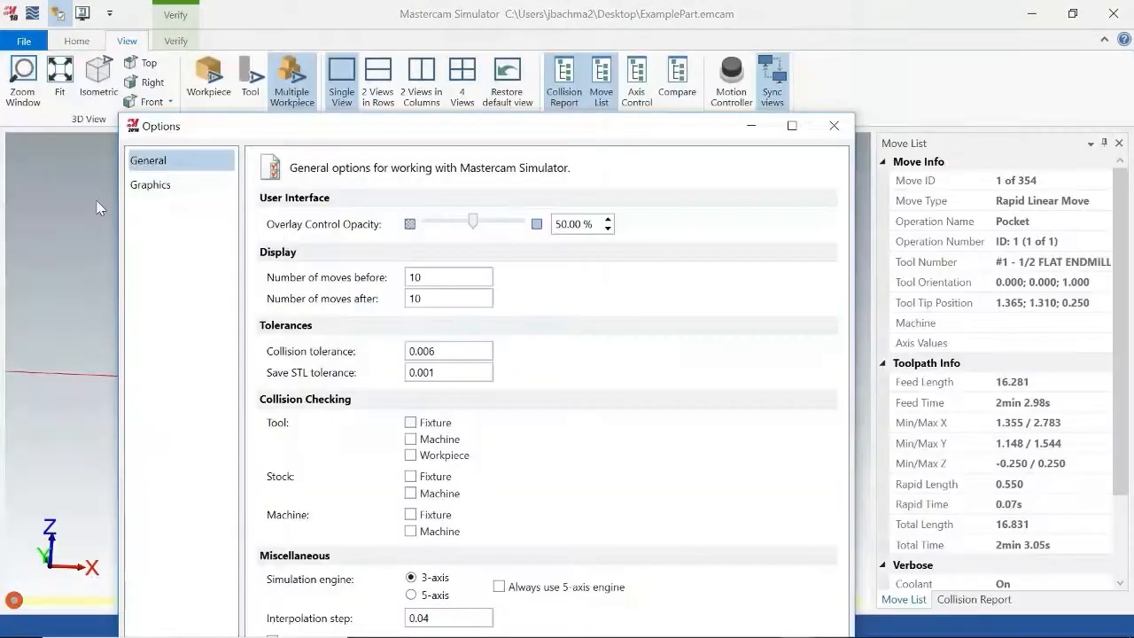
left_click_drag(337, 128, 367, 40)
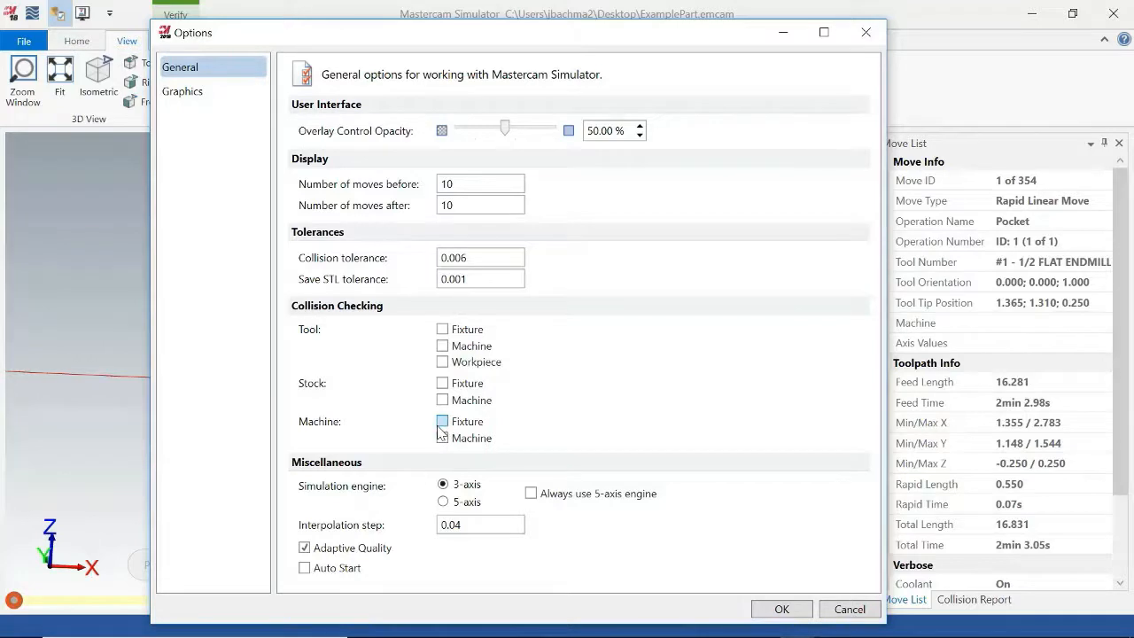
left_click(442, 345)
left_click(442, 362)
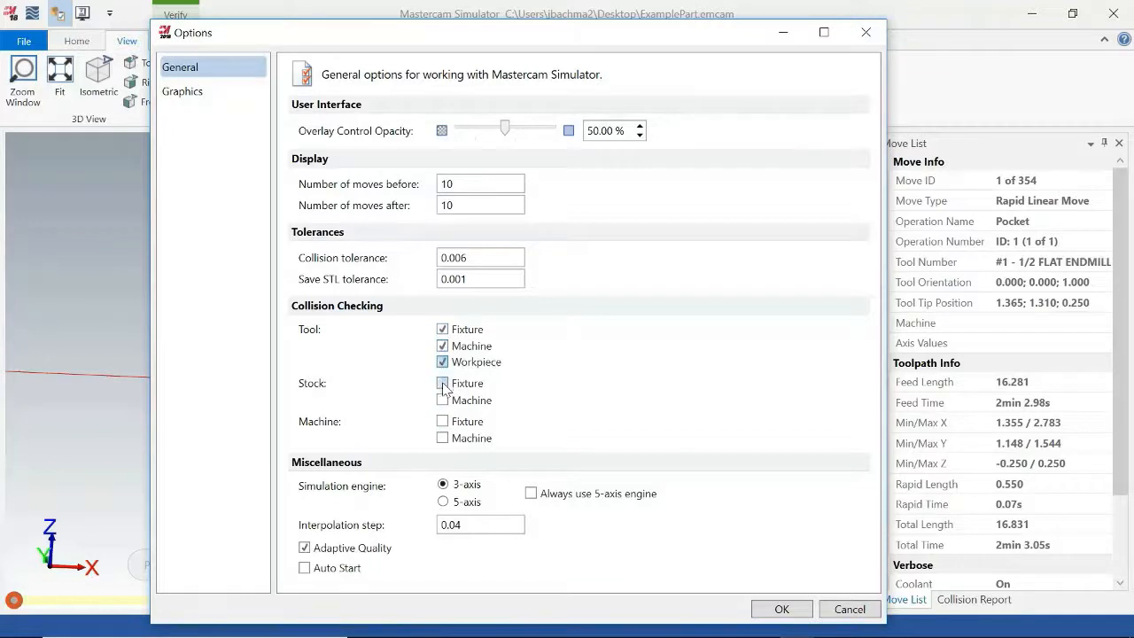
left_click(443, 383)
left_click(443, 401)
left_click(442, 422)
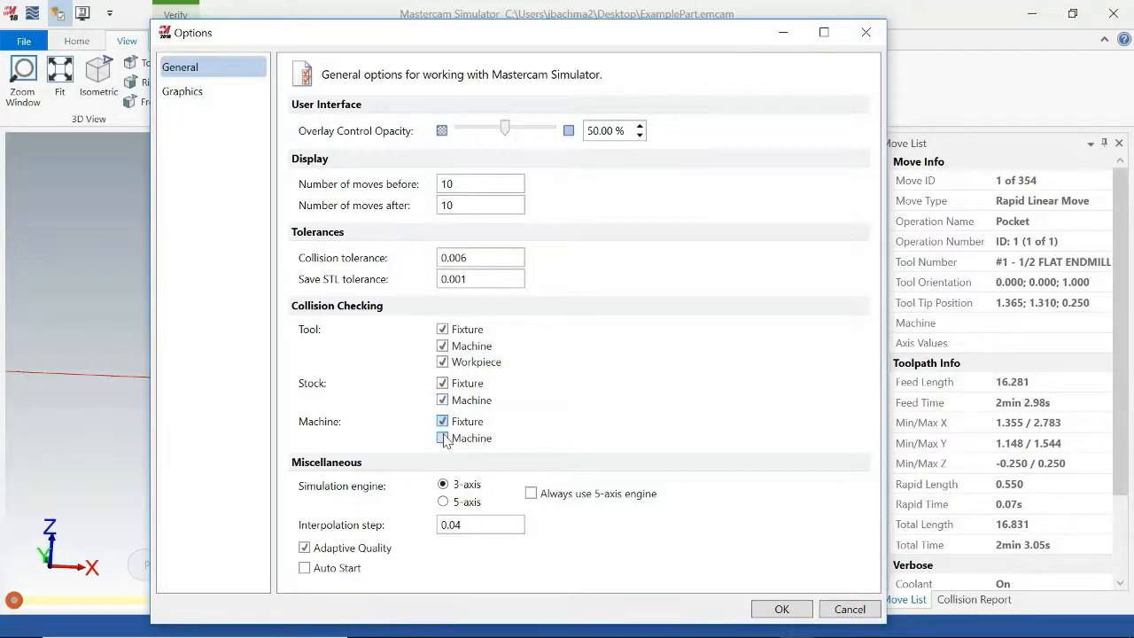
left_click(442, 438)
left_click_drag(521, 43, 518, 29)
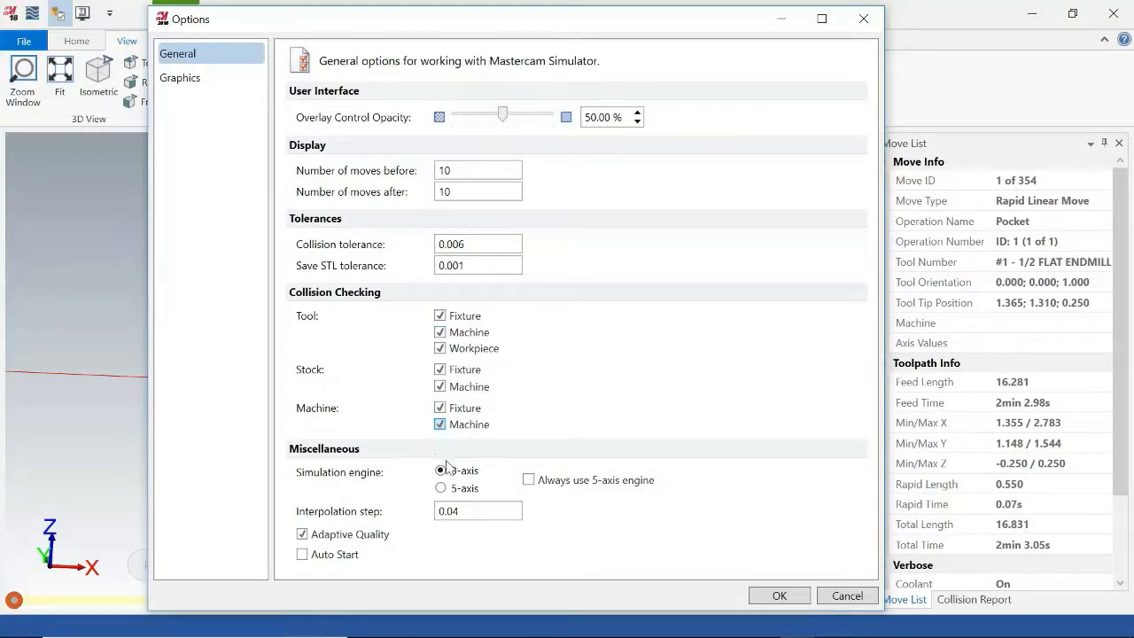
Step: View the graphics options, accept them and save the settings to MastercamSimulatorDefaults.xml, replacing the existing file
left_click(211, 81)
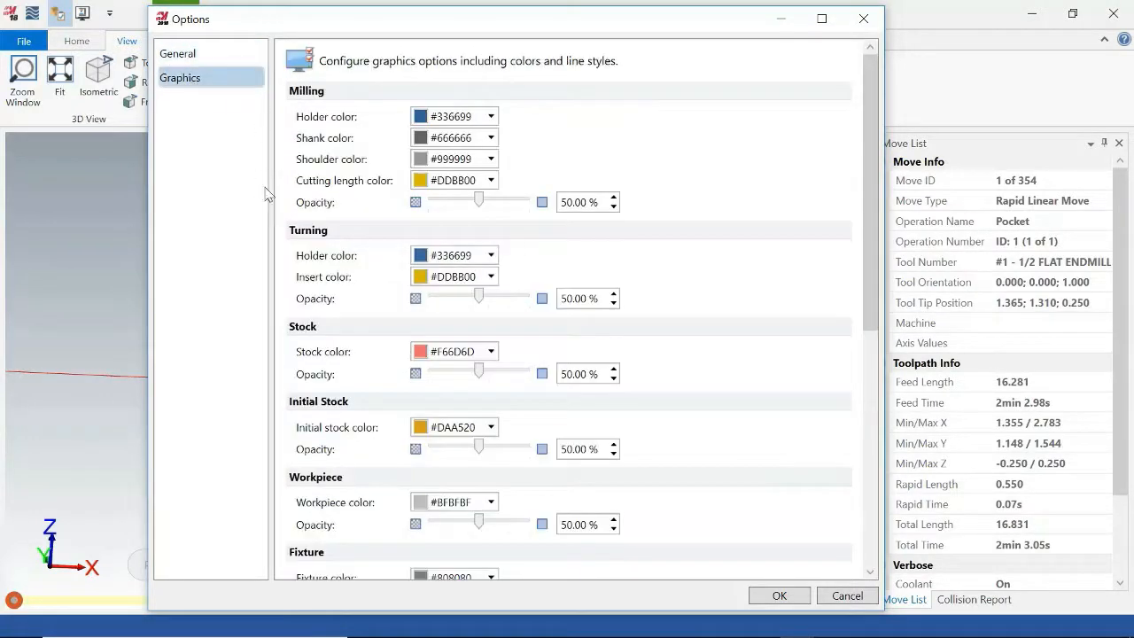
left_click(780, 596)
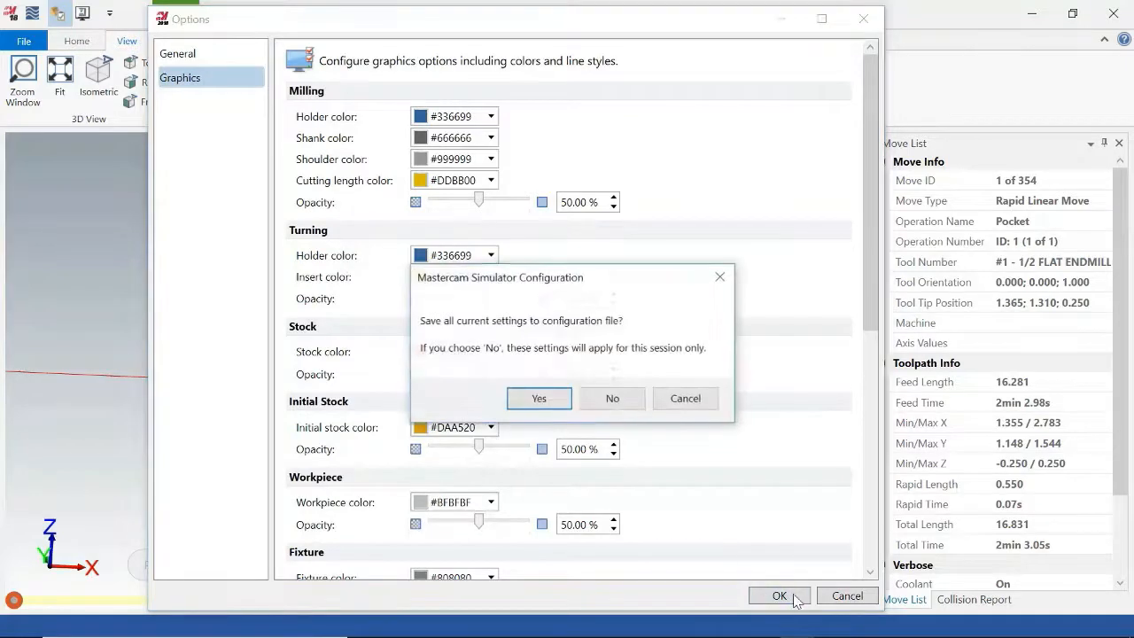
left_click(548, 401)
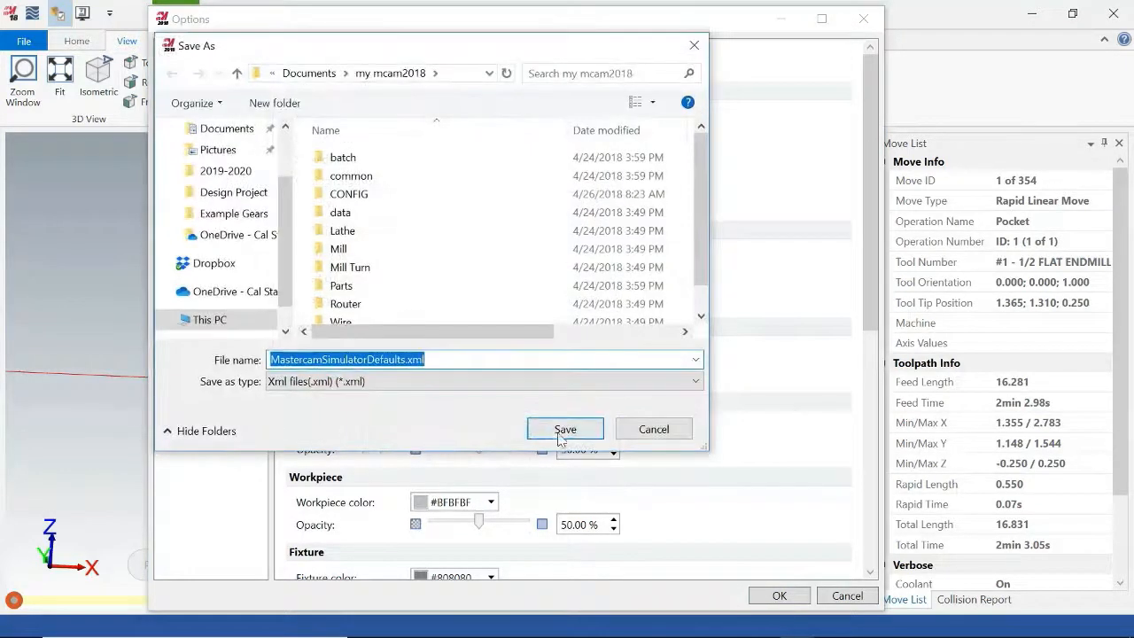
left_click(564, 428)
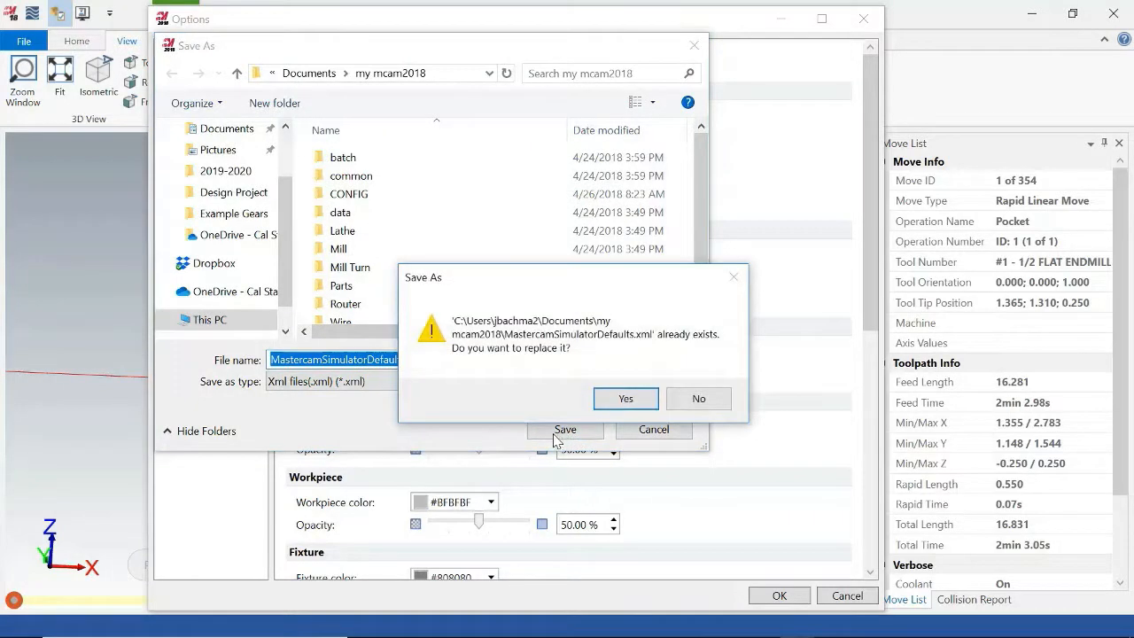
left_click(630, 400)
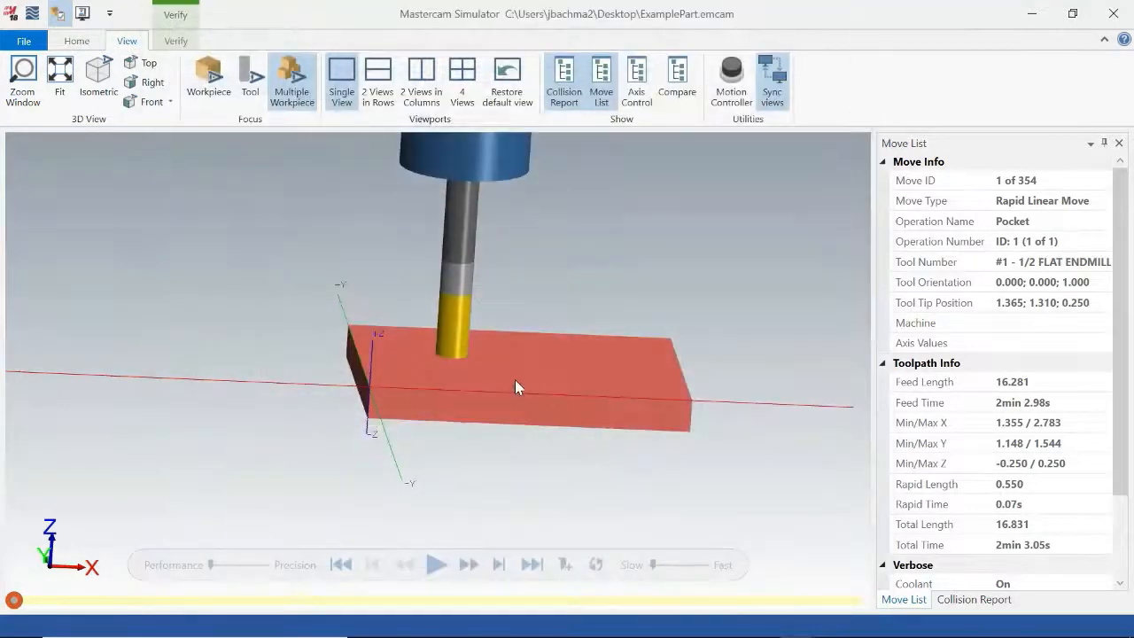
Step: Add the shank and shoulder to the milling collision checks for verification
mouse_move(712, 334)
middle_mouse_down()
mouse_move(719, 301)
mouse_move(724, 335)
mouse_move(713, 336)
mouse_move(726, 332)
middle_mouse_up()
left_click(176, 42)
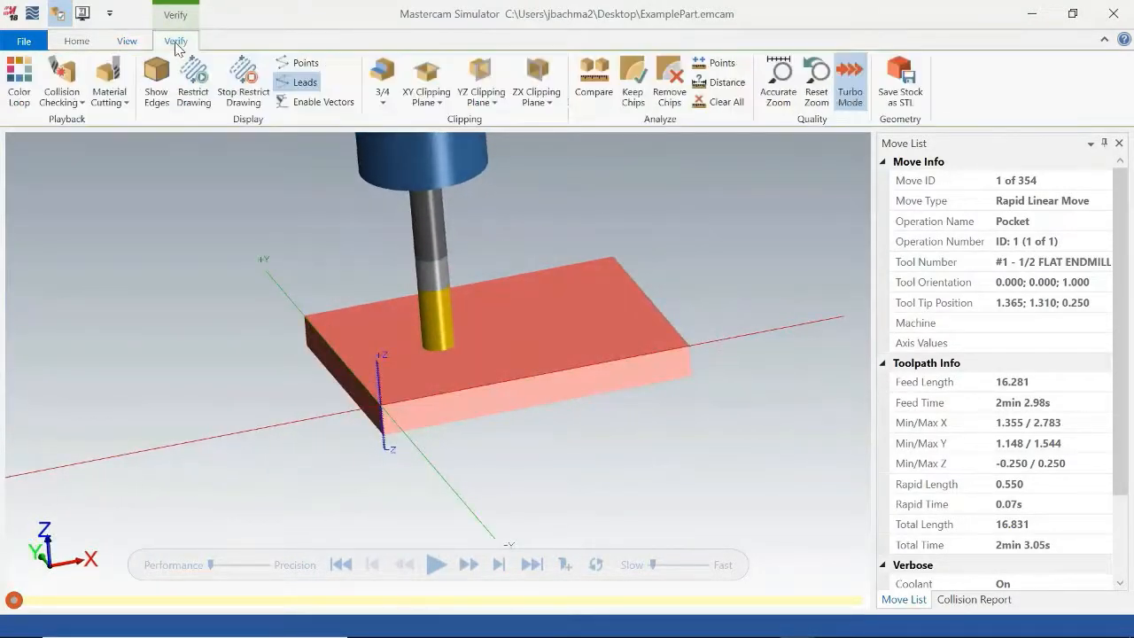
left_click(82, 102)
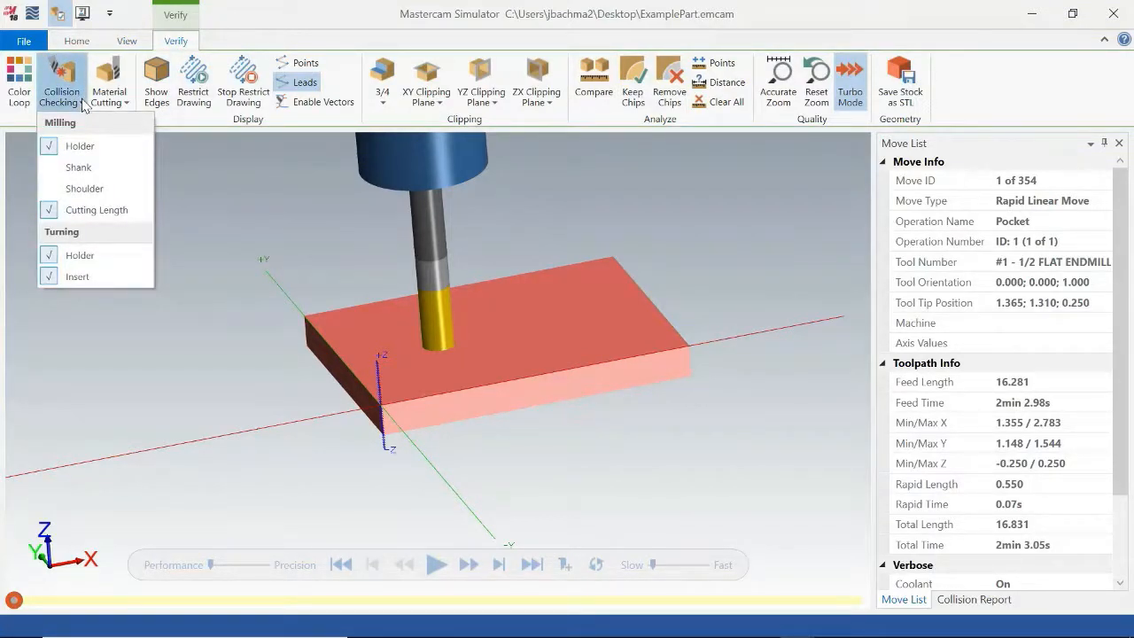
left_click(98, 172)
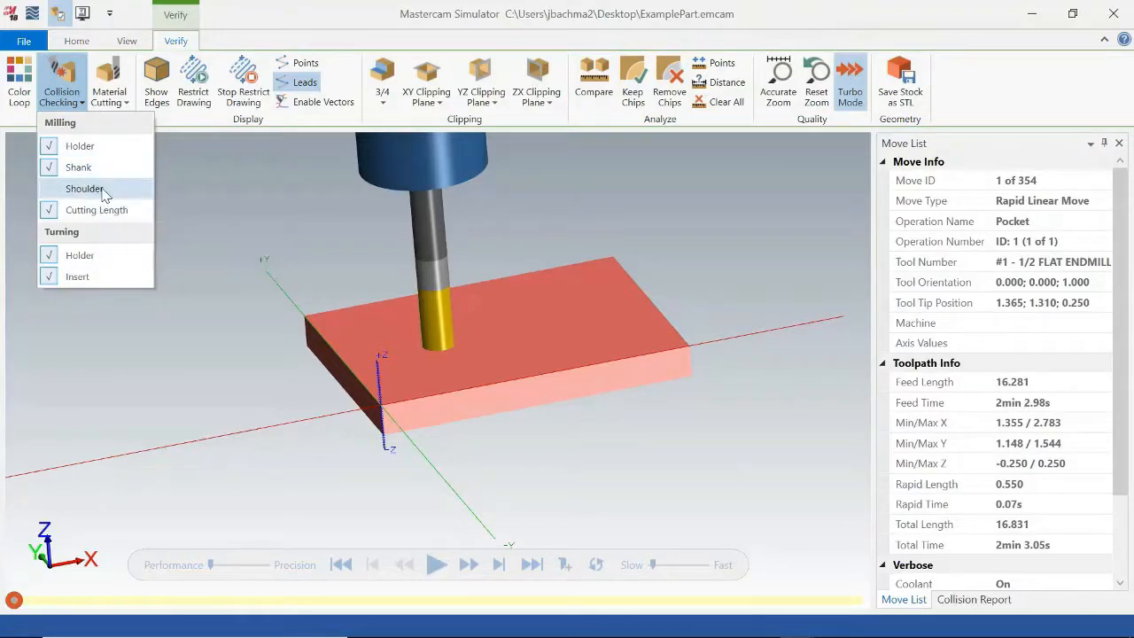
left_click(104, 190)
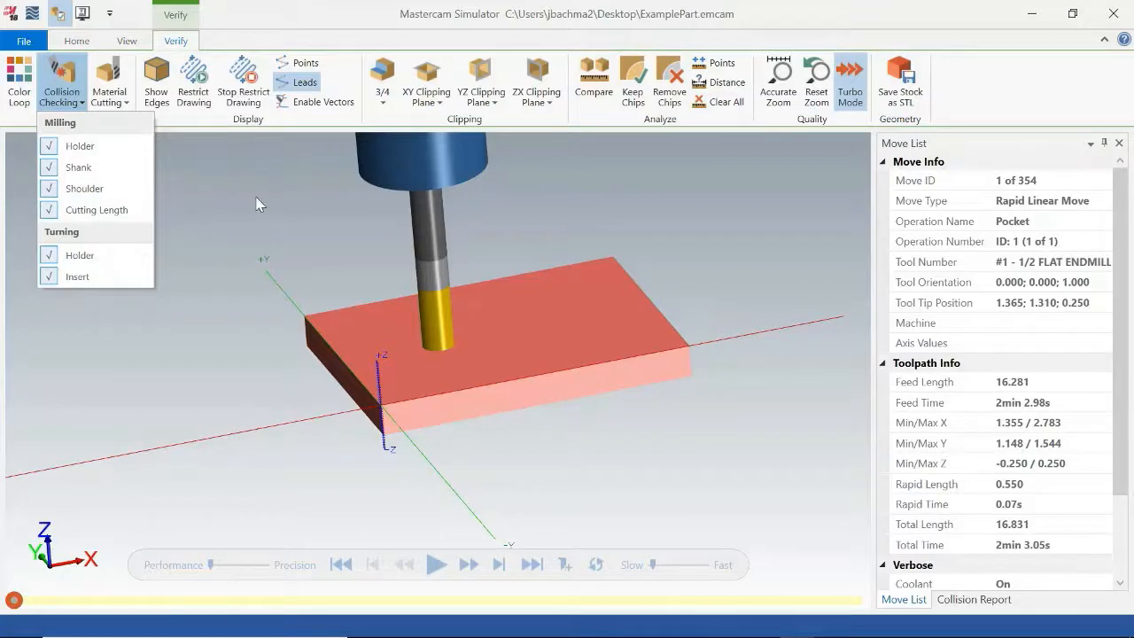
Step: Check the simulator's general options and its milling and turning collision-checking selections
mouse_move(346, 636)
left_click(830, 629)
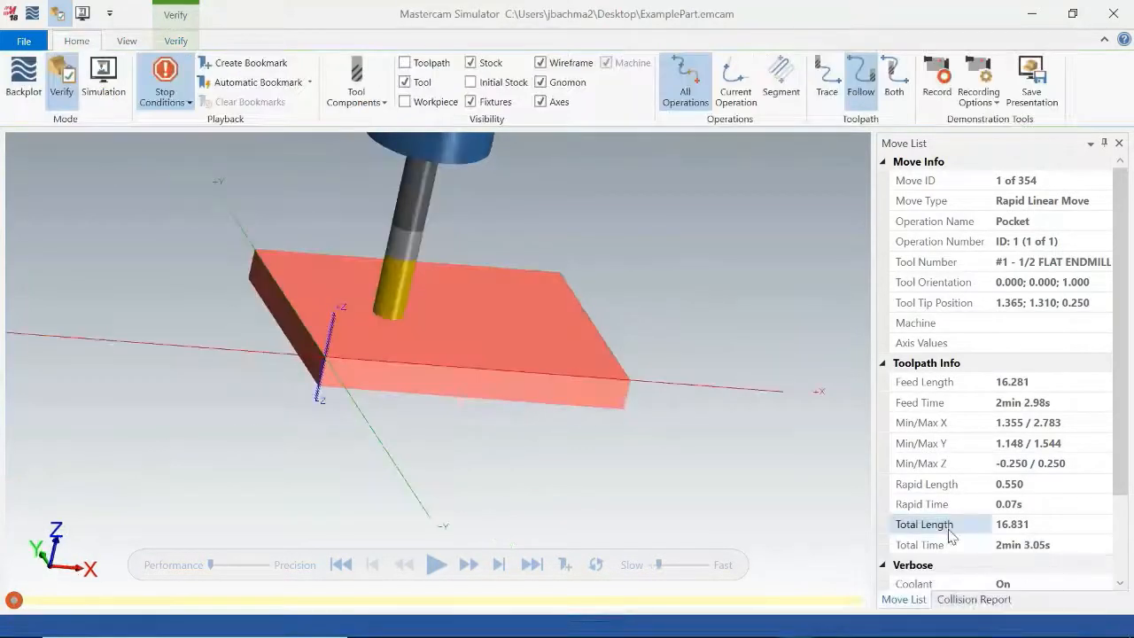
left_click(24, 41)
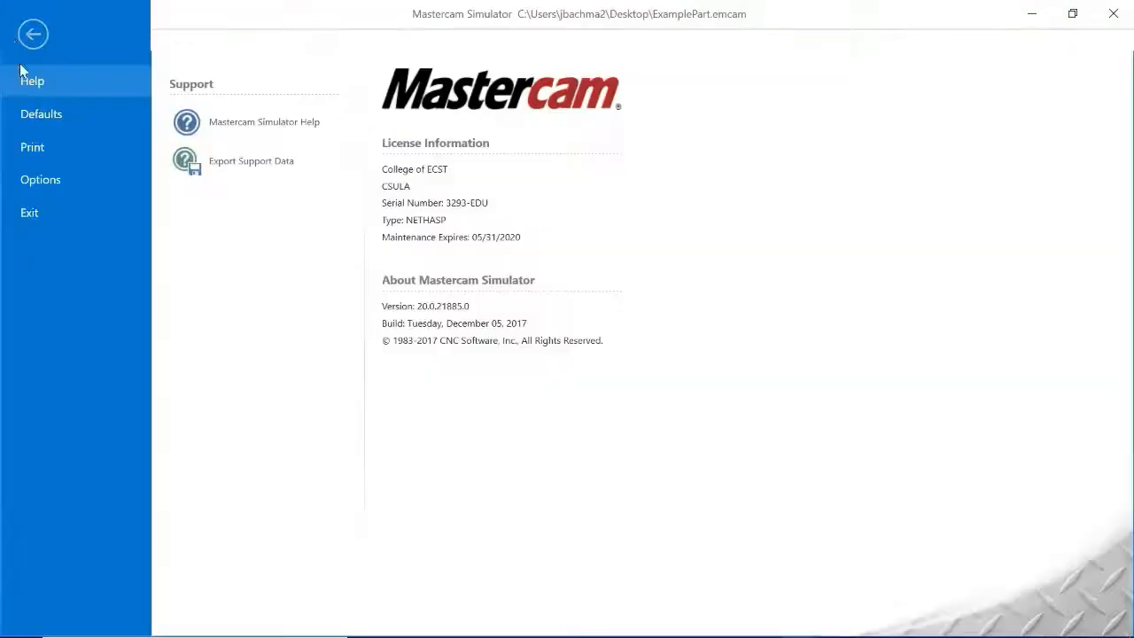
left_click(72, 180)
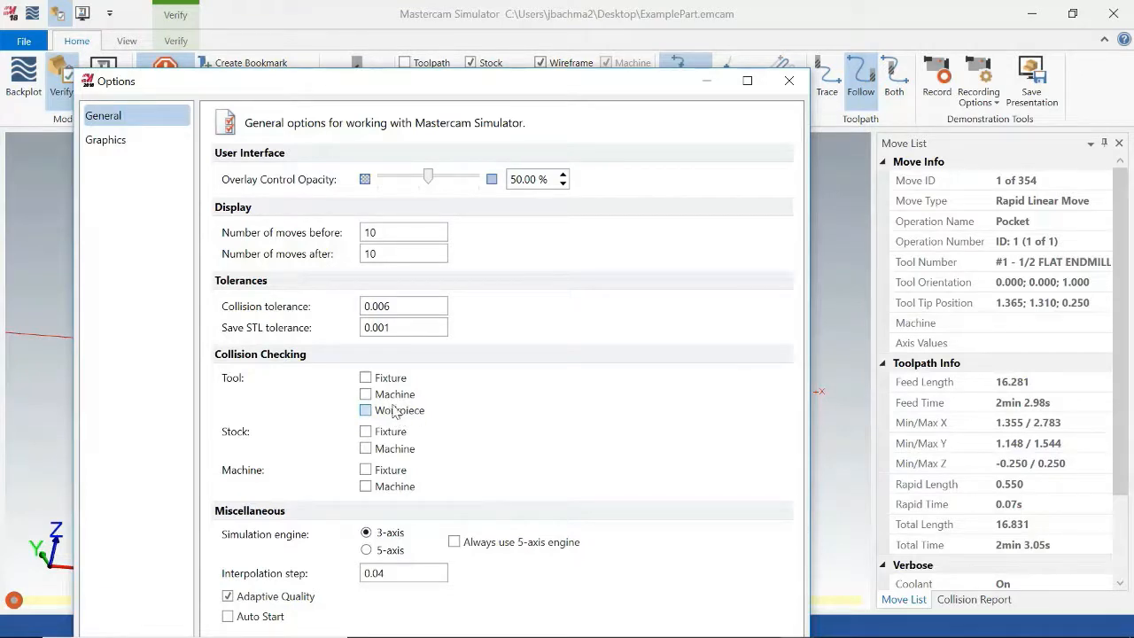
left_click(785, 85)
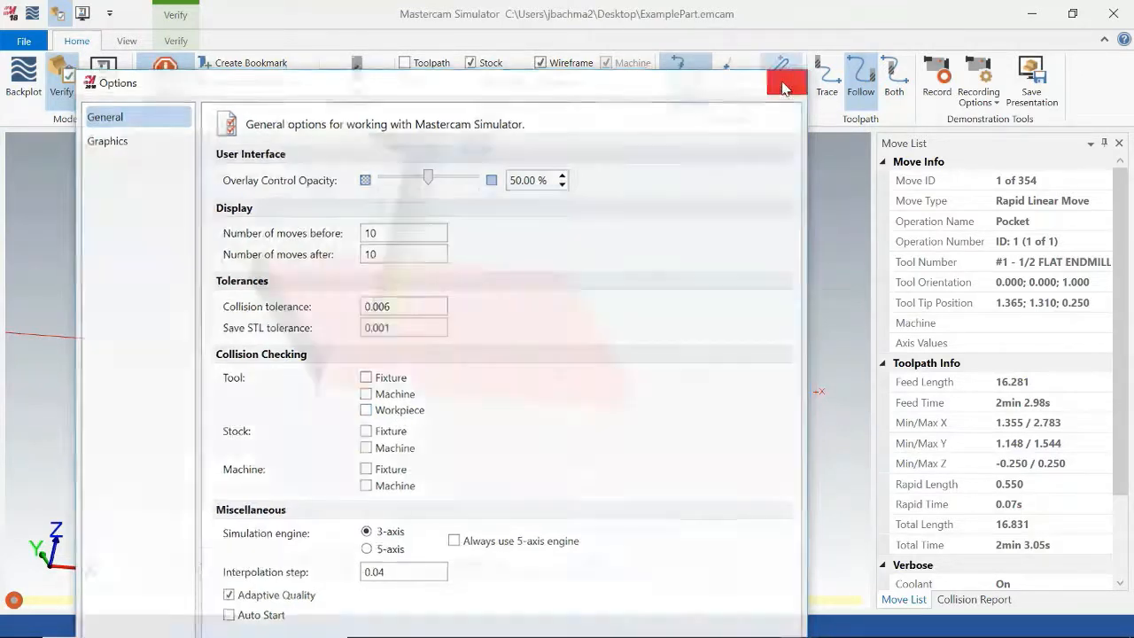
left_click(176, 41)
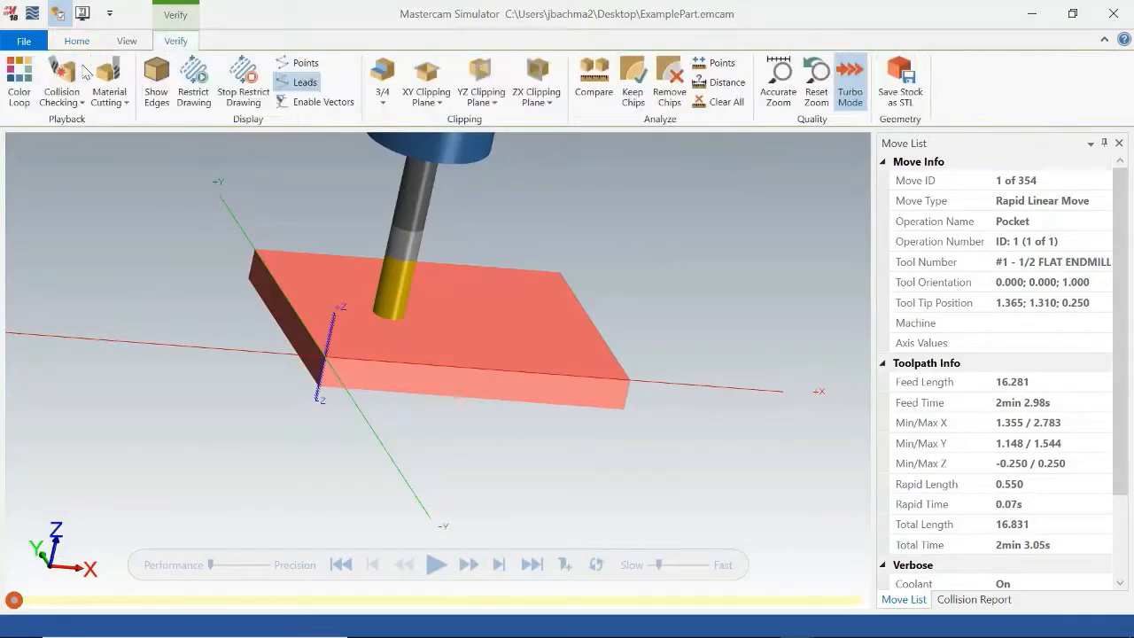
left_click(78, 101)
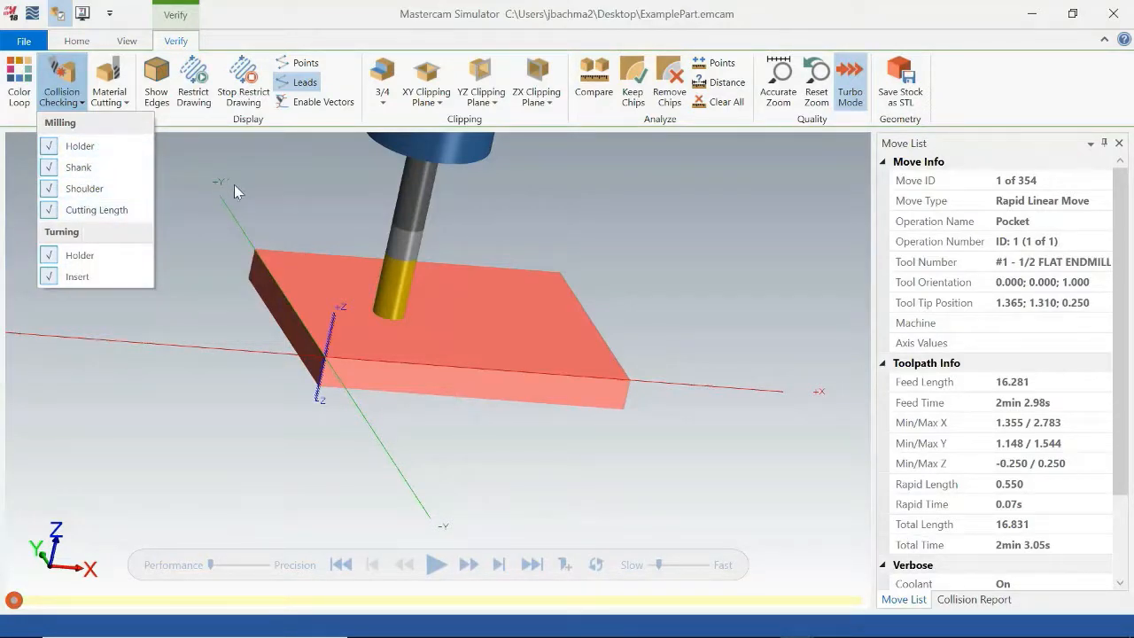
left_click(715, 253)
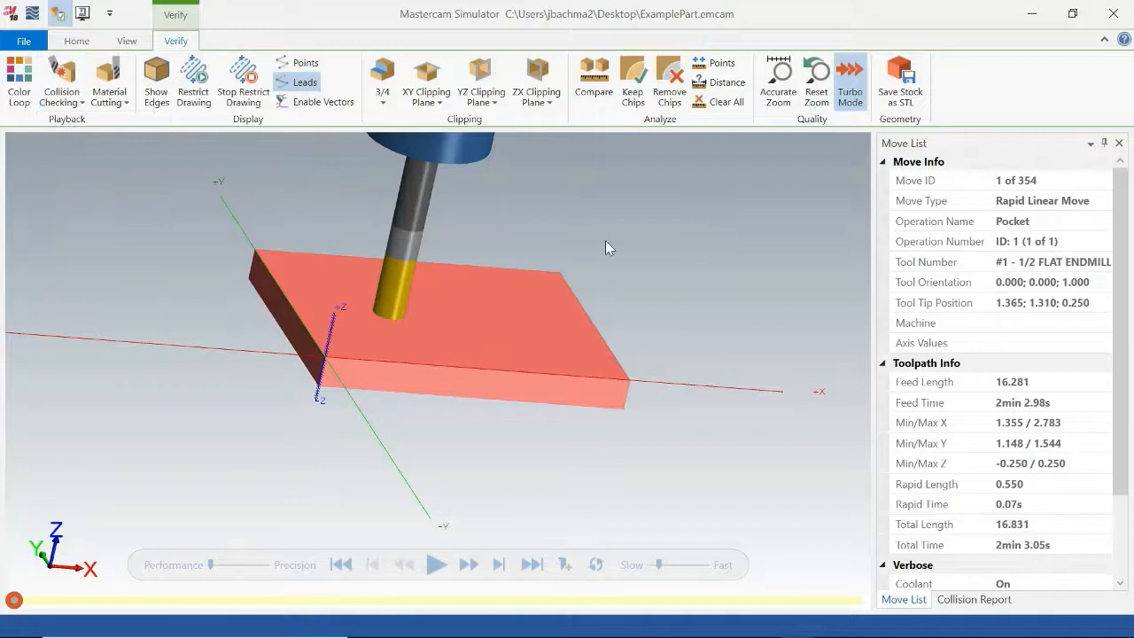
Step: Turn on Color Loop, play the 1/2 flat endmill pocket verification through to the end, and close the simulator
left_click(36, 87)
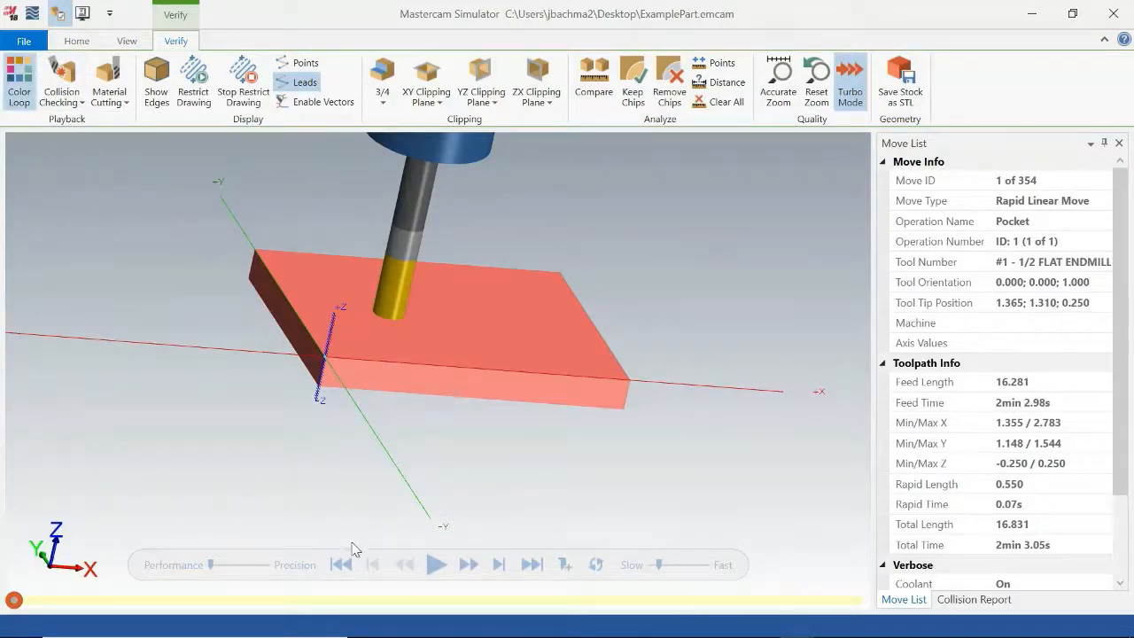
middle_click_drag(531, 446, 634, 408)
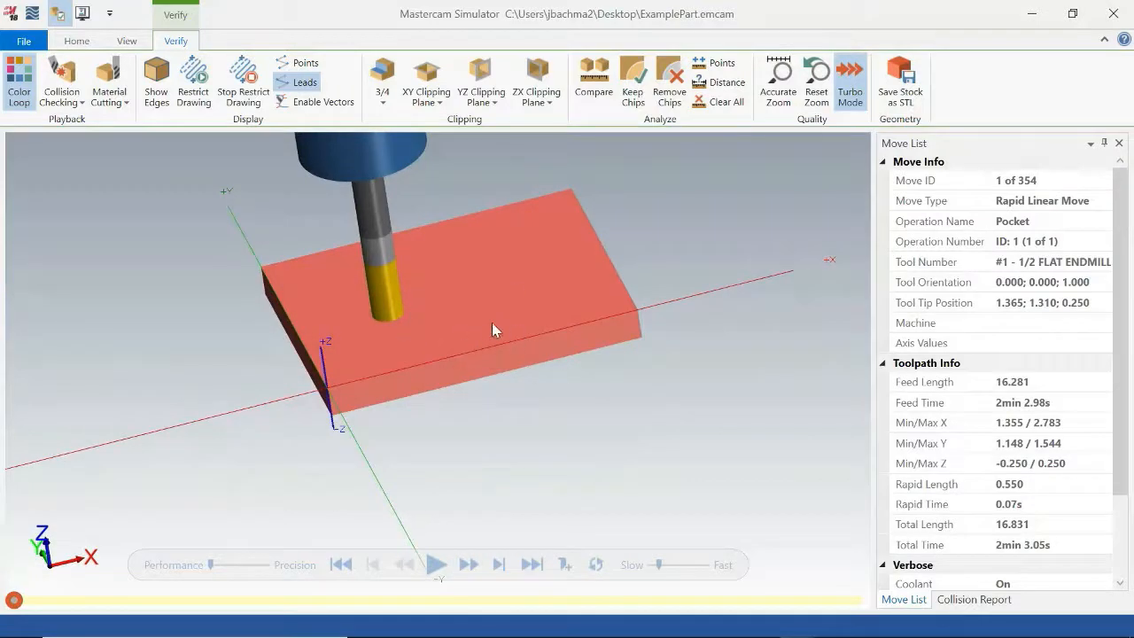
left_click(76, 42)
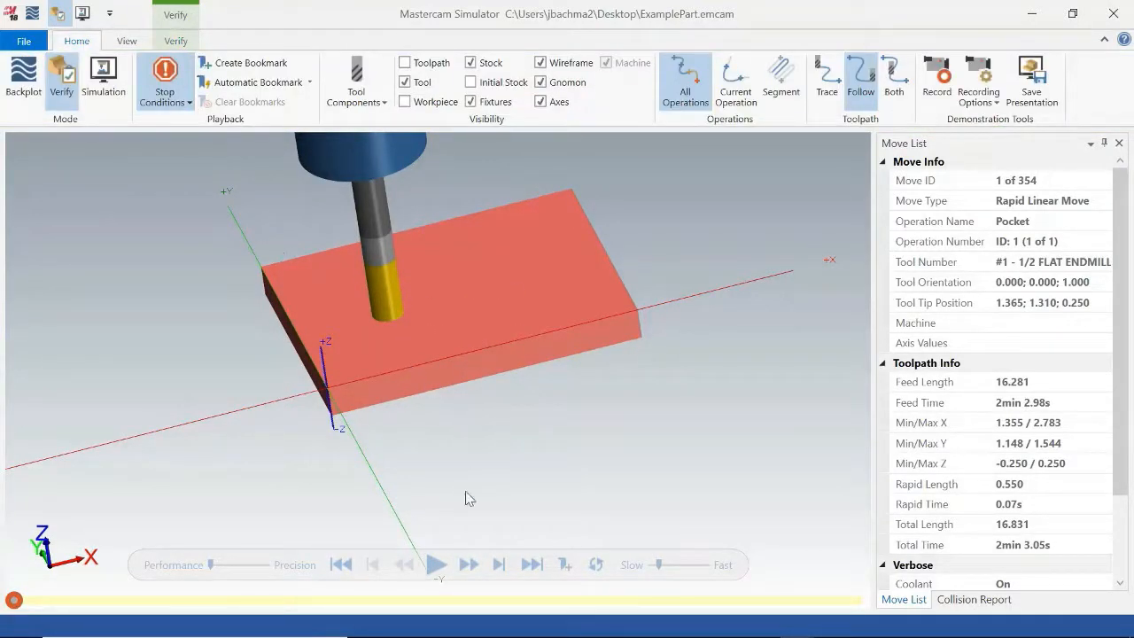
left_click(436, 566)
middle_click_drag(487, 493, 486, 476)
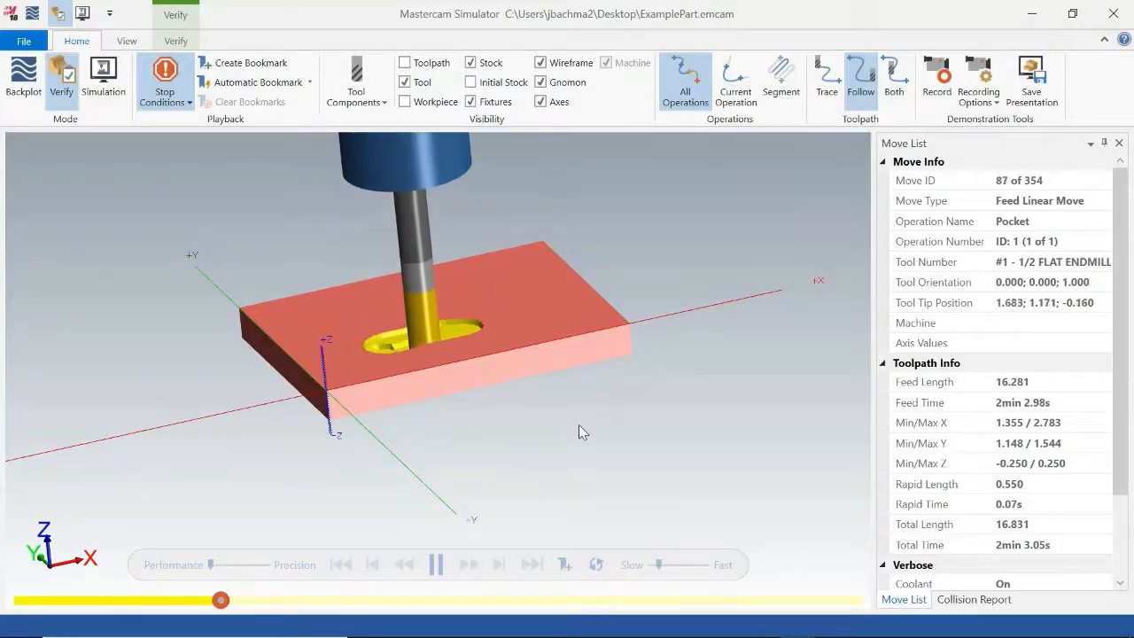
middle_click_drag(579, 425, 578, 437)
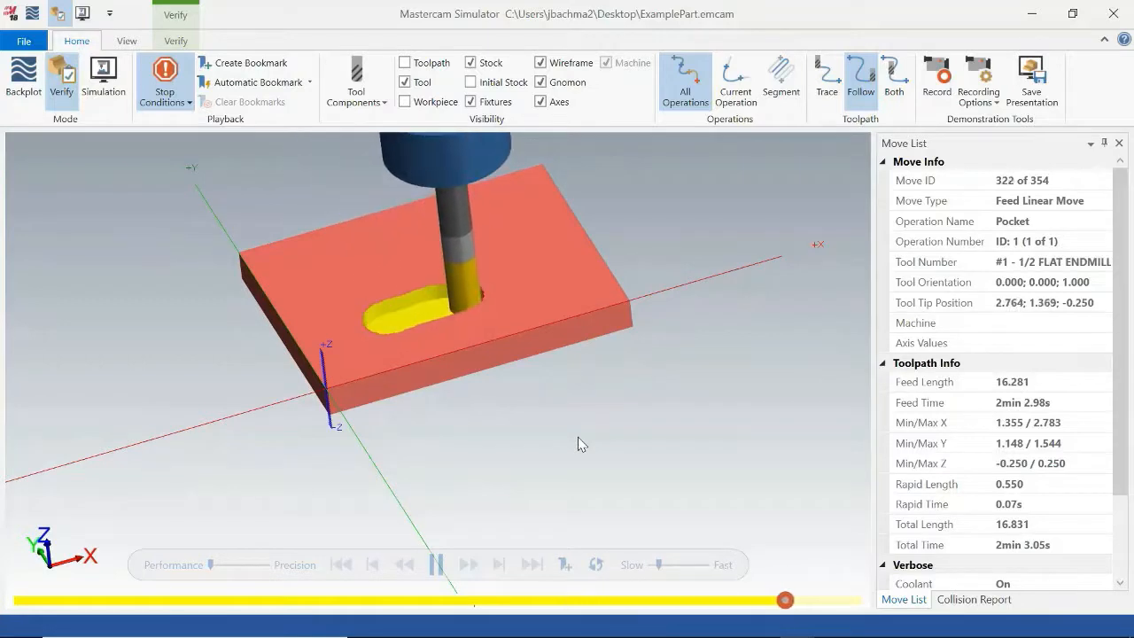
mouse_move(578, 437)
middle_mouse_down()
mouse_move(579, 413)
mouse_move(577, 423)
middle_mouse_up()
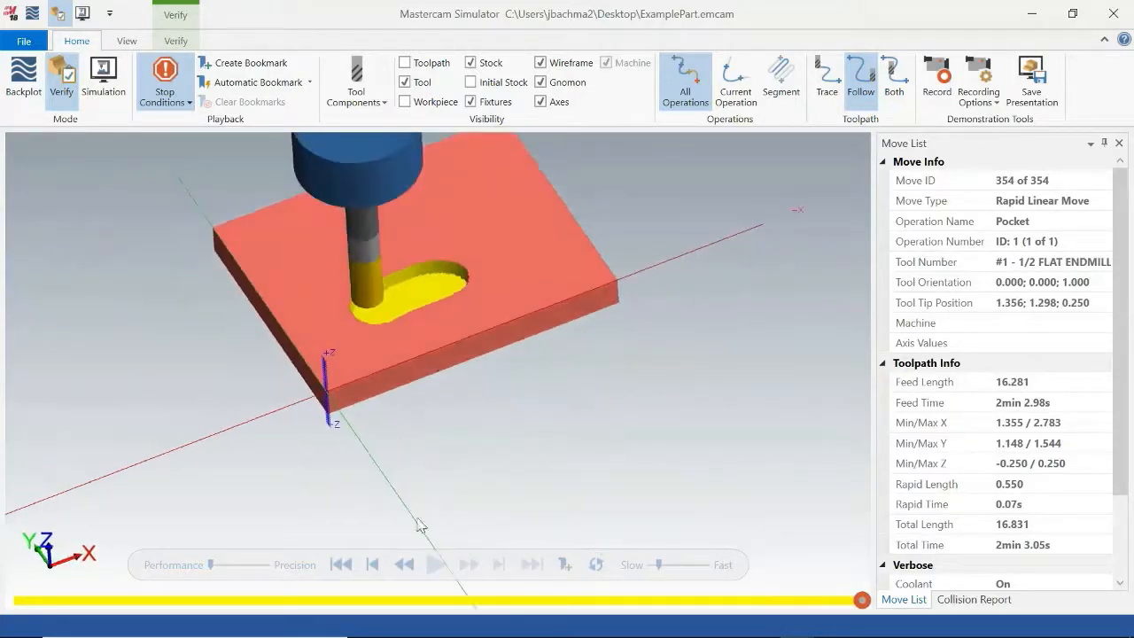
mouse_move(488, 462)
middle_mouse_down()
mouse_move(494, 413)
mouse_move(478, 428)
mouse_move(482, 453)
middle_mouse_up()
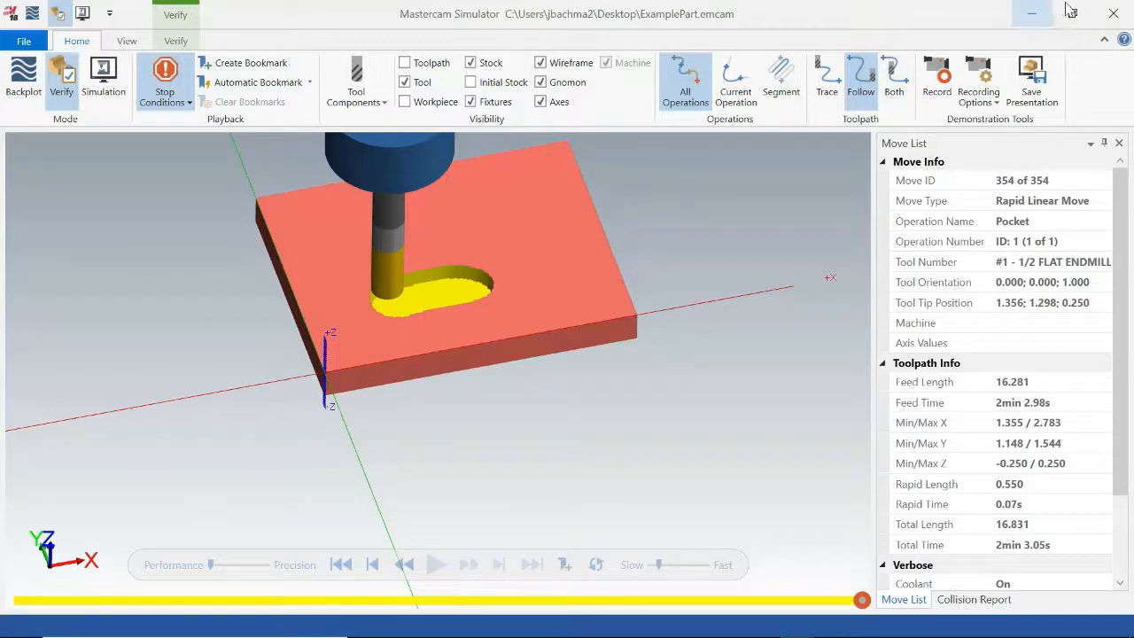
left_click(1113, 13)
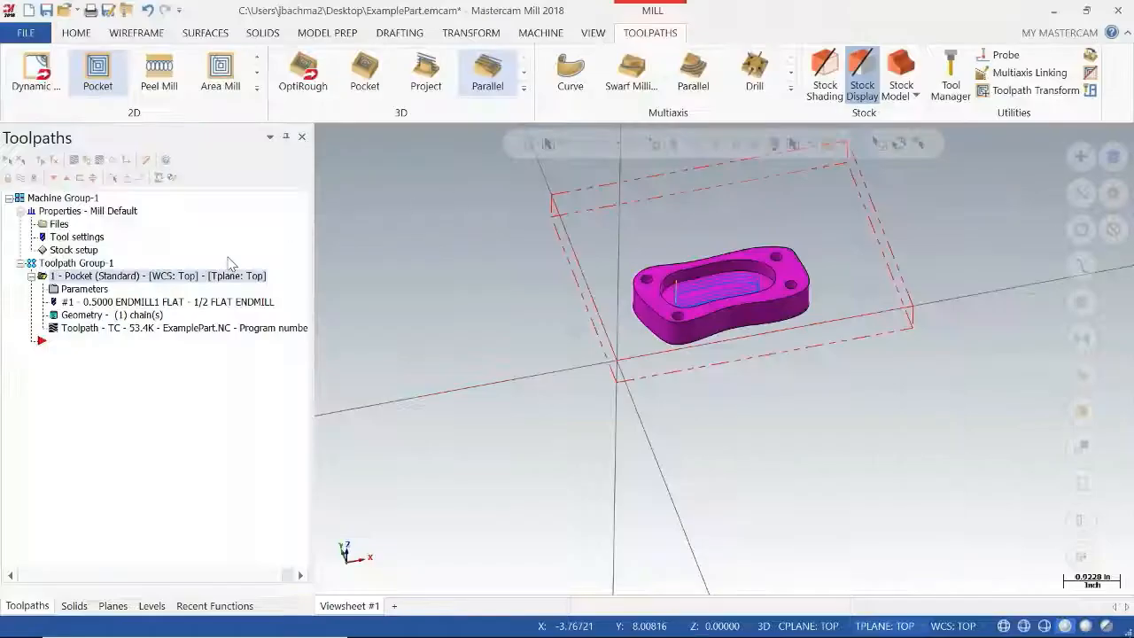
Step: Change the pocket operation's tool to the 1/4 FLAT ENDMILL from the Mill_Inch library and regenerate the toolpath
left_click(89, 289)
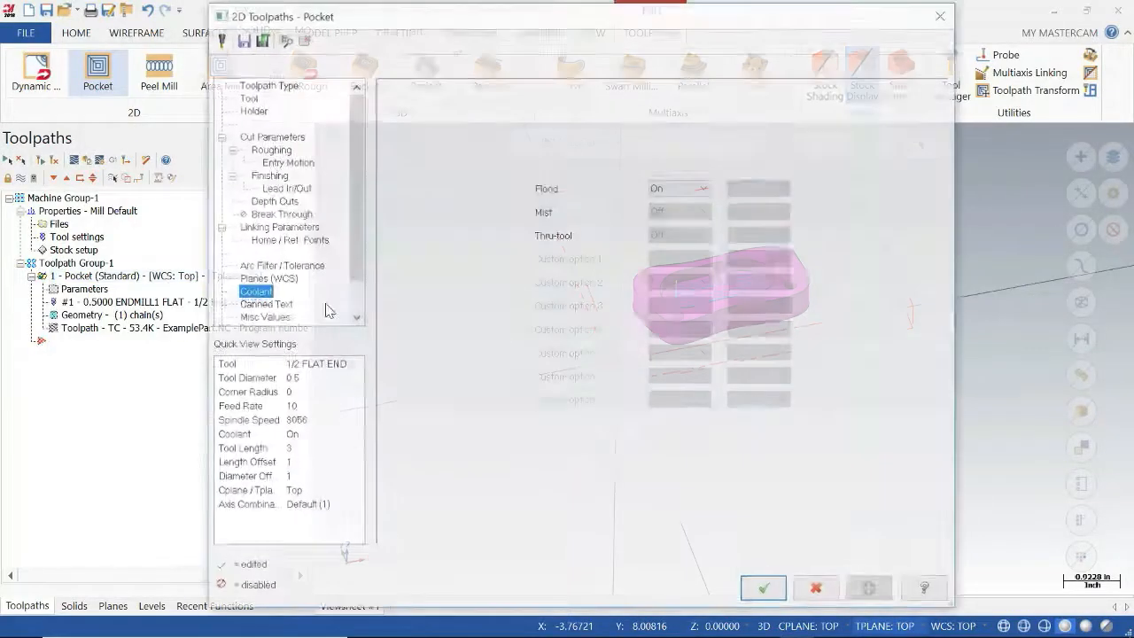
left_click(247, 97)
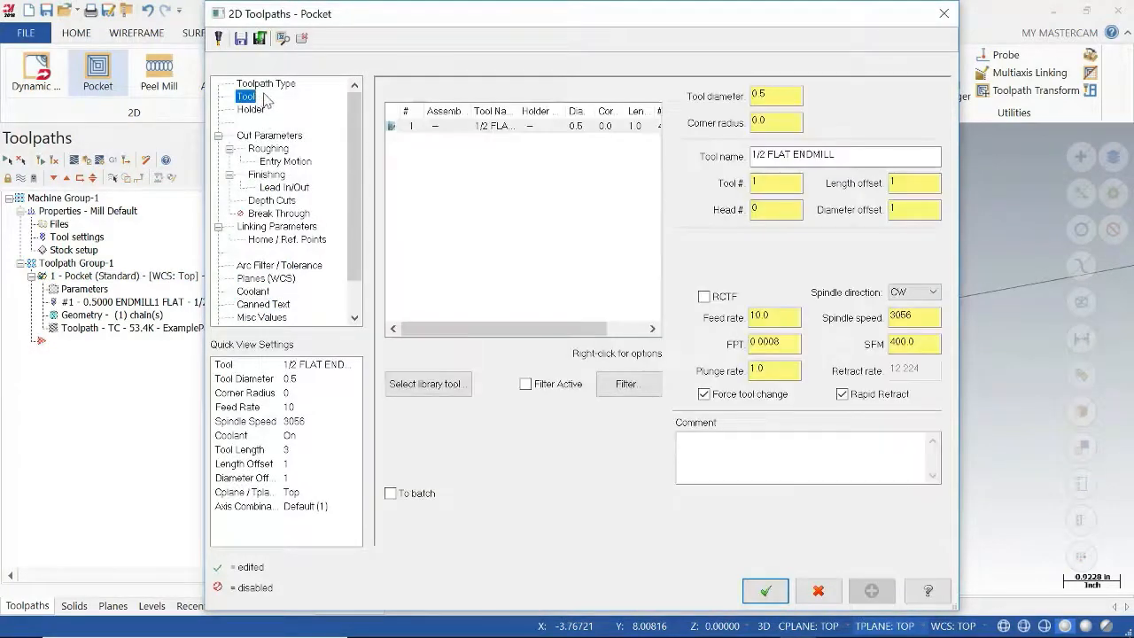
left_click(428, 384)
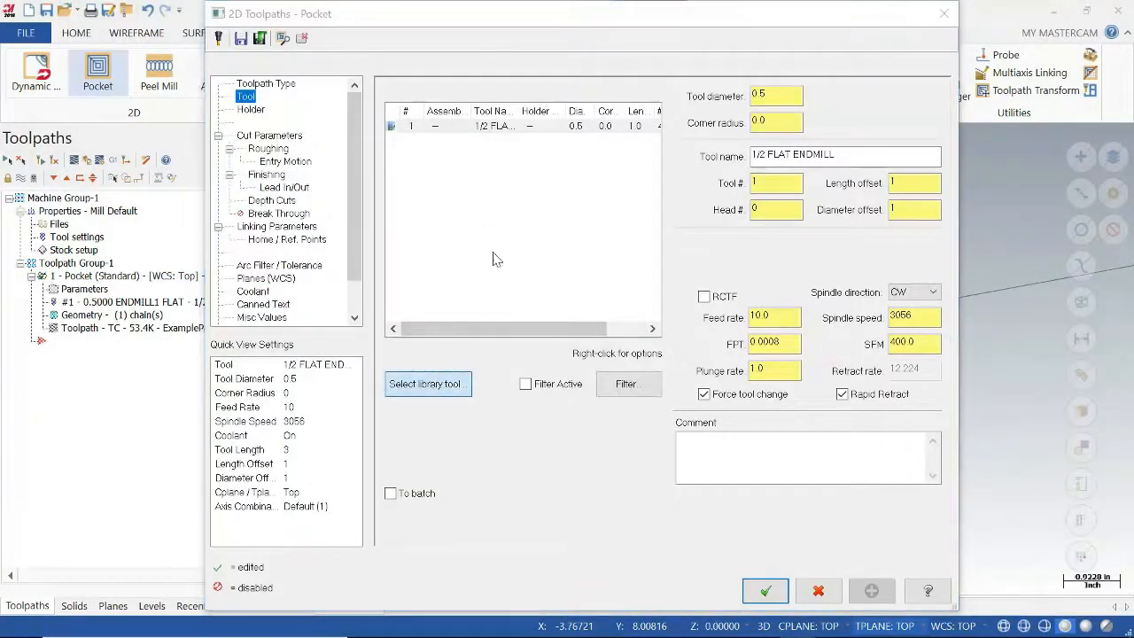
left_click(138, 325)
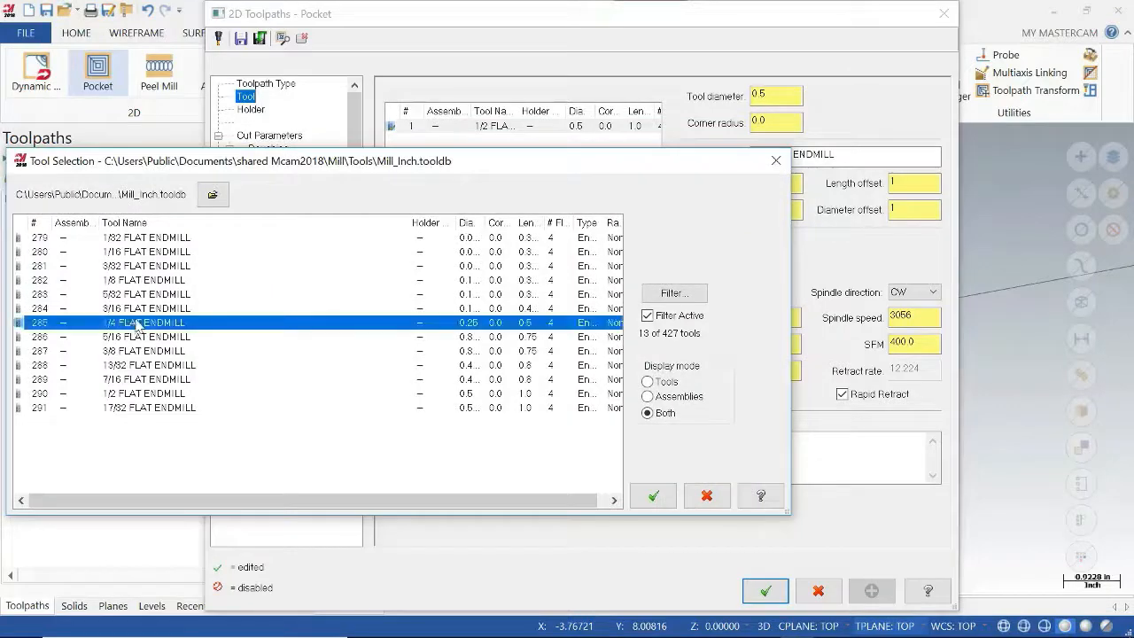
left_click(653, 496)
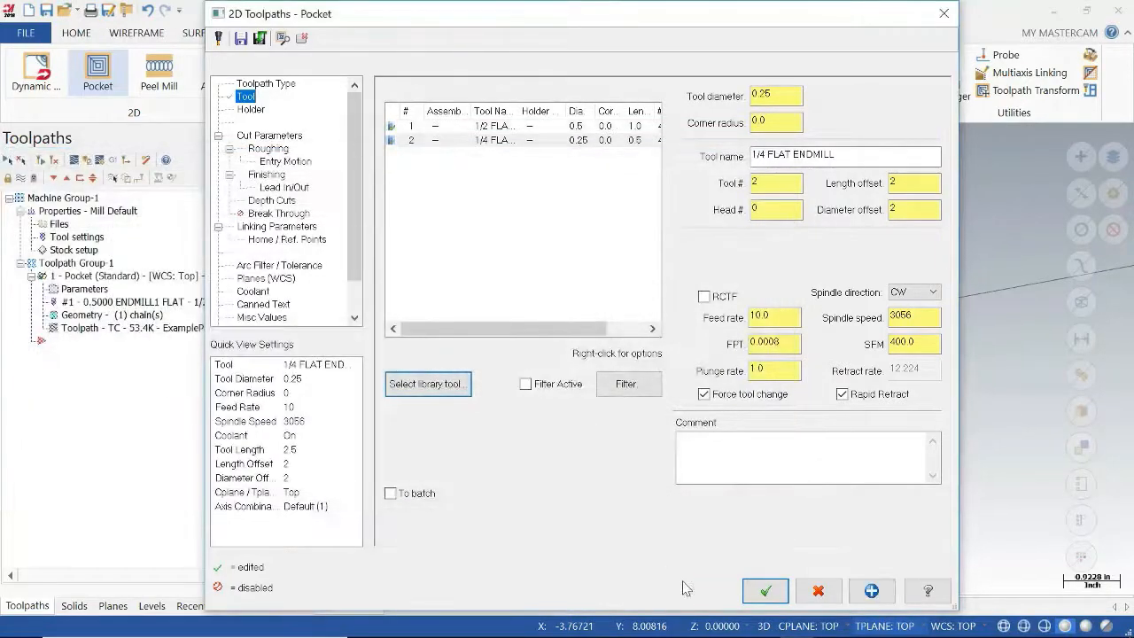
left_click(766, 591)
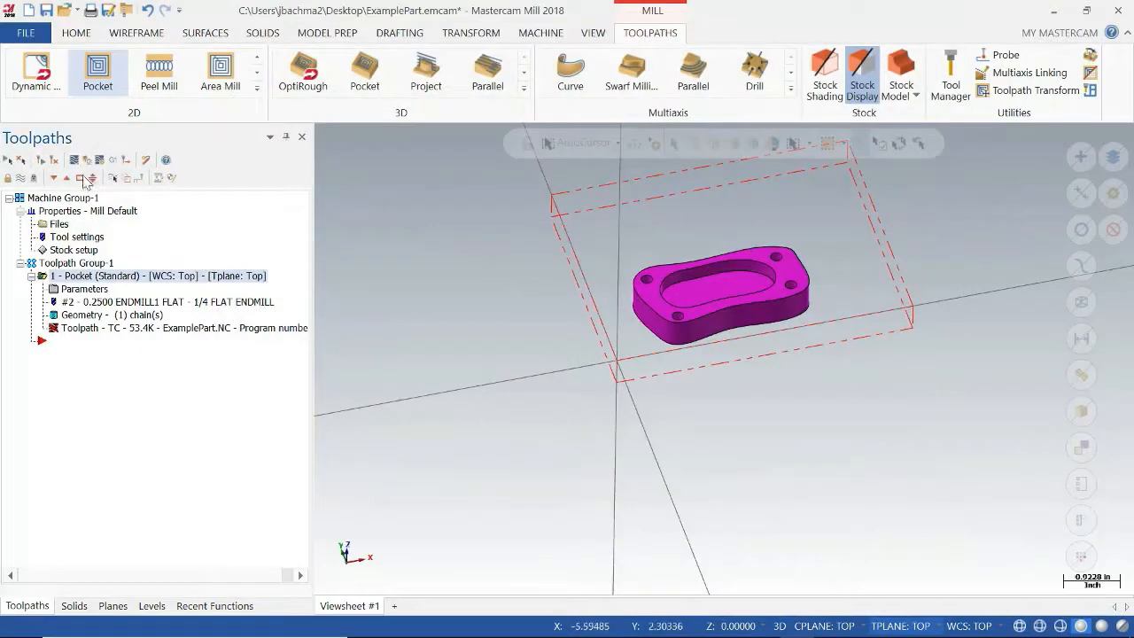
left_click(54, 161)
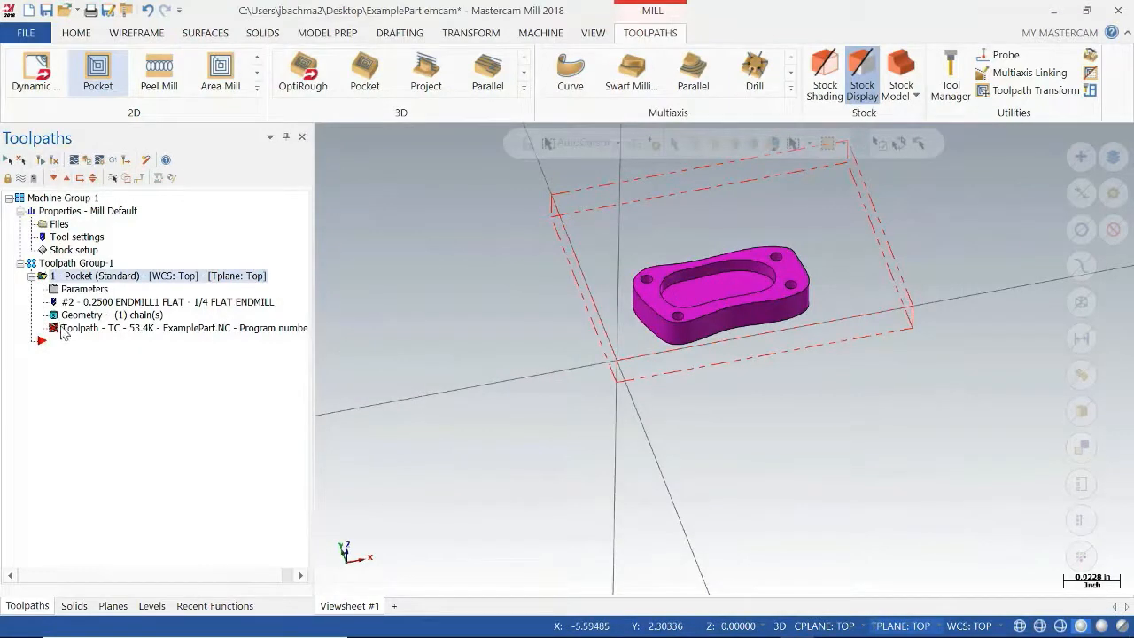
Step: Verify the 1/4 flat endmill pocket toolpath to the end, adjusting the playback speed during the cut, and close the simulator
left_click(86, 160)
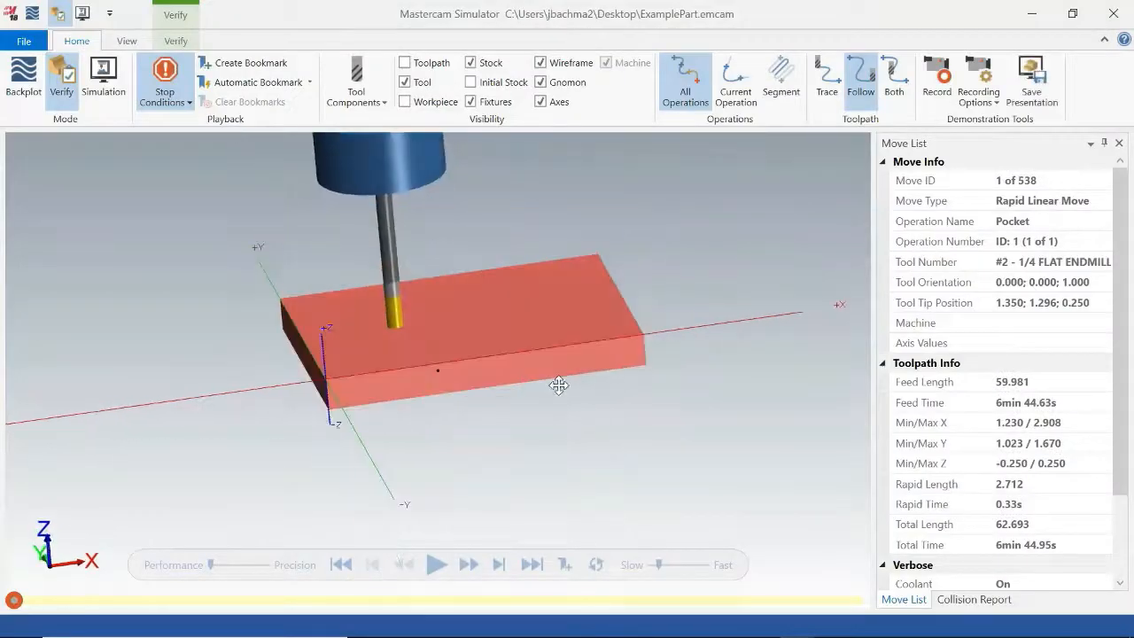
left_click(436, 571)
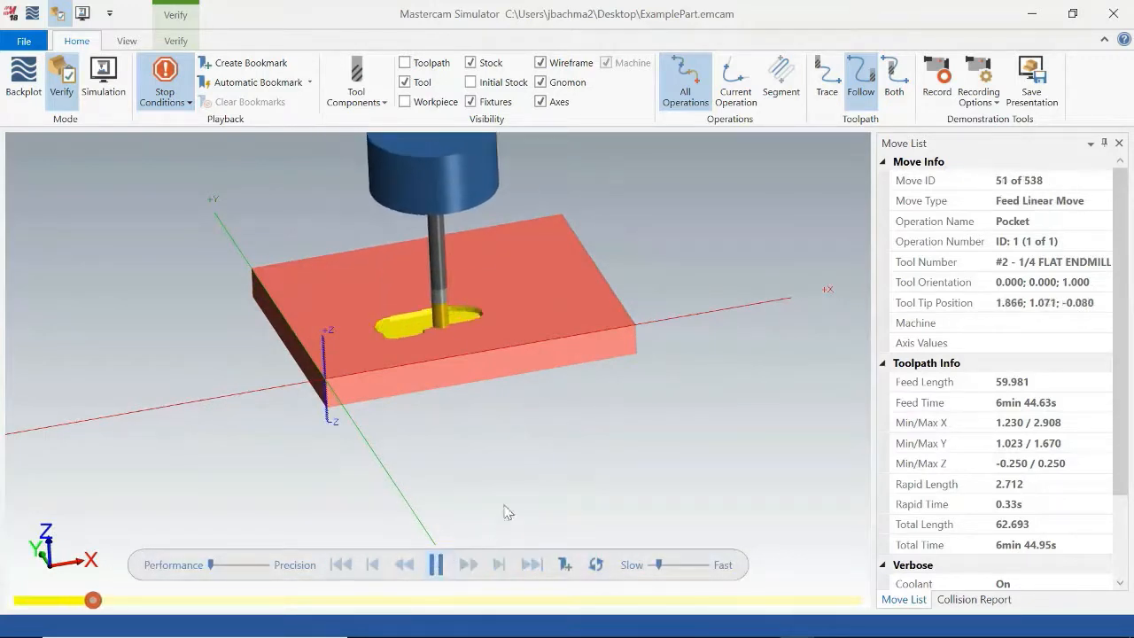
middle_click_drag(513, 438, 514, 453)
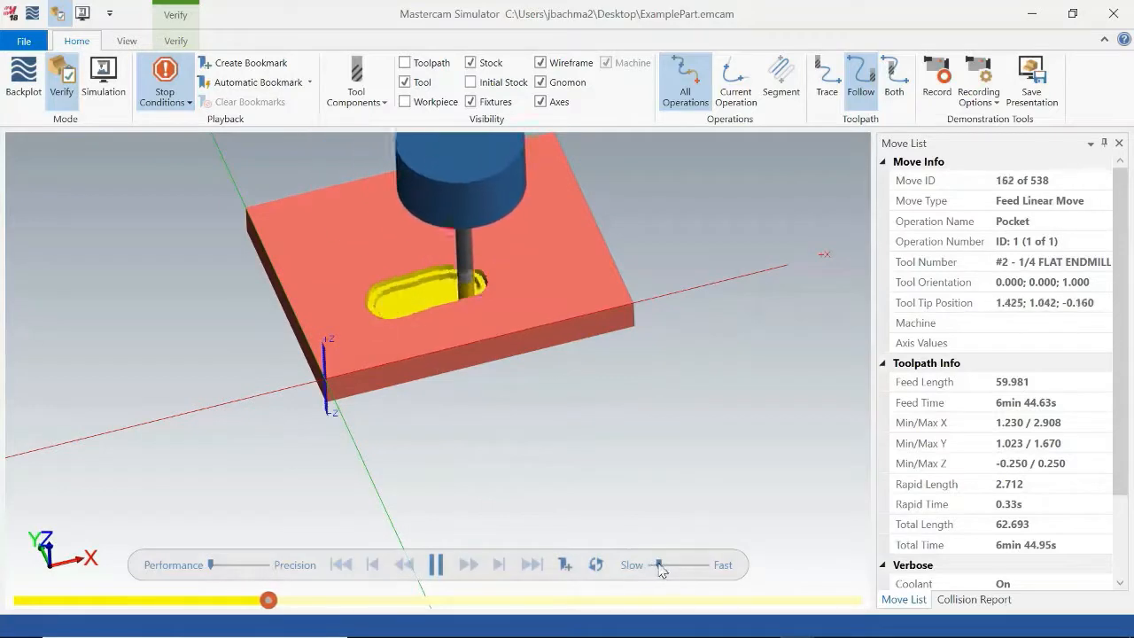
left_click_drag(660, 564, 649, 566)
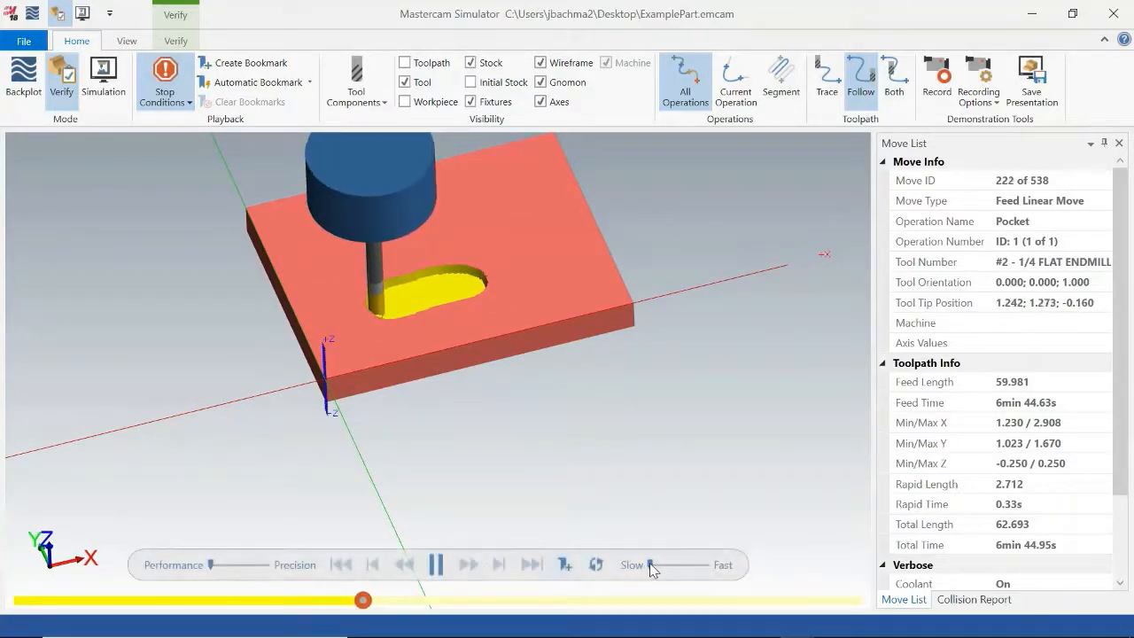
left_click_drag(649, 568, 654, 568)
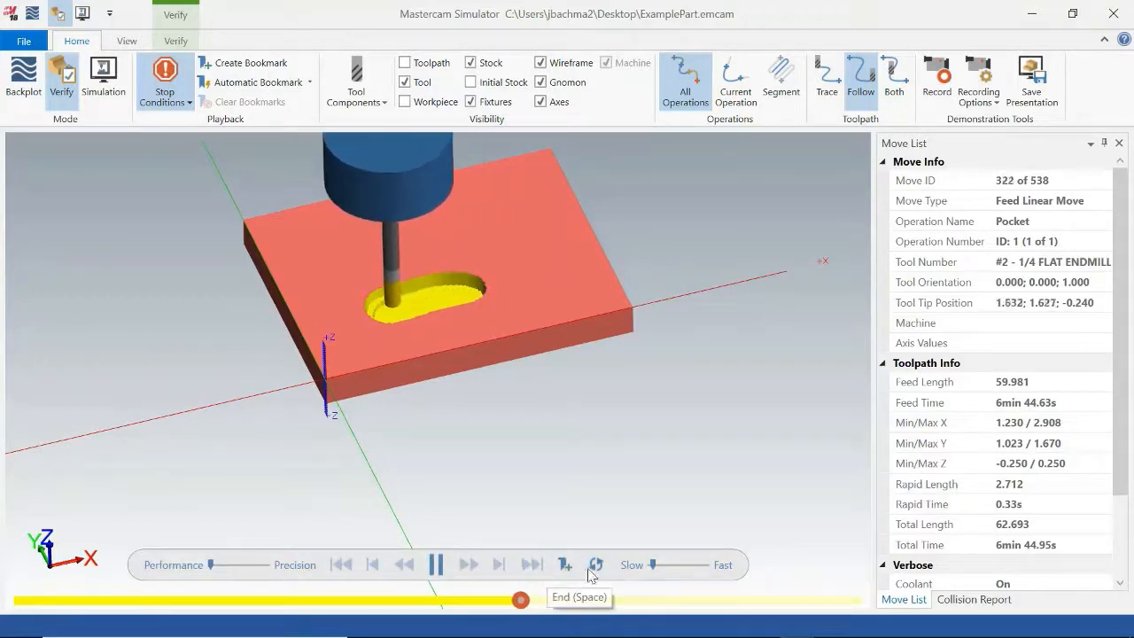
left_click_drag(658, 570, 662, 570)
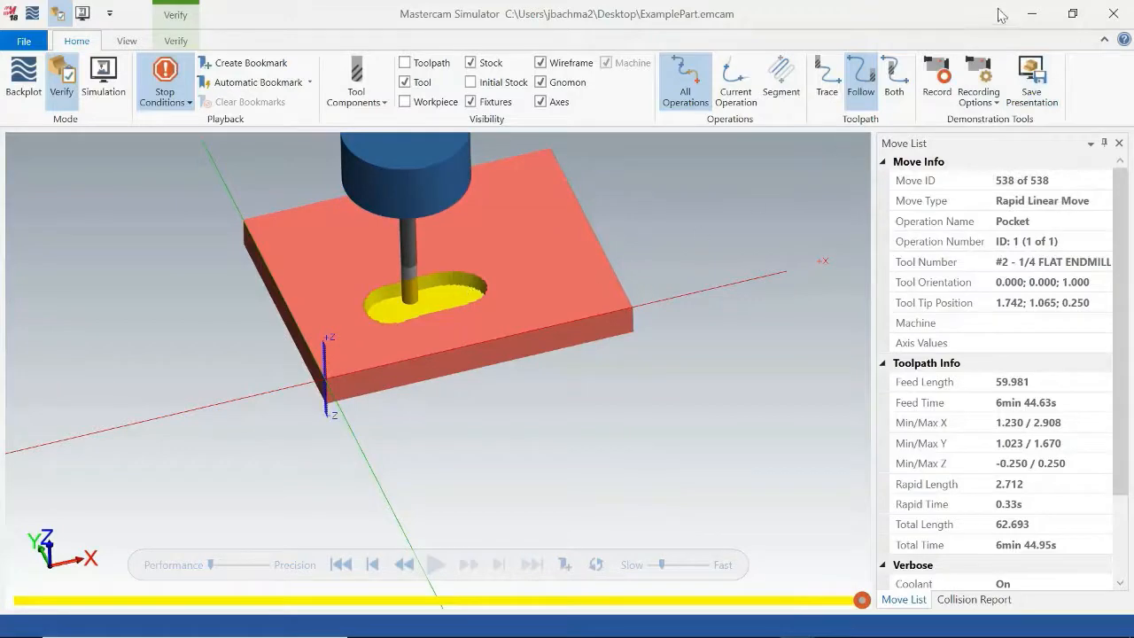
left_click(1114, 13)
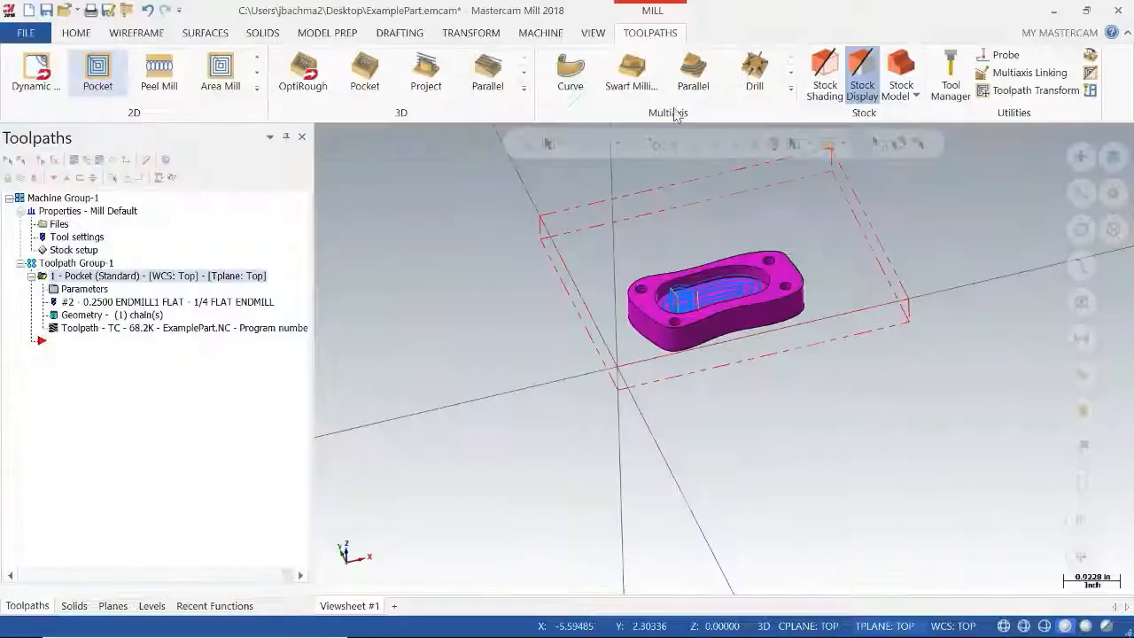
Step: Start a 2D drill toolpath and select the centres of the part's four corner holes as its drill points
mouse_move(697, 384)
middle_mouse_down()
mouse_move(691, 362)
mouse_move(699, 385)
middle_mouse_up()
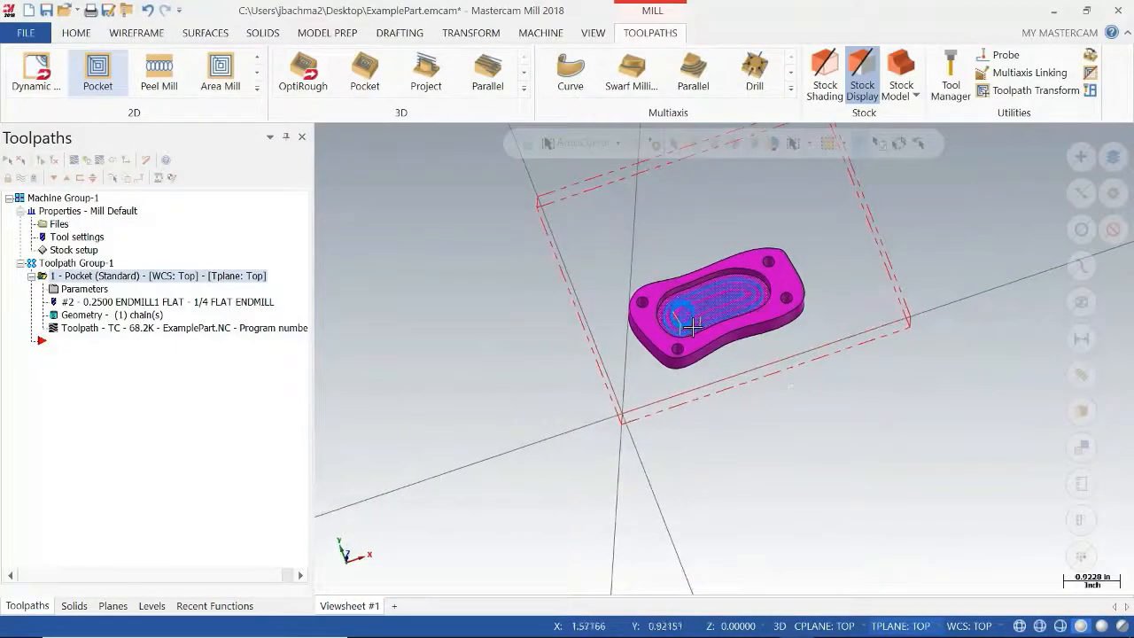
scroll(694, 328, "up", 5)
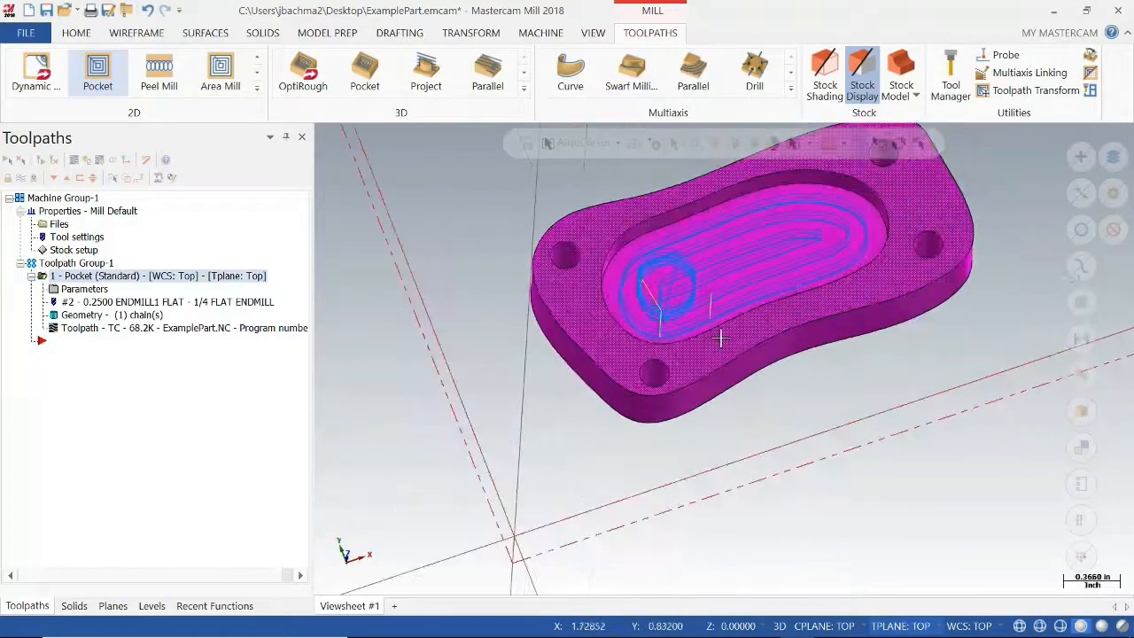
mouse_move(720, 338)
middle_mouse_down()
mouse_move(739, 294)
mouse_move(717, 309)
mouse_move(699, 357)
mouse_move(715, 341)
mouse_move(681, 279)
middle_mouse_up()
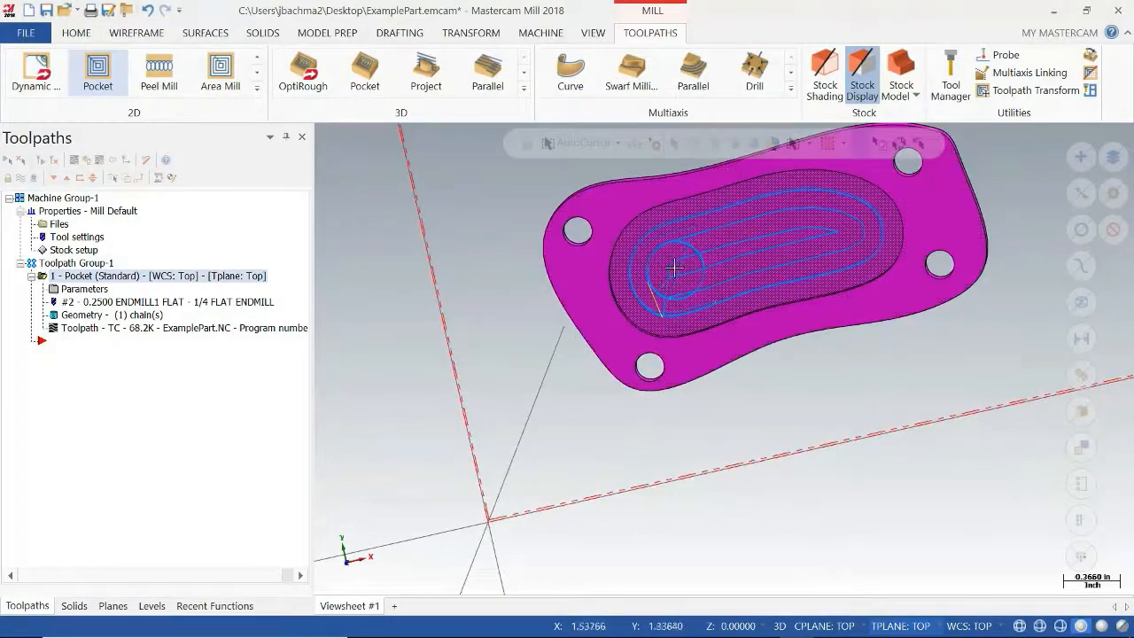
middle_click_drag(845, 413, 889, 266)
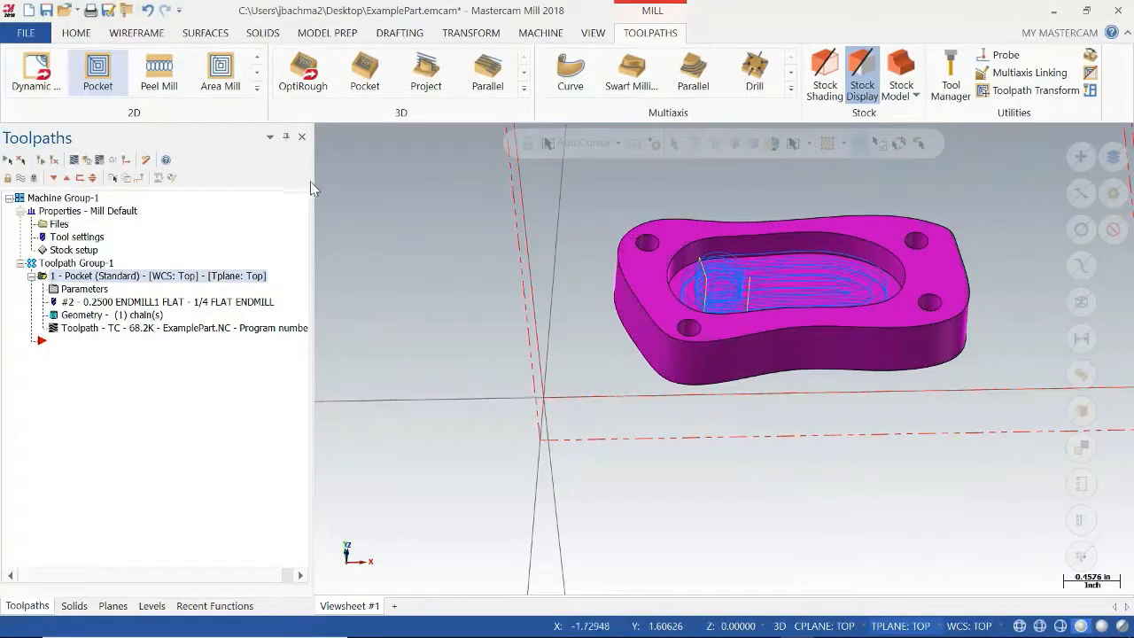
left_click(257, 86)
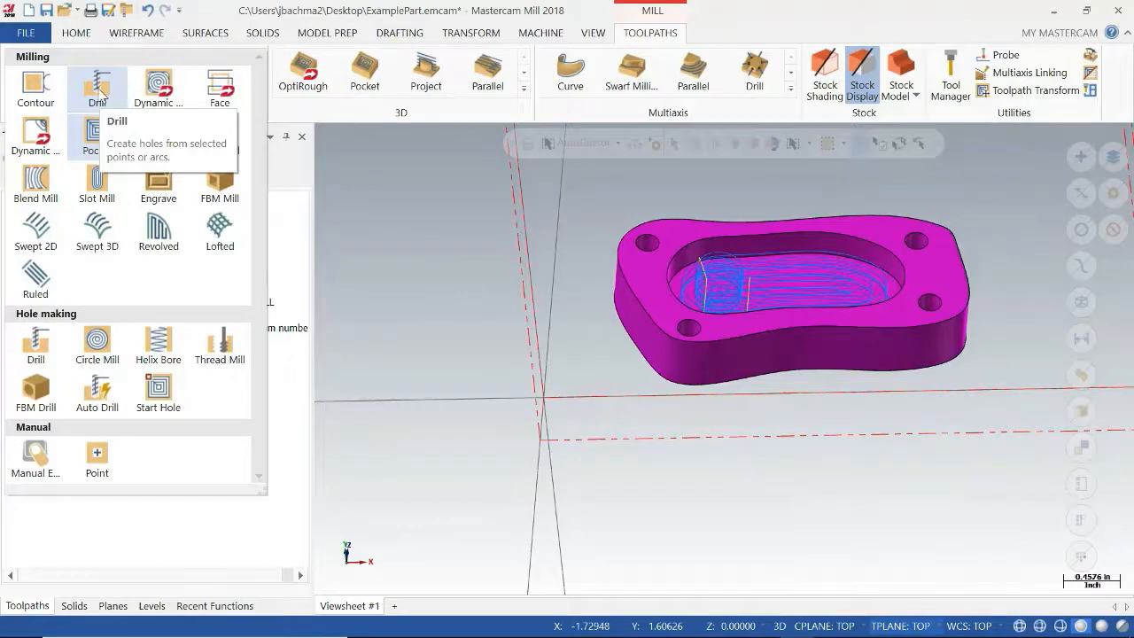
left_click(99, 89)
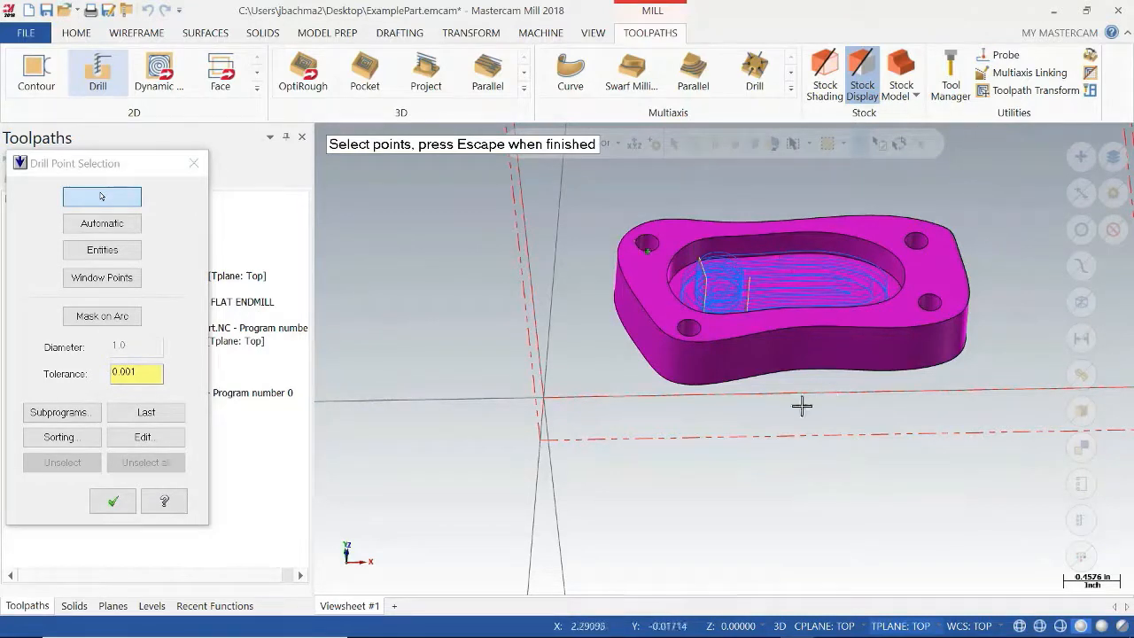
left_click(689, 327)
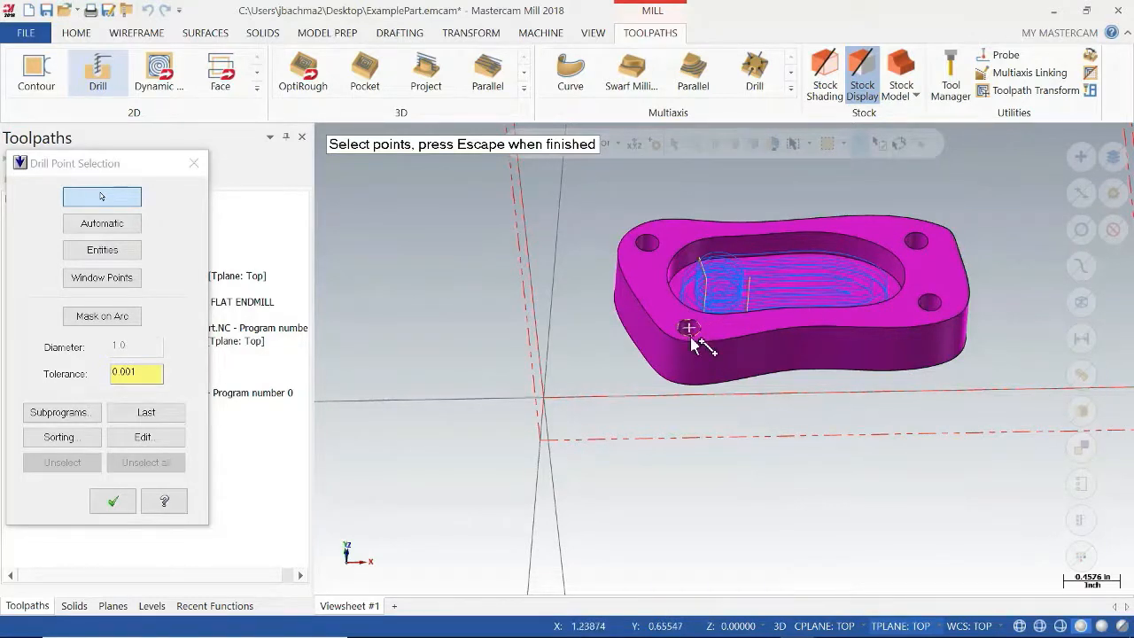
left_click(928, 303)
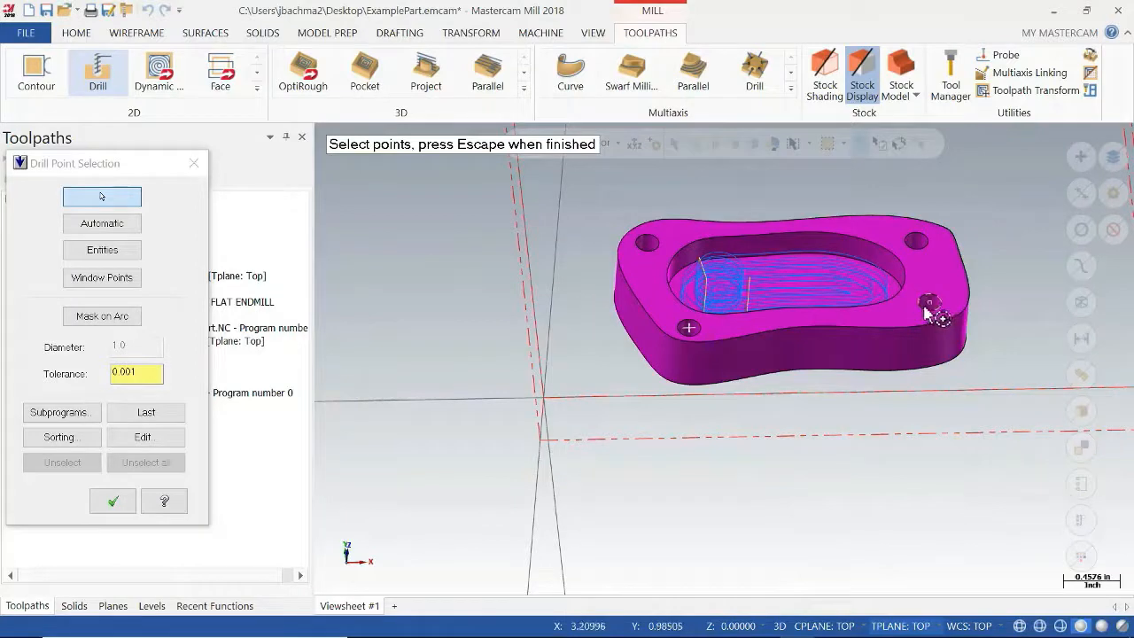
left_click(917, 241)
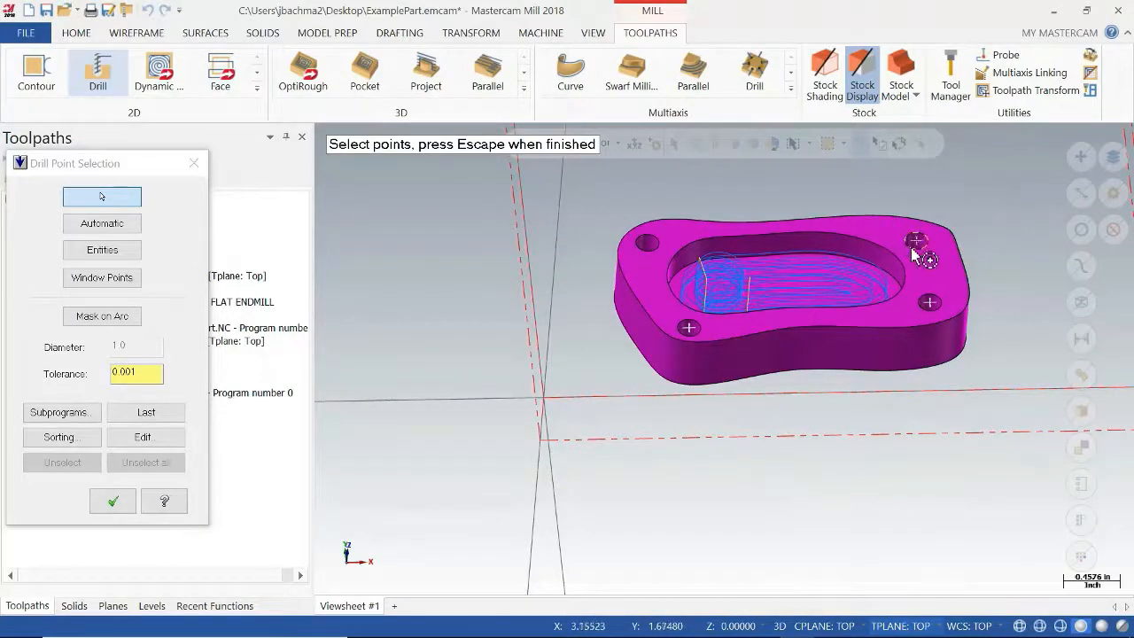
left_click(657, 252)
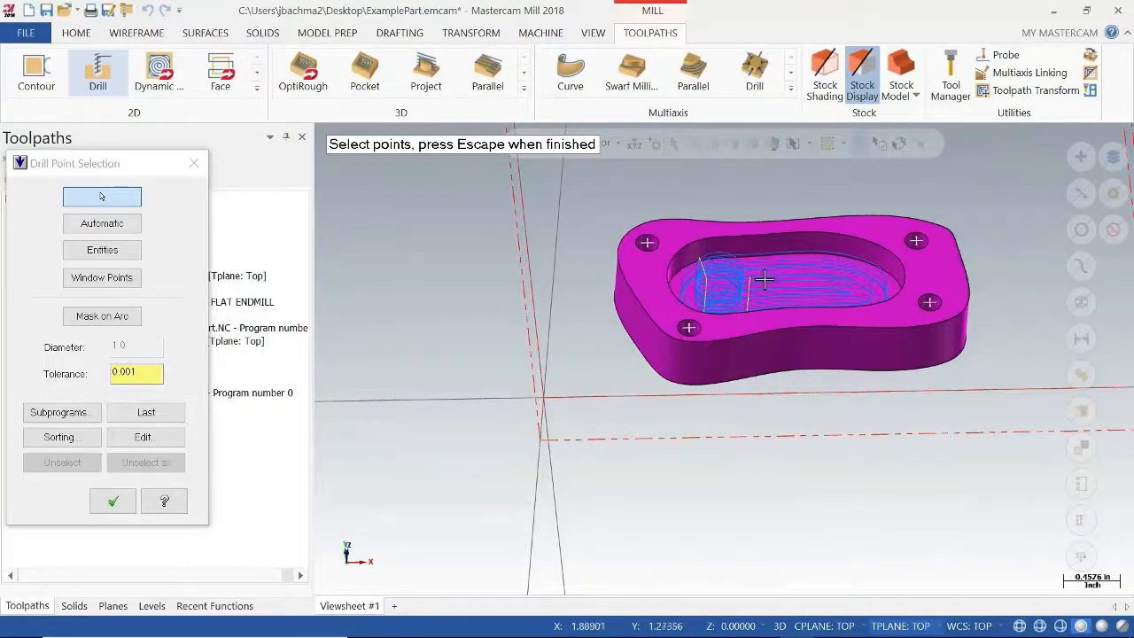
mouse_move(764, 280)
middle_mouse_down()
mouse_move(755, 315)
mouse_move(756, 299)
middle_mouse_up()
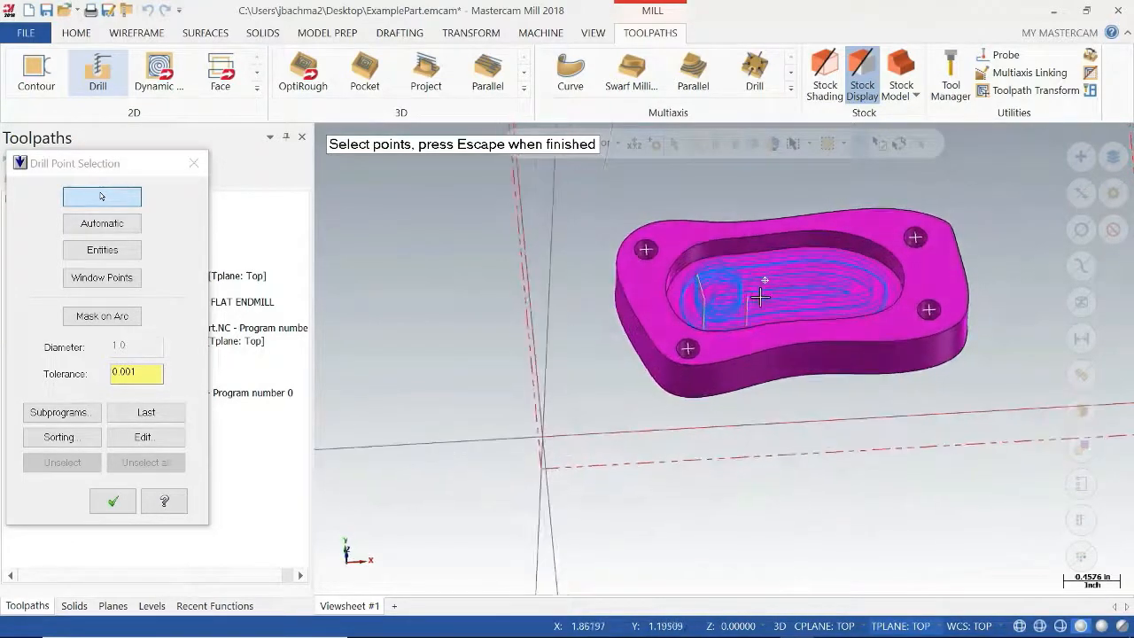
left_click(121, 503)
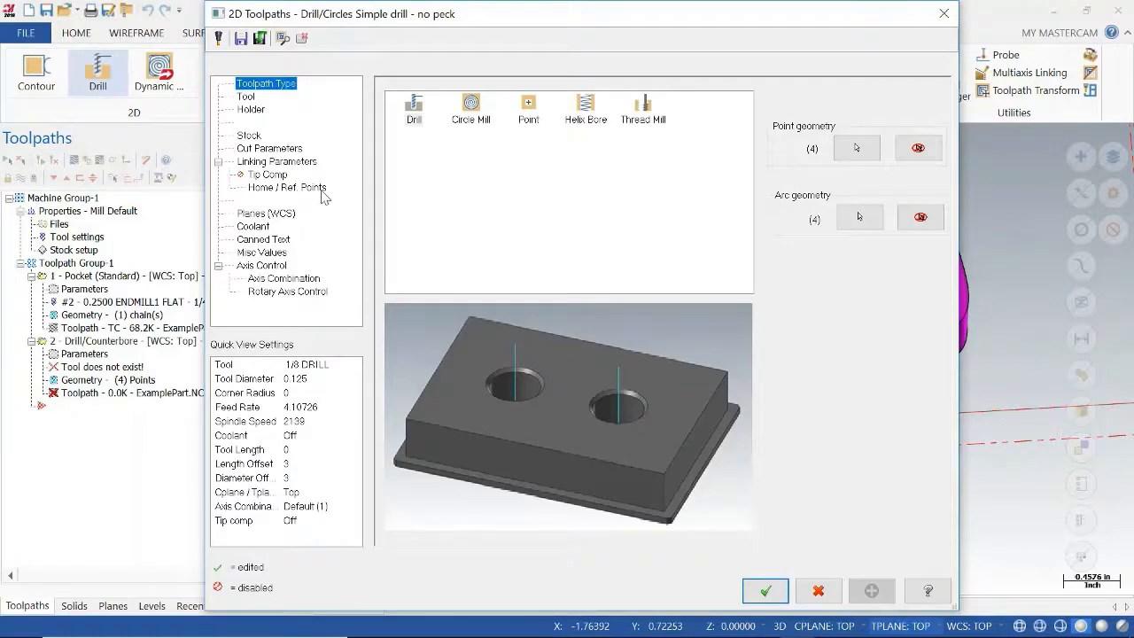
Step: Filter the library tools for the drill operation to center drills and spot drills, with the tool diameter condition Less Than
left_click(247, 96)
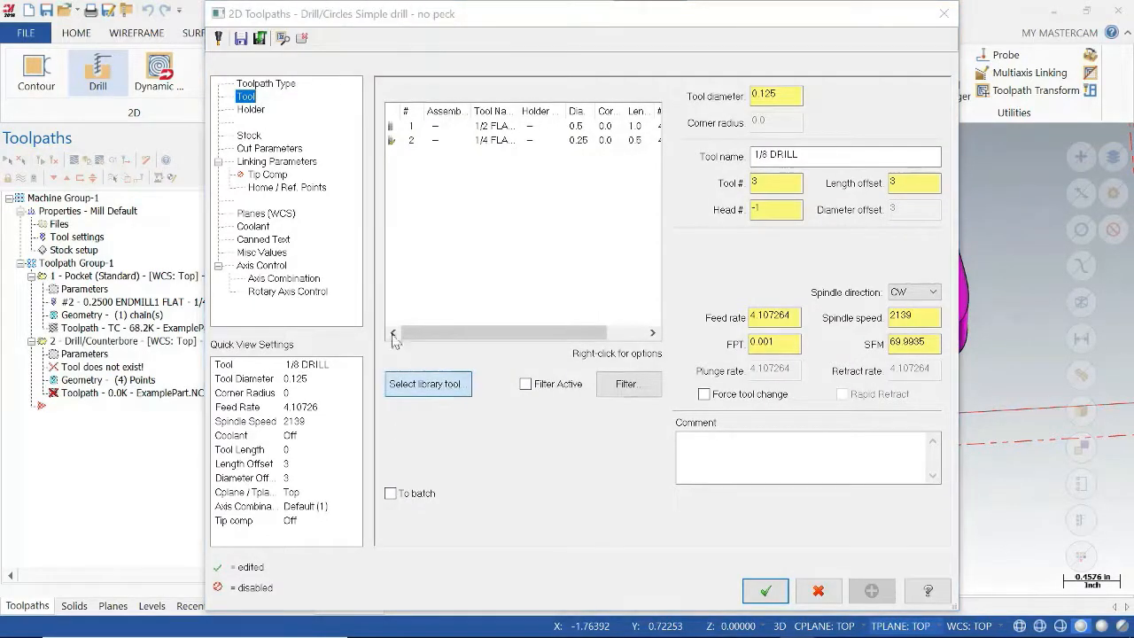
left_click(427, 384)
left_click(669, 296)
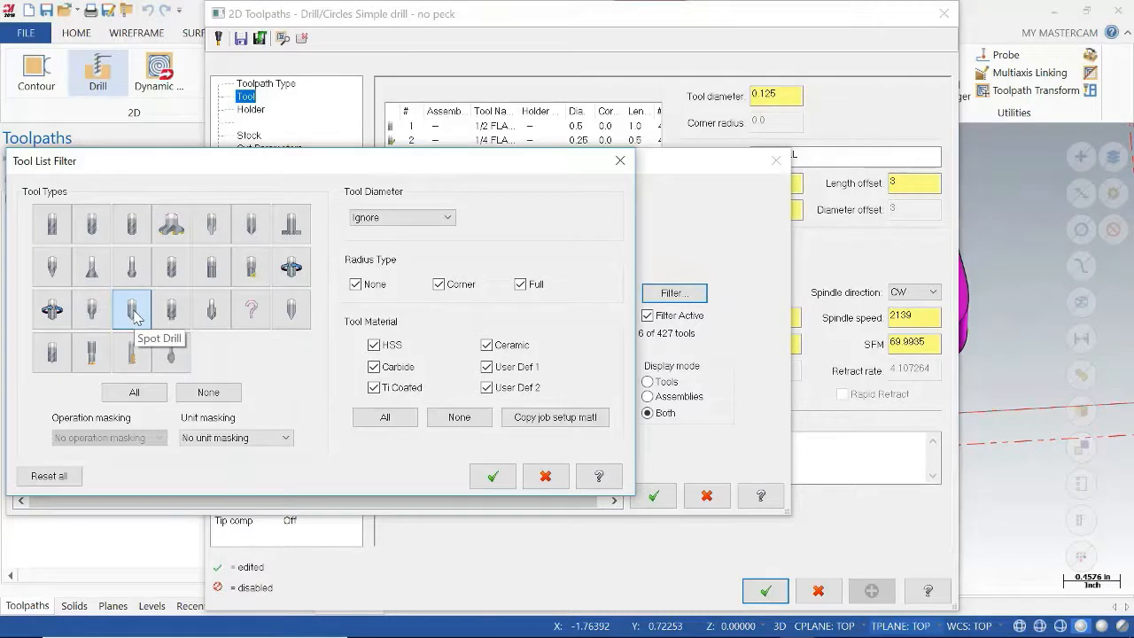
left_click(93, 312)
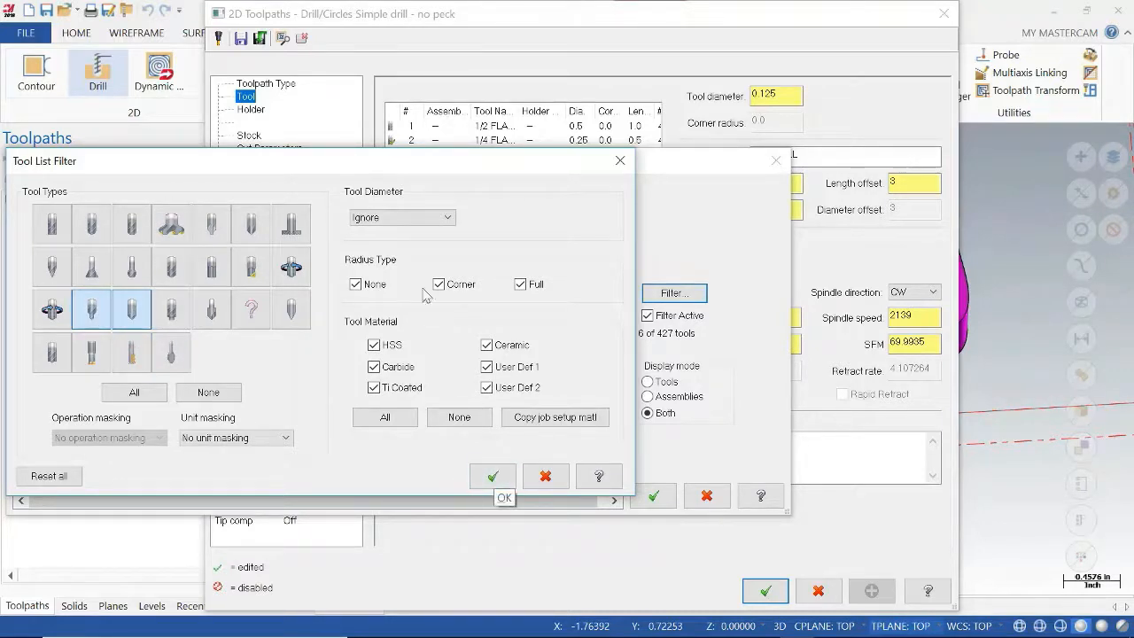
left_click(404, 217)
left_click(396, 256)
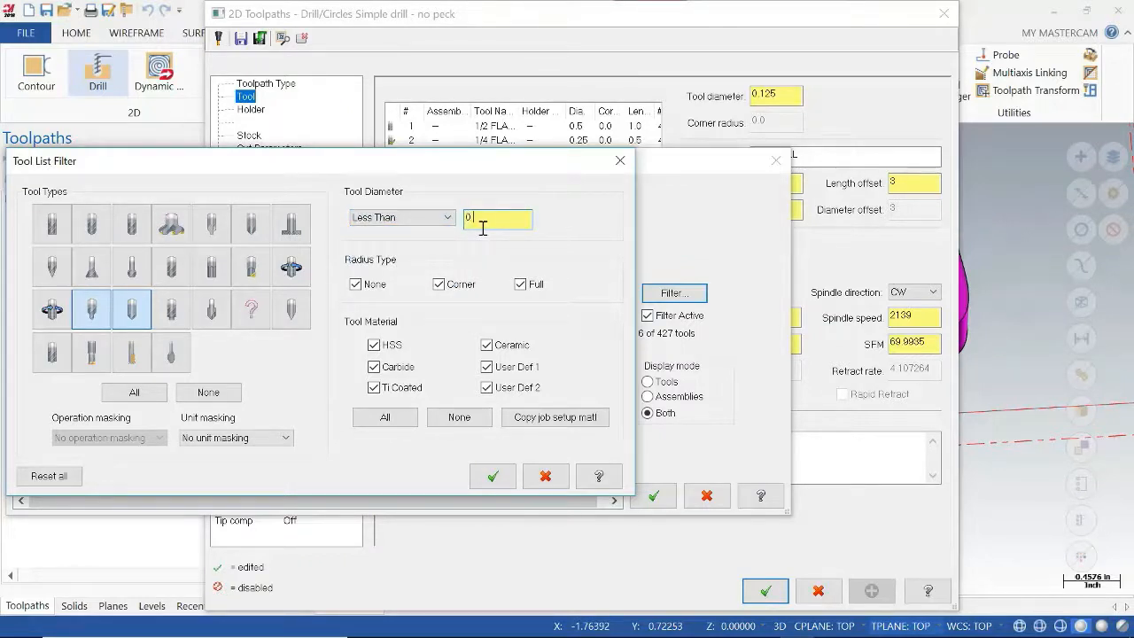
Step: Filter the tool library to diameters less than 0.3 and assign the 3 CENTER DRILL to the drill operation
left_click(492, 476)
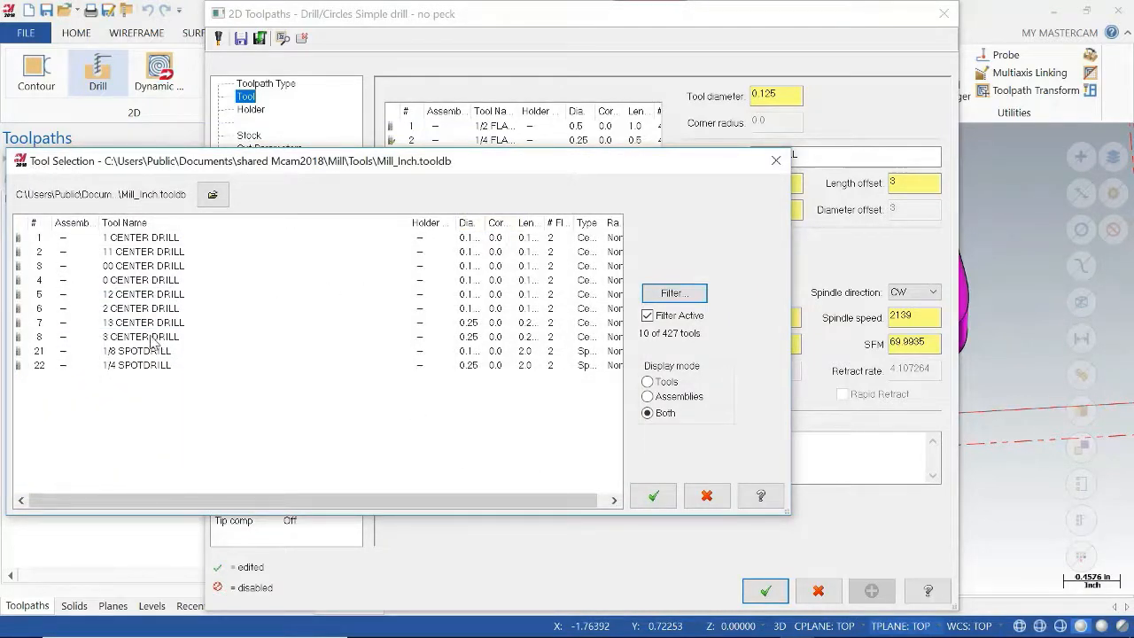
left_click_drag(486, 223, 527, 222)
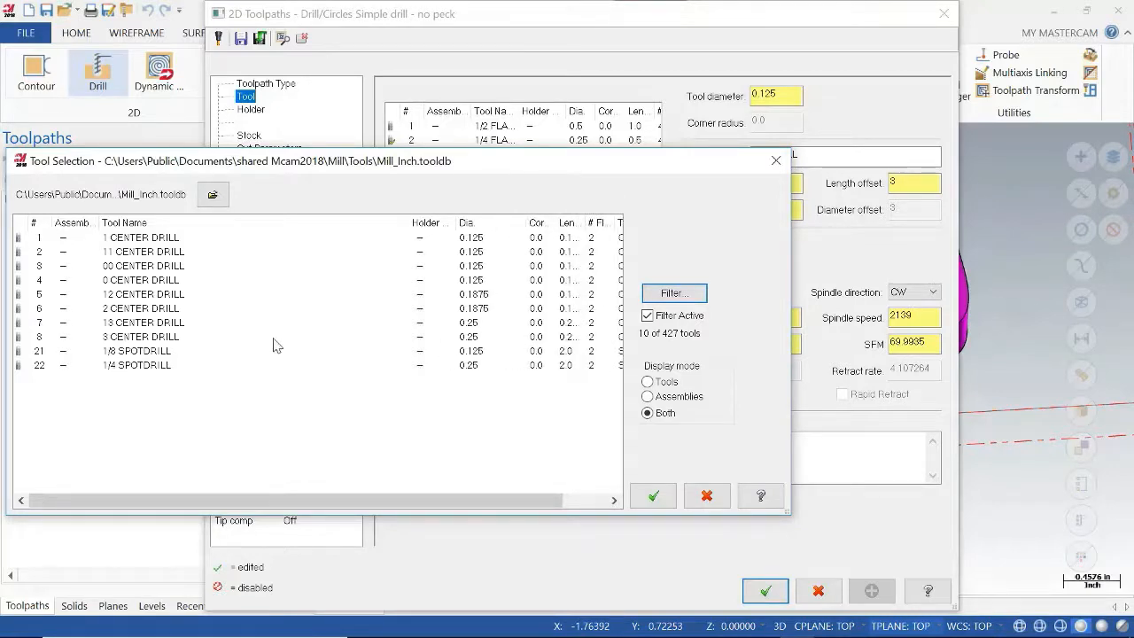
left_click(149, 338)
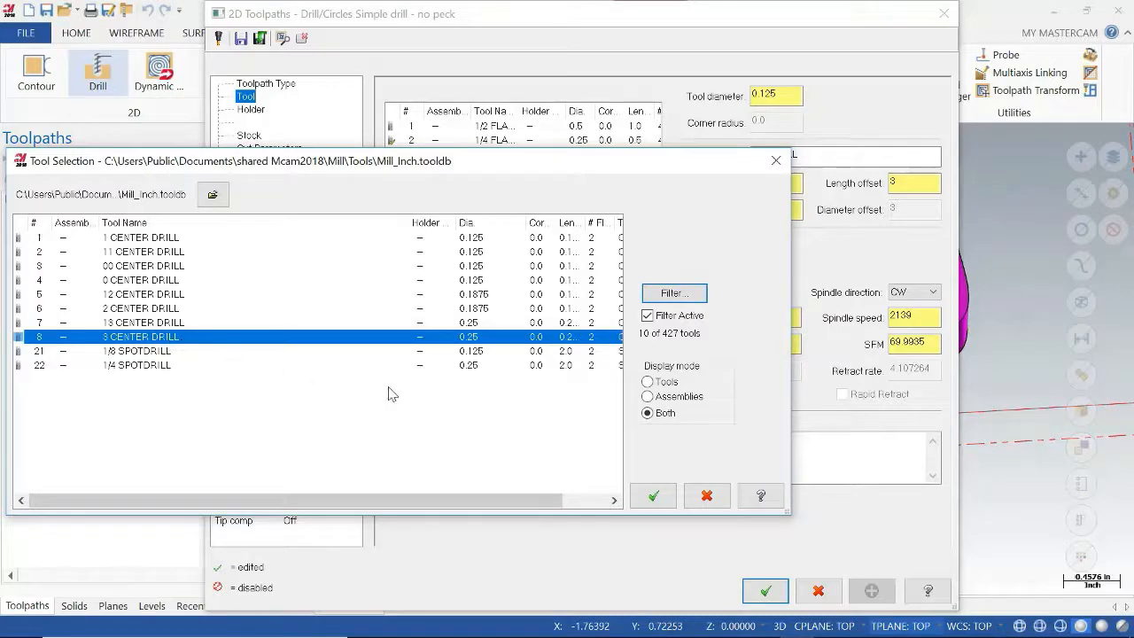
left_click(653, 494)
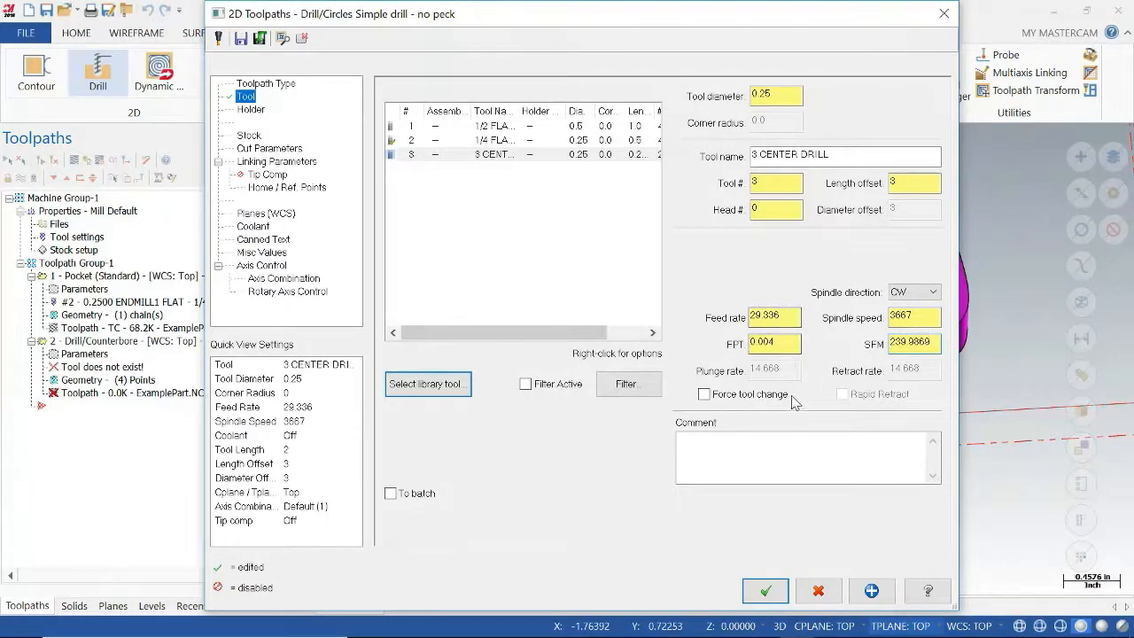
Step: Set the center drill's feed rate to 2.0
double_click(789, 315)
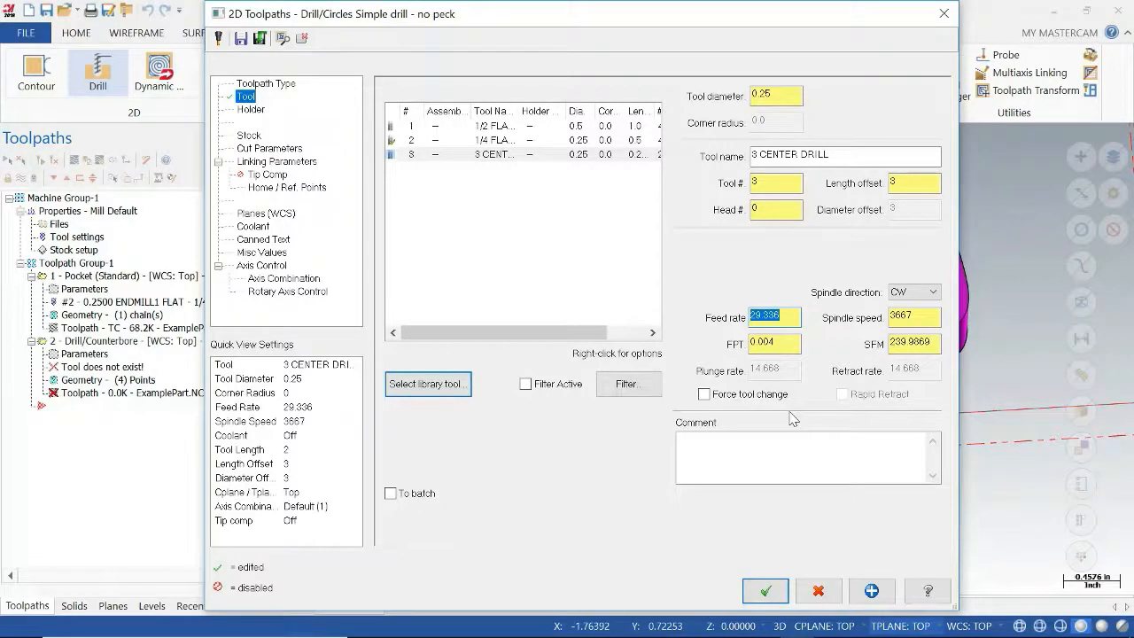
type("2.0")
double_click(782, 344)
type("0.0008")
Step: Make the drill operation's retract and depth absolute in the linking parameters, with a depth of -0.2
left_click(249, 136)
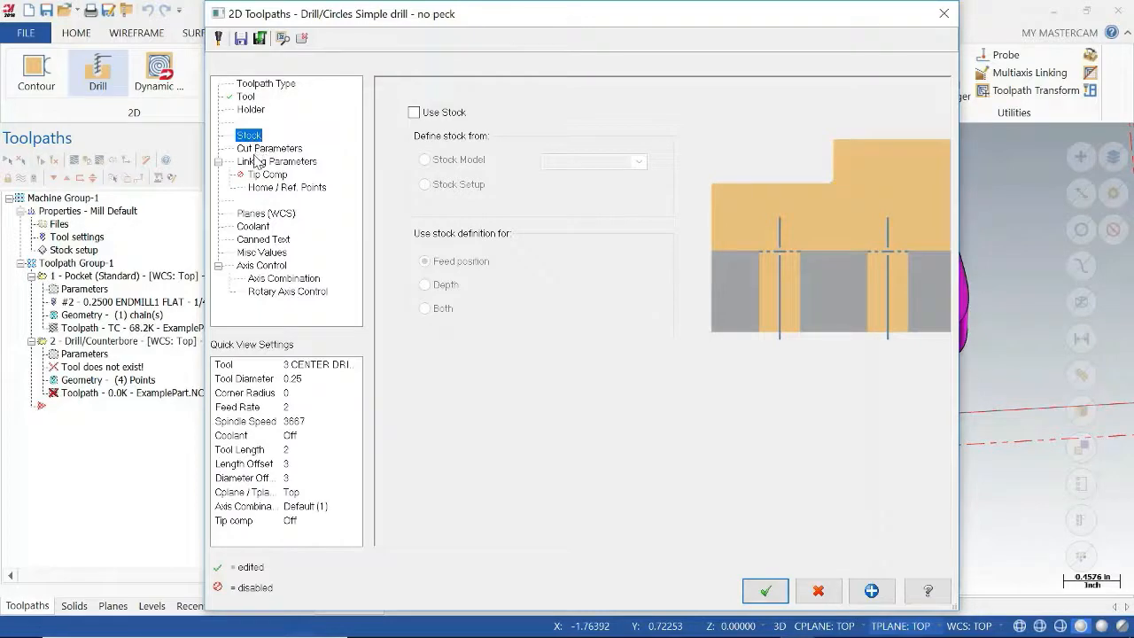
left_click(275, 161)
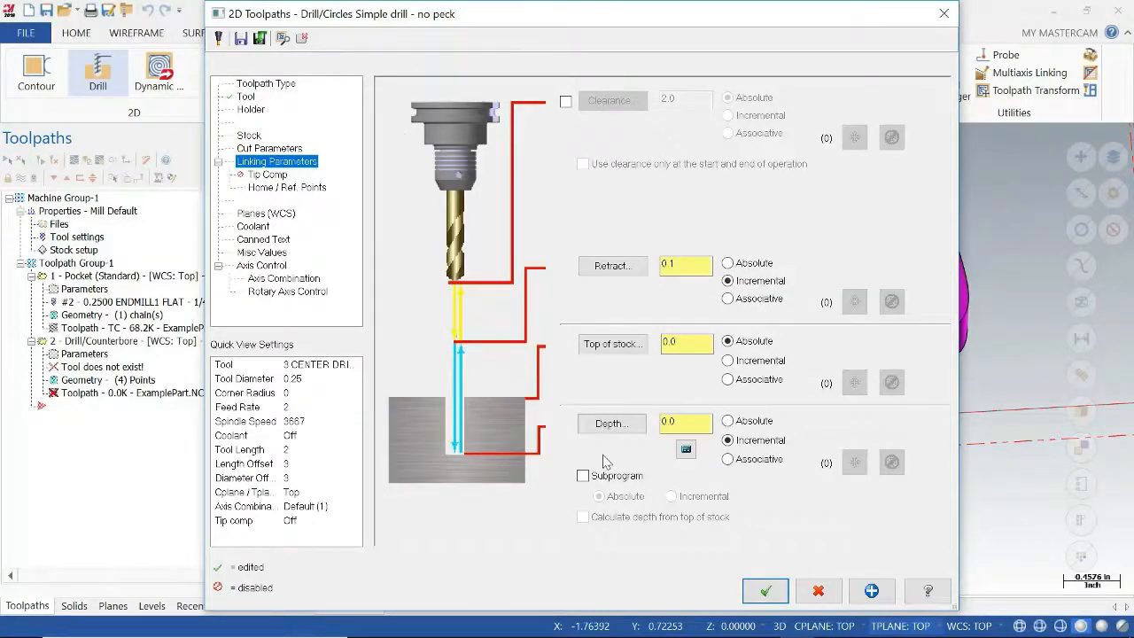
double_click(678, 422)
left_click(749, 265)
double_click(685, 423)
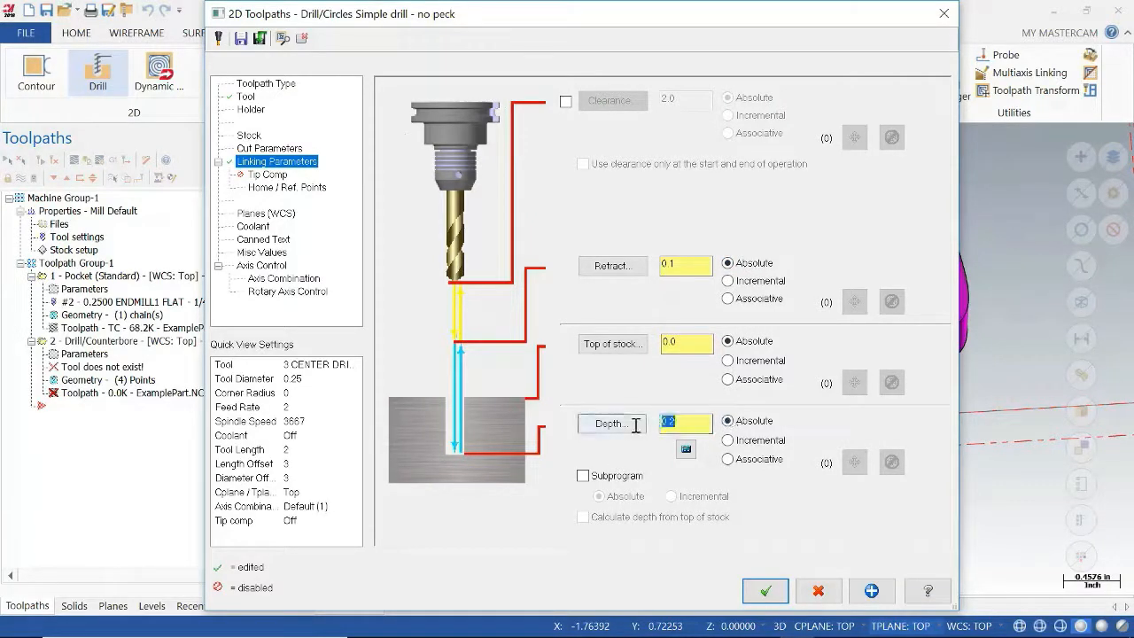
left_click(684, 347)
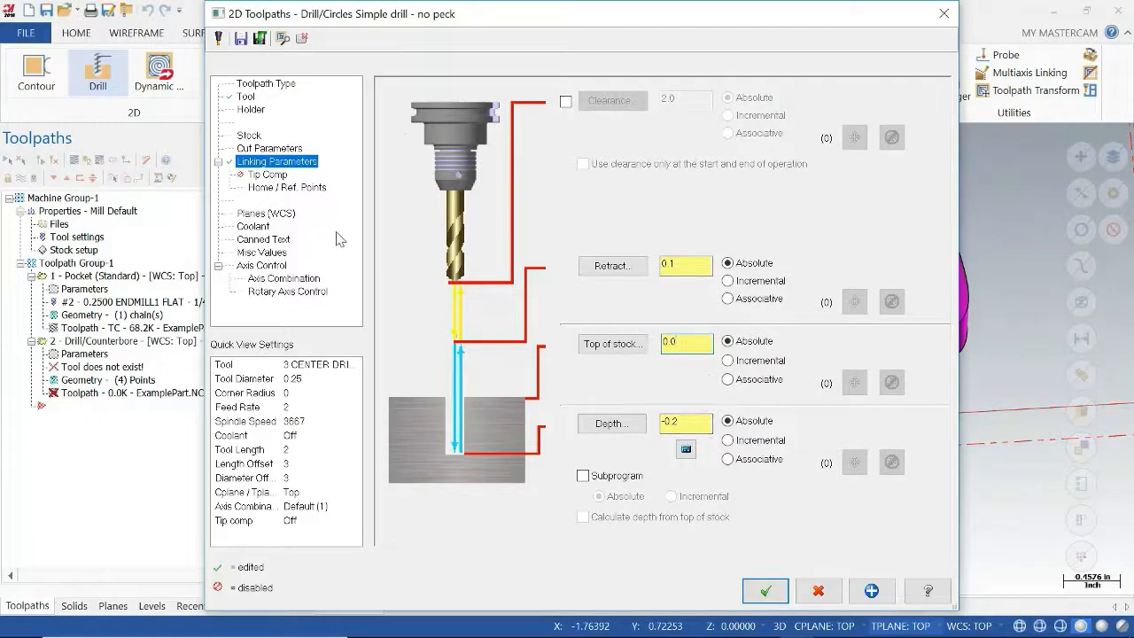
Step: Turn flood coolant on for the center drill operation and accept its parameters
left_click(264, 227)
left_click(696, 190)
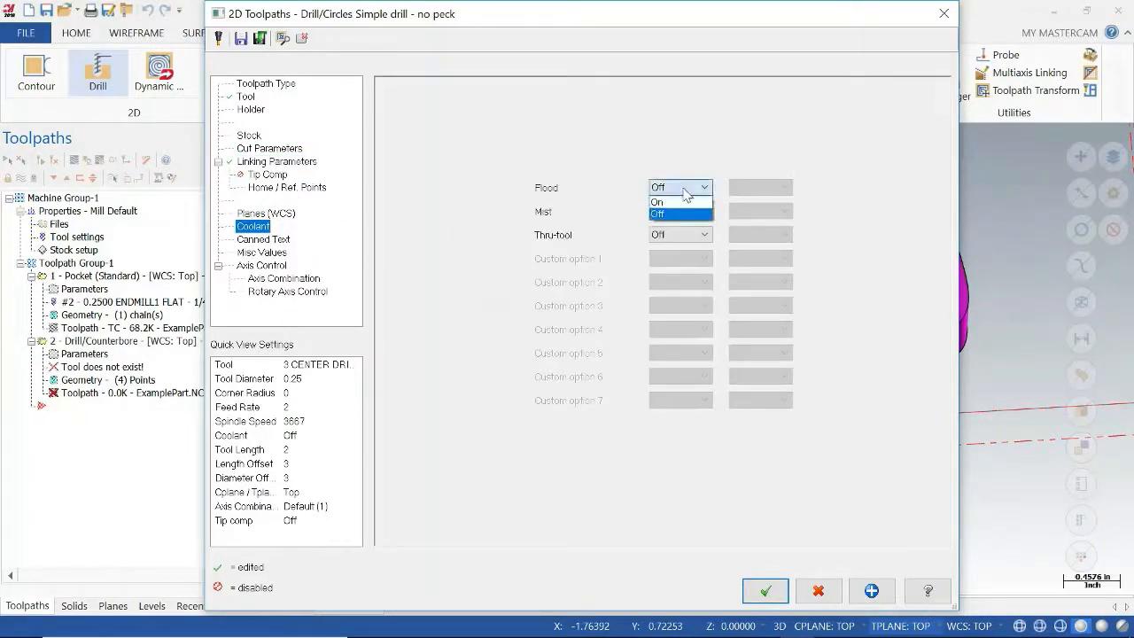
left_click(681, 211)
left_click(766, 592)
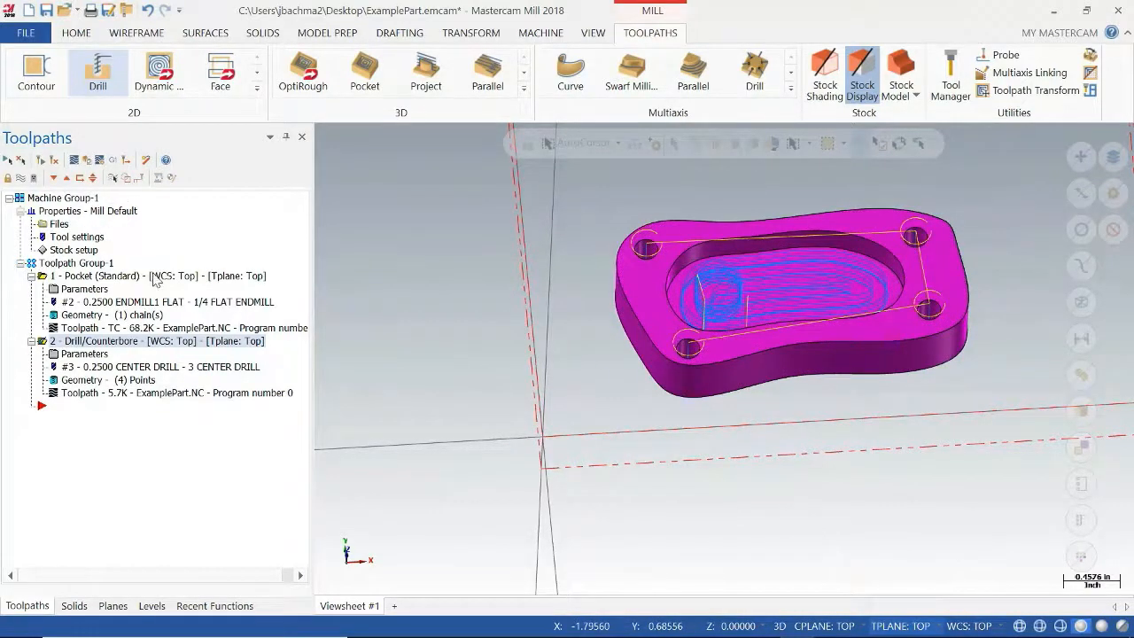
Step: Duplicate the Drill/Counterbore operation in the toolpath group by copying and pasting it
right_click(139, 348)
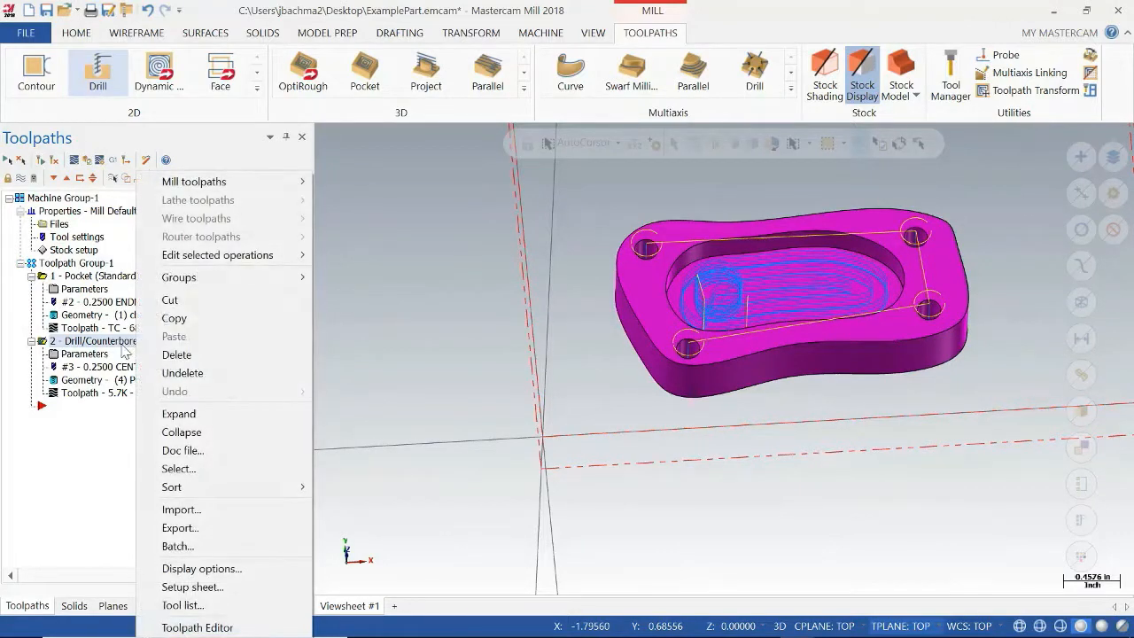
left_click(174, 317)
right_click(153, 350)
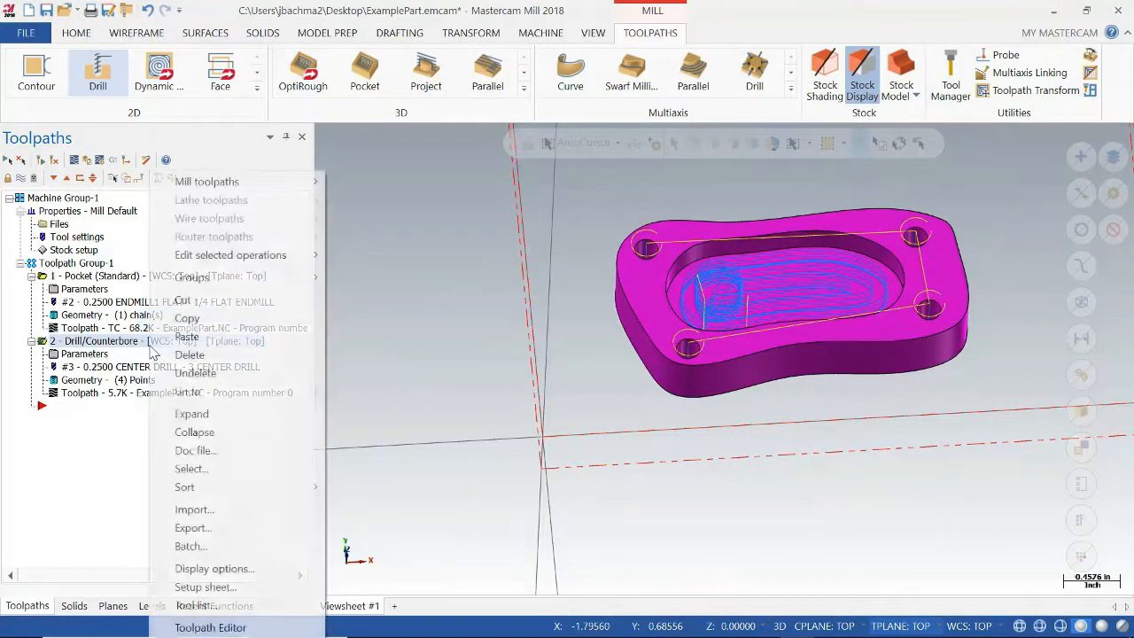
left_click(190, 340)
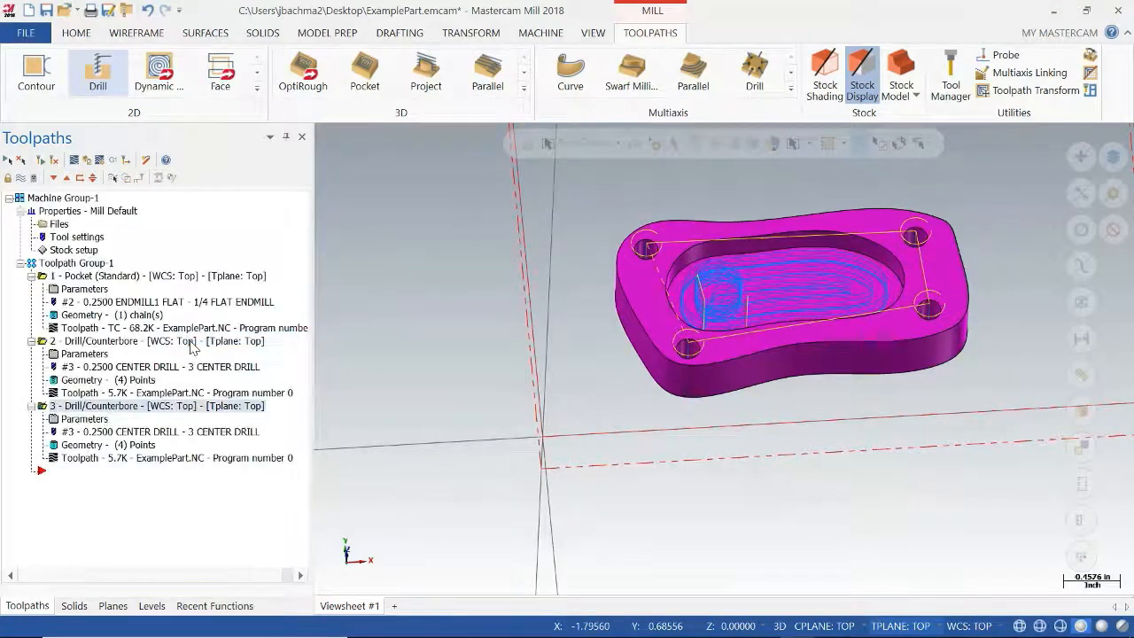
Step: Open the tool library from the tool settings of the copied Drill/Counterbore operation
left_click(89, 419)
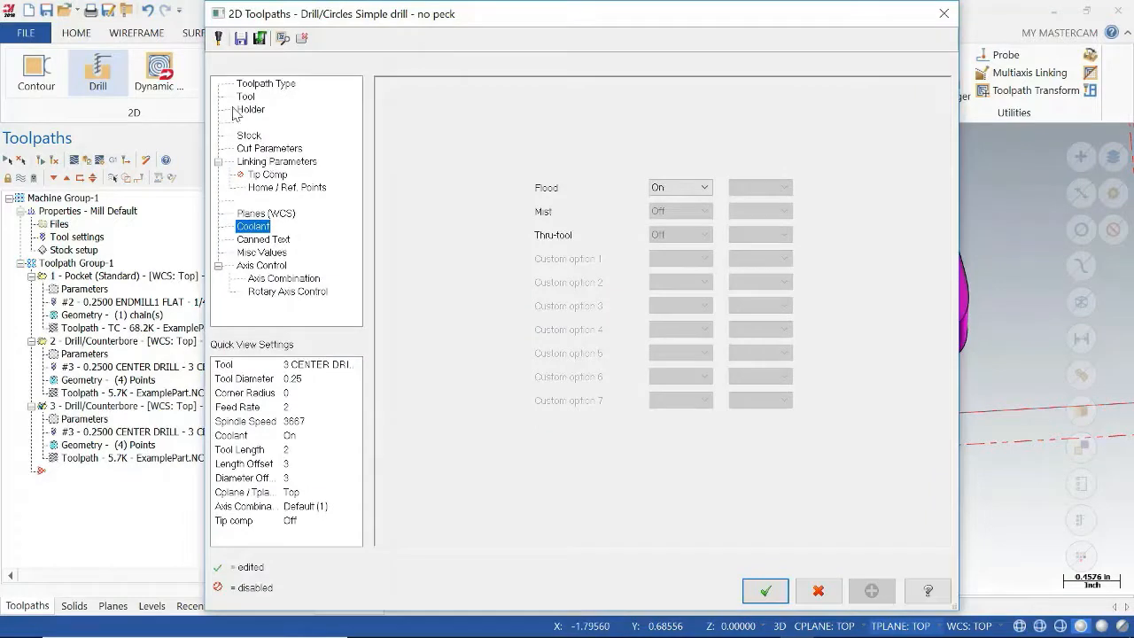
left_click(248, 97)
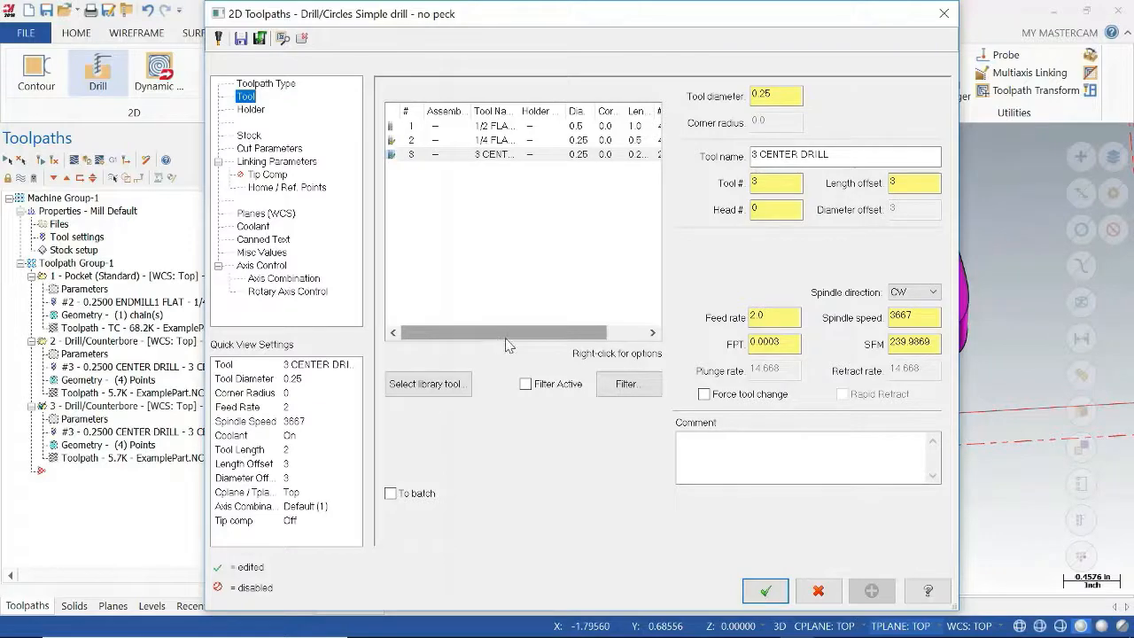
left_click(451, 395)
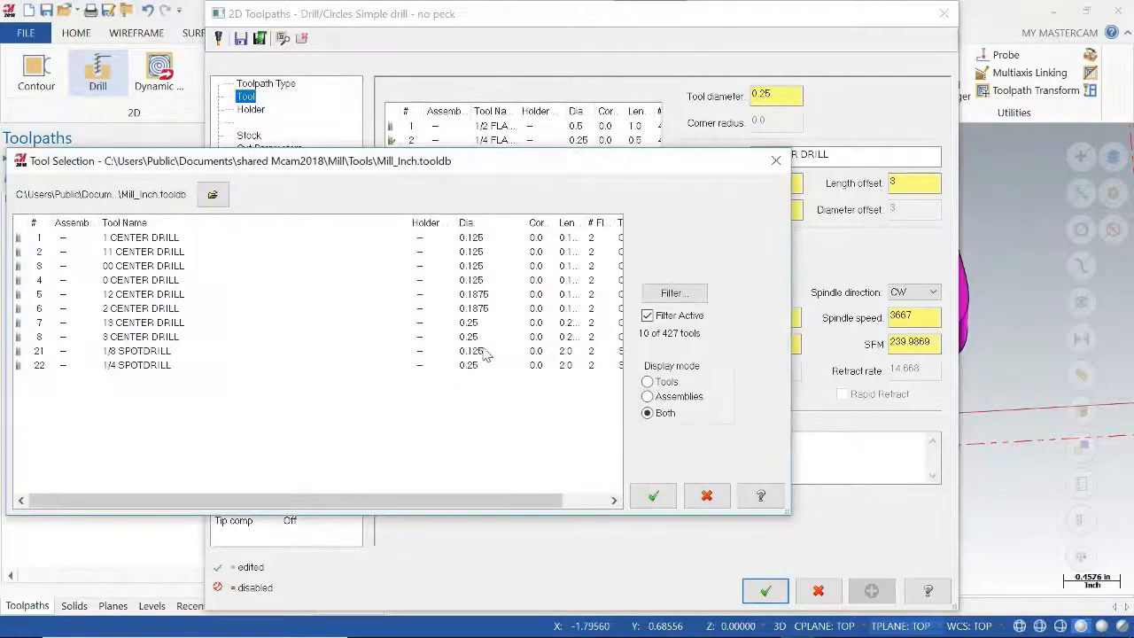
left_click(671, 293)
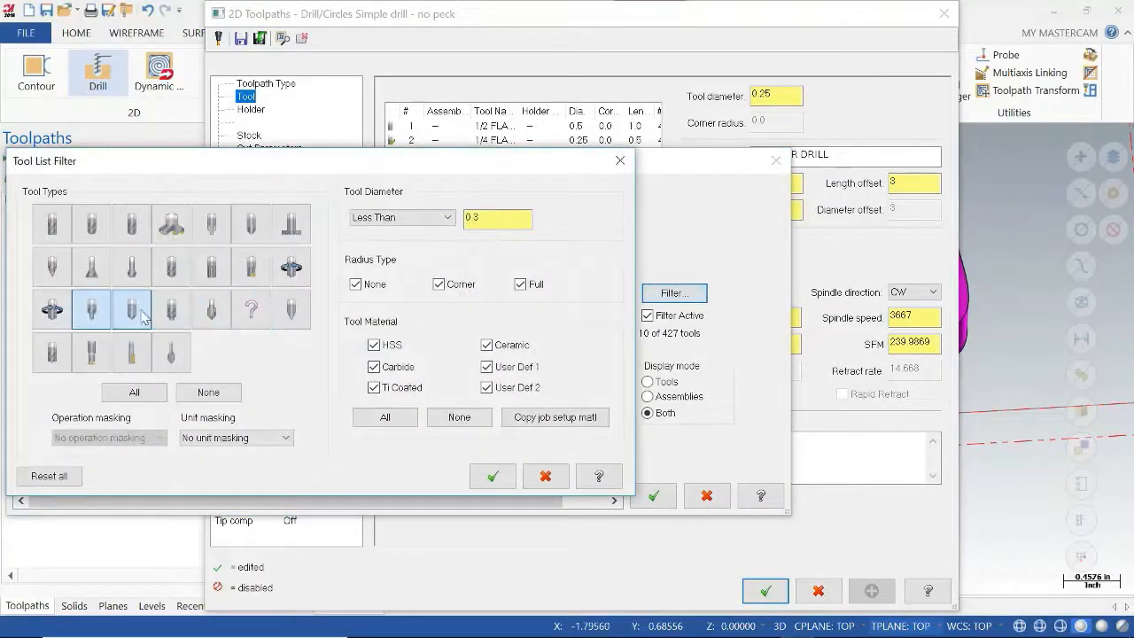
left_click(133, 311)
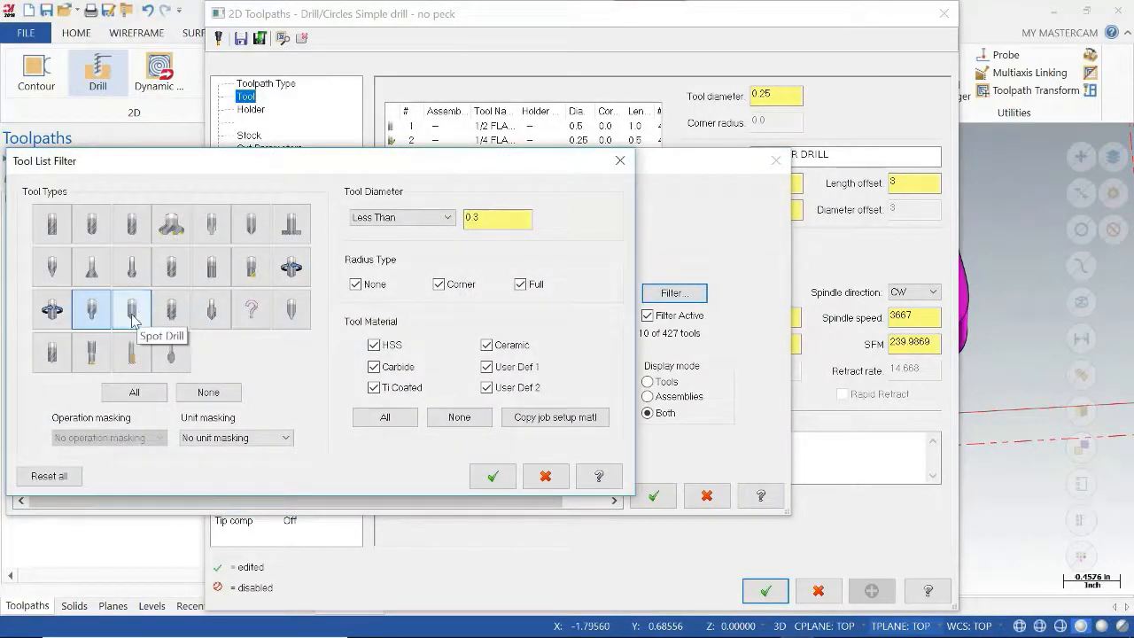
left_click(173, 310)
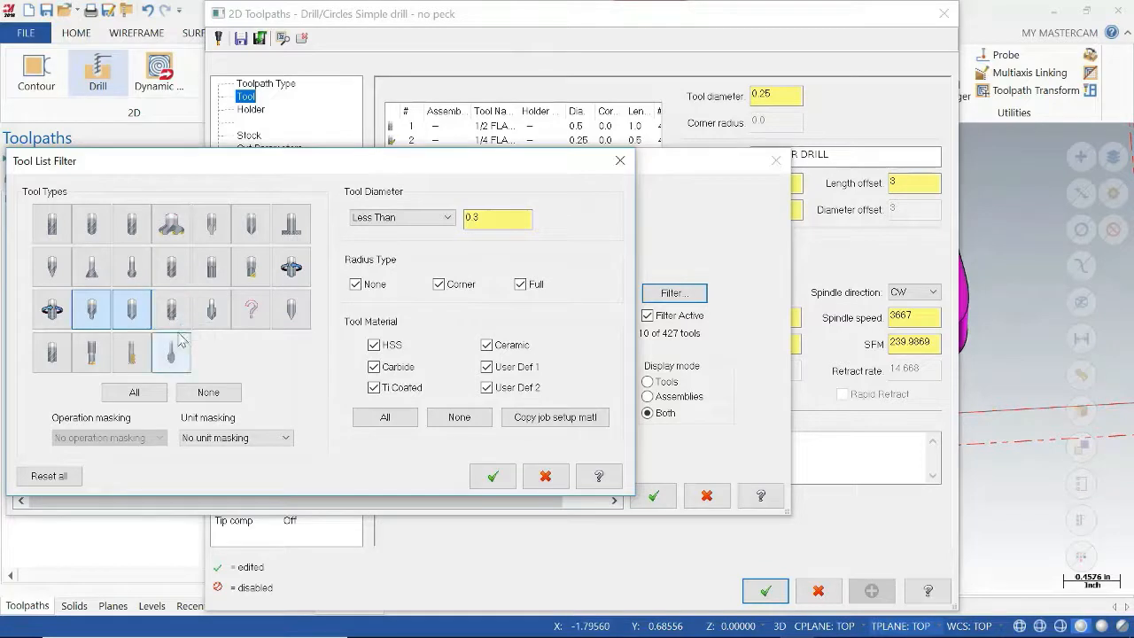
left_click(173, 311)
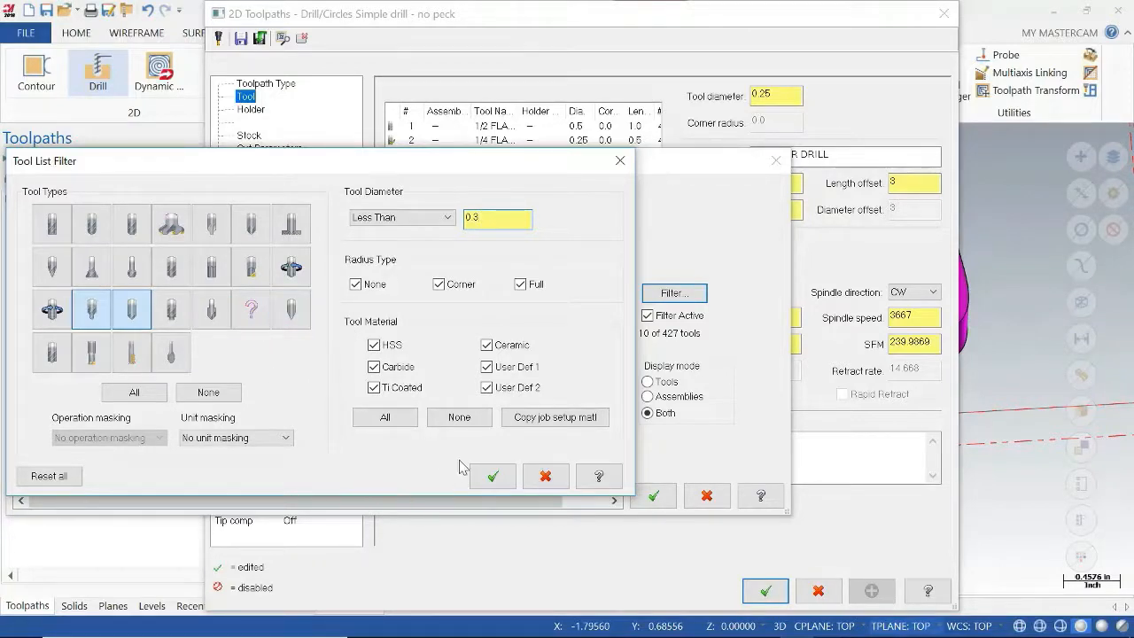
left_click(493, 476)
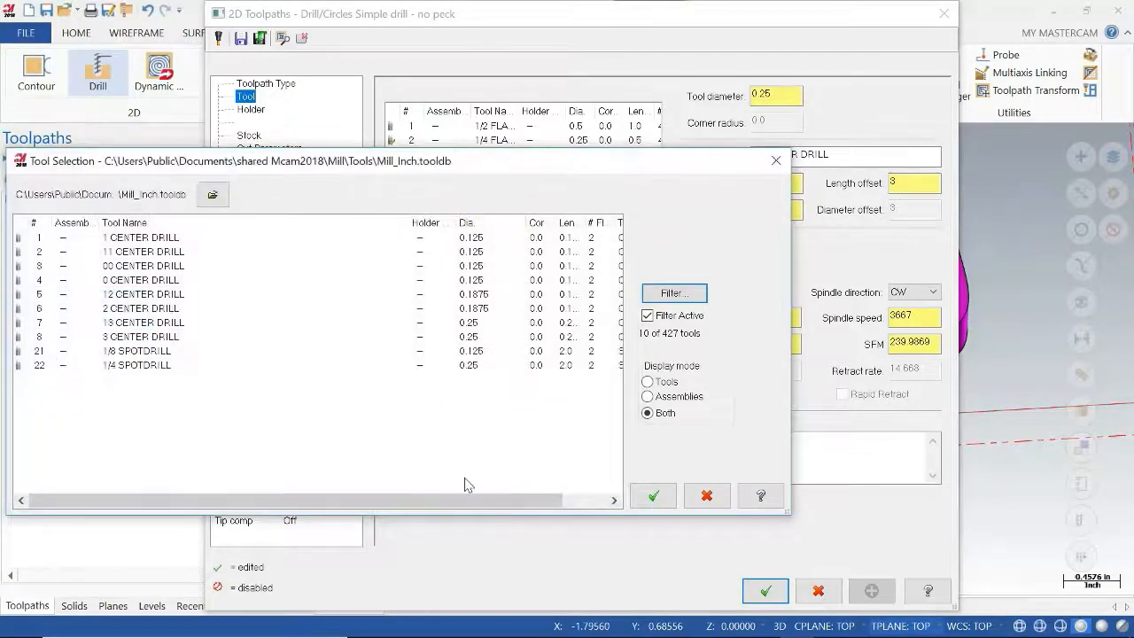
Step: Assign the 1/4 SPOTDRILL to the copied drill operation and open that tool's geometry for editing
left_click(144, 353)
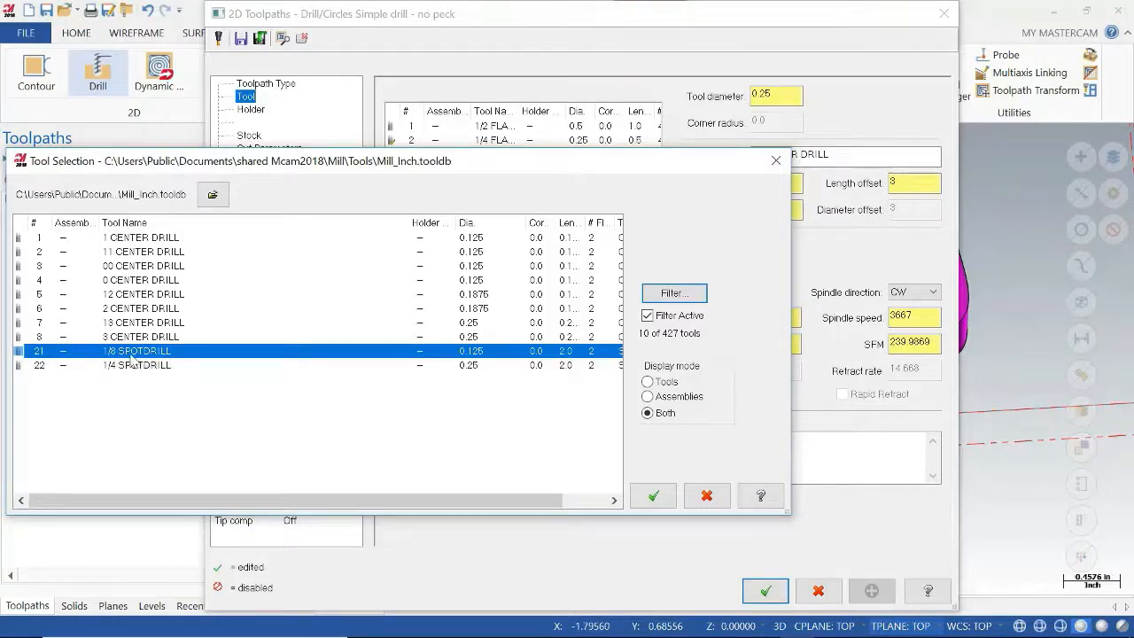
left_click(144, 367)
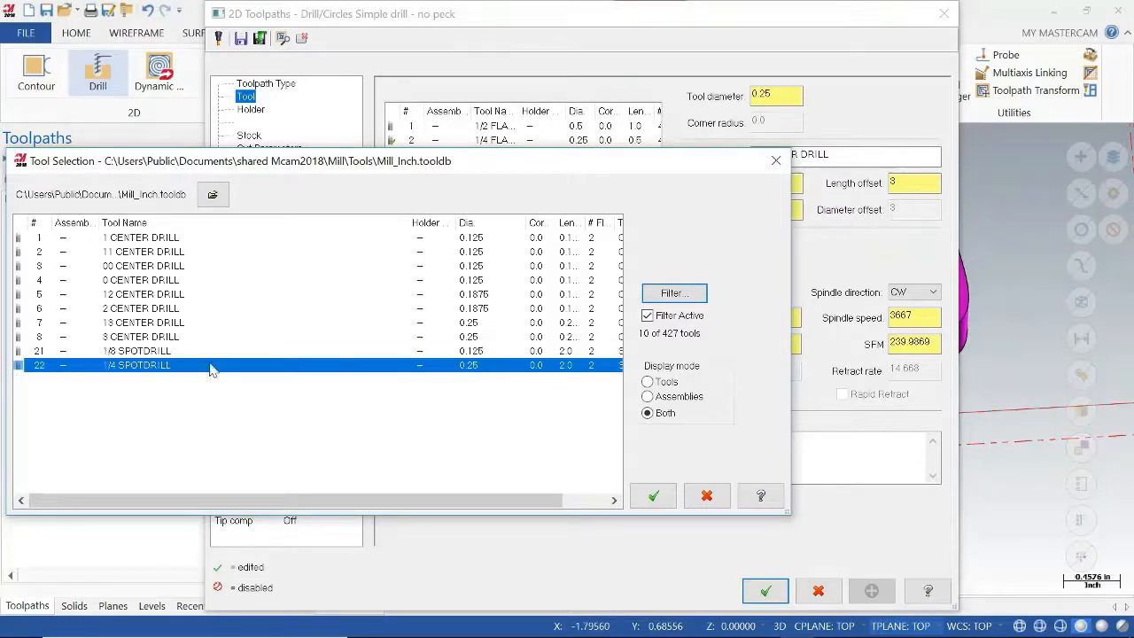
left_click(653, 496)
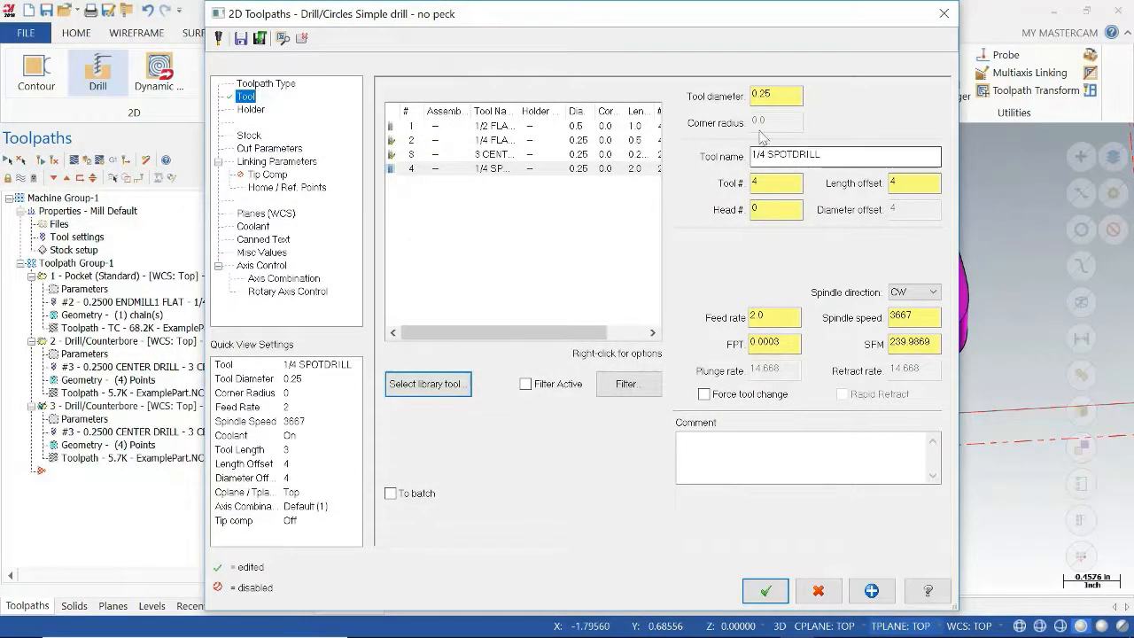
left_click(494, 171)
double_click(494, 171)
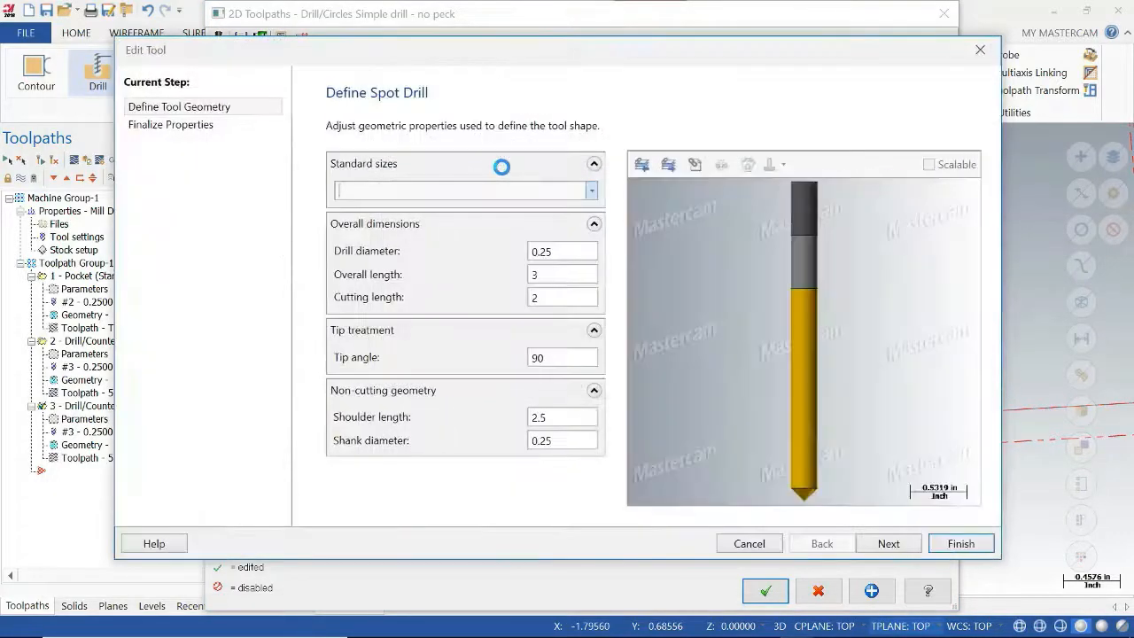
left_click(592, 192)
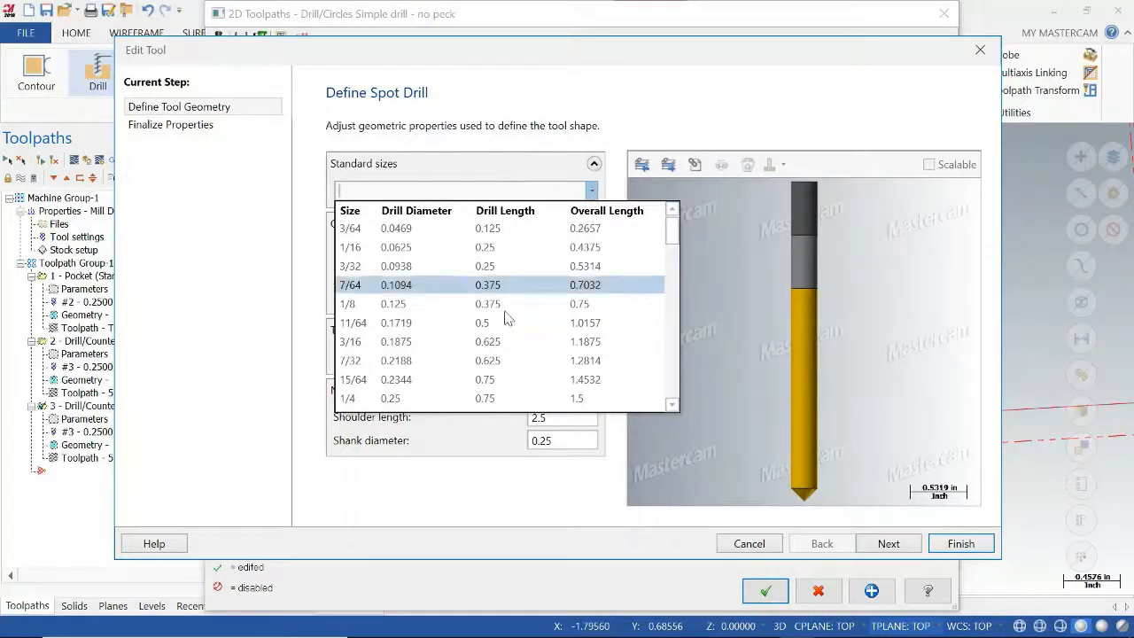
scroll(479, 314, "down", 1)
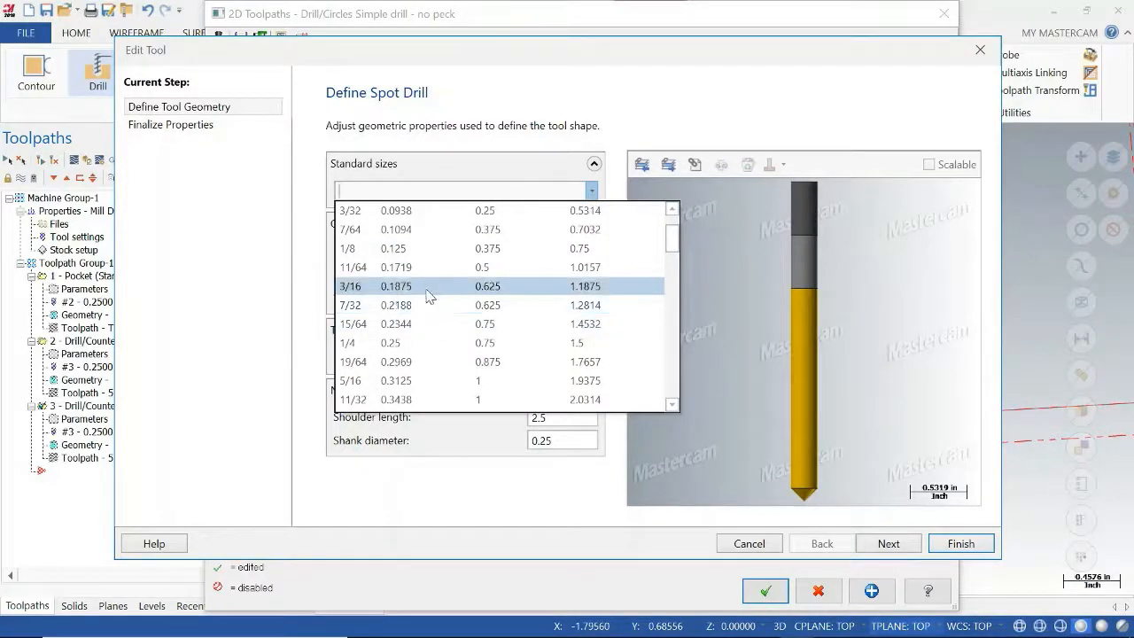
left_click(430, 286)
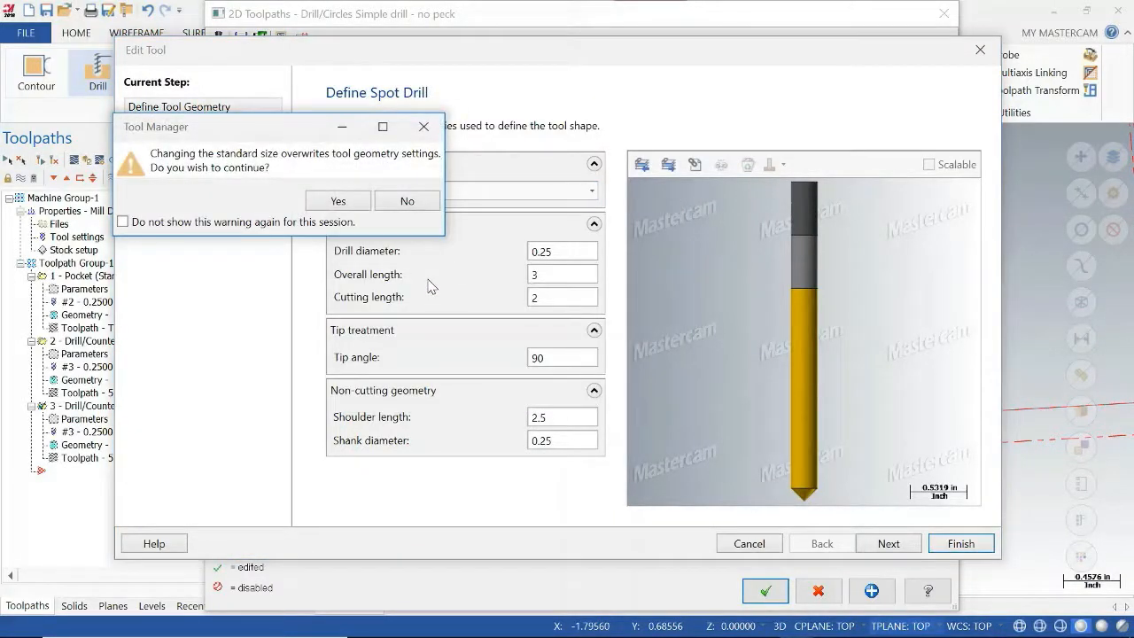
left_click(406, 200)
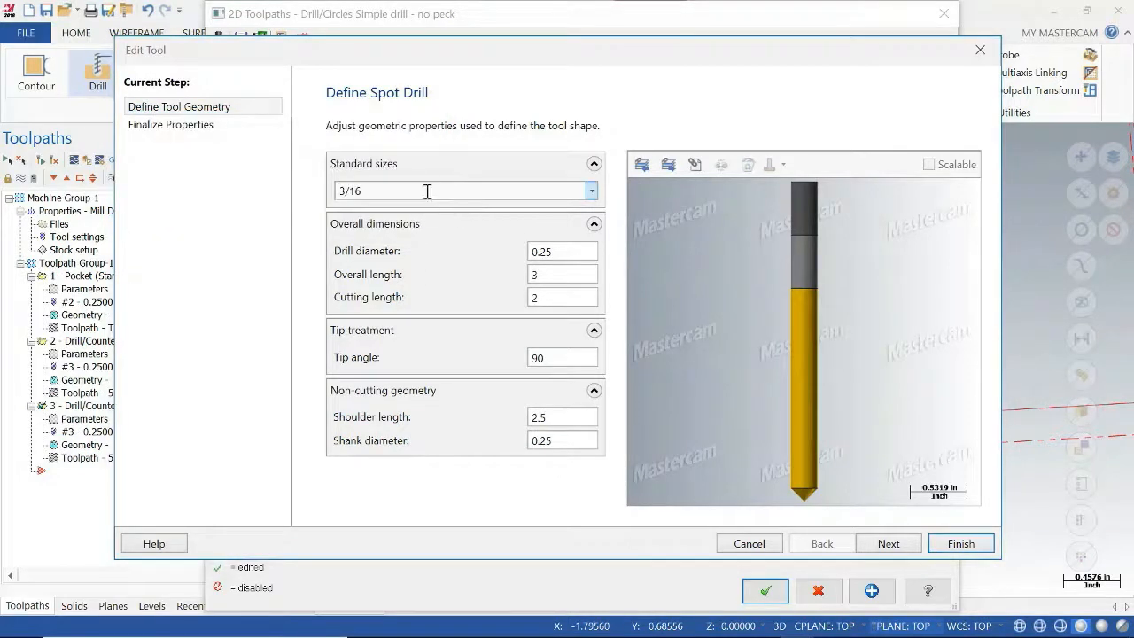
Step: Apply the 3/16 standard size to the spot drill, overwriting its geometry settings
left_click(592, 193)
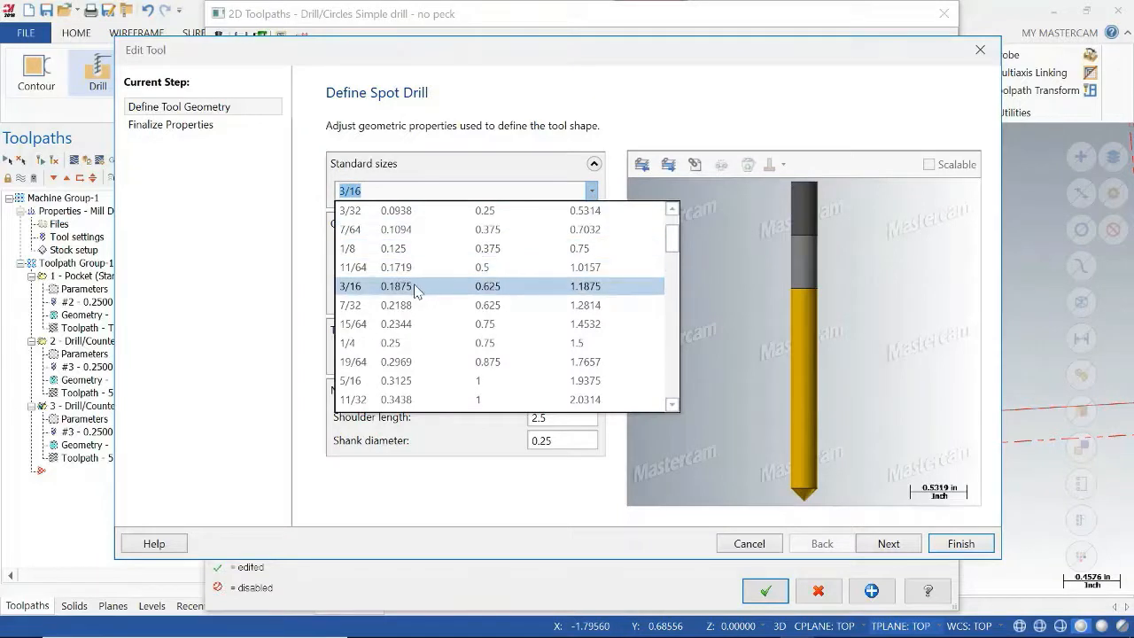
left_click(436, 282)
left_click(337, 201)
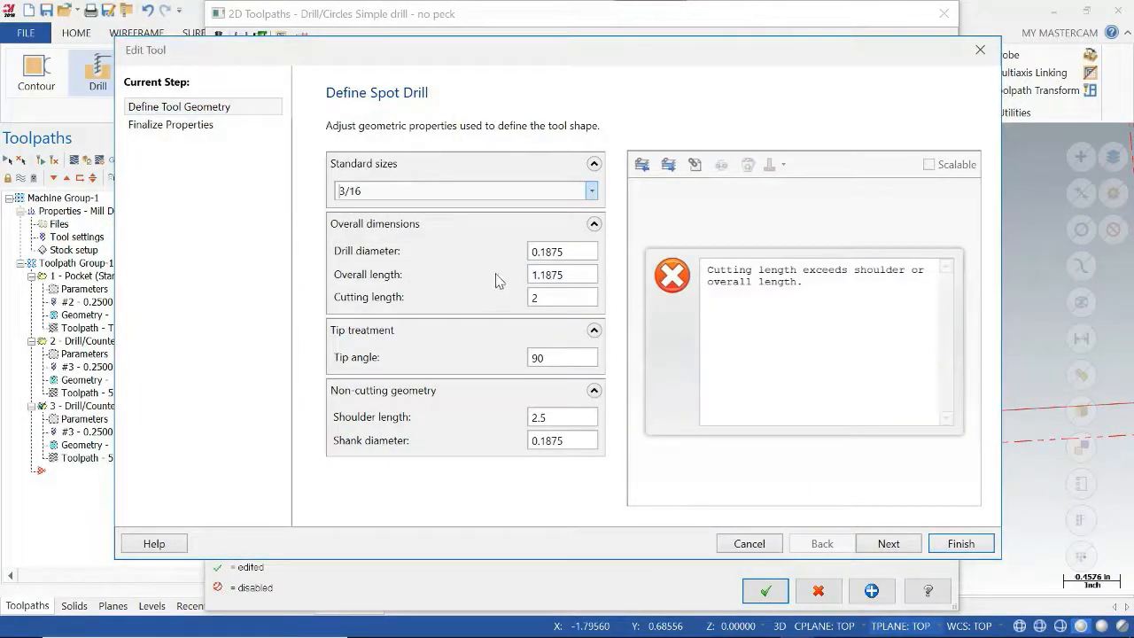
Step: Set the spot drill's overall length to 3 and its cutting length to 1.5
left_click(551, 299)
left_click_drag(559, 299, 519, 297)
left_click_drag(581, 278, 523, 297)
type("3")
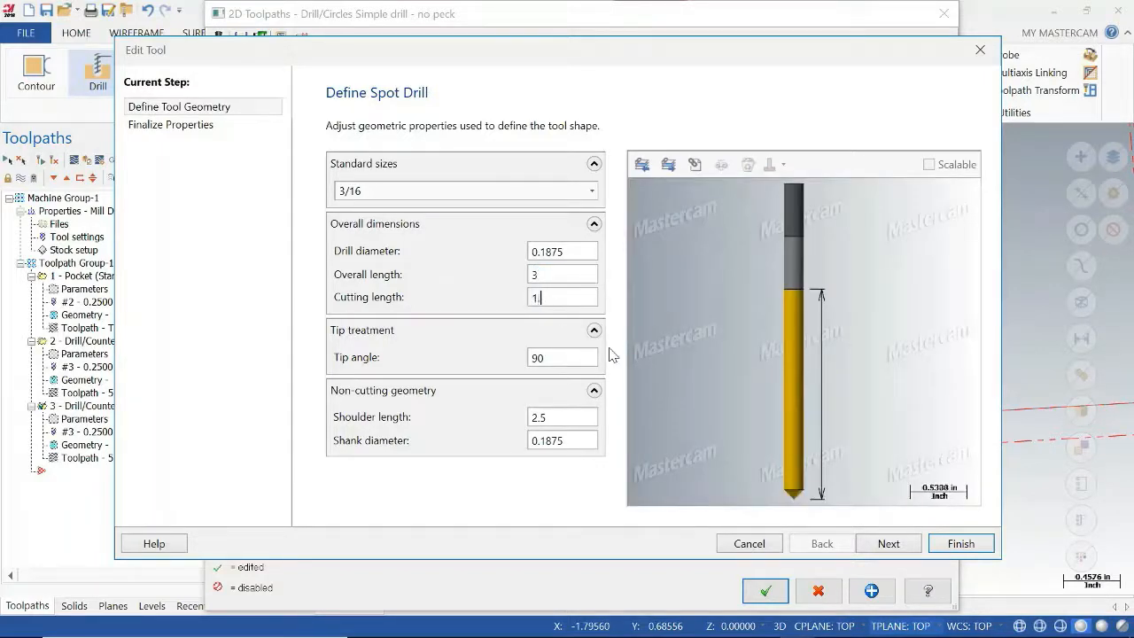
Step: Set the spot drill's tip angle to 118
left_click(560, 358)
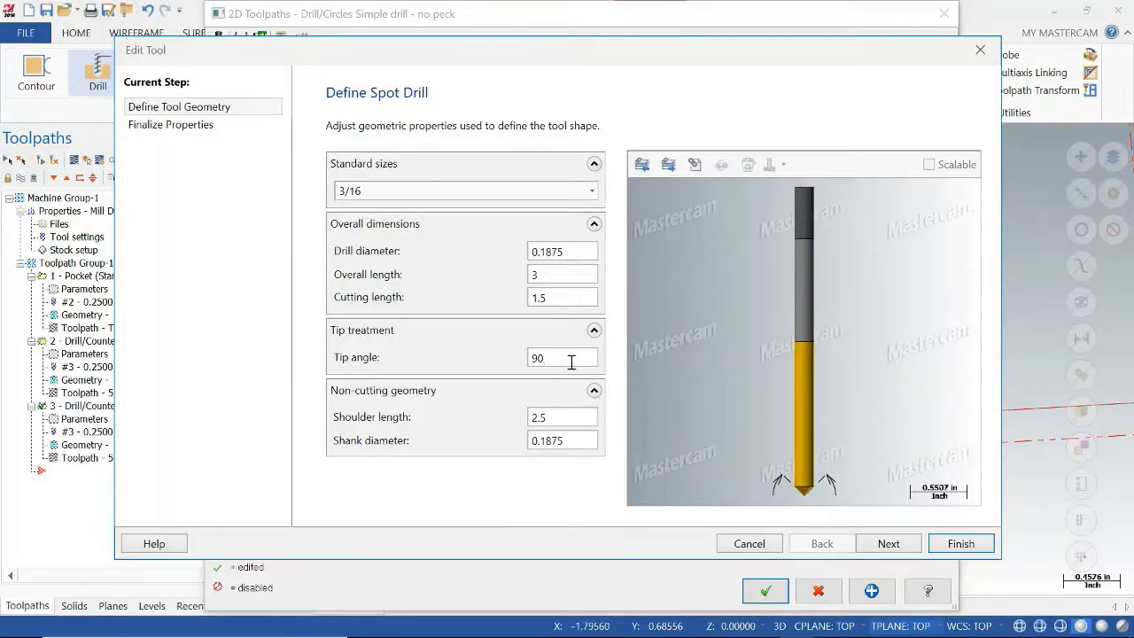
left_click_drag(572, 362, 521, 372)
left_click(558, 417)
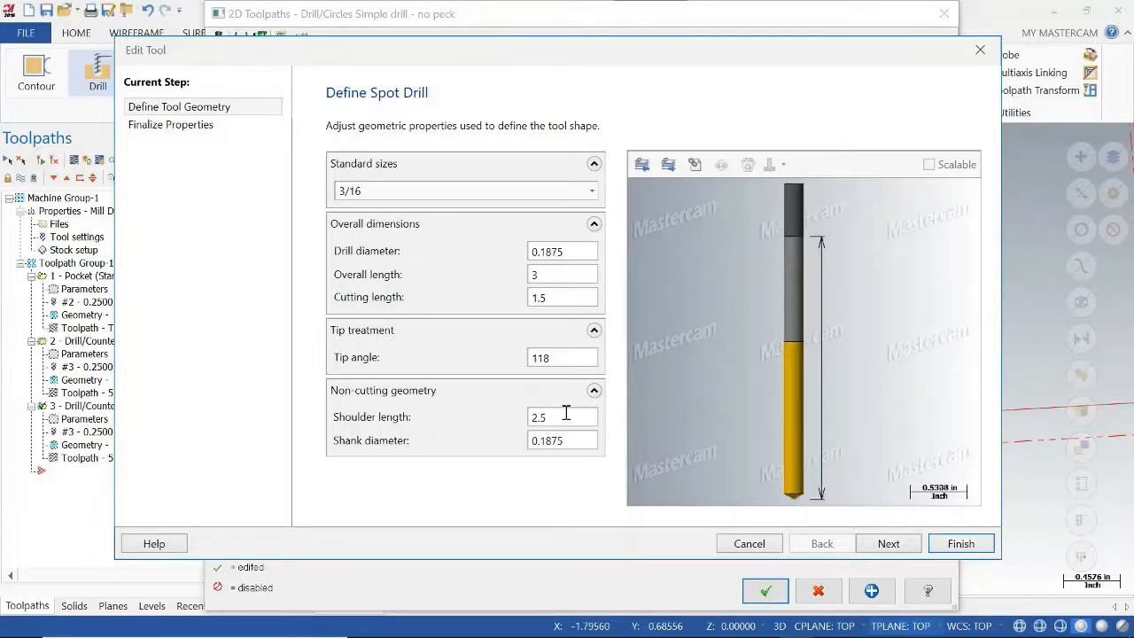
Step: Review the spot drill's diameter, overall, cutting and shoulder length dimensions, and finish the tool definition
left_click(565, 256)
left_click(568, 275)
left_click(568, 300)
left_click(568, 420)
left_click(957, 544)
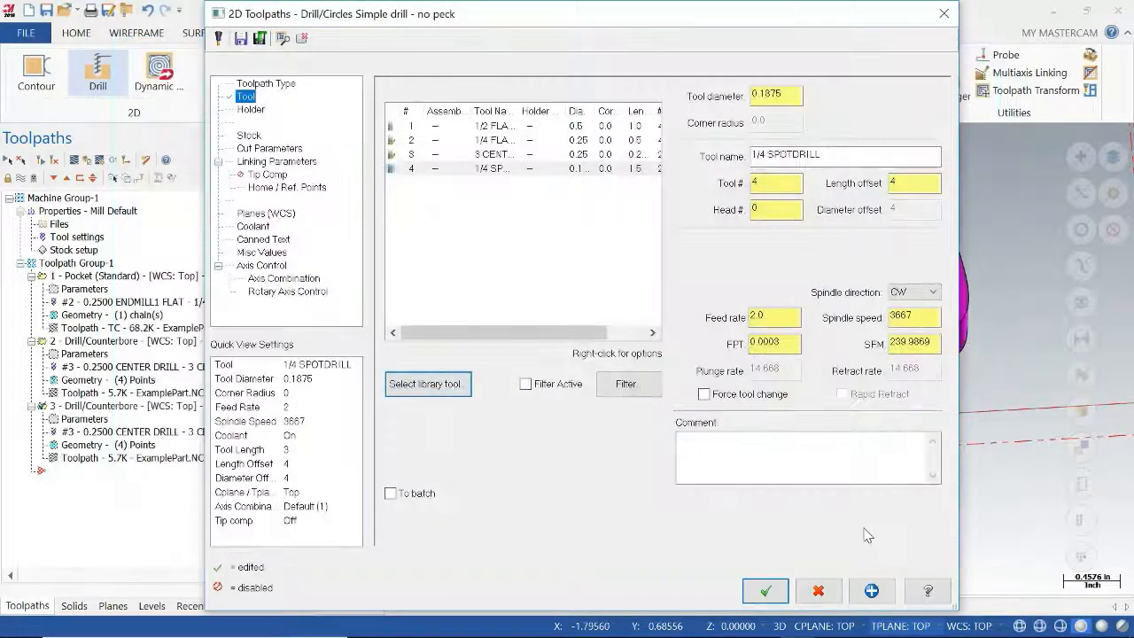
Step: Rename the tool to 3/16 Spot Drill and accept the copied drill operation's parameters
left_click(790, 155)
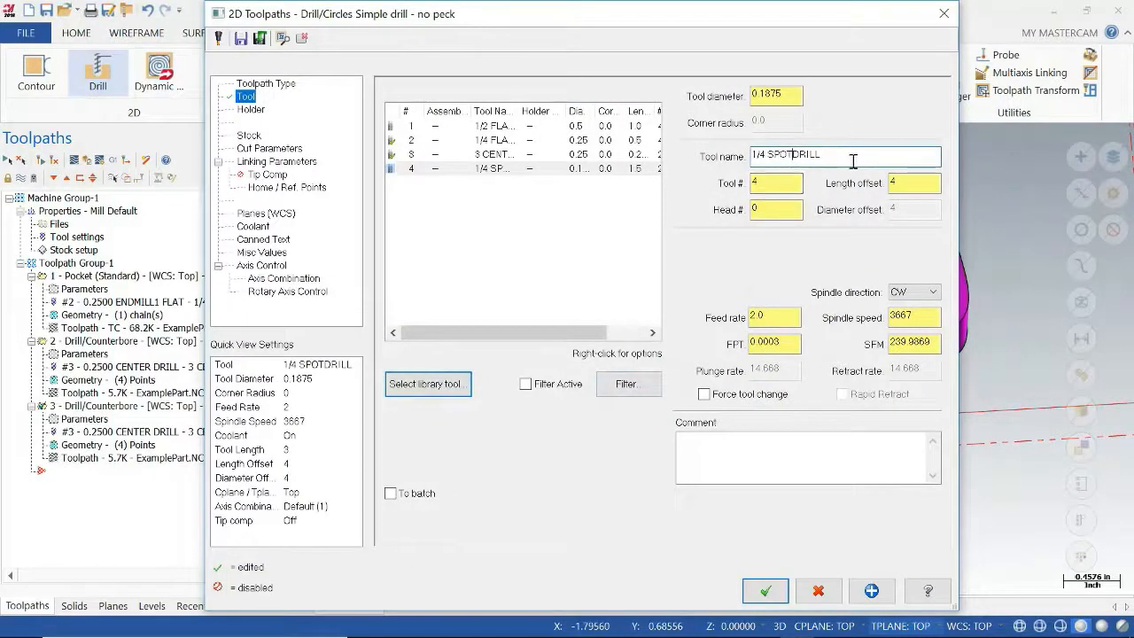
left_click_drag(854, 161, 752, 157)
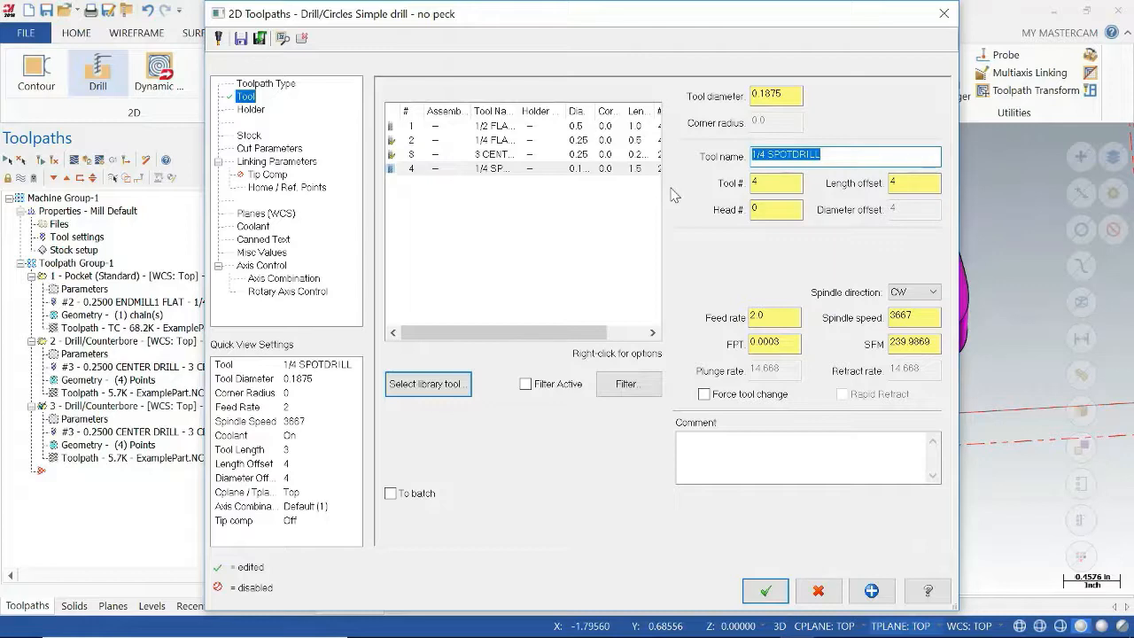
type("3/16 Spot Drill")
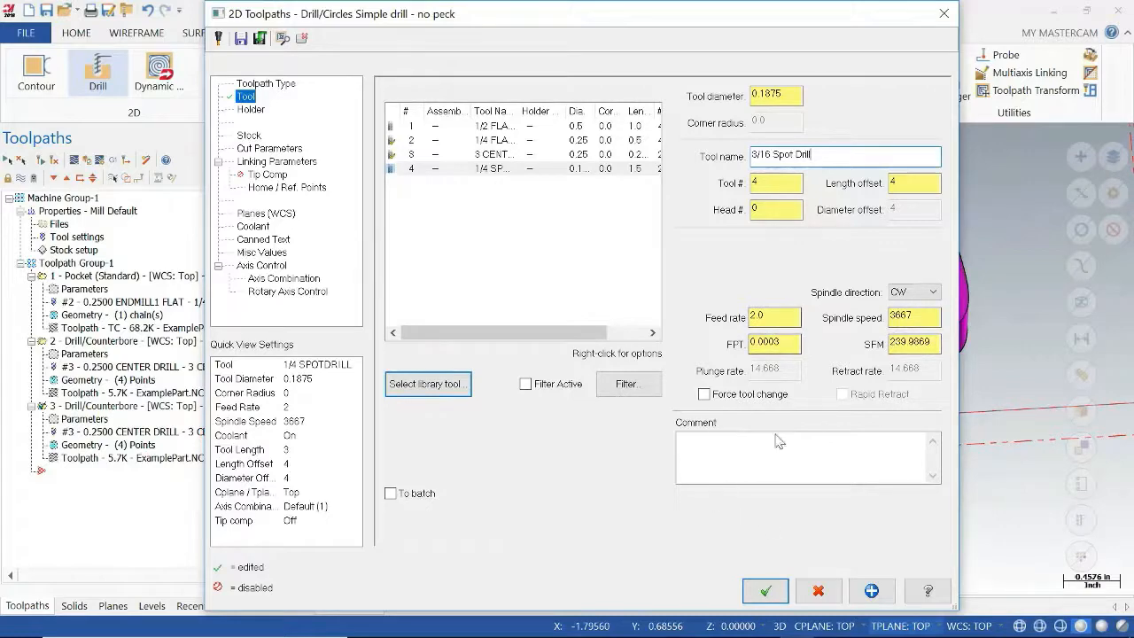
left_click(766, 592)
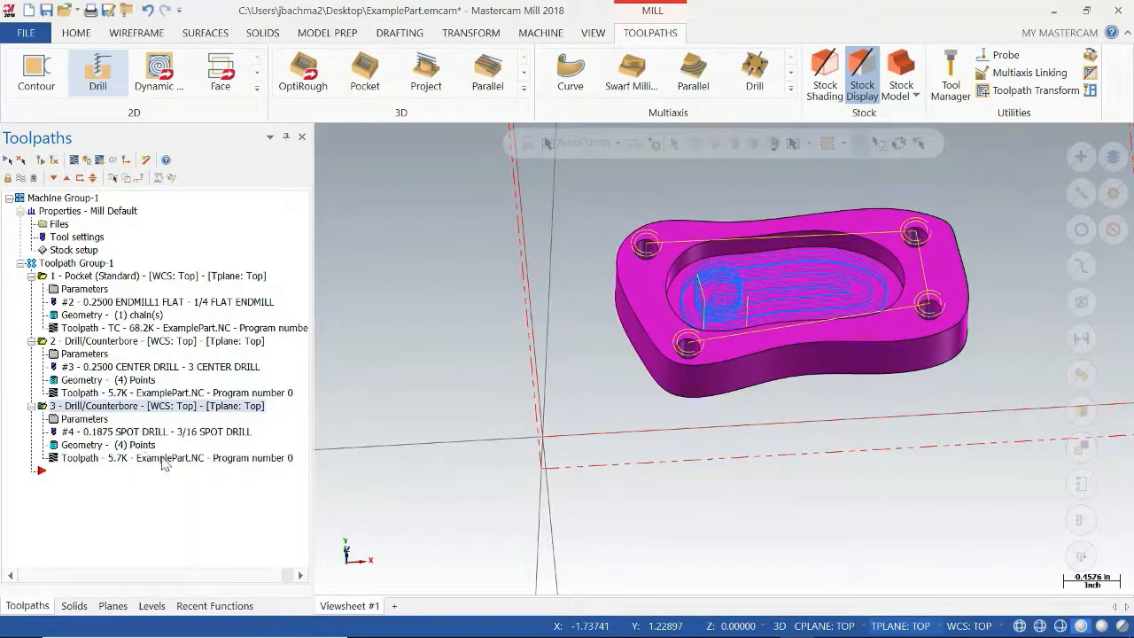
Step: Open verification for the 3/16 spot drill operation, examine the tool above the stock, and close the simulator
left_click(88, 162)
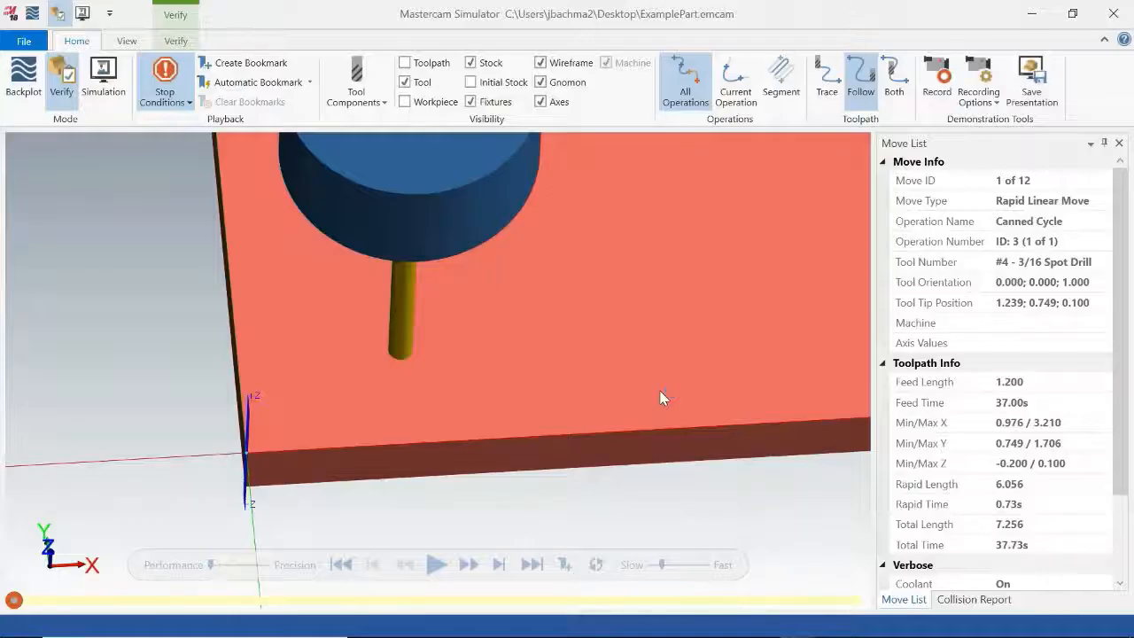
middle_click_drag(705, 390, 703, 358)
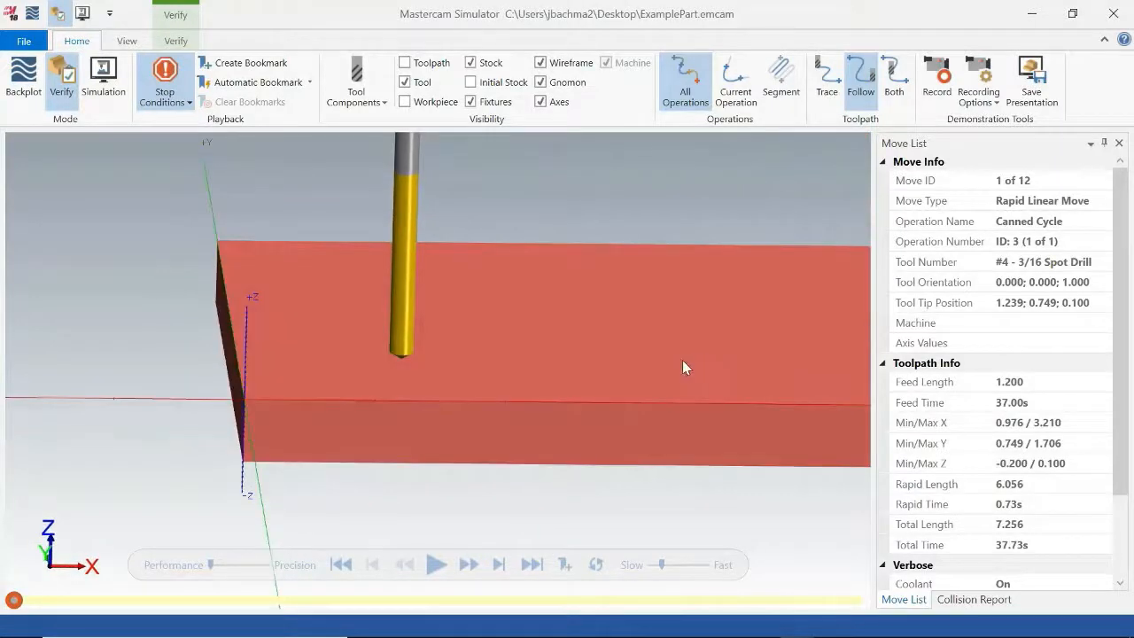
scroll(683, 359, "up", 2)
scroll(682, 360, "down", 4)
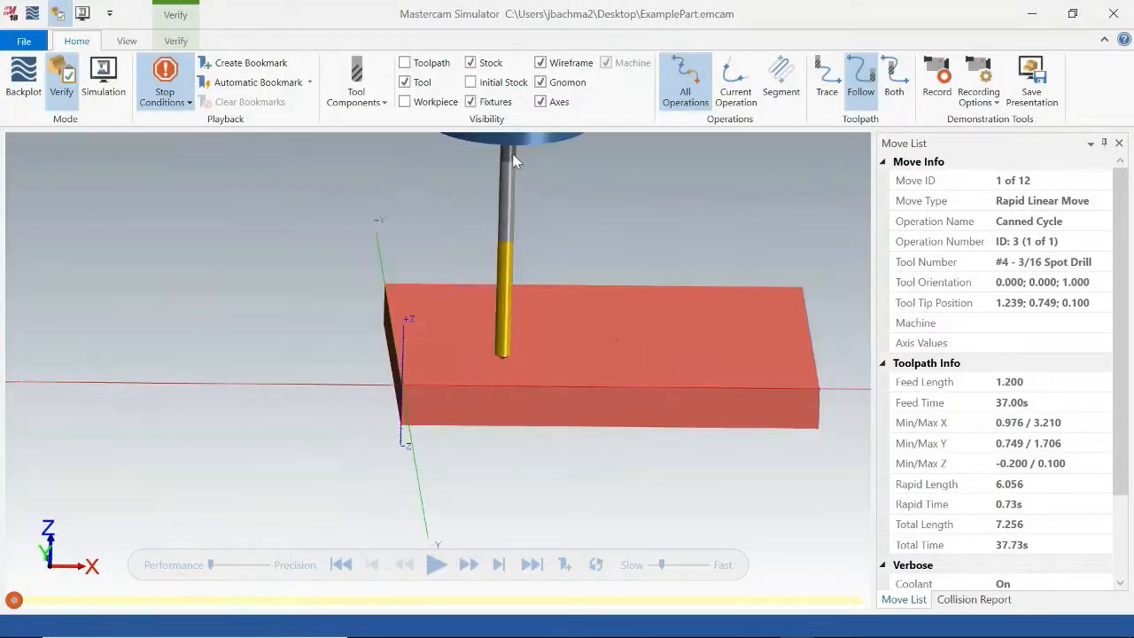
left_click(1114, 18)
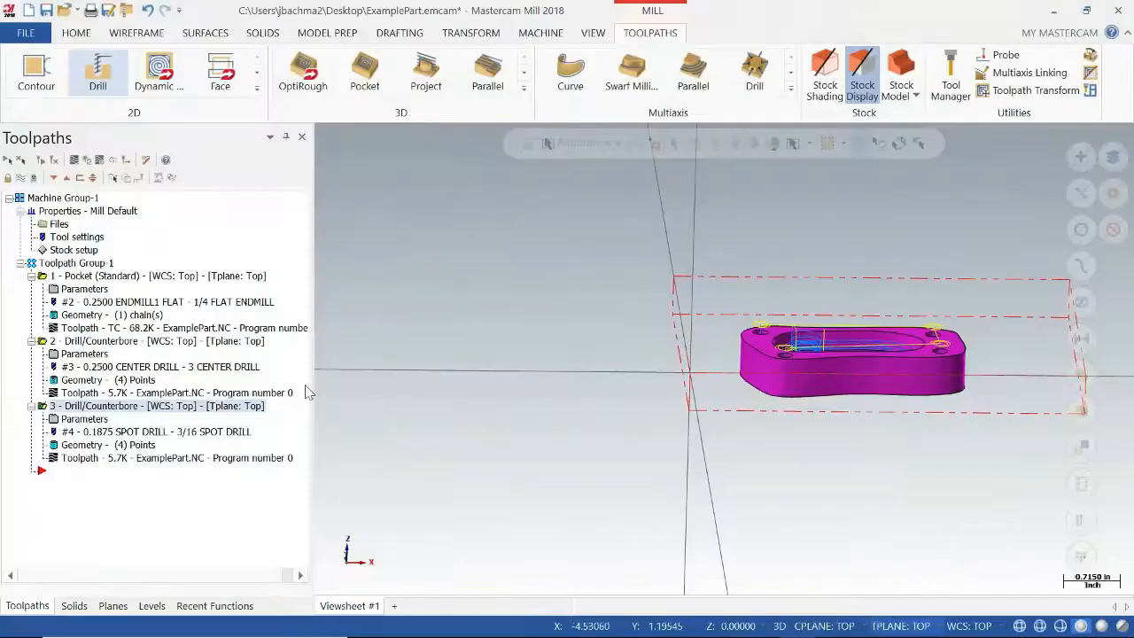
Step: Select the pocket and both drill operations together in the operations list
left_click(46, 344)
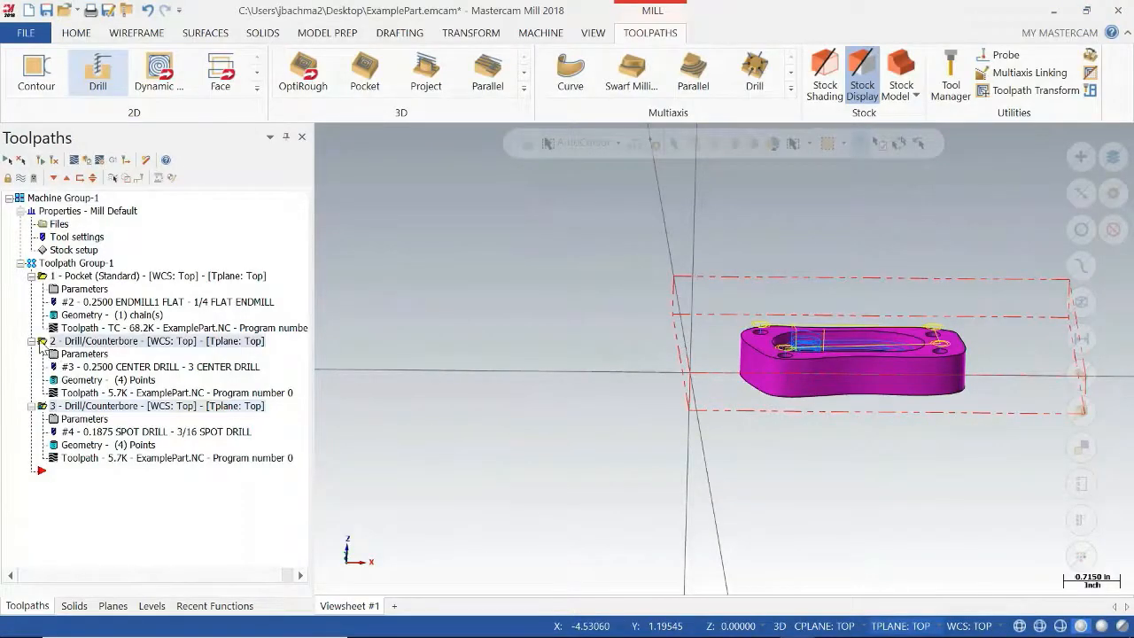
left_click(48, 277)
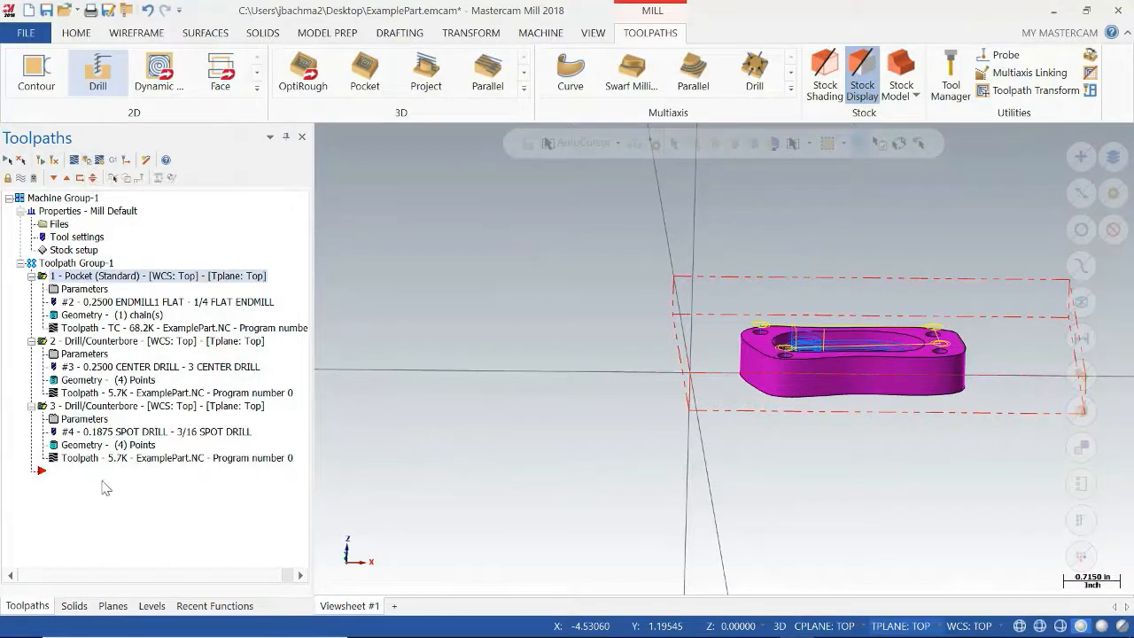
left_click(42, 406)
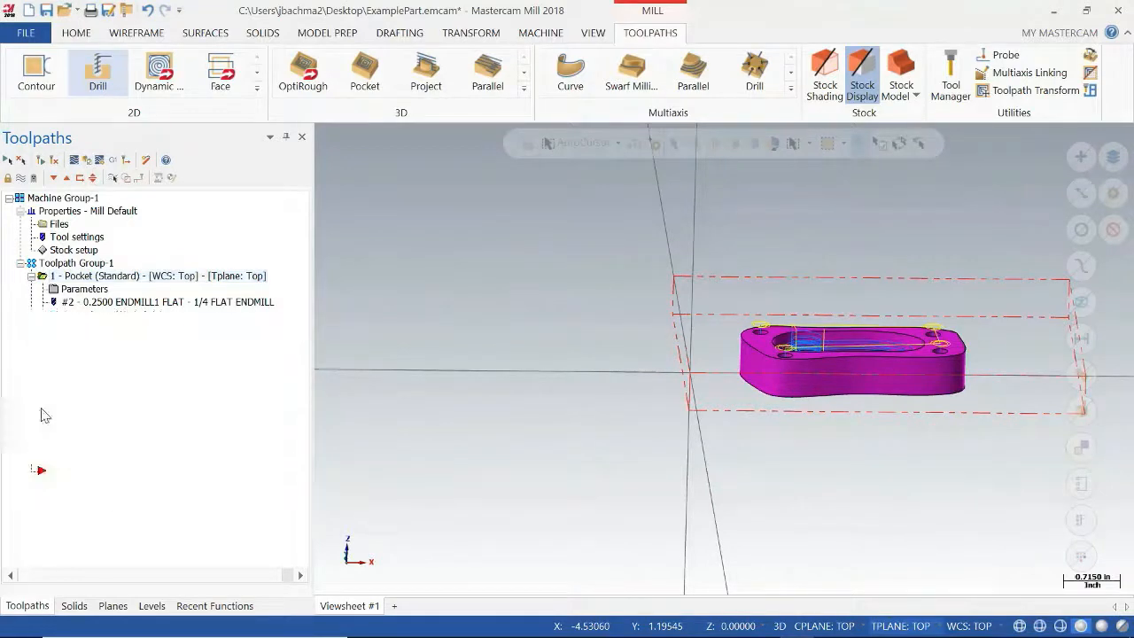
left_click(80, 342, "ctrl")
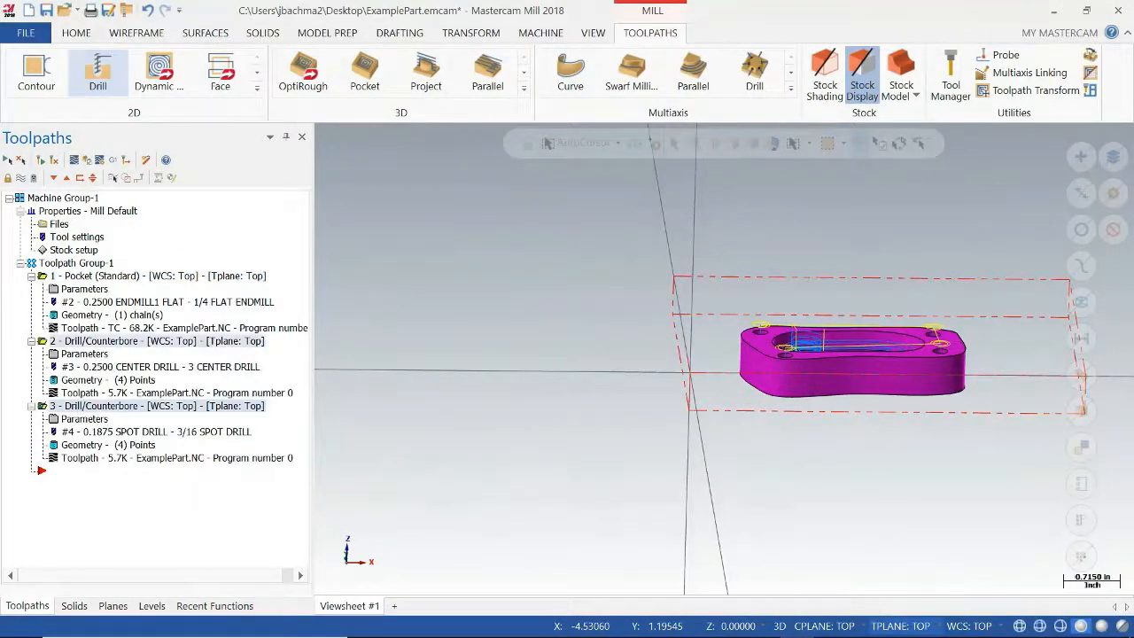
left_click(89, 276, "ctrl")
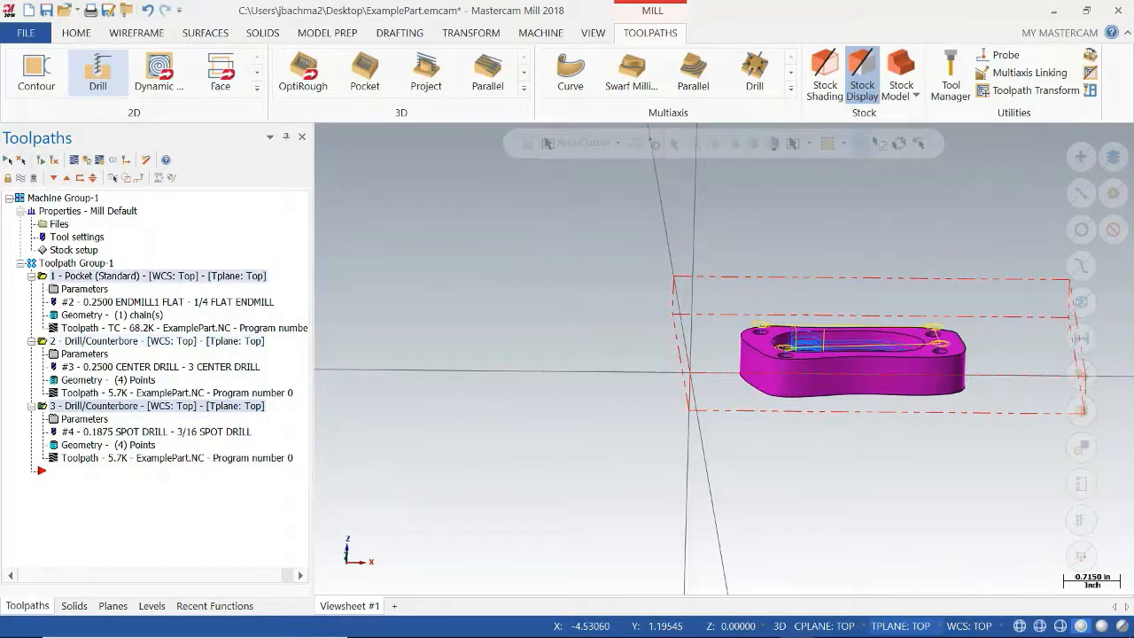
Step: Move the 3/16 spot drill operation ahead of the center drill operation, and restore the original order
left_click_drag(88, 406, 113, 280)
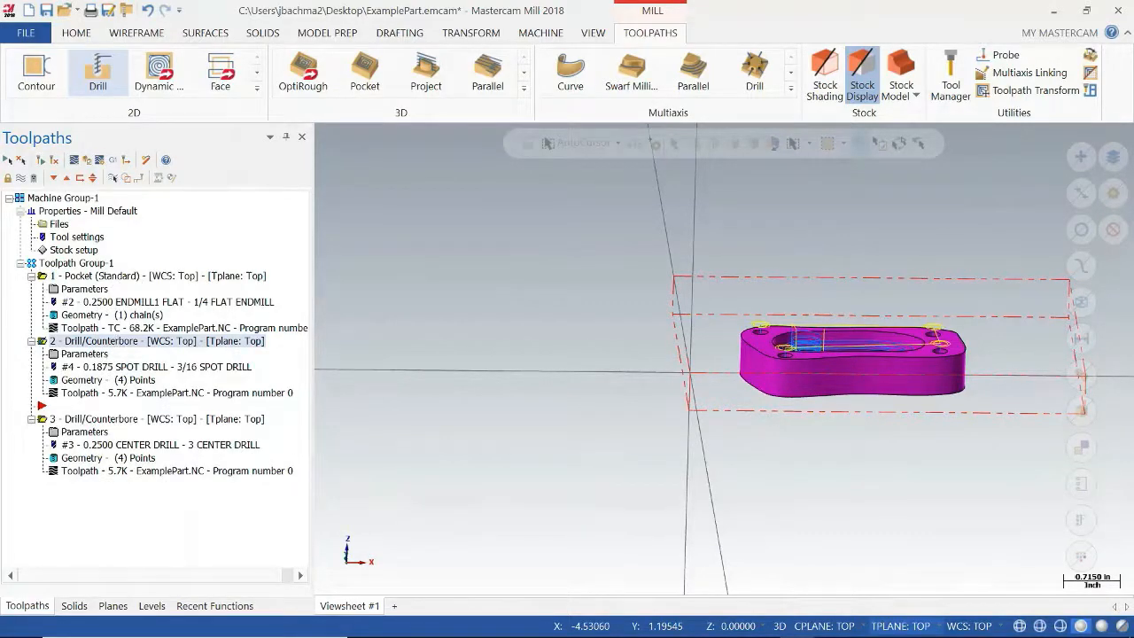
left_click_drag(115, 341, 94, 424)
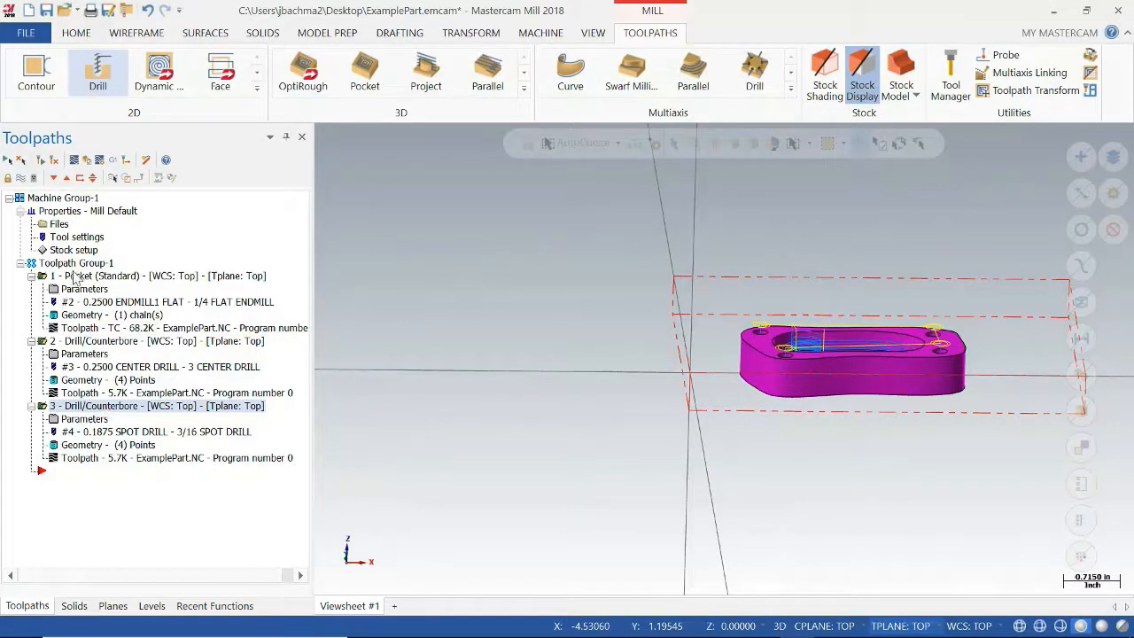
Step: Verify all three operations, running the simulation through the pocket to the first tool change
left_click(89, 165)
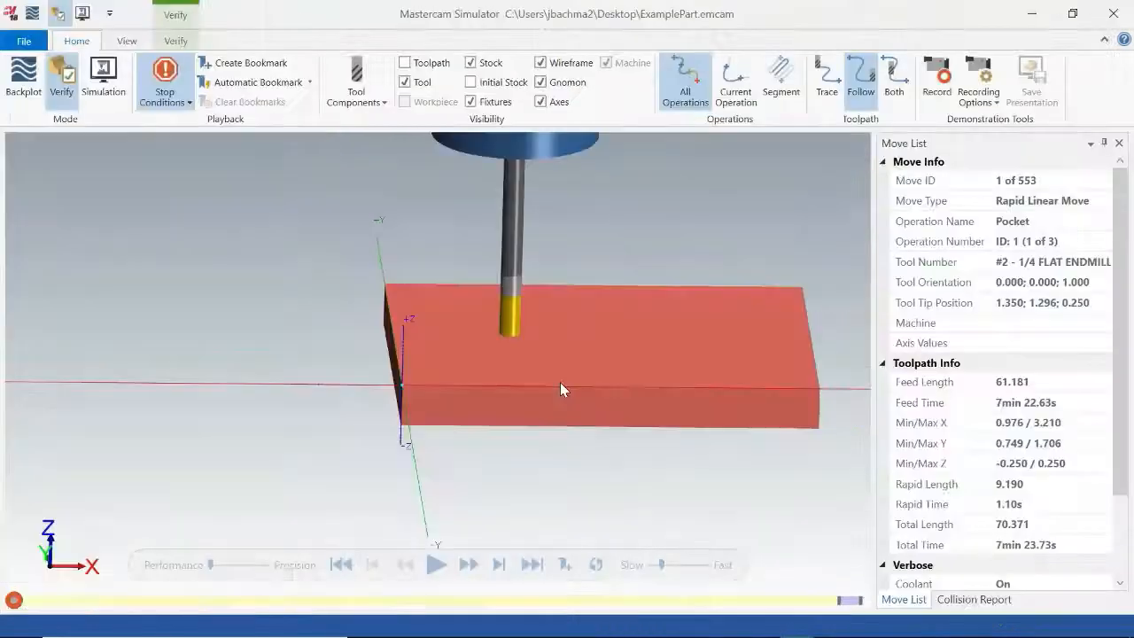
middle_click_drag(593, 402, 599, 399)
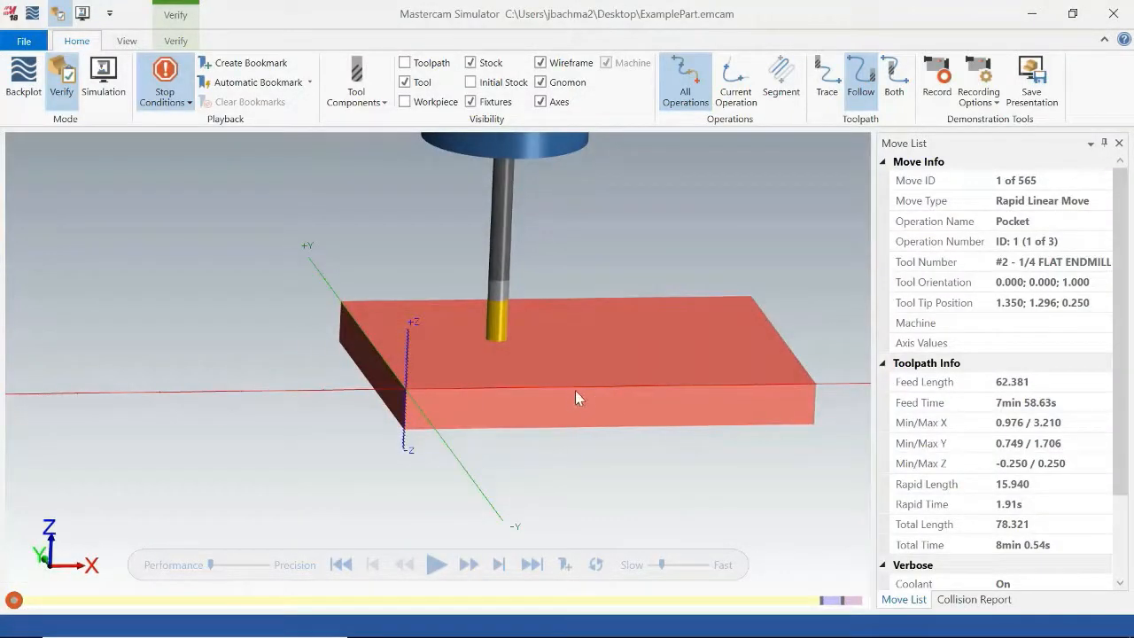
left_click(436, 567)
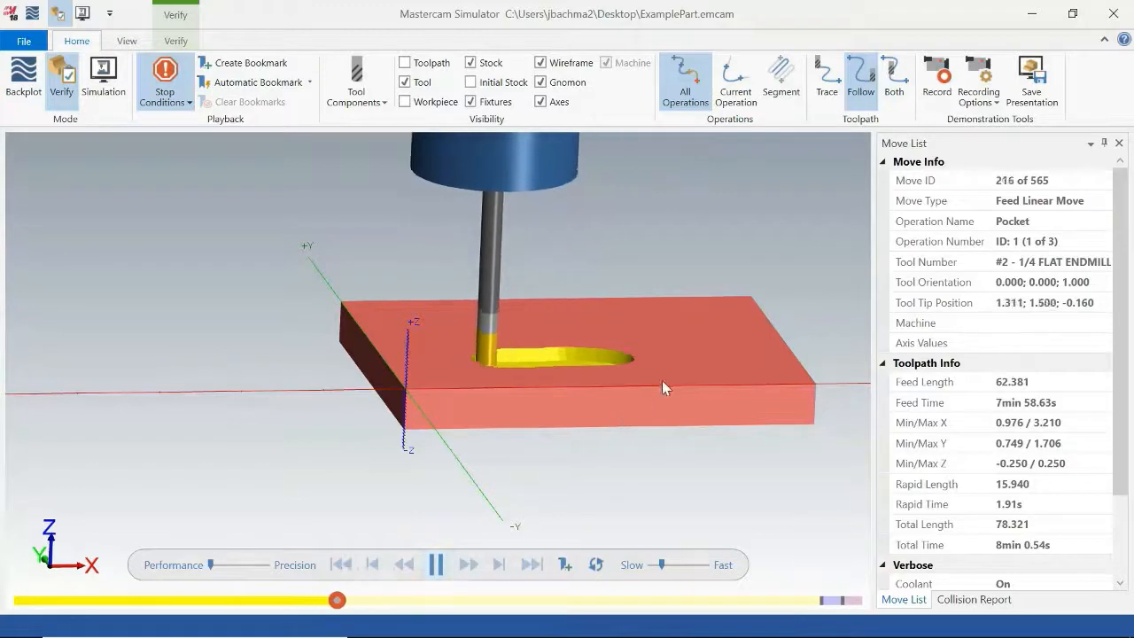
middle_click_drag(666, 387, 661, 400)
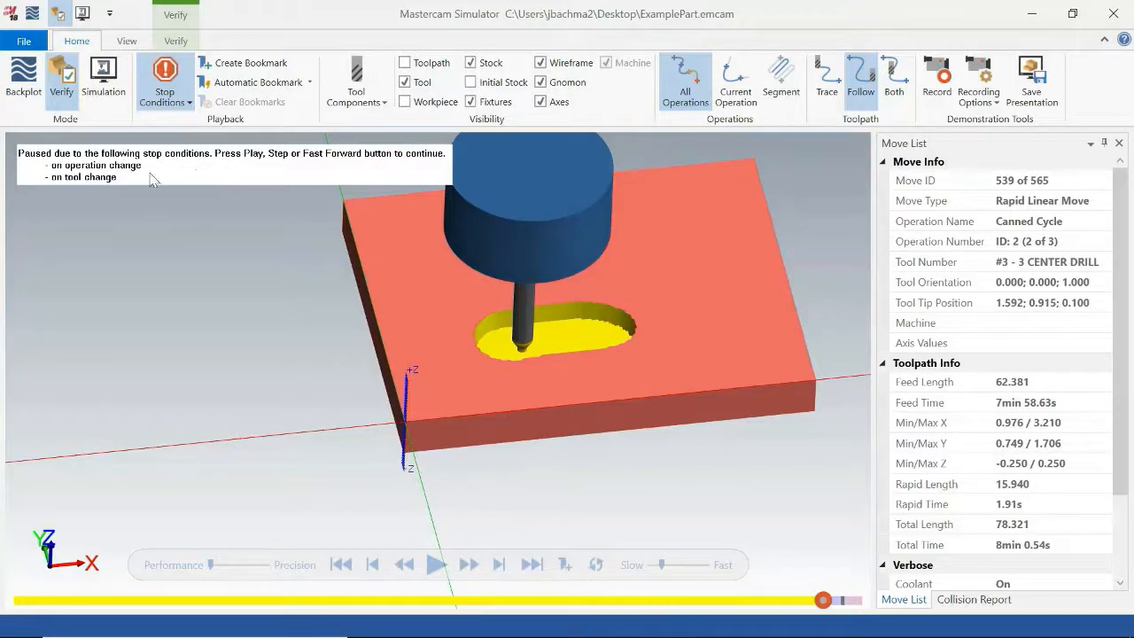
middle_click_drag(585, 397, 586, 397)
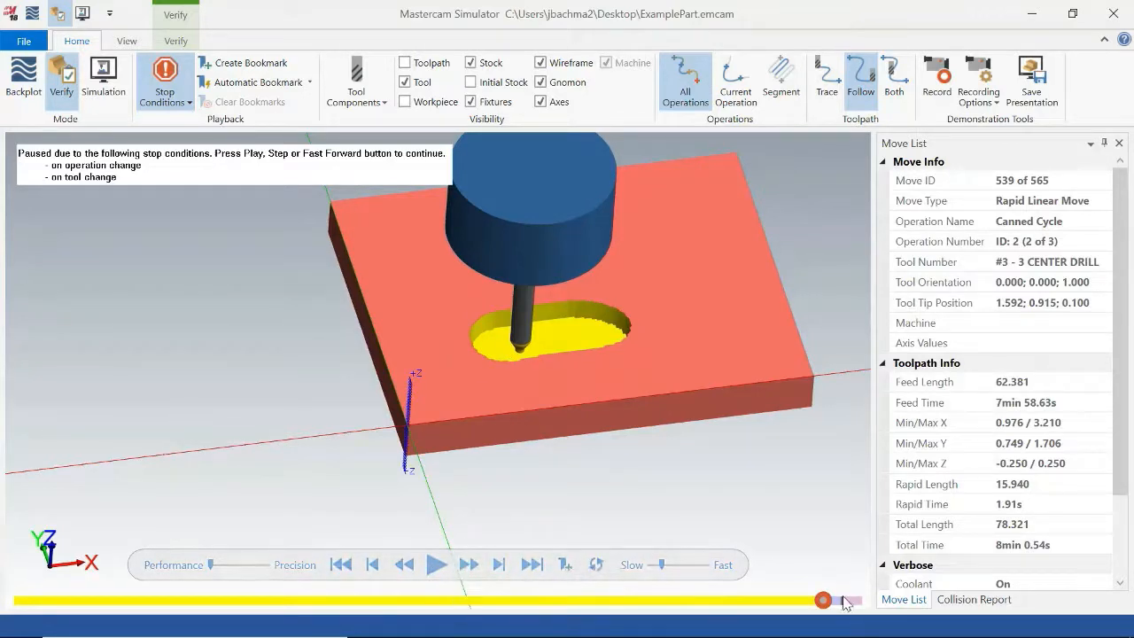
Step: Continue the simulation through the center drilling and 3/16 drilling, inspect the four holes, and close the simulator
left_click(439, 572)
scroll(704, 398, "up", 3)
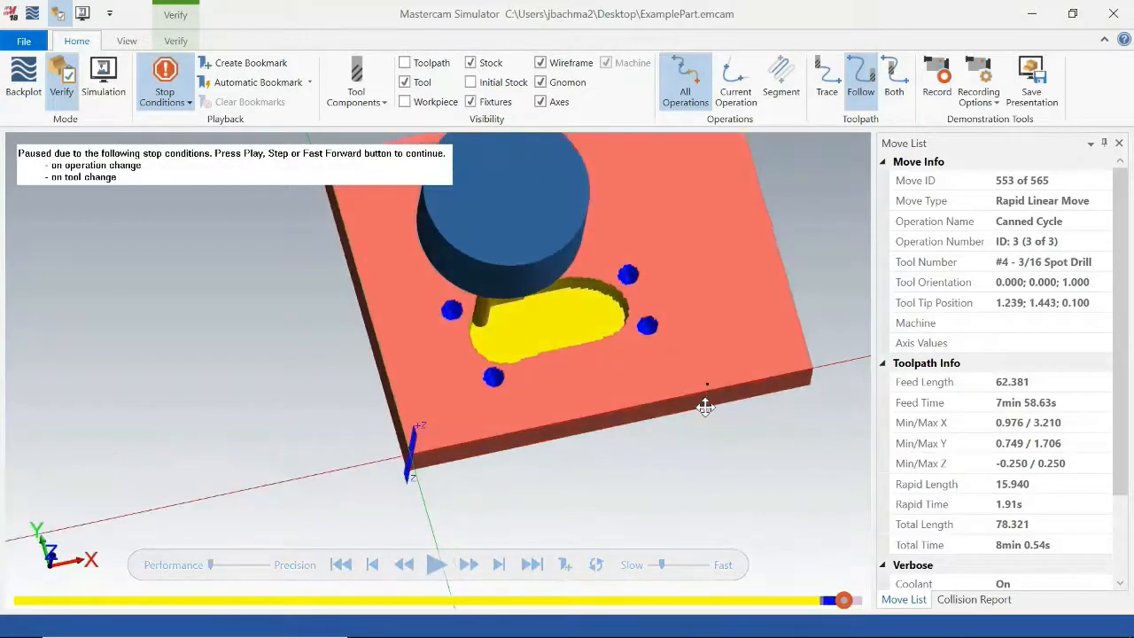
scroll(703, 392, "down", 3)
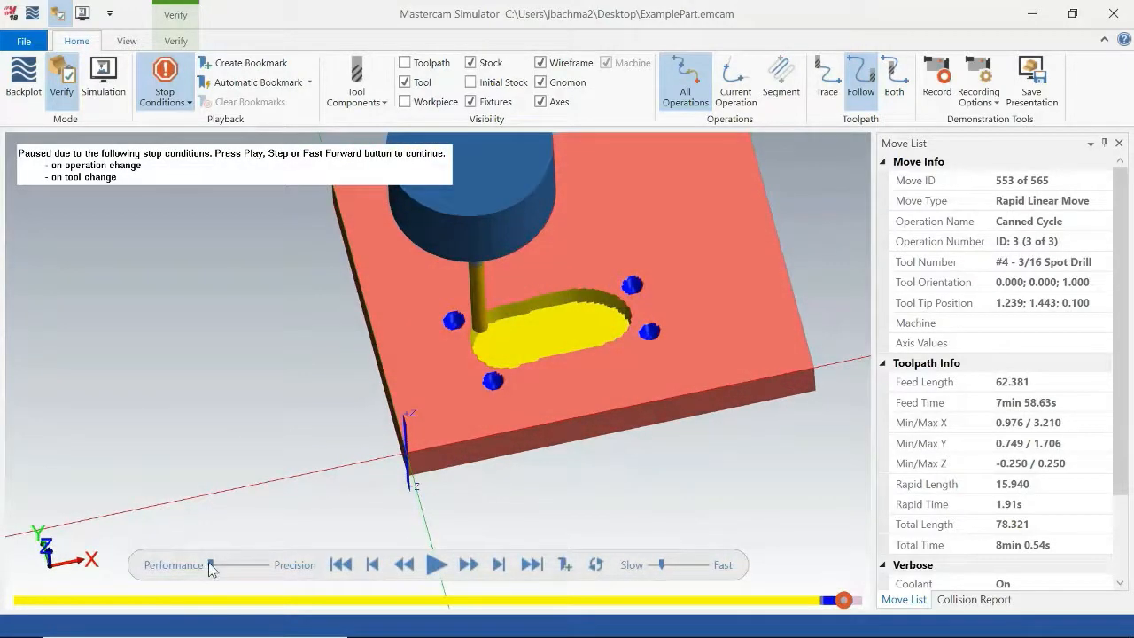
left_click(437, 565)
middle_click_drag(565, 402, 563, 378)
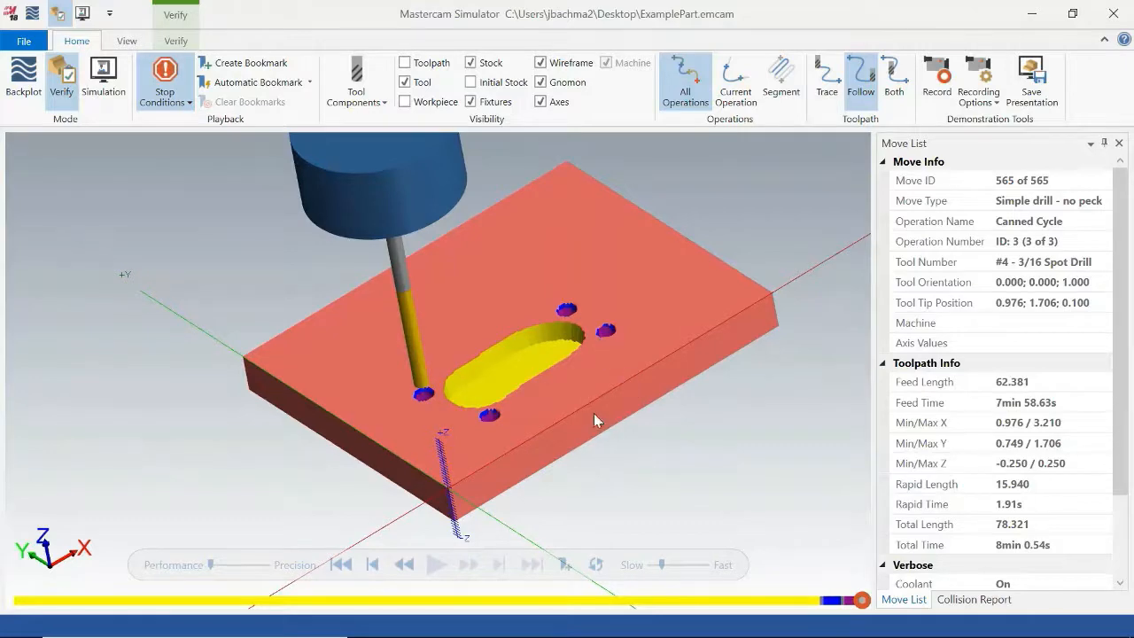
middle_click_drag(594, 414, 521, 404)
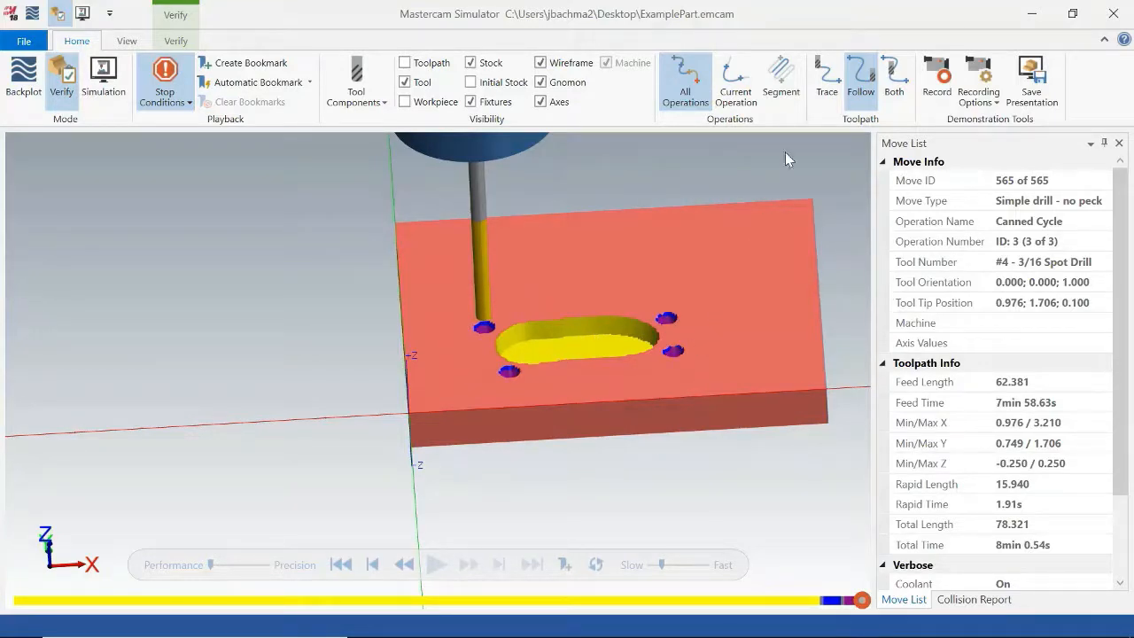
left_click(1113, 13)
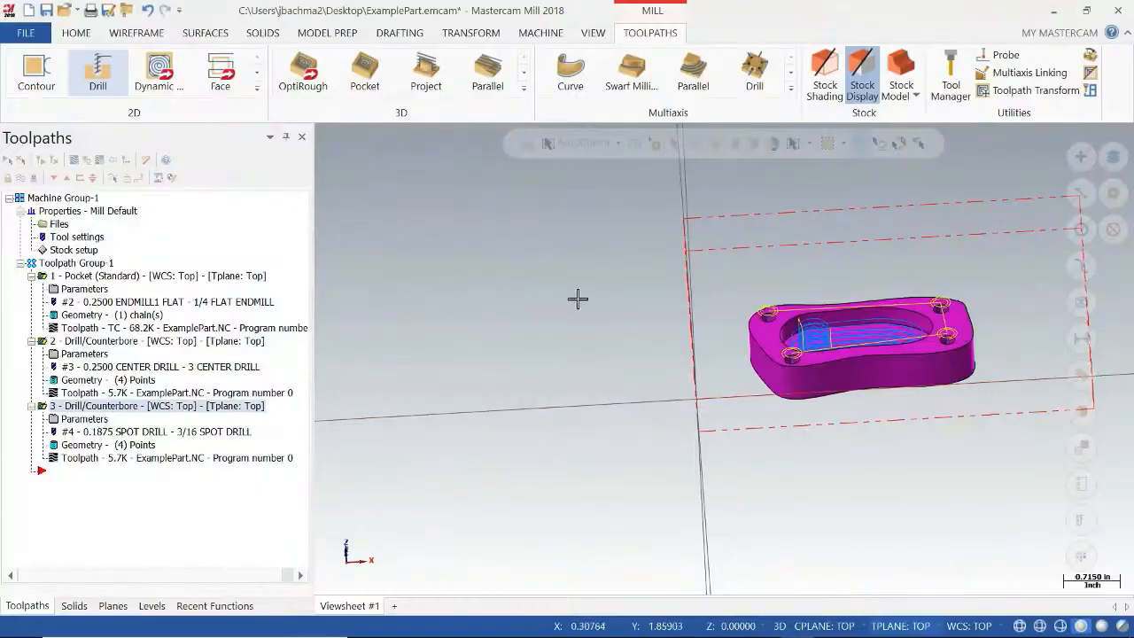
Step: Set the 3/16 drill operation's depth to -0.5 in its linking parameters
left_click(114, 430)
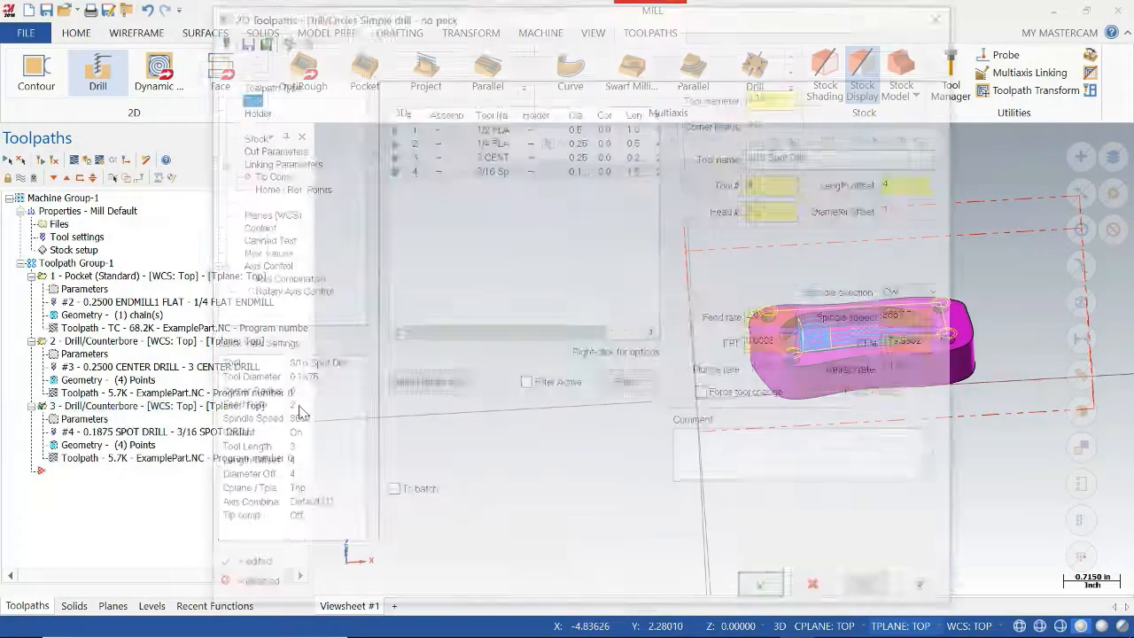
left_click(291, 163)
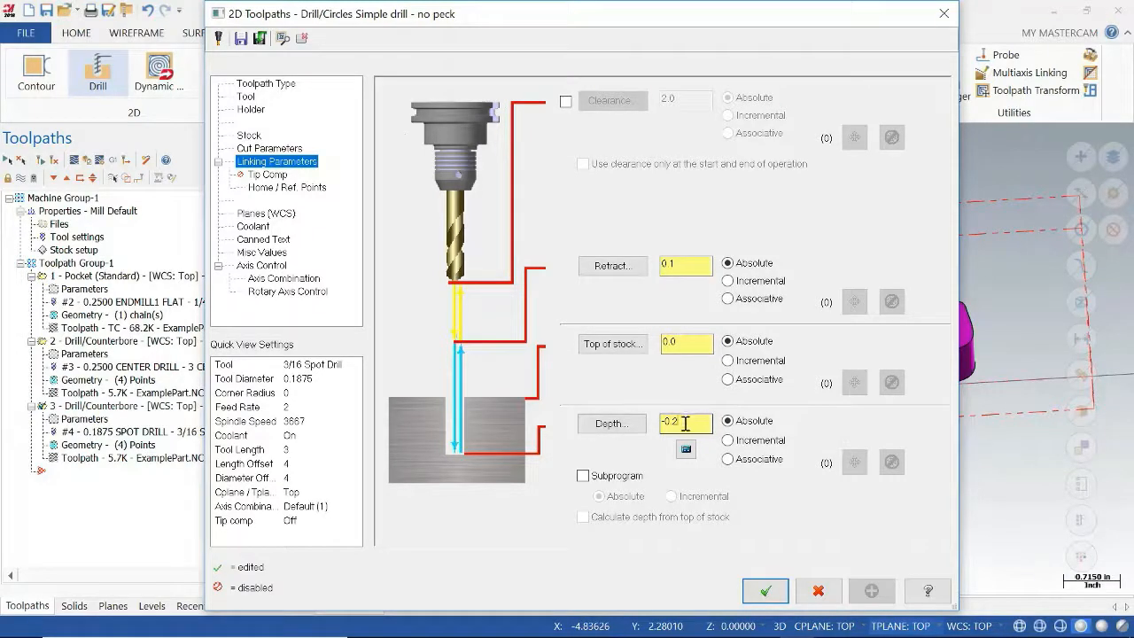
left_click_drag(686, 423, 621, 424)
left_click(681, 345)
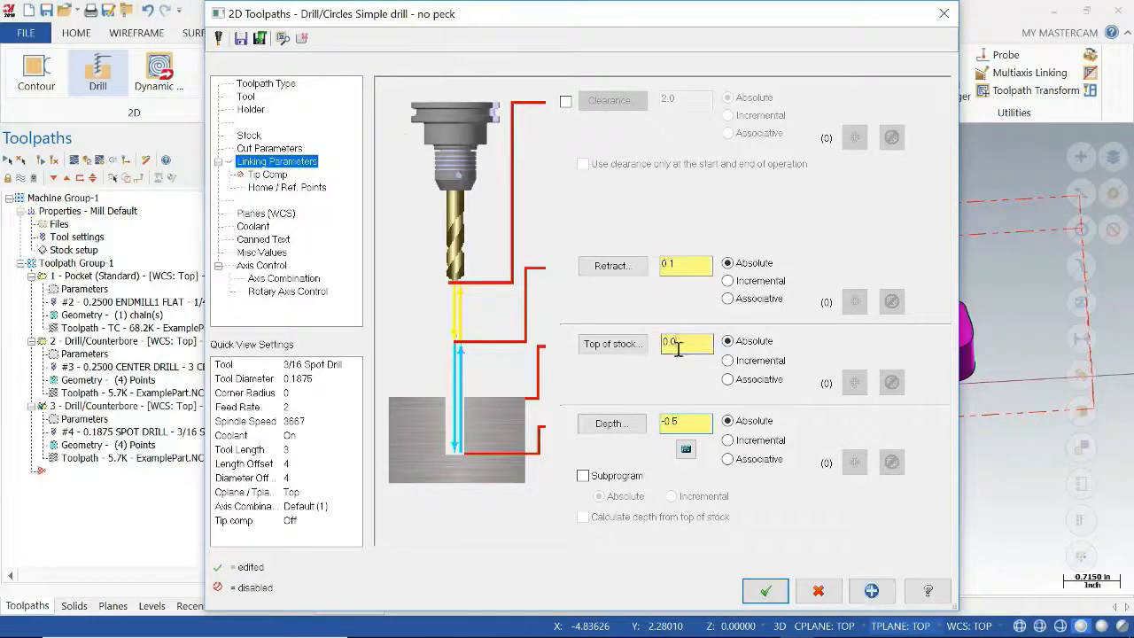
Step: Enable tip compensation for the 3/16 drill operation, accept the parameters, and regenerate its toolpath
left_click(269, 176)
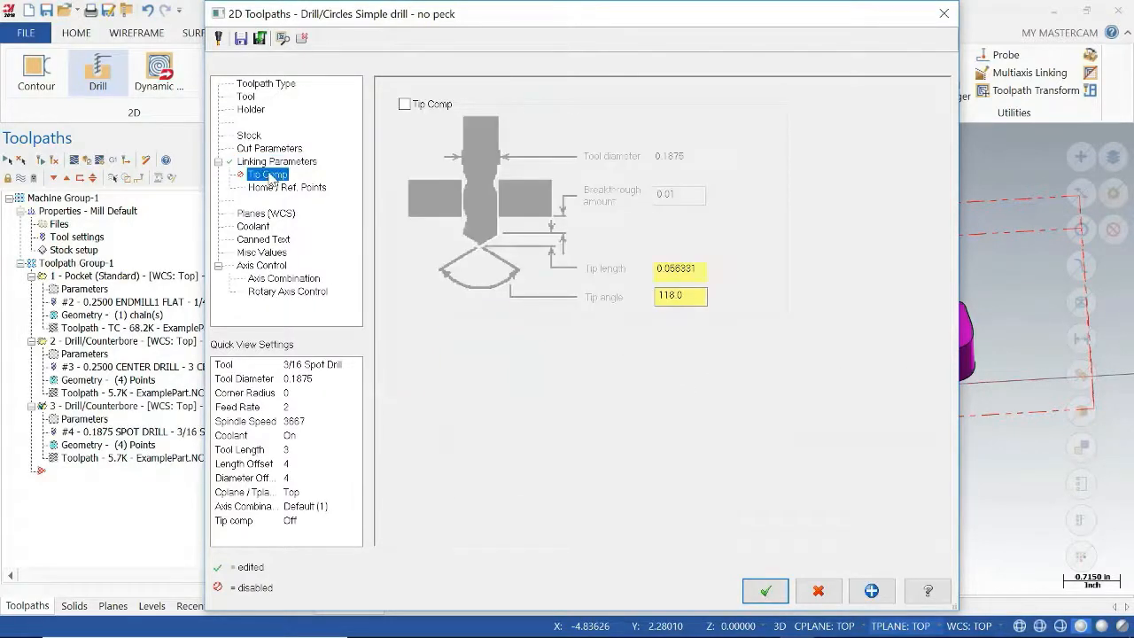
left_click(404, 105)
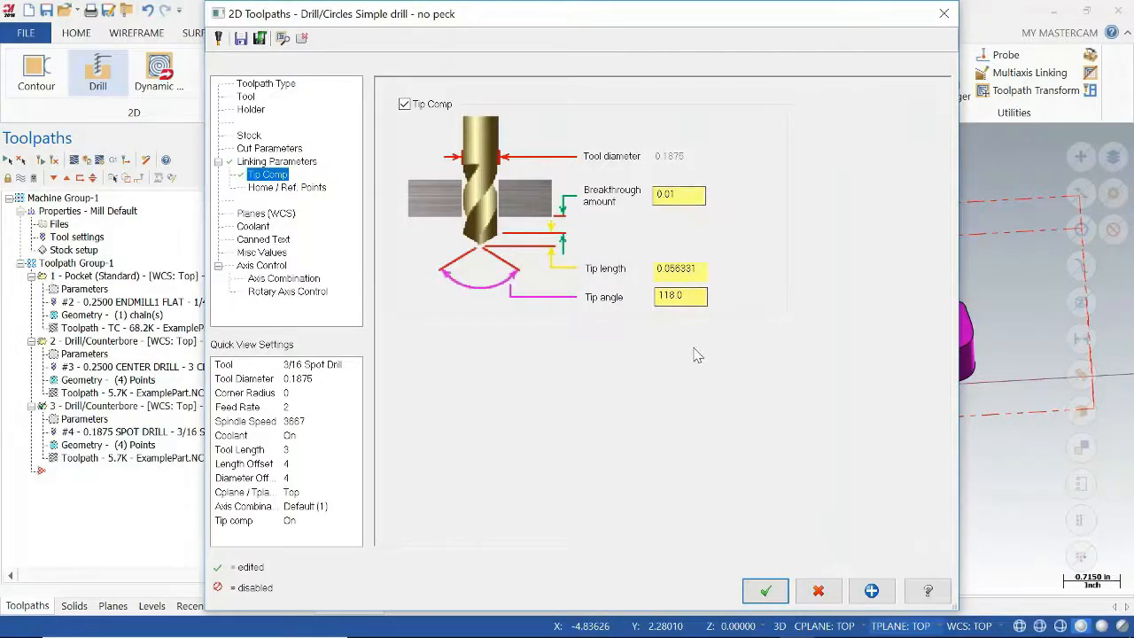
left_click(776, 589)
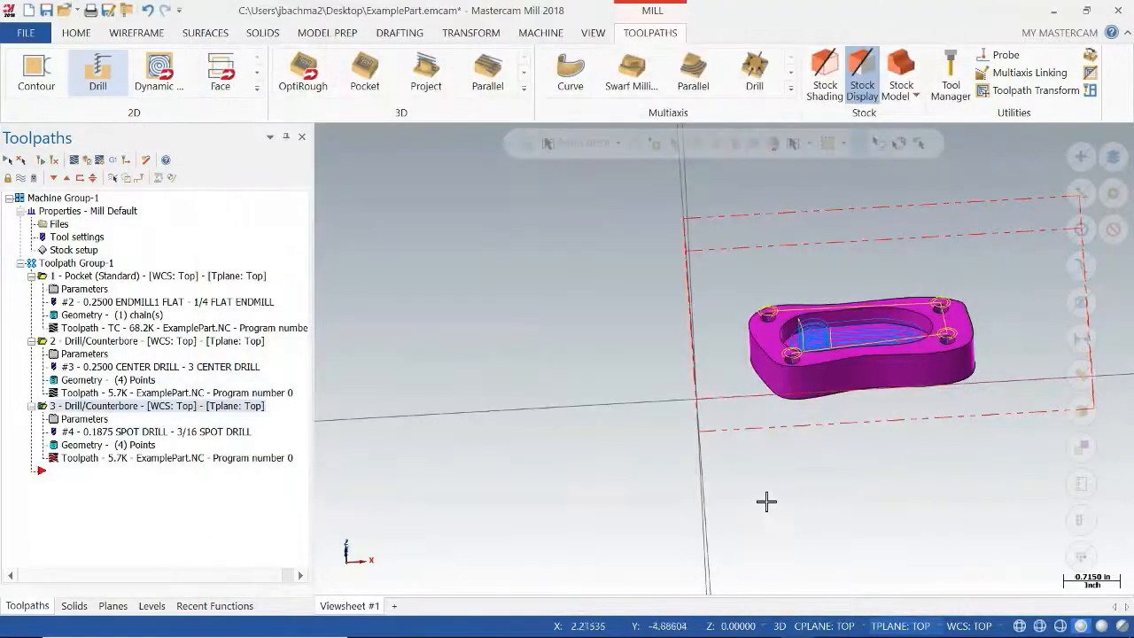
left_click(53, 162)
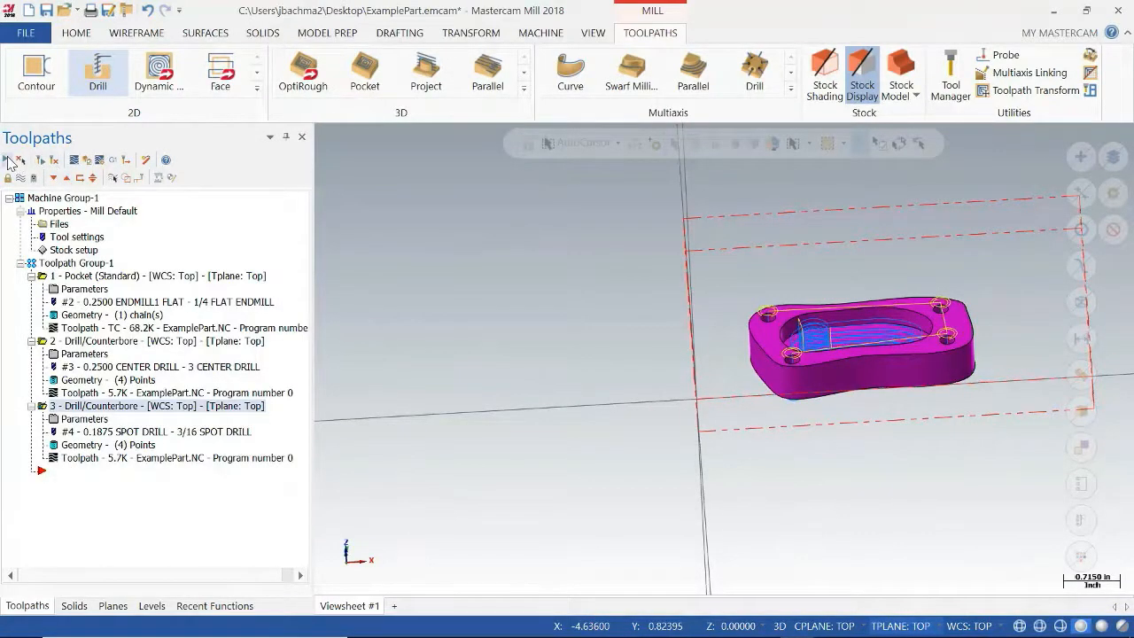
Step: Verify all three operations, running the simulation through the pocket, center drilling and 3/16 drilling, and close the simulator
left_click(86, 161)
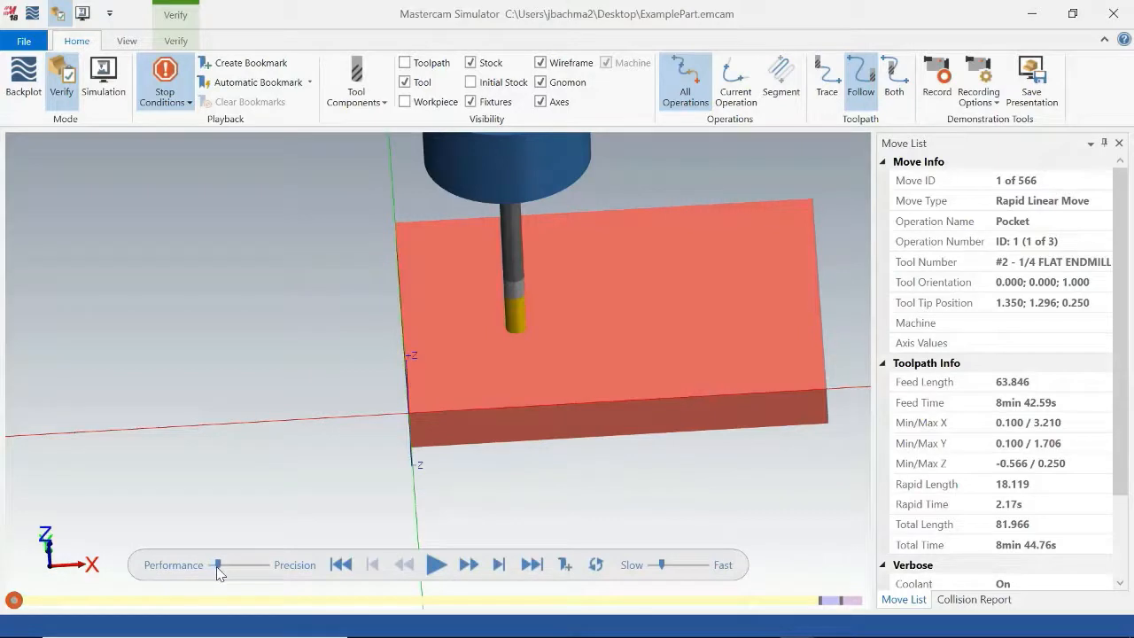
left_click(433, 570)
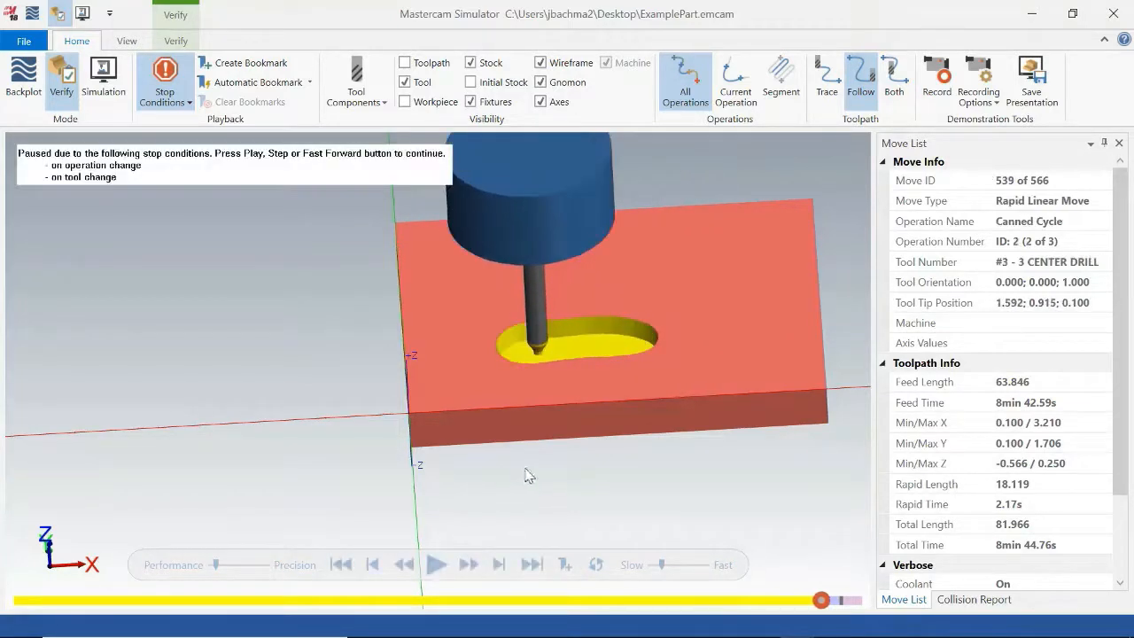
left_click(436, 564)
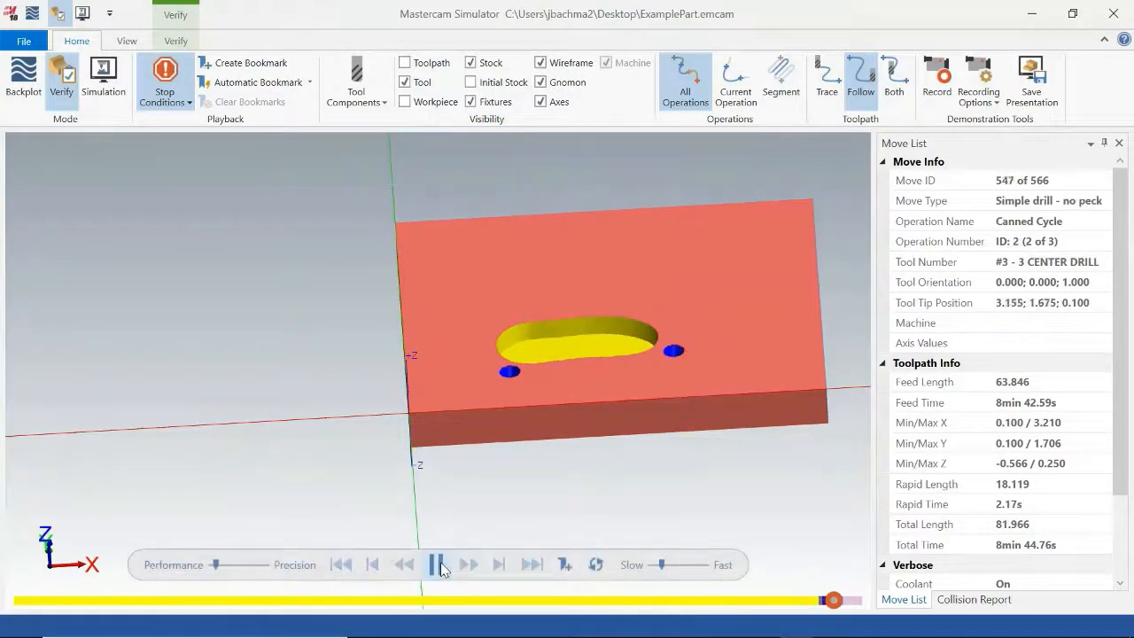
mouse_move(576, 462)
middle_mouse_down()
mouse_move(562, 476)
mouse_move(568, 455)
middle_mouse_up()
left_click(434, 564)
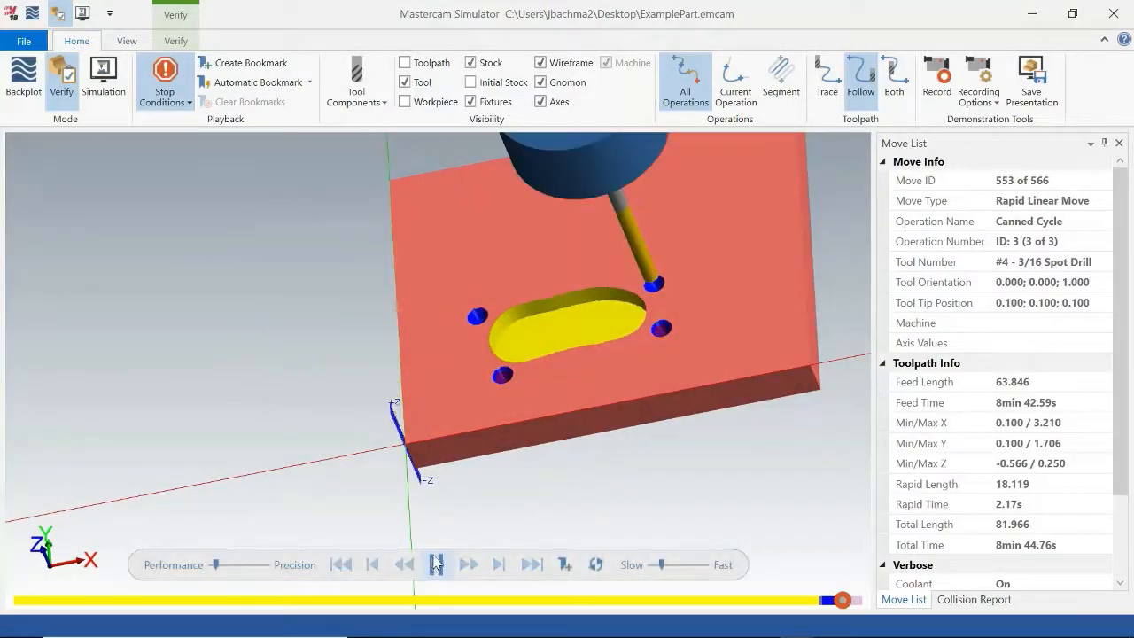
middle_click_drag(582, 411, 587, 368)
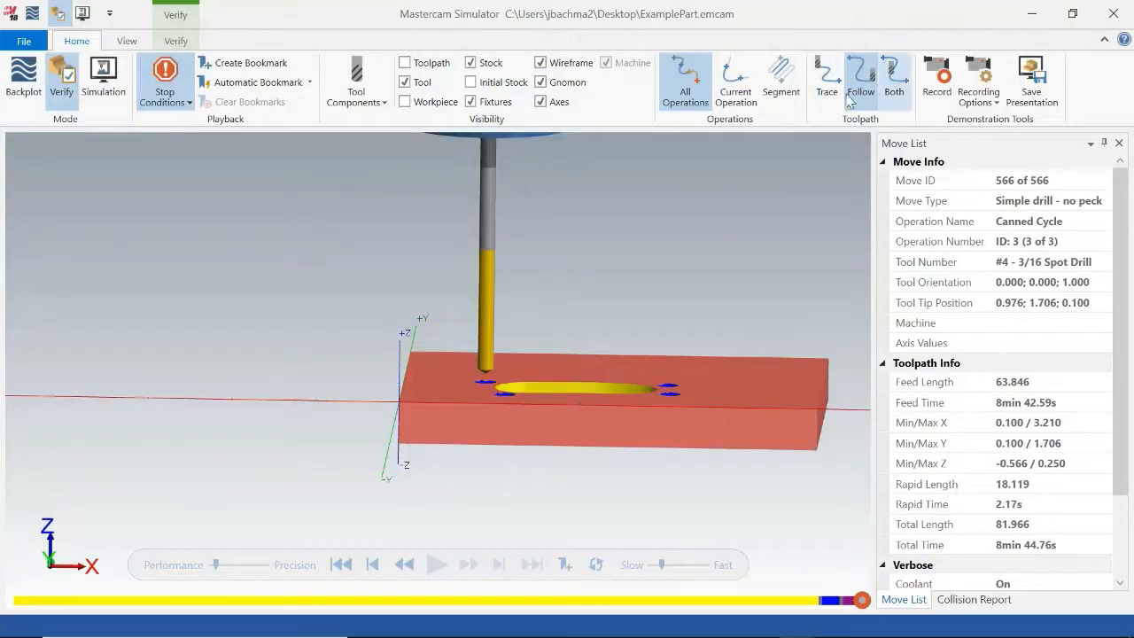
left_click(1115, 14)
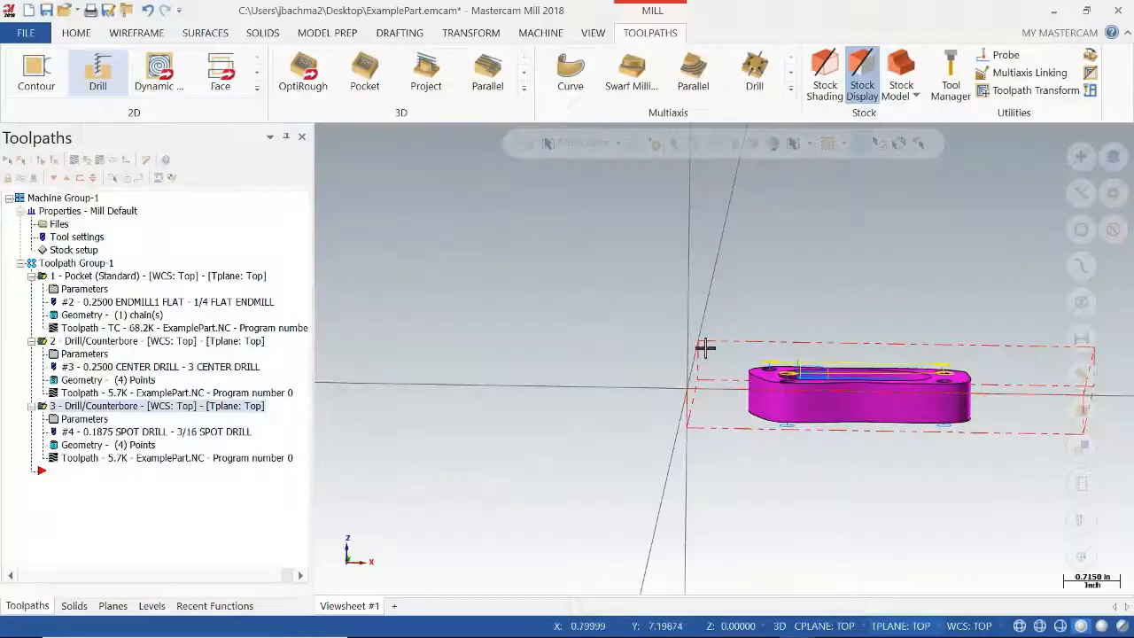
middle_click_drag(846, 425, 843, 433)
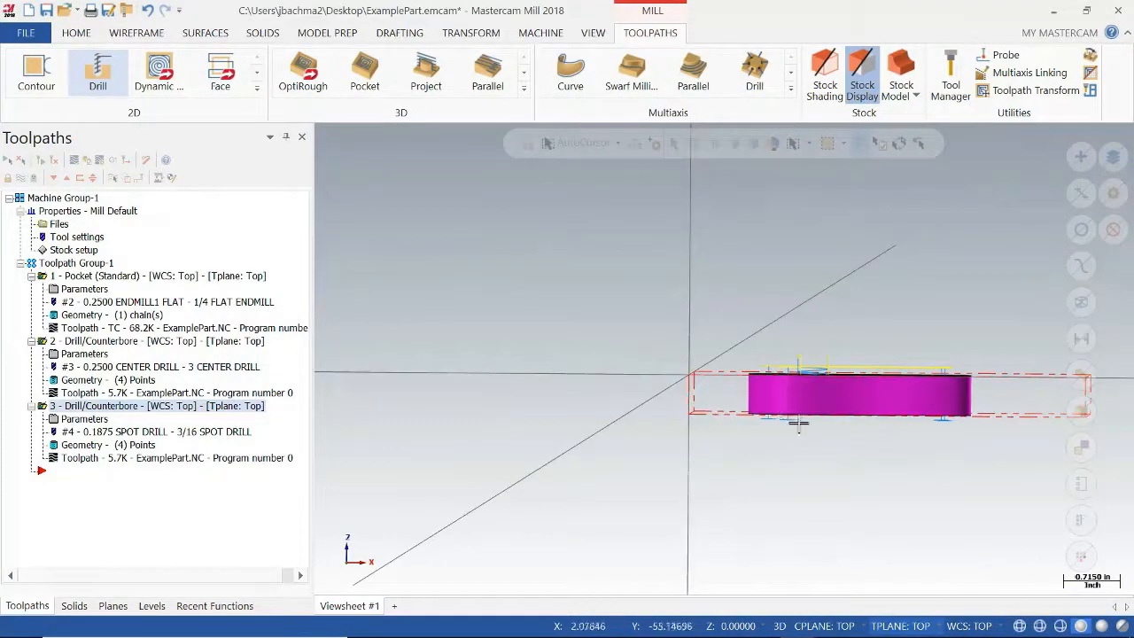
middle_click_drag(850, 433, 848, 478)
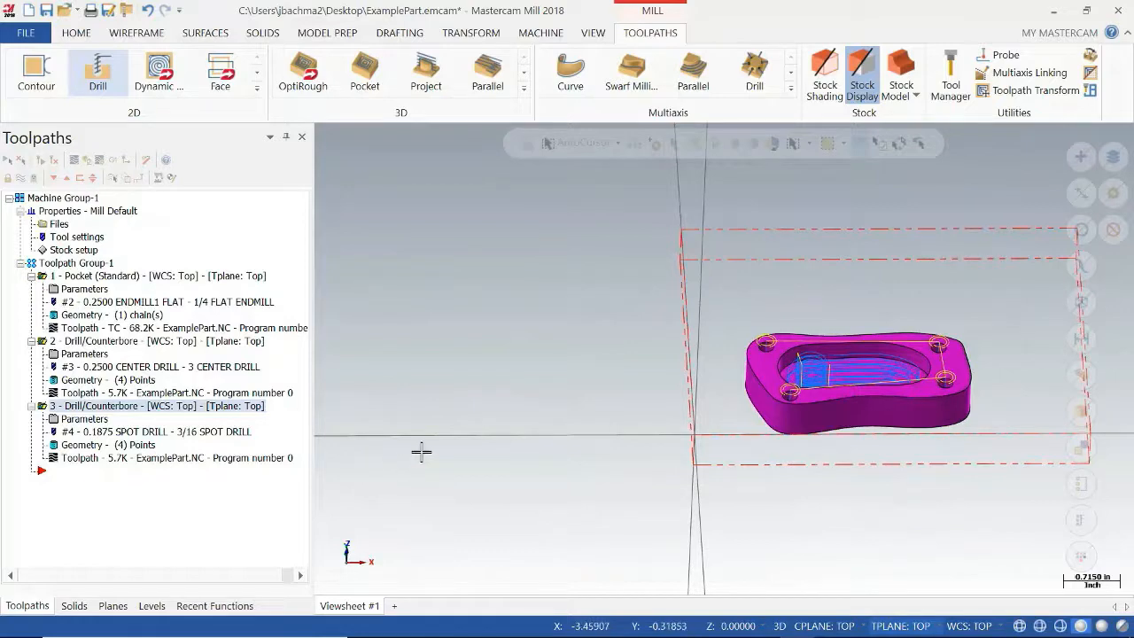
middle_click_drag(749, 378, 831, 415)
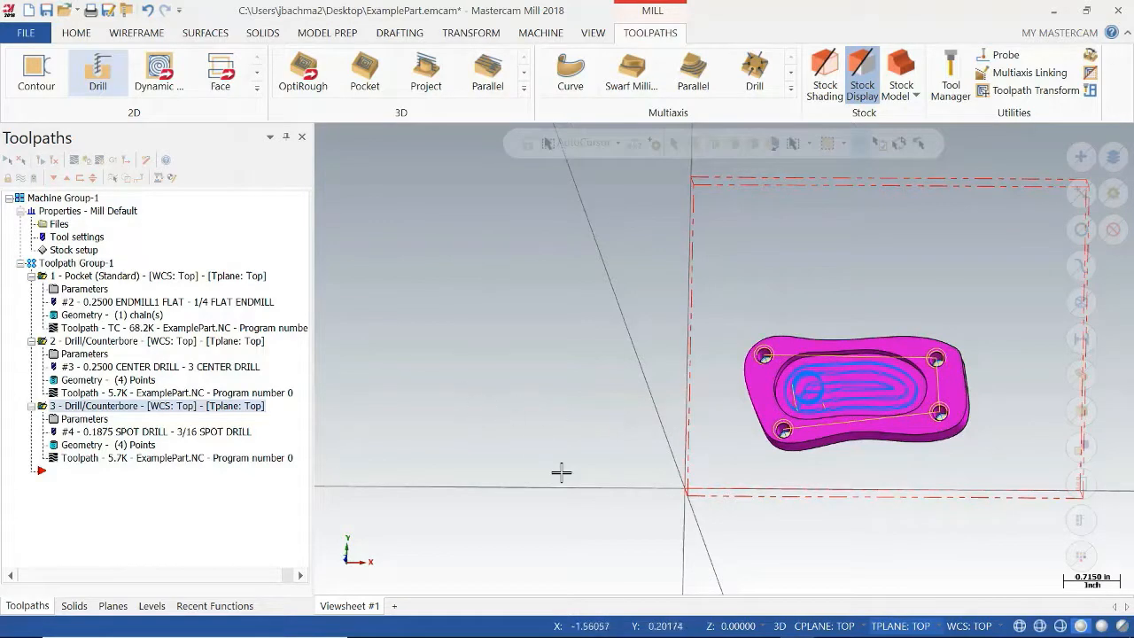
middle_click_drag(562, 470, 345, 362)
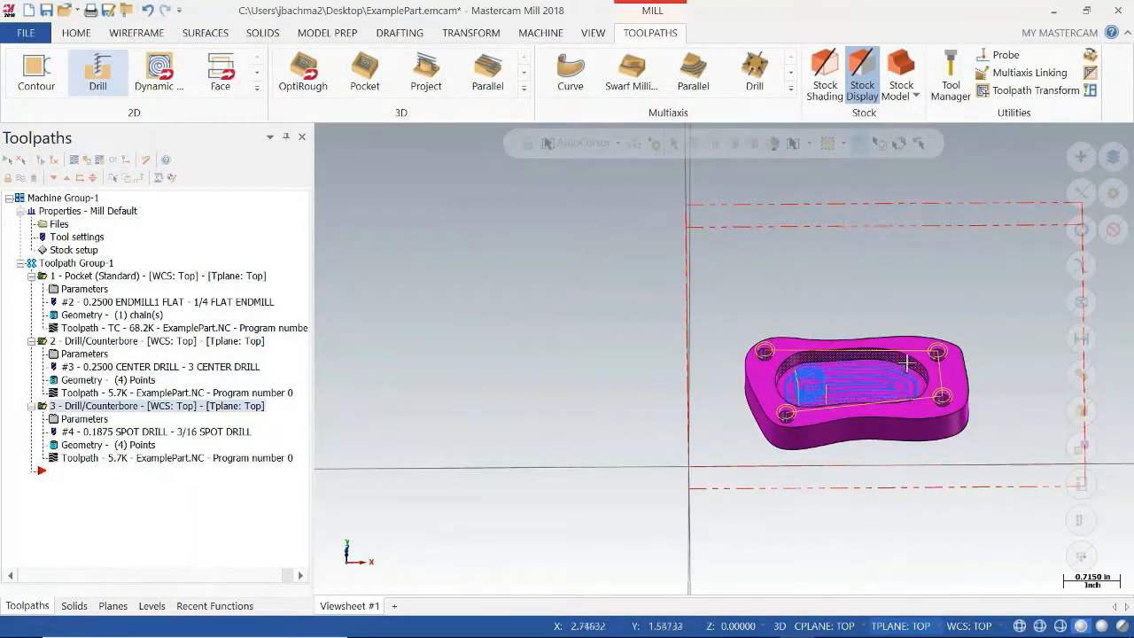
Step: Set the 1/4 flat end mill's cutting length to 0.1 in the pocket operation and regenerate its toolpath
left_click(105, 289)
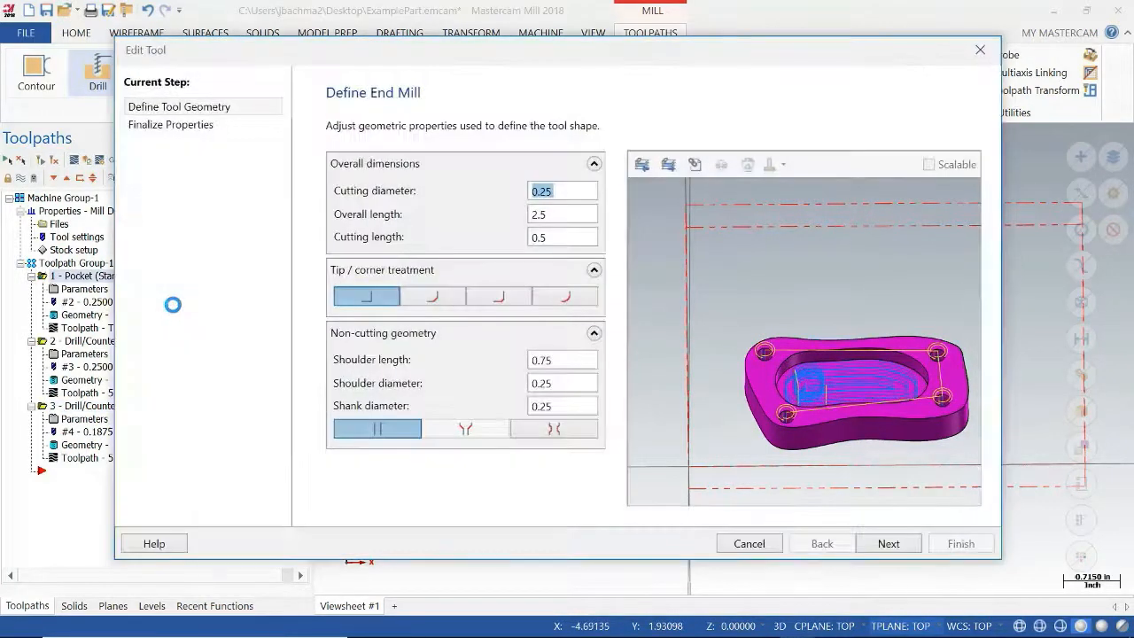
left_click(579, 235)
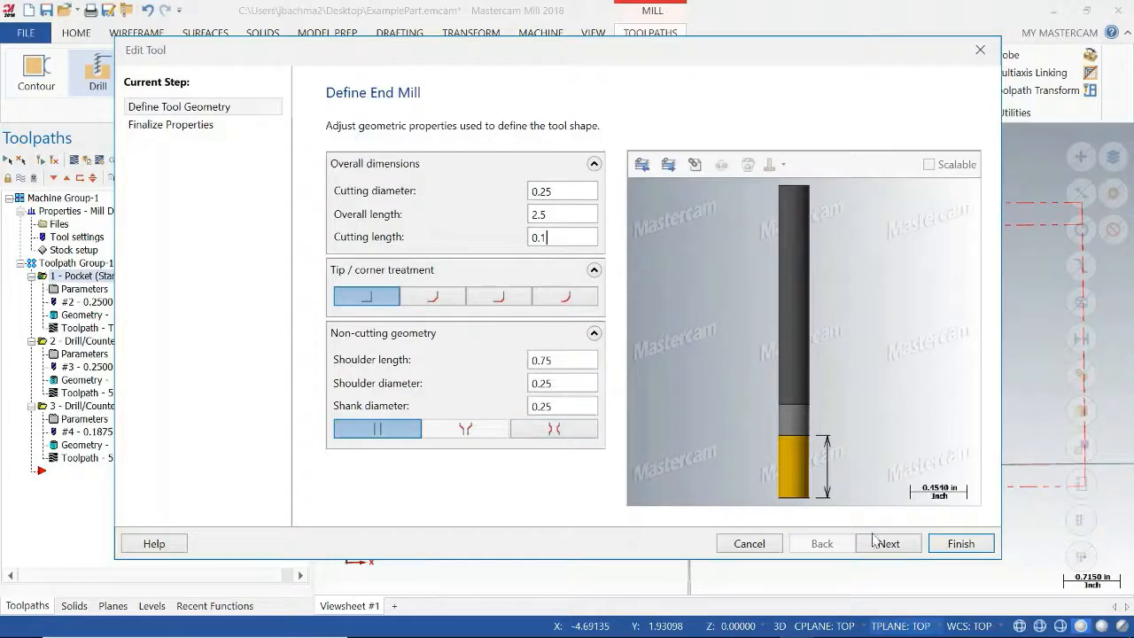
left_click(961, 544)
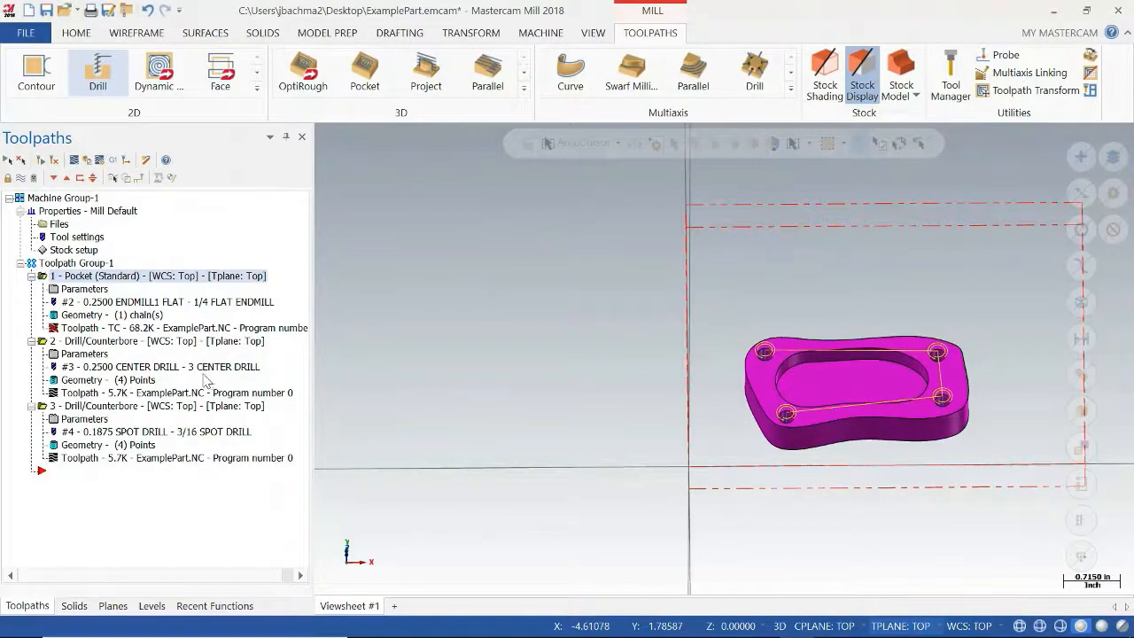
left_click(54, 161)
Step: Start verification of the pocket operation and review the milling and turning collision checking options
left_click(87, 160)
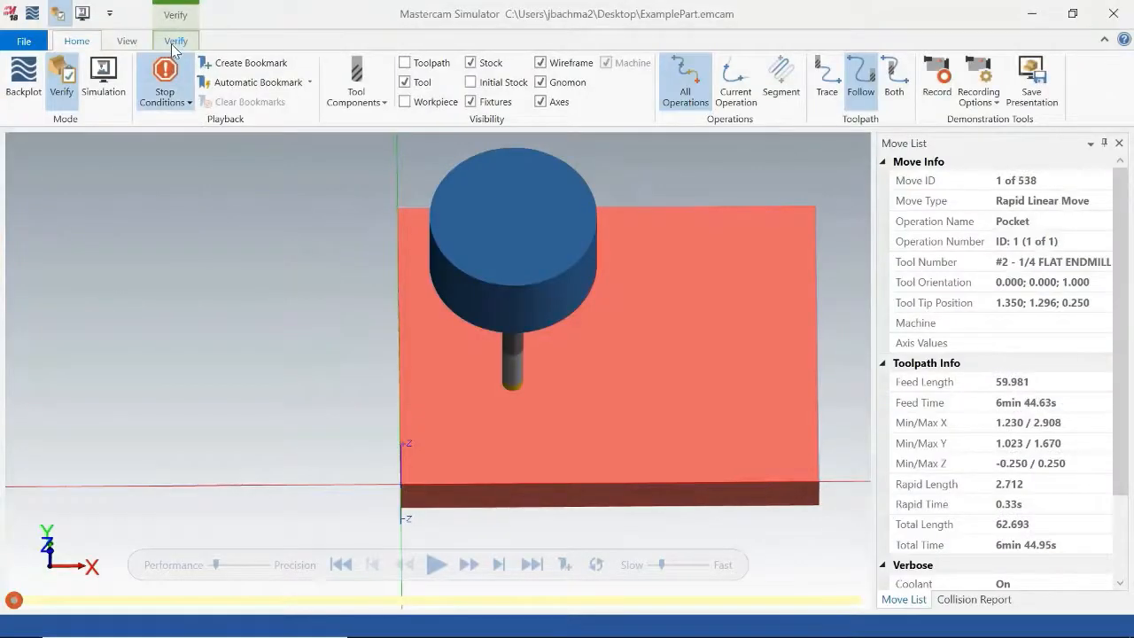
left_click(176, 41)
left_click(71, 104)
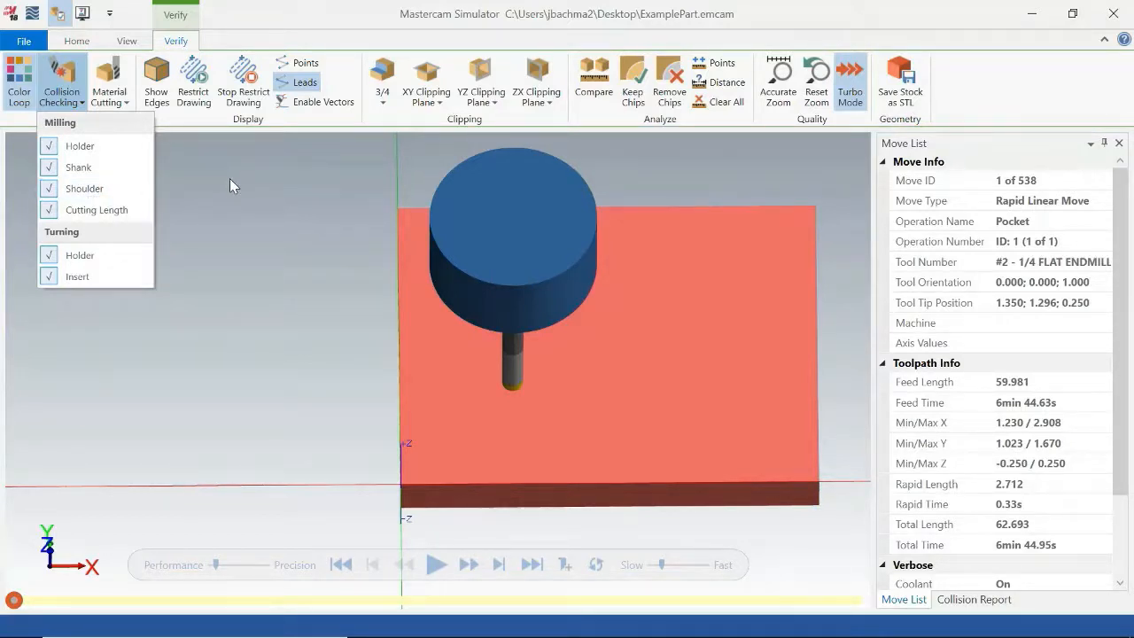
left_click(85, 45)
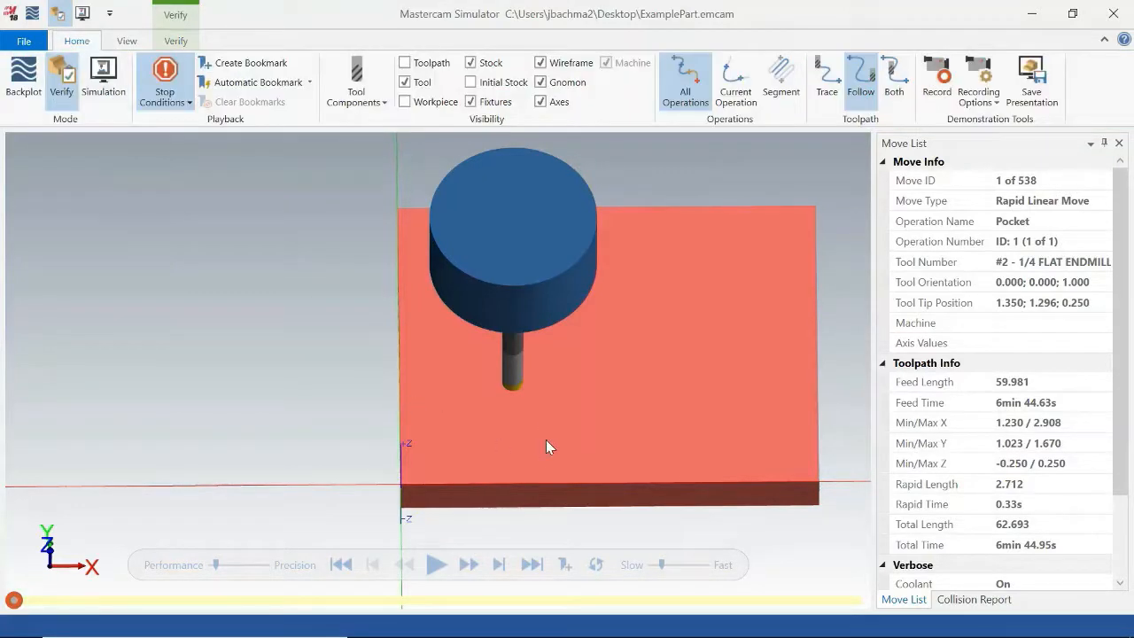
Step: Run the pocket simulation past each collision stop to the end, inspect the pocket walls, and close the simulator
middle_click_drag(546, 446, 549, 411)
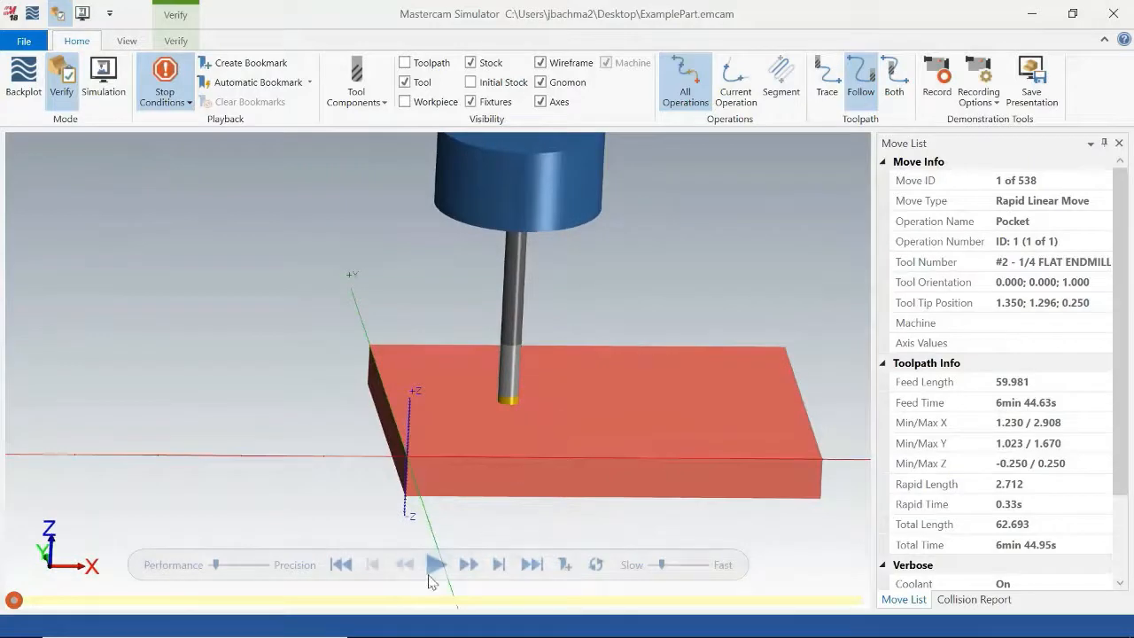
left_click(435, 566)
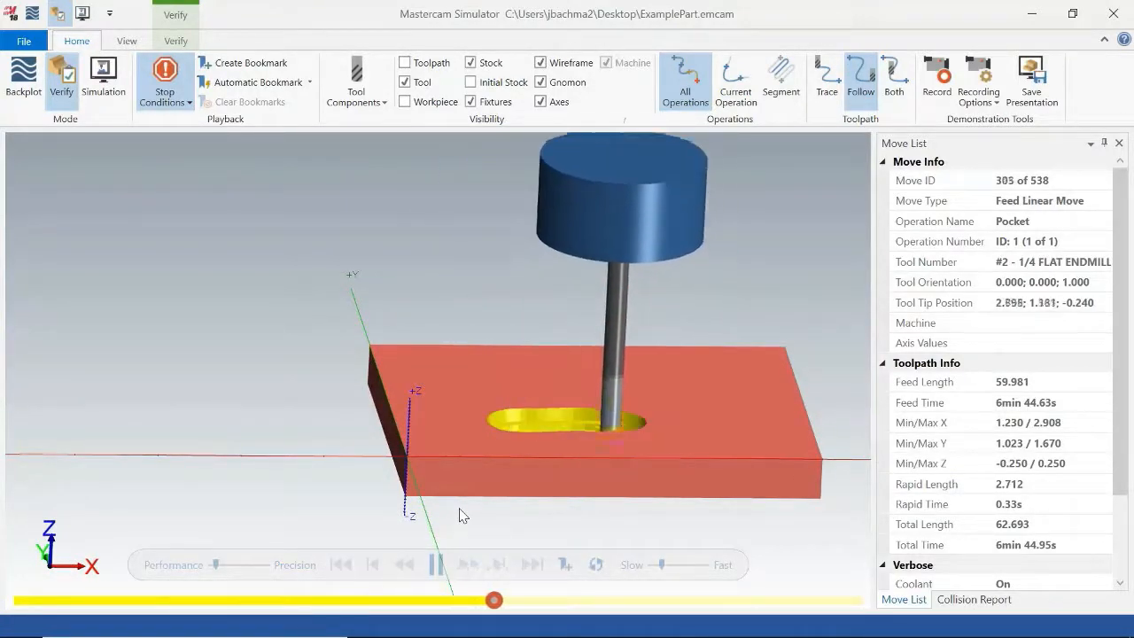
middle_click_drag(583, 426, 607, 382)
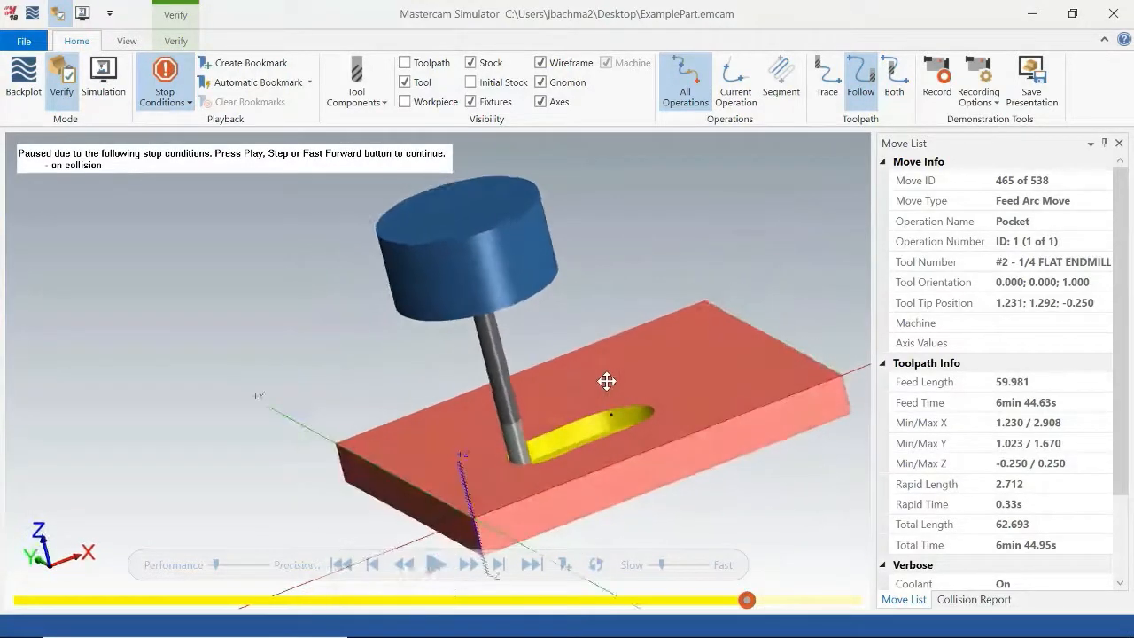
left_click(436, 565)
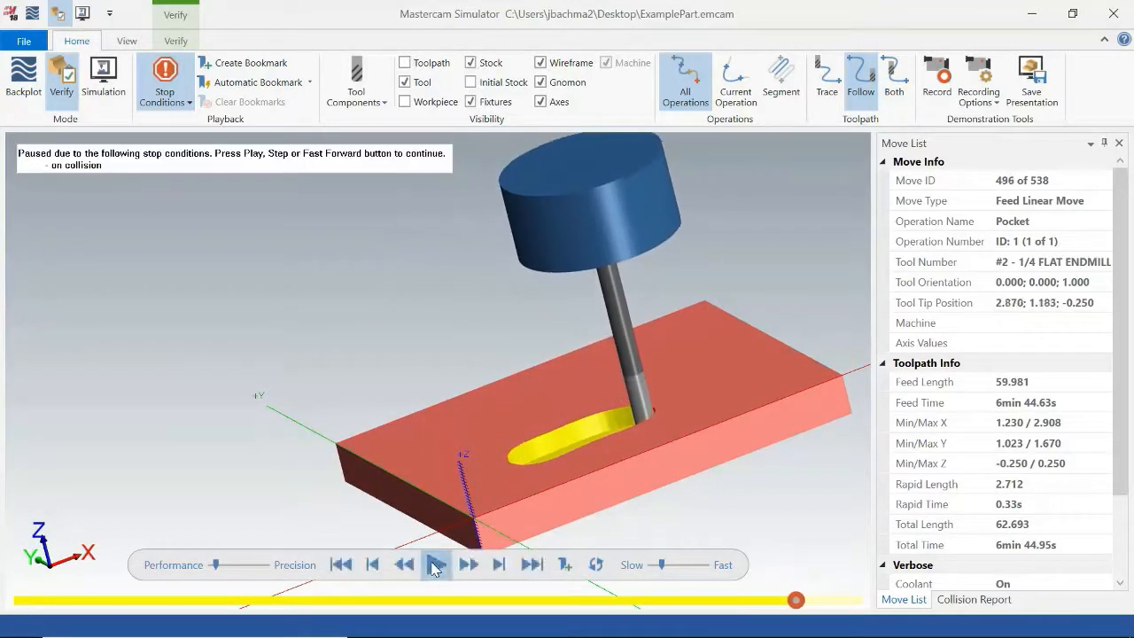
left_click(435, 565)
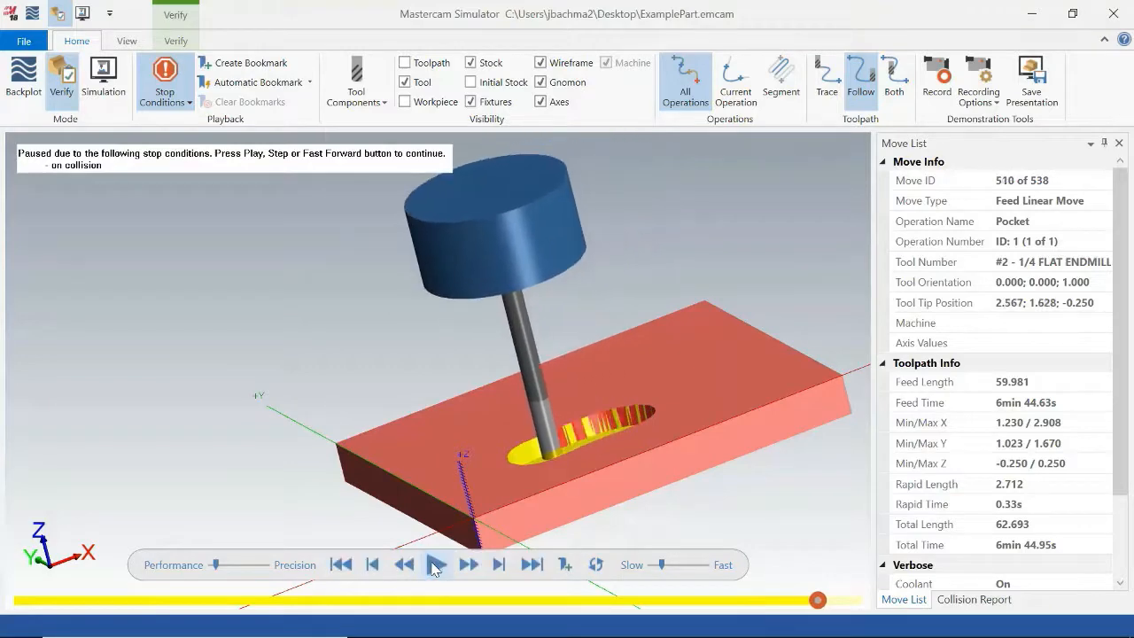
left_click(435, 564)
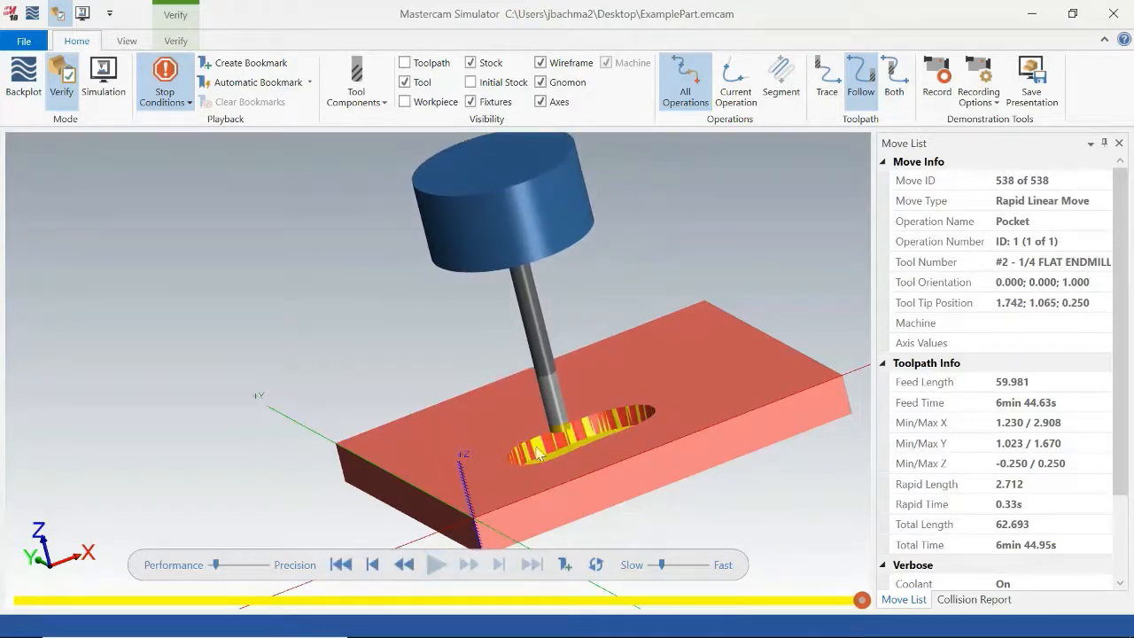
left_click_drag(668, 375, 671, 407)
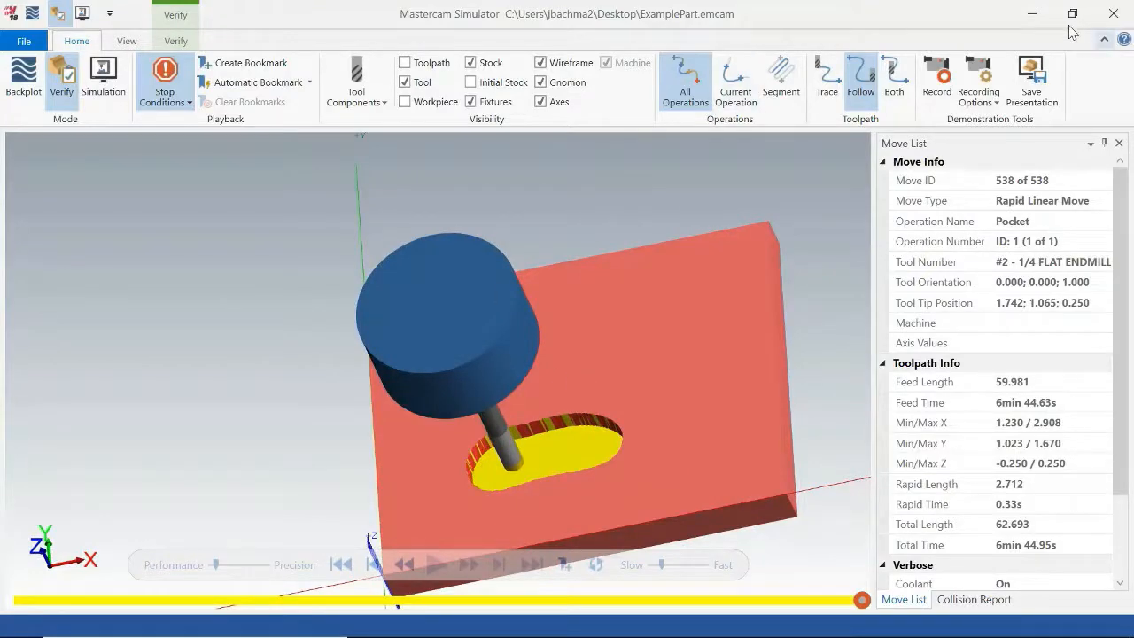
left_click(1114, 13)
Step: Set the 1/4 flat end mill's cutting length to 1 and regenerate the pocket toolpath
middle_click_drag(813, 369, 828, 308)
middle_click_drag(830, 330, 836, 357)
double_click(106, 304)
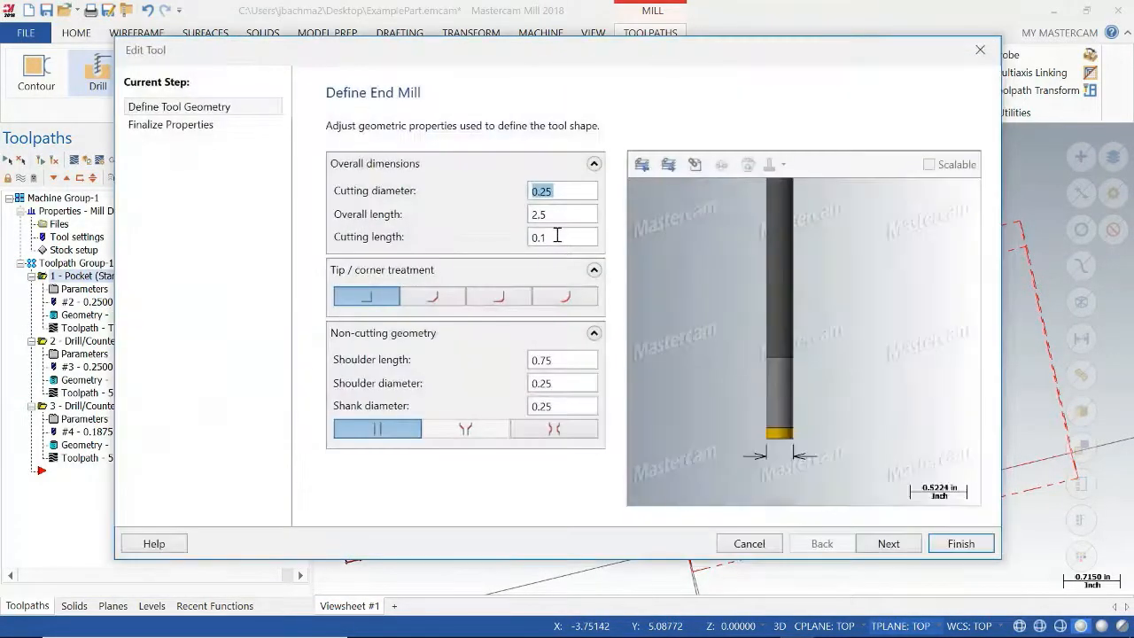
left_click(558, 237)
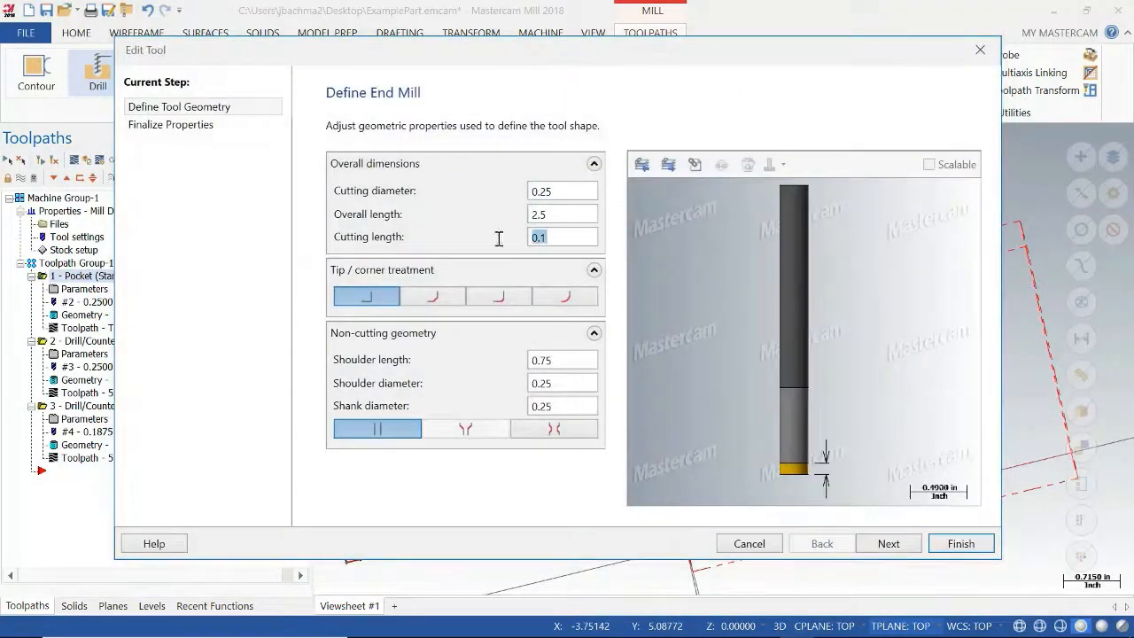
type("1")
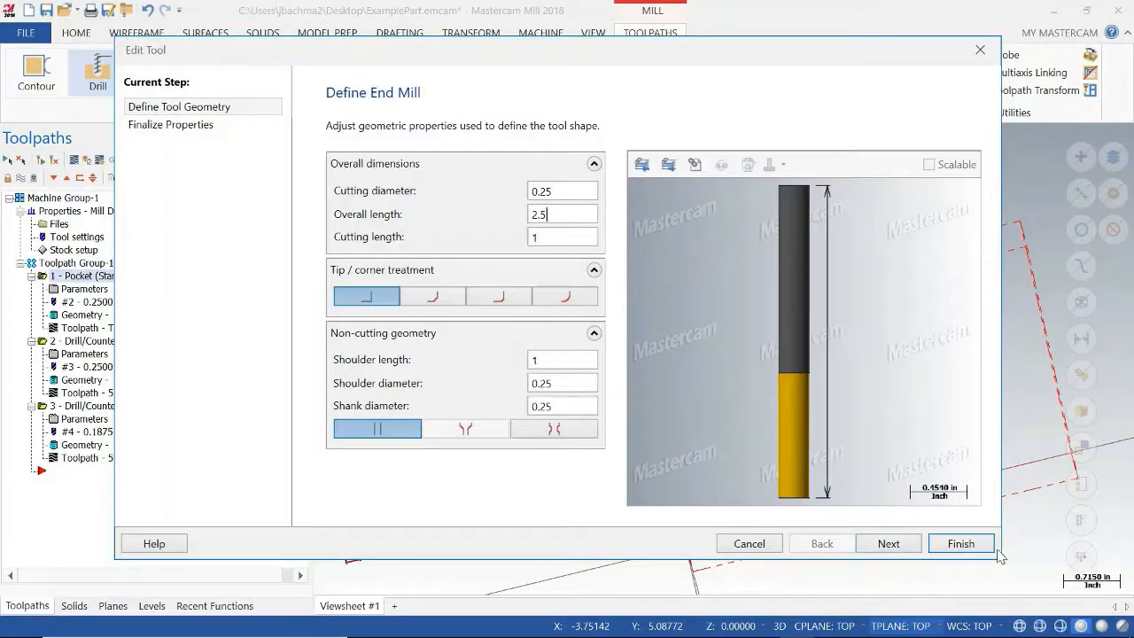
left_click(948, 538)
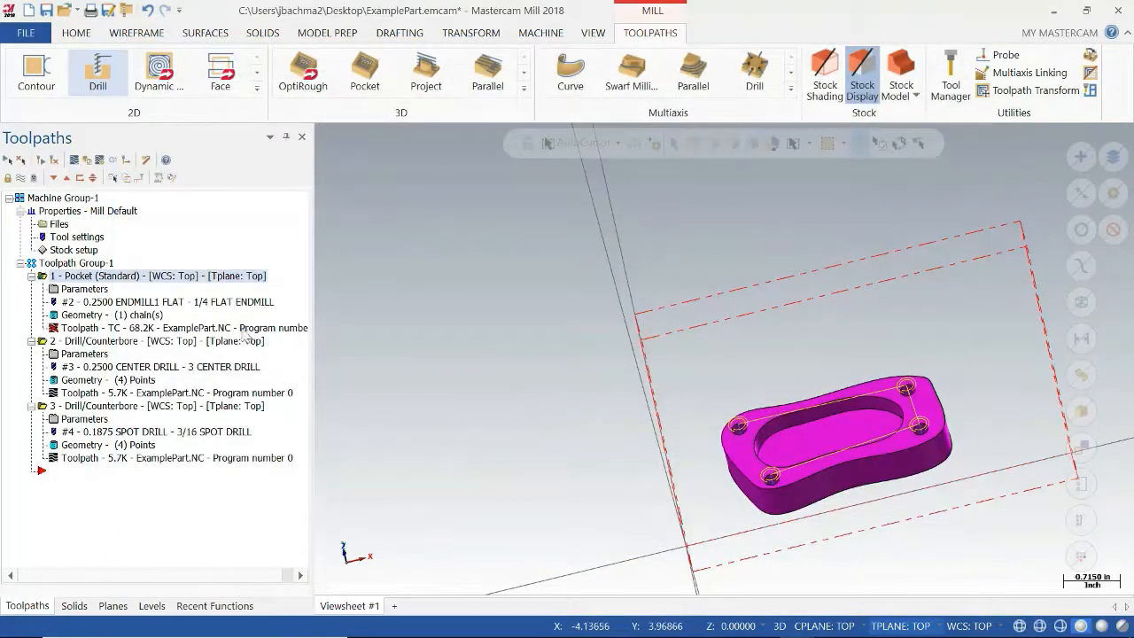
left_click(53, 159)
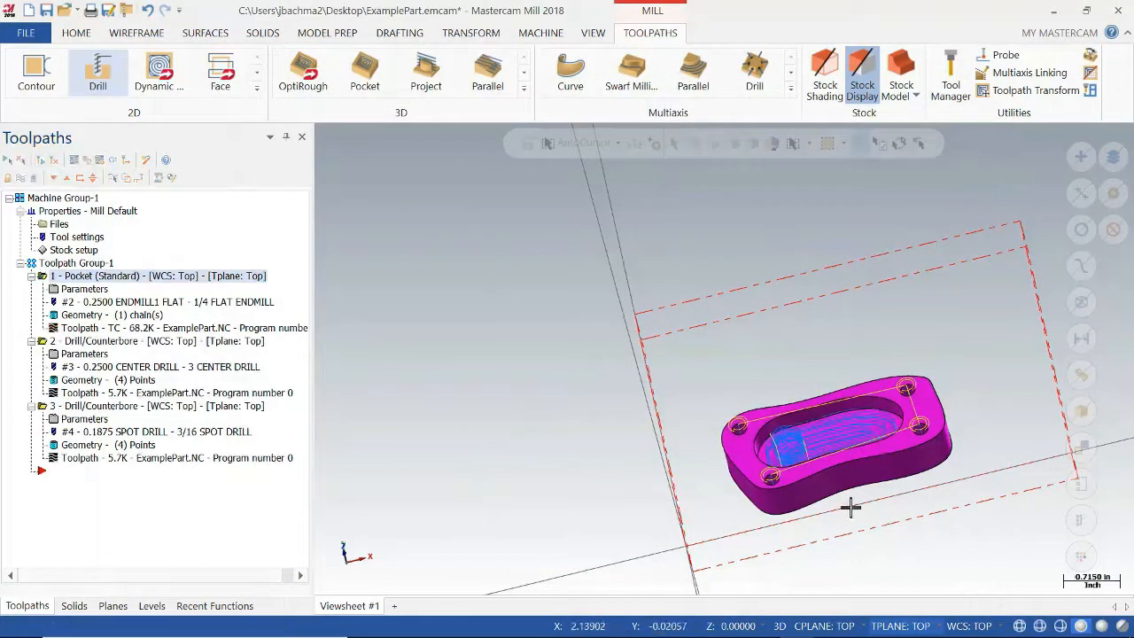
Step: Review the linking parameters of the 3/16 drill operation and accept them without changes
middle_click_drag(890, 519, 843, 521)
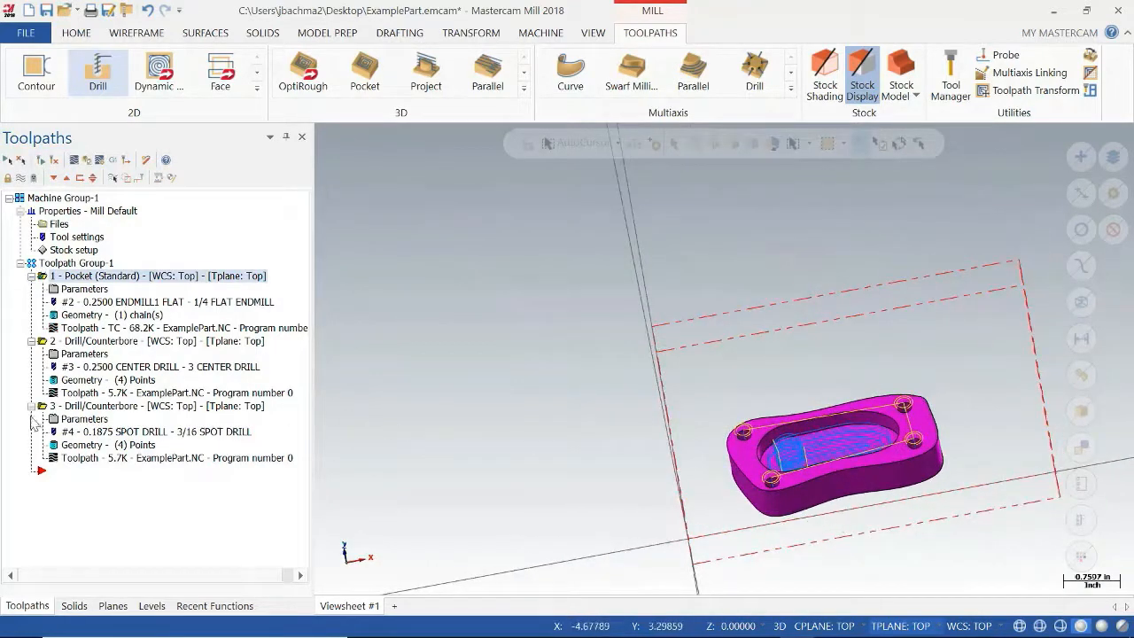
left_click(85, 420)
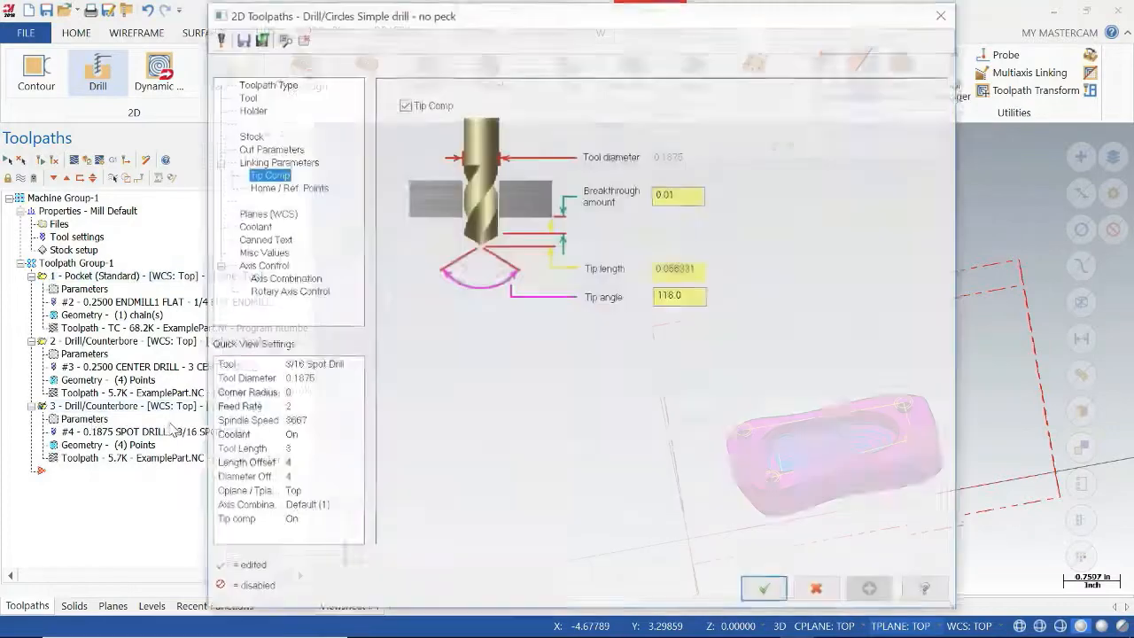
left_click(261, 163)
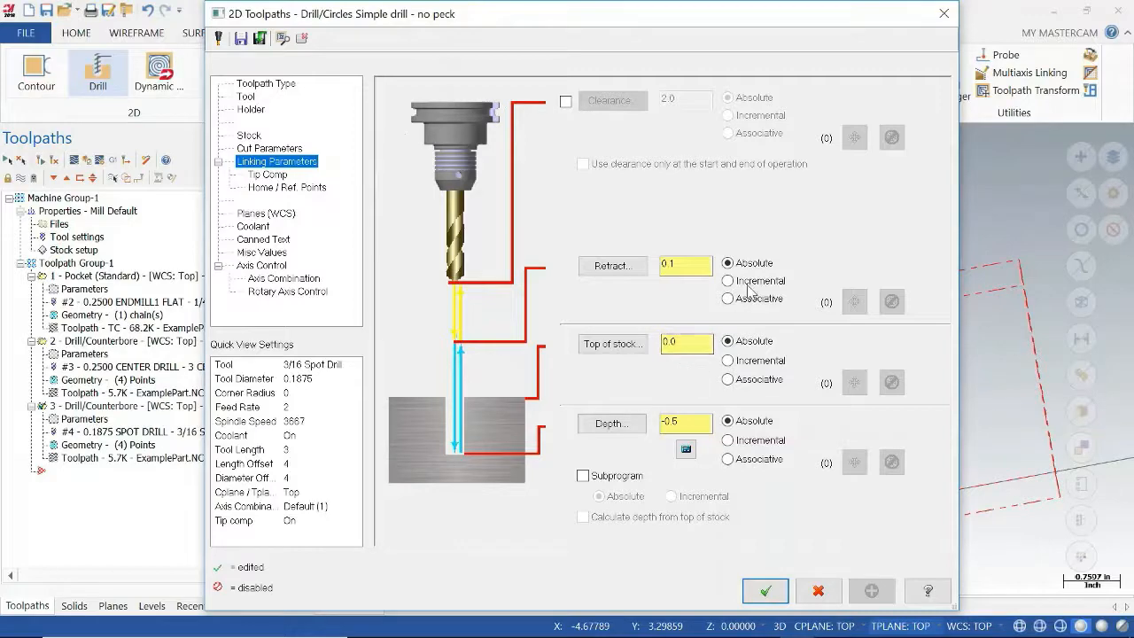
left_click(766, 591)
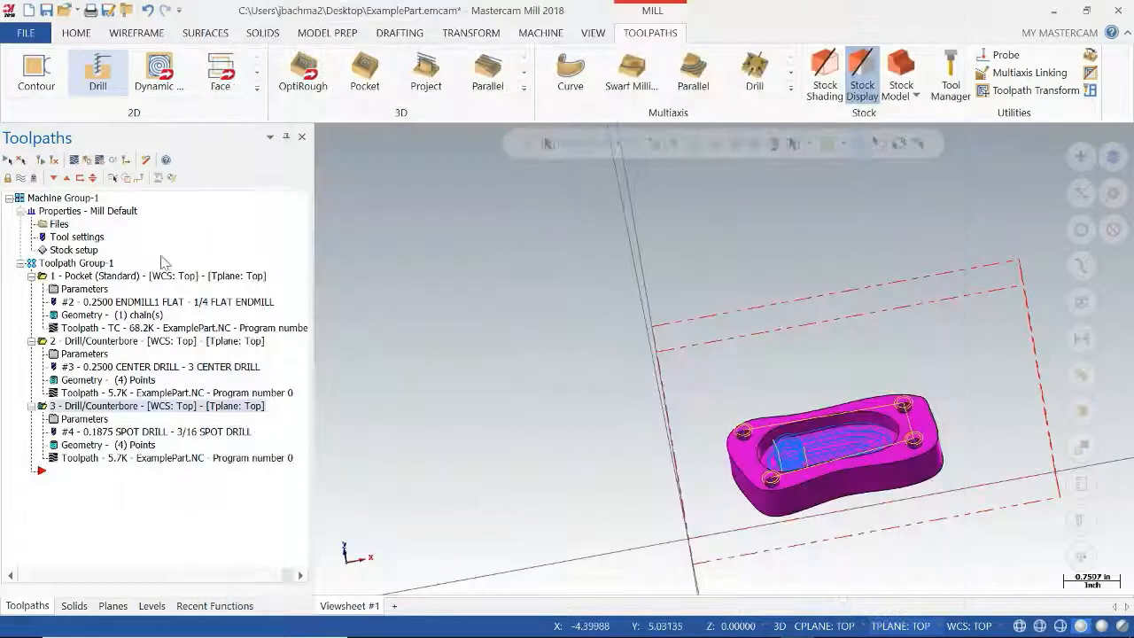
Step: Set the top of stock of the 3/16 spot drill operation to -0.2 absolute and accept its linking parameters
left_click(85, 290)
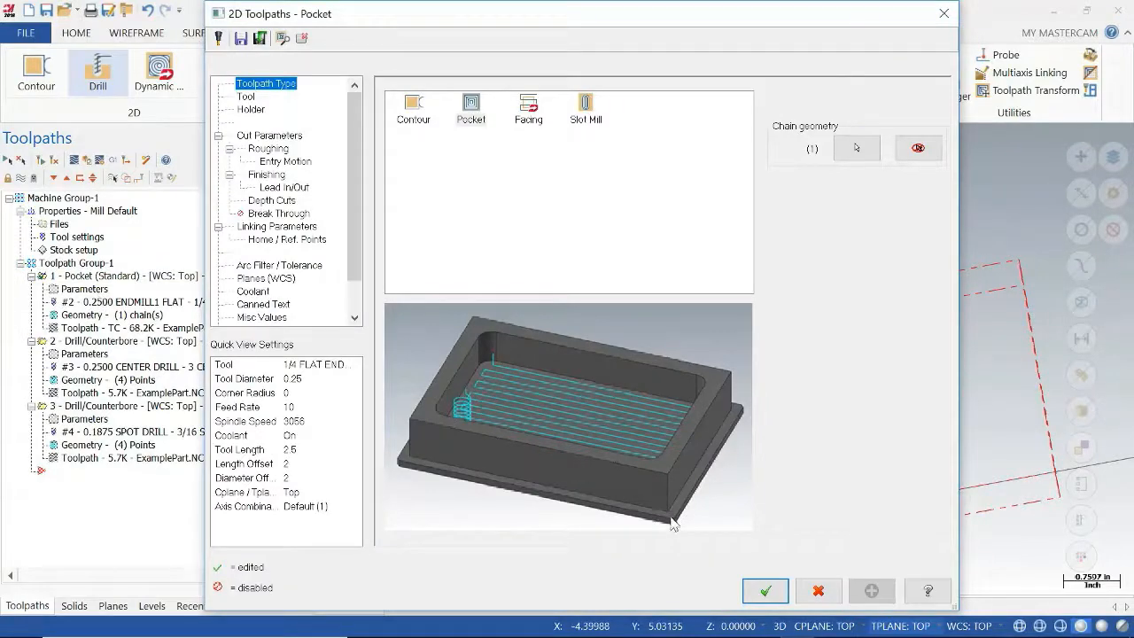
left_click(766, 591)
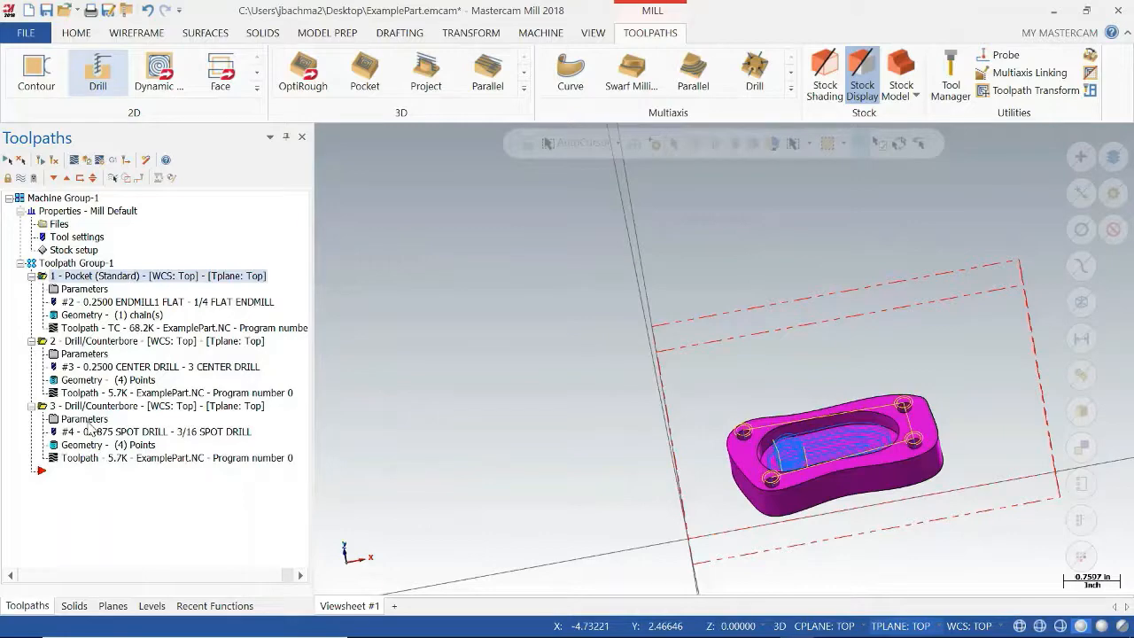
left_click(86, 420)
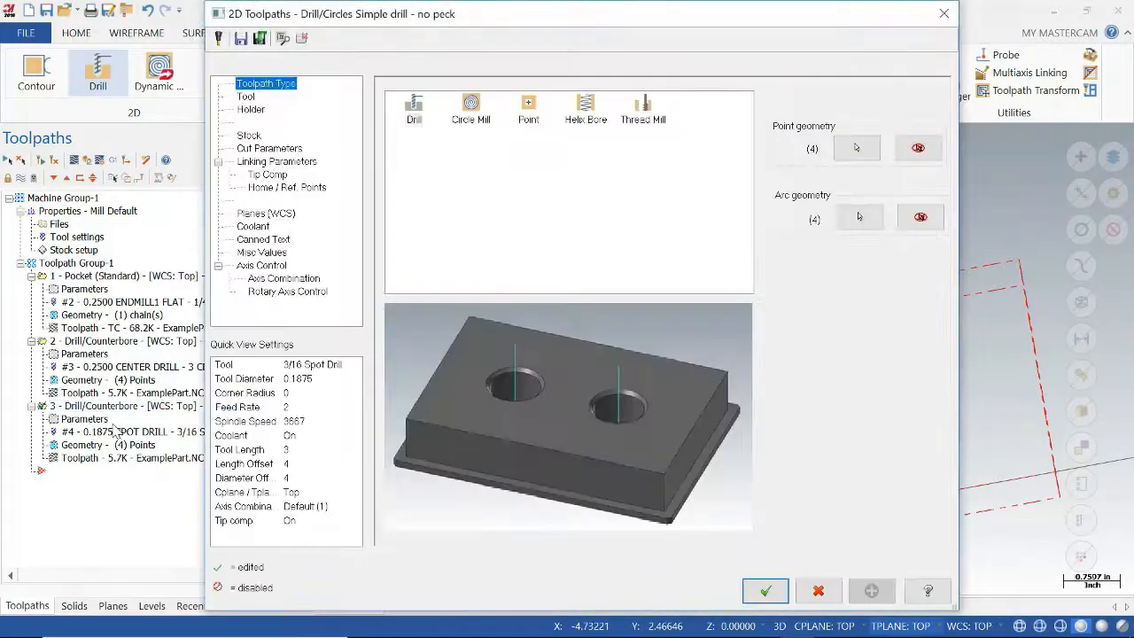
left_click(276, 163)
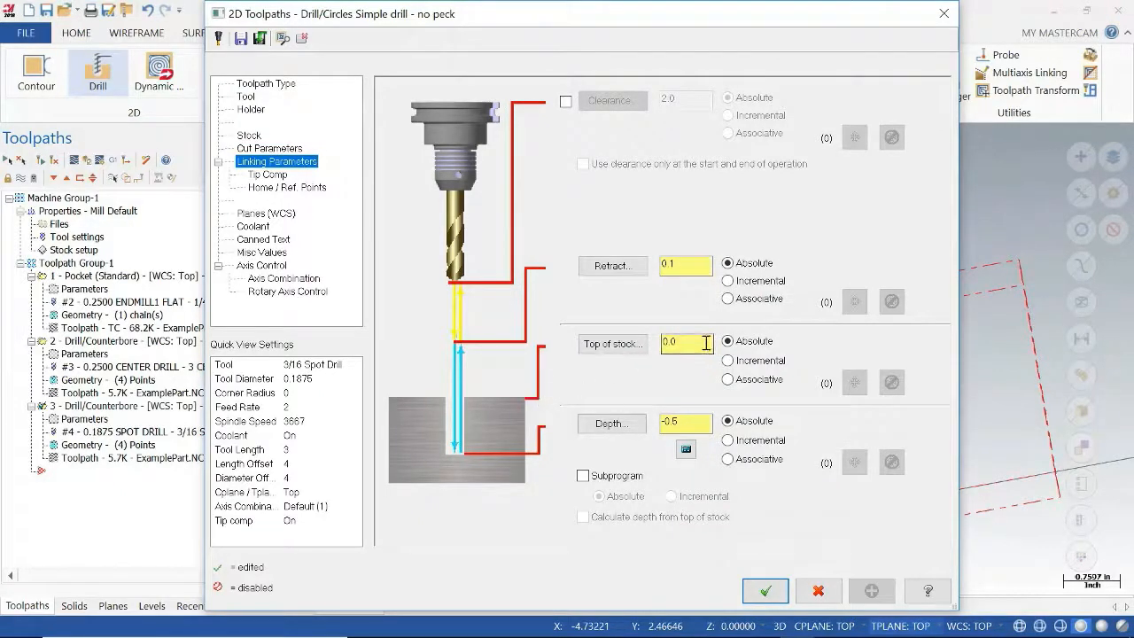
left_click_drag(699, 345, 652, 346)
left_click(703, 417)
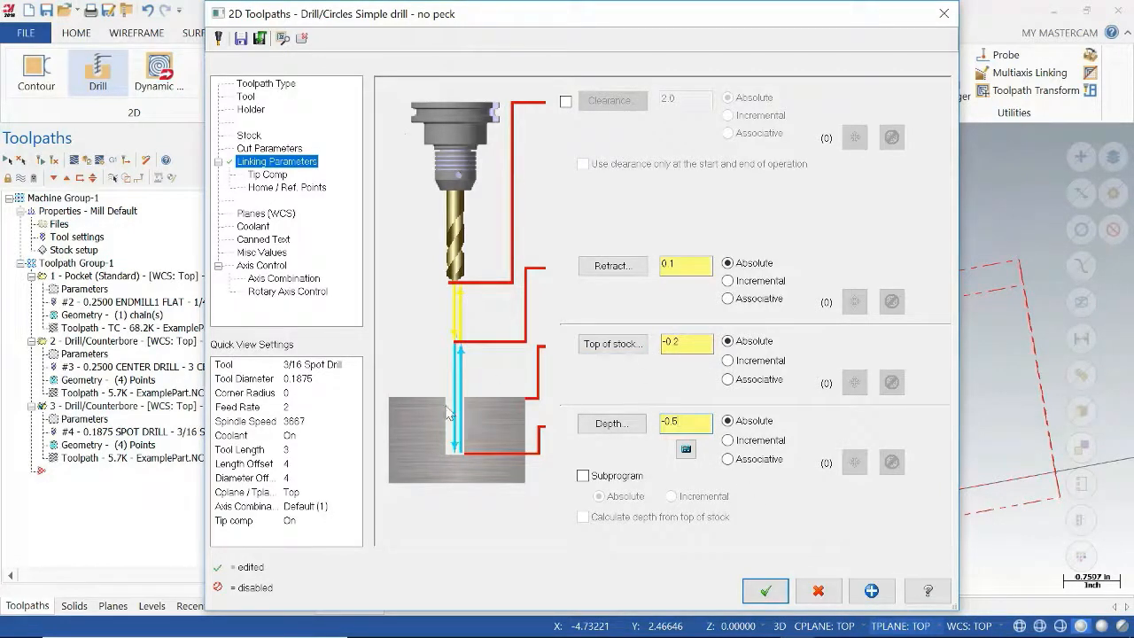
left_click(766, 590)
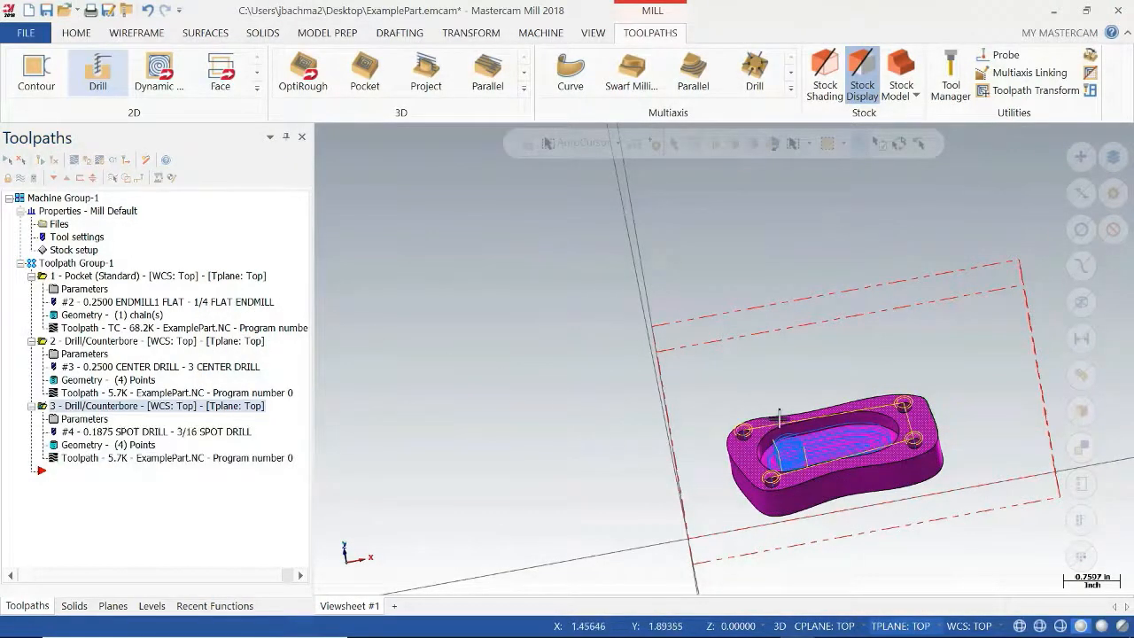
Step: Inspect the drill toolpath from the side of the part and recheck the operation's linking parameters
middle_click_drag(780, 416, 789, 381)
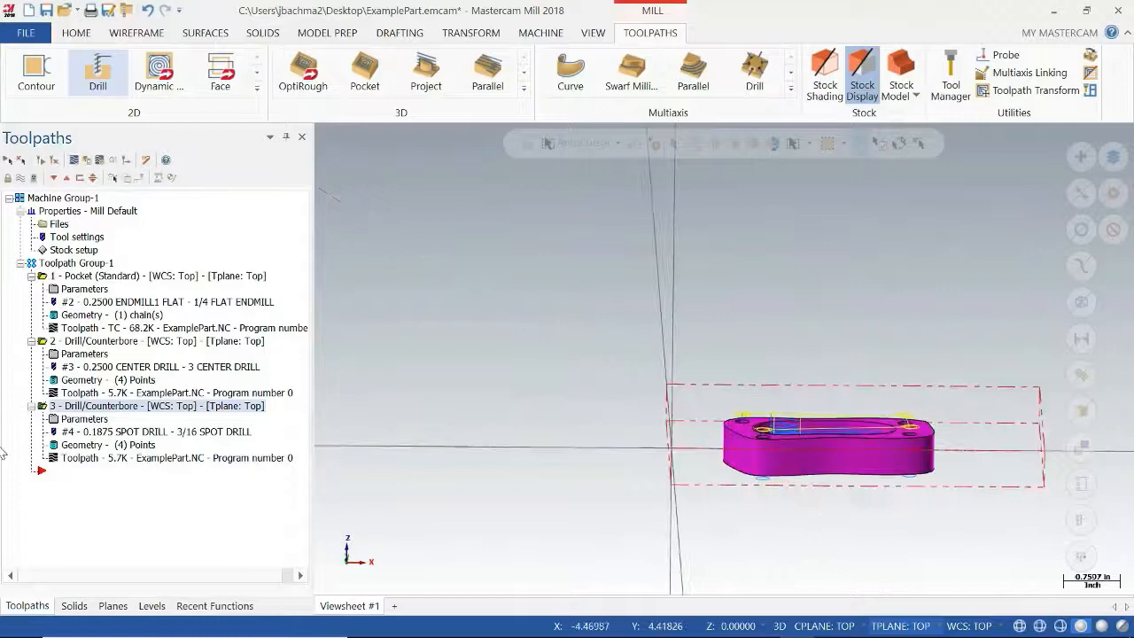
left_click(84, 421)
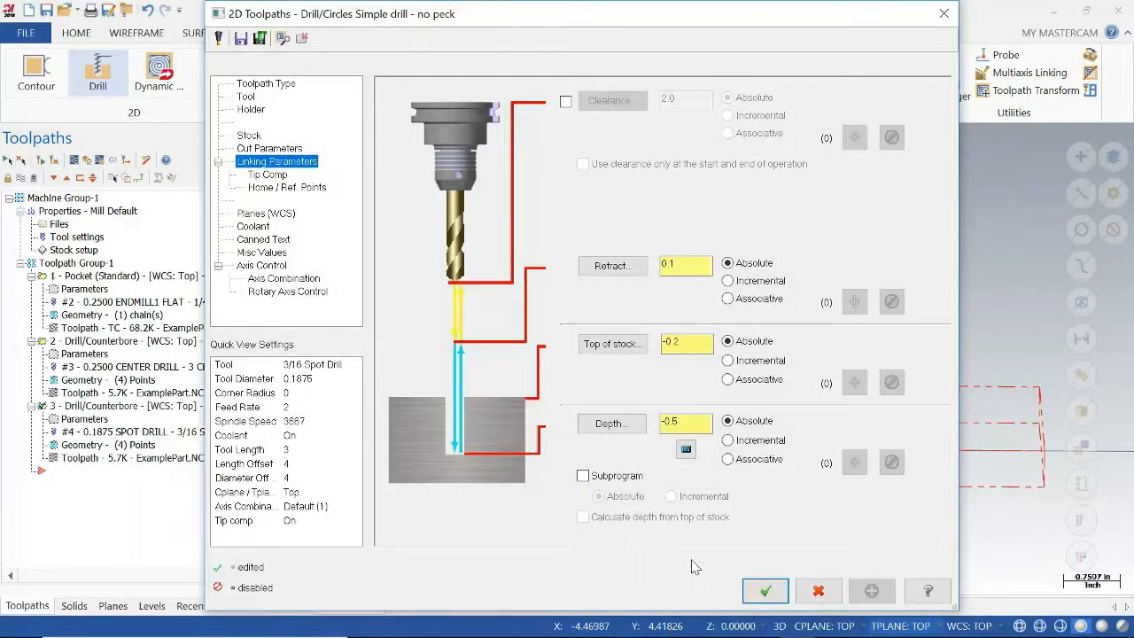
left_click(765, 590)
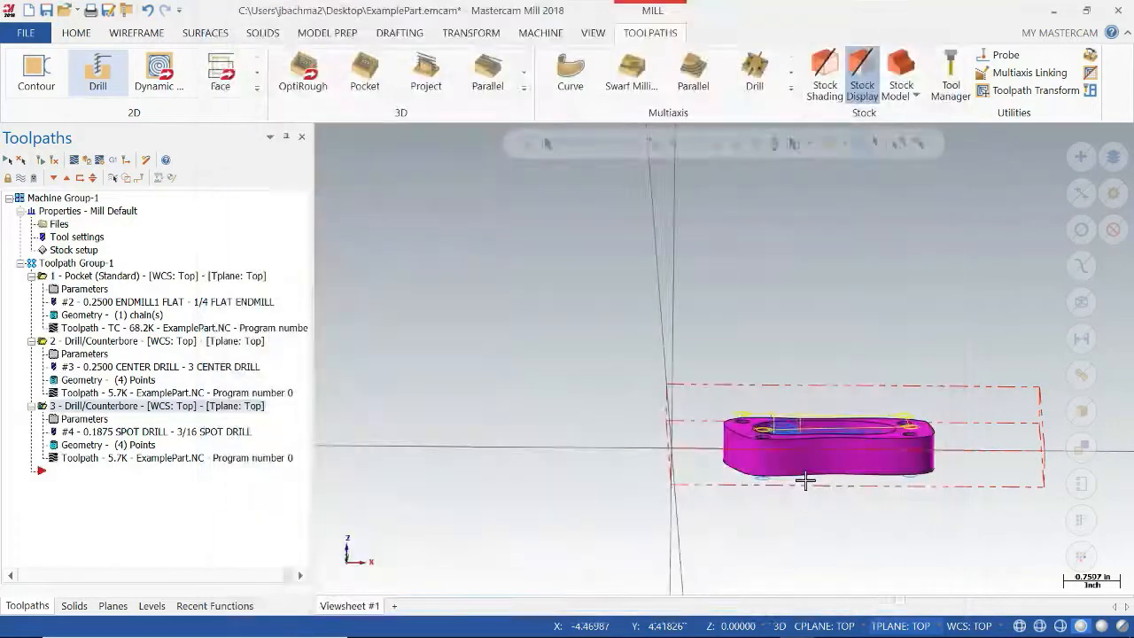
mouse_move(859, 477)
middle_mouse_down()
mouse_move(861, 507)
mouse_move(866, 471)
middle_mouse_up()
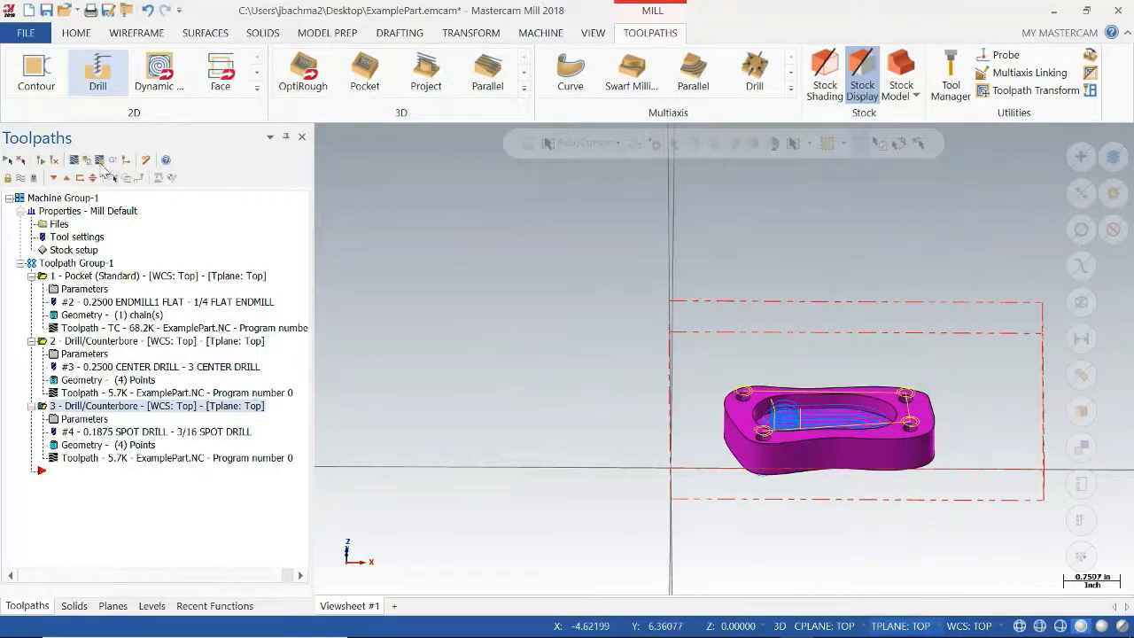
Step: Verify the 3/16 spot drill operation, run the simulation to its end, and inspect the four drilled holes
left_click(87, 159)
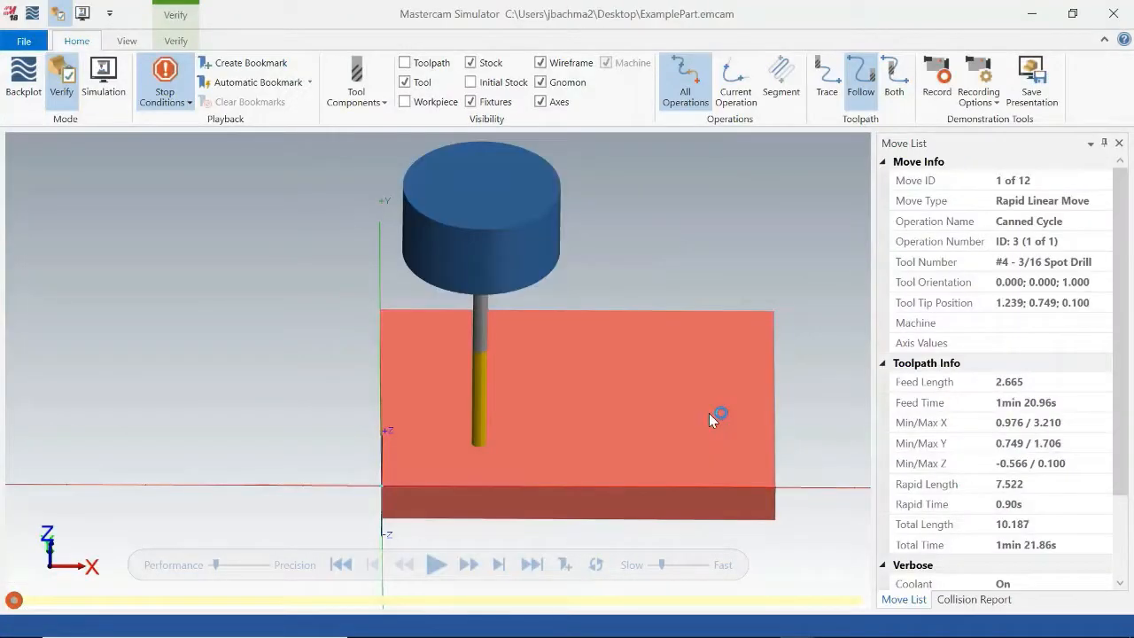
mouse_move(709, 412)
middle_mouse_down()
mouse_move(701, 431)
mouse_move(699, 399)
mouse_move(714, 405)
mouse_move(726, 358)
middle_mouse_up()
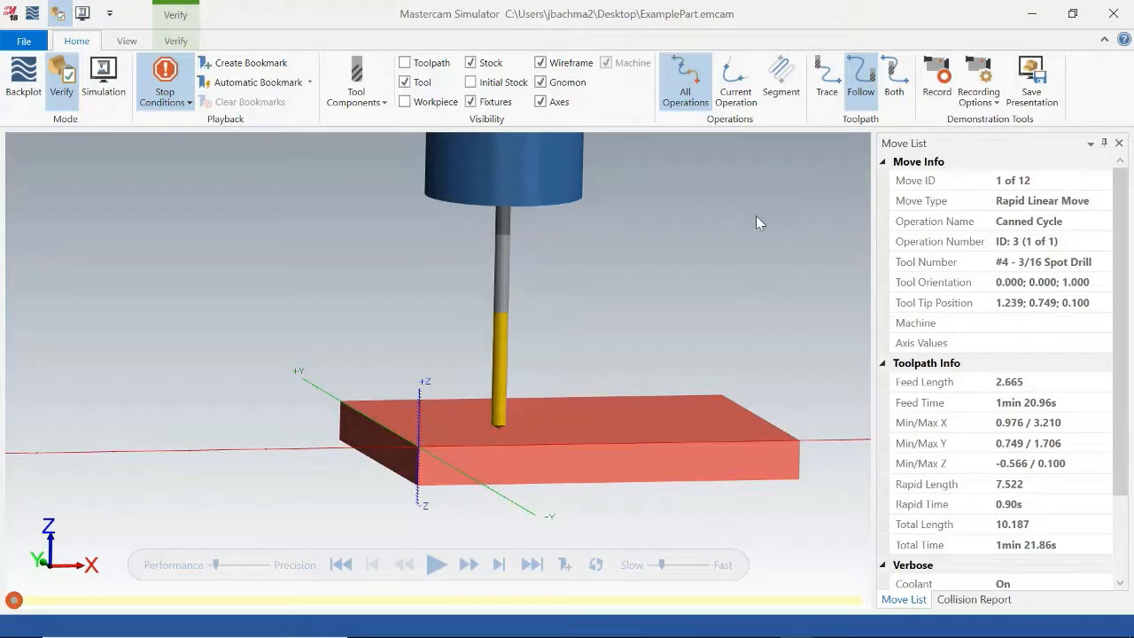
left_click(438, 567)
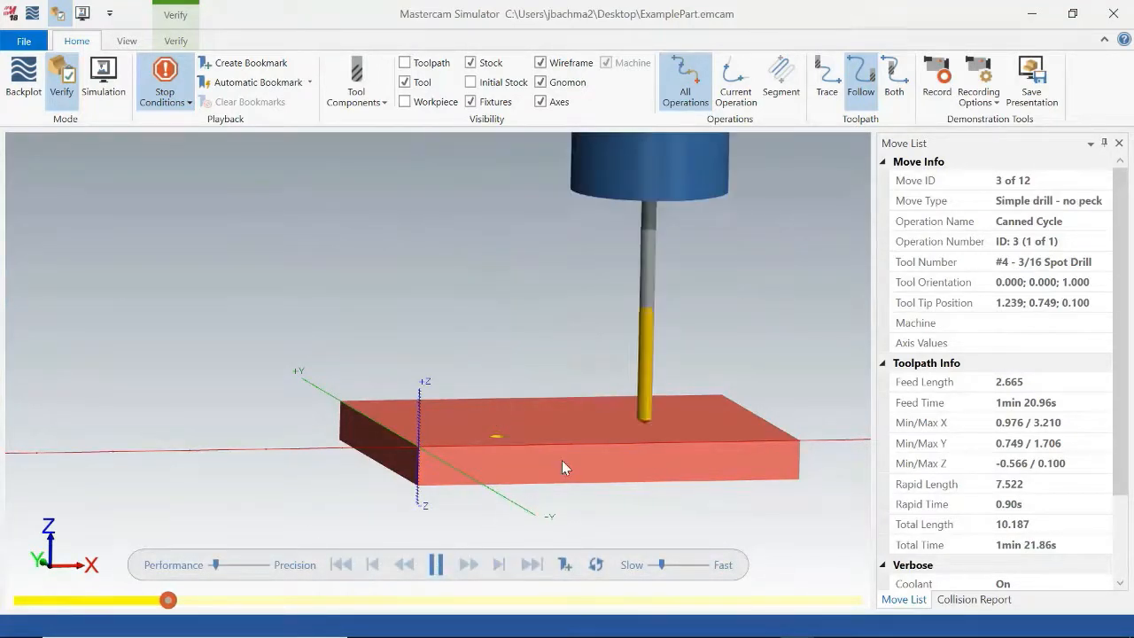
middle_click_drag(562, 460, 552, 488)
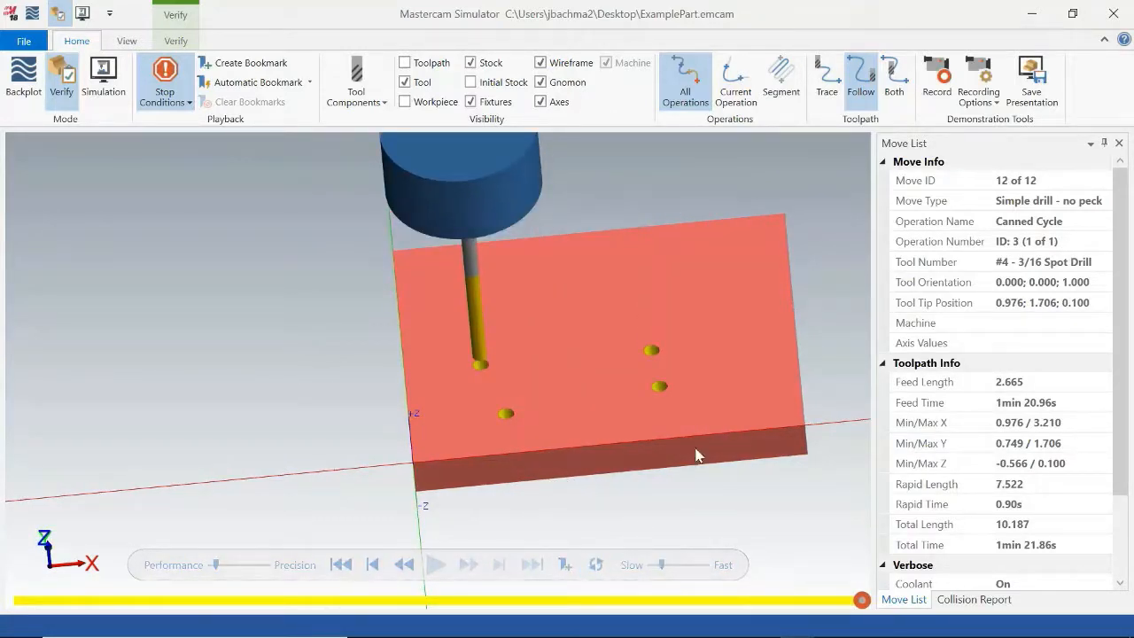
middle_click_drag(634, 532, 701, 441)
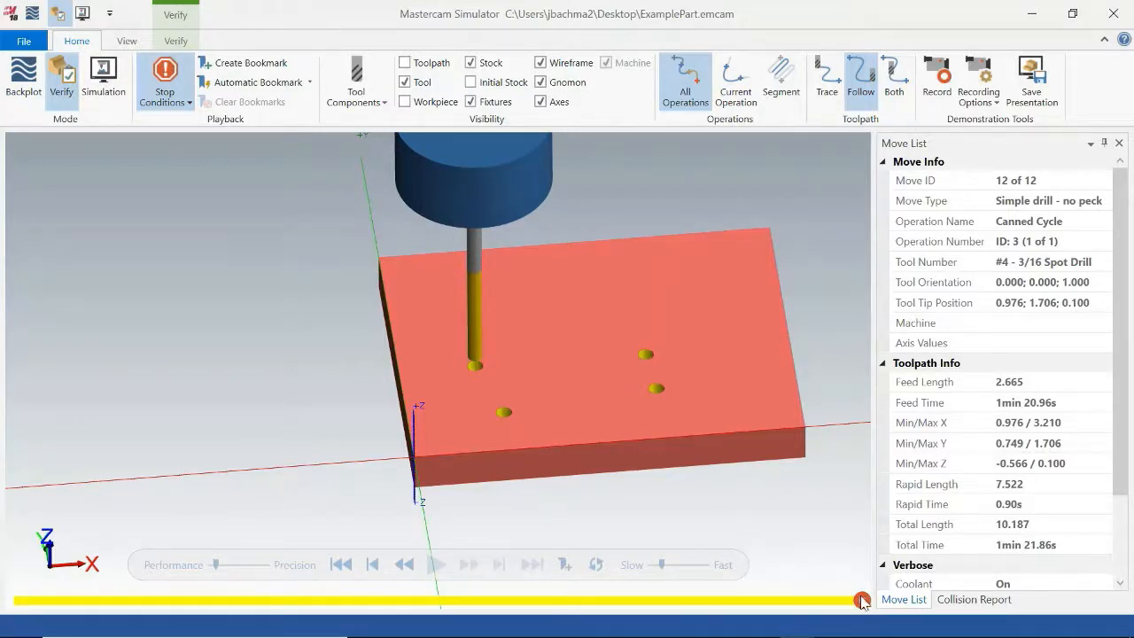
Step: Return the simulation to the last hole's full-depth move, review its move information, and close the simulator
left_click(784, 601)
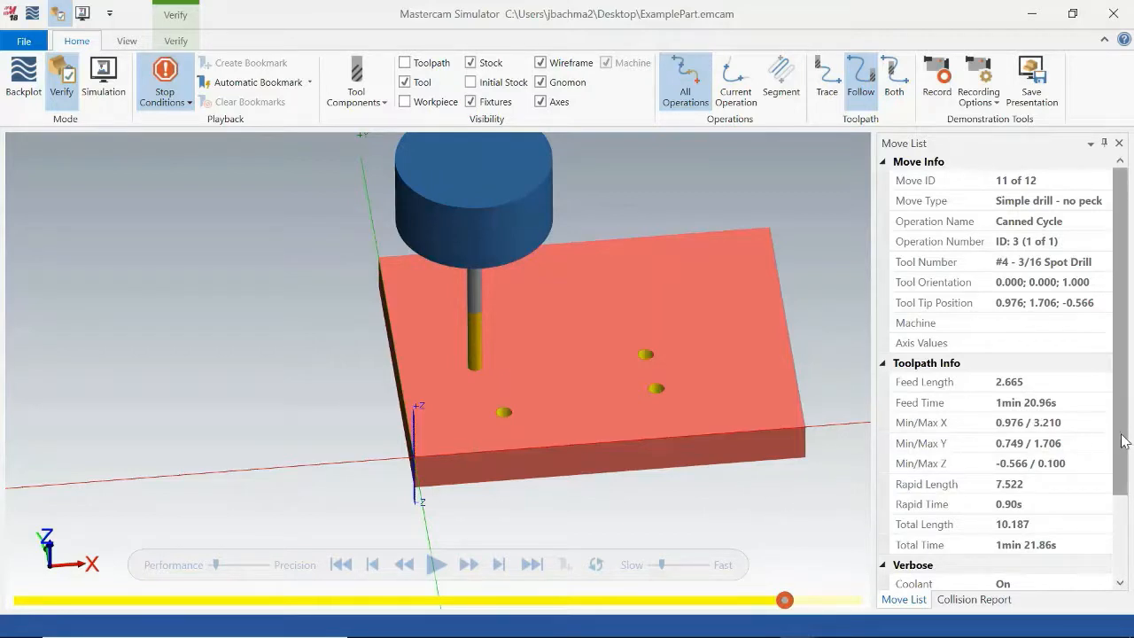
left_click_drag(1122, 441, 1119, 567)
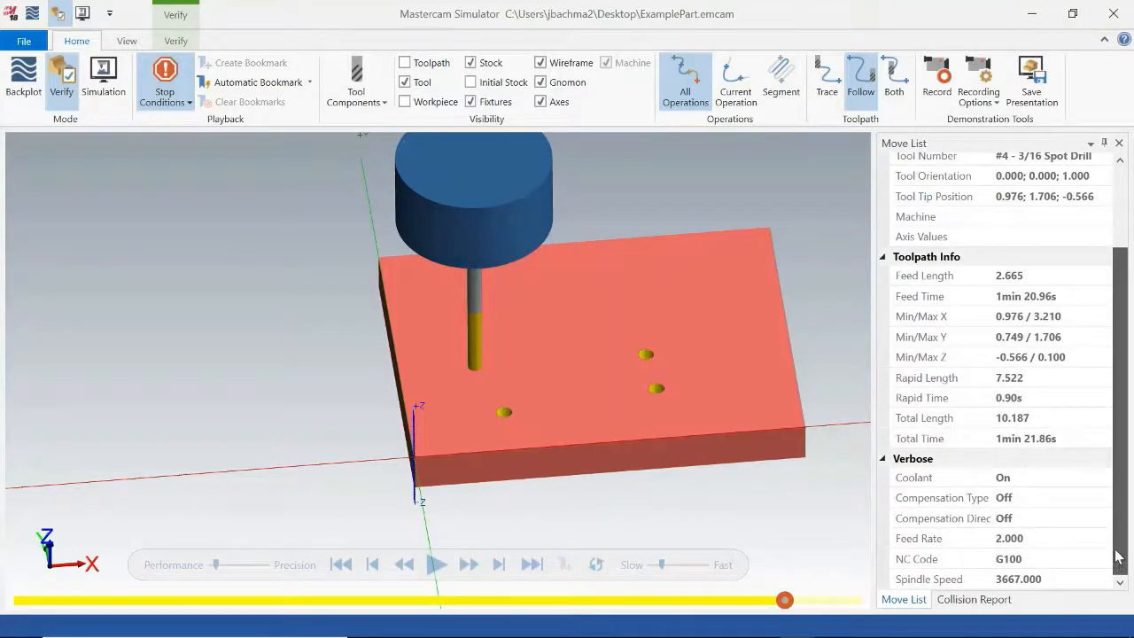
left_click_drag(1120, 530, 1119, 445)
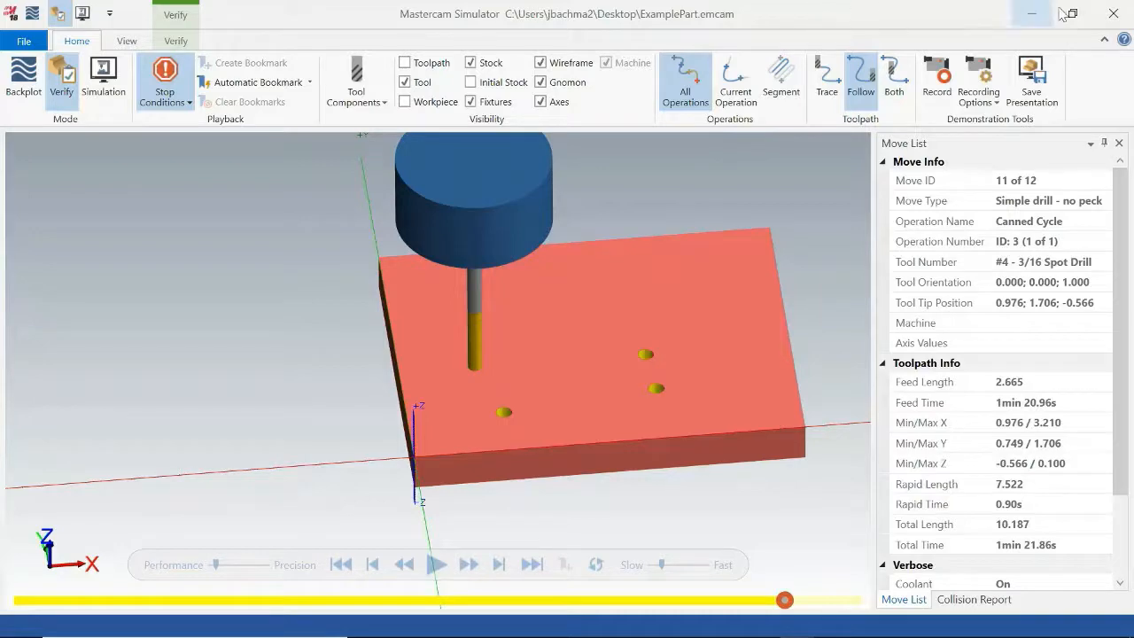
left_click(1115, 14)
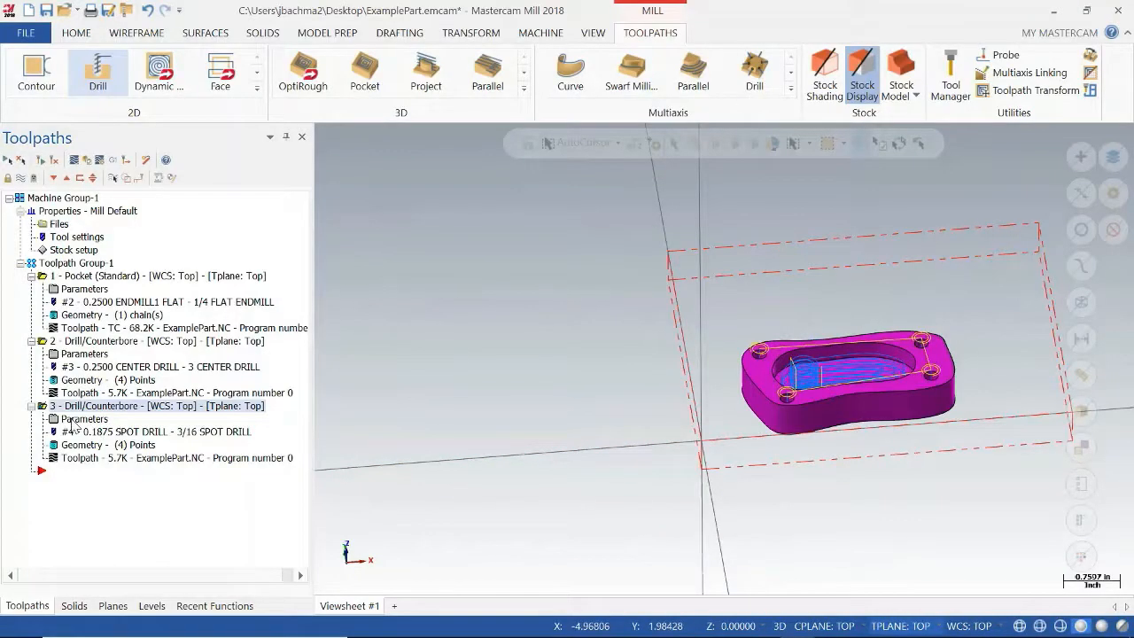
Step: Set the 3/16 spot drill operation's top of stock to -0.4 and inspect the toolpath at the four holes
mouse_move(732, 431)
middle_mouse_down()
mouse_move(735, 487)
mouse_move(719, 499)
mouse_move(727, 352)
mouse_move(720, 380)
mouse_move(747, 443)
middle_mouse_up()
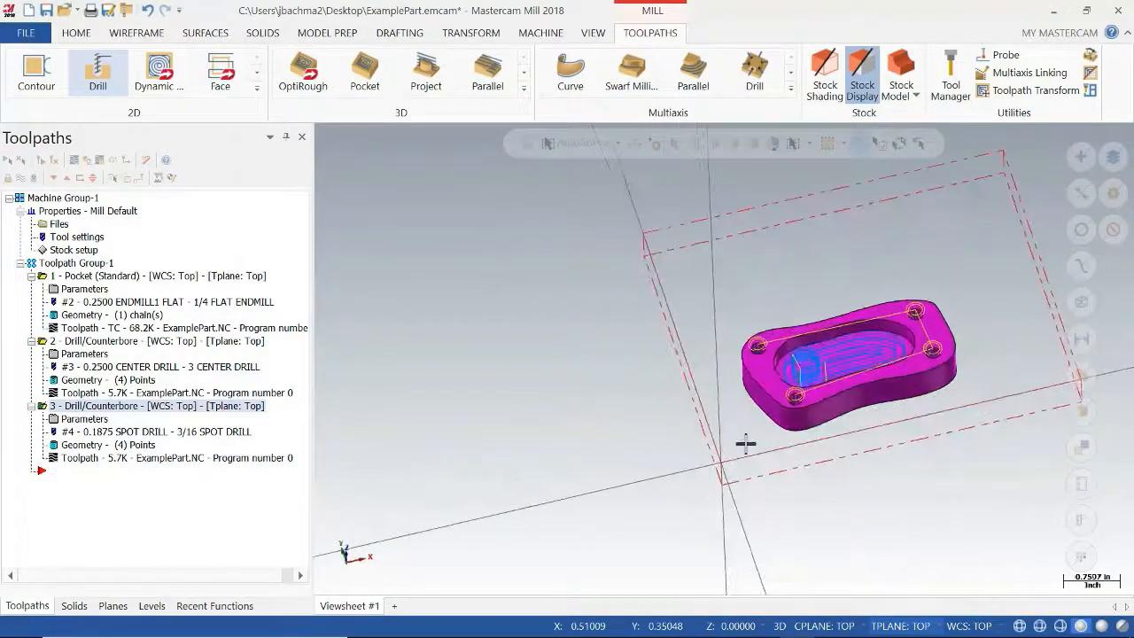
left_click(89, 420)
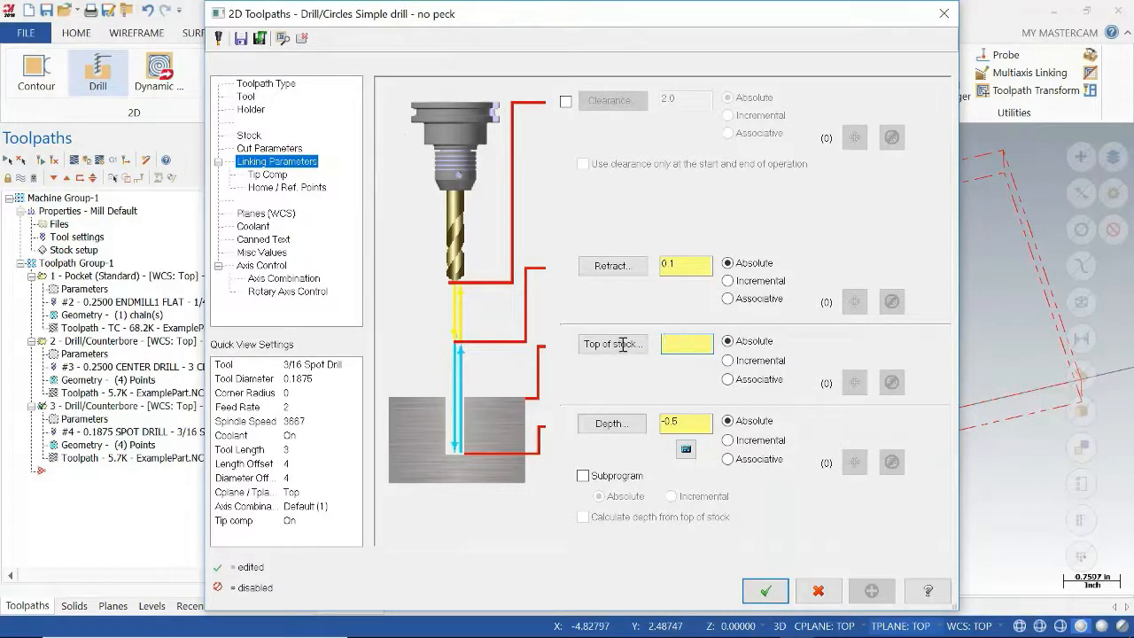
left_click_drag(623, 344, 616, 342)
left_click(766, 591)
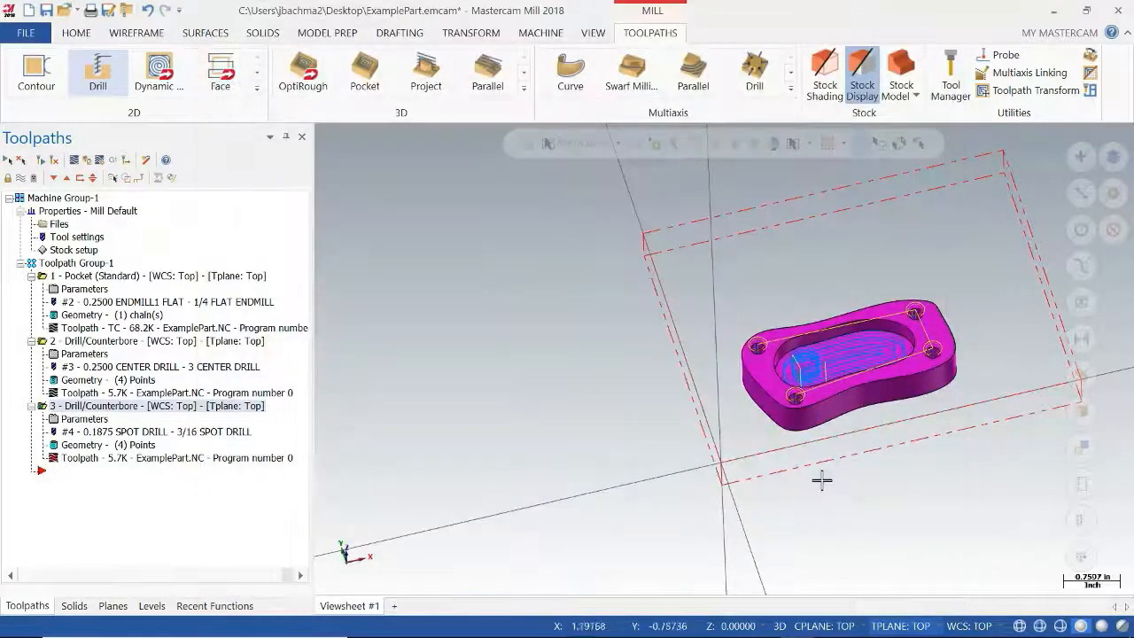
middle_click_drag(854, 428, 788, 403)
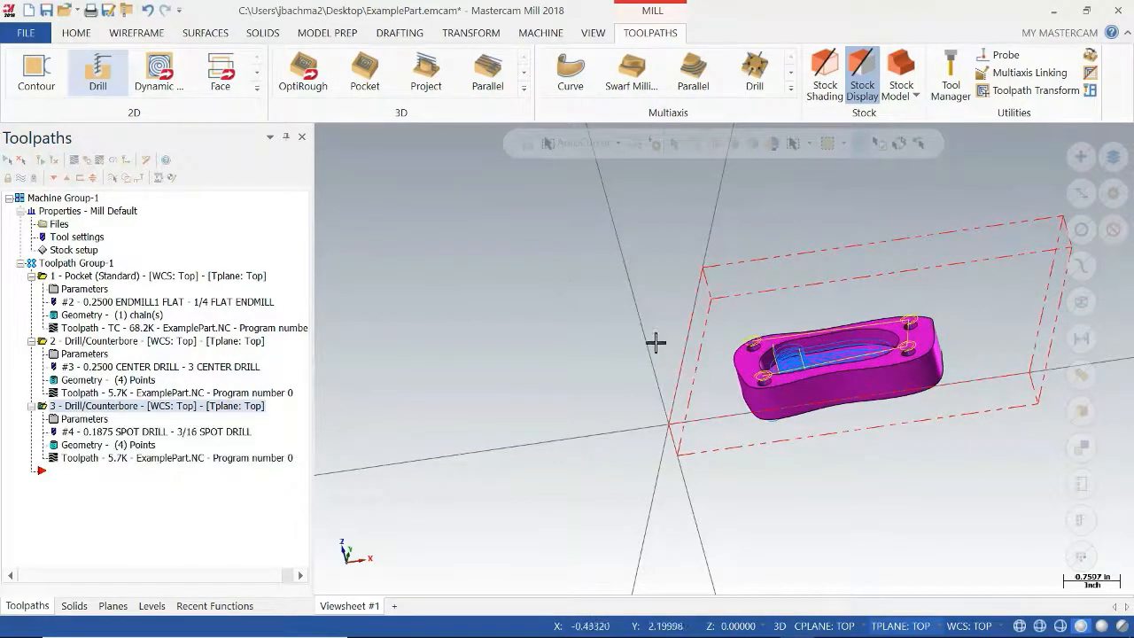
mouse_move(800, 337)
middle_mouse_down()
mouse_move(825, 440)
mouse_move(828, 314)
mouse_move(842, 320)
middle_mouse_up()
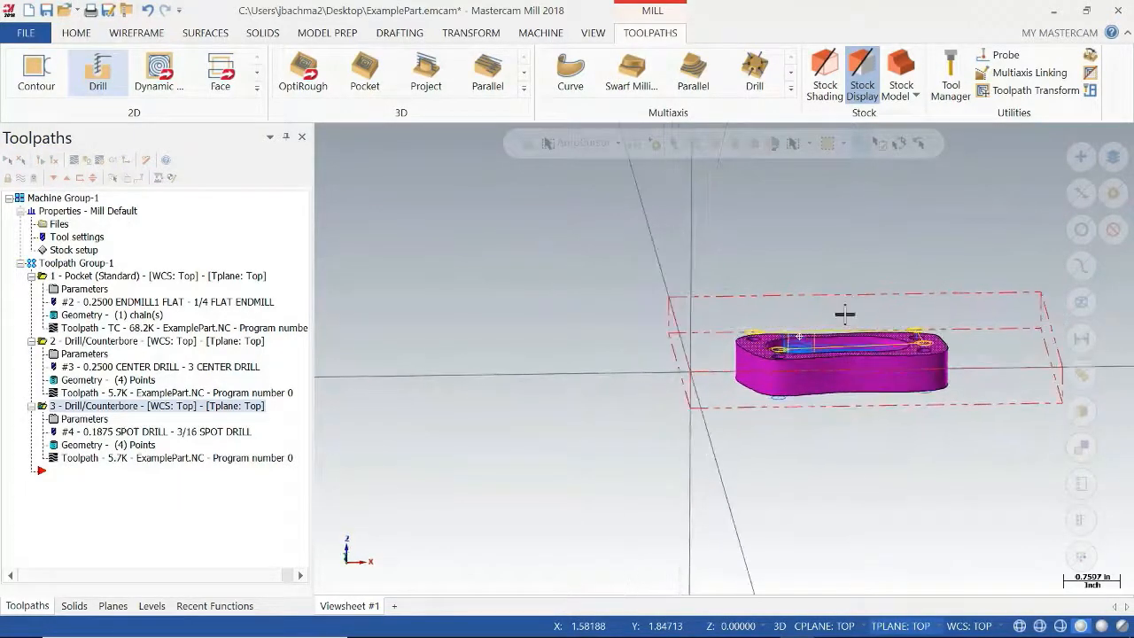
middle_click_drag(886, 418, 866, 410)
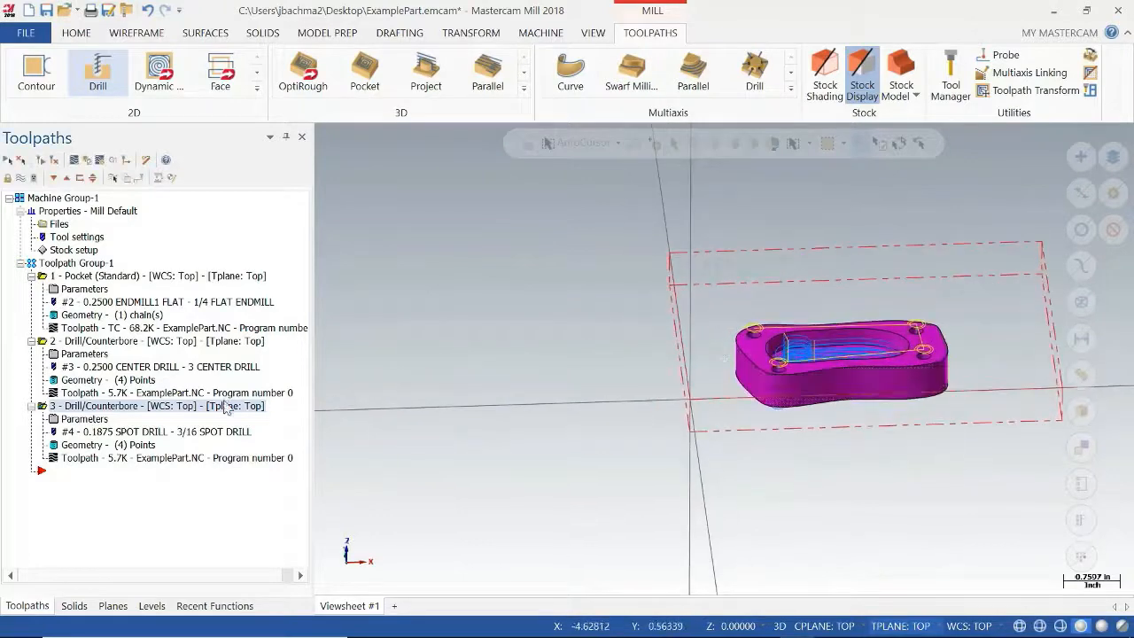
Step: Set the 3/16 spot drill operation's retract to -0.1 with top of stock at -0.4, and regenerate the toolpath
left_click(104, 420)
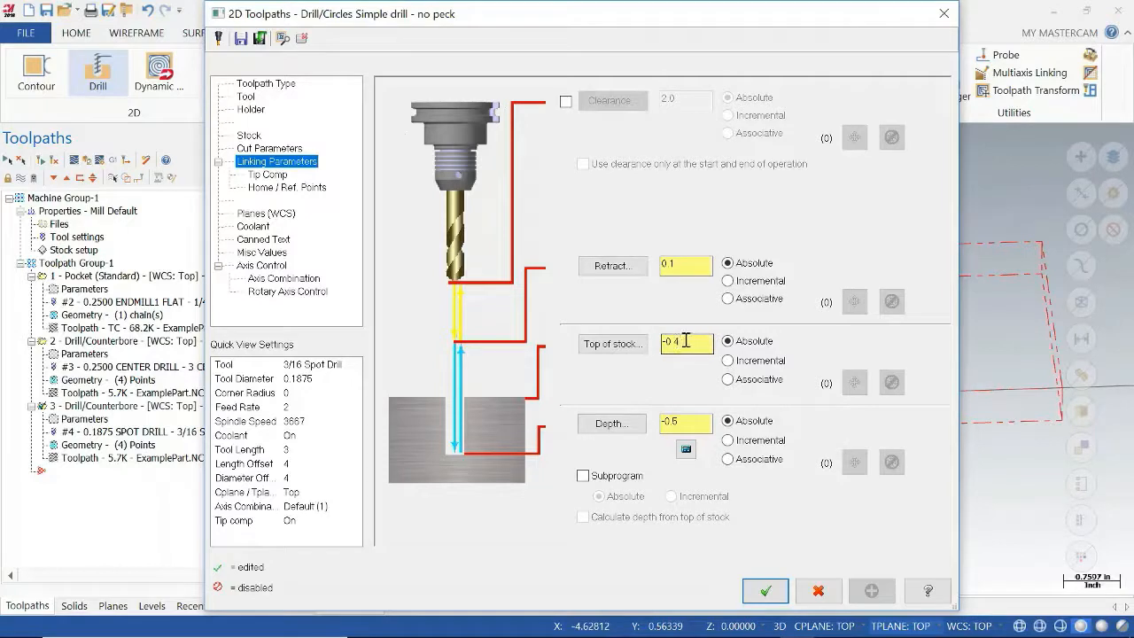
double_click(706, 348)
left_click(690, 264)
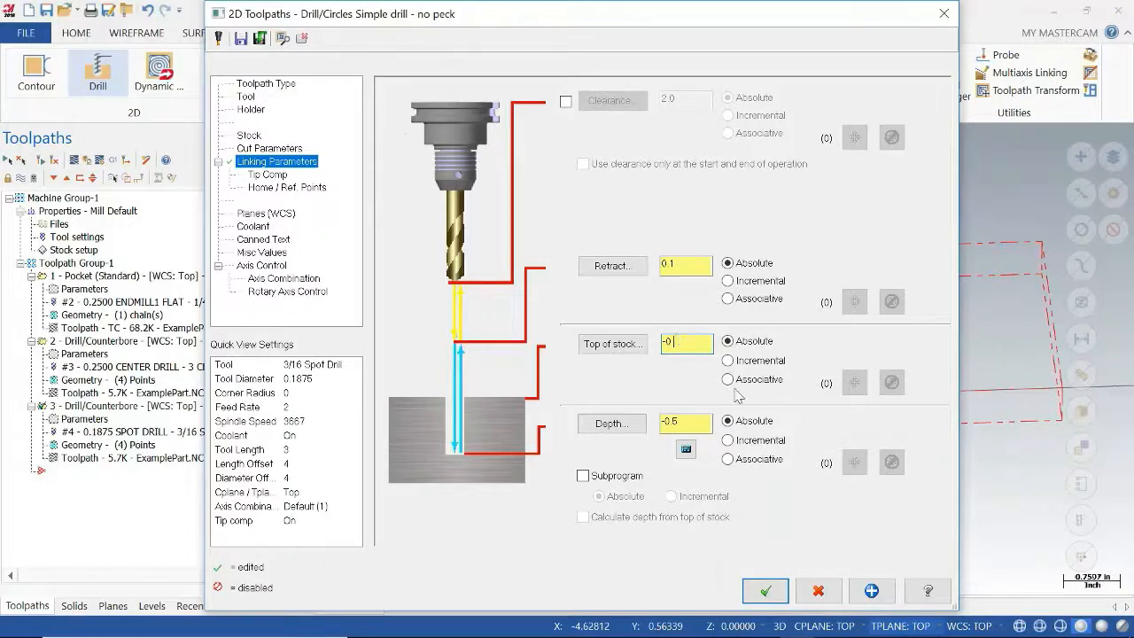
type(".4")
left_click(704, 265)
left_click_drag(704, 265, 663, 263)
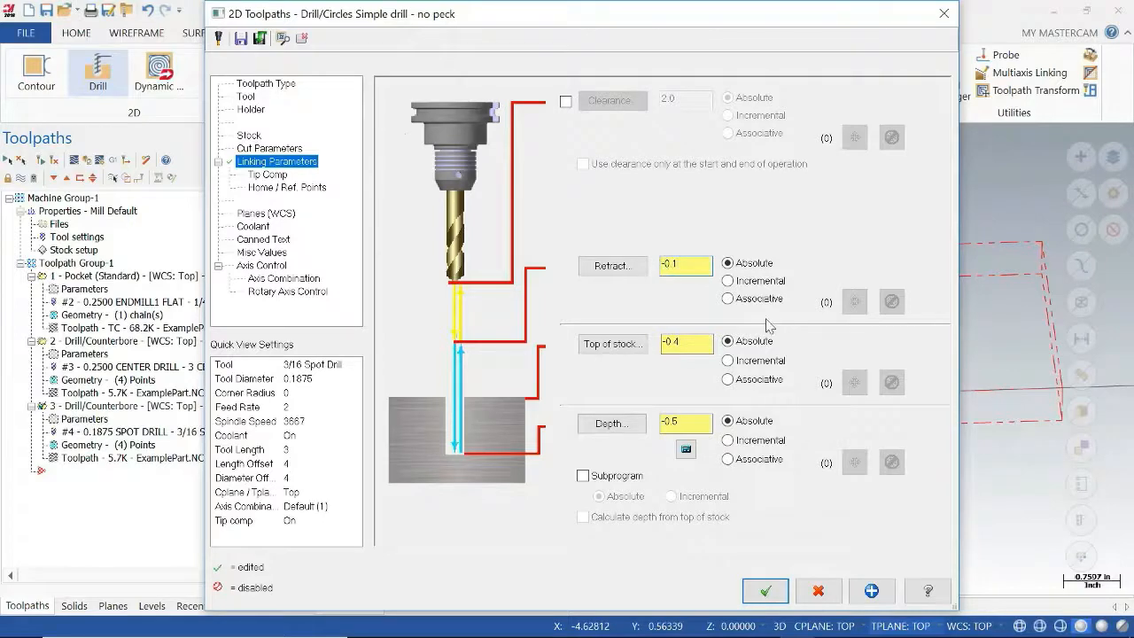
left_click(766, 591)
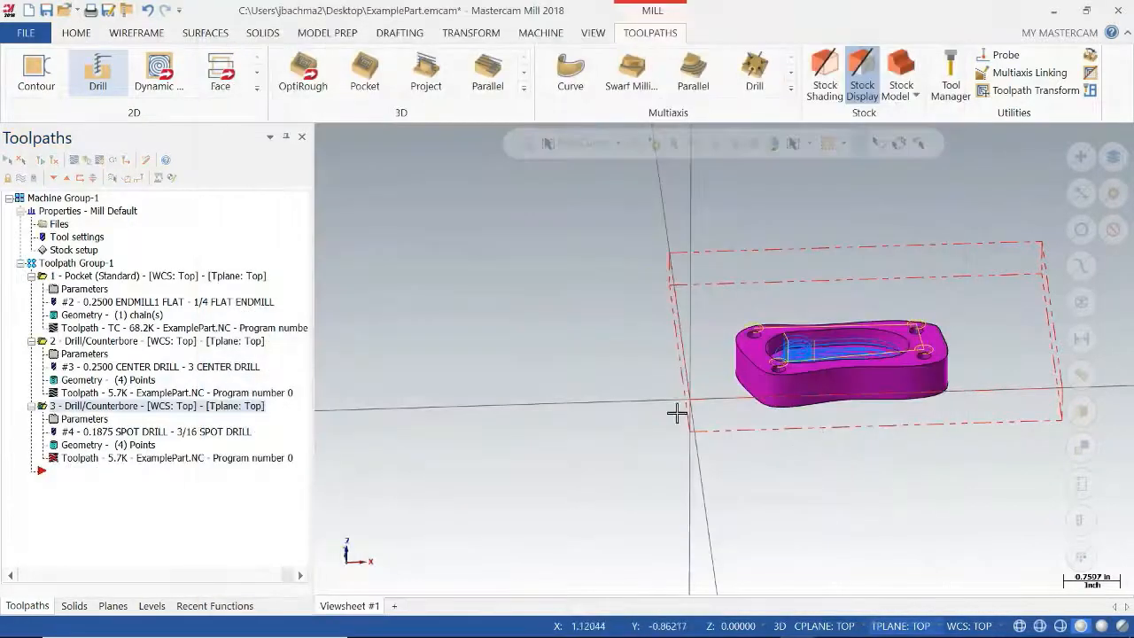
left_click(55, 161)
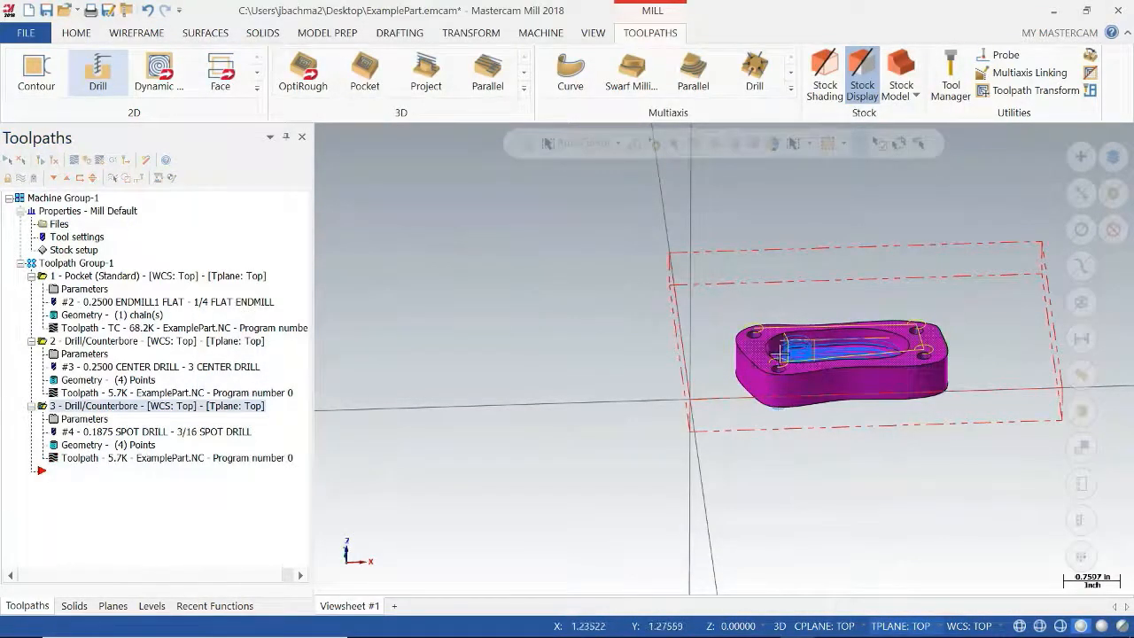
Step: Verify the 3/16 spot drill operation at a slower playback speed and inspect the tool's move between the first two holes
middle_click_drag(798, 386, 861, 393)
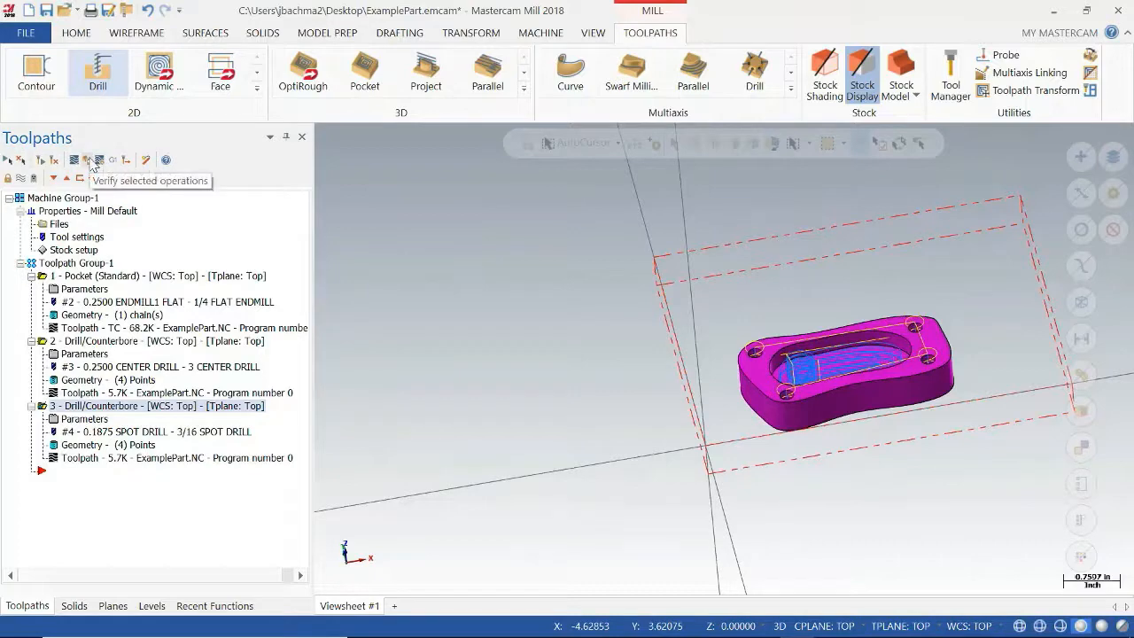
left_click(88, 161)
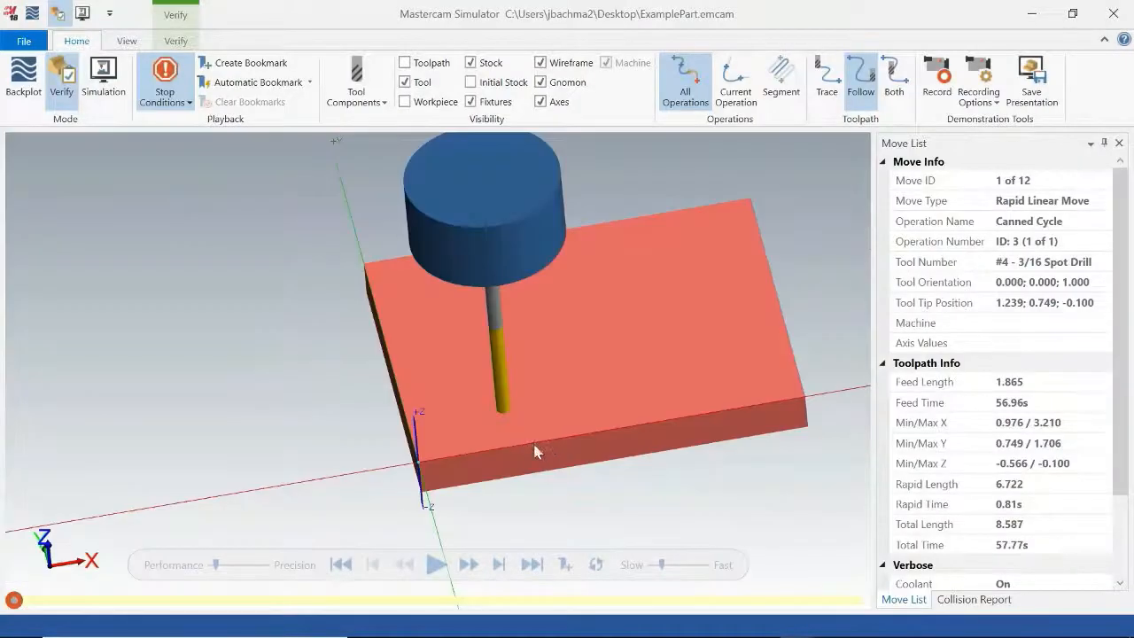
middle_click_drag(549, 483, 551, 459)
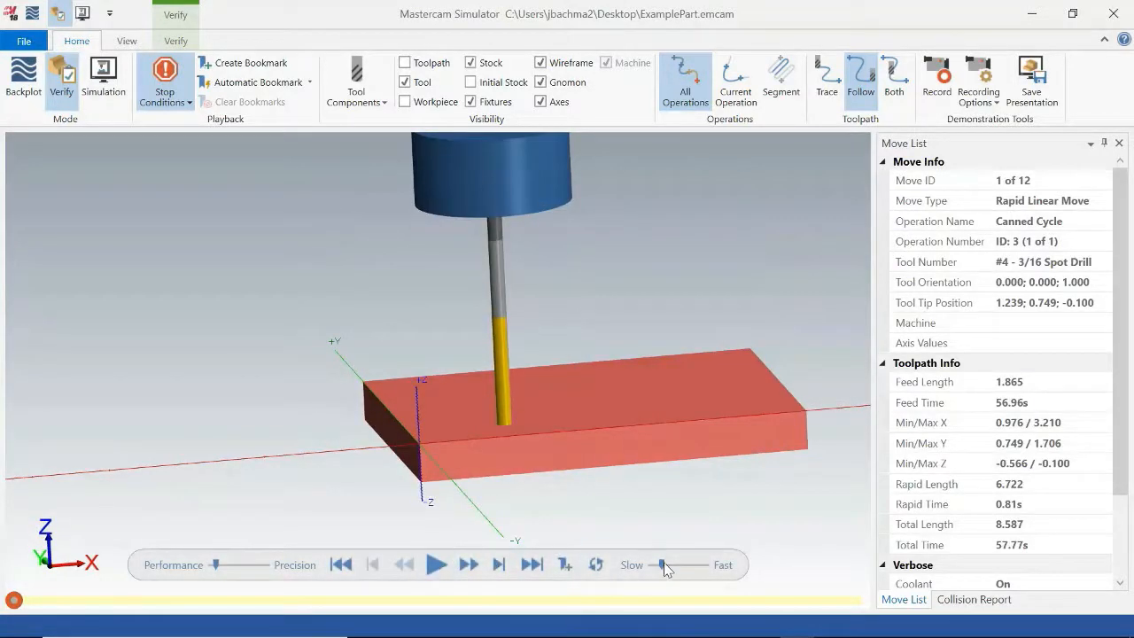
left_click(437, 565)
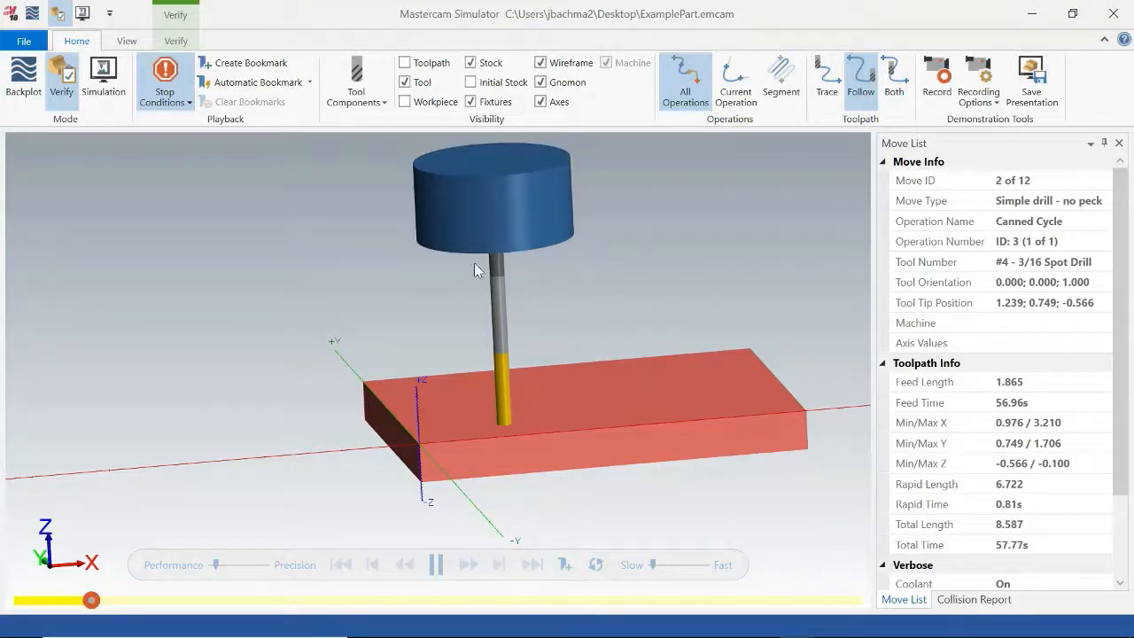
mouse_move(598, 328)
middle_mouse_down()
mouse_move(590, 339)
mouse_move(590, 327)
middle_mouse_up()
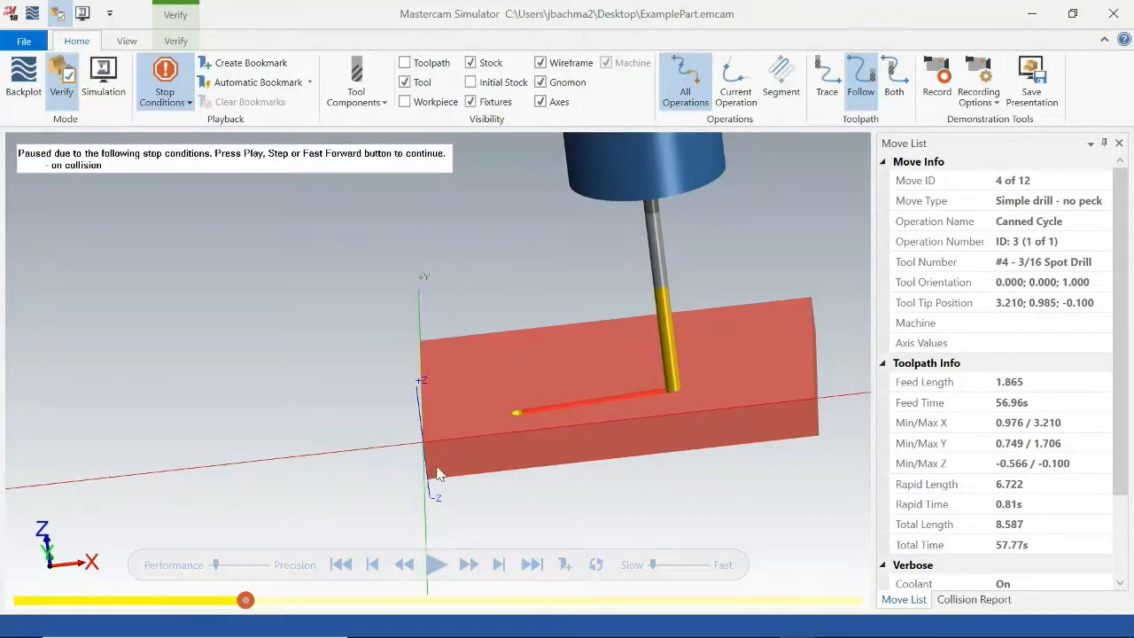
Step: Close the simulator and set the 3/16 spot drill operation's top of stock to 0 and retract to 0.1
mouse_move(527, 406)
middle_mouse_down()
mouse_move(541, 481)
mouse_move(544, 413)
middle_mouse_up()
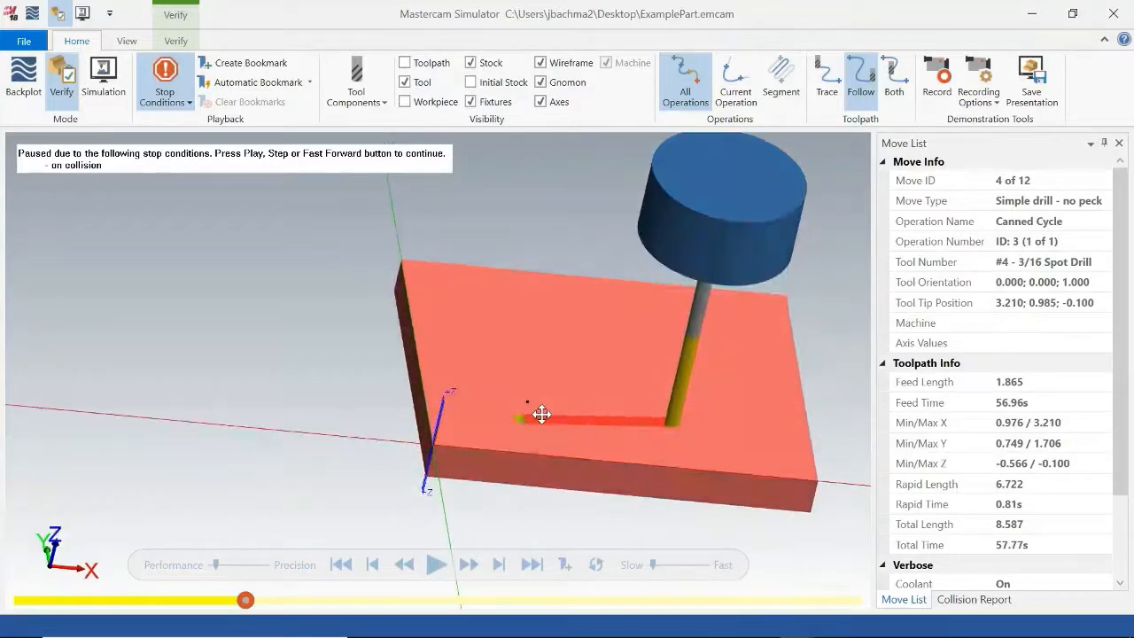
left_click(1114, 13)
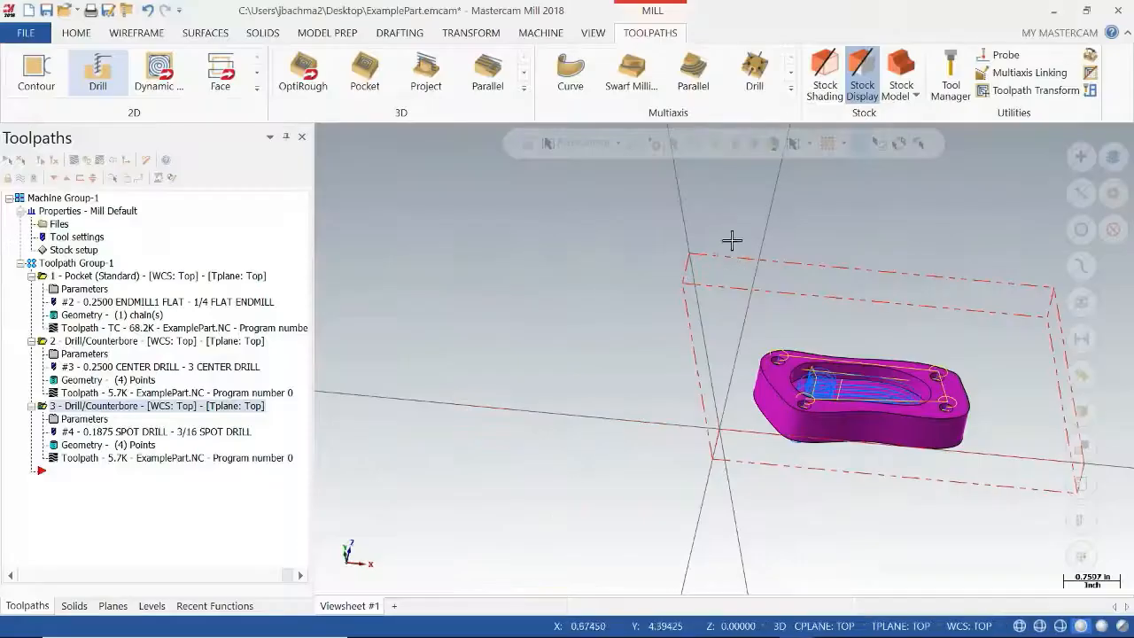
left_click(84, 418)
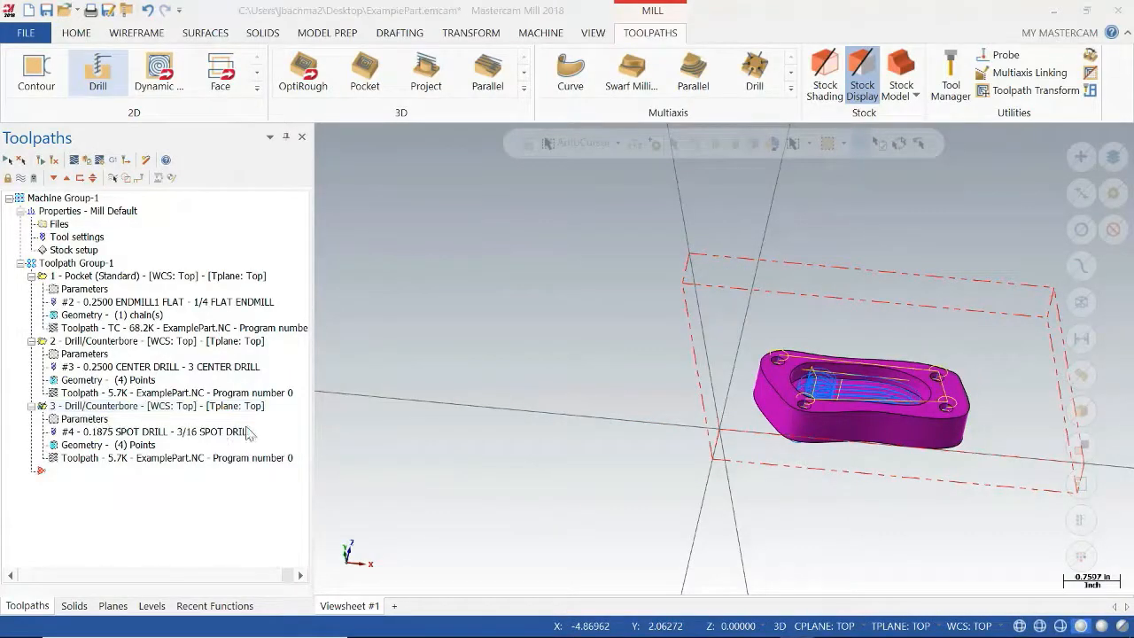
left_click_drag(691, 342, 649, 353)
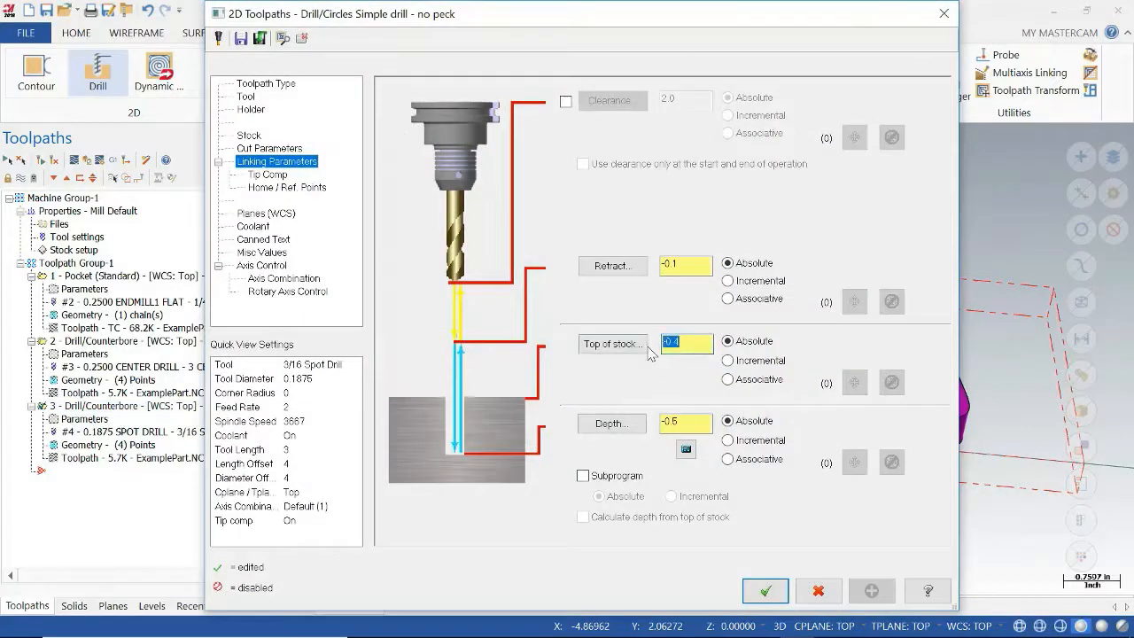
type("0")
left_click(680, 265)
left_click_drag(680, 266, 601, 275)
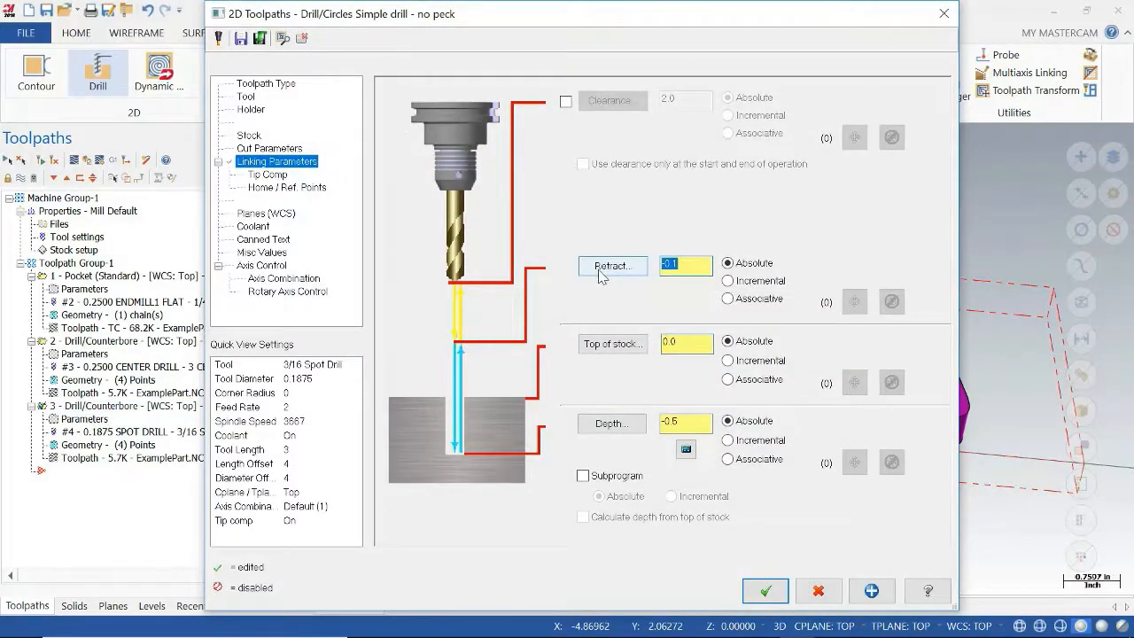
type("0.1")
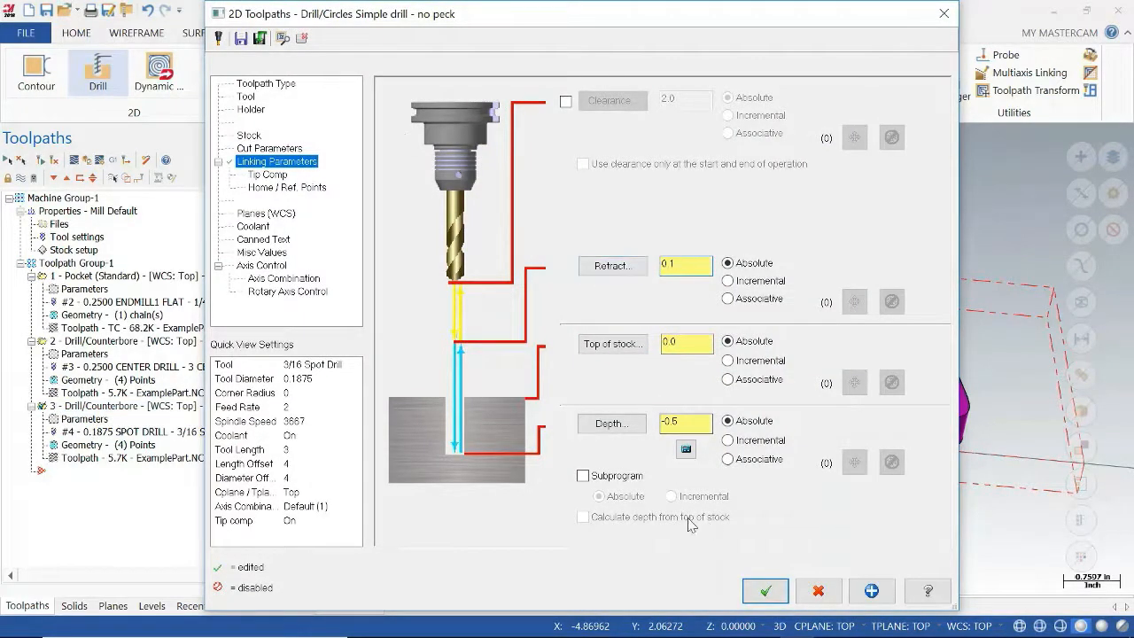
Step: Change the 3/16 spot drill operation's cycle to Peck Drill with a 0.1 peck and apply the parameters
left_click(265, 149)
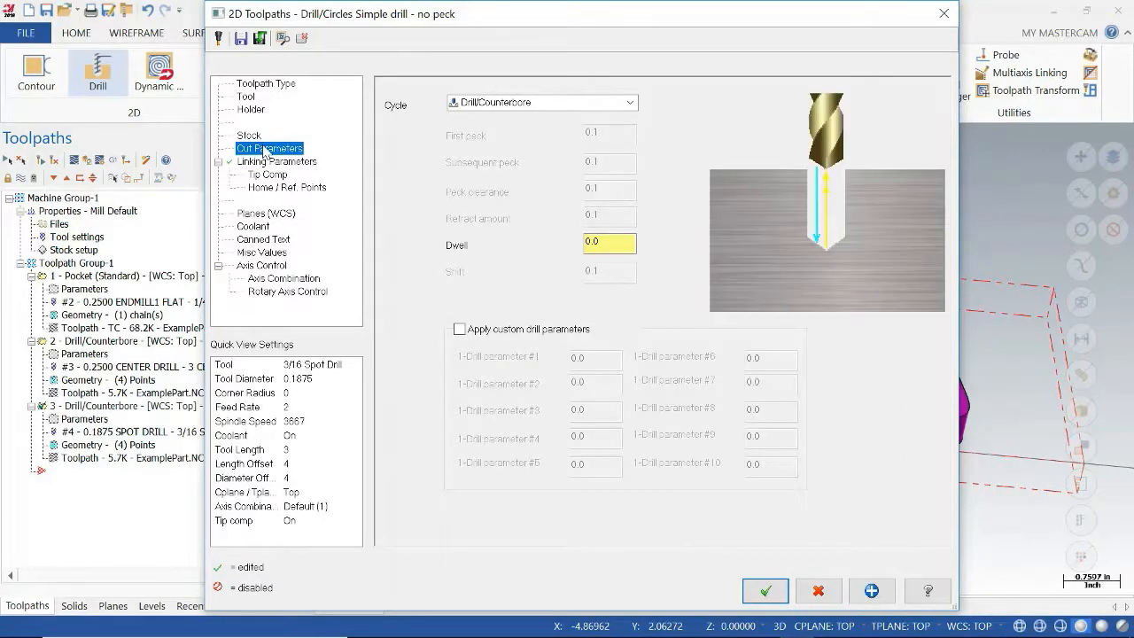
left_click(497, 103)
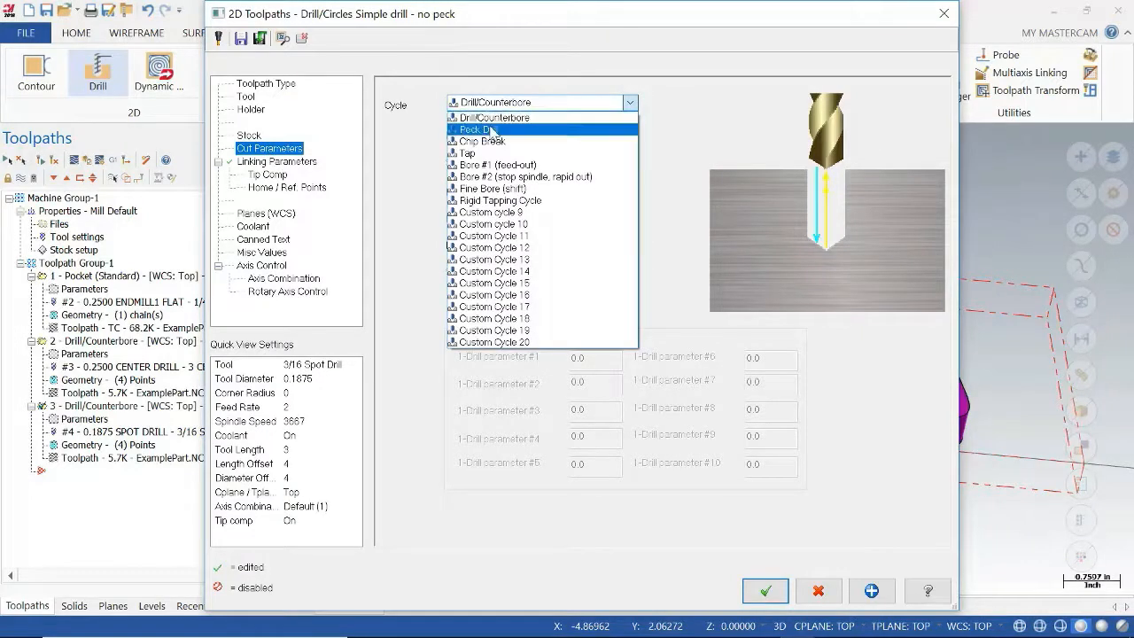
left_click(493, 130)
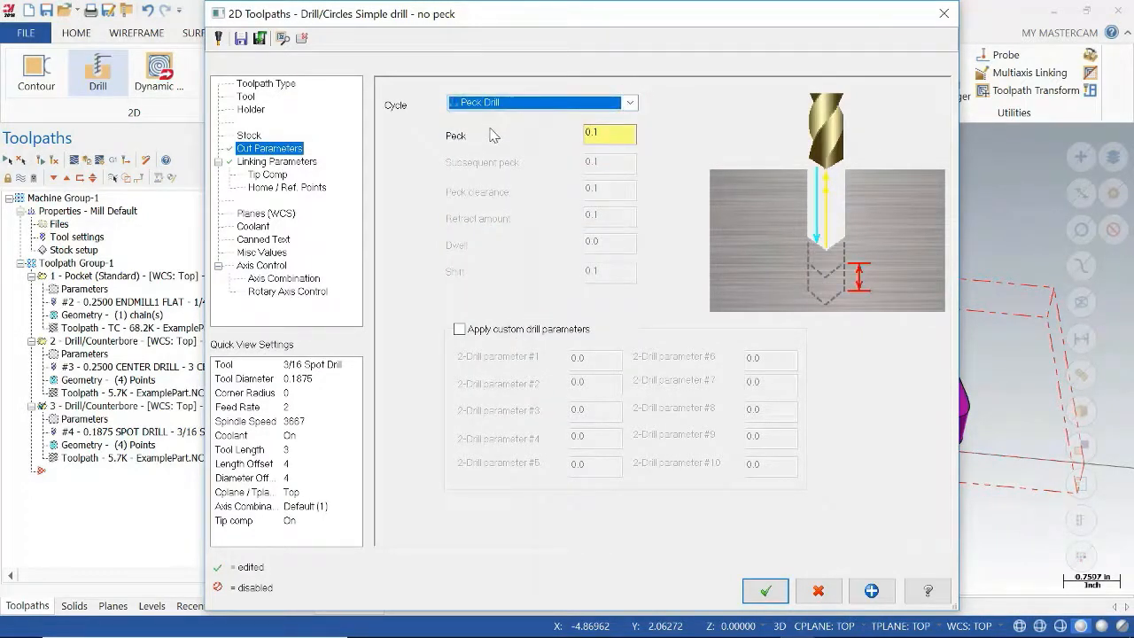
left_click(610, 133)
left_click(611, 134)
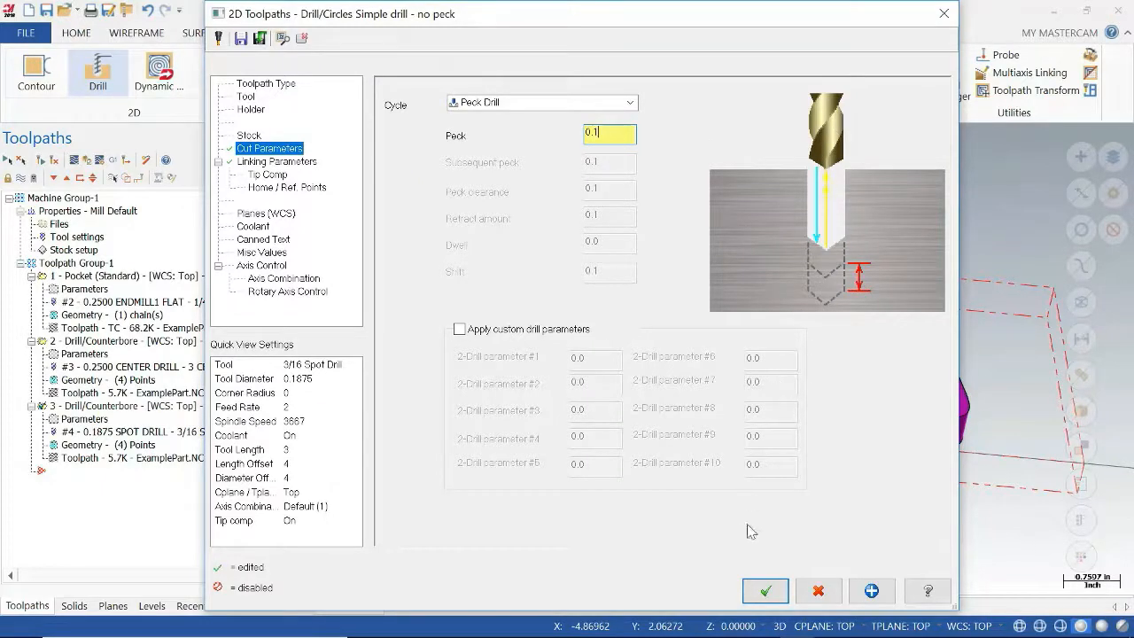
left_click(765, 591)
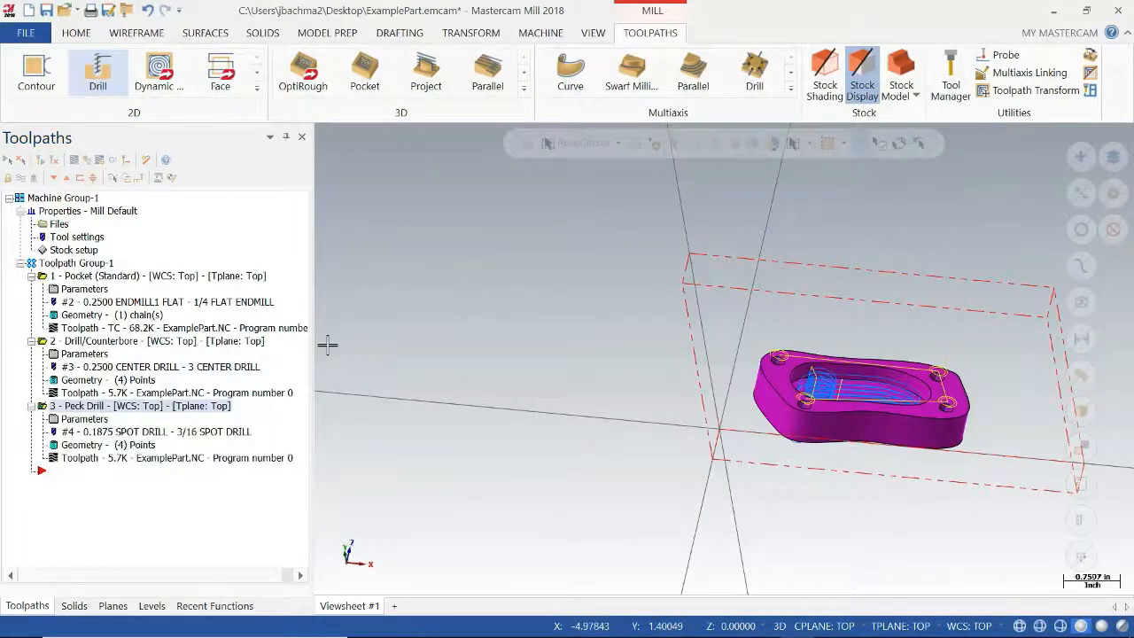
Step: Create wireframe curves on all edges of the part's bottom face
middle_click_drag(729, 448, 723, 464)
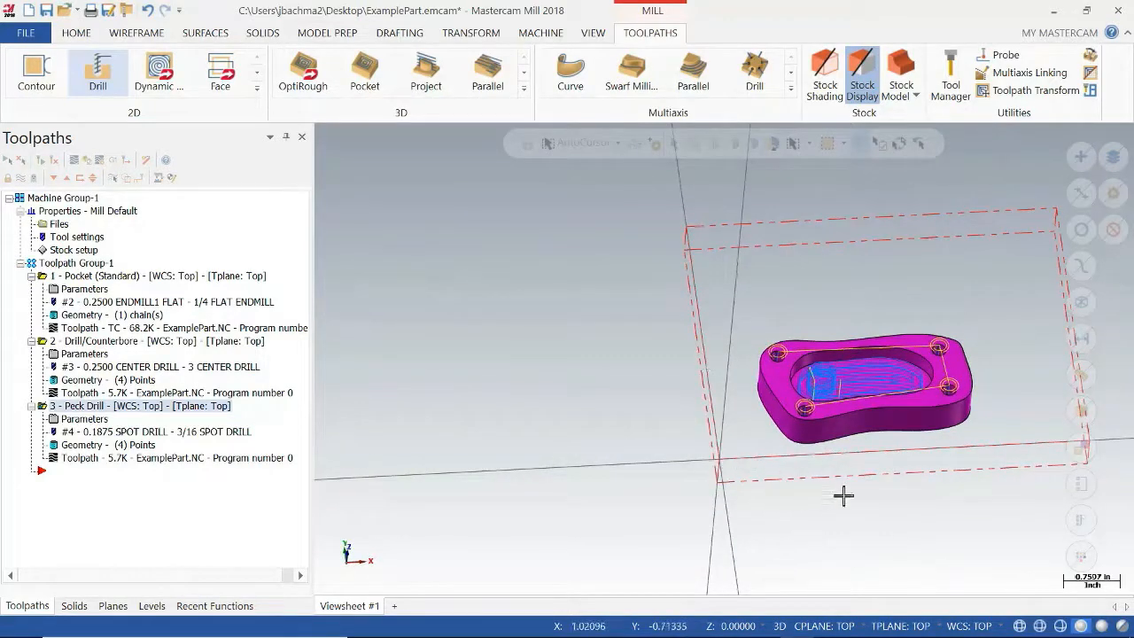
middle_click_drag(939, 456, 913, 420)
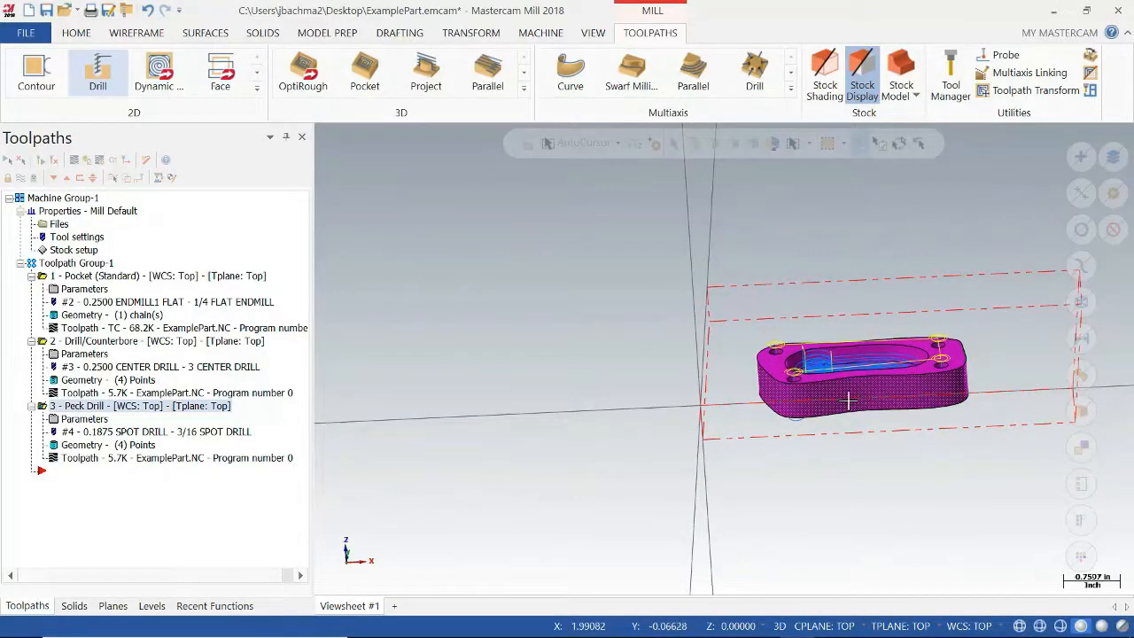
middle_click_drag(918, 420, 962, 494)
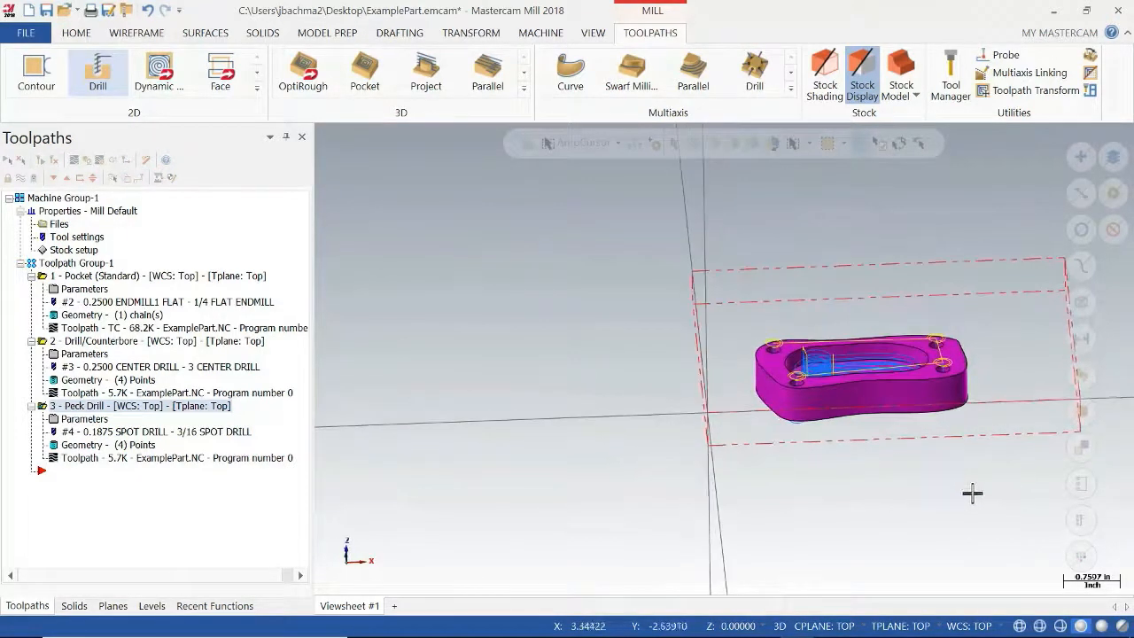
mouse_move(904, 433)
middle_mouse_down()
mouse_move(896, 483)
mouse_move(904, 405)
mouse_move(924, 375)
mouse_move(907, 423)
mouse_move(916, 456)
middle_mouse_up()
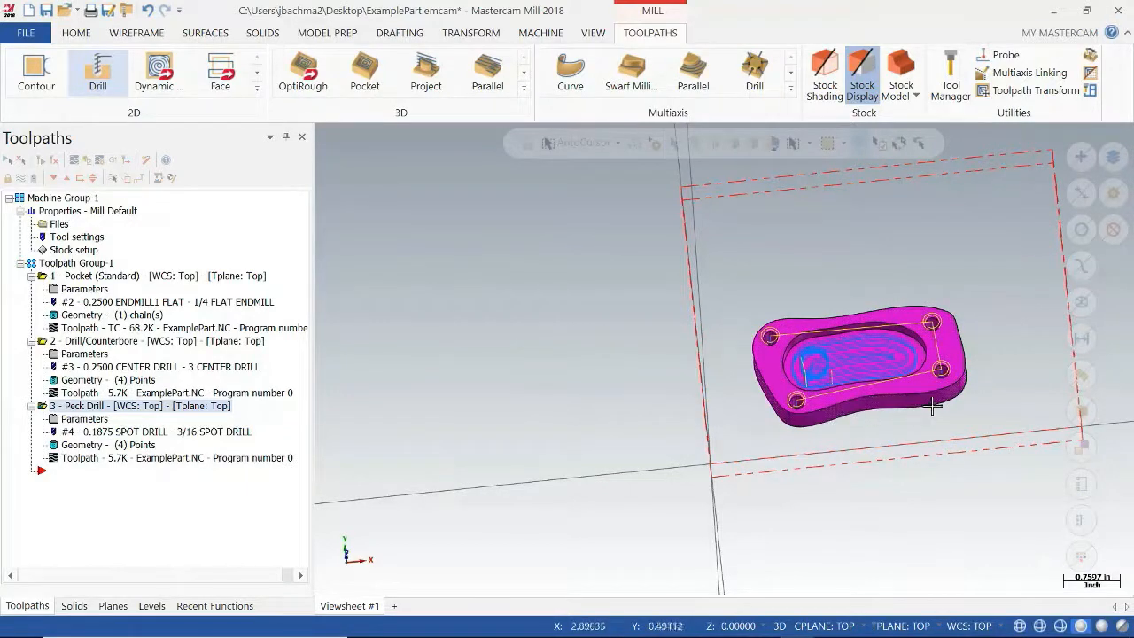
middle_click_drag(854, 461, 841, 315)
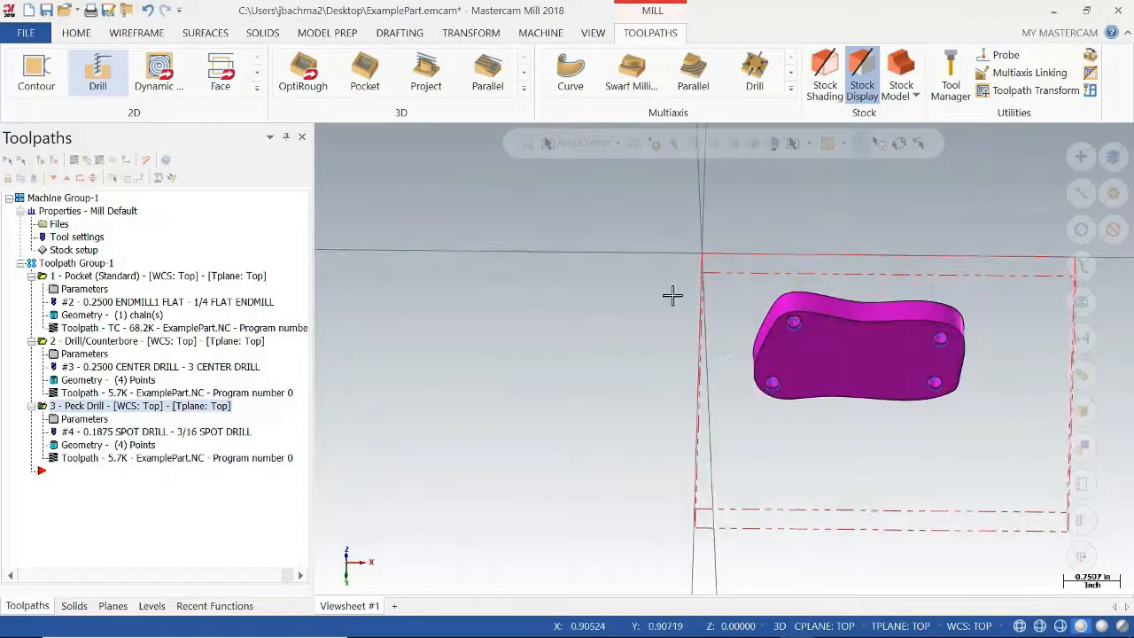
left_click(202, 32)
left_click(137, 33)
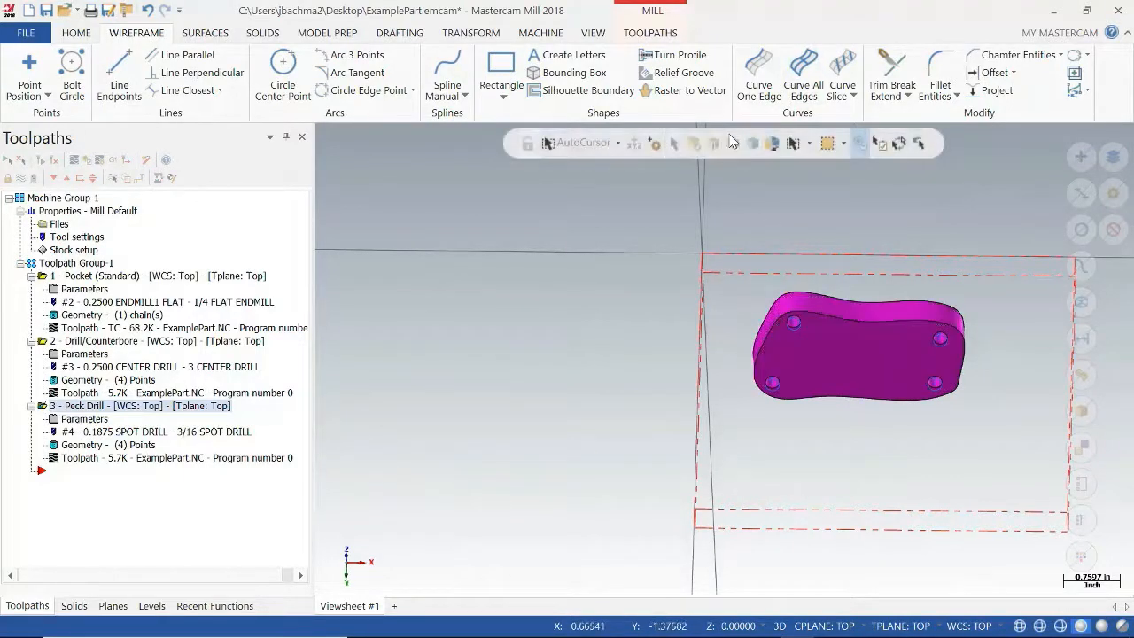
left_click(804, 63)
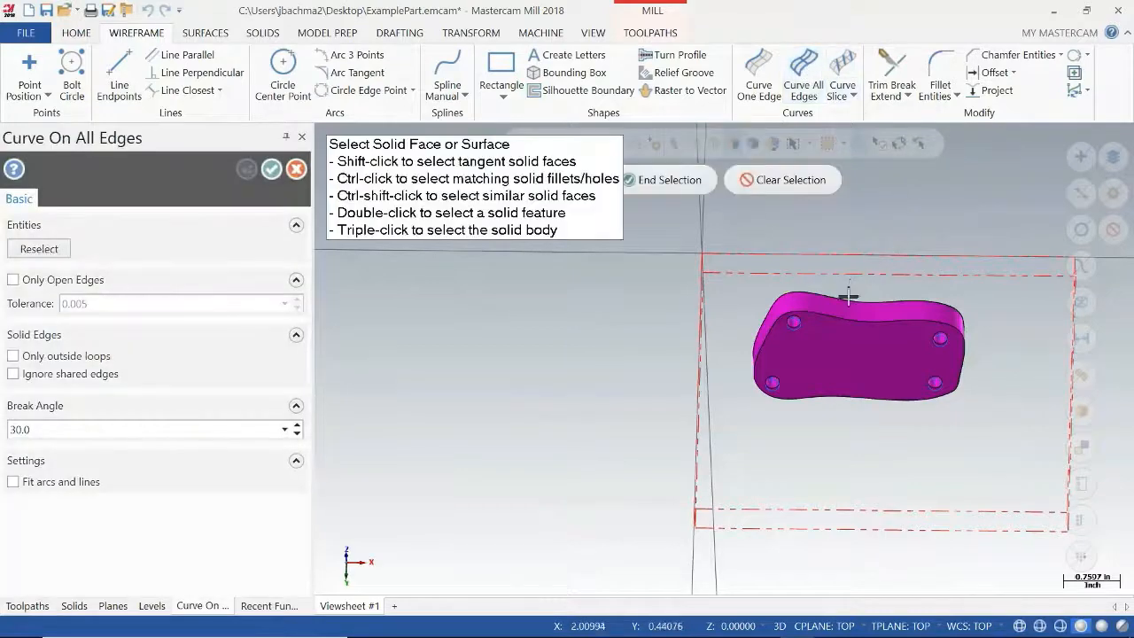
left_click(851, 344)
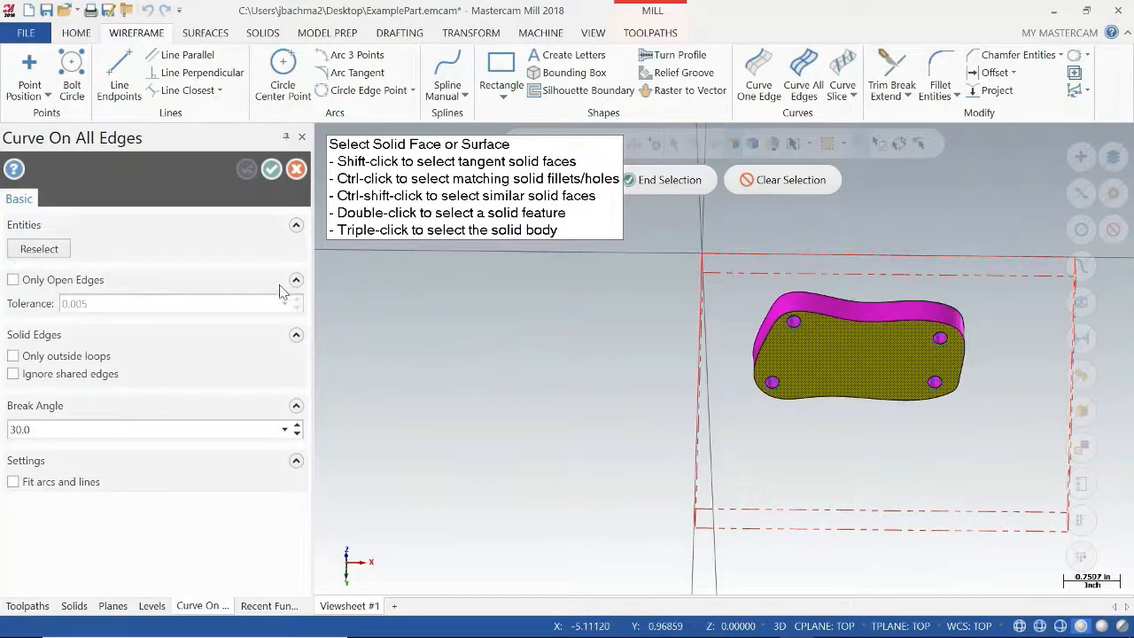
left_click(272, 171)
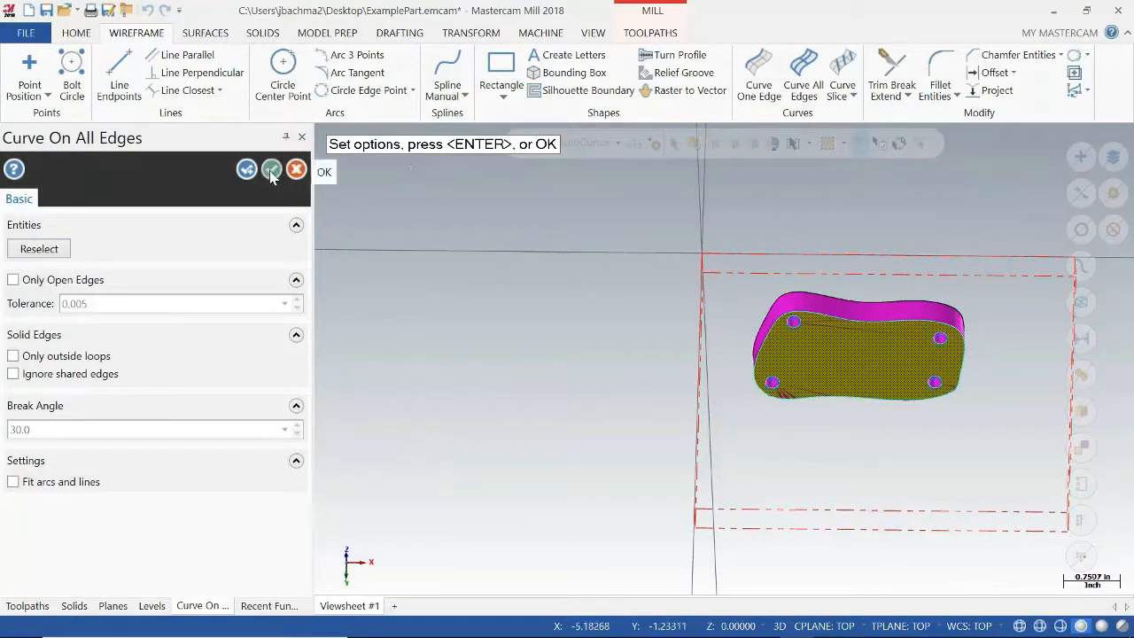
left_click(272, 171)
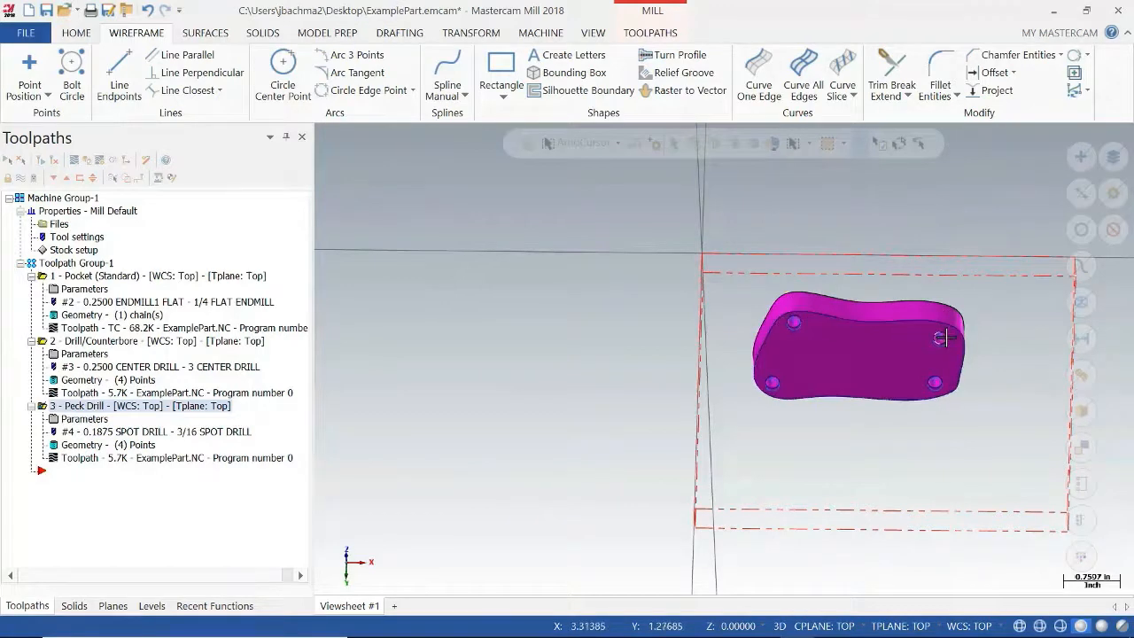
Step: Start a 2D Contour toolpath using the outer profile chain around the part's bottom edge
middle_click_drag(726, 263, 716, 387)
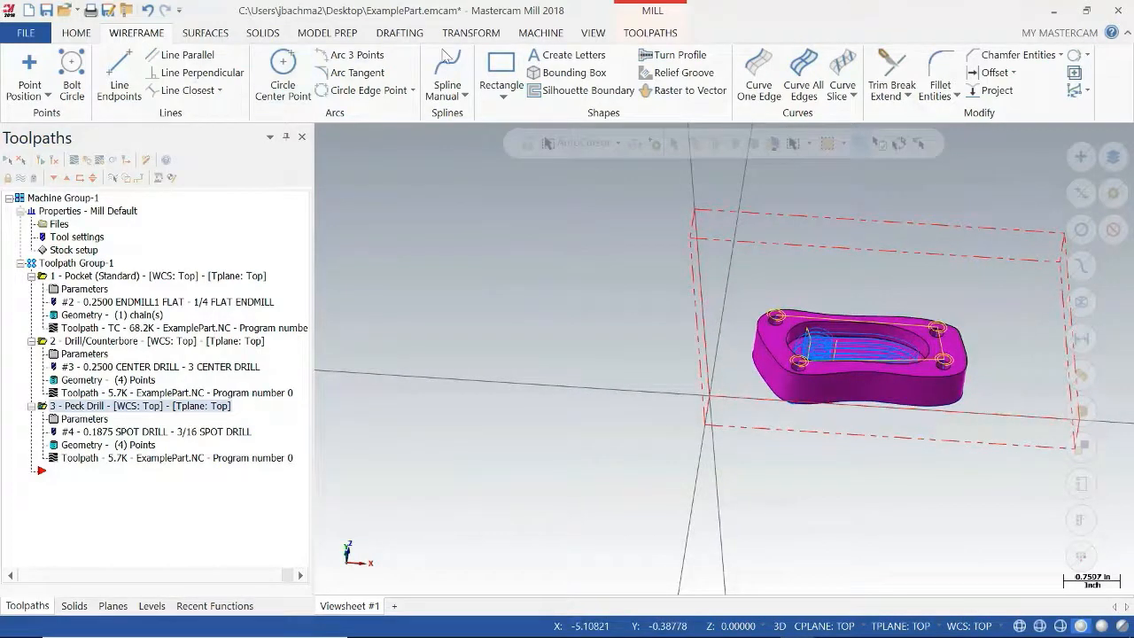
left_click(651, 33)
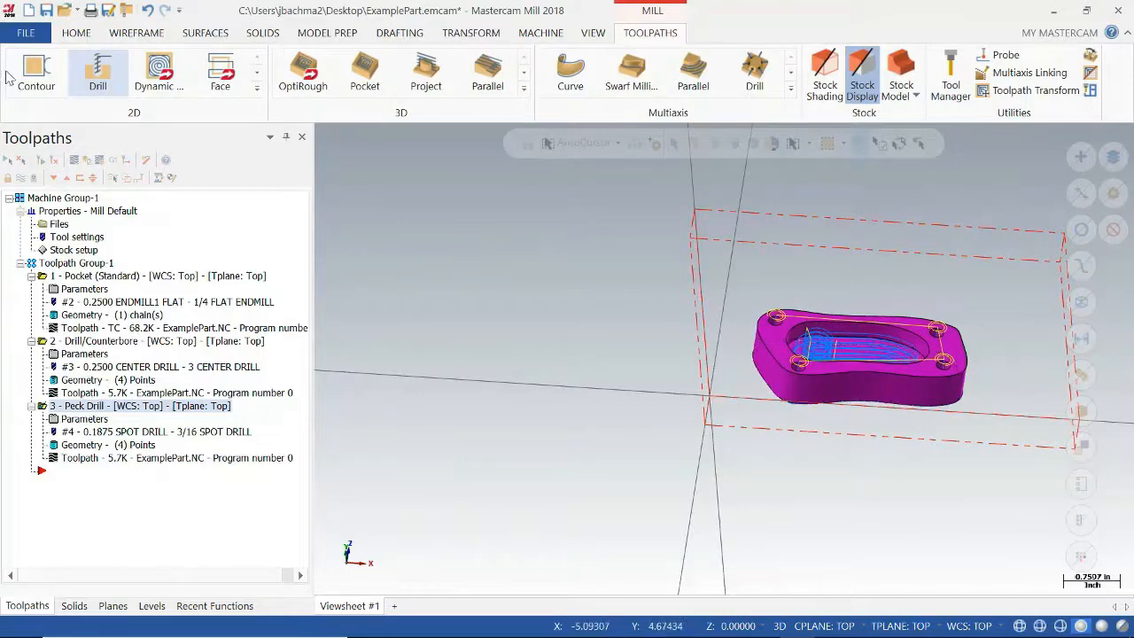
left_click(34, 73)
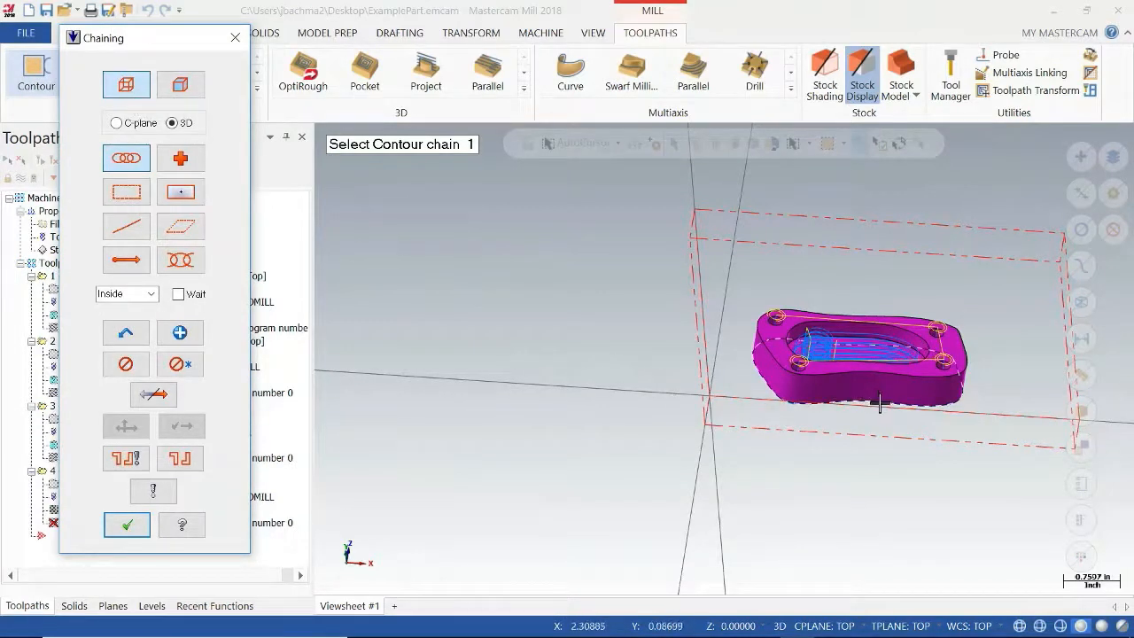
middle_click_drag(948, 301, 734, 329)
left_click(894, 325)
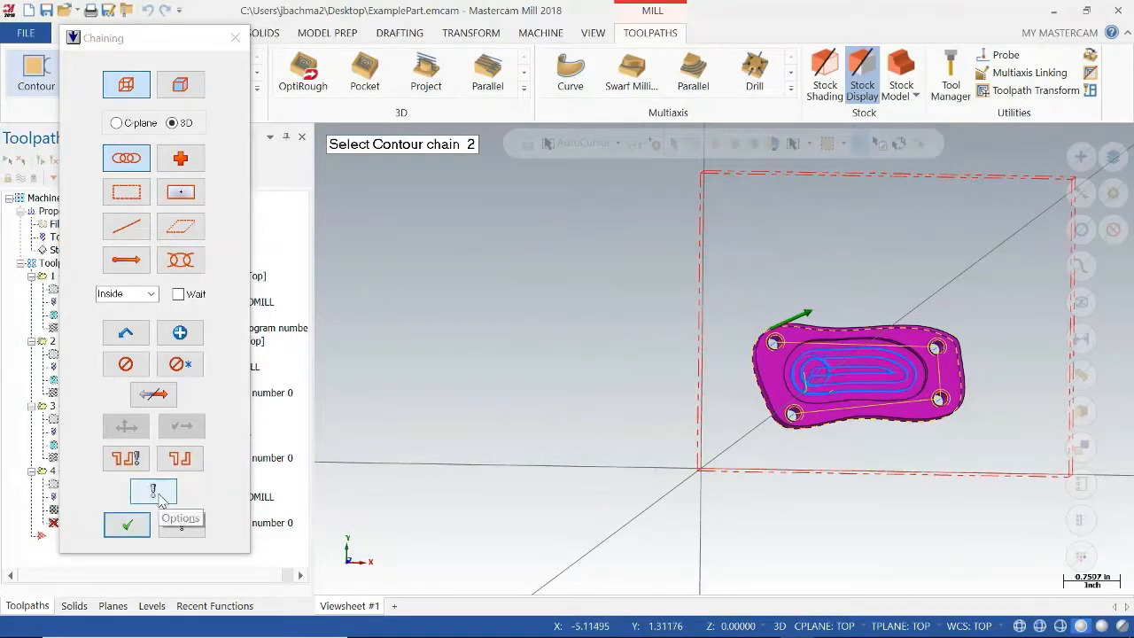
left_click(132, 526)
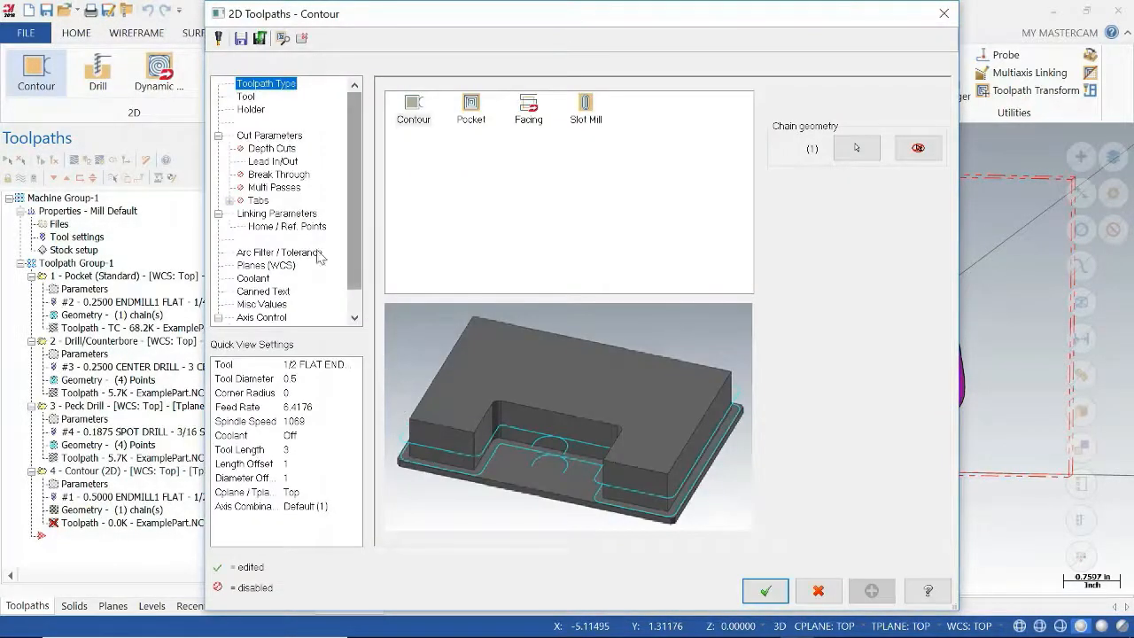
Step: Select the 1/2 flat endmill for the contour operation and enable force tool change and rapid retract
left_click(249, 98)
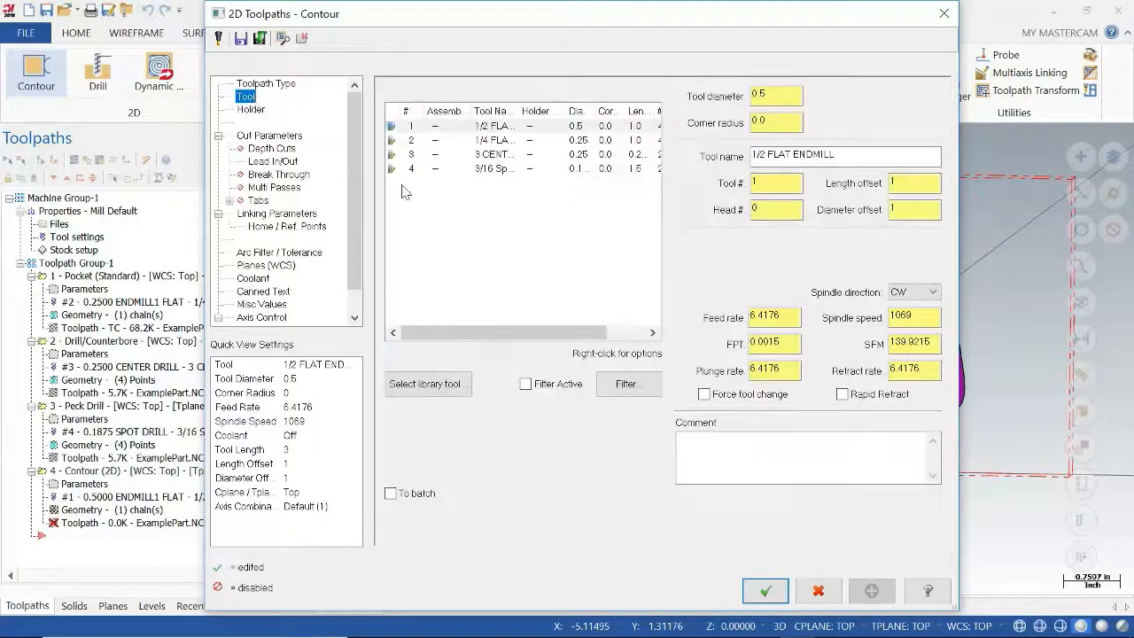
left_click(486, 131)
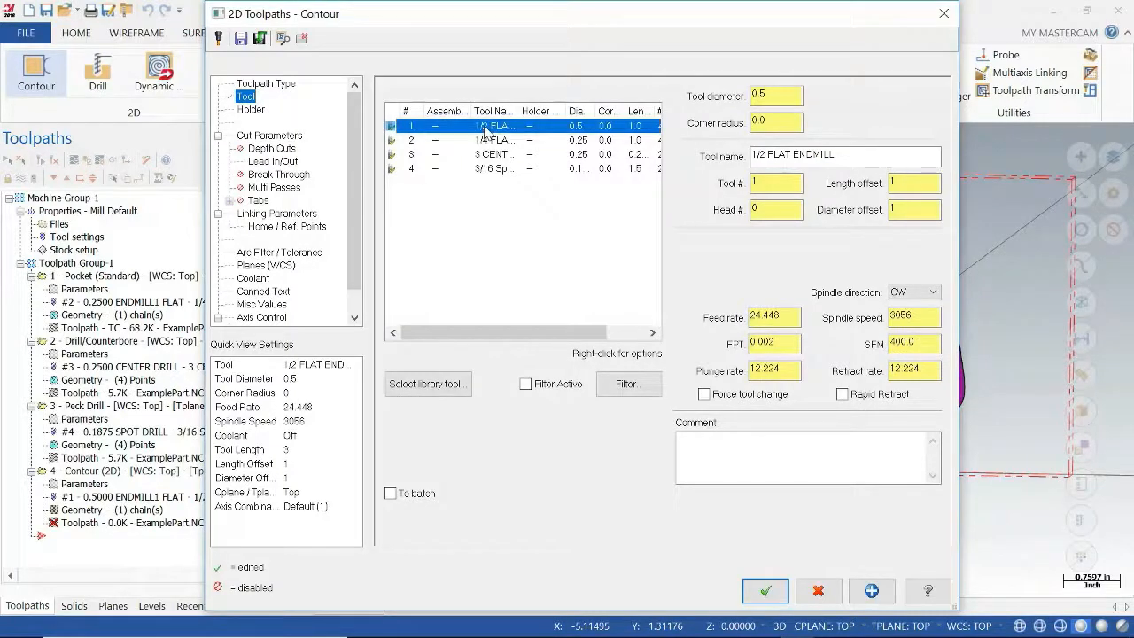
left_click(751, 396)
left_click(842, 395)
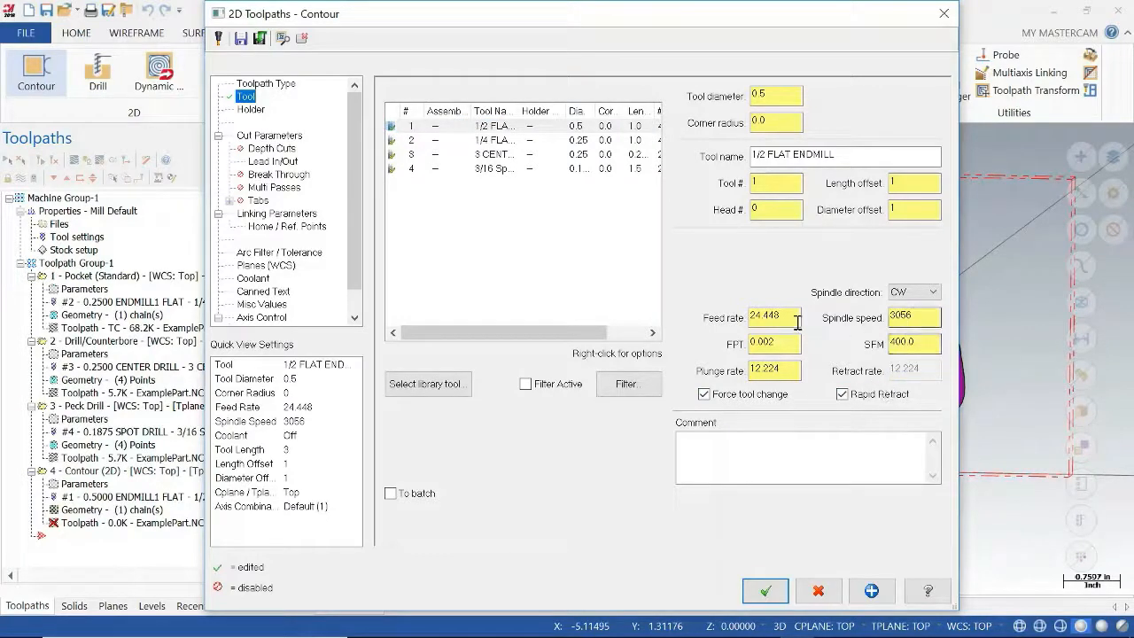
Step: Set the contour operation's feed rate to 10 and plunge rate to 1
double_click(762, 316)
type("10.0")
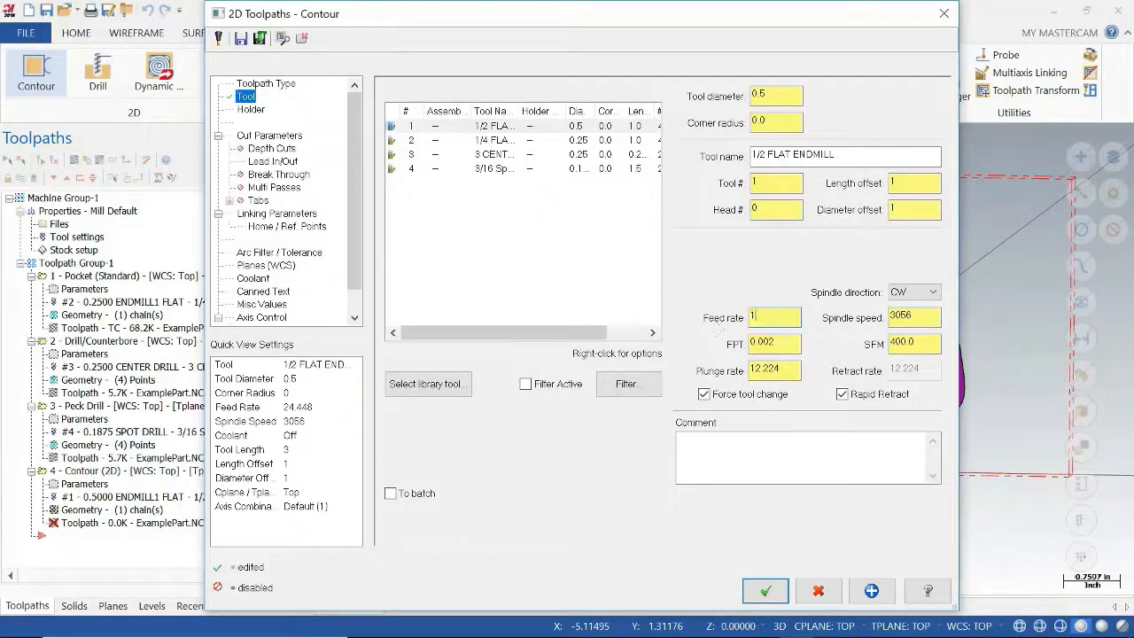
left_click(769, 367)
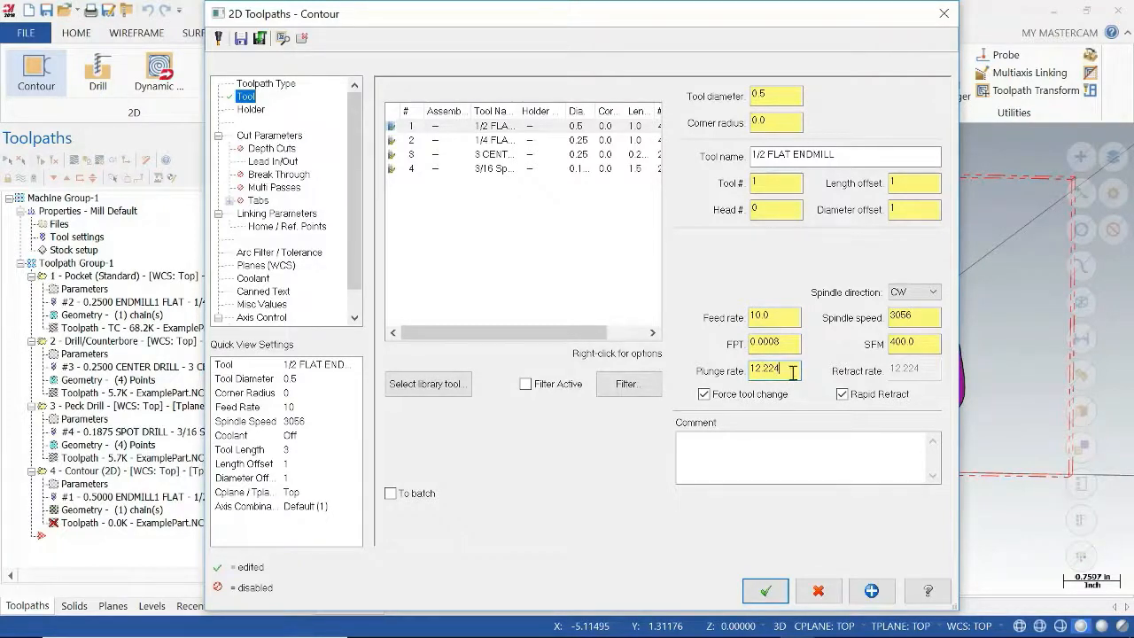
left_click_drag(793, 372, 718, 377)
type("1.0")
left_click(788, 343)
Step: Turn off the contour operation's lead in/out and open its linking parameters
left_click(271, 135)
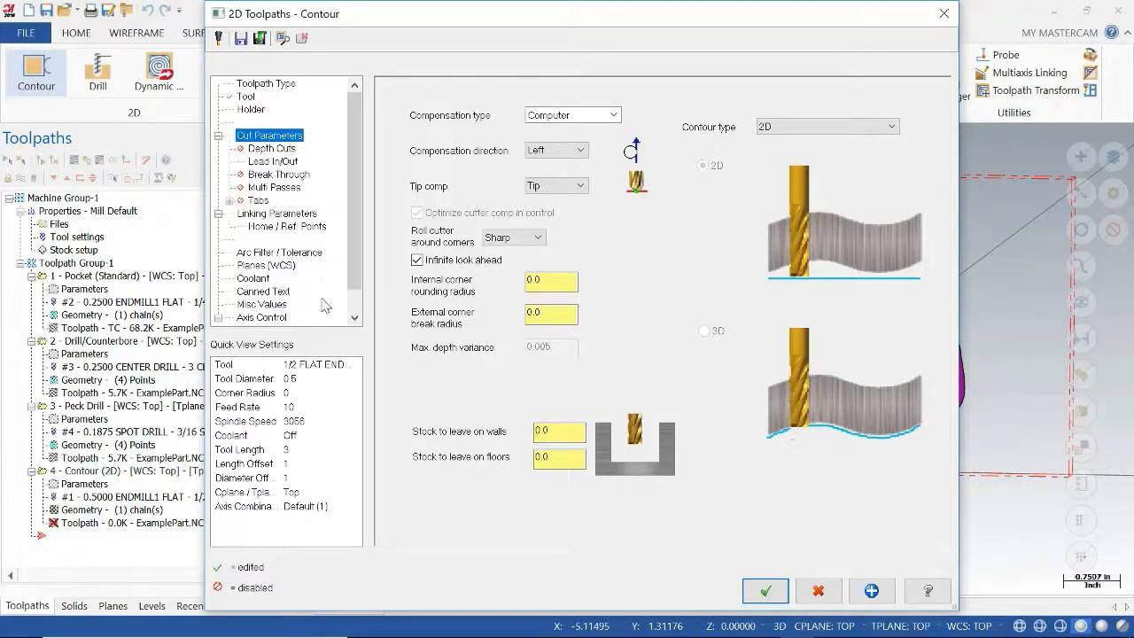
left_click(271, 161)
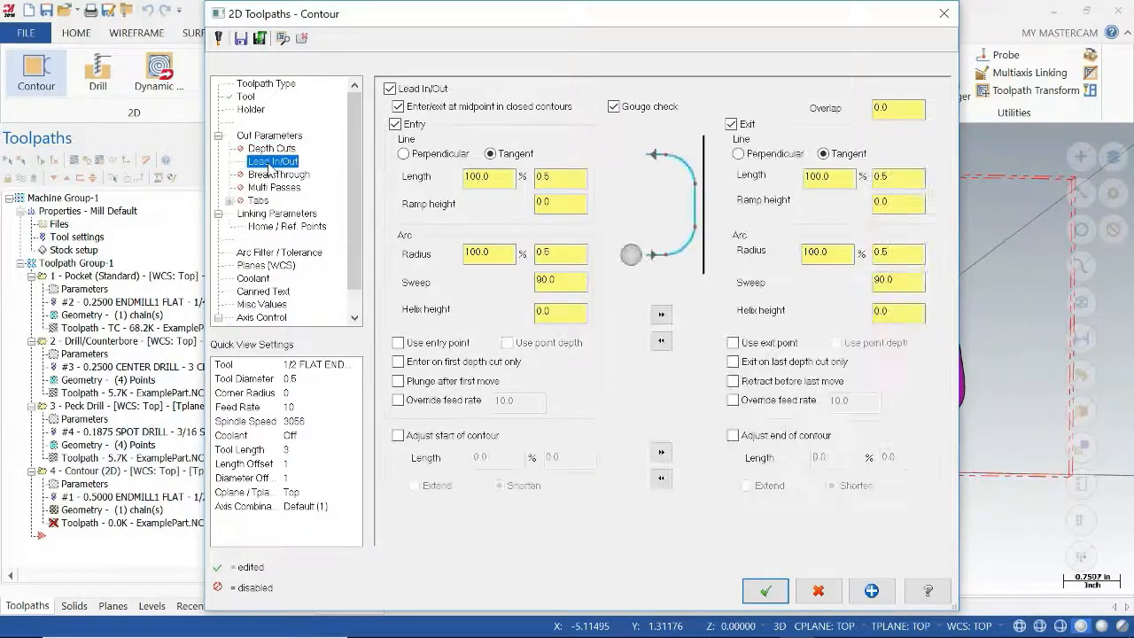
left_click(390, 90)
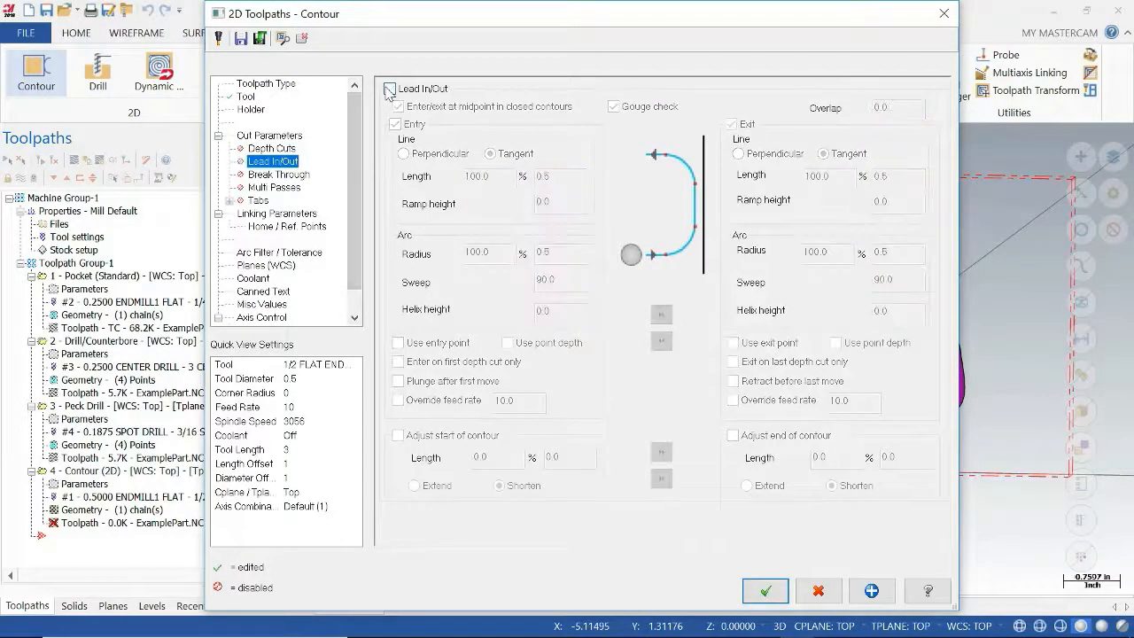
left_click(277, 213)
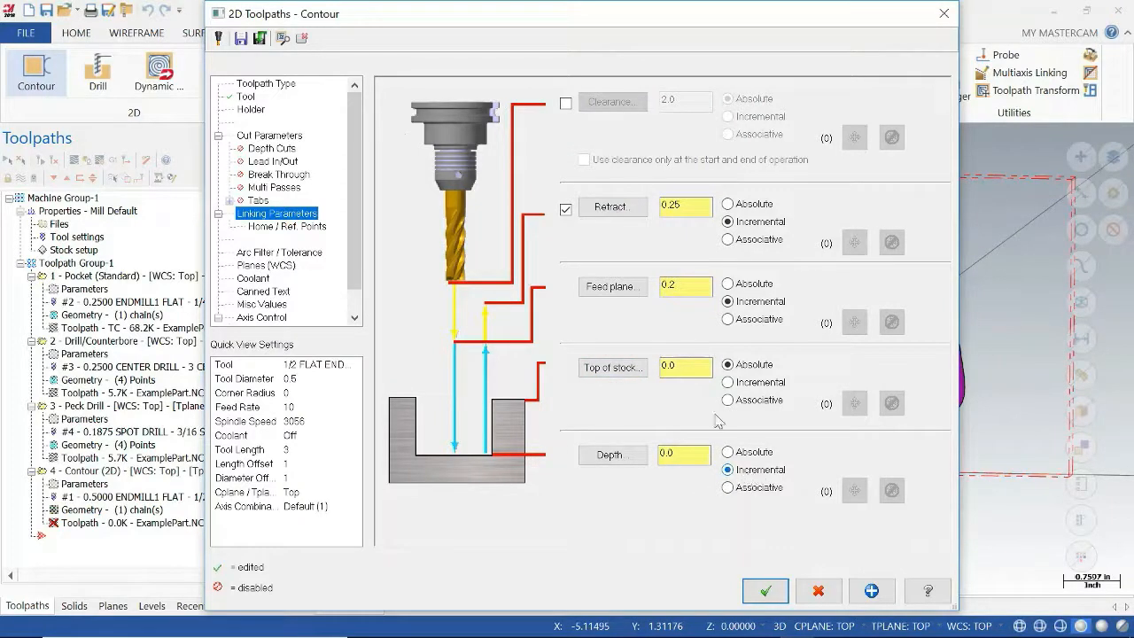
Step: Switch the contour operation's feed plane of 0.2 and retract of 0.25 to absolute
left_click(728, 284)
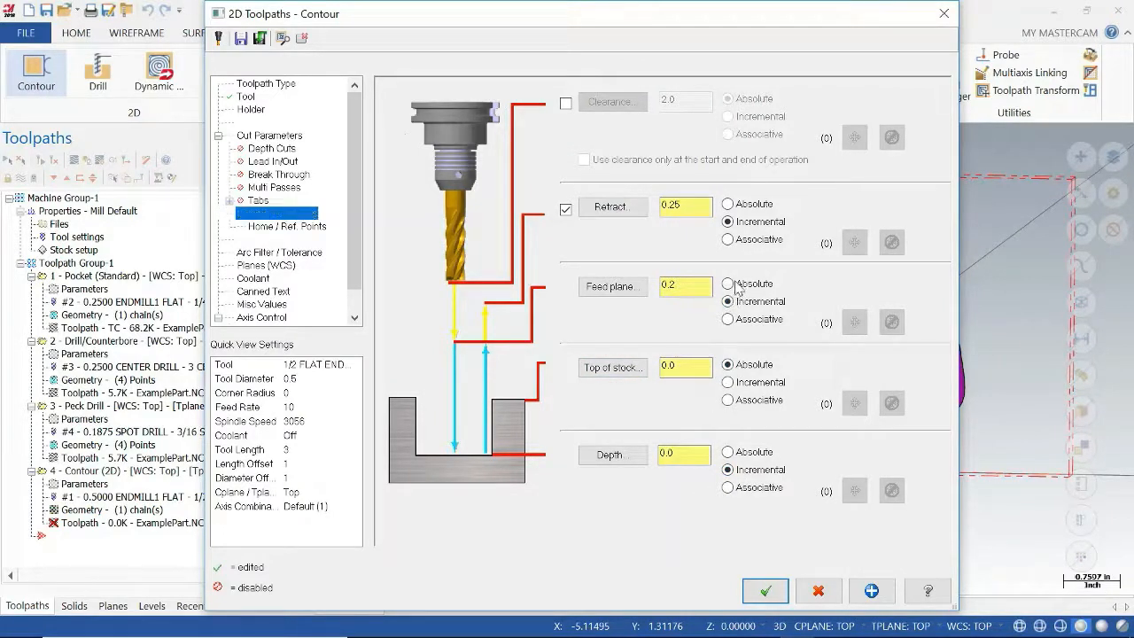
left_click(742, 206)
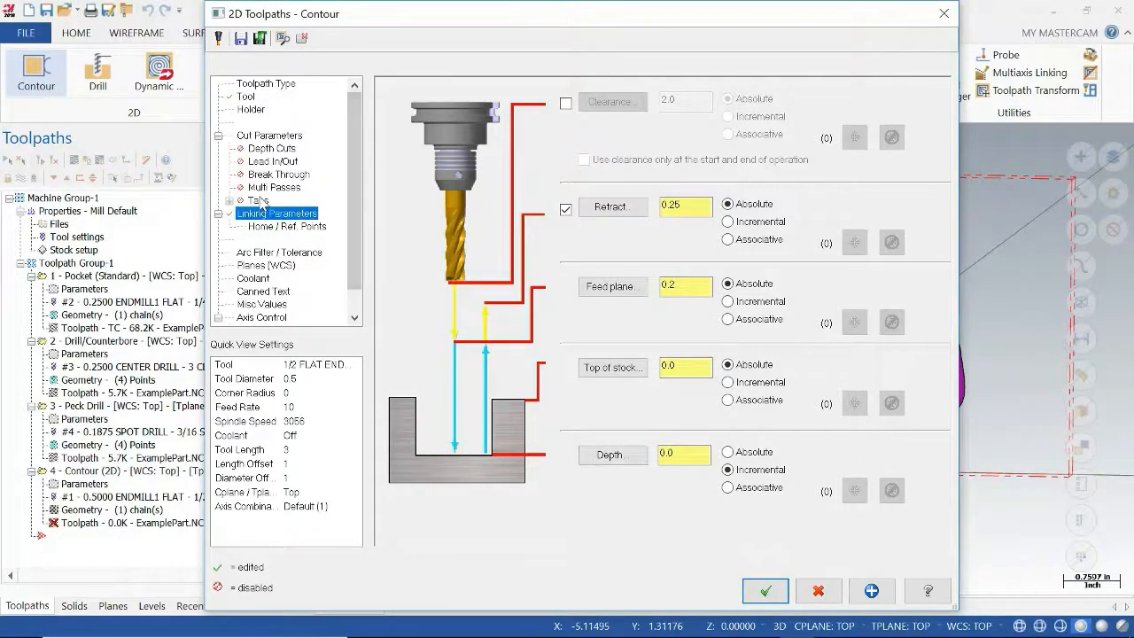
Step: Enable tabs for the contour operation with vertical moves, manual placement and the midpoint position option
left_click(258, 201)
left_click(395, 93)
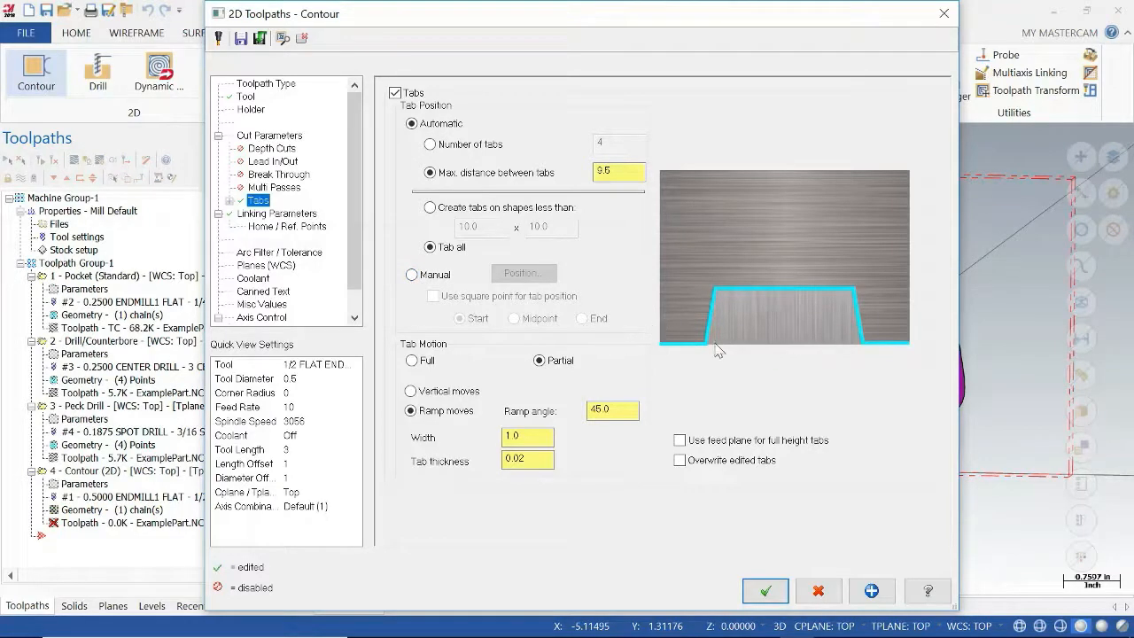
left_click(445, 392)
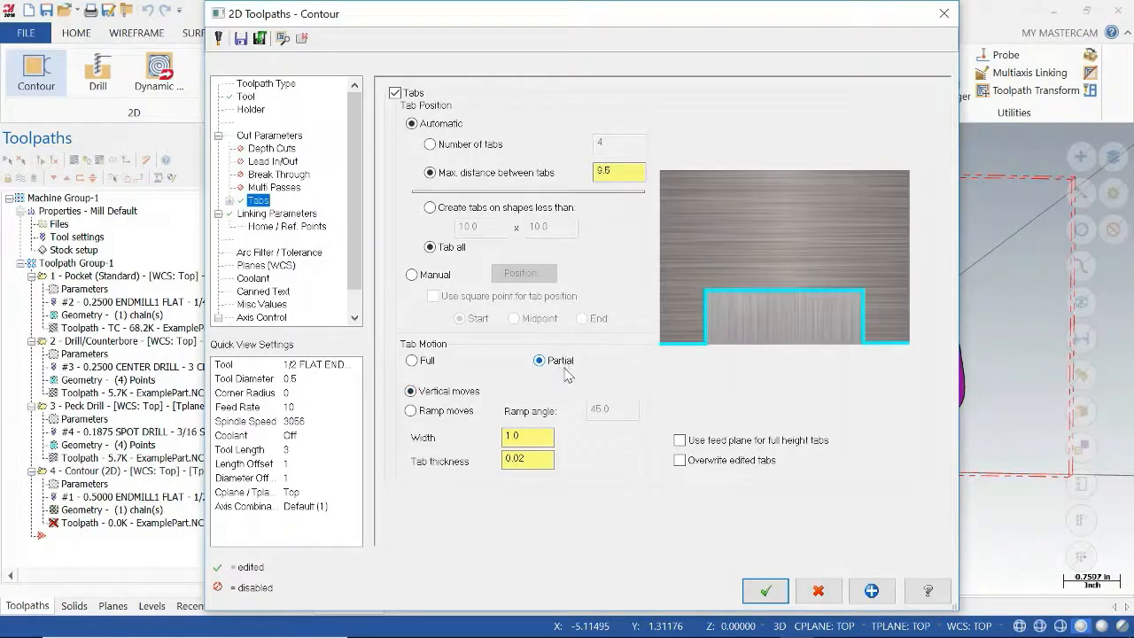
left_click(434, 278)
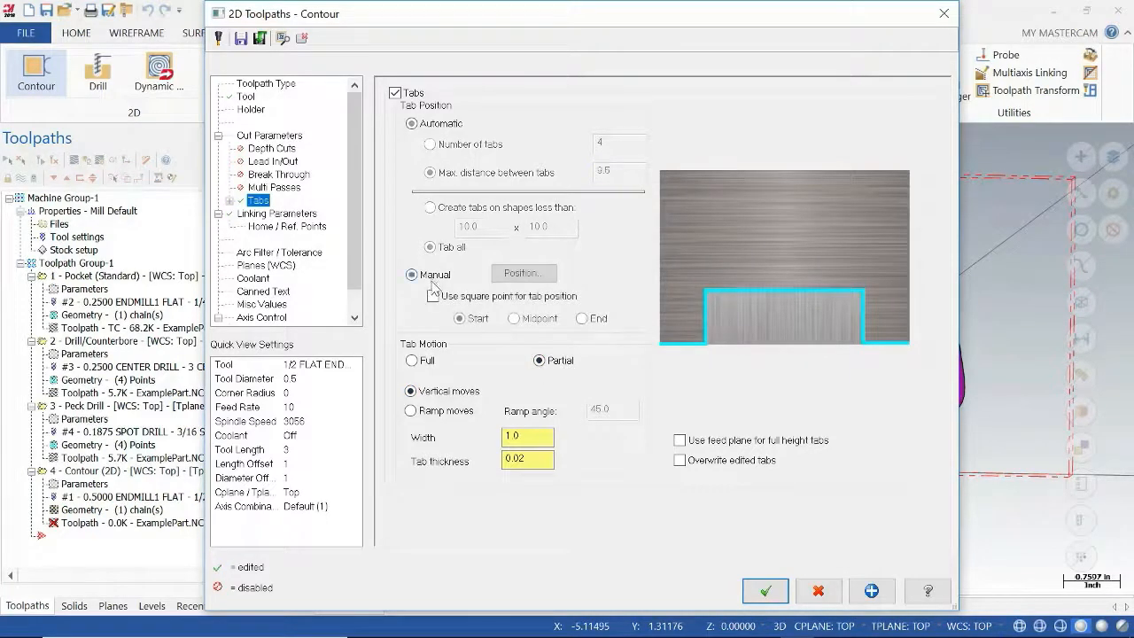
left_click(545, 318)
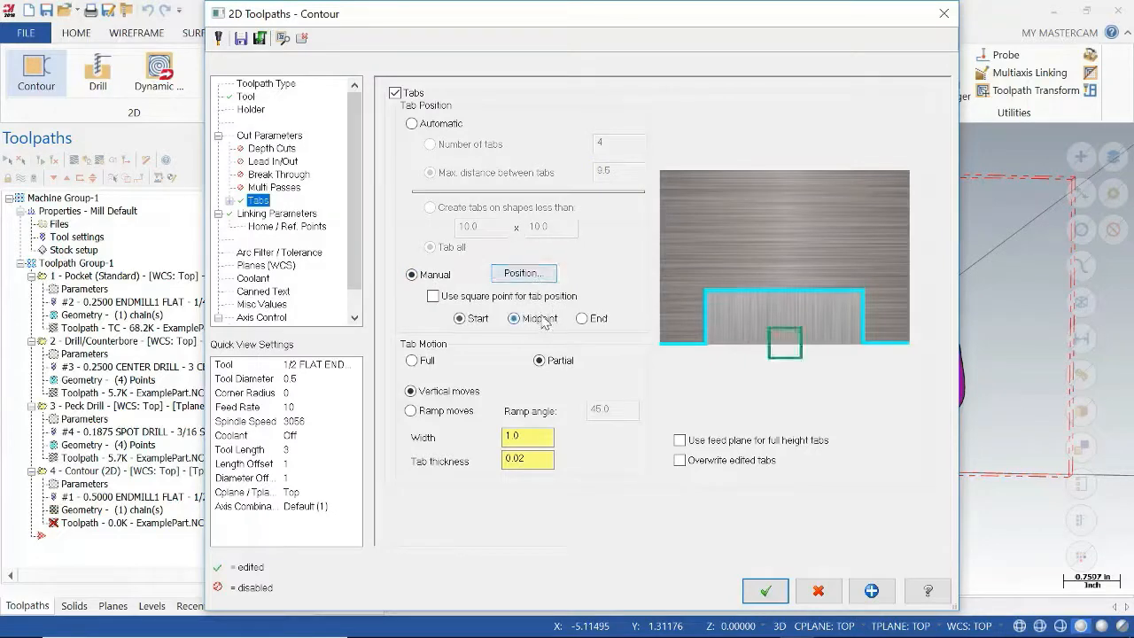
Step: Place a tab near the middle of the front long edge of the contour chain and finish tab placement
left_click(530, 274)
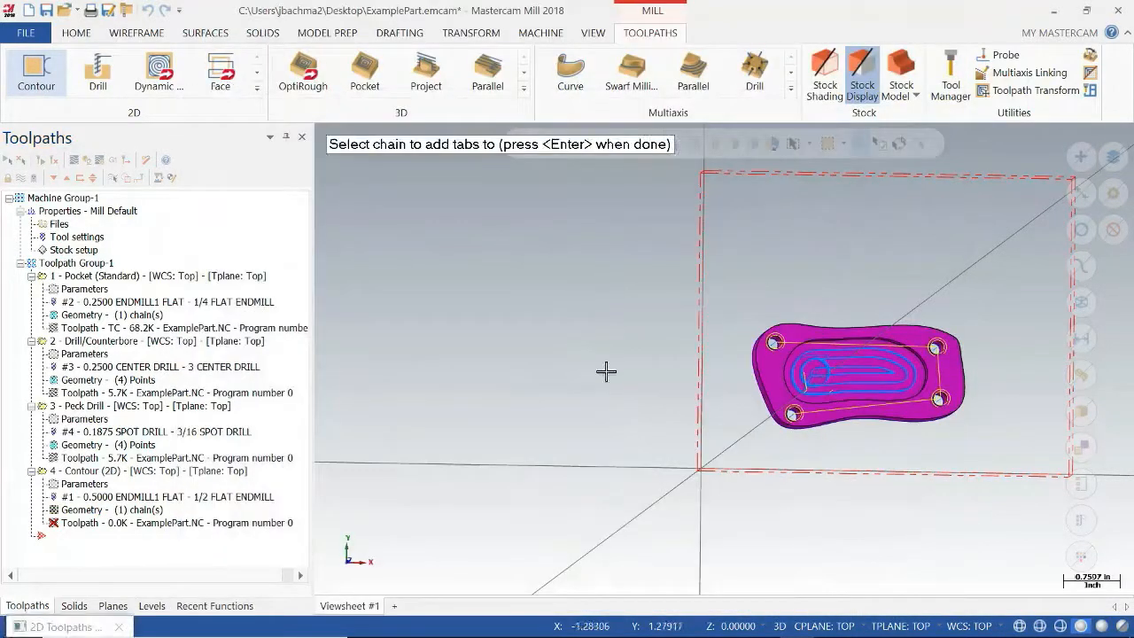
middle_click_drag(907, 436, 896, 425)
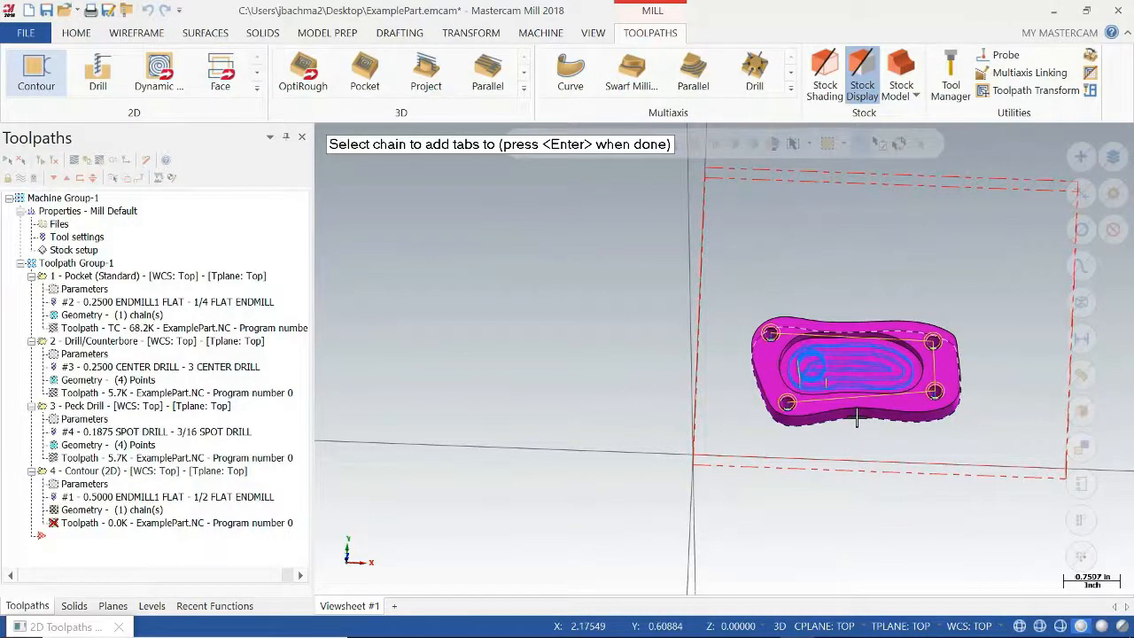
left_click(856, 419)
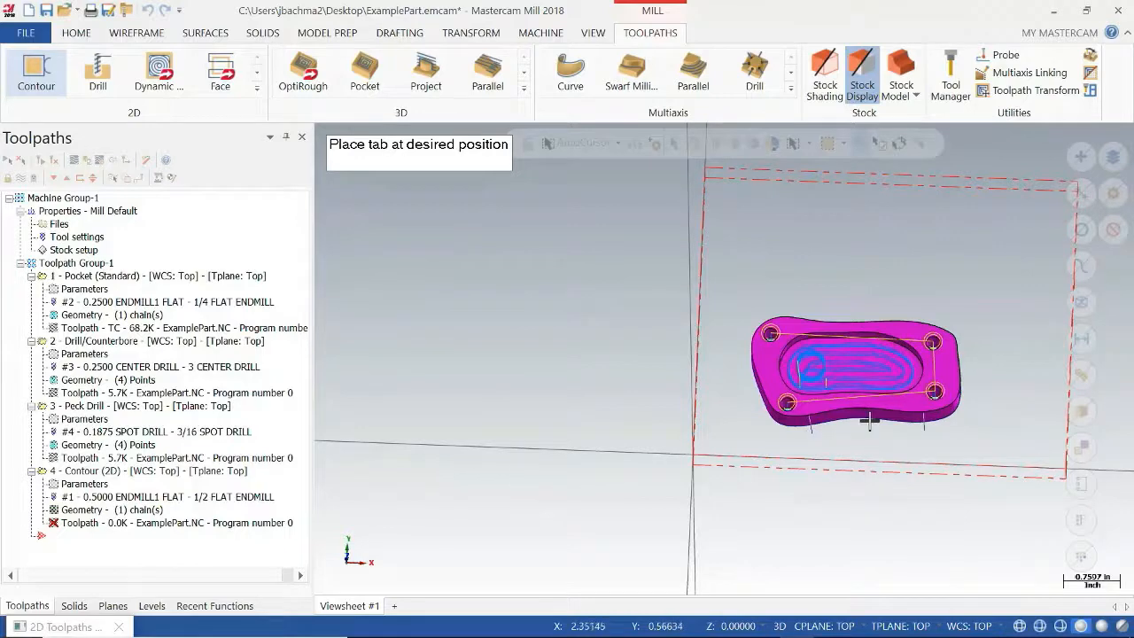
left_click(869, 421)
key("Return")
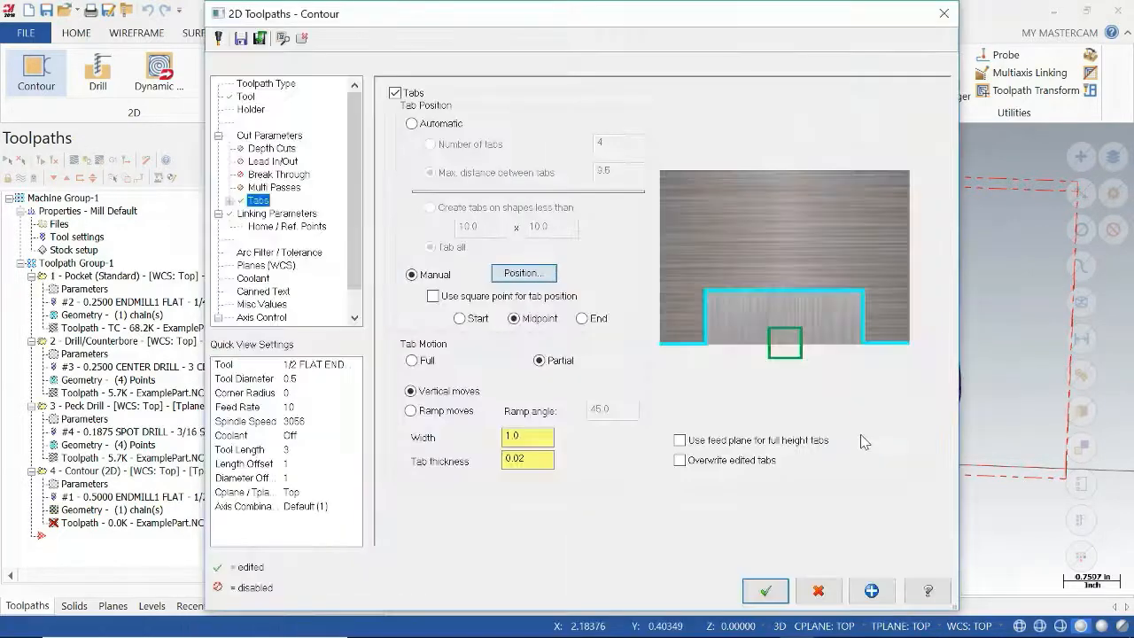
Step: Set the tab width to 0.5 and place a tab again near the middle of the part's front long edge
double_click(538, 439)
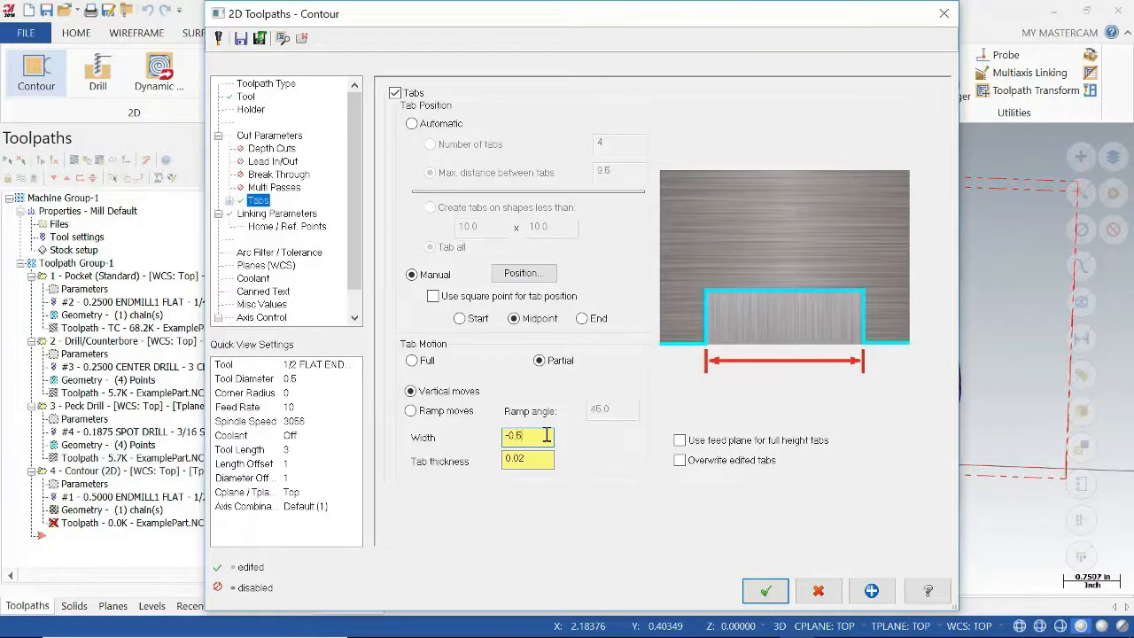
left_click_drag(532, 435, 508, 431)
left_click(532, 274)
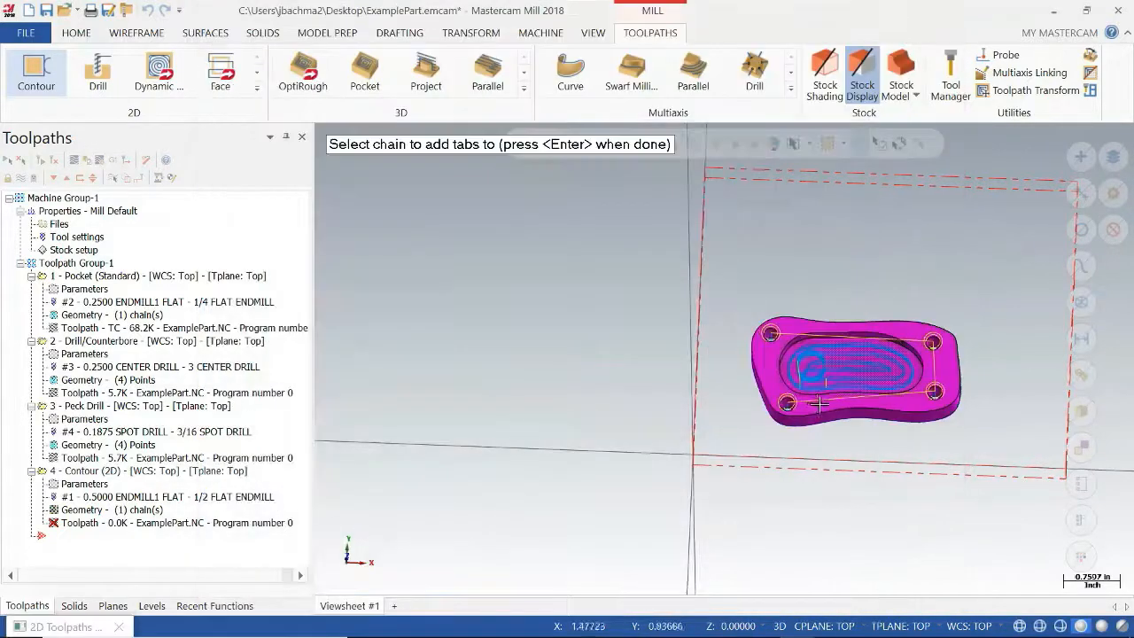
left_click(853, 418)
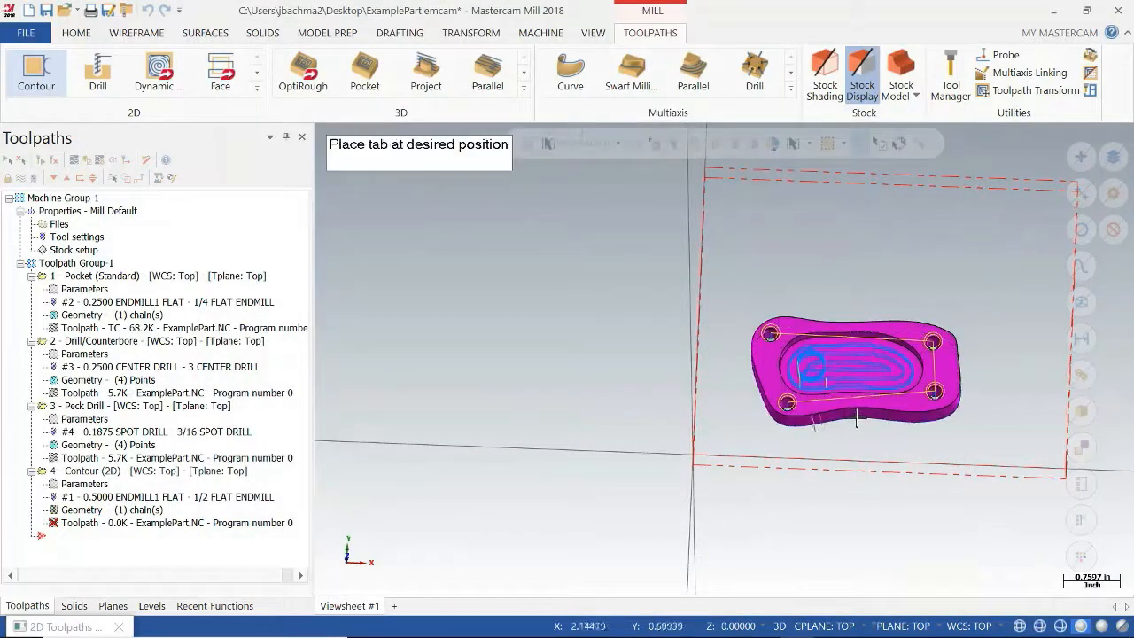
left_click(869, 419)
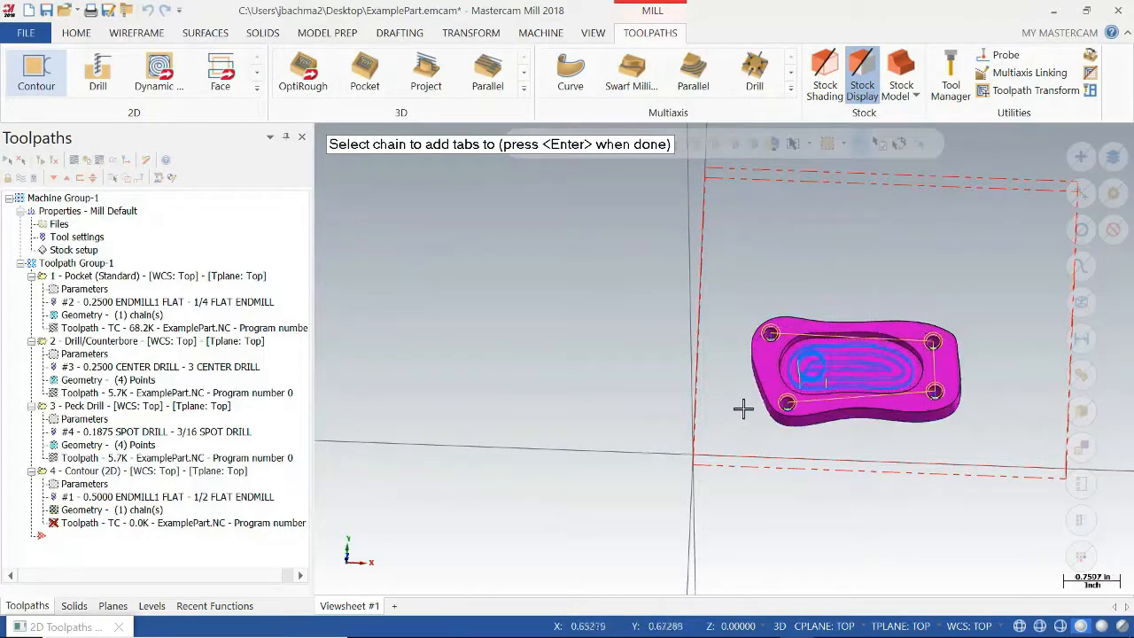
Step: Place a second tab near the middle of the part's opposite long edge and finish tab placement
middle_click_drag(749, 409, 802, 339)
left_click(703, 268)
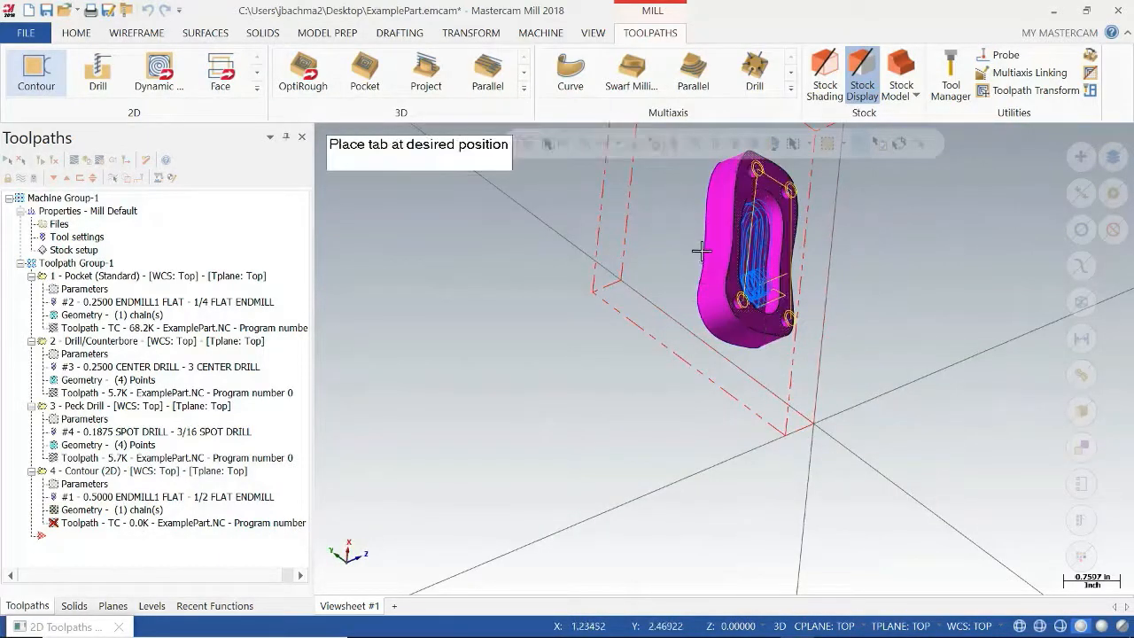
left_click(701, 245)
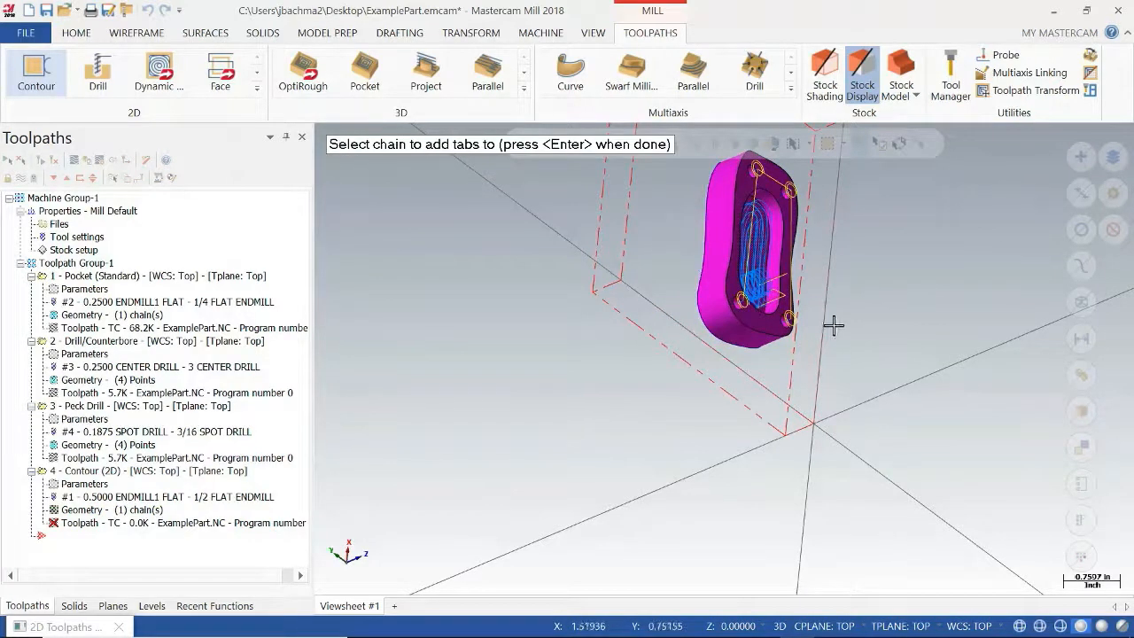
middle_click_drag(806, 354, 584, 278)
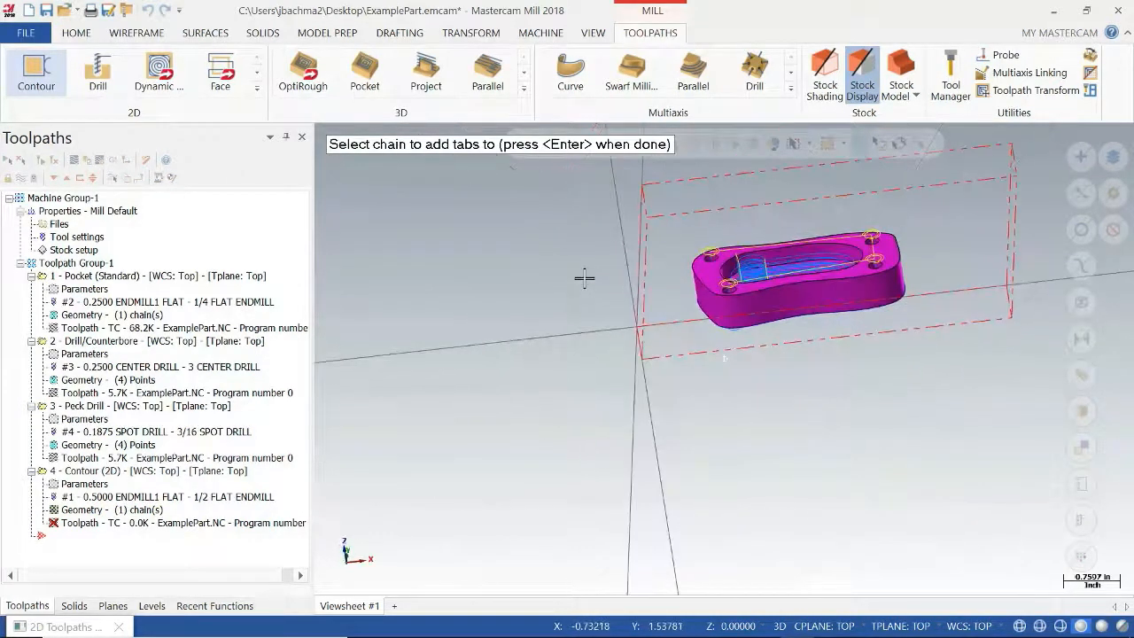
key("Return")
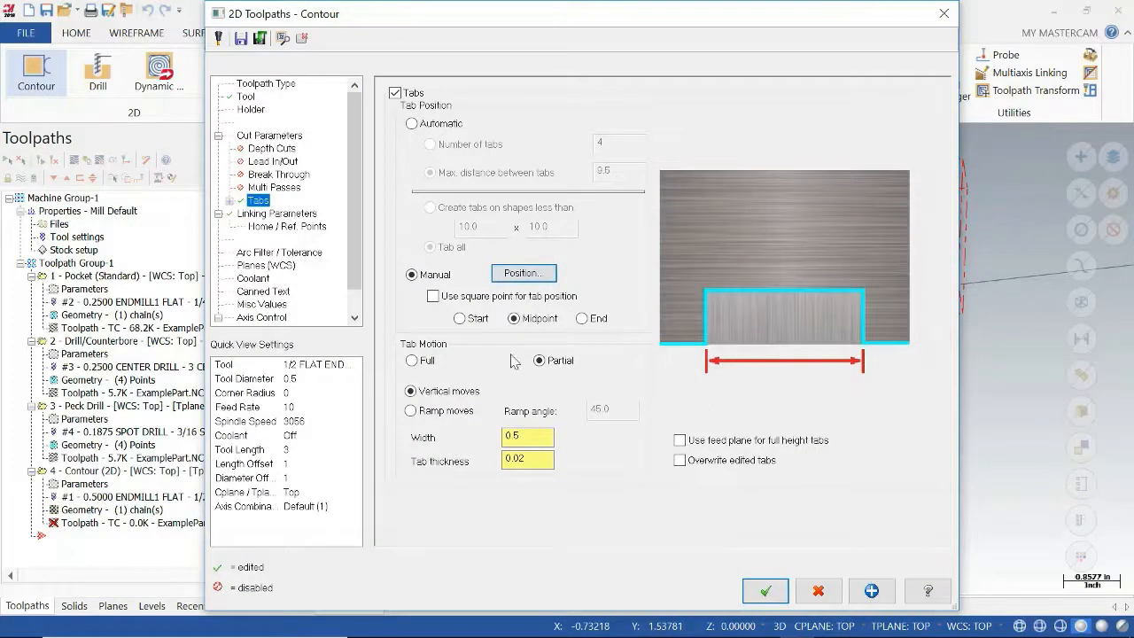
Step: Enable break through for the contour with an amount of 0.02 and accept the toolpath parameters
left_click(257, 176)
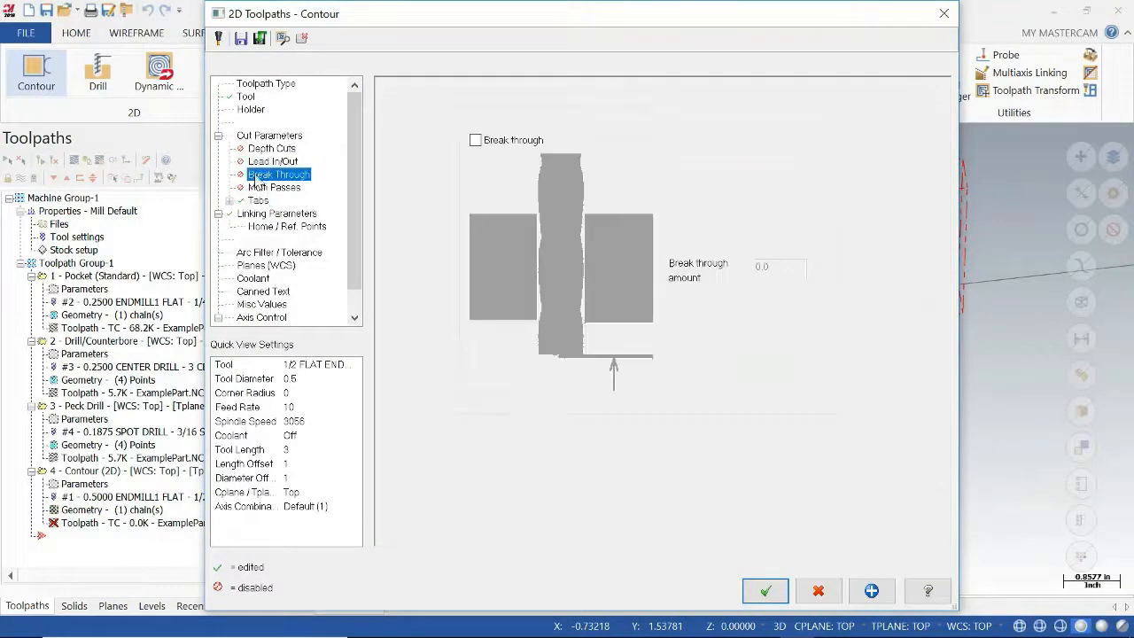
left_click(475, 140)
left_click(803, 271)
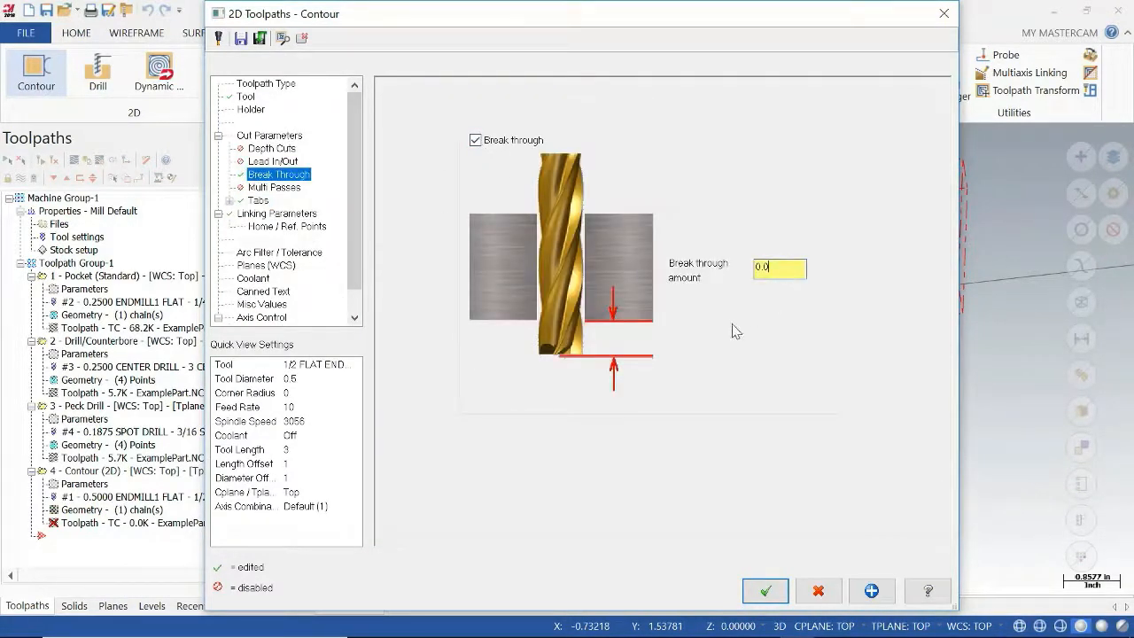
type("2")
left_click(768, 590)
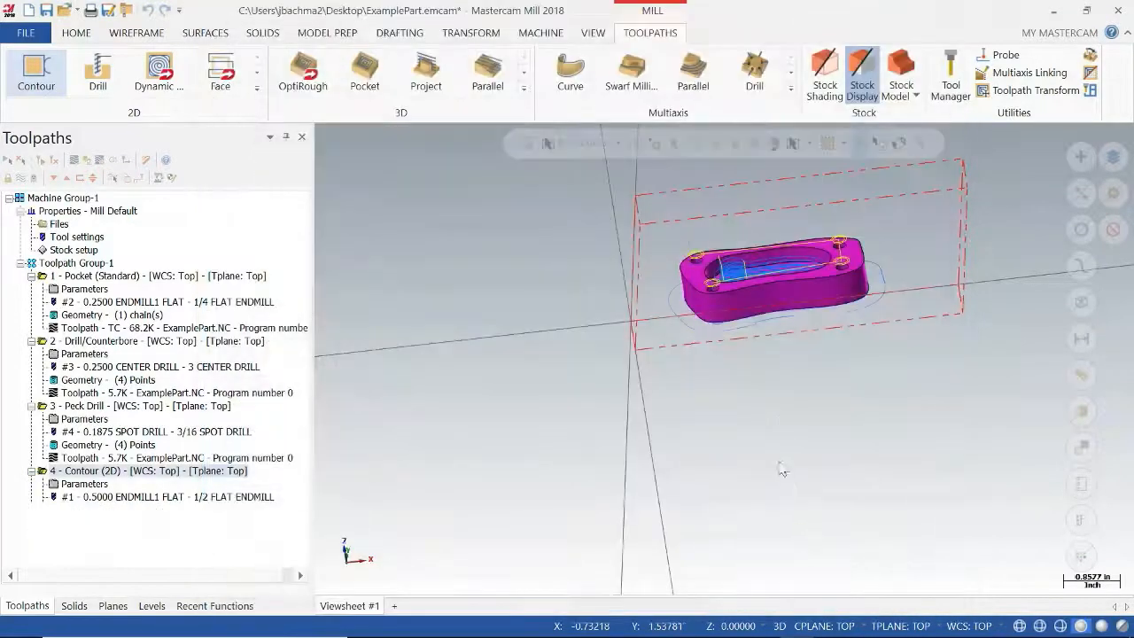
Step: Enable depth cuts in the contour operation's parameters with a max rough step of 0.1 and accept them
middle_click_drag(790, 367, 763, 389)
left_click(92, 483)
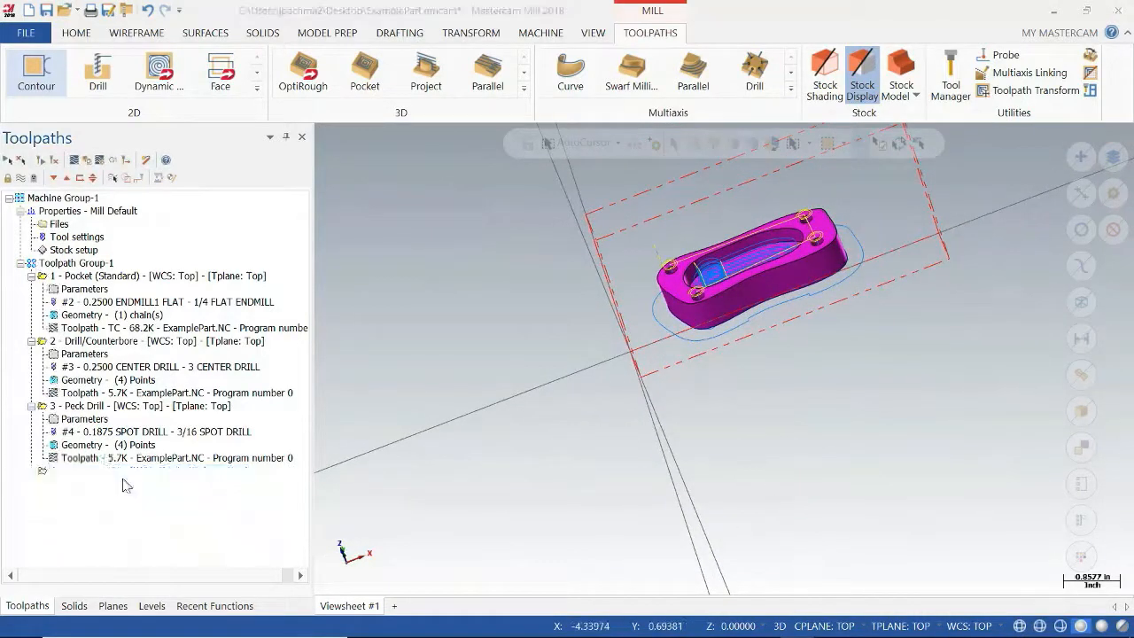
left_click(266, 138)
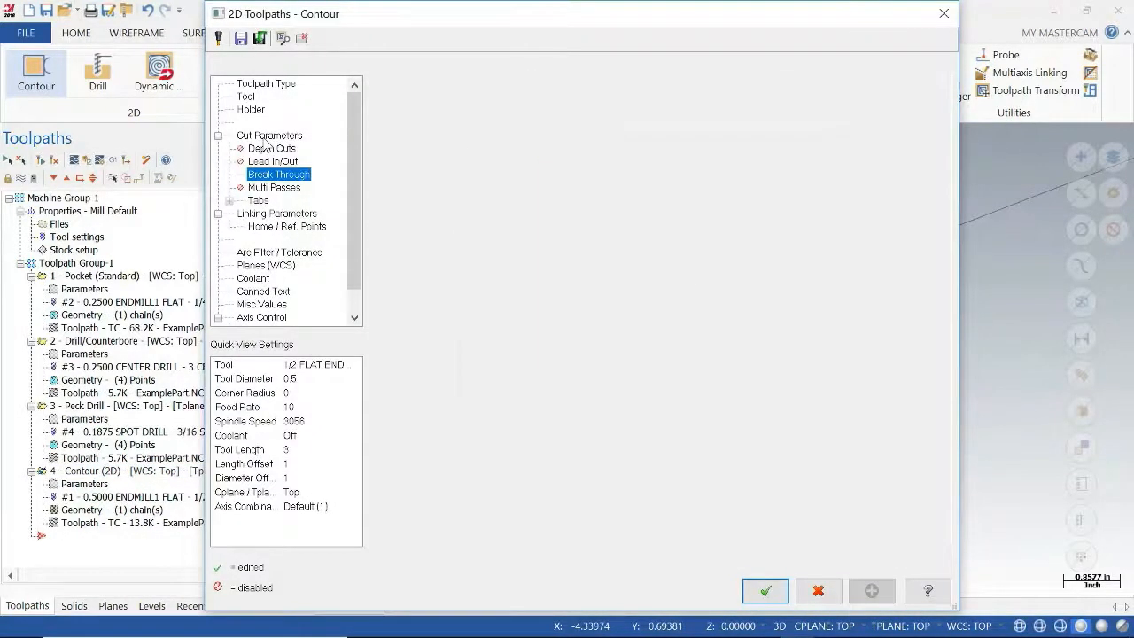
left_click(272, 148)
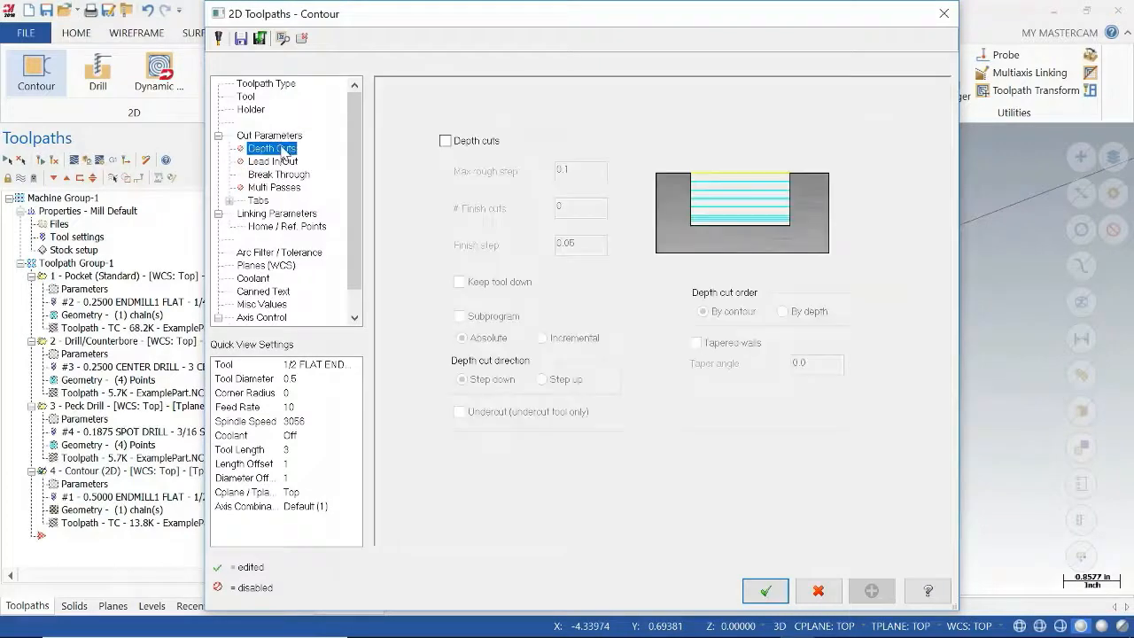
left_click(444, 143)
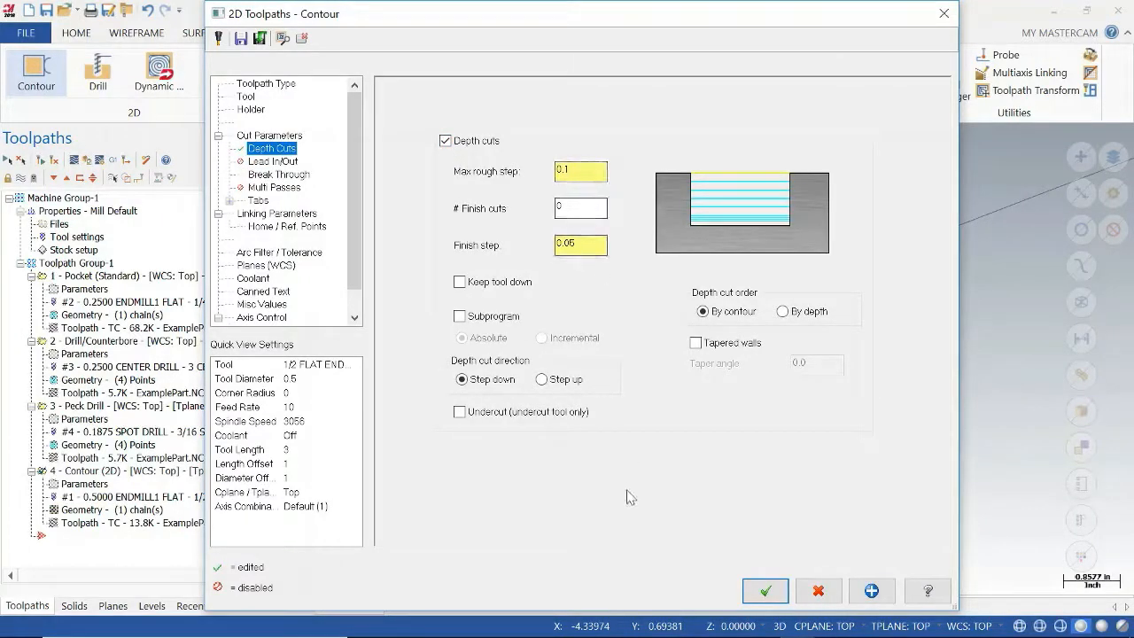
left_click(766, 592)
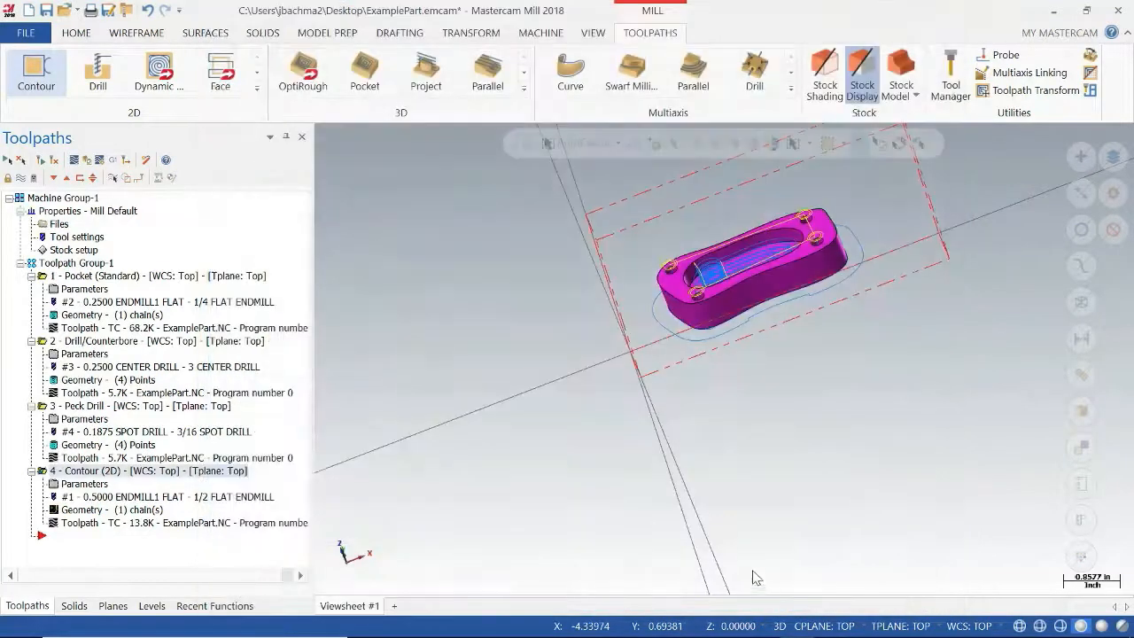
Step: Regenerate the contour toolpath and inspect its depth passes around the part
left_click(54, 162)
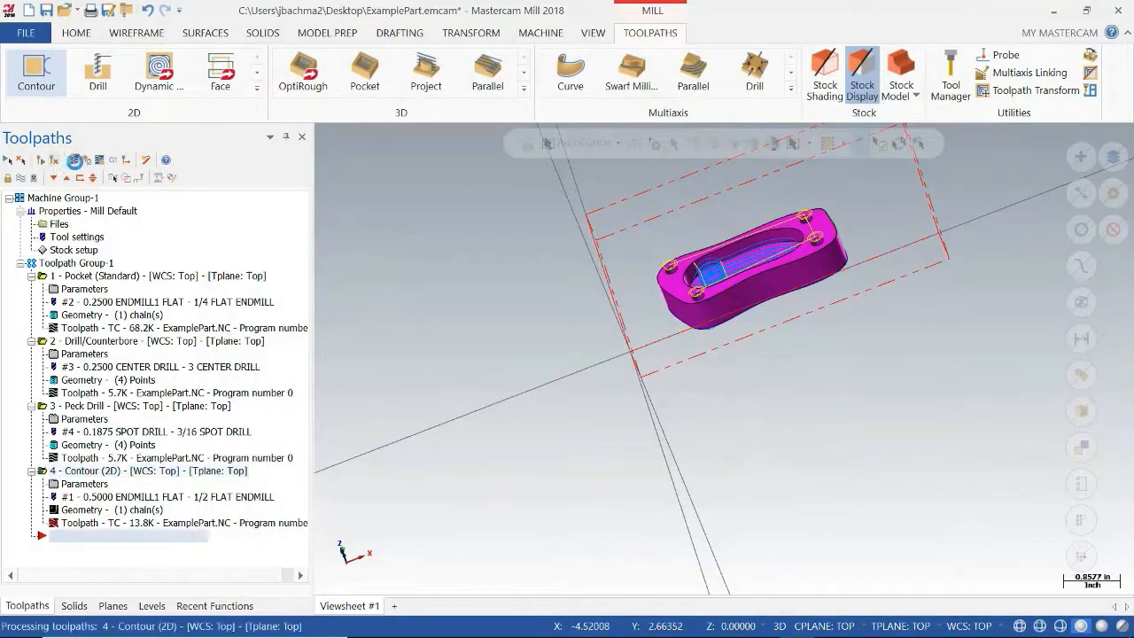
middle_click_drag(906, 405, 884, 399)
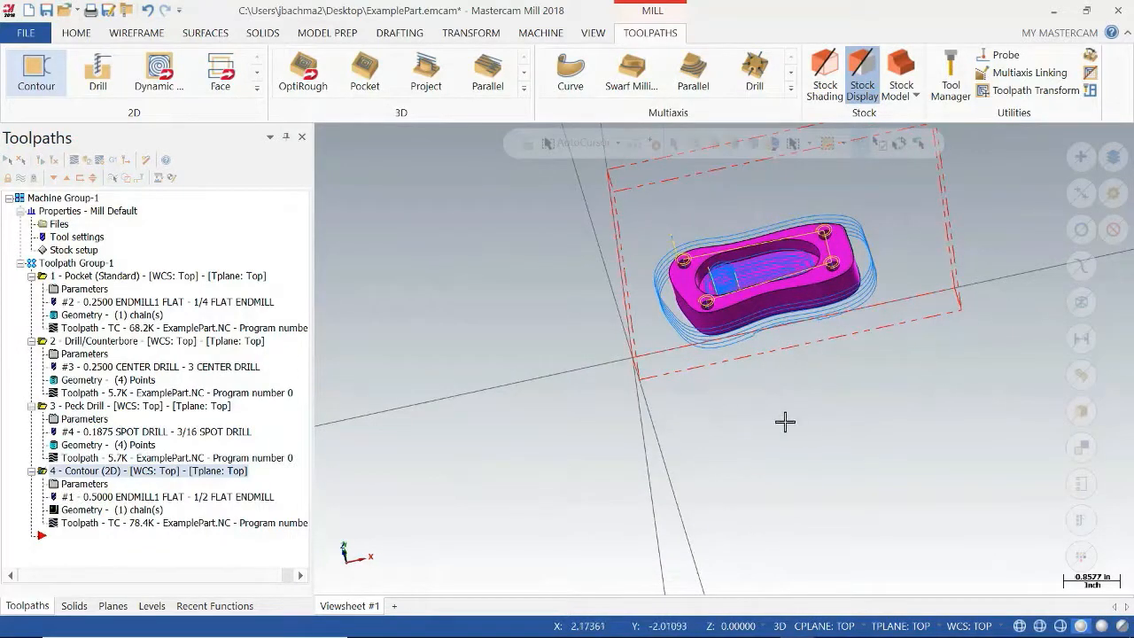
mouse_move(789, 418)
middle_mouse_down()
mouse_move(754, 398)
mouse_move(744, 407)
mouse_move(810, 411)
mouse_move(780, 403)
middle_mouse_up()
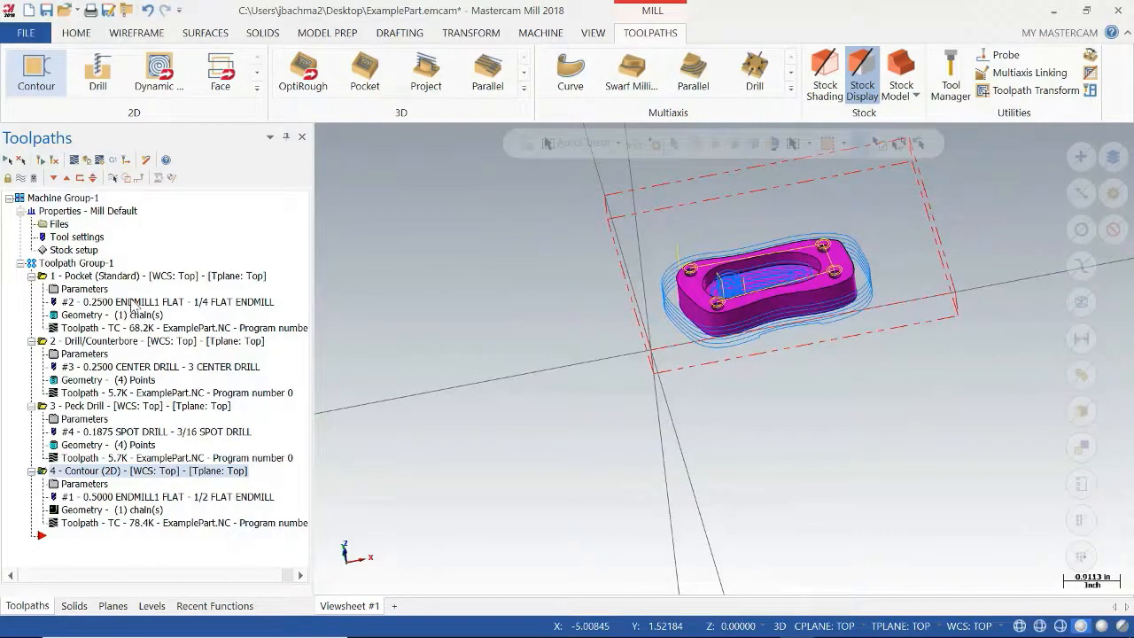
Step: Try to renumber the selected operations' tools, starting at tool number 1 with an increment of 1
right_click(152, 282)
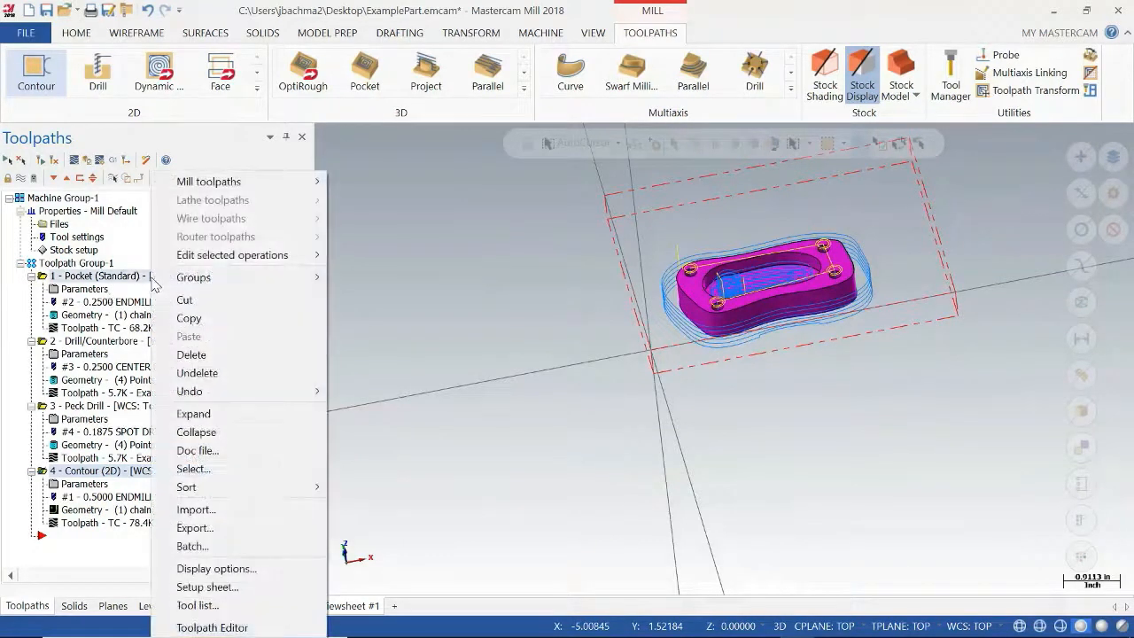
mouse_move(217, 277)
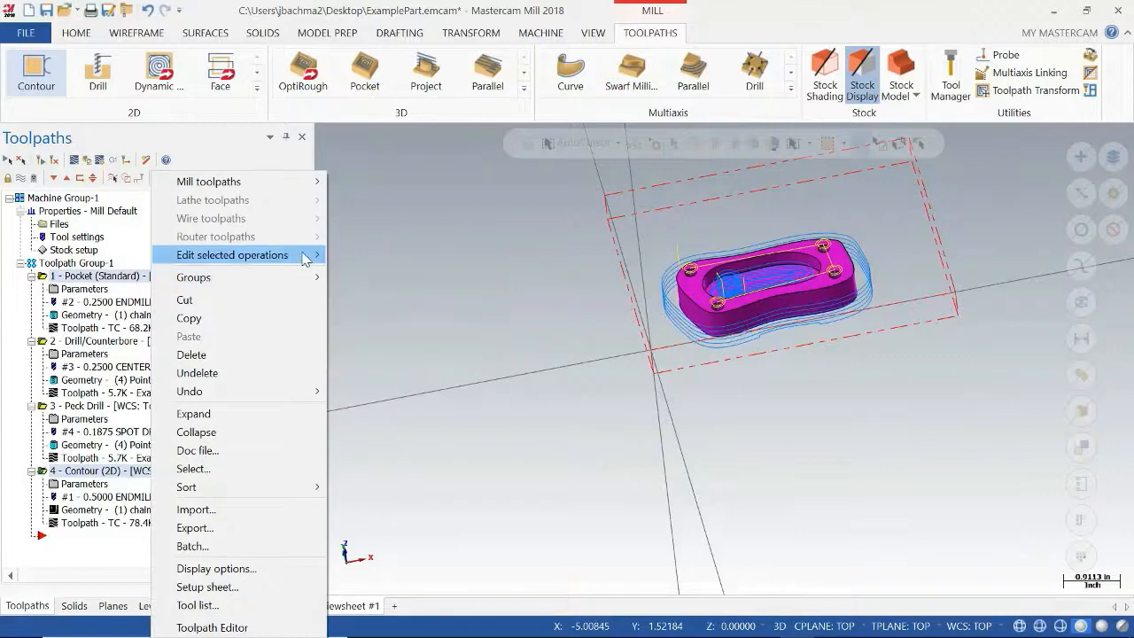
mouse_move(306, 257)
left_click(445, 334)
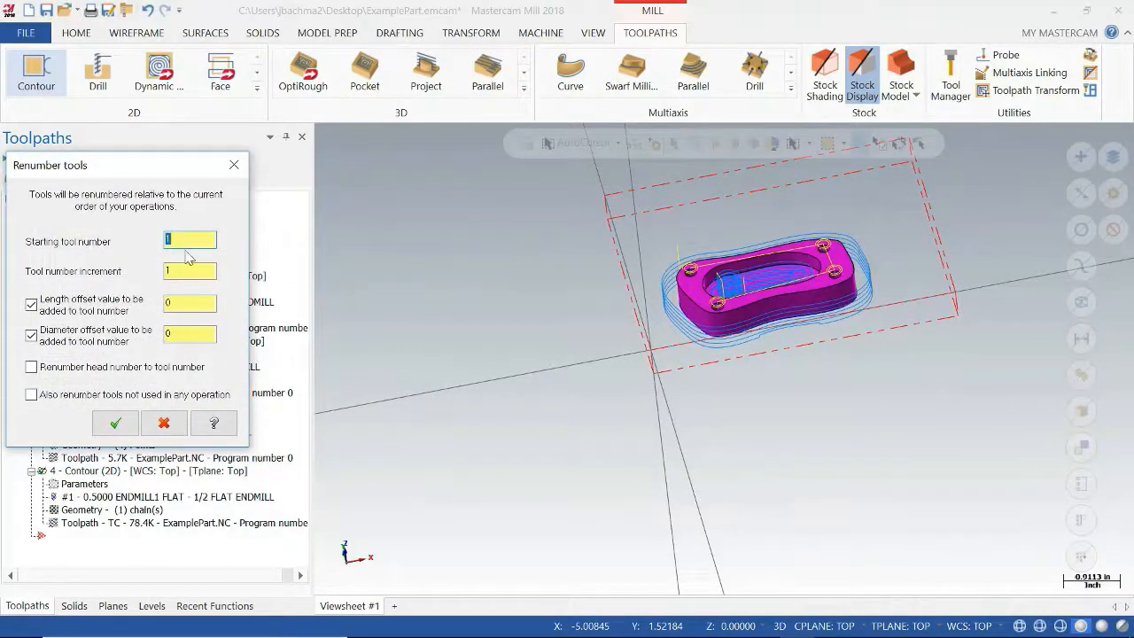
left_click(116, 426)
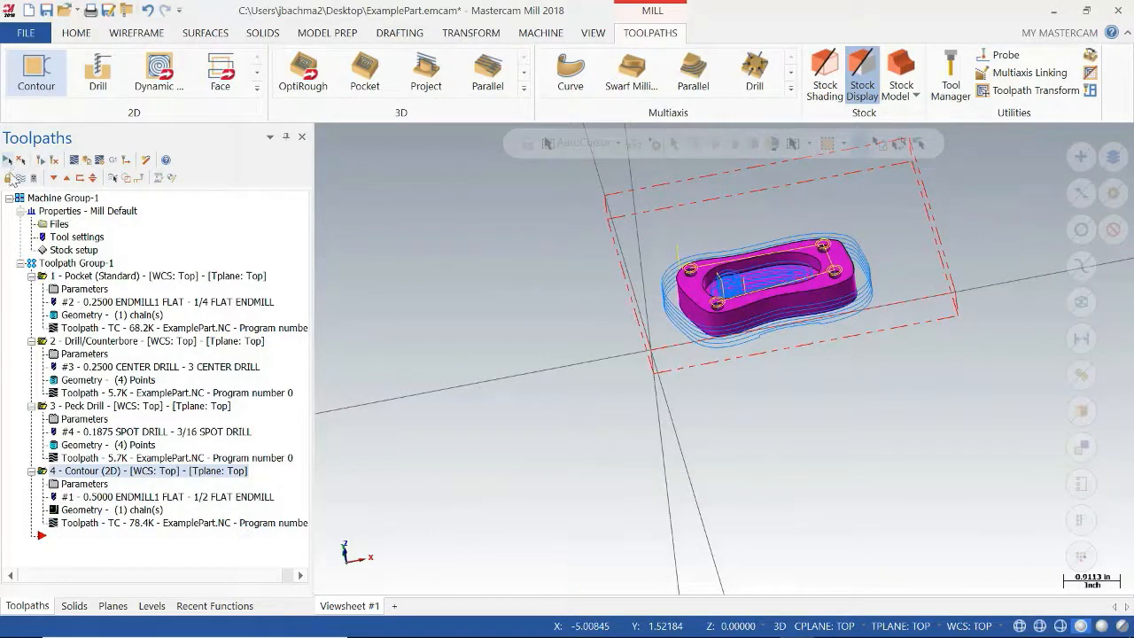
Step: Renumber the tools of all selected operations in operation order, starting at tool number 1 with an increment of 1
left_click(37, 78)
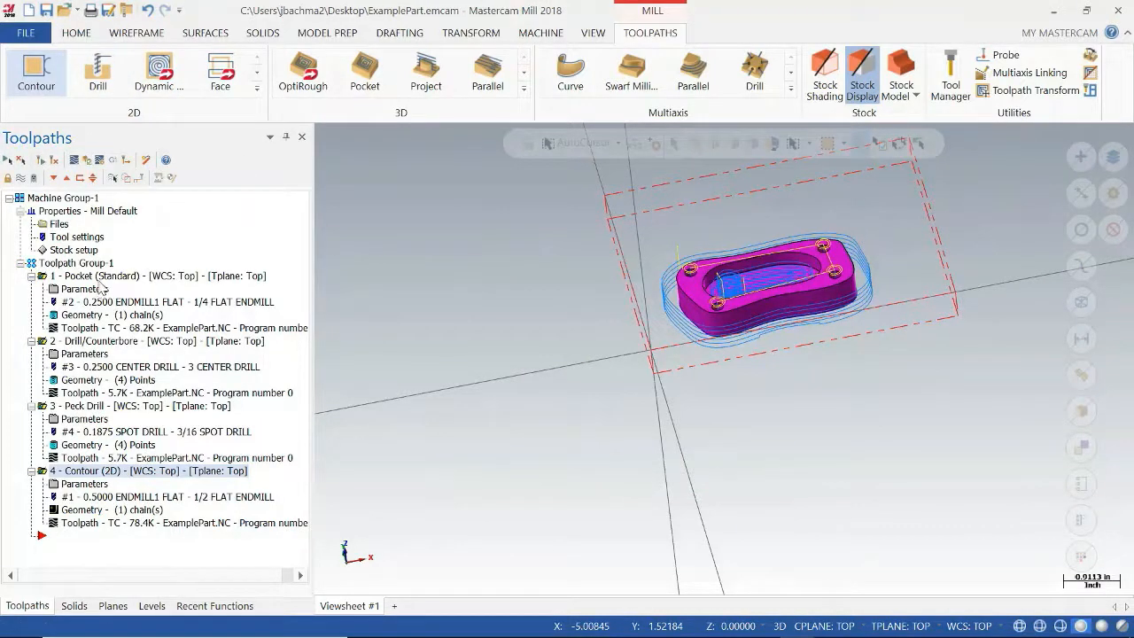
right_click(168, 280)
mouse_move(319, 255)
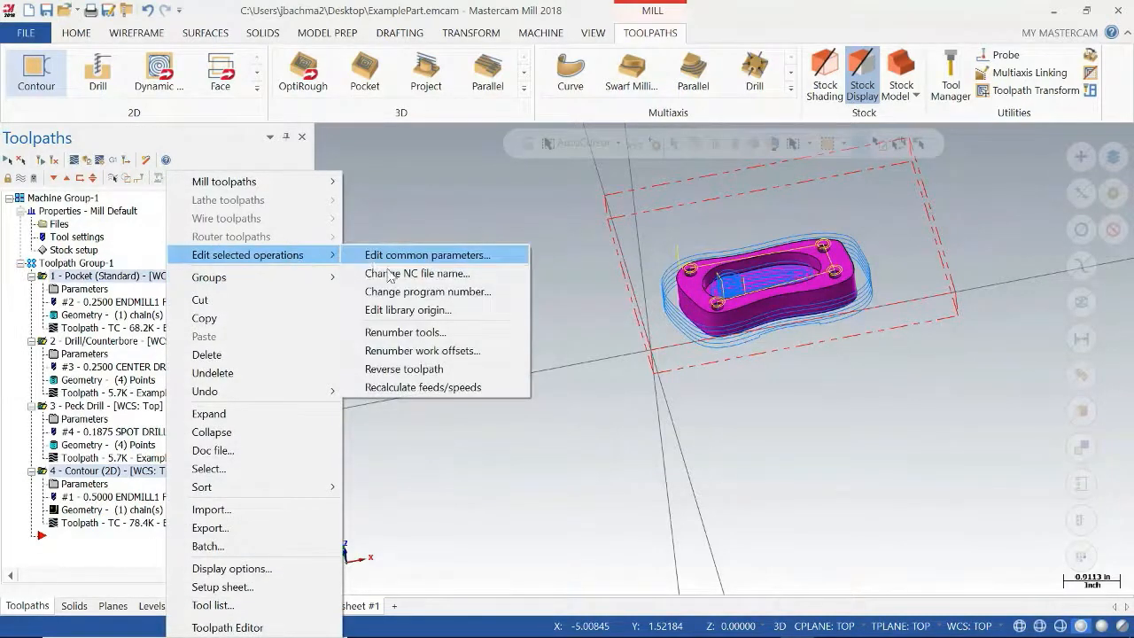
left_click(400, 334)
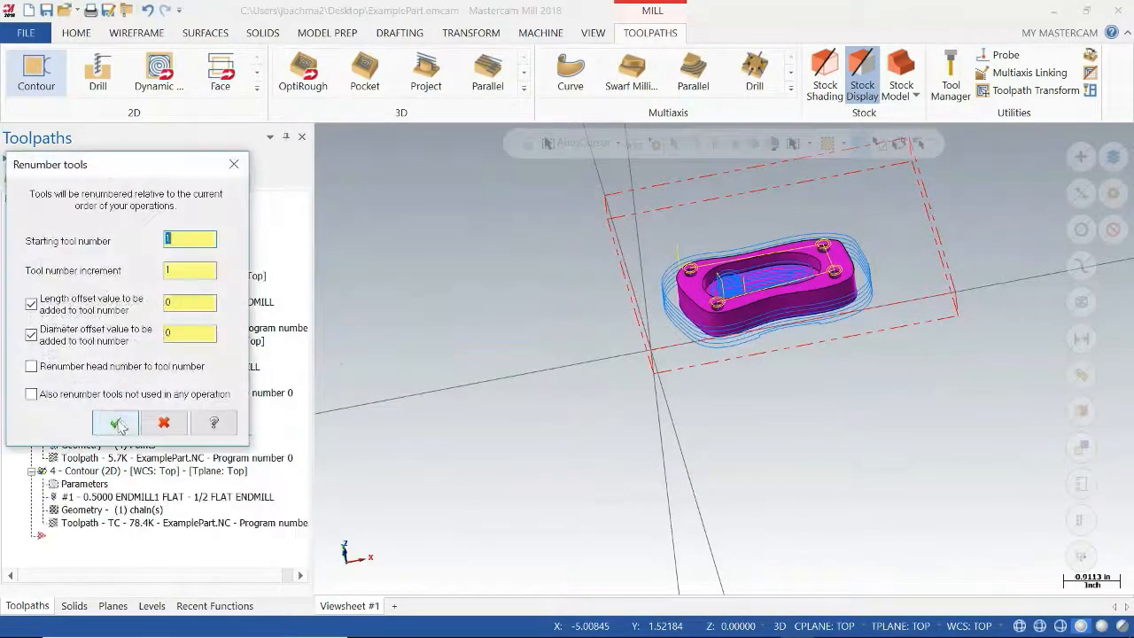
left_click(116, 424)
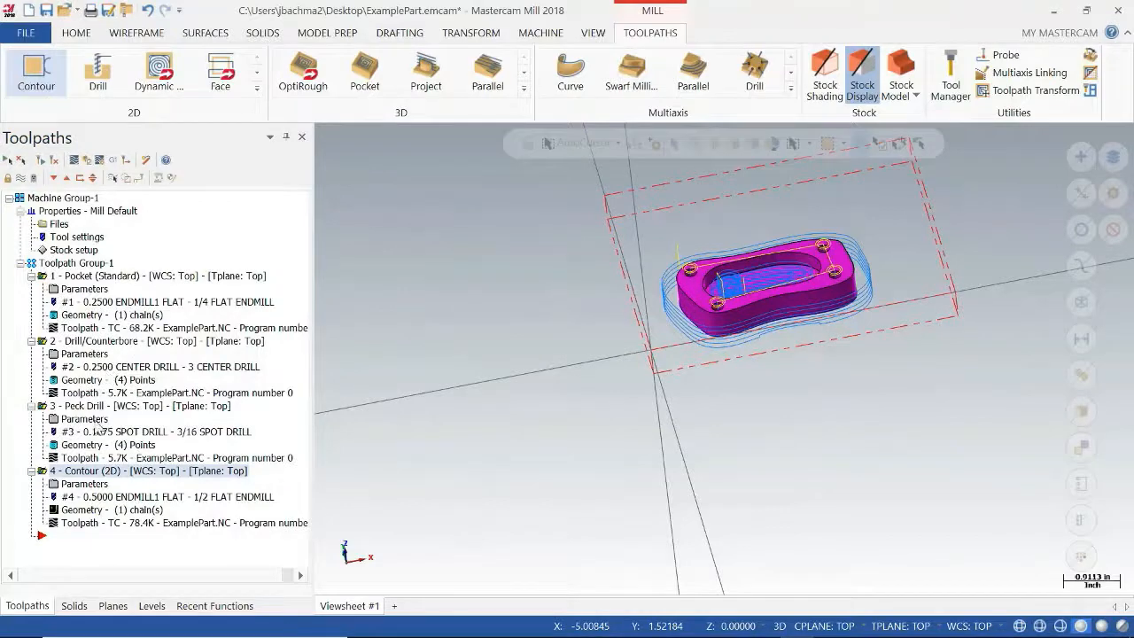
Step: Verify all operations in the simulator and play the pocket cut up to the first tool change
left_click(88, 161)
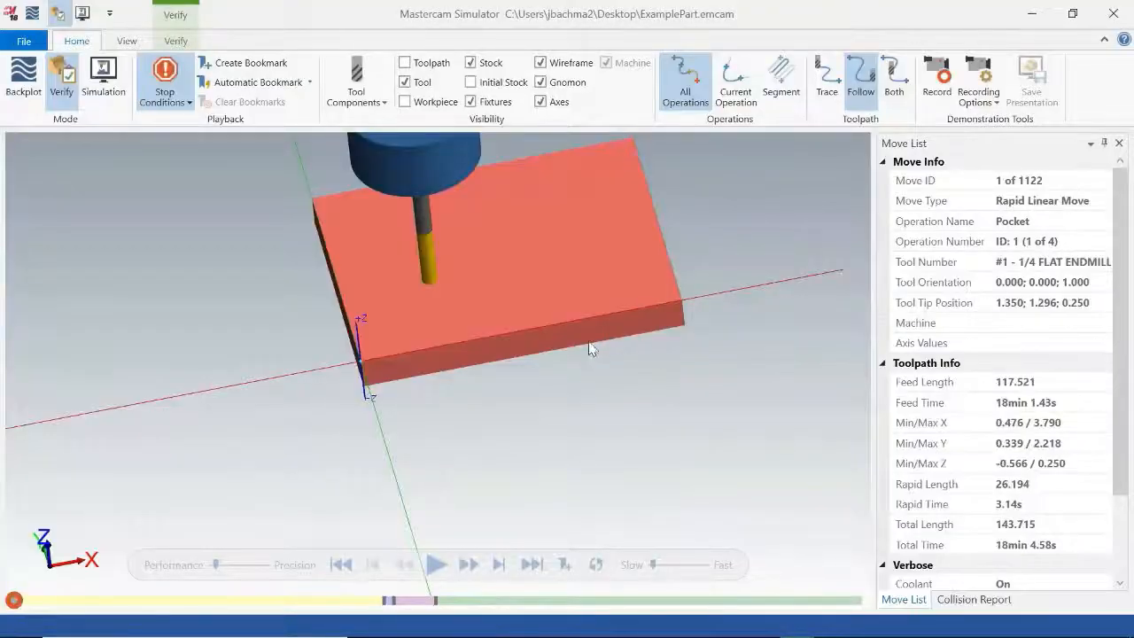
middle_click_drag(598, 303, 594, 343)
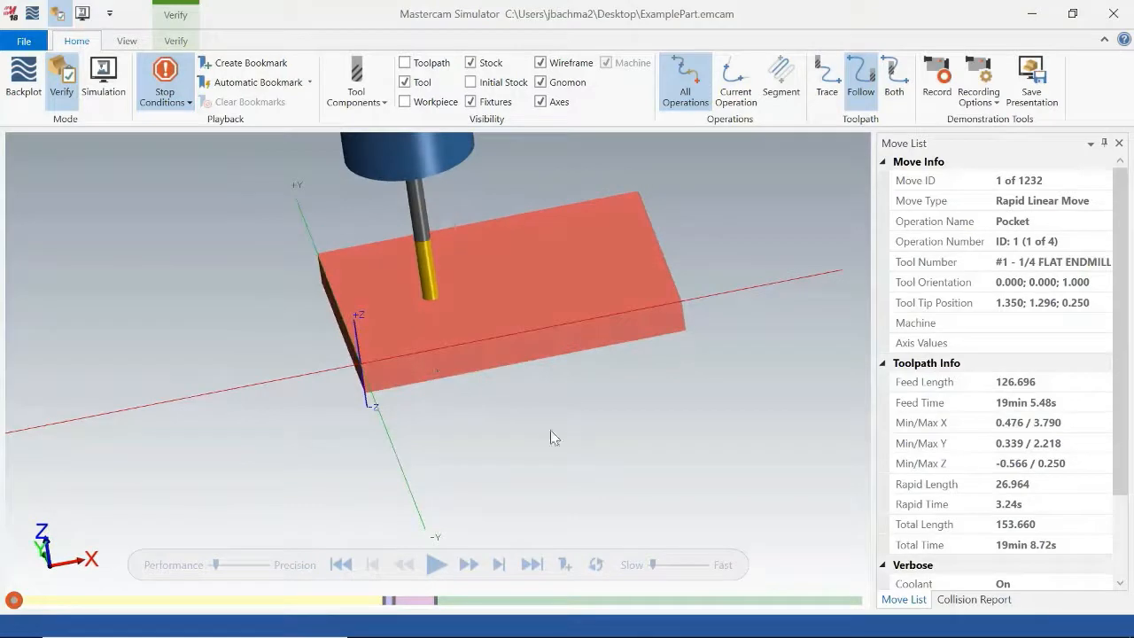
left_click(436, 565)
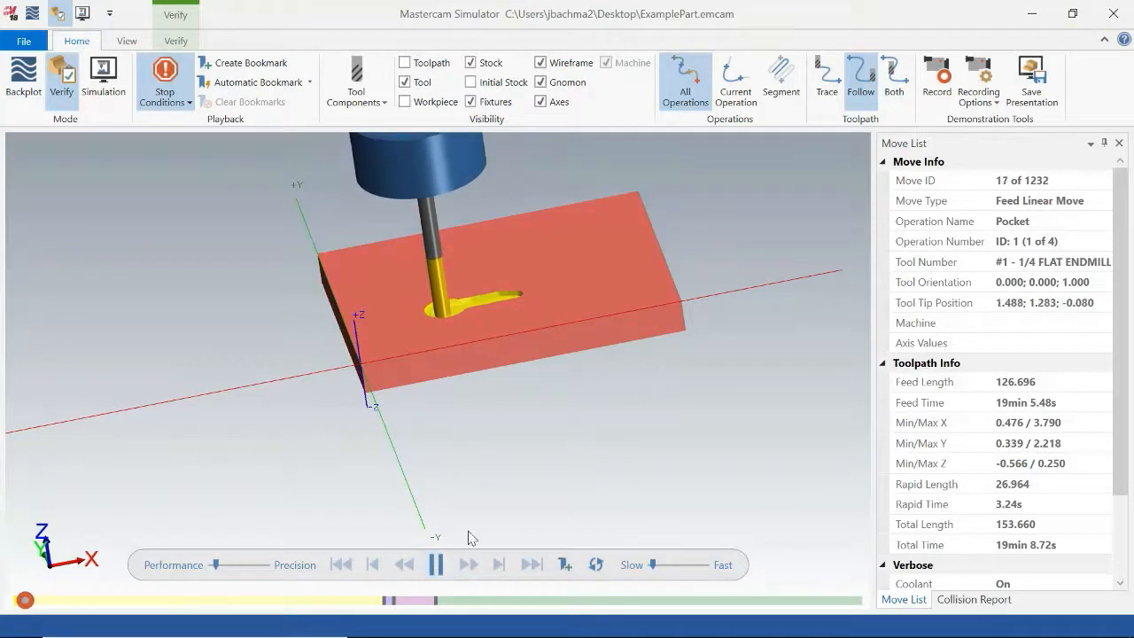
middle_click_drag(522, 433, 523, 444)
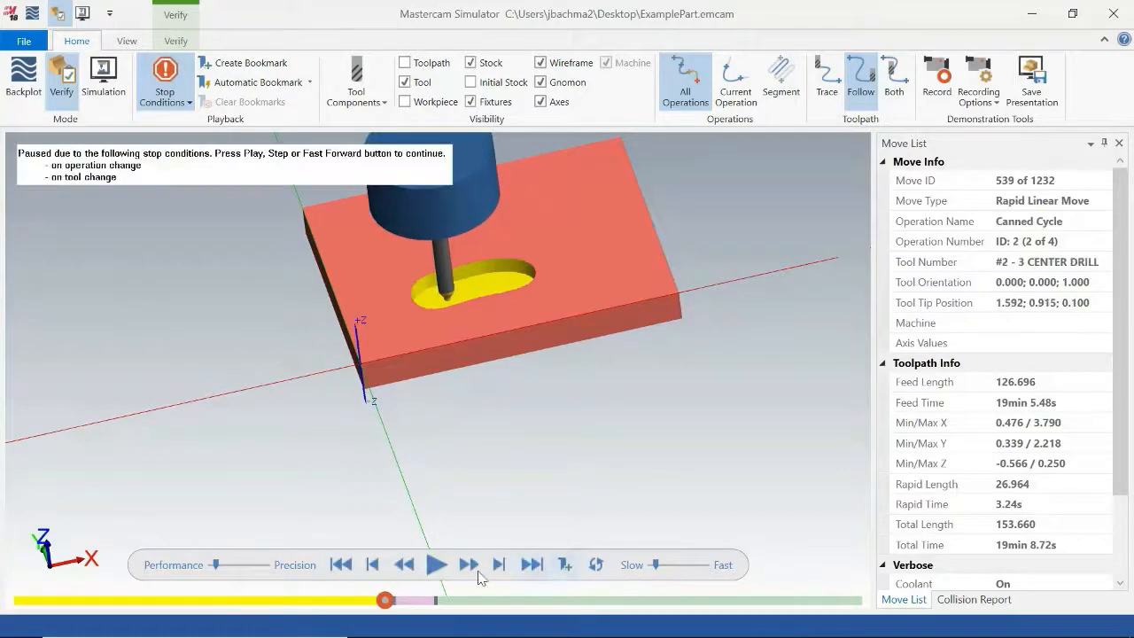
mouse_move(555, 450)
middle_mouse_down()
mouse_move(559, 410)
mouse_move(569, 413)
mouse_move(556, 433)
middle_mouse_up()
Step: Continue the simulation through center drilling, peck drilling and the outer contour cut
left_click(436, 565)
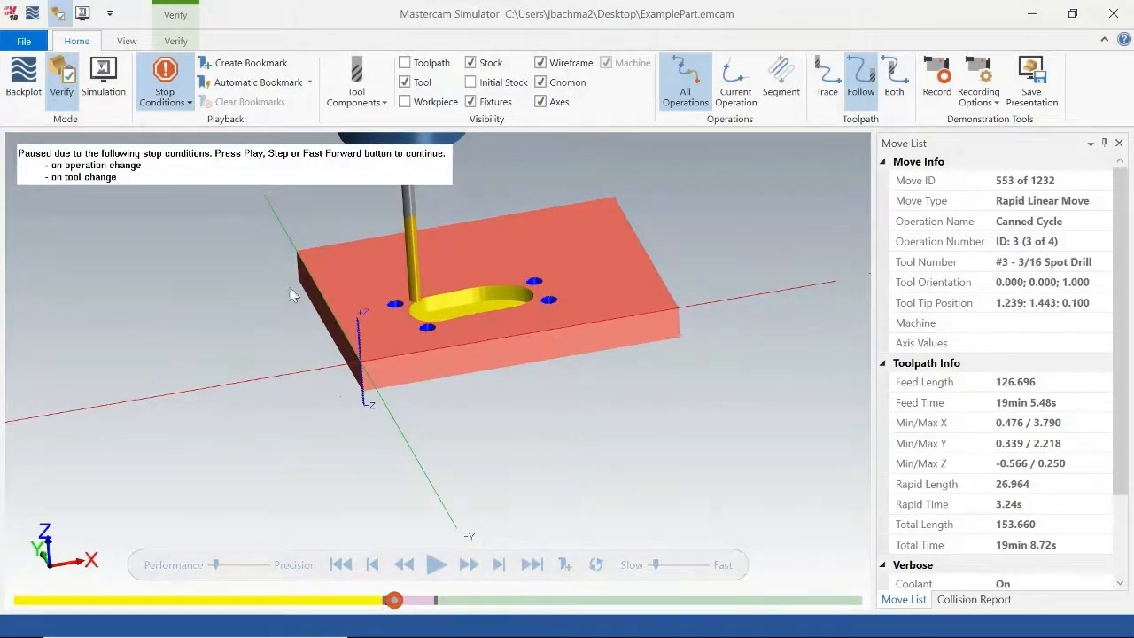
left_click(436, 564)
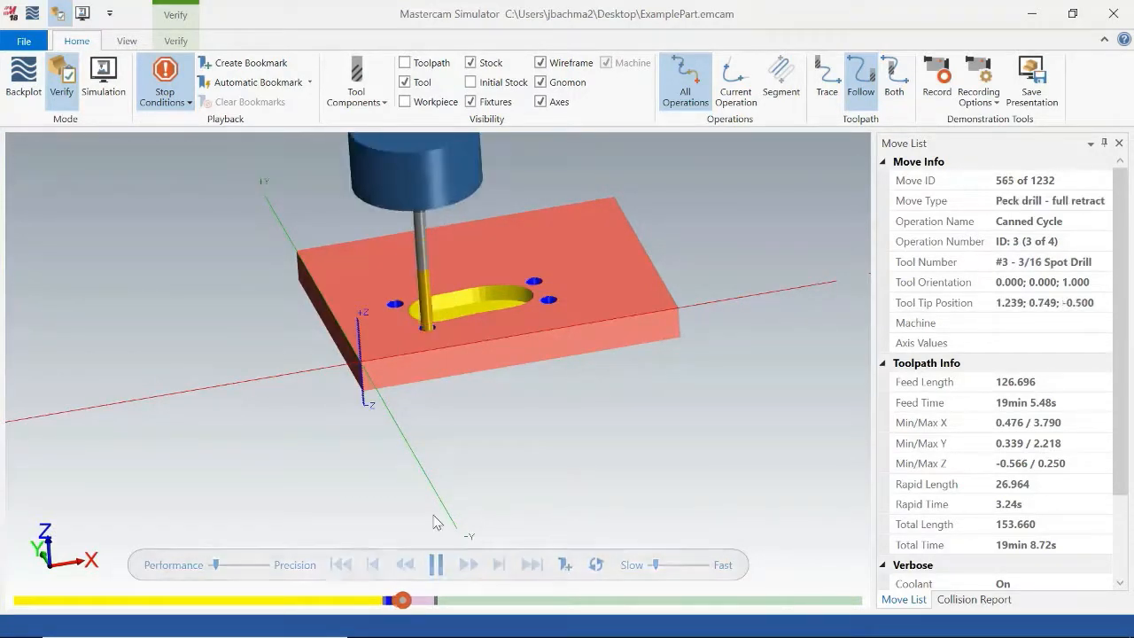
mouse_move(484, 506)
middle_mouse_down()
mouse_move(493, 481)
mouse_move(506, 493)
mouse_move(499, 487)
mouse_move(482, 519)
mouse_move(482, 499)
mouse_move(486, 510)
middle_mouse_up()
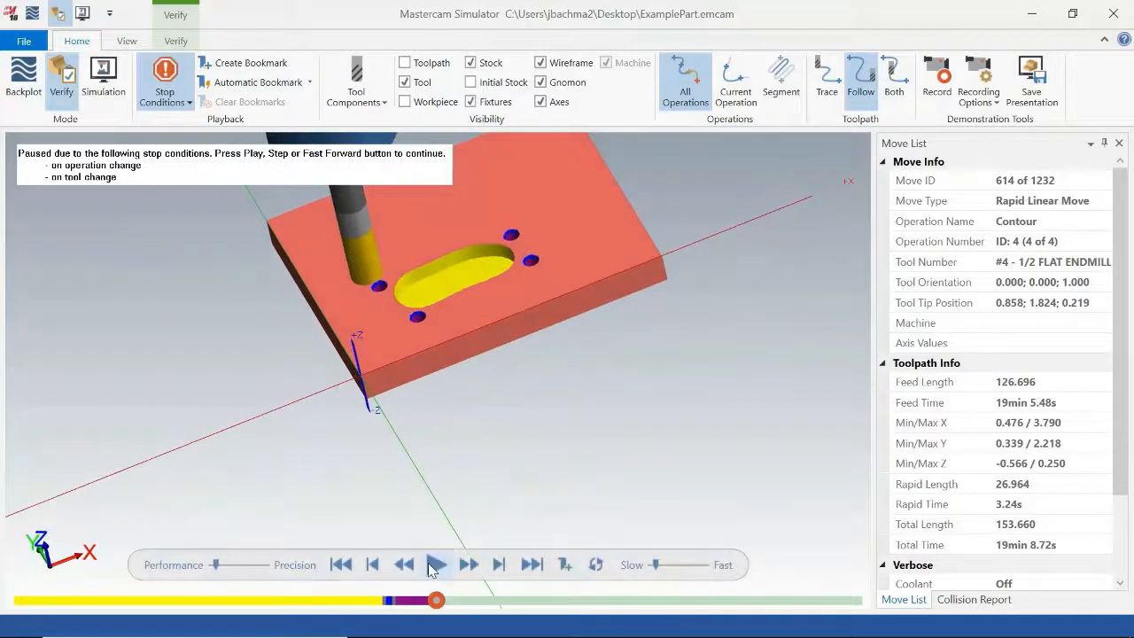
left_click(435, 565)
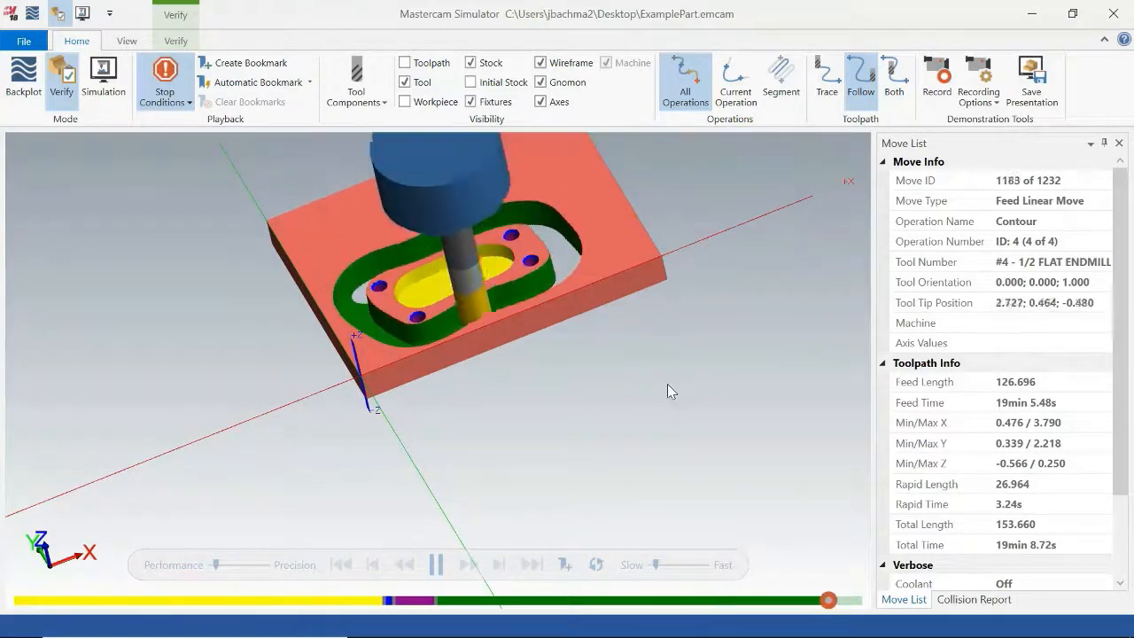
Step: Examine the simulated part's pocket, holes and contour tabs from several angles, and close the simulator
middle_click_drag(668, 384, 647, 416)
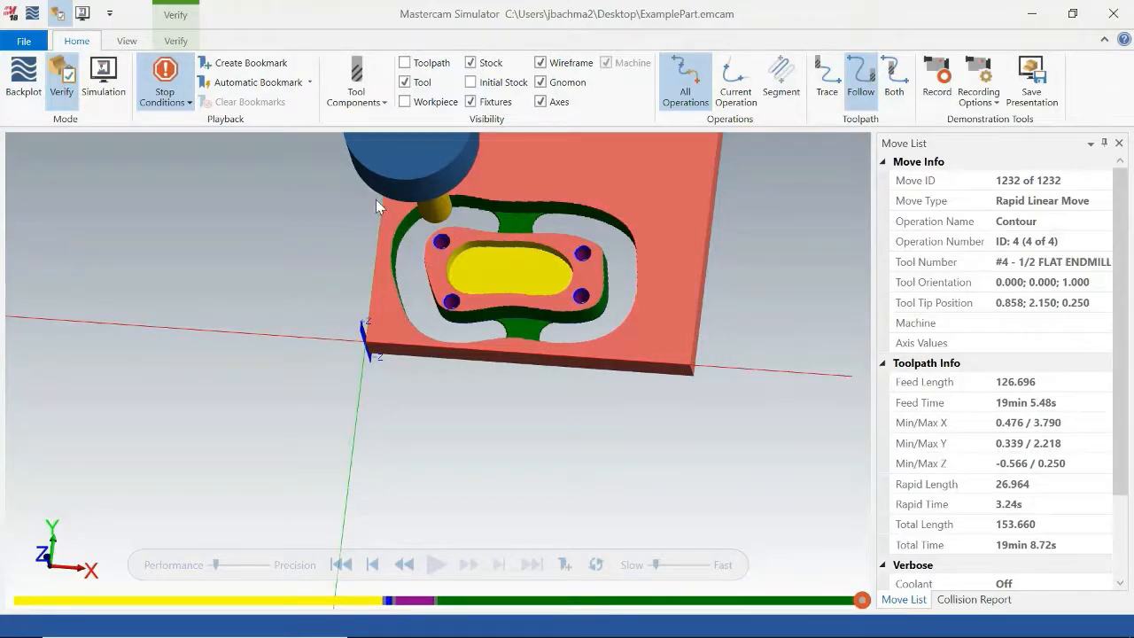
left_click_drag(533, 386, 540, 428)
left_click_drag(550, 286, 549, 310)
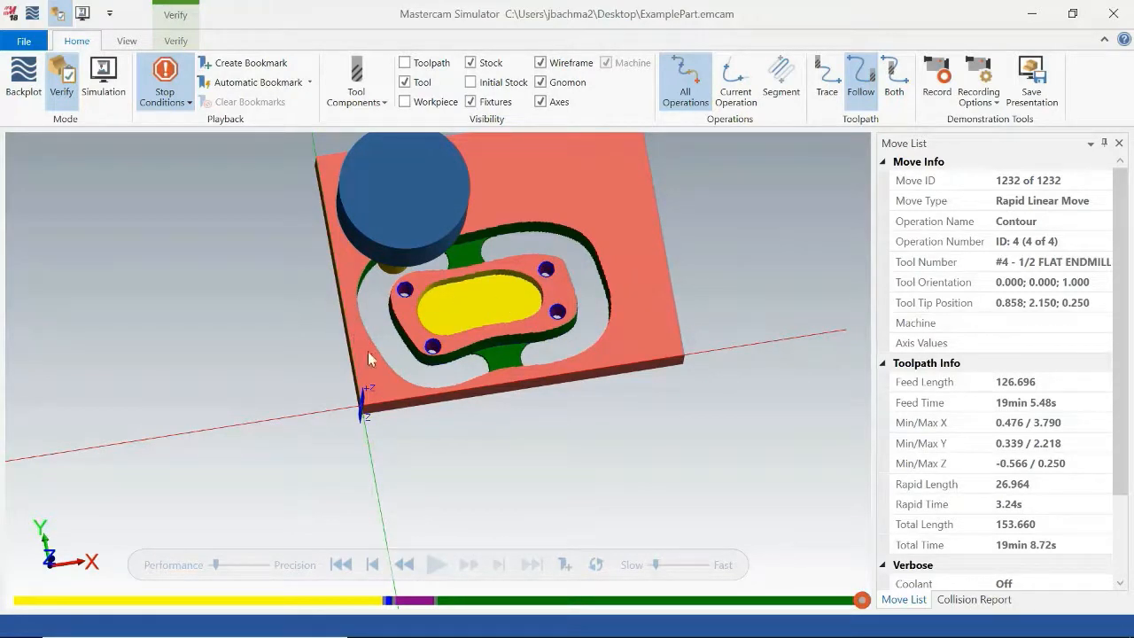
left_click_drag(558, 289, 555, 351)
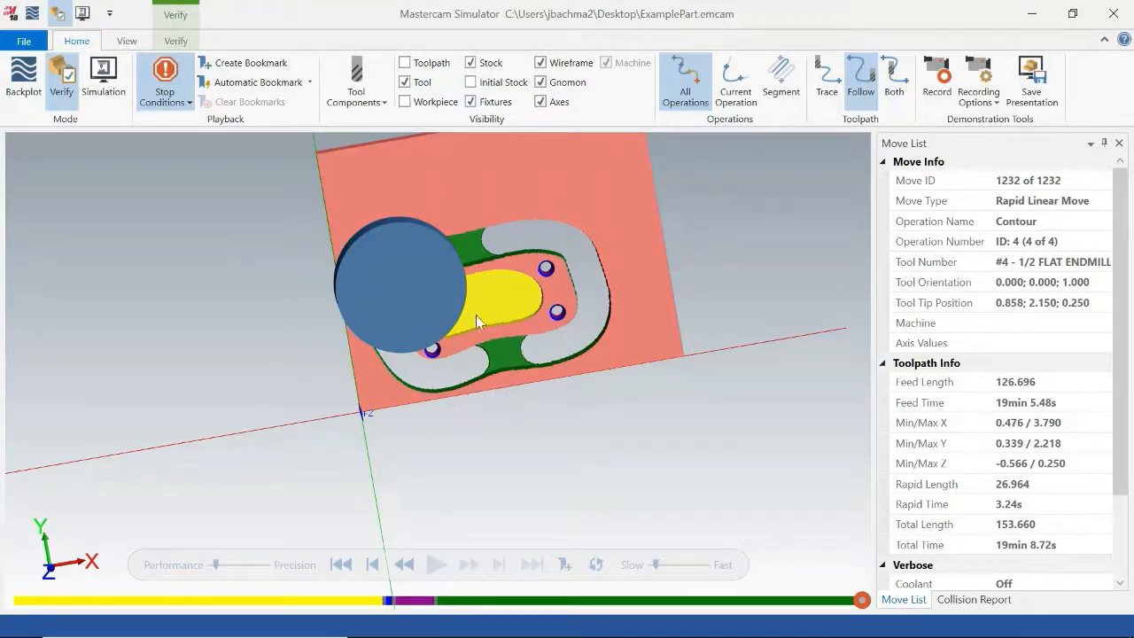
left_click_drag(520, 383, 485, 330)
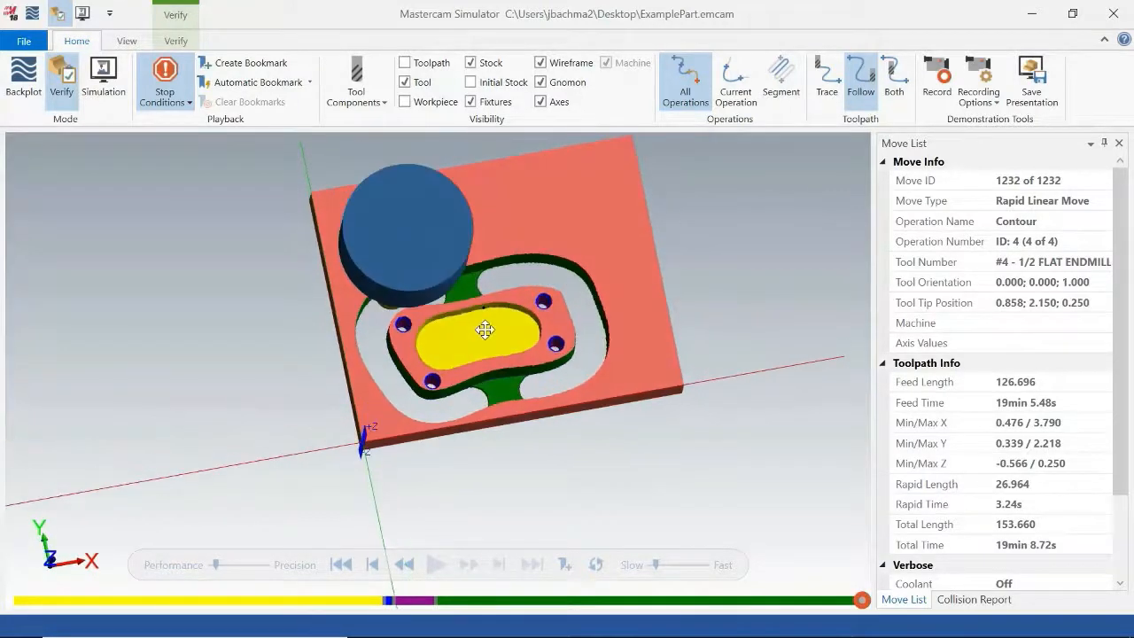
left_click(1117, 15)
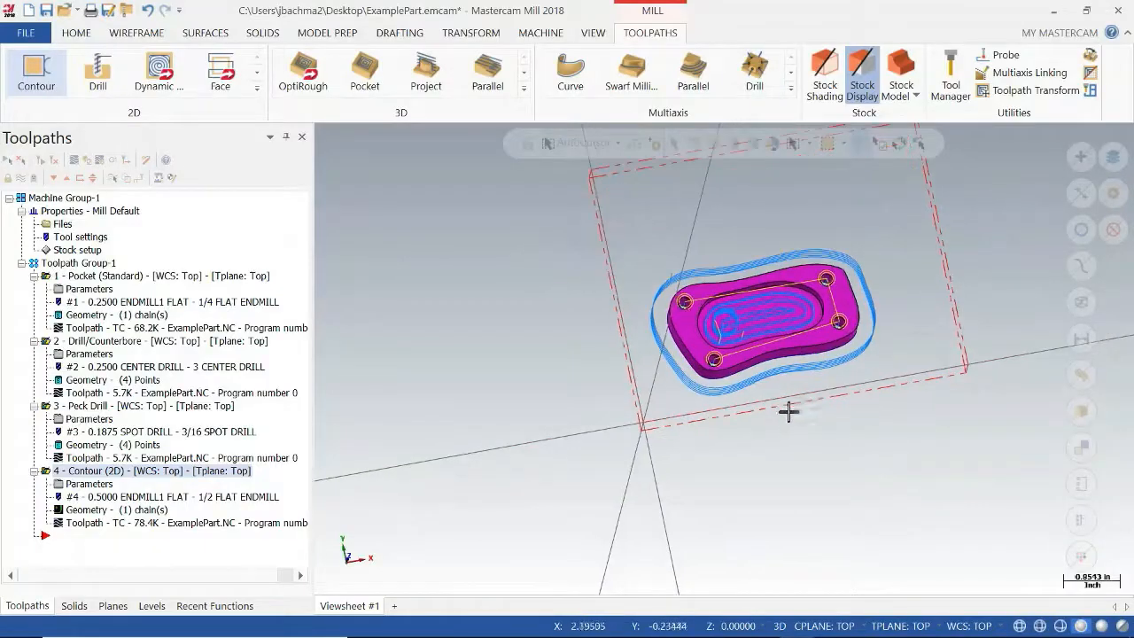
middle_click_drag(904, 425, 906, 385)
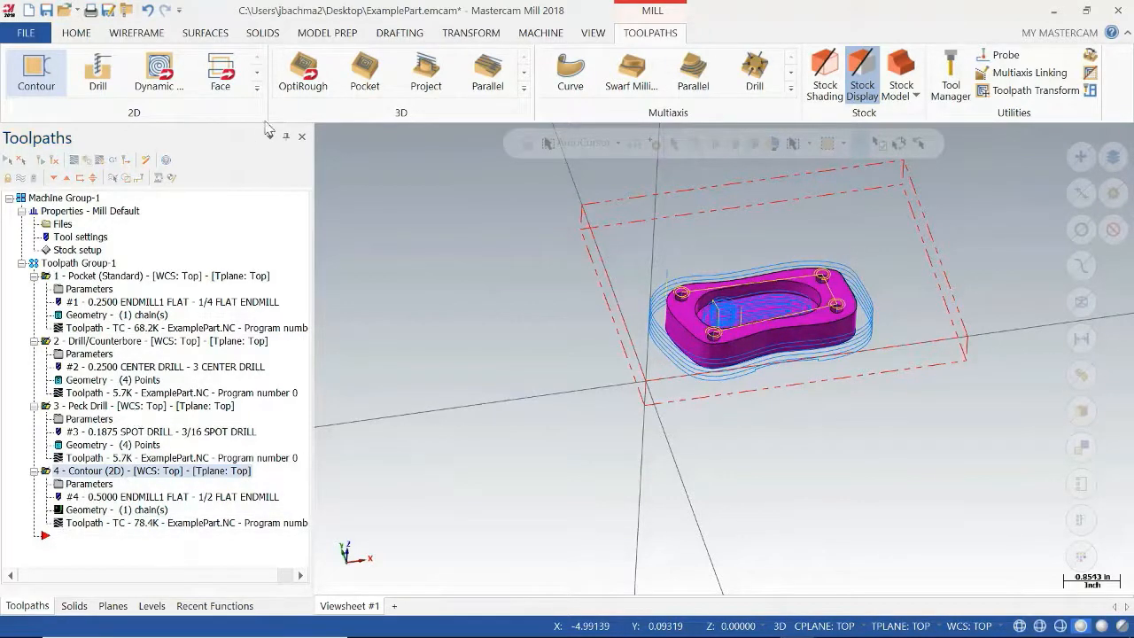
left_click(257, 87)
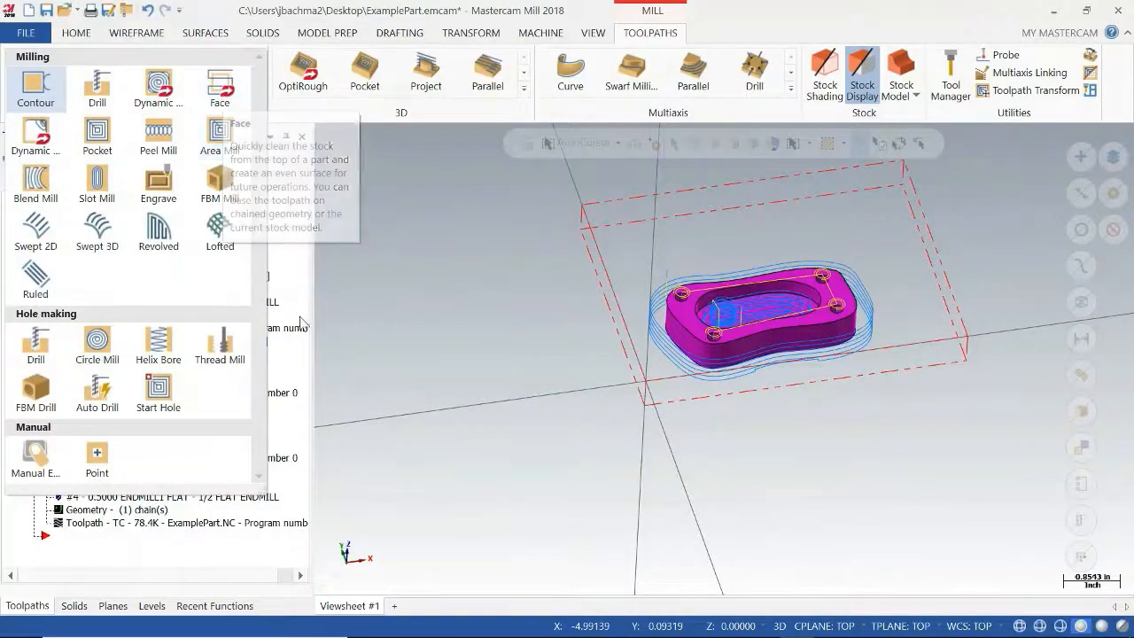
left_click(305, 367)
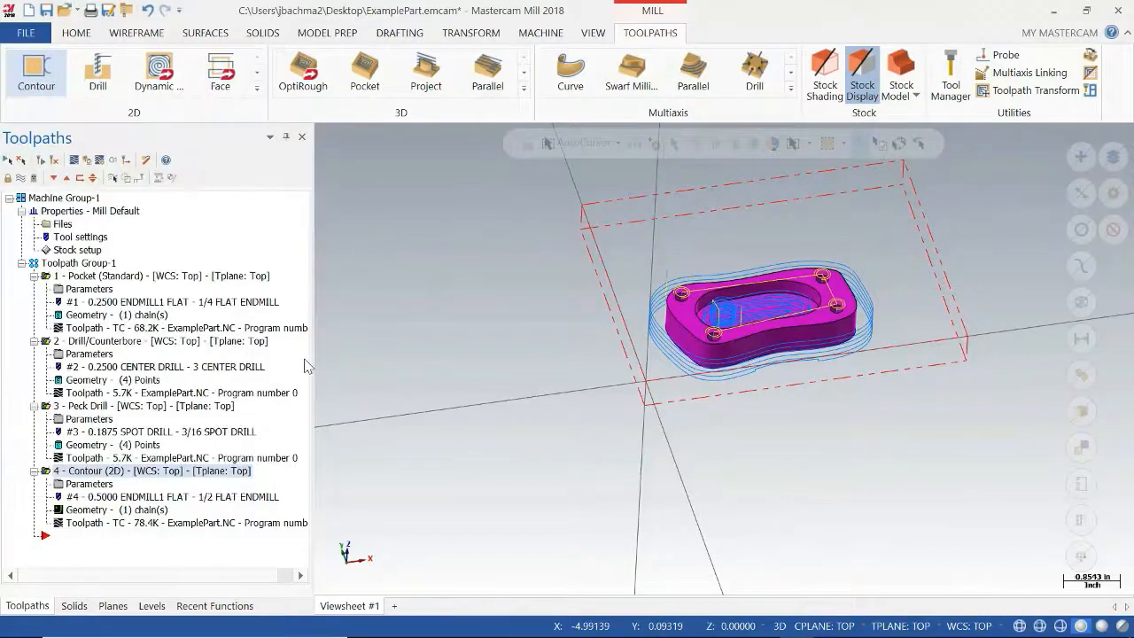
Step: Enable multi passes for the contour operation with 3 rough passes at 0.25 spacing and accept the parameters
left_click(98, 485)
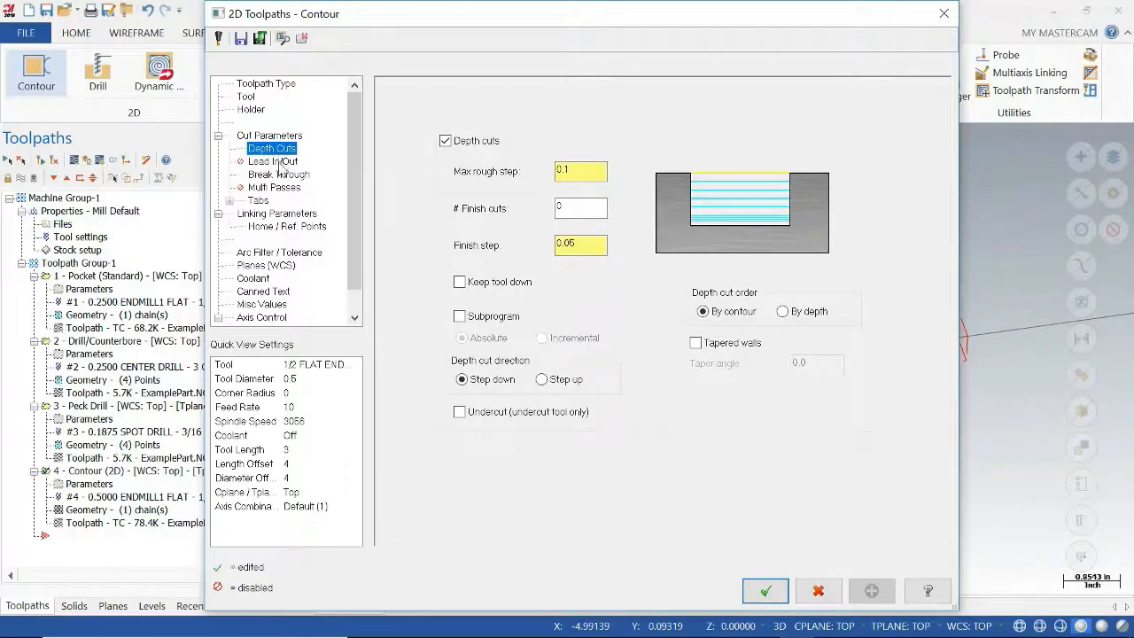
left_click(275, 187)
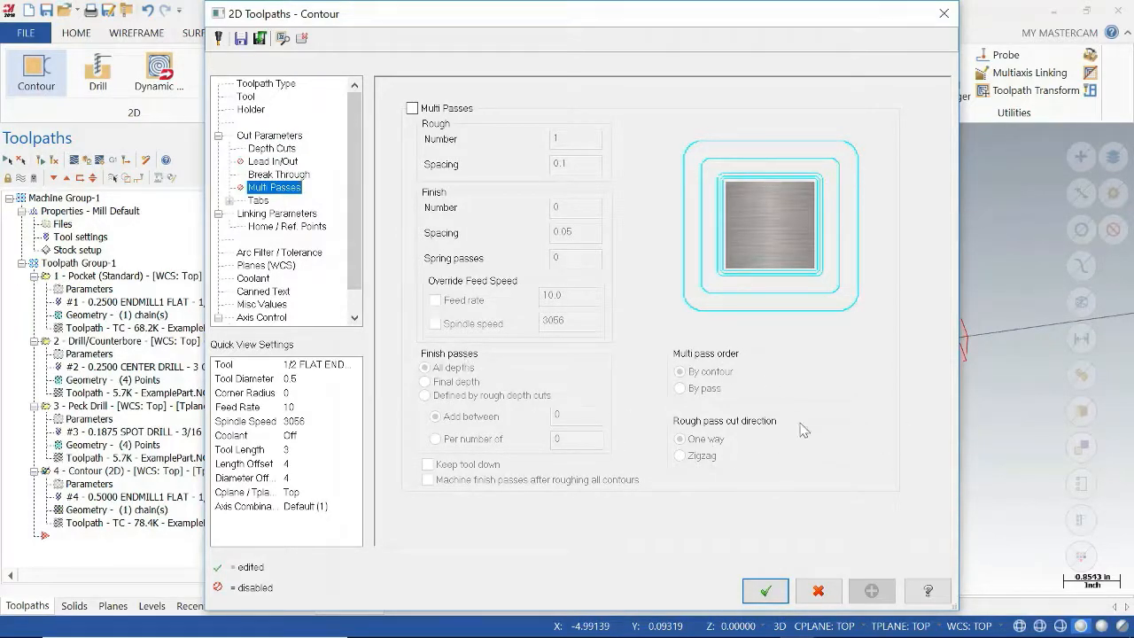
left_click(412, 108)
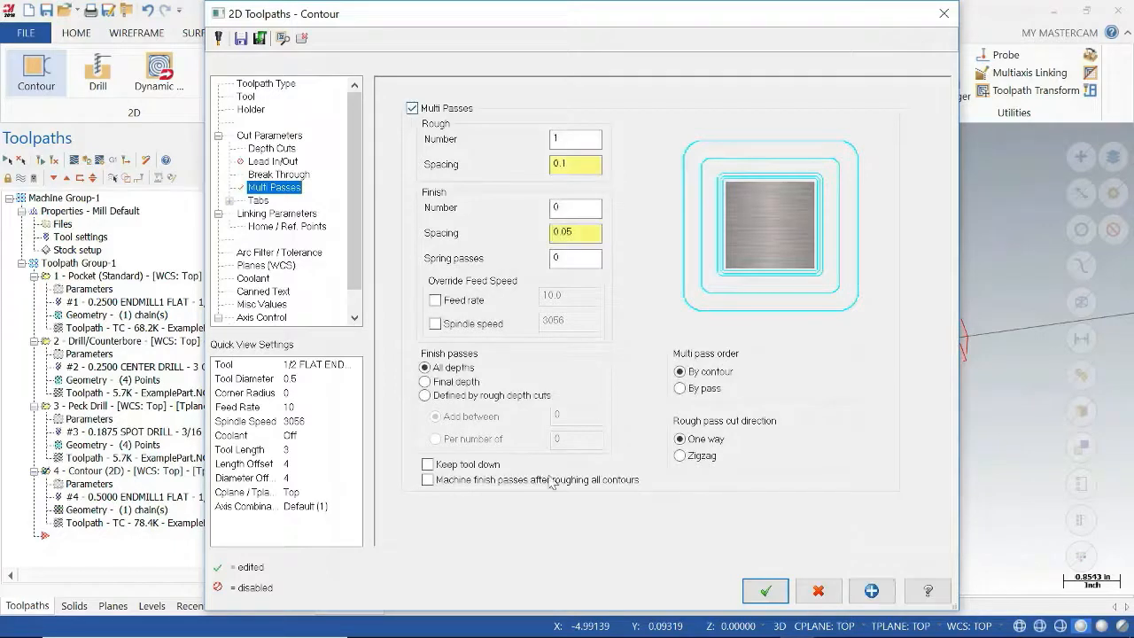
double_click(577, 142)
double_click(589, 162)
left_click(573, 138)
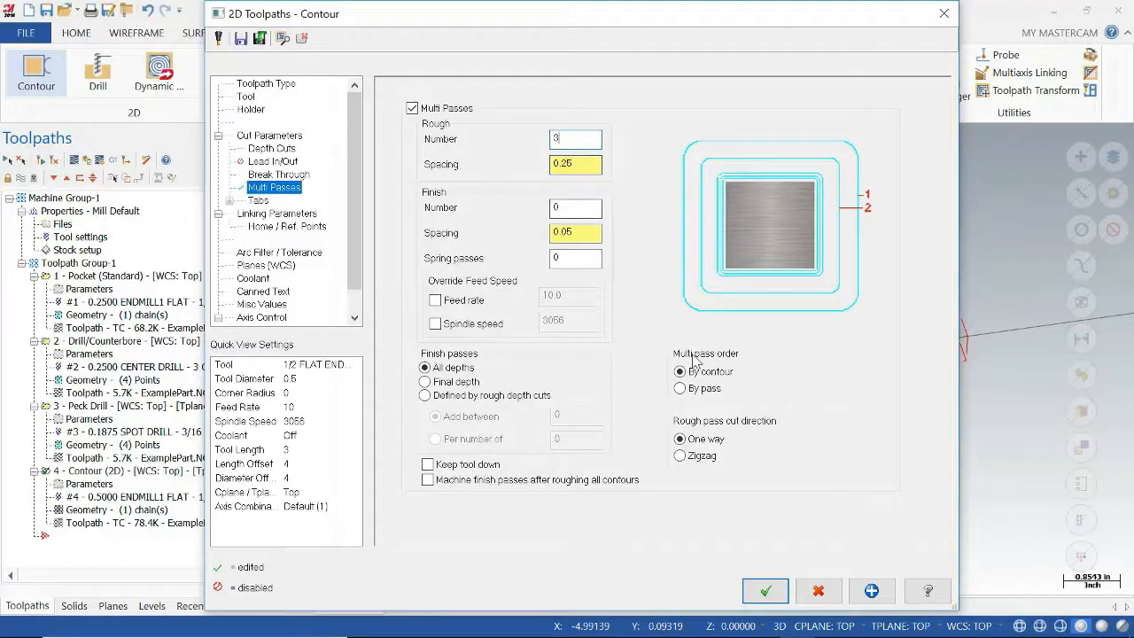
left_click(766, 591)
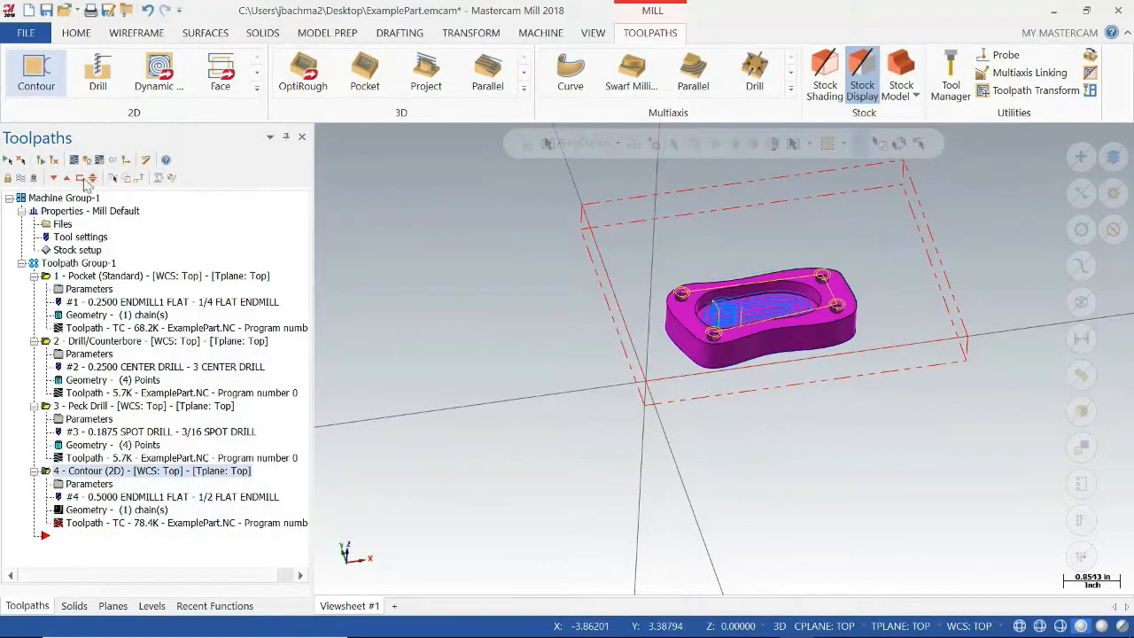
Step: Regenerate the contour toolpath and inspect its multiple passes around the part
left_click(53, 162)
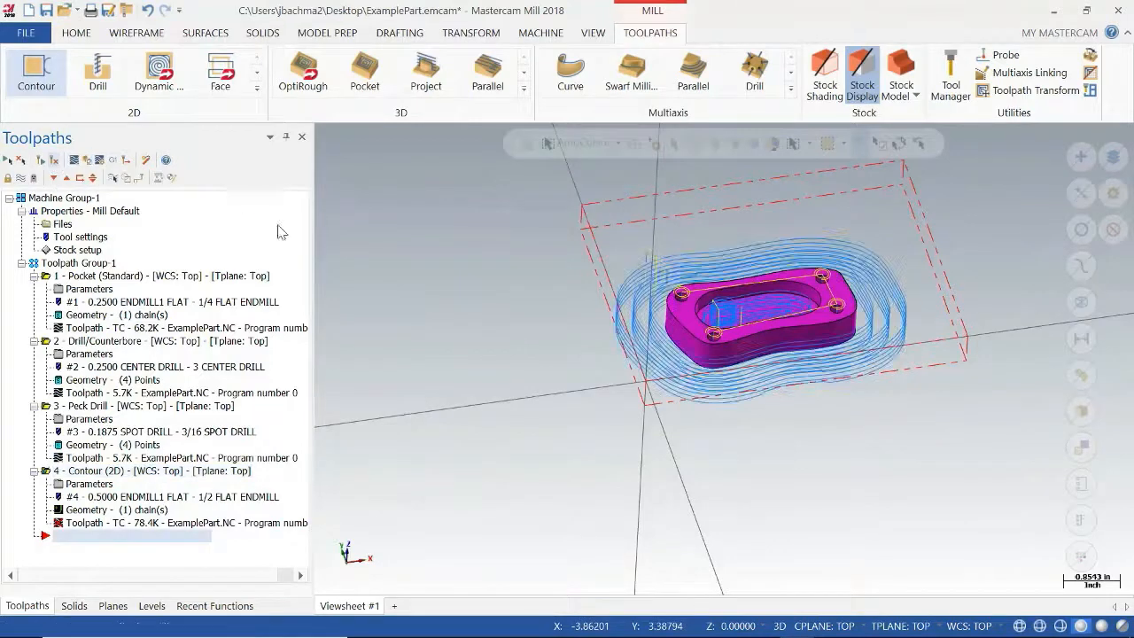
middle_click_drag(628, 307, 632, 349)
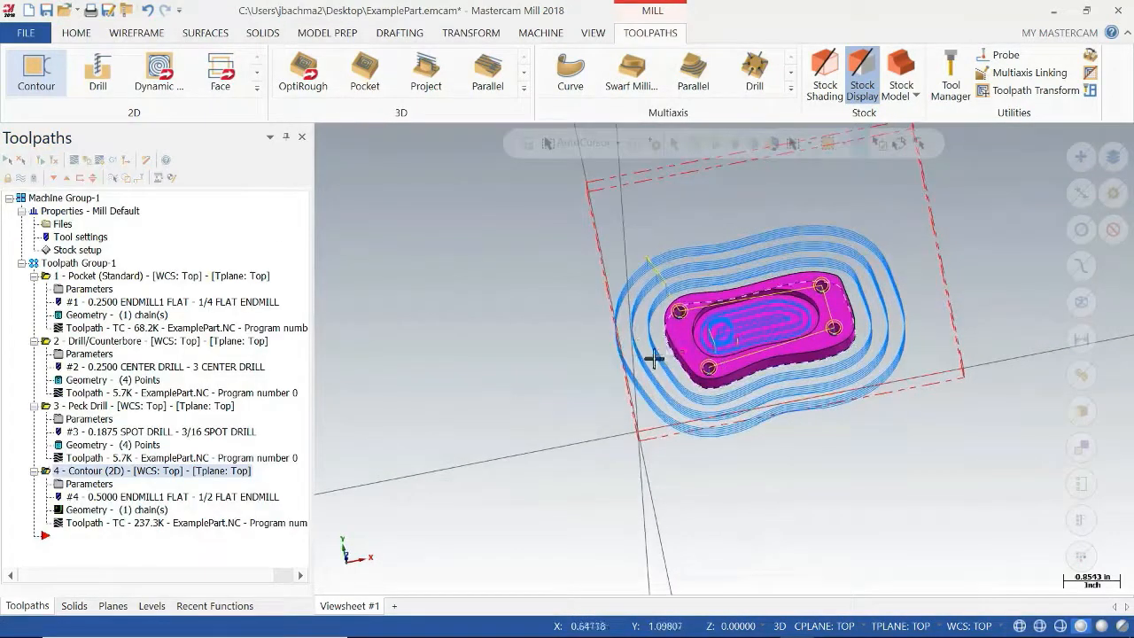
mouse_move(711, 424)
middle_mouse_down()
mouse_move(714, 448)
mouse_move(708, 405)
mouse_move(737, 383)
mouse_move(721, 384)
mouse_move(700, 421)
middle_mouse_up()
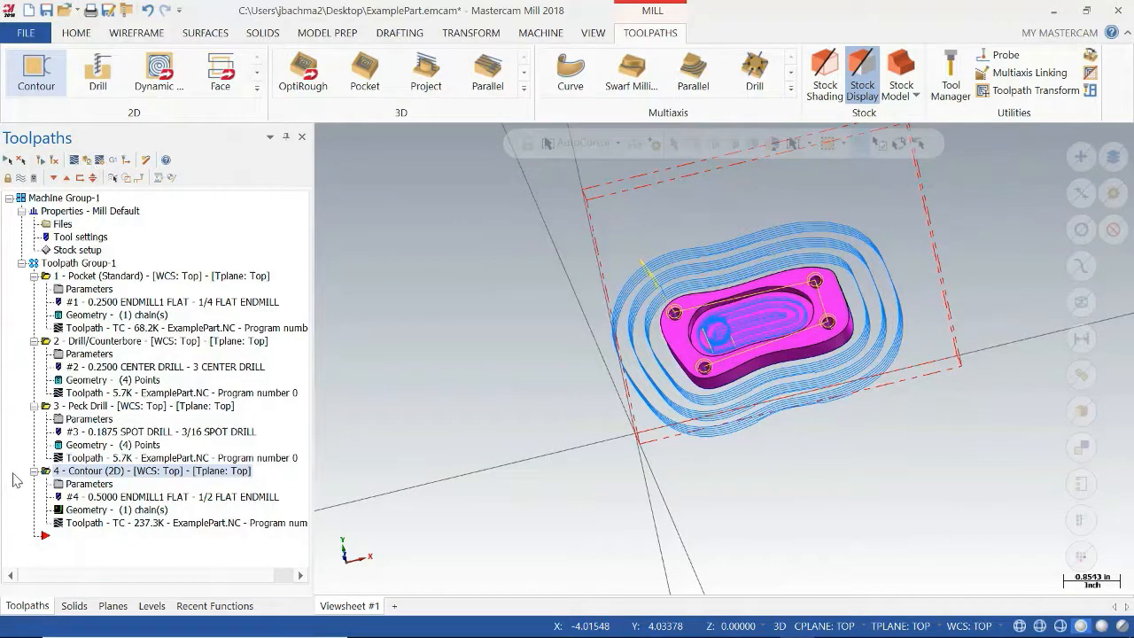
Step: Open the contour operation in Backplot and display its cycle time and path length information
left_click(76, 162)
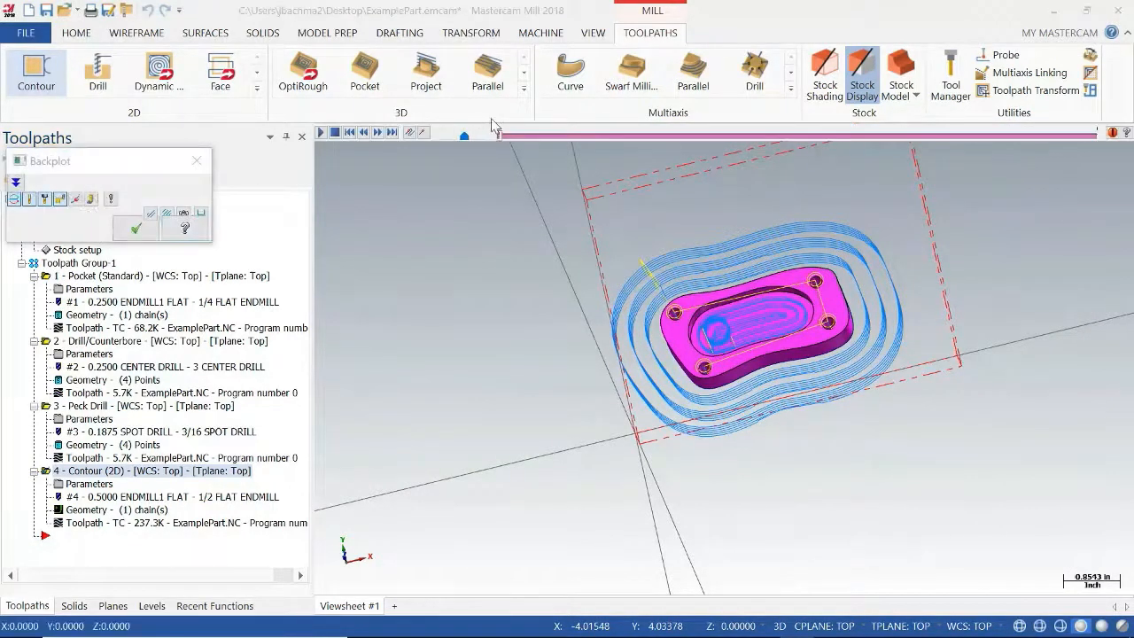
left_click(465, 137)
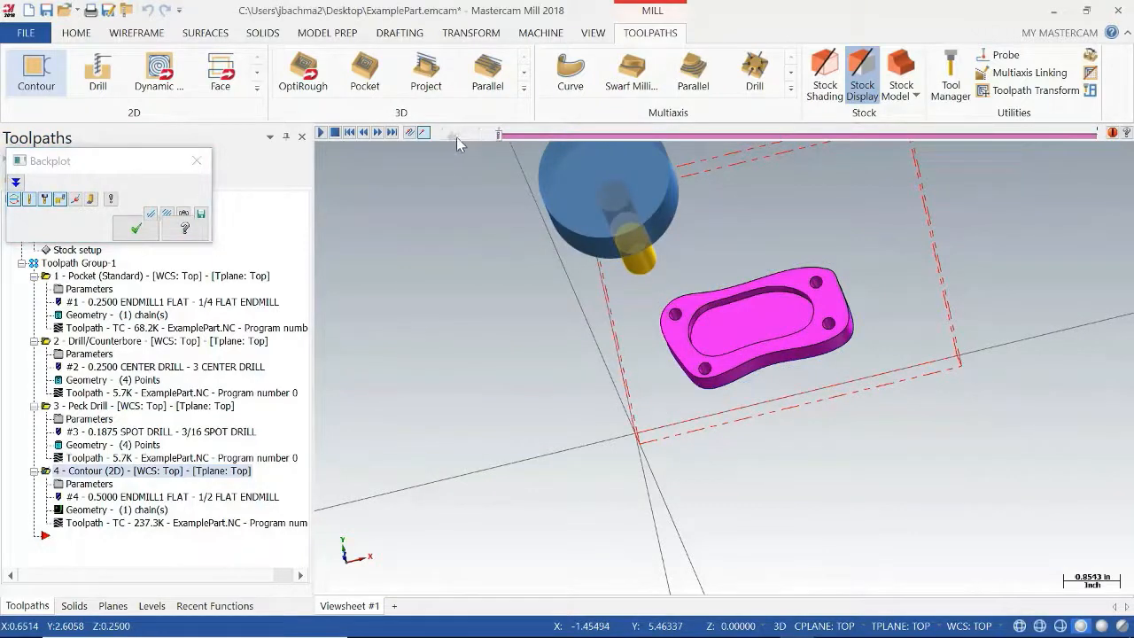
left_click(15, 183)
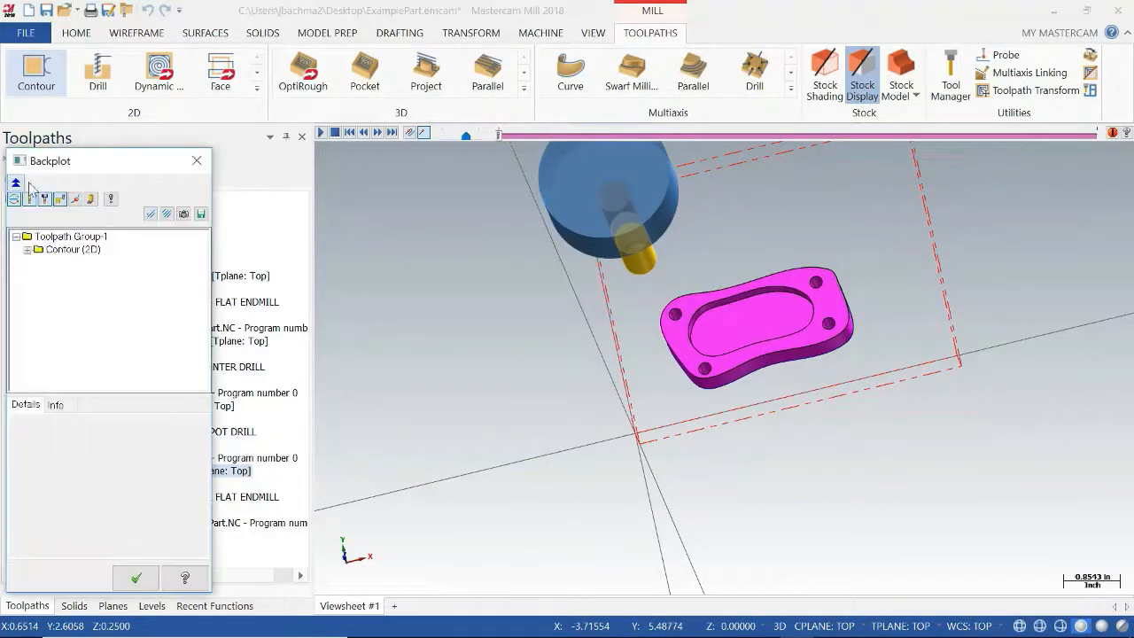
left_click(56, 405)
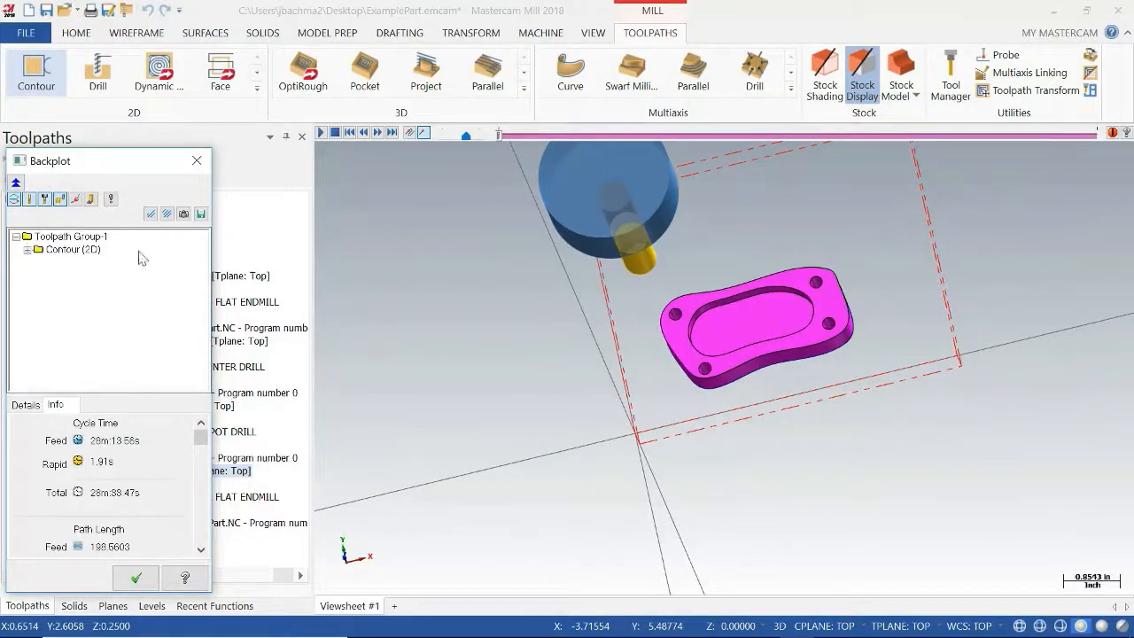
Step: Play the contour's backplot and examine the tool's passes and depth cuts around the part
left_click(321, 133)
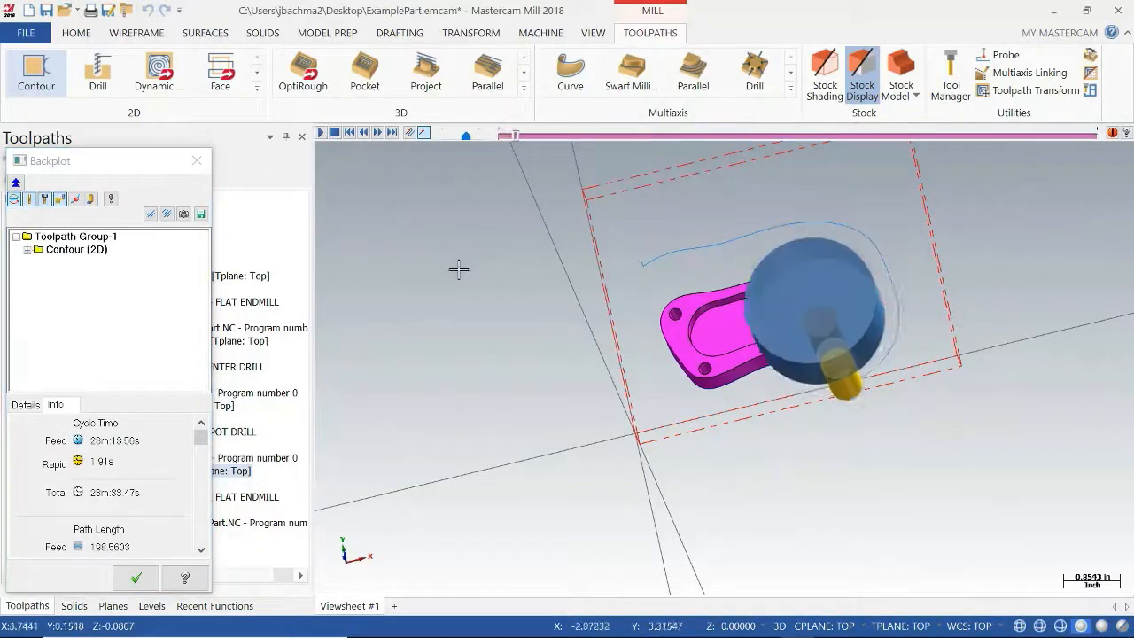
middle_click_drag(458, 269, 688, 318)
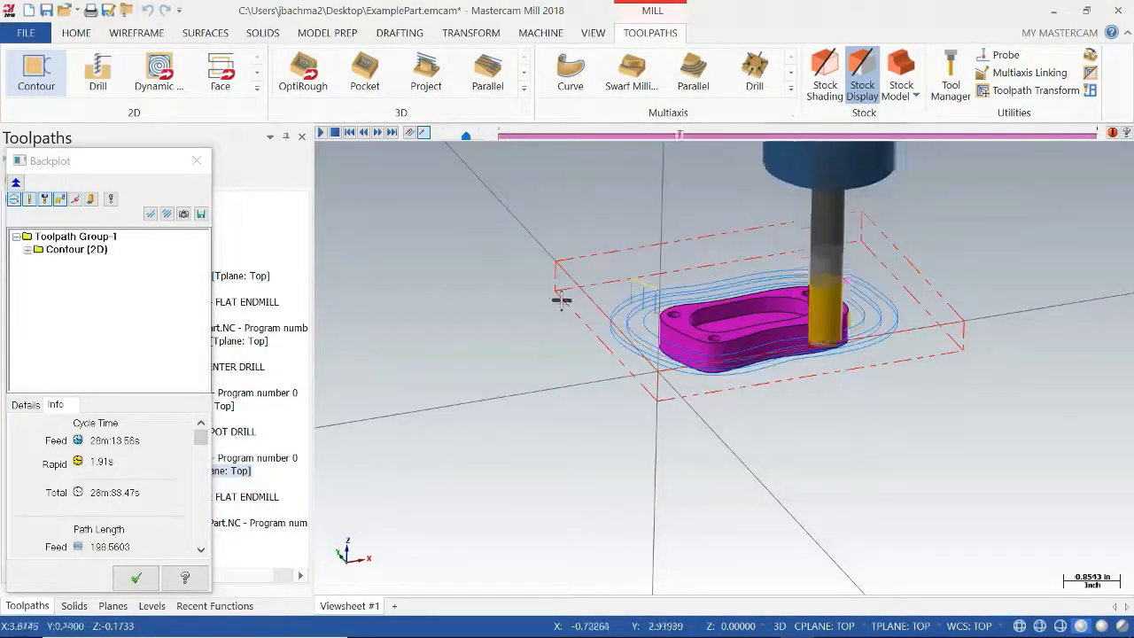
middle_click_drag(560, 300, 574, 306)
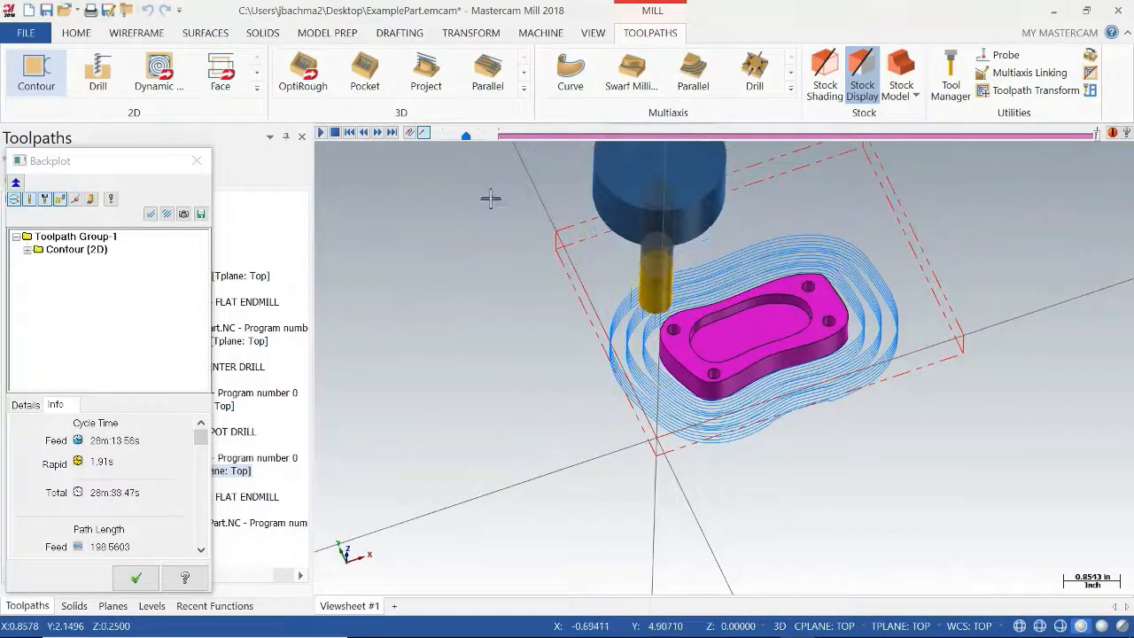
Step: Close the contour's backplot and save the ExamplePart file
left_click(196, 160)
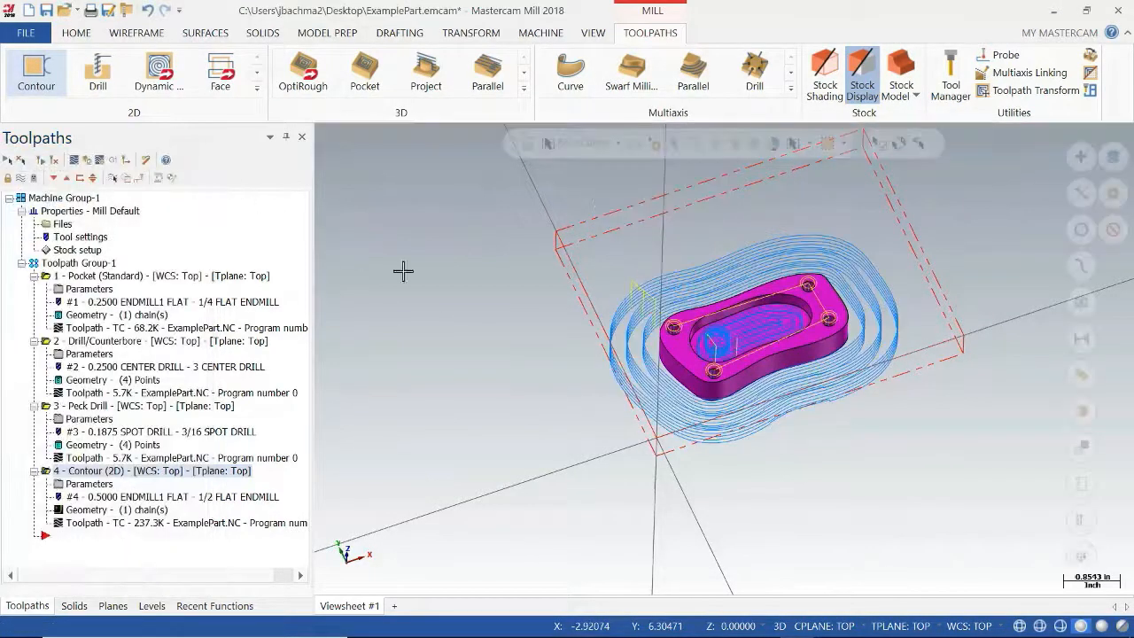
middle_click_drag(698, 387, 722, 353)
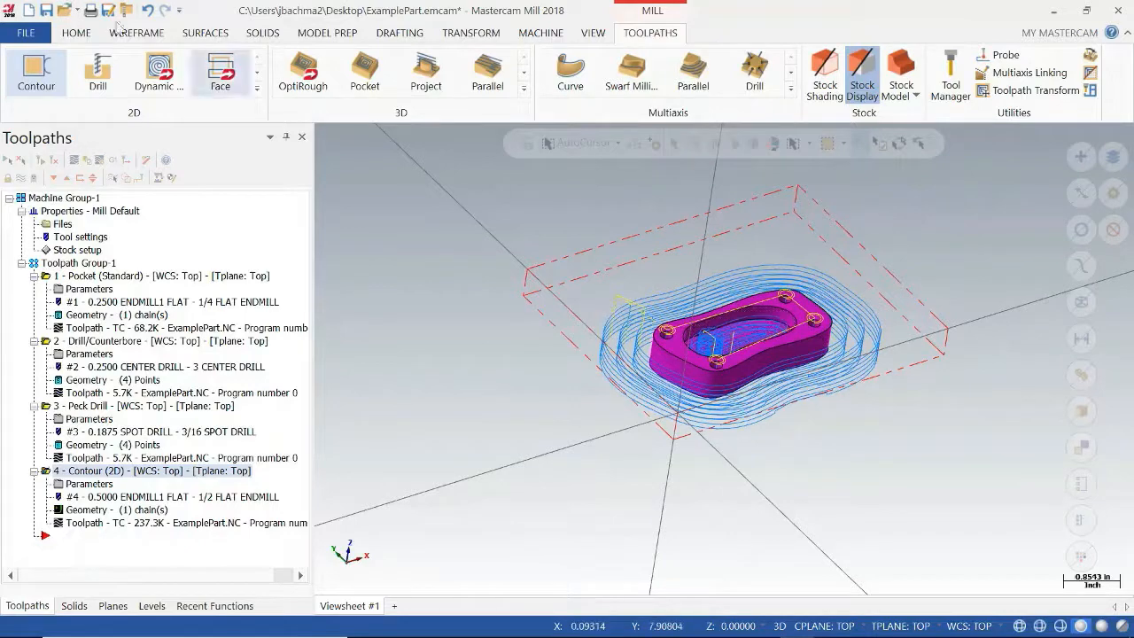
left_click(46, 12)
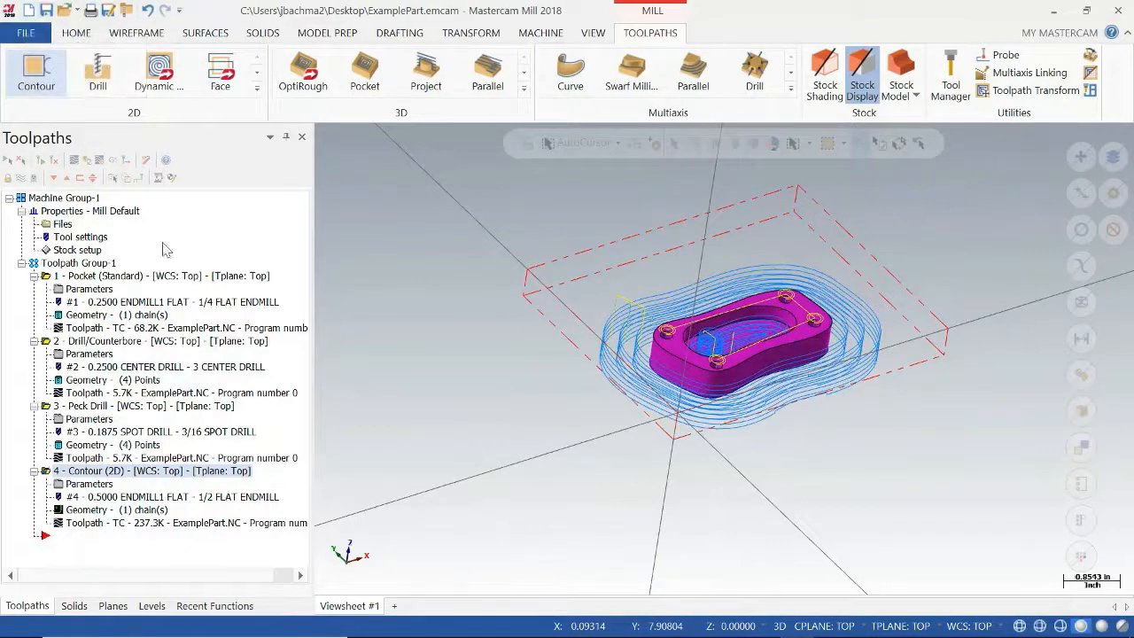
left_click(257, 88)
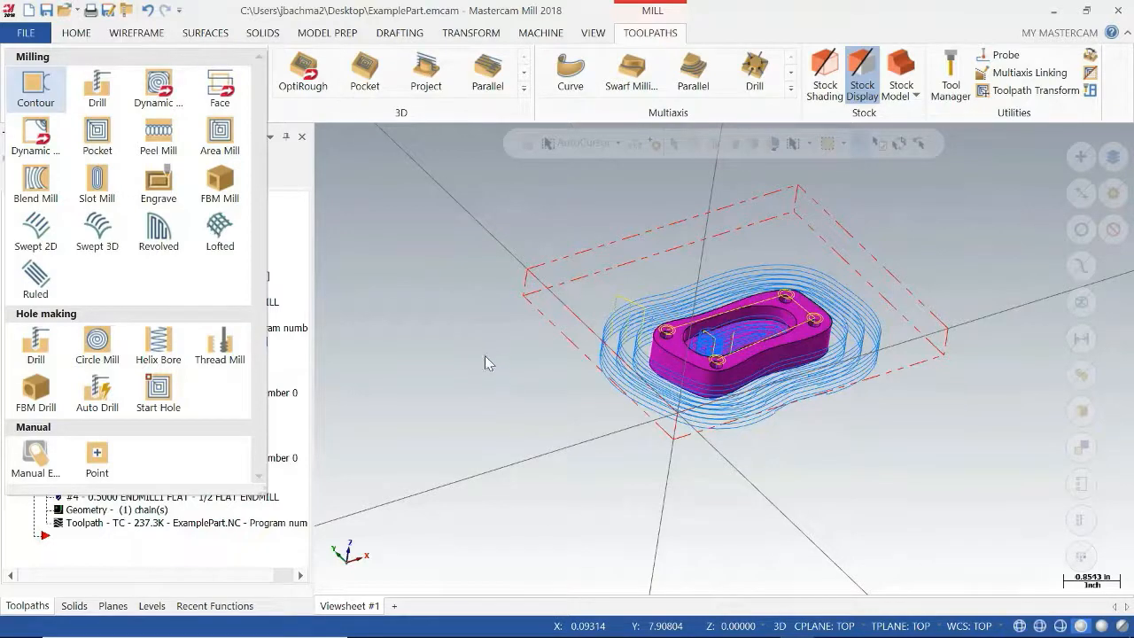
left_click(380, 243)
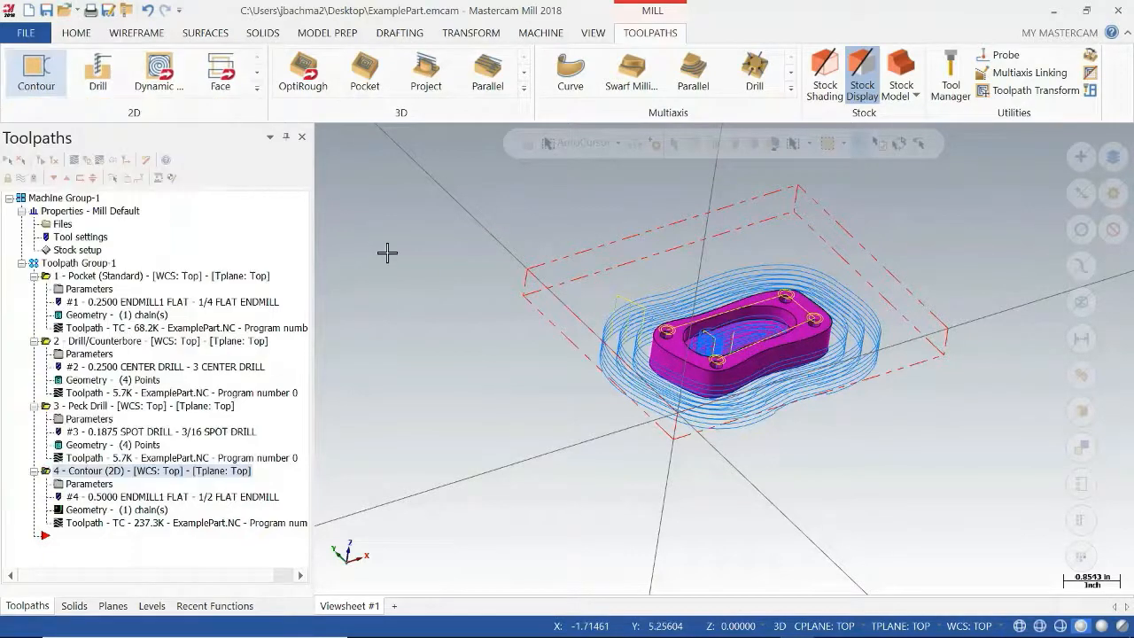
Step: Open ExamplePart2.x_t from the Desktop and inspect the block's orientation, raised bump and cavity
left_click(68, 14)
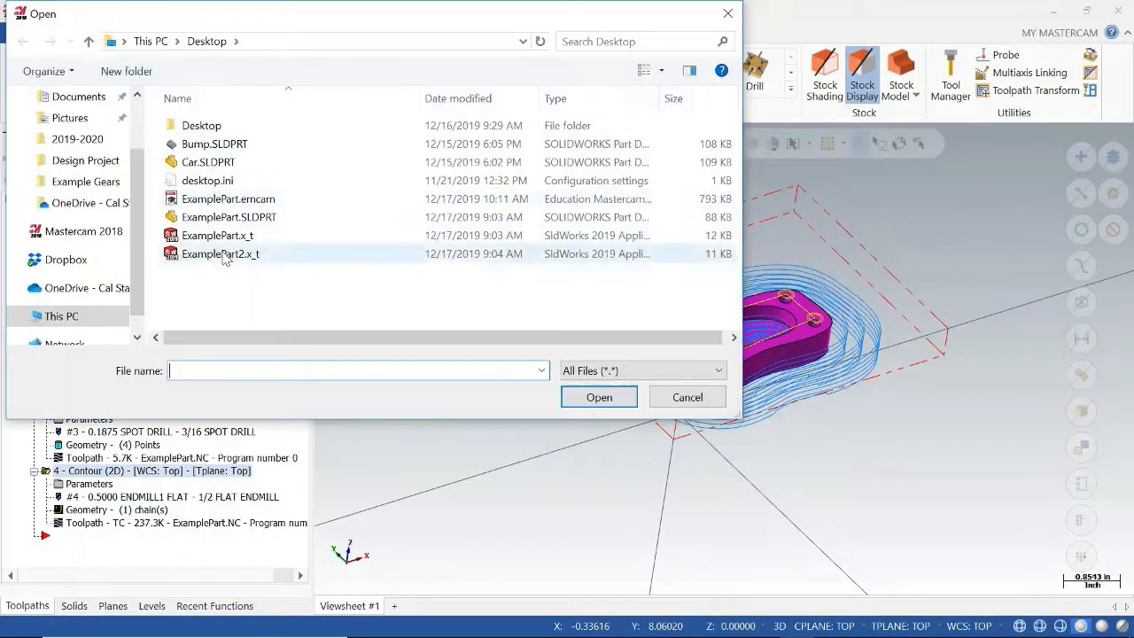
left_click(221, 256)
left_click(591, 397)
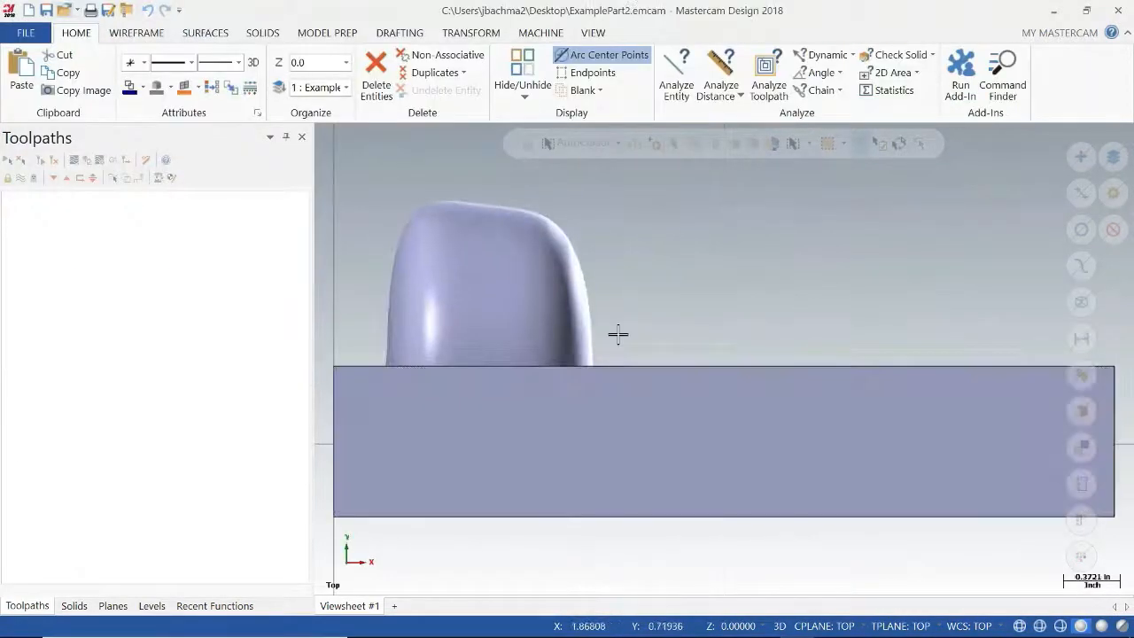
scroll(617, 334, "up", 2)
scroll(618, 334, "down", 4)
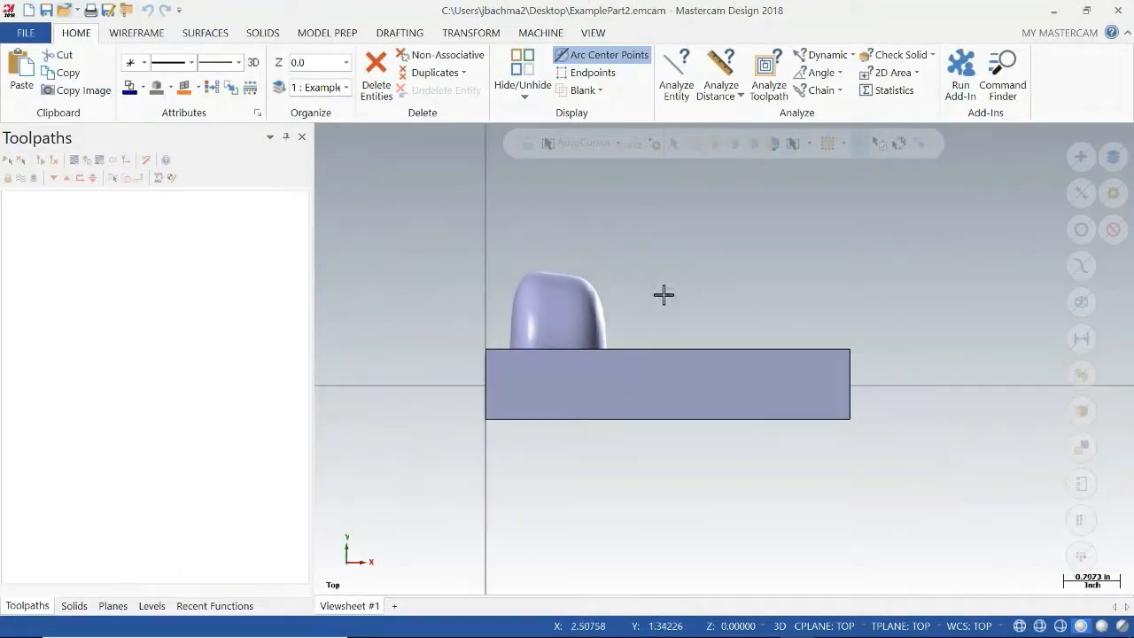
middle_click_drag(663, 293, 616, 299)
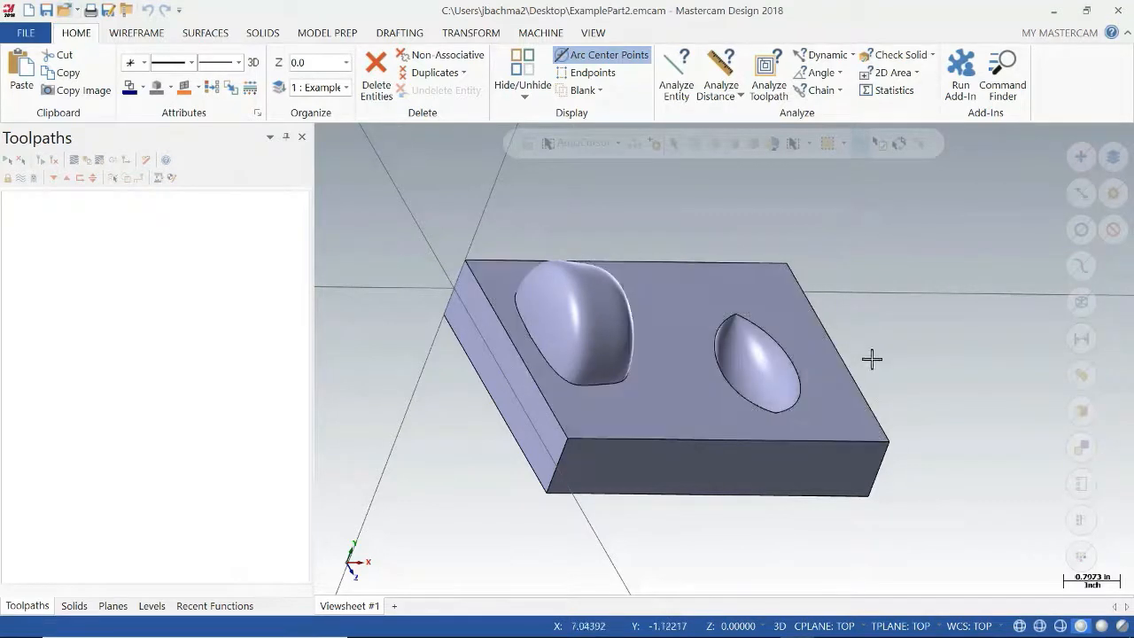
middle_click_drag(895, 367, 896, 402)
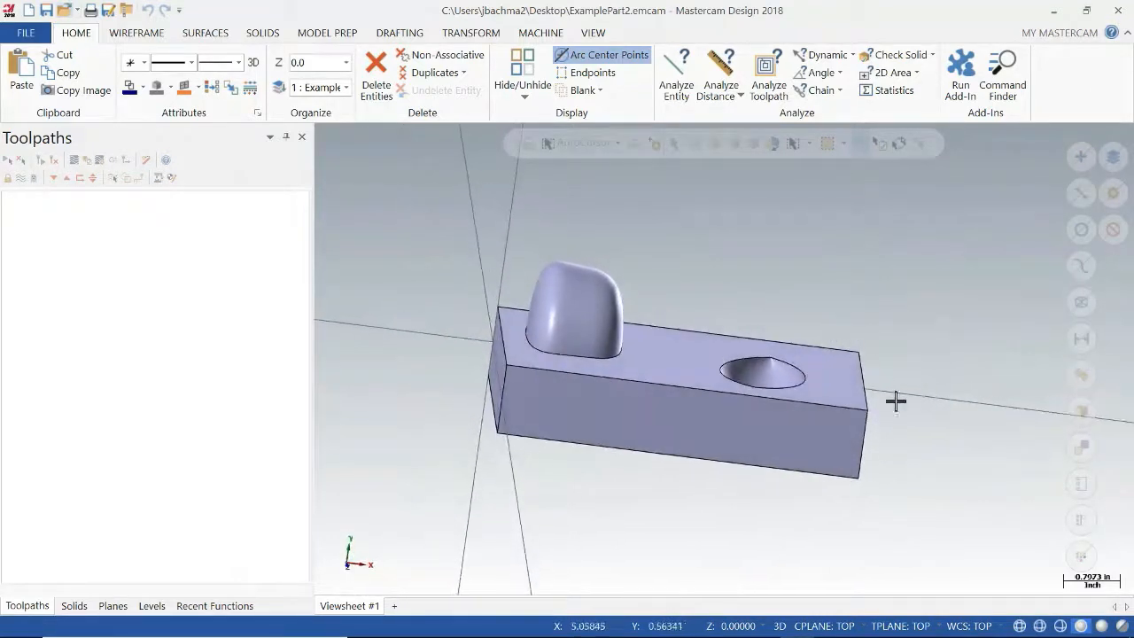
middle_click_drag(679, 473, 714, 392)
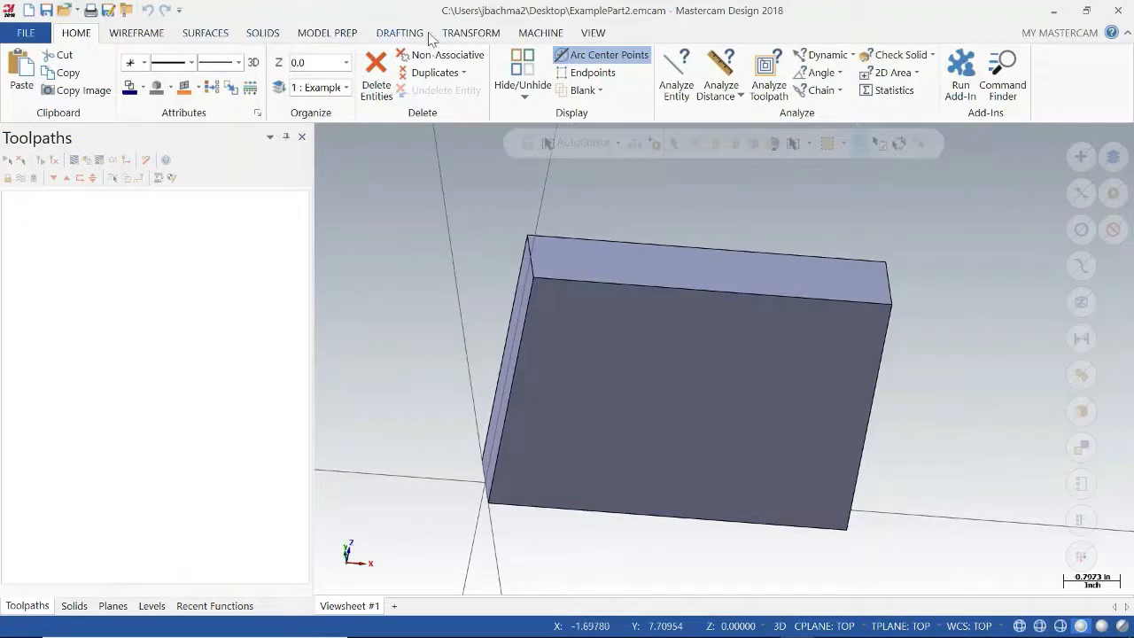
Step: Translate the solid body from the Top plane to the Front plane, moving it as a single instance
left_click(467, 34)
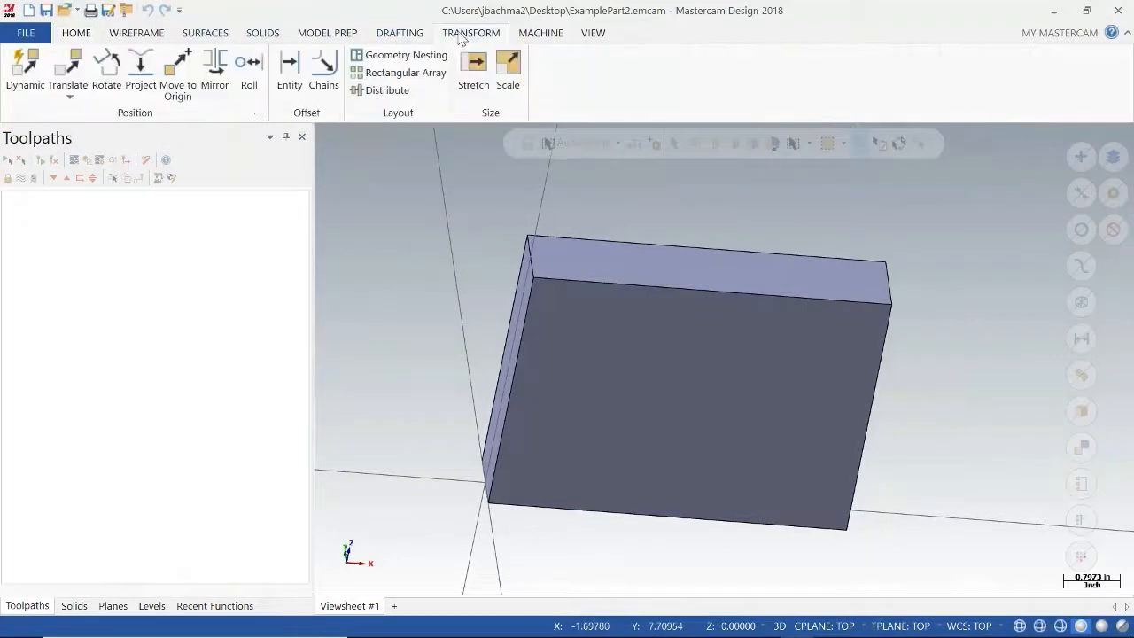
left_click(69, 94)
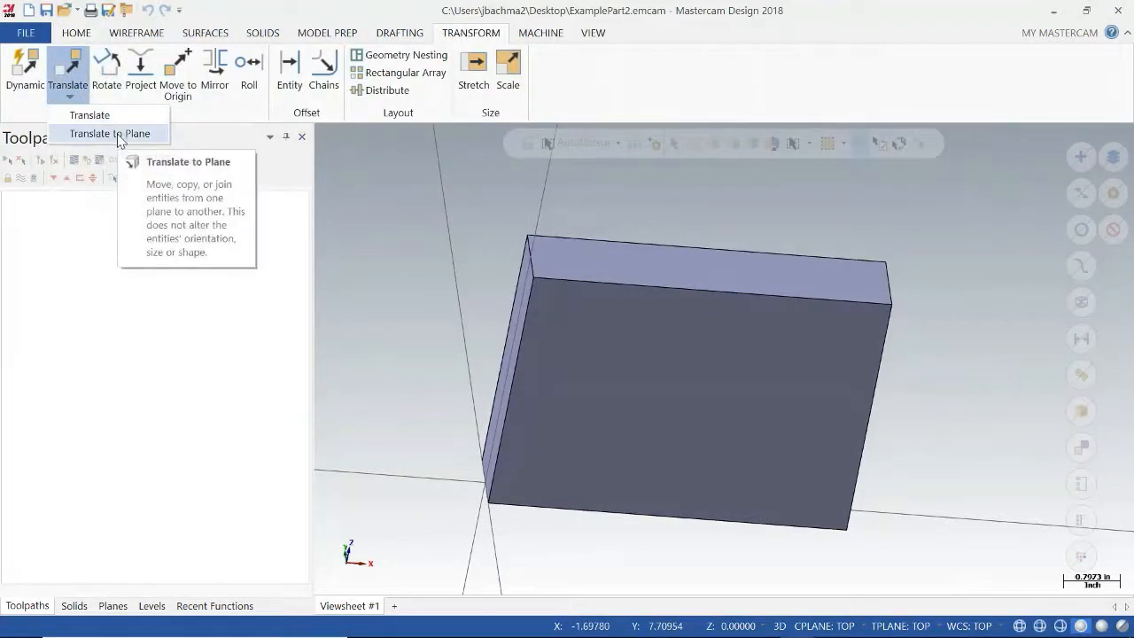
left_click(117, 134)
left_click(572, 319)
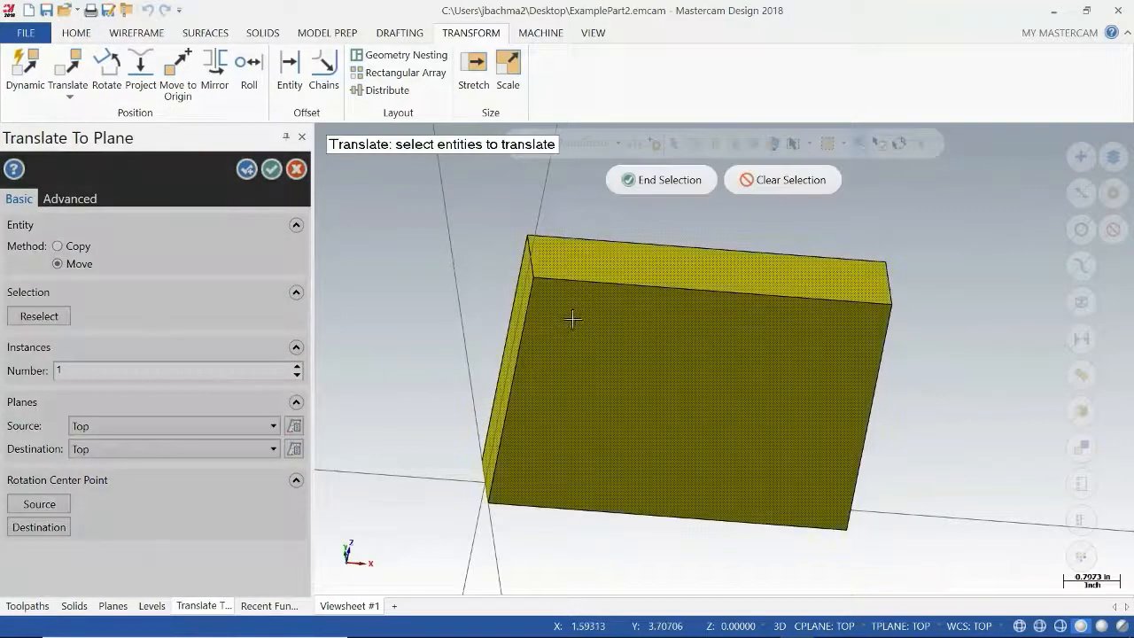
left_click(641, 179)
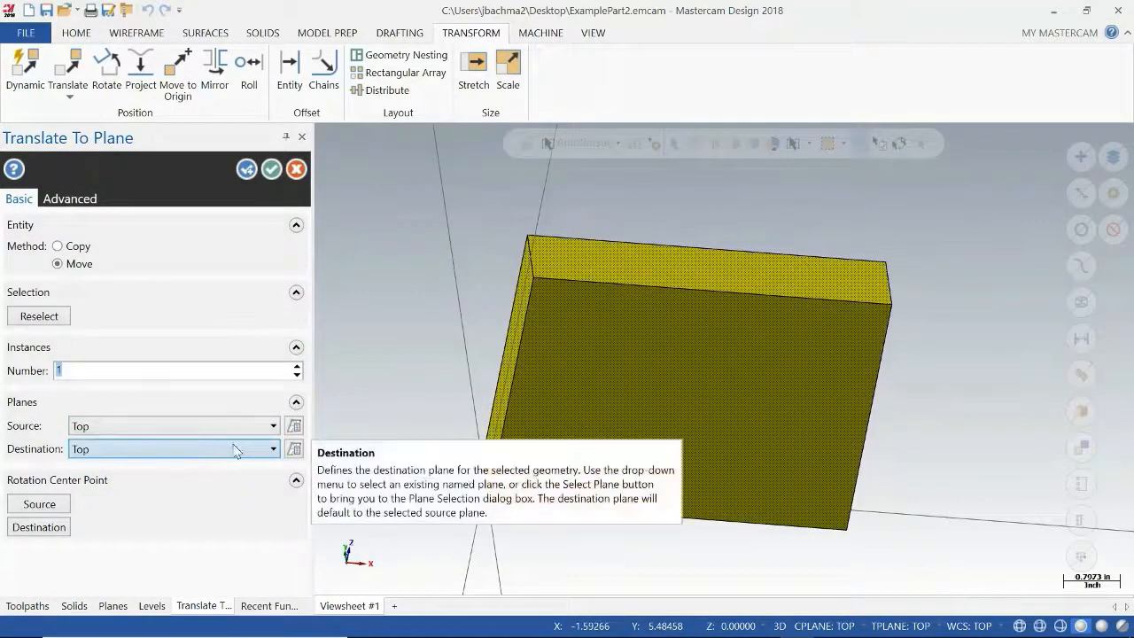
left_click(180, 451)
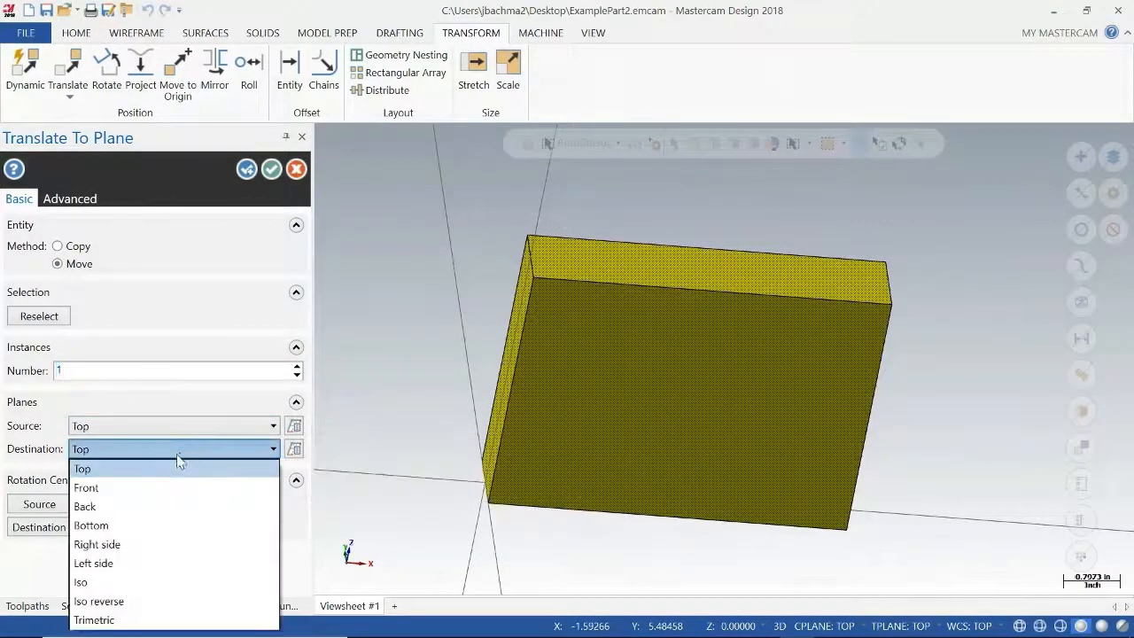
left_click(162, 488)
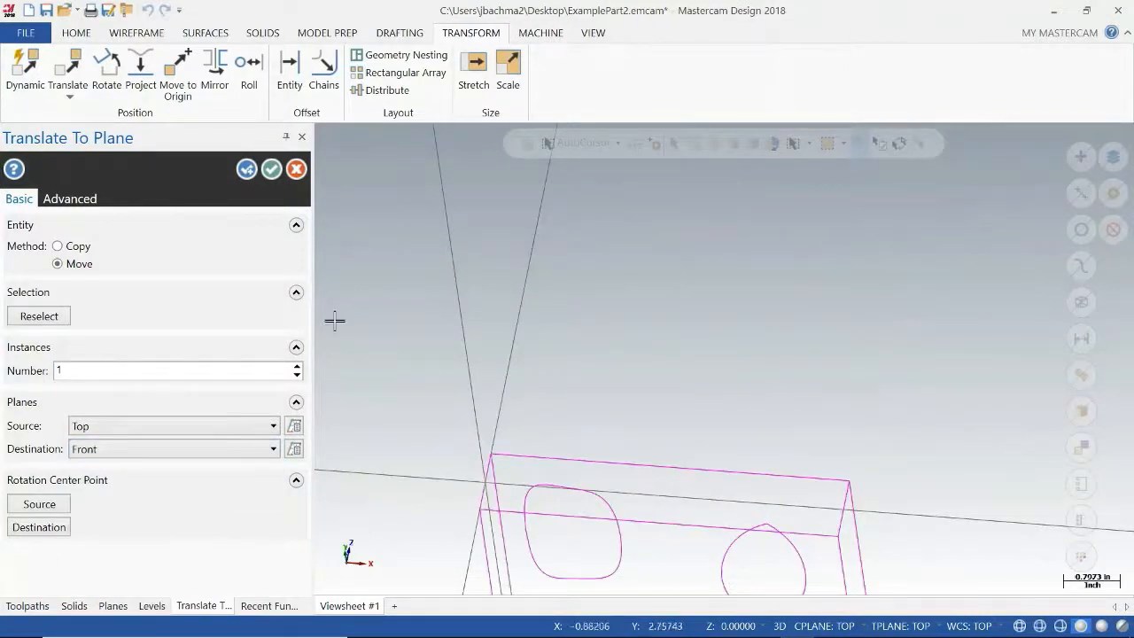
scroll(616, 454, "down", 5)
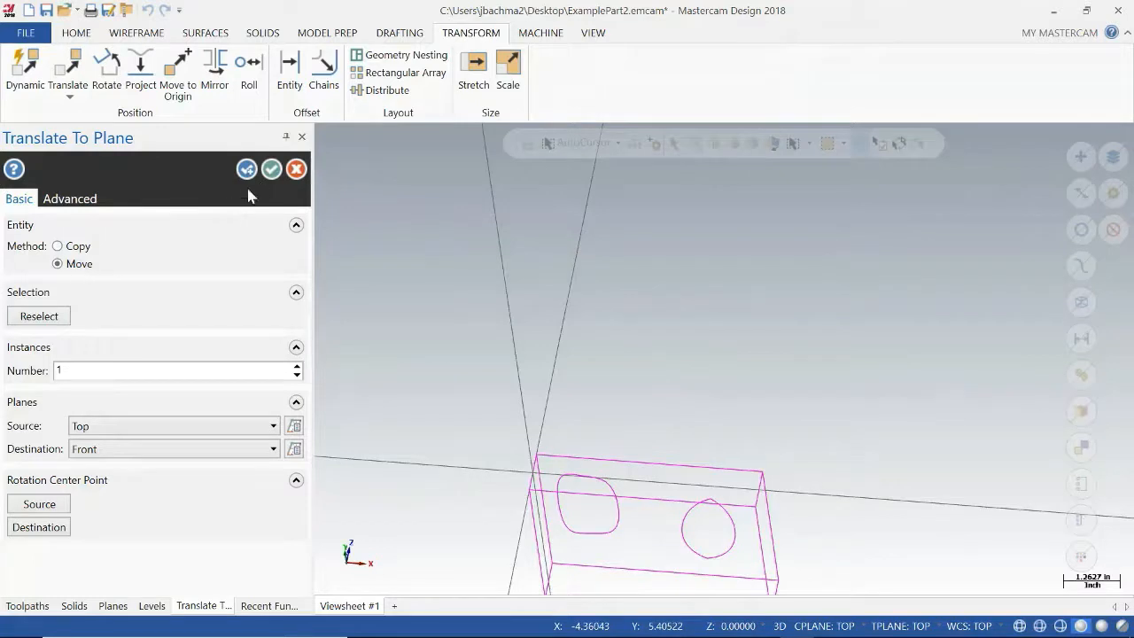
left_click(271, 169)
Step: Move the part to the origin using the front-left corner of the block's upper face as reference
mouse_move(678, 469)
middle_mouse_down()
mouse_move(714, 431)
mouse_move(705, 461)
middle_mouse_up()
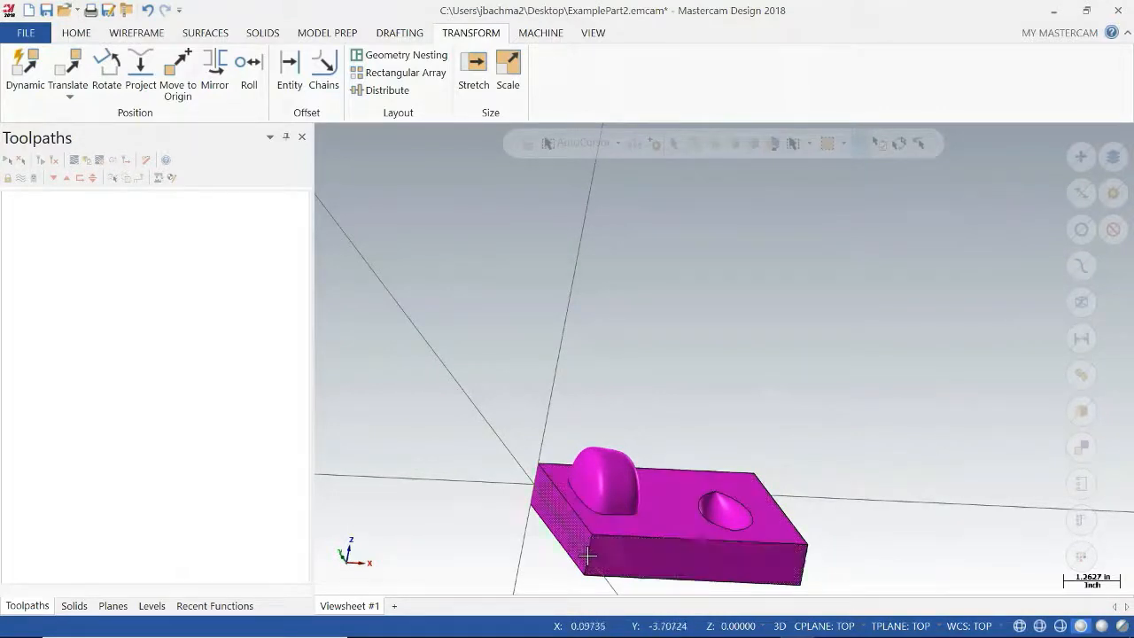
middle_click_drag(676, 444, 673, 442)
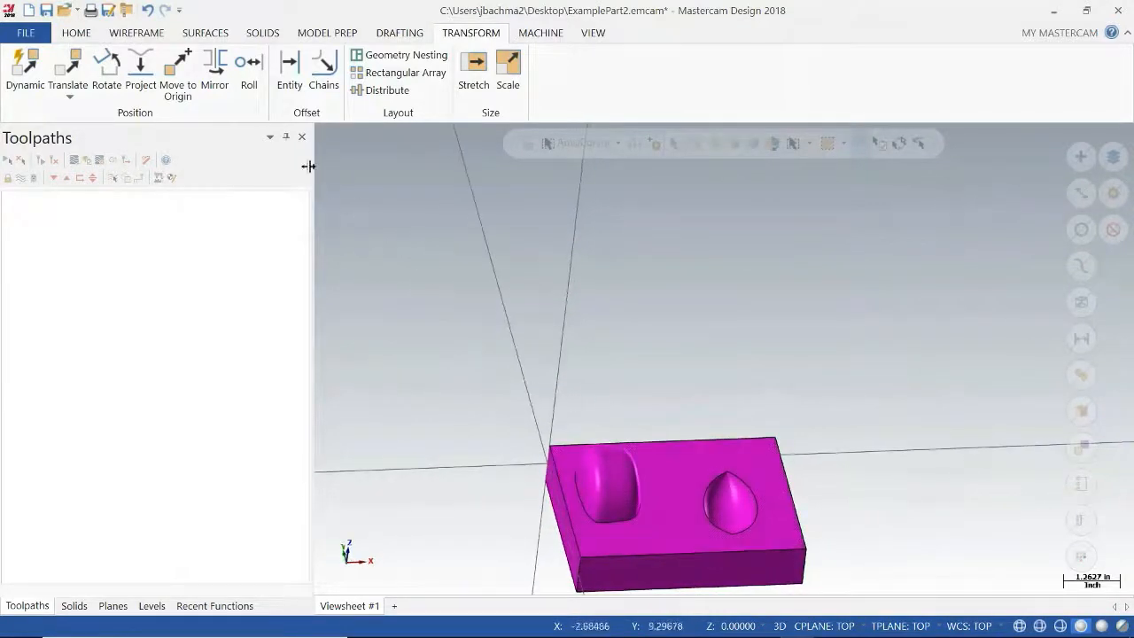
left_click(180, 61)
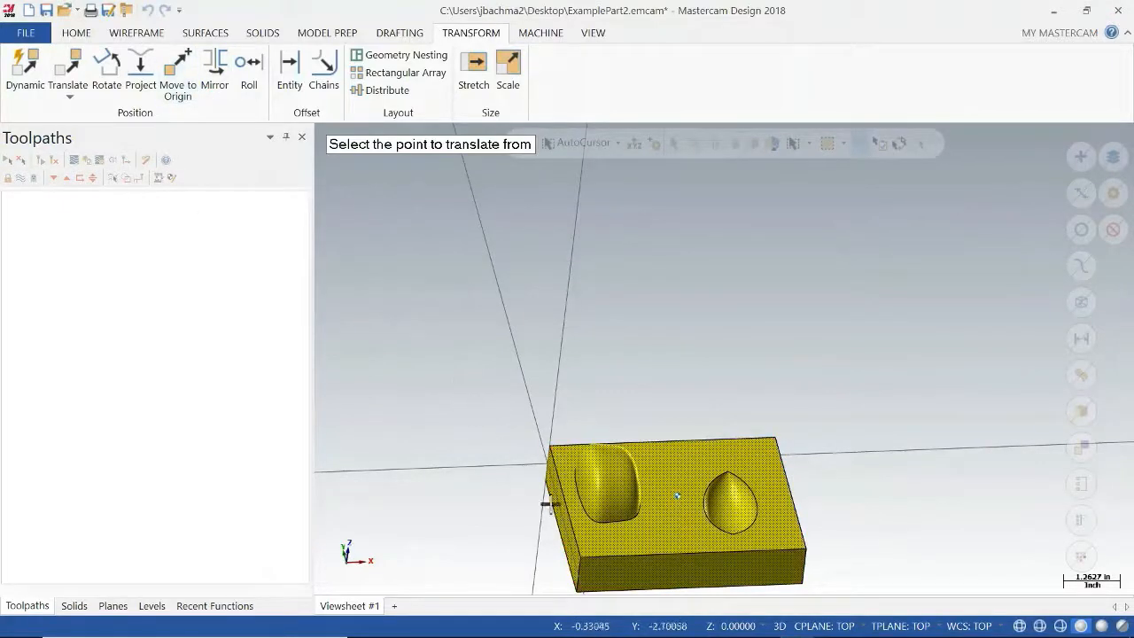
left_click(581, 554)
middle_click_drag(638, 519, 618, 484)
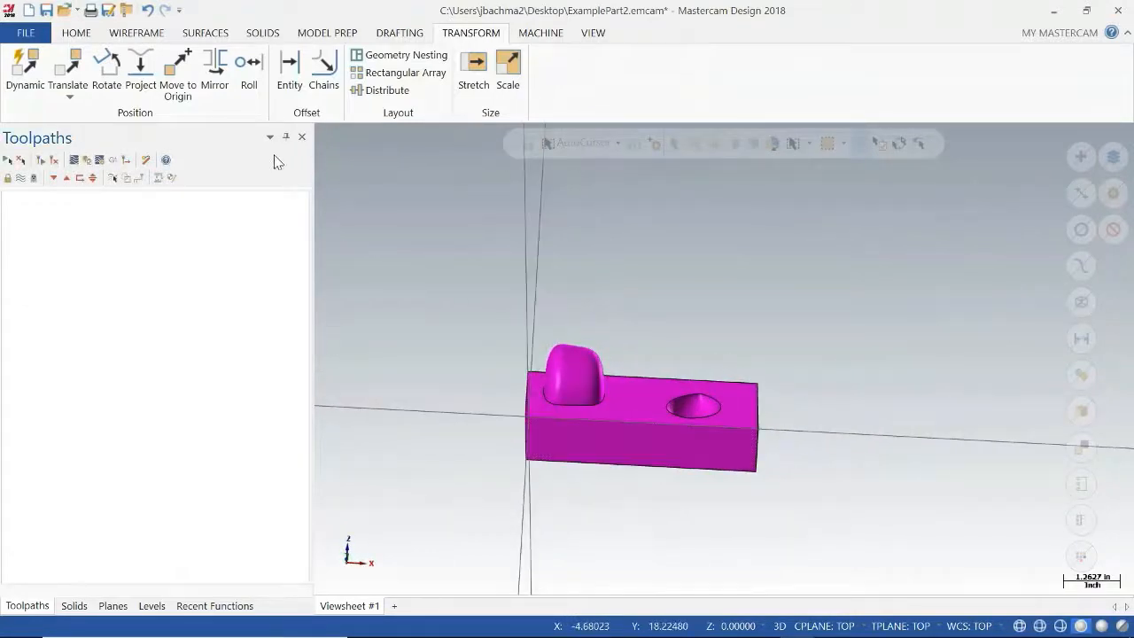
Step: Translate the solid body by -1.125 in Z so the bump's top sits near the origin level
left_click(69, 67)
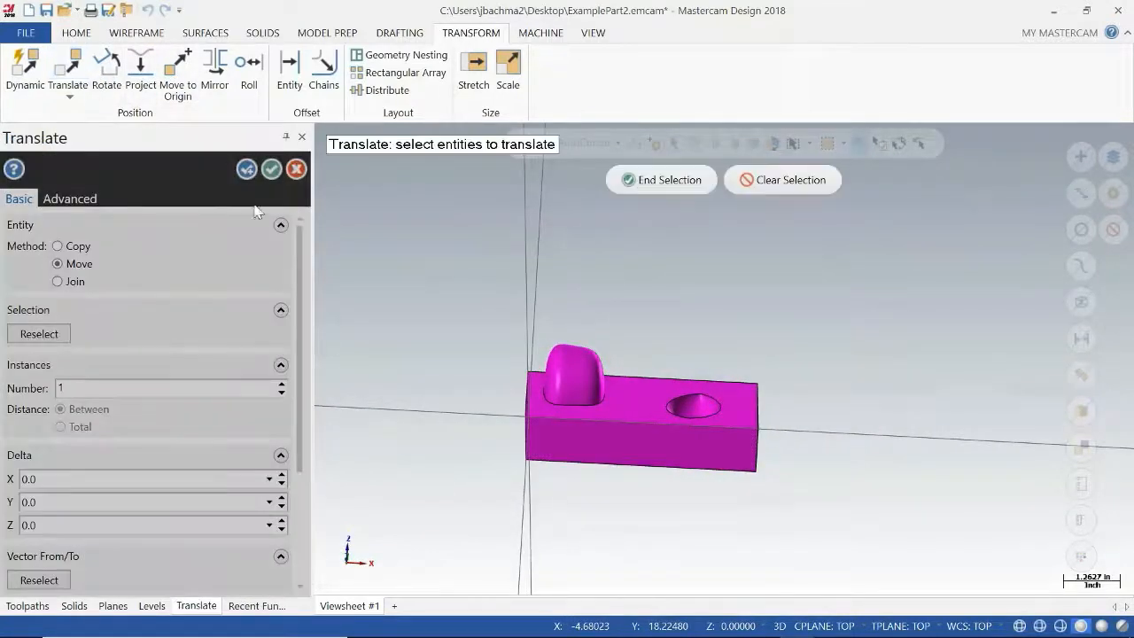
left_click(621, 375)
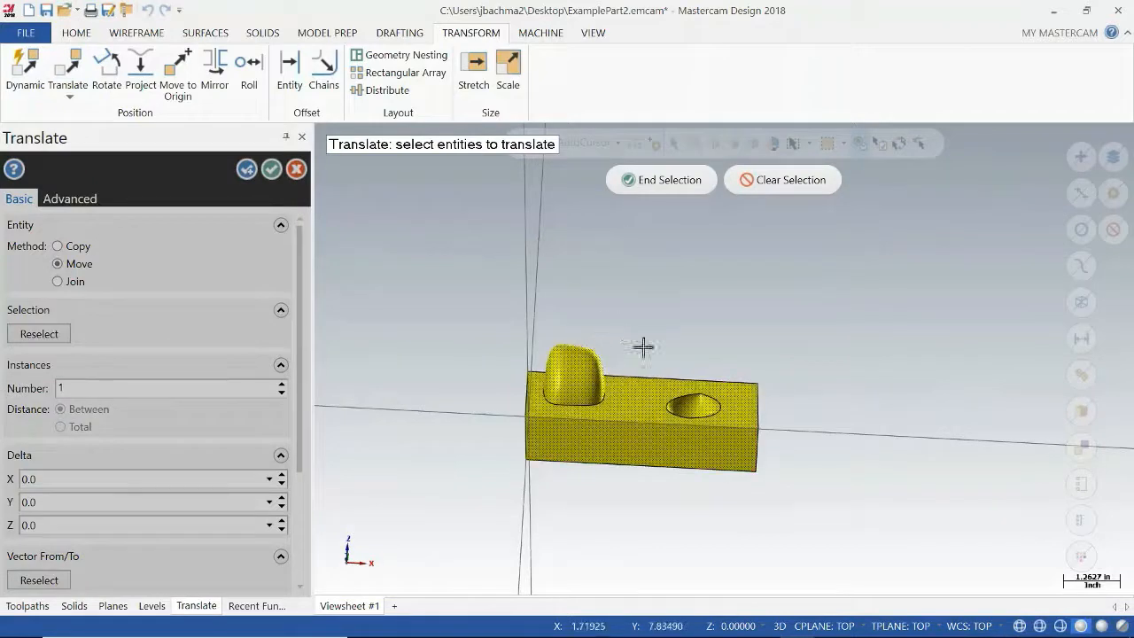
middle_click_drag(643, 346, 673, 380)
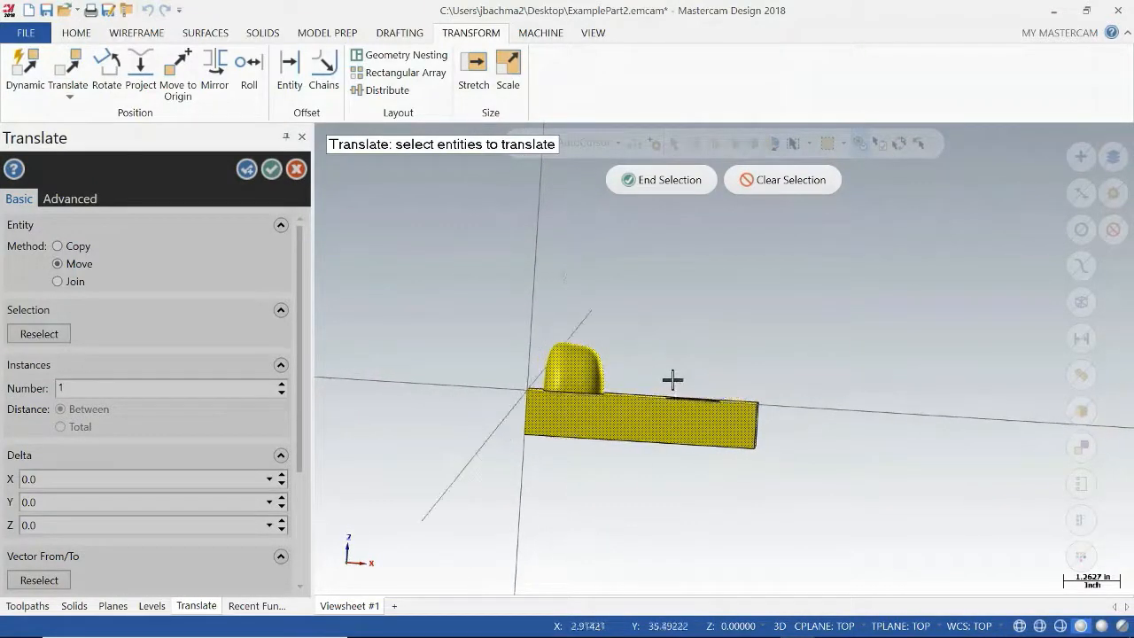
left_click(661, 180)
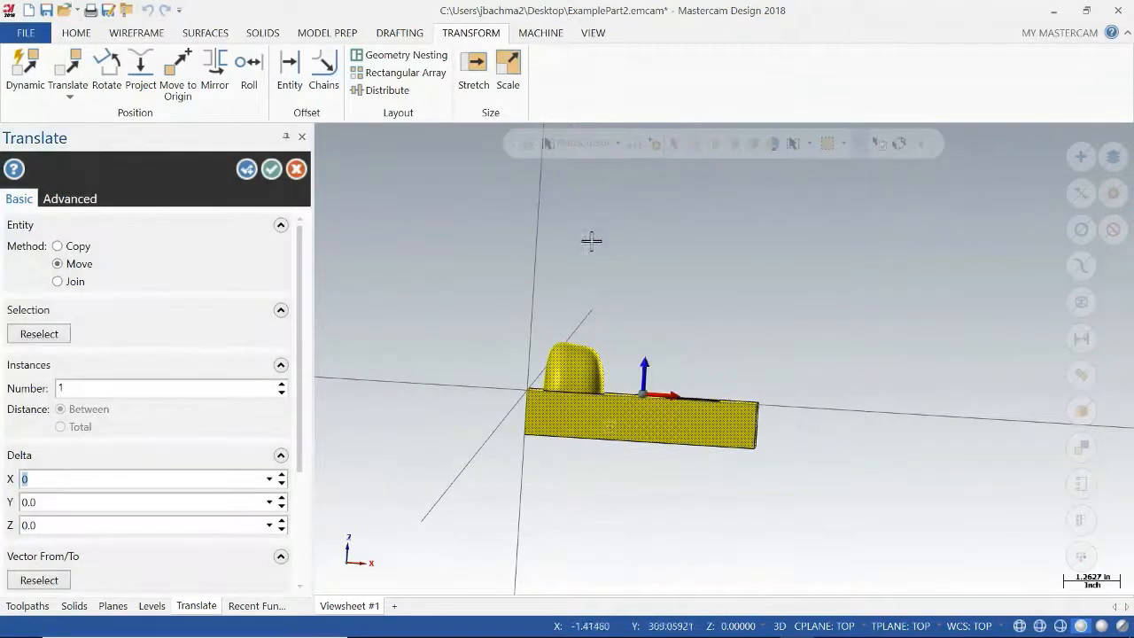
left_click_drag(641, 405, 634, 446)
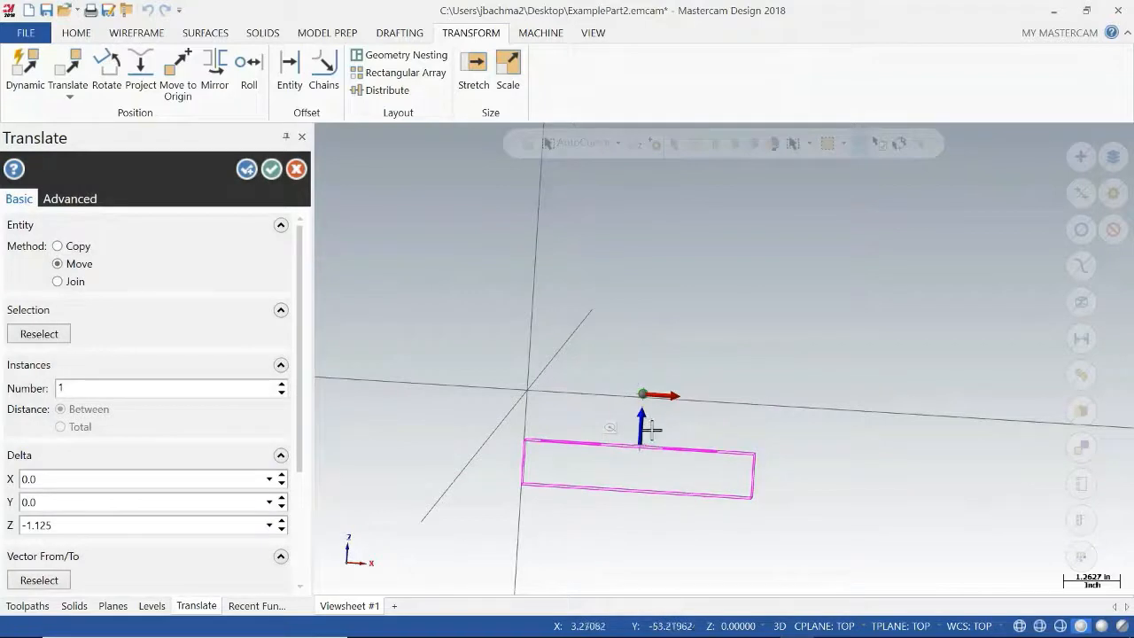
left_click(254, 175)
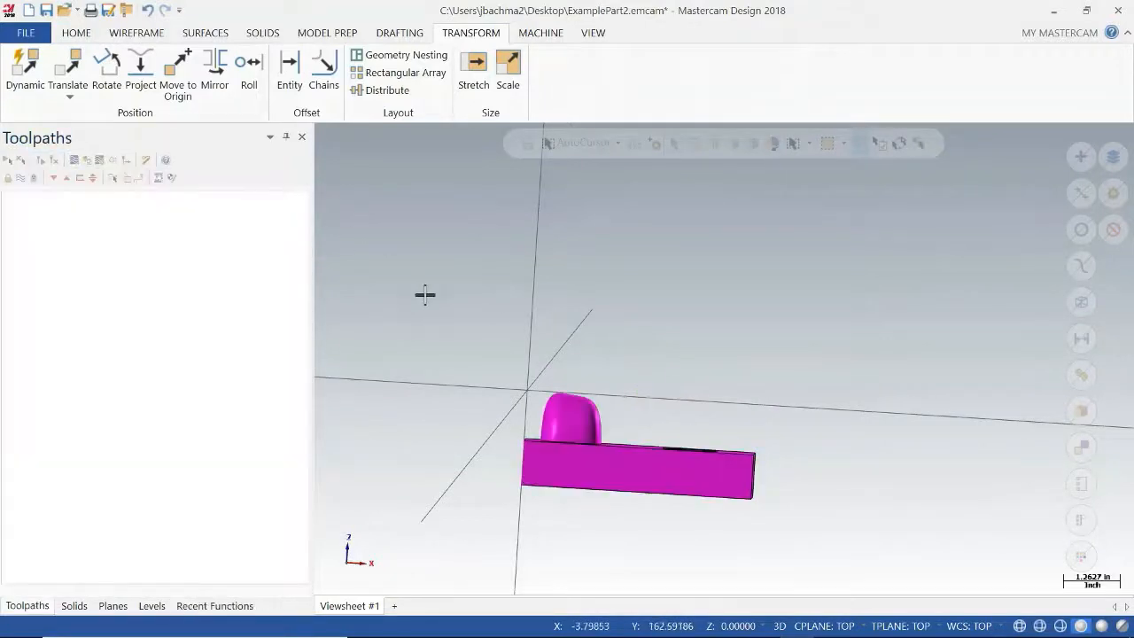
Step: Analyze the solid body's entity properties and close them without changes
middle_click_drag(591, 347, 621, 381)
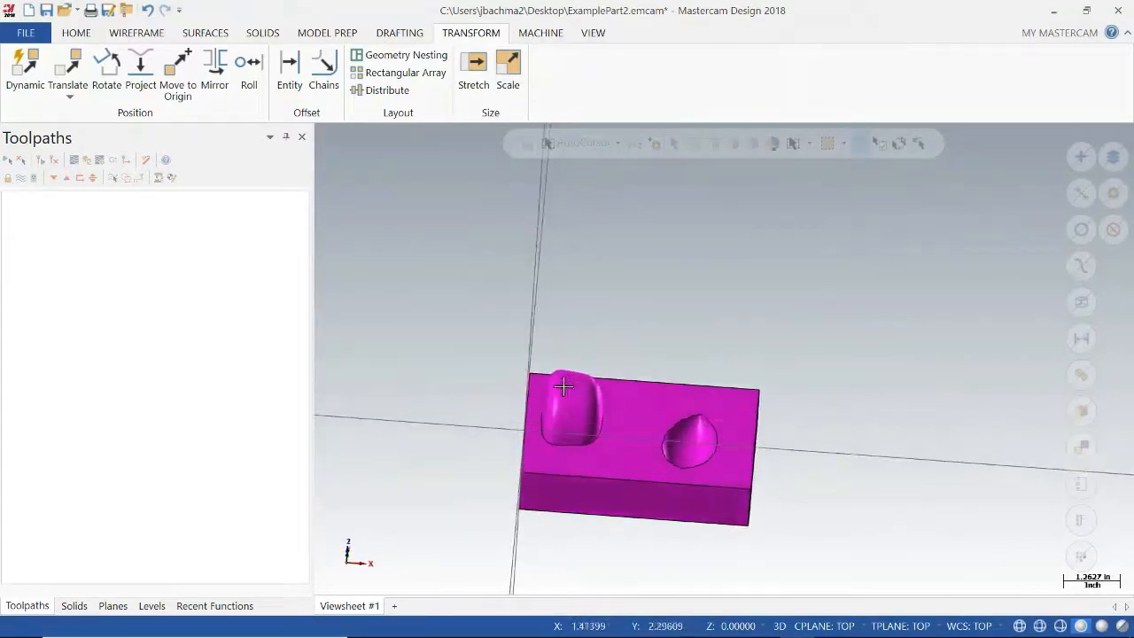
left_click(76, 32)
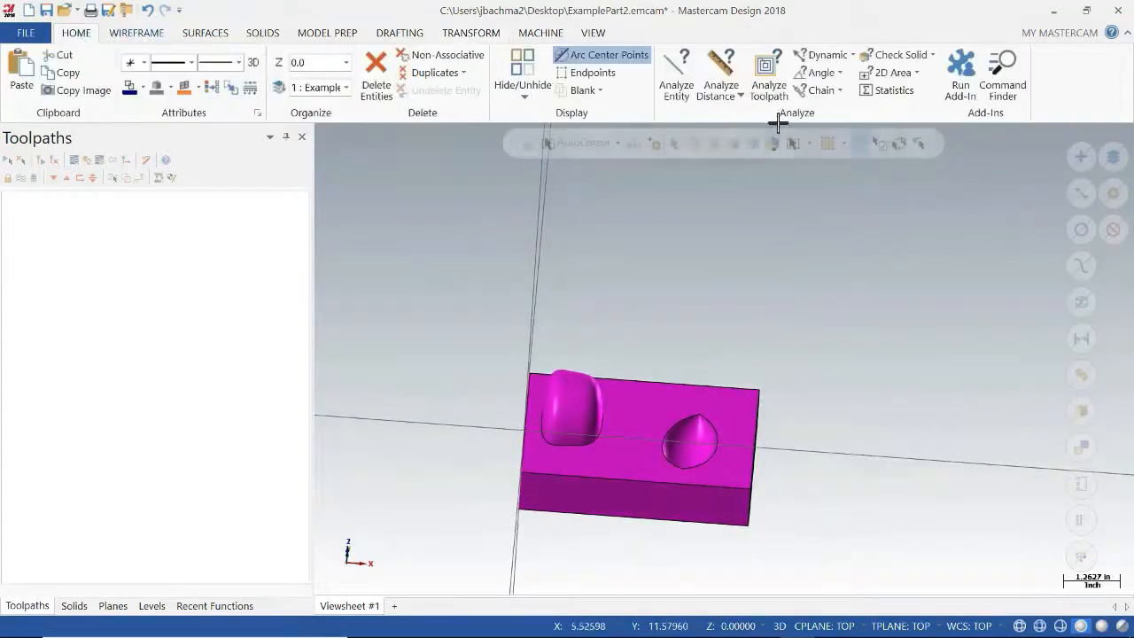
left_click(677, 80)
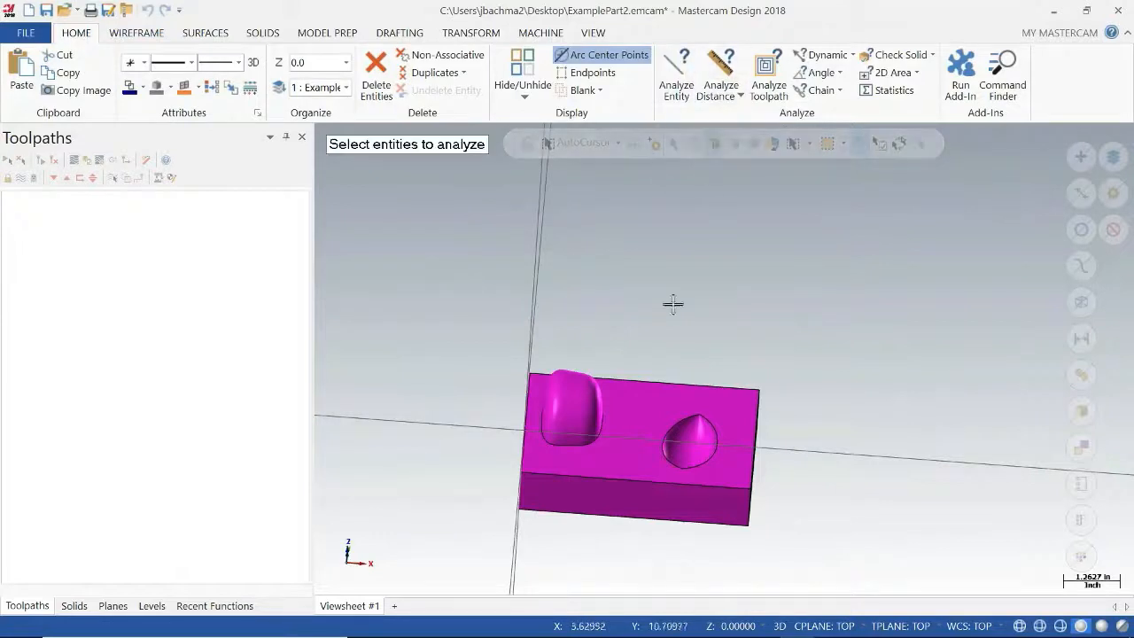
left_click(576, 381)
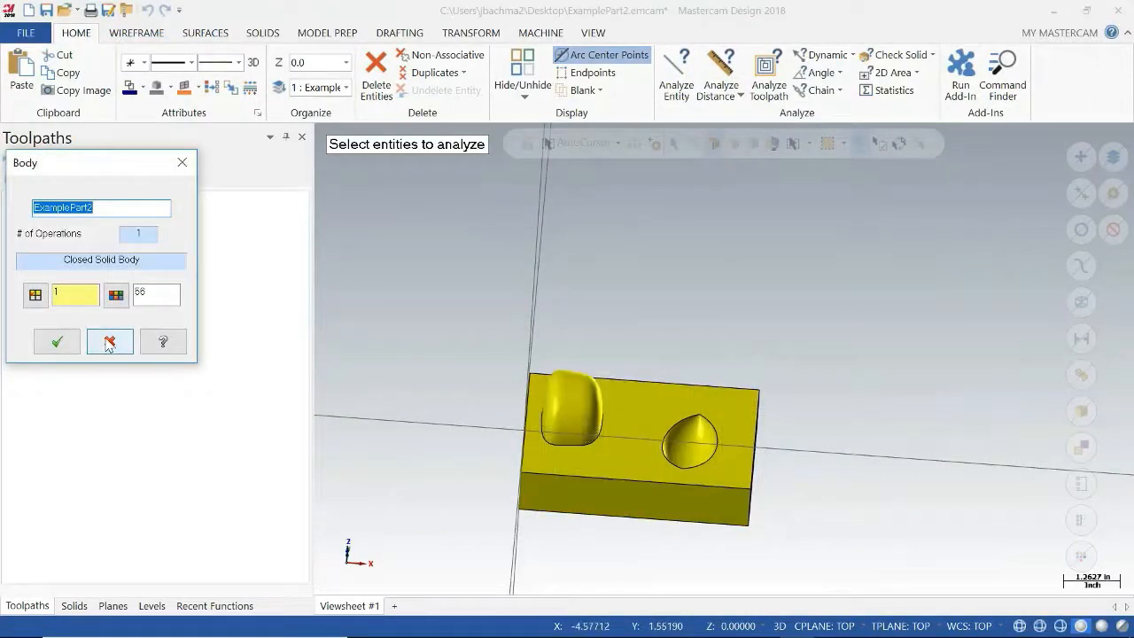
left_click(111, 343)
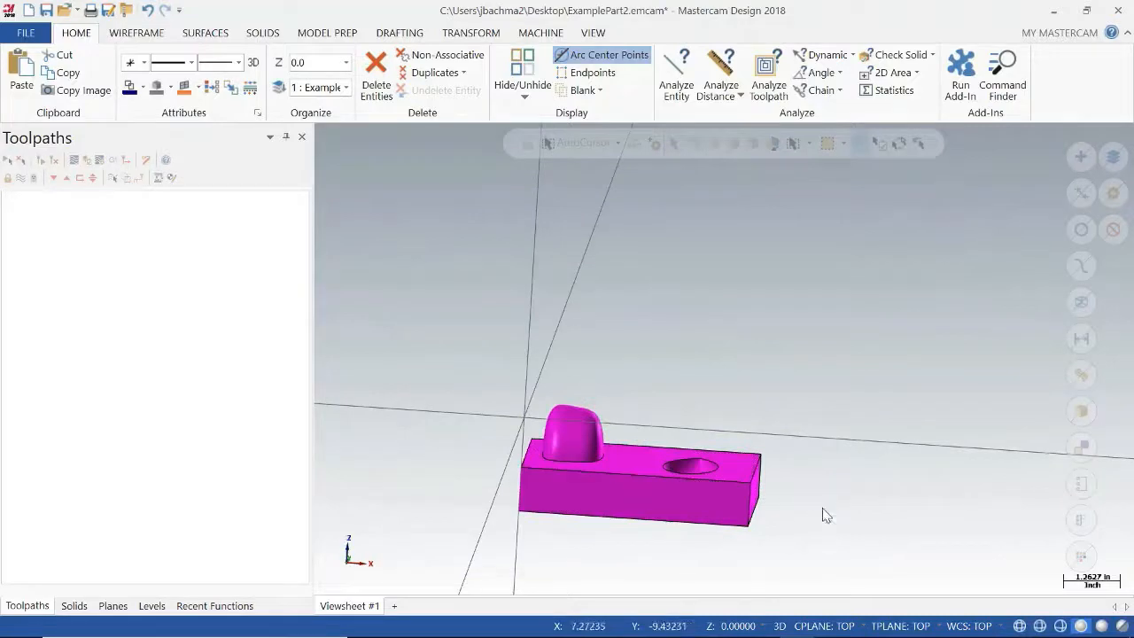
Step: Check the part's position against the origin in the Front and Top views, ending with the Top plane active
right_click(822, 514)
left_click(876, 389)
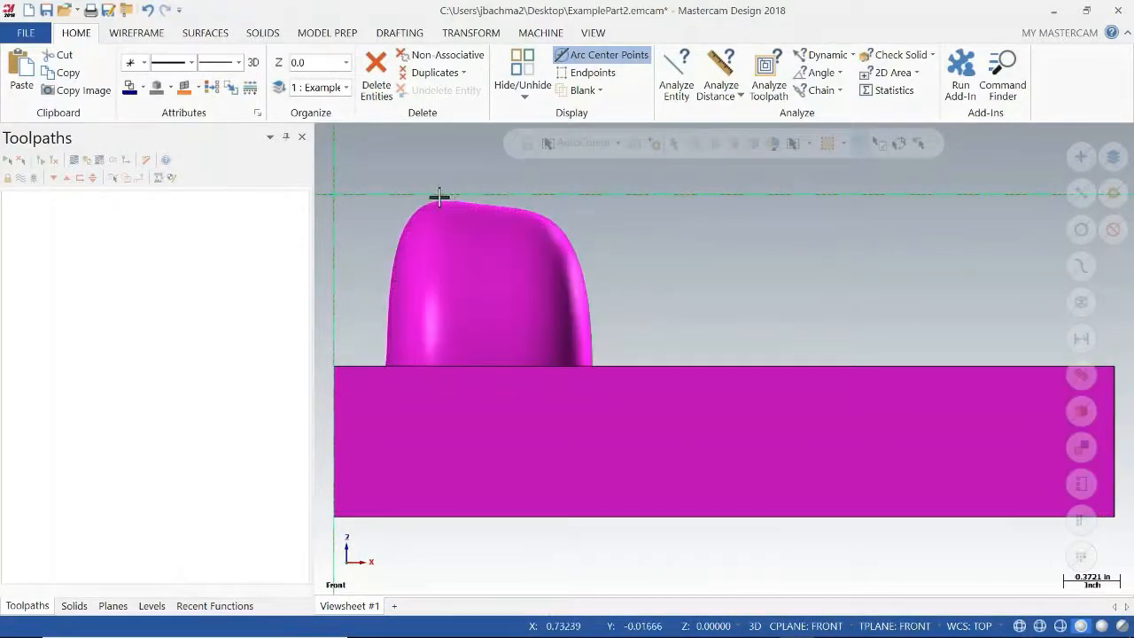
right_click(804, 333)
left_click(837, 413)
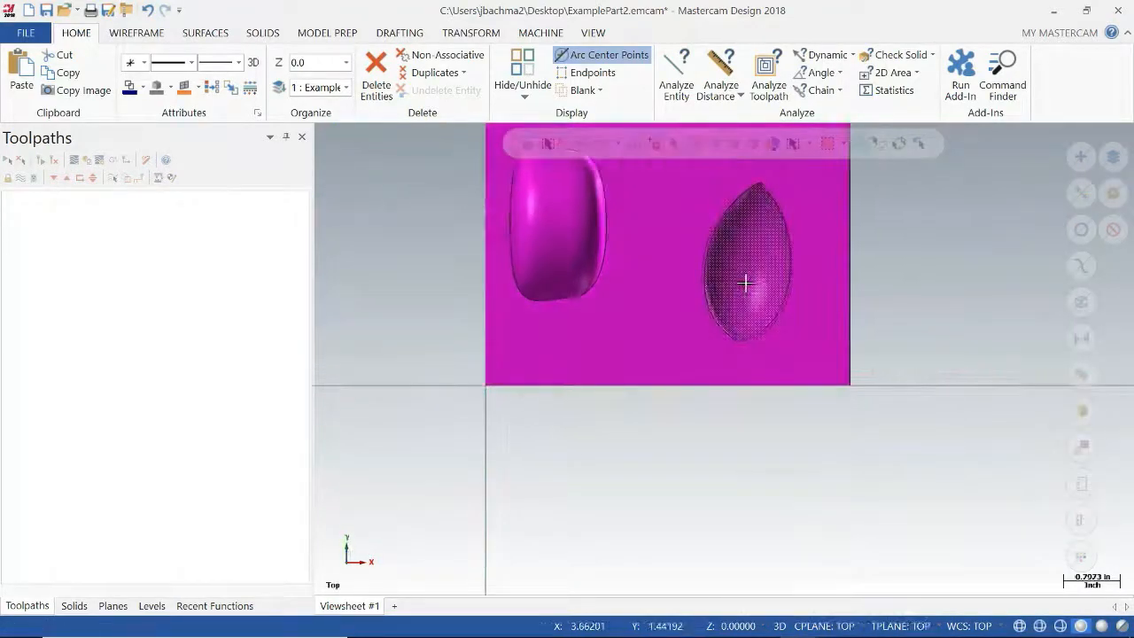
mouse_move(744, 283)
middle_mouse_down()
mouse_move(739, 408)
mouse_move(749, 355)
mouse_move(732, 304)
mouse_move(750, 287)
mouse_move(741, 306)
middle_mouse_up()
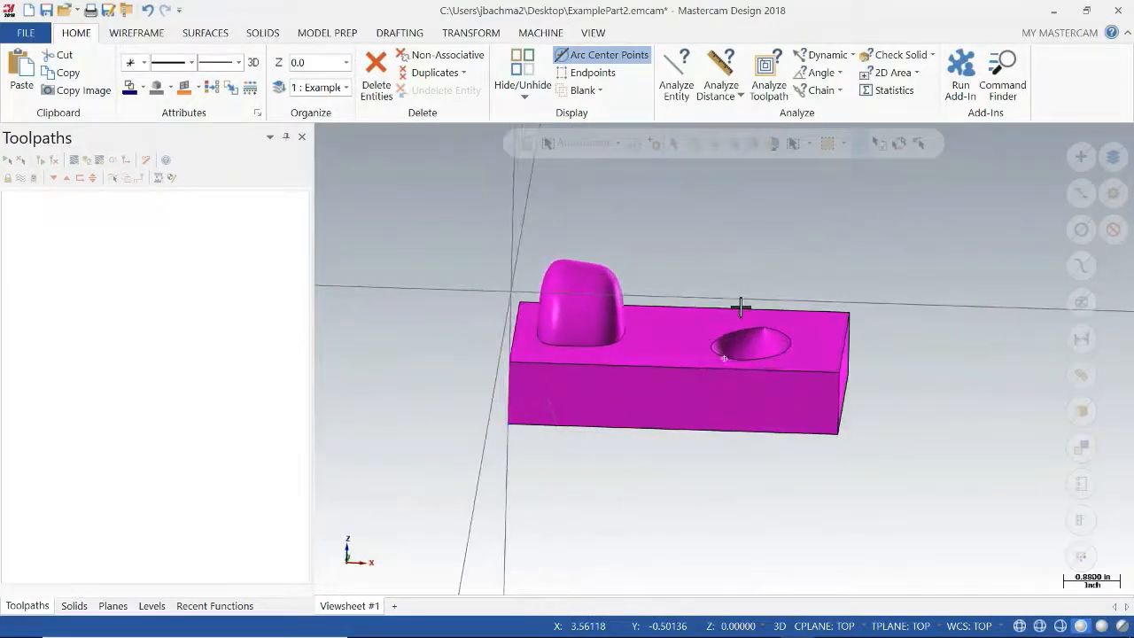
Step: Display the available mill machine definitions for the part
left_click(540, 33)
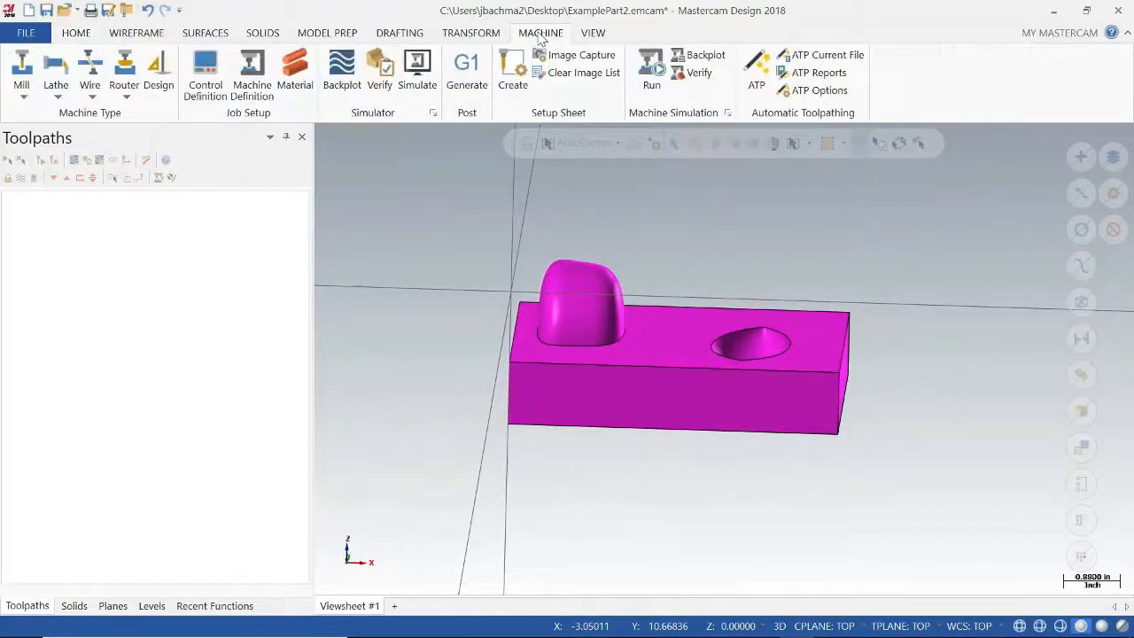
left_click(21, 89)
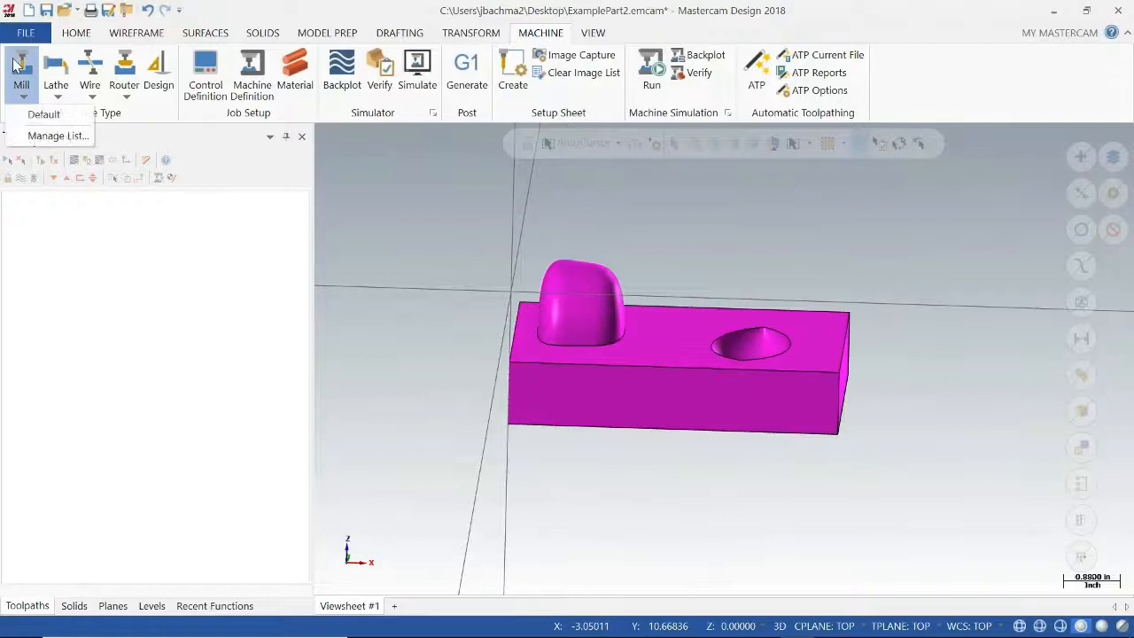
Step: Add a default mill machine group and review its file and tool settings
left_click(43, 113)
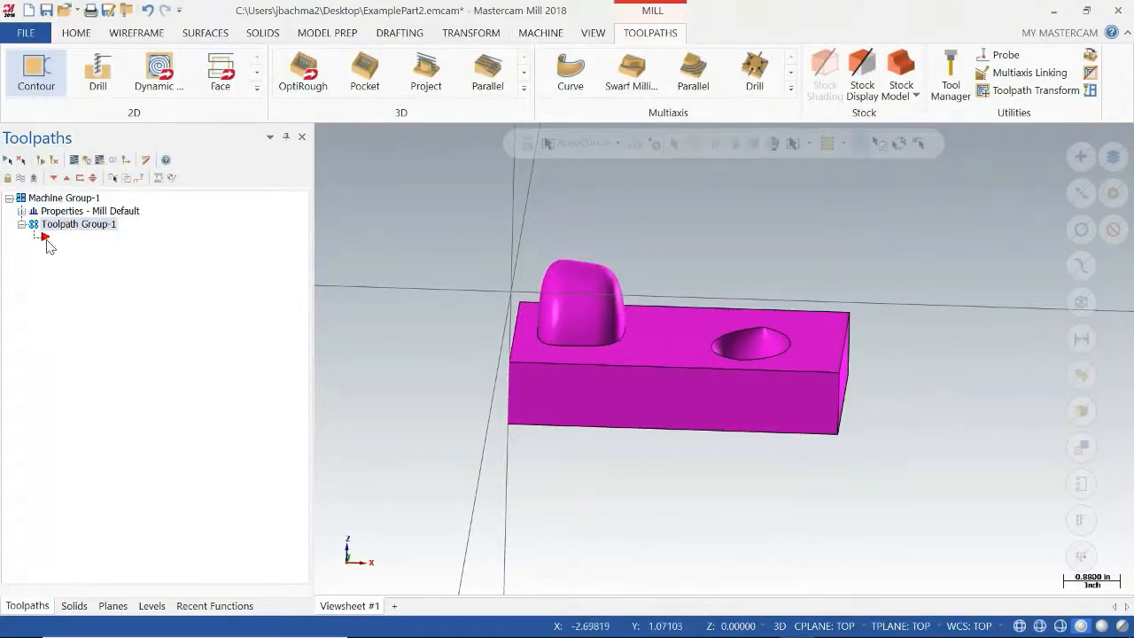
left_click(21, 212)
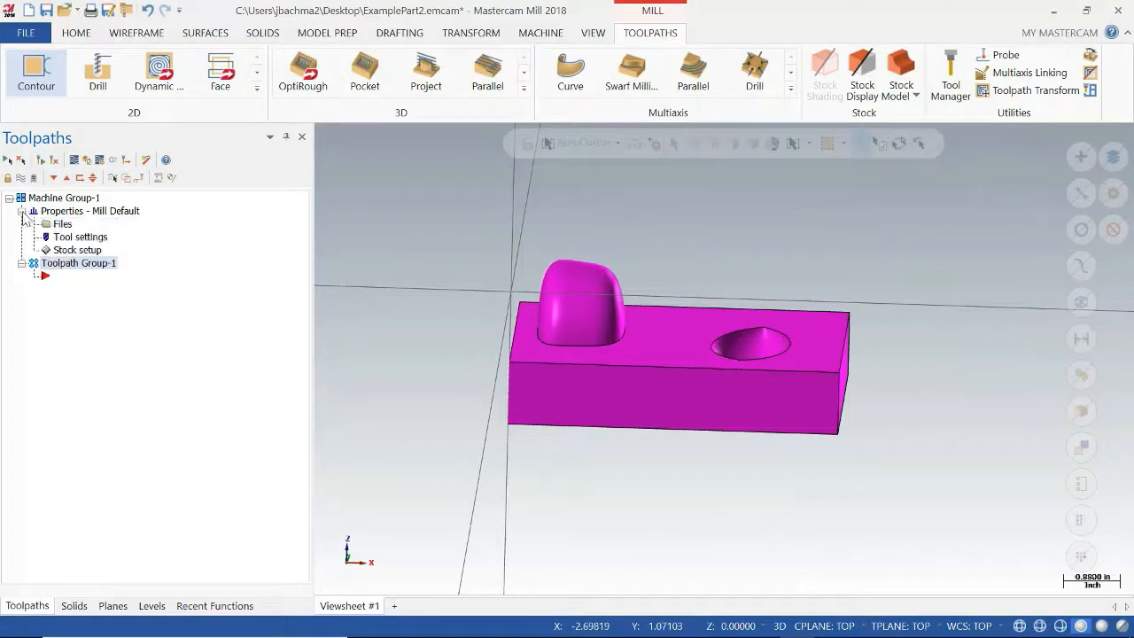
left_click(49, 227)
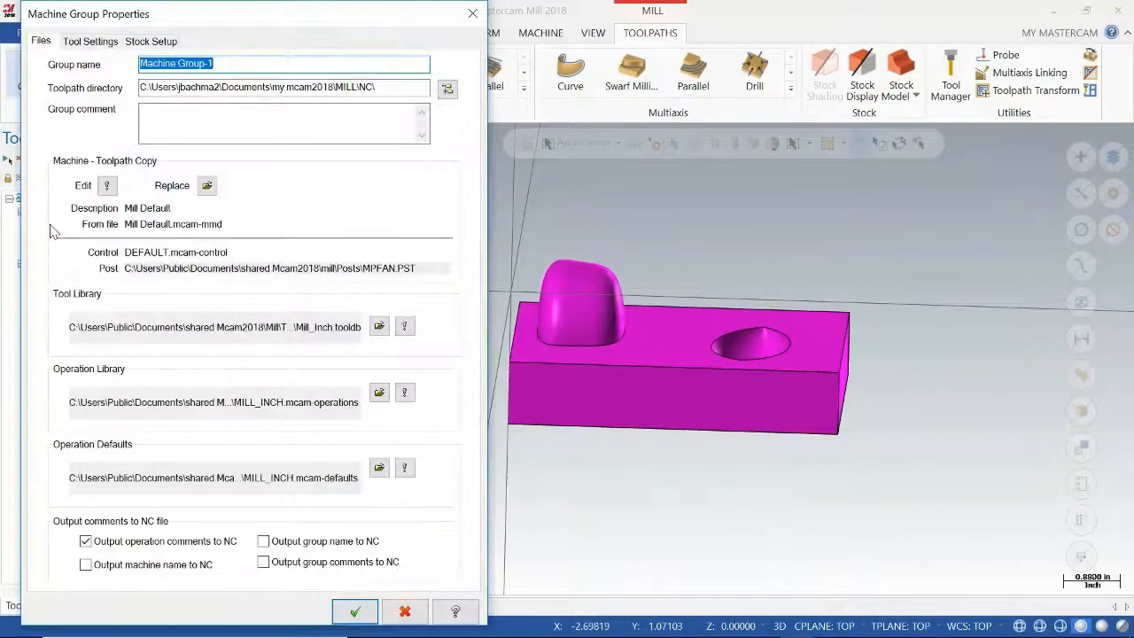
left_click(89, 41)
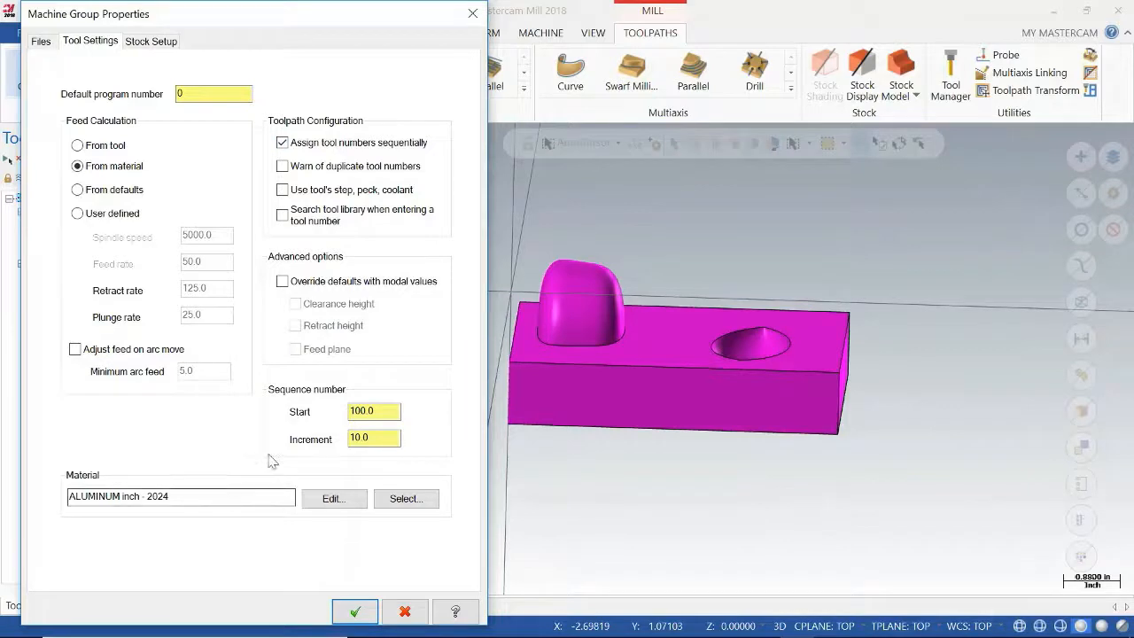
left_click(354, 612)
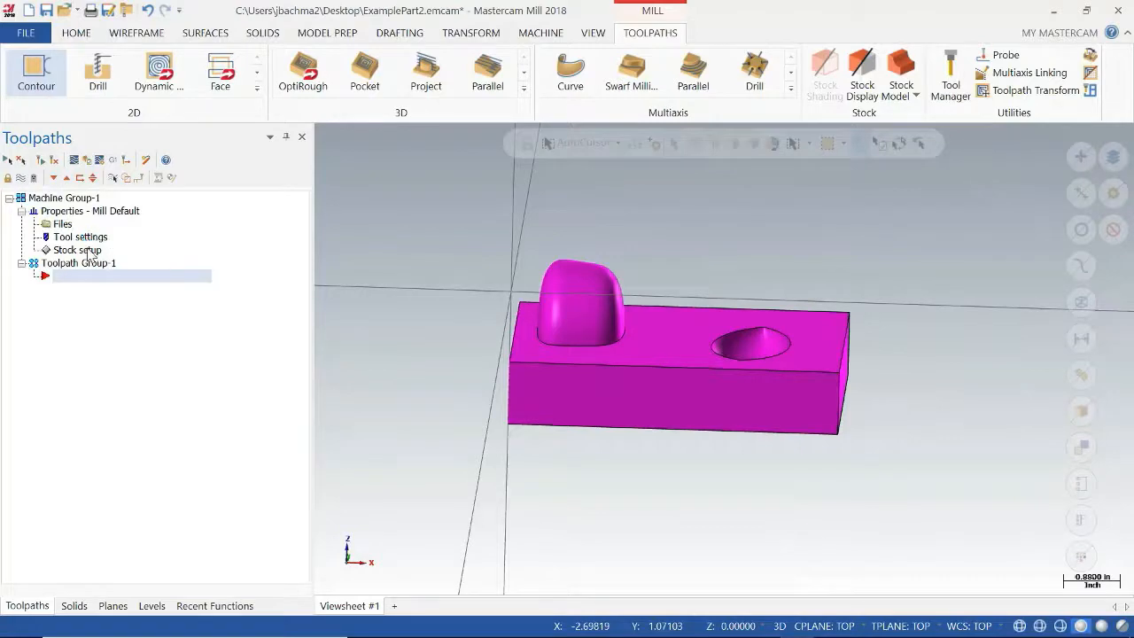
Step: Set up rectangular stock around all solids with its origin on a corner at 0, 0, 0 and a Z height of 2.1
left_click(88, 252)
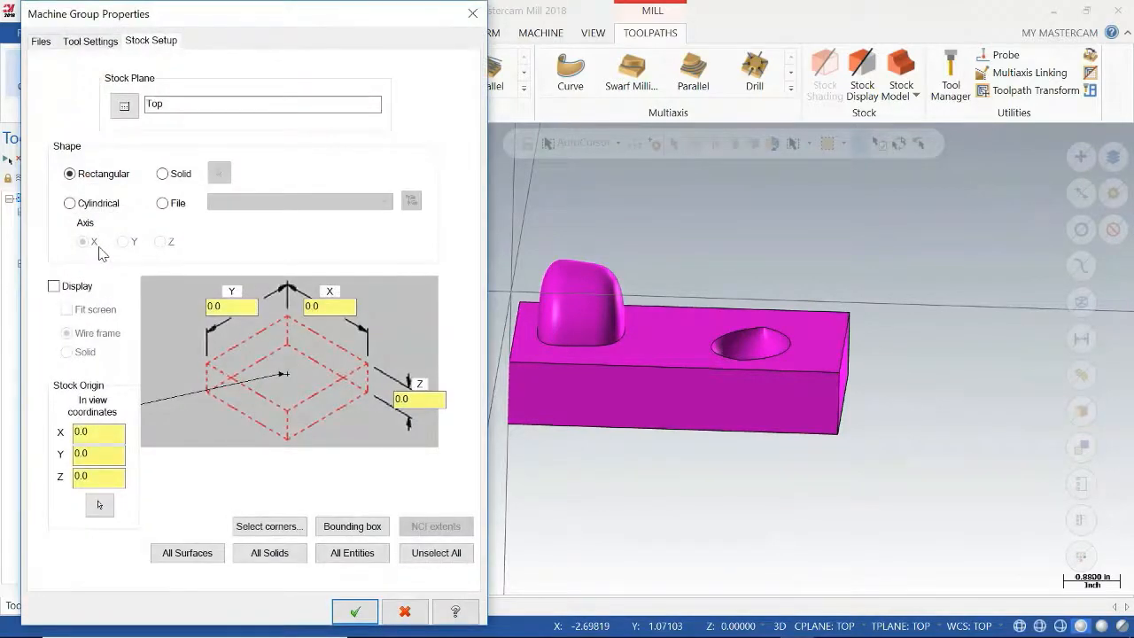
left_click(271, 555)
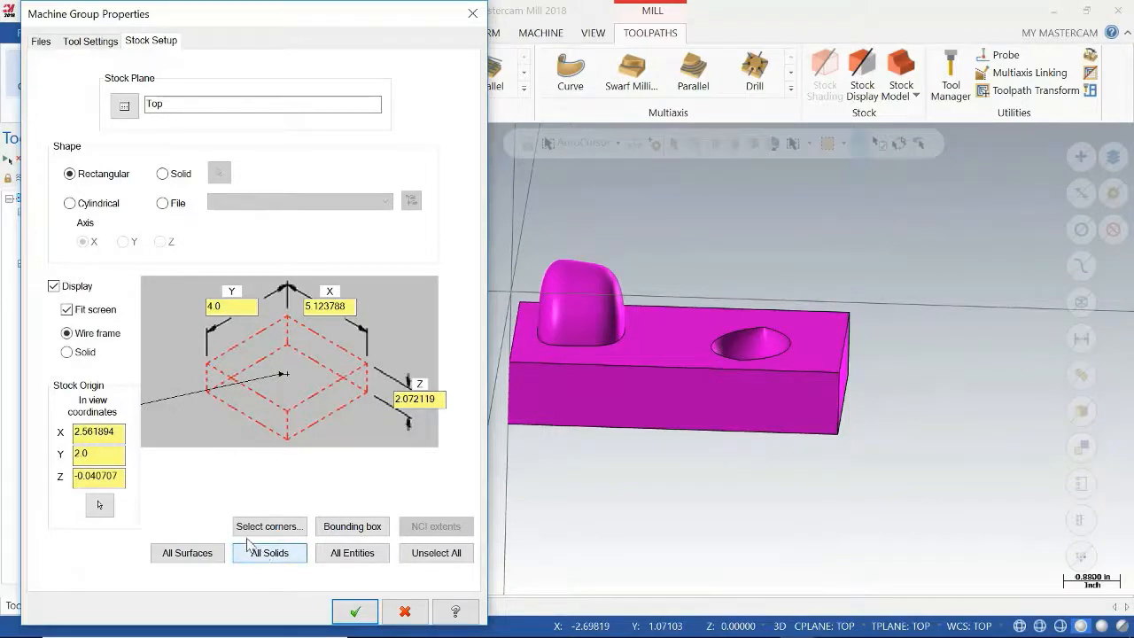
left_click(209, 369)
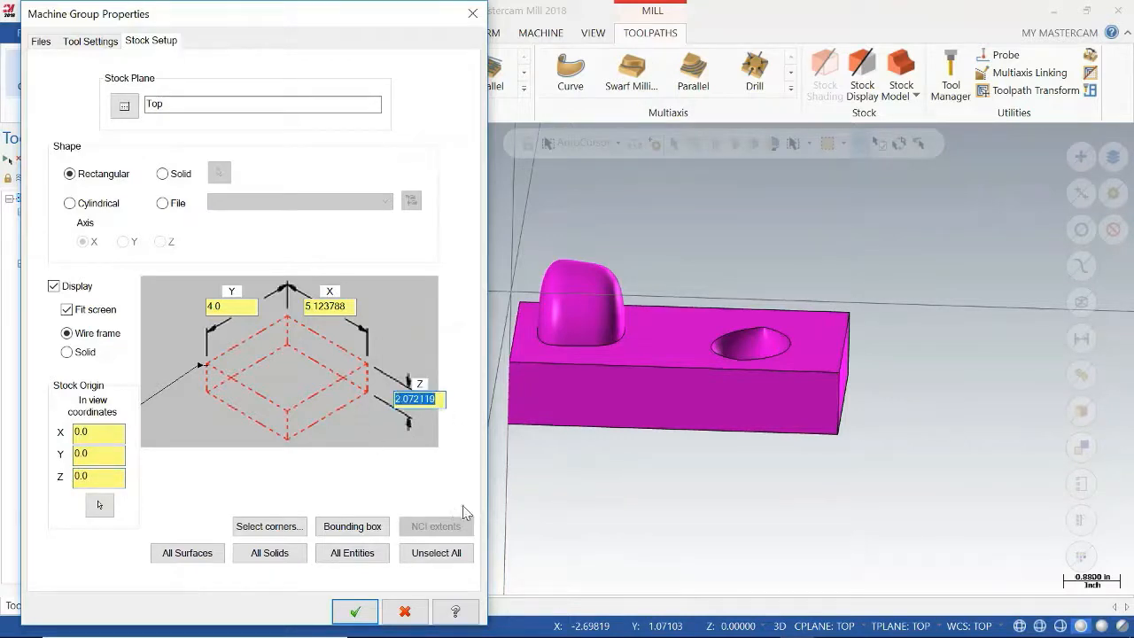
type("2.1")
left_click(239, 306)
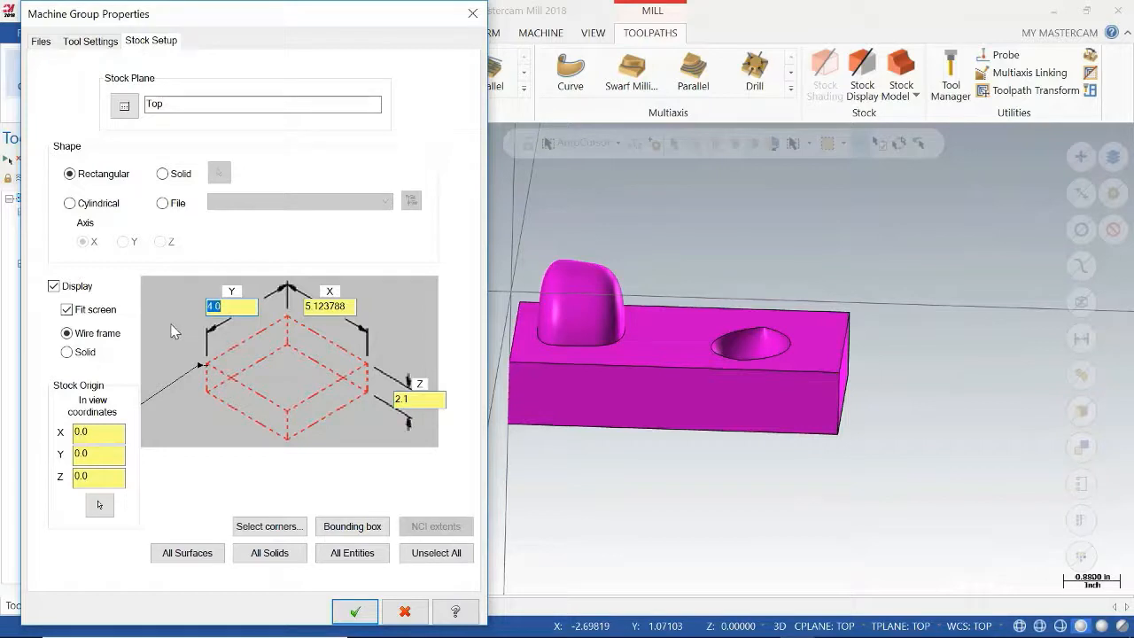
left_click(306, 306)
left_click(355, 611)
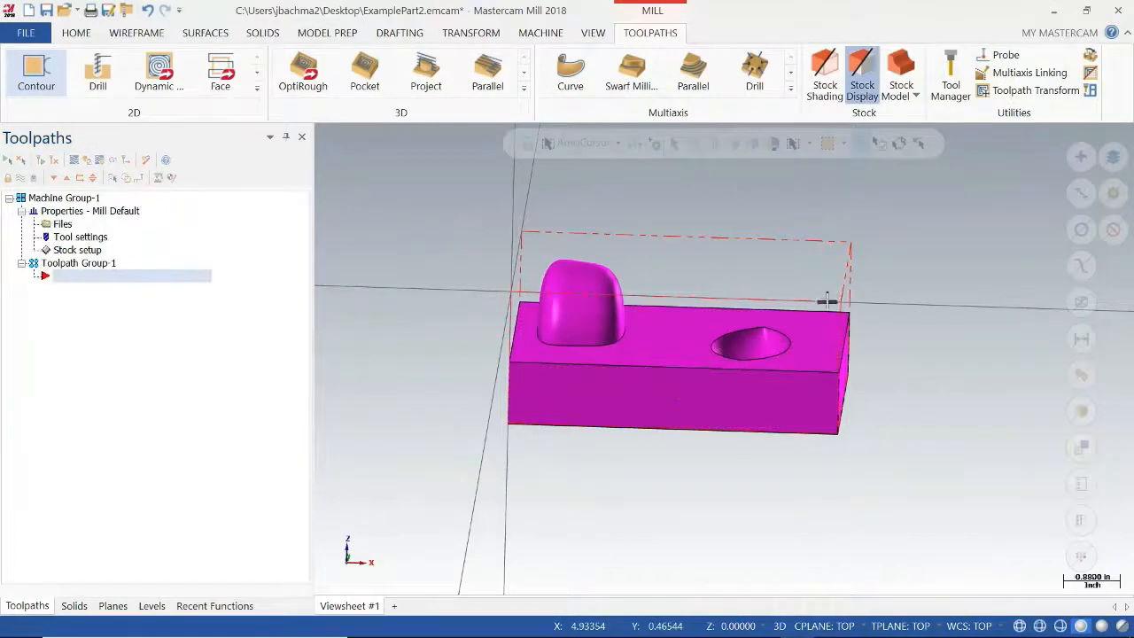
Step: Save the part to the Desktop as ExamplePart2.emcam
mouse_move(828, 298)
middle_mouse_down()
mouse_move(813, 387)
mouse_move(839, 345)
mouse_move(828, 286)
mouse_move(782, 286)
mouse_move(773, 307)
mouse_move(810, 278)
mouse_move(815, 314)
mouse_move(792, 317)
mouse_move(844, 299)
middle_mouse_up()
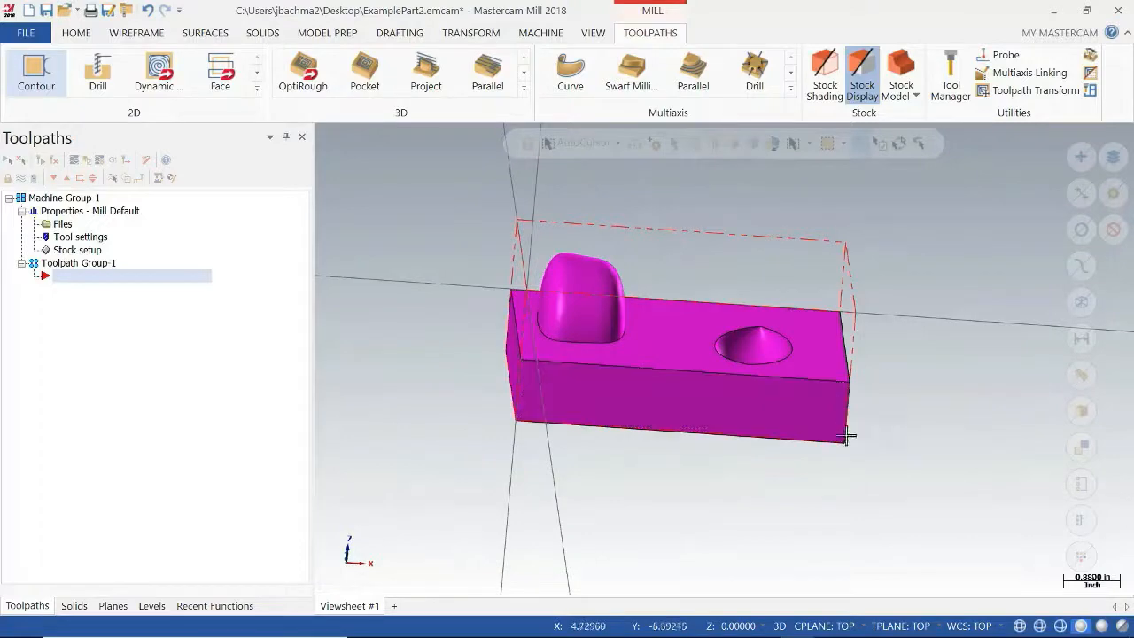
mouse_move(716, 361)
middle_mouse_down()
mouse_move(691, 375)
mouse_move(699, 387)
mouse_move(758, 363)
mouse_move(717, 361)
middle_mouse_up()
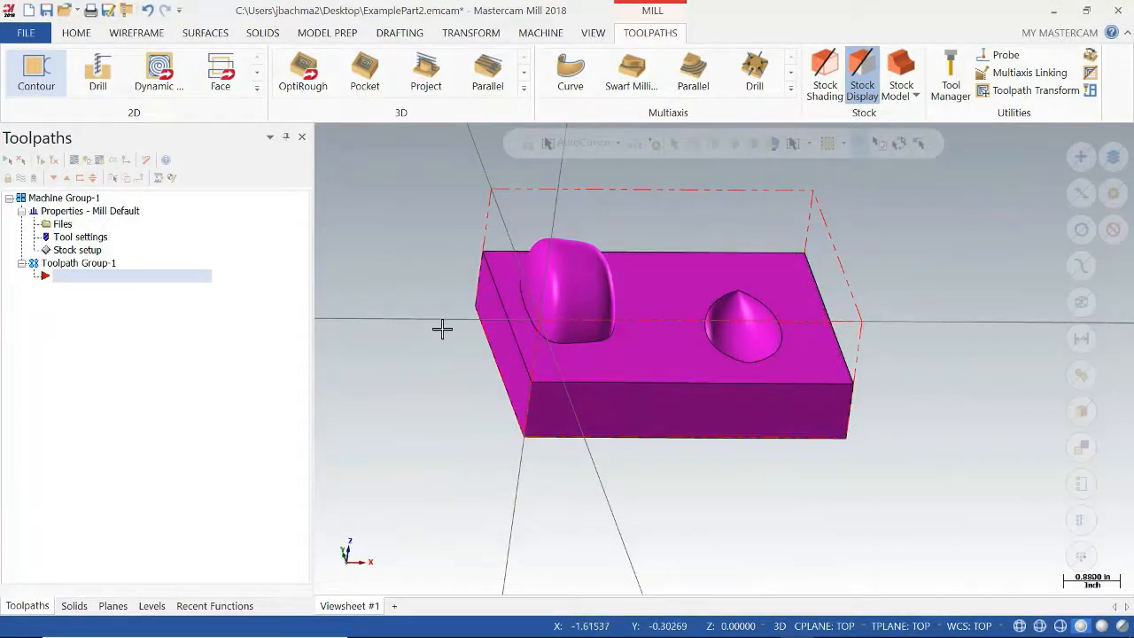
left_click(48, 11)
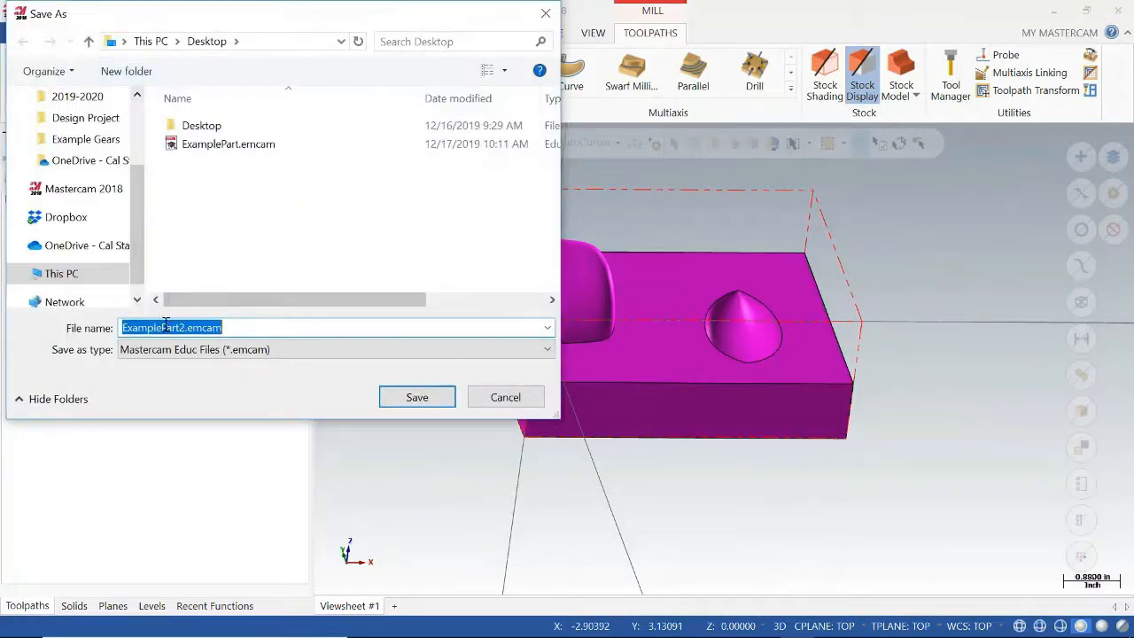
left_click(392, 399)
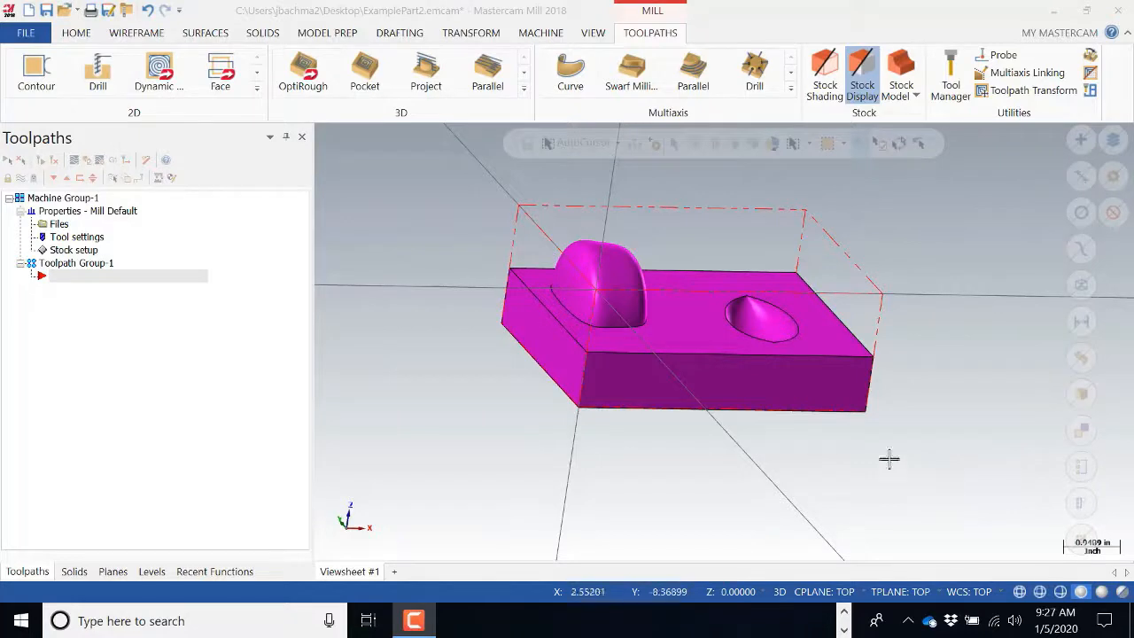
scroll(491, 313, "up", 1)
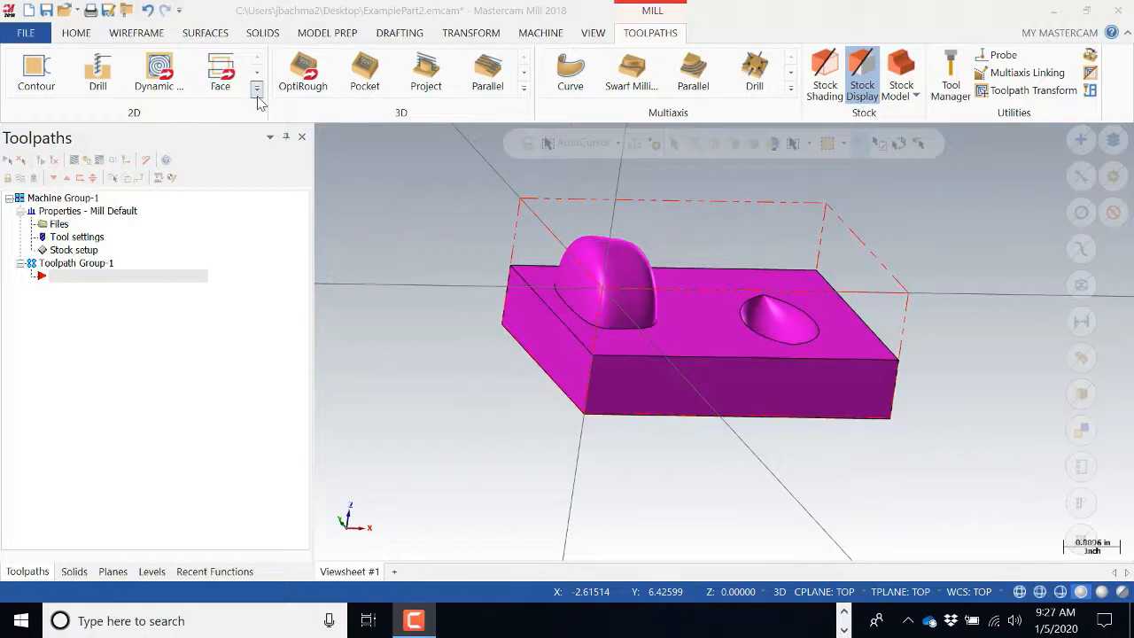
left_click(524, 92)
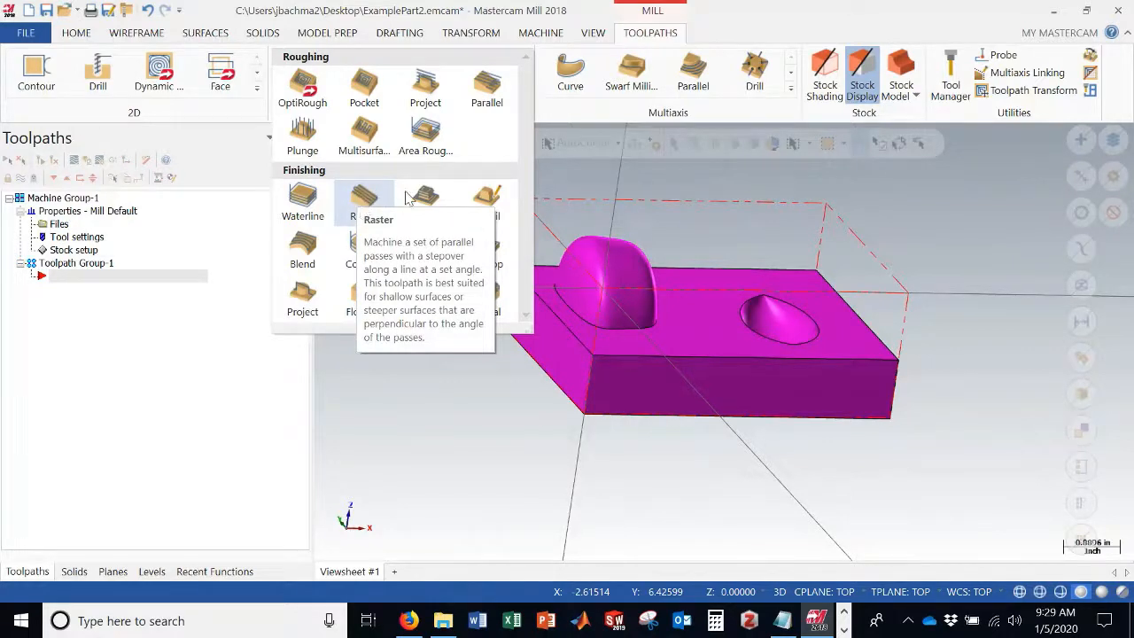
left_click(654, 436)
middle_click_drag(658, 330, 680, 356)
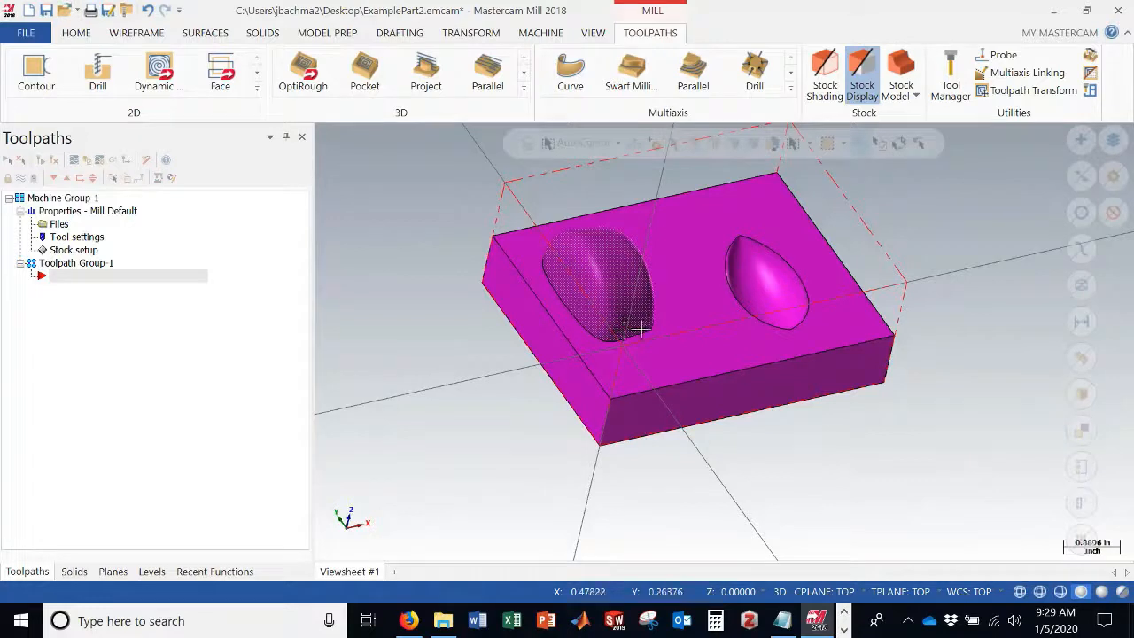
Step: Create a 3D OptiRough toolpath with the raised dome's surface as the machining geometry
left_click(525, 90)
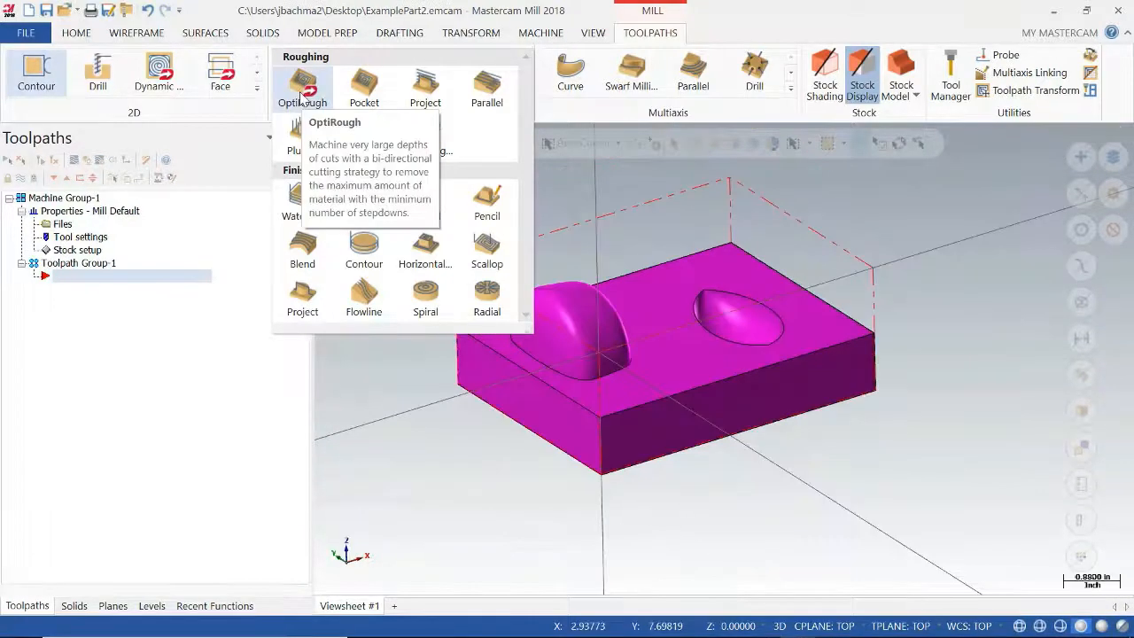
left_click(302, 95)
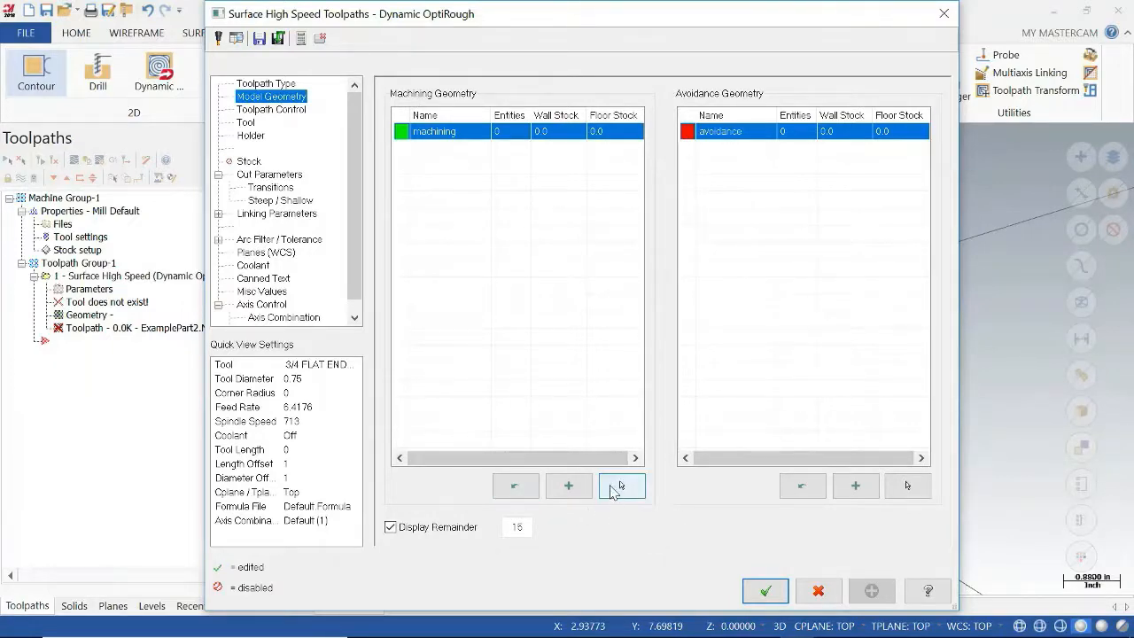
left_click(618, 488)
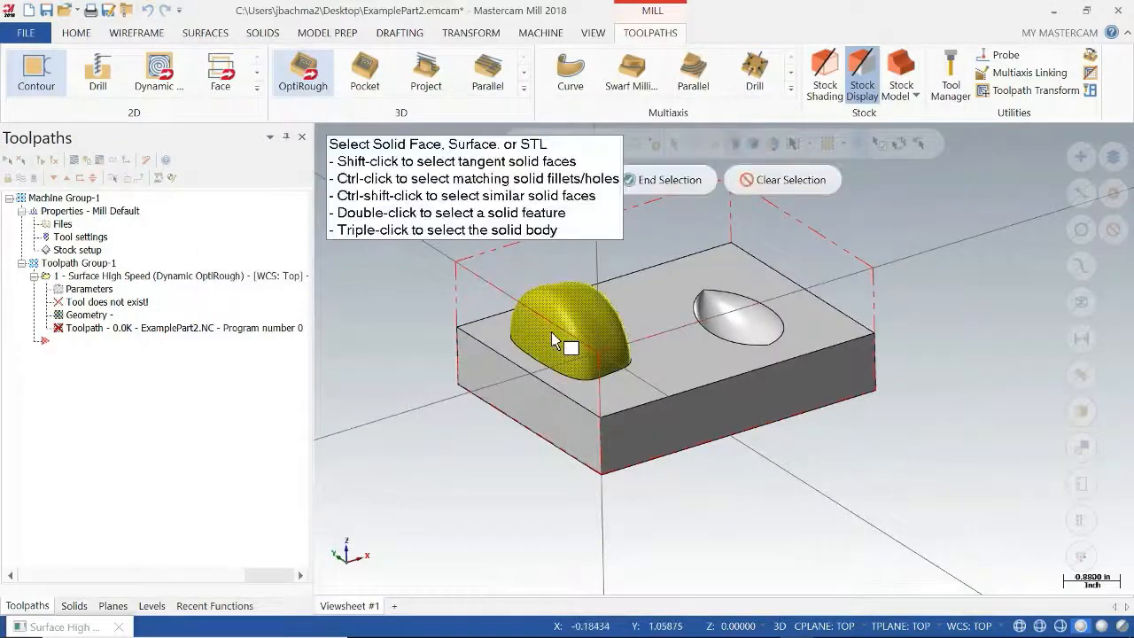
left_click(551, 341)
left_click(660, 182)
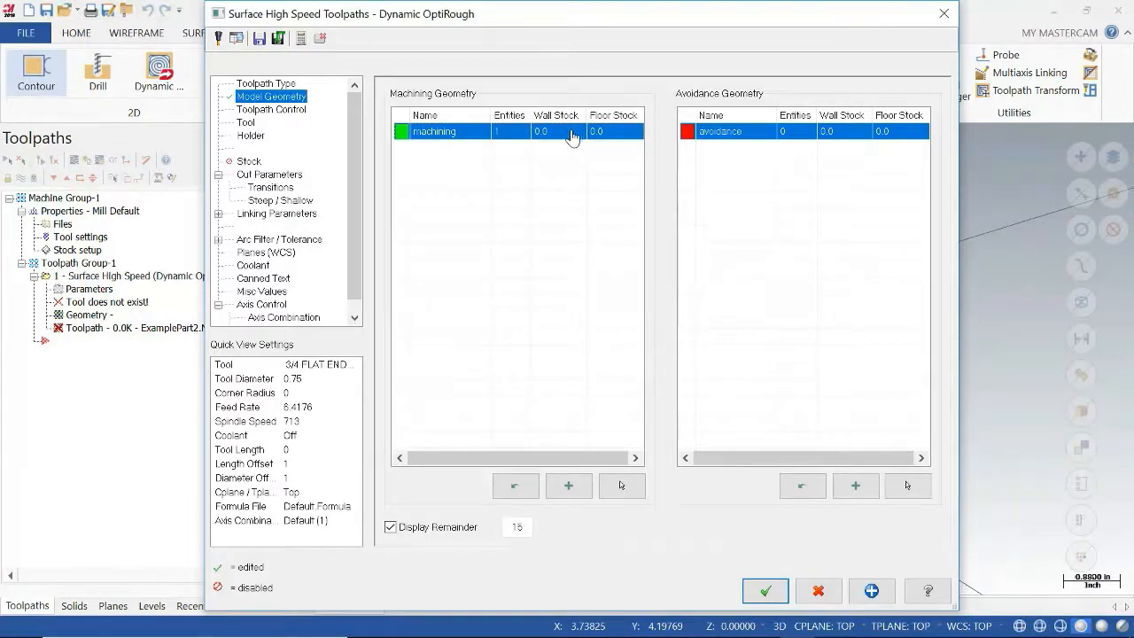
Step: Set both the wall stock and the floor stock of the machining geometry to 0.01
left_click(571, 133)
type("0")
left_click(609, 136)
left_click(600, 136)
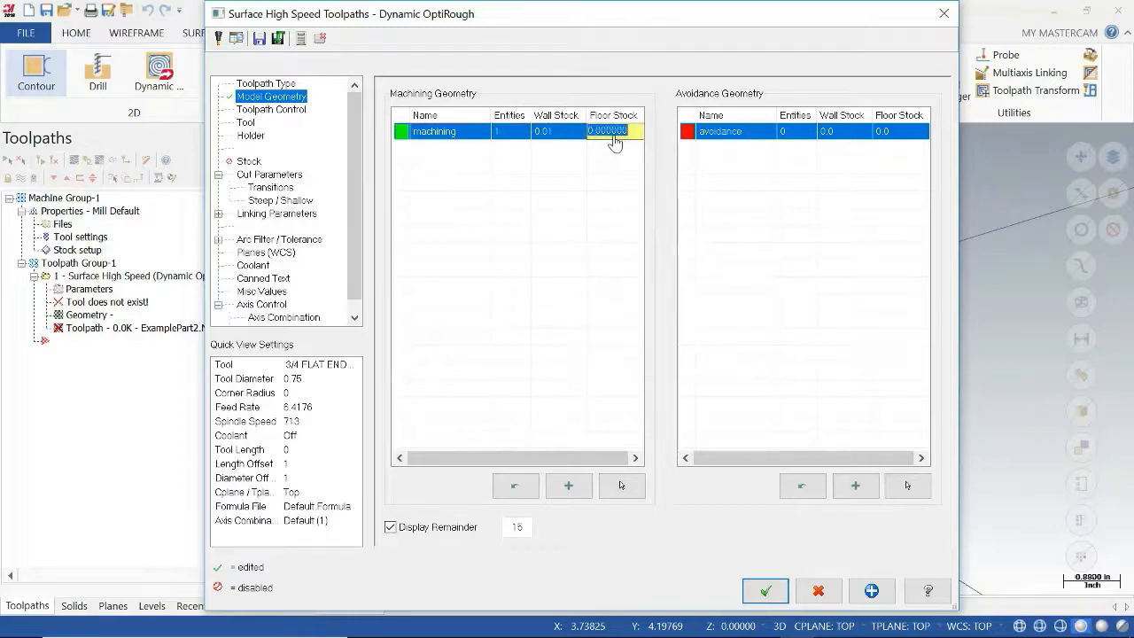
type("0.01")
left_click(572, 136)
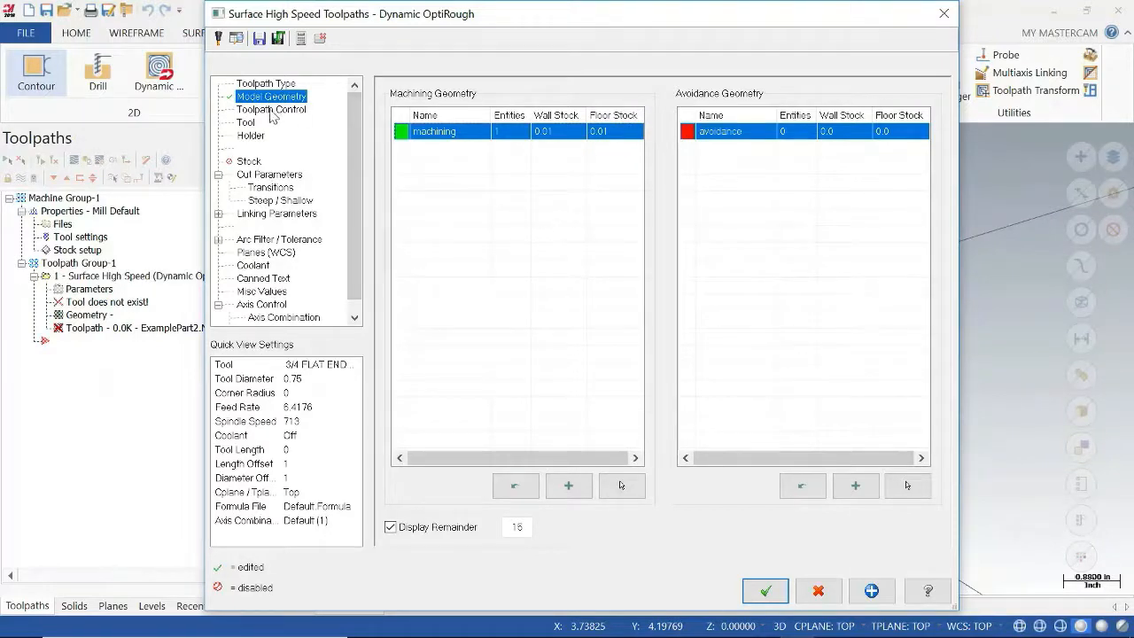
Step: Filter the tool library to ball endmills with a diameter less than 0.6 and choose the 1/2 BALL ENDMILL
left_click(245, 122)
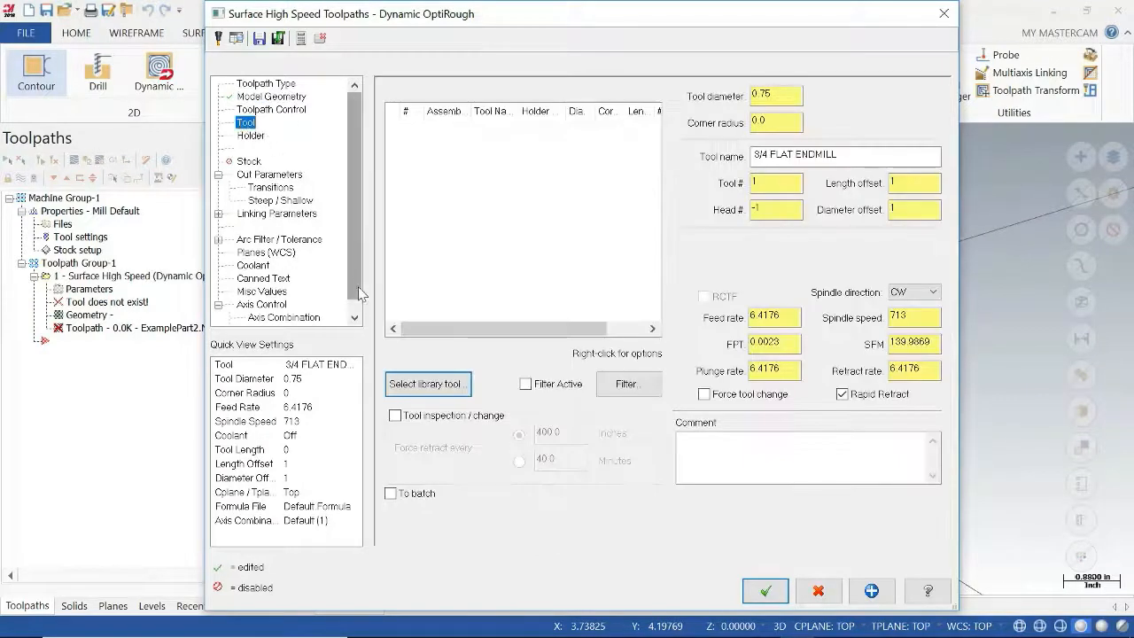
left_click(428, 386)
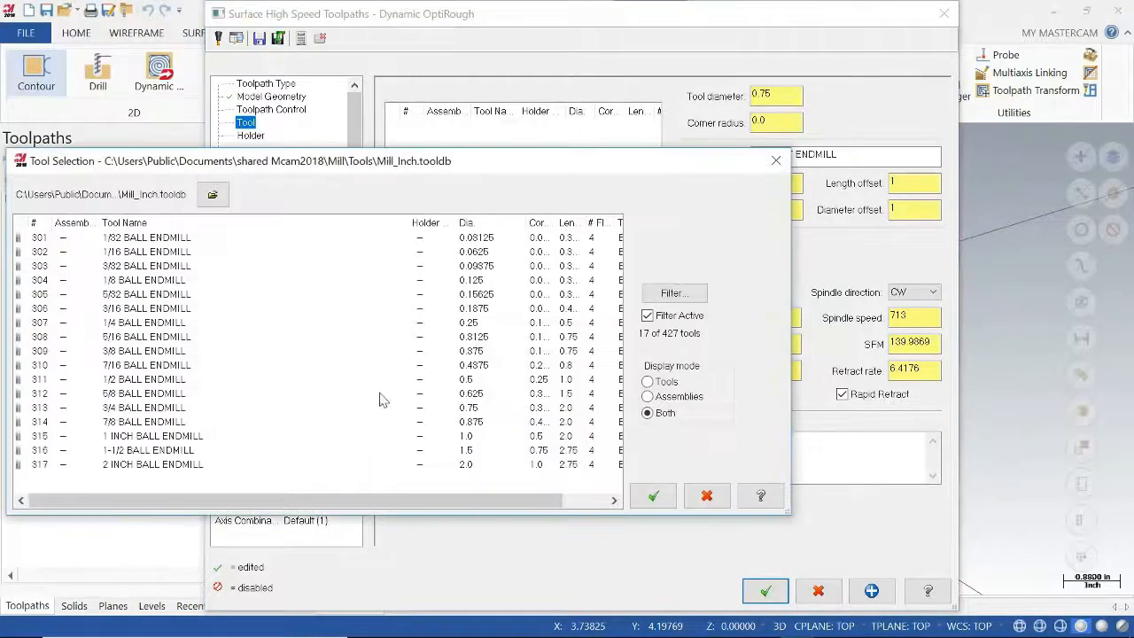
left_click(668, 298)
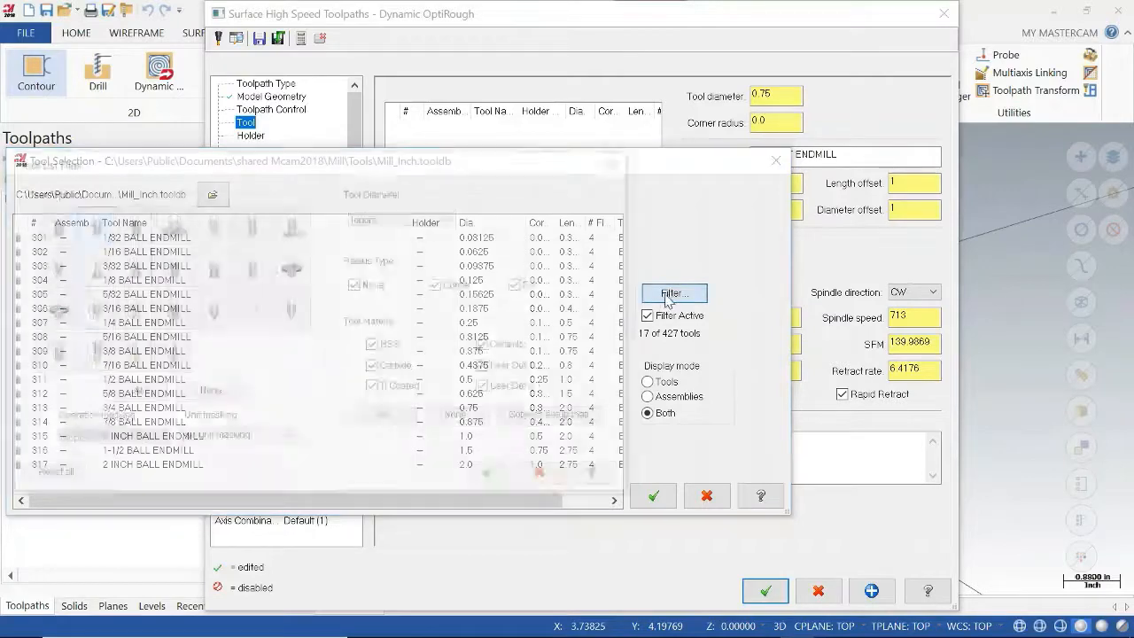
left_click(205, 392)
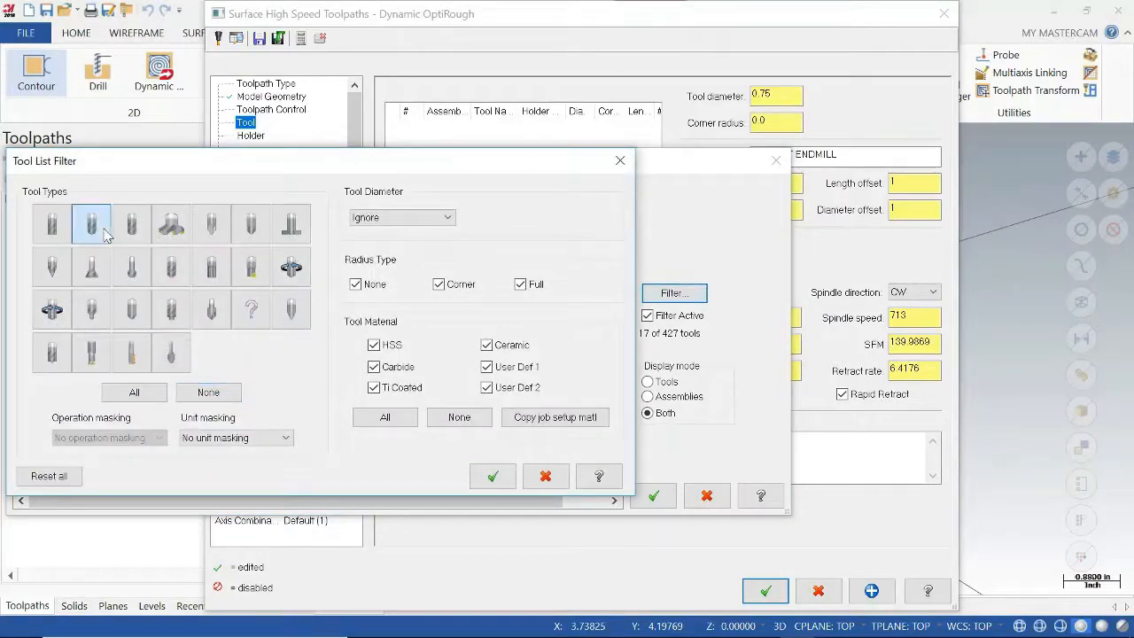
left_click(414, 220)
left_click(408, 255)
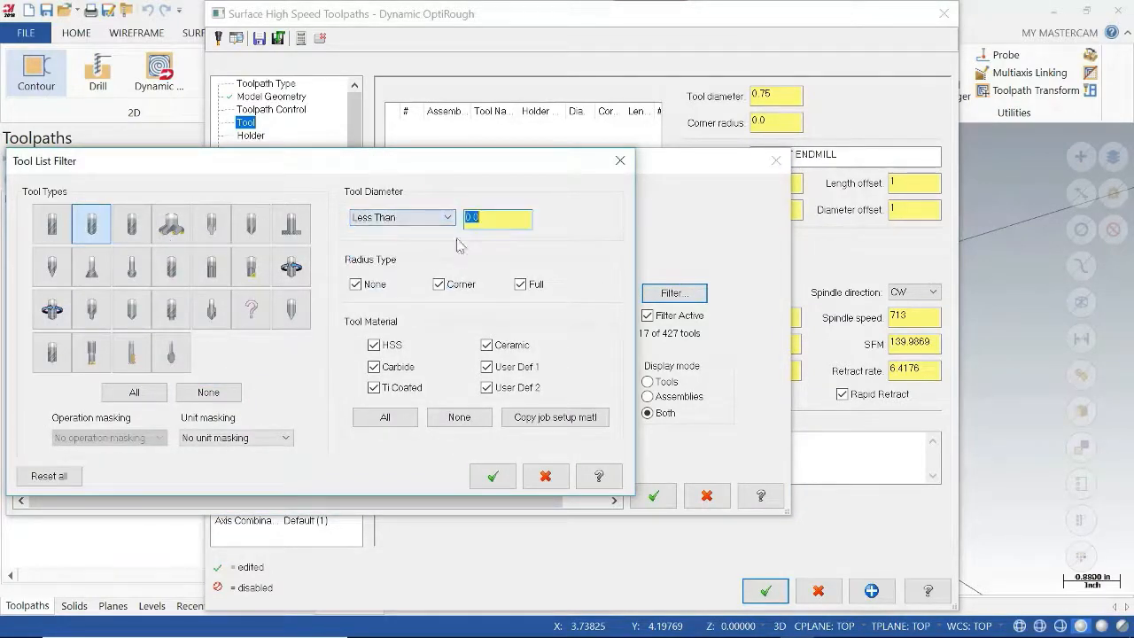
type("0")
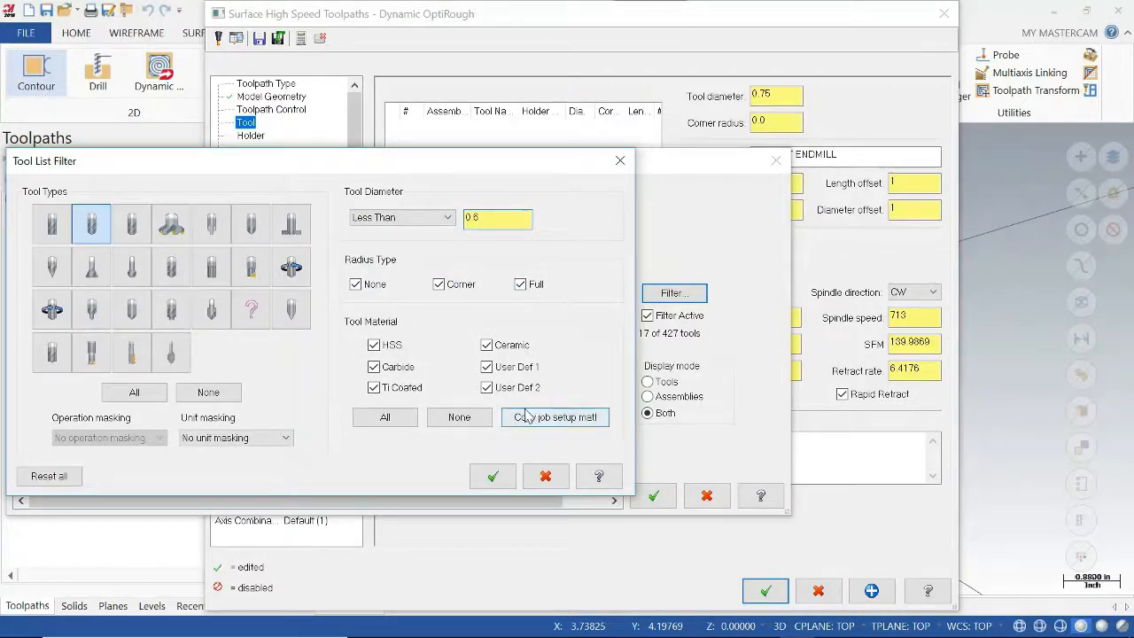
left_click(489, 478)
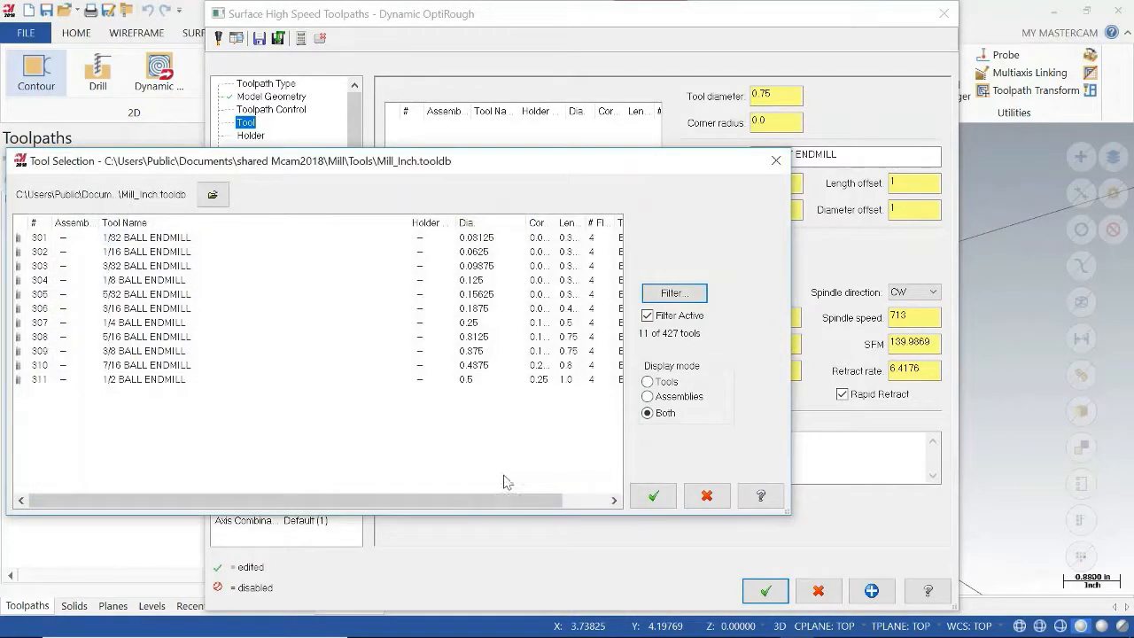
left_click(158, 381)
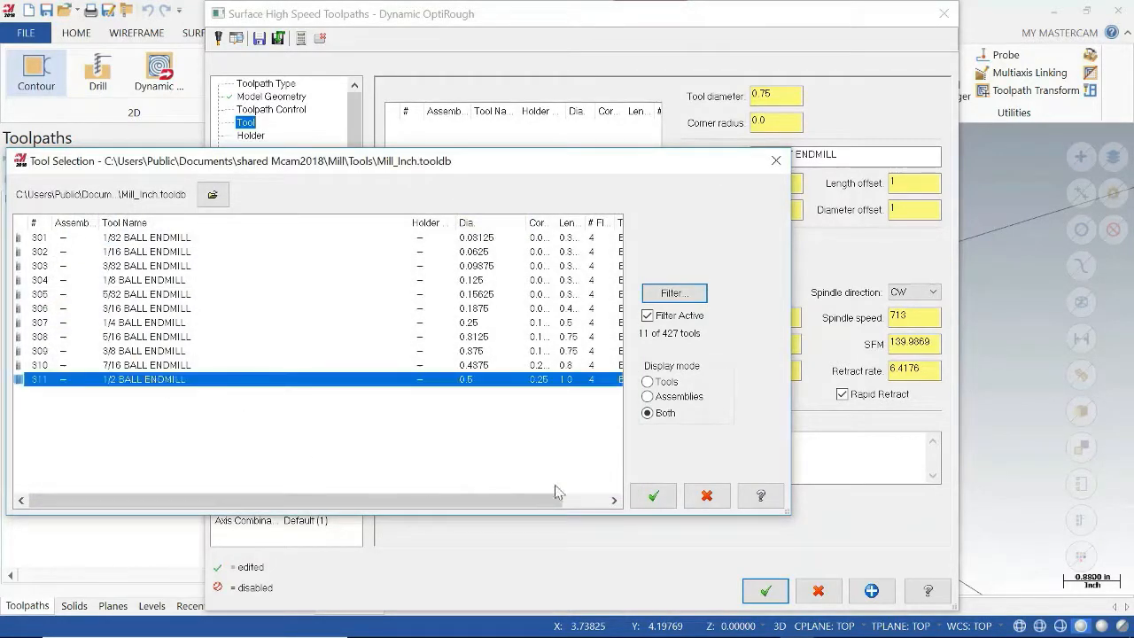
left_click(654, 495)
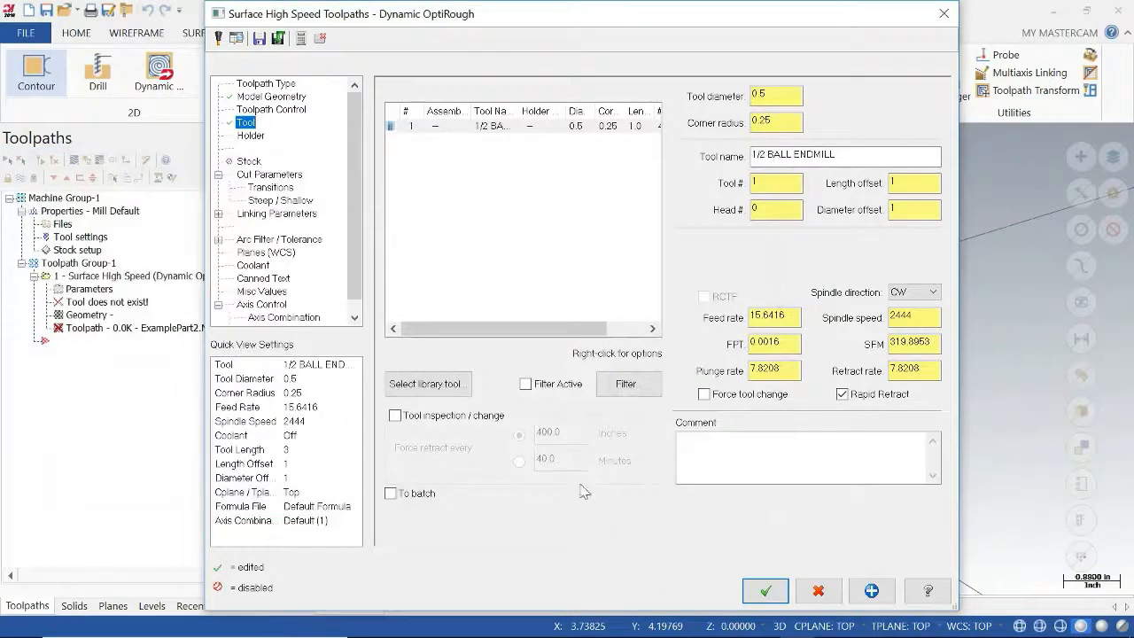
Step: Force a tool change for the ball endmill and set its plunge rate to 1 and its feed rate to 10
left_click(744, 397)
left_click(794, 372)
left_click_drag(794, 372, 718, 379)
type("1")
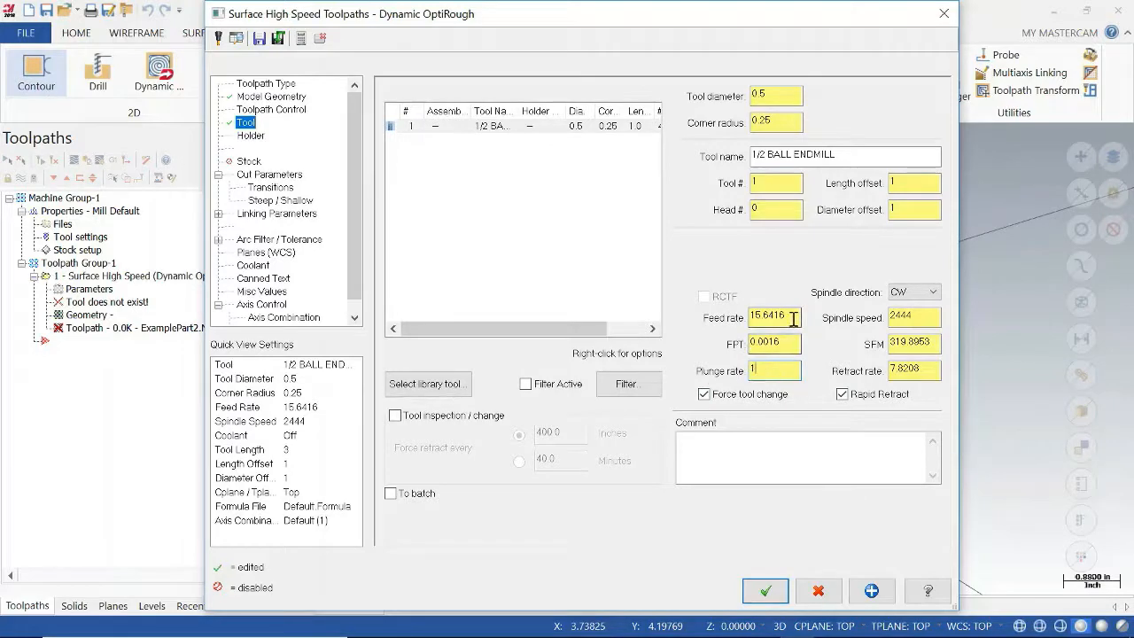
left_click_drag(792, 320, 709, 326)
type("1p")
key("Tab")
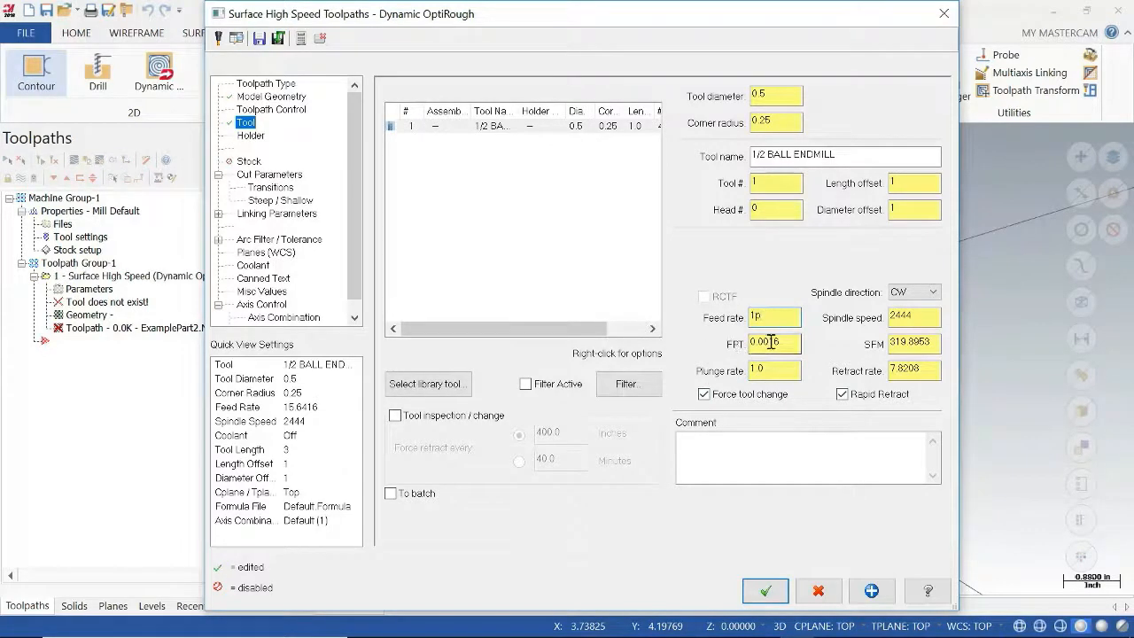
left_click(573, 371)
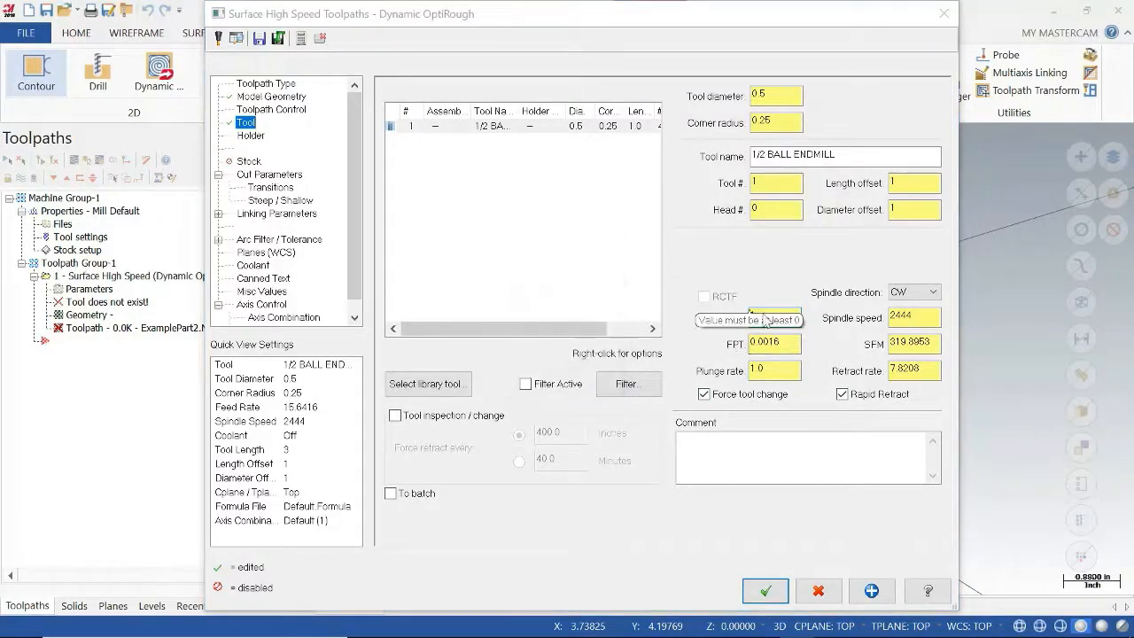
type("10")
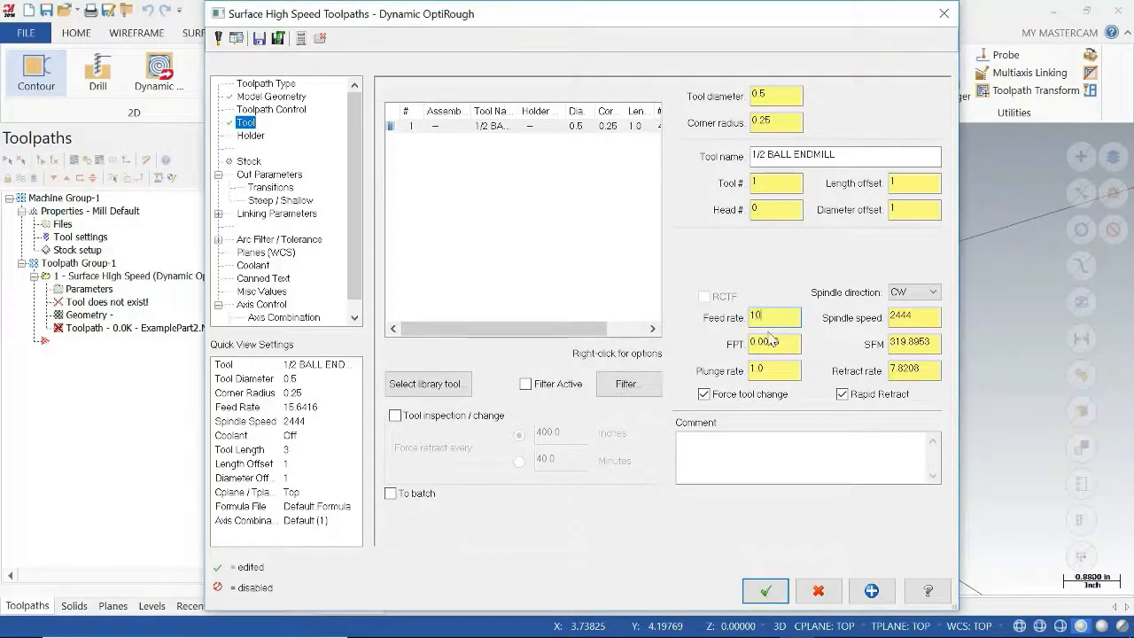
left_click(784, 345)
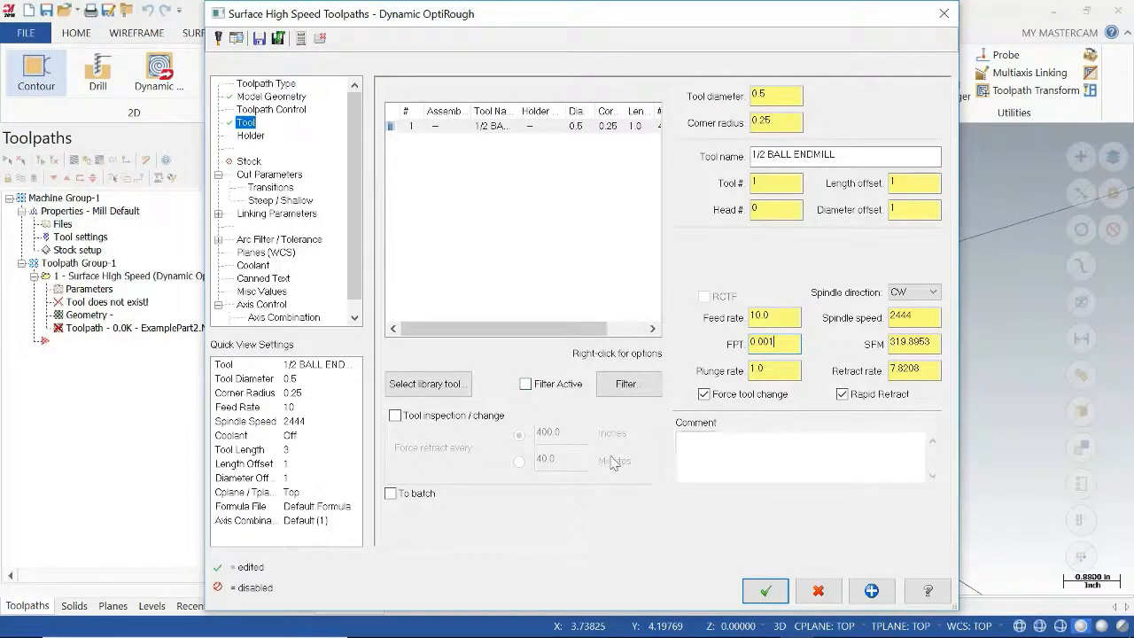
Step: Generate the Dynamic OptiRough toolpath with the default cut and linking parameters and save the file
left_click(265, 177)
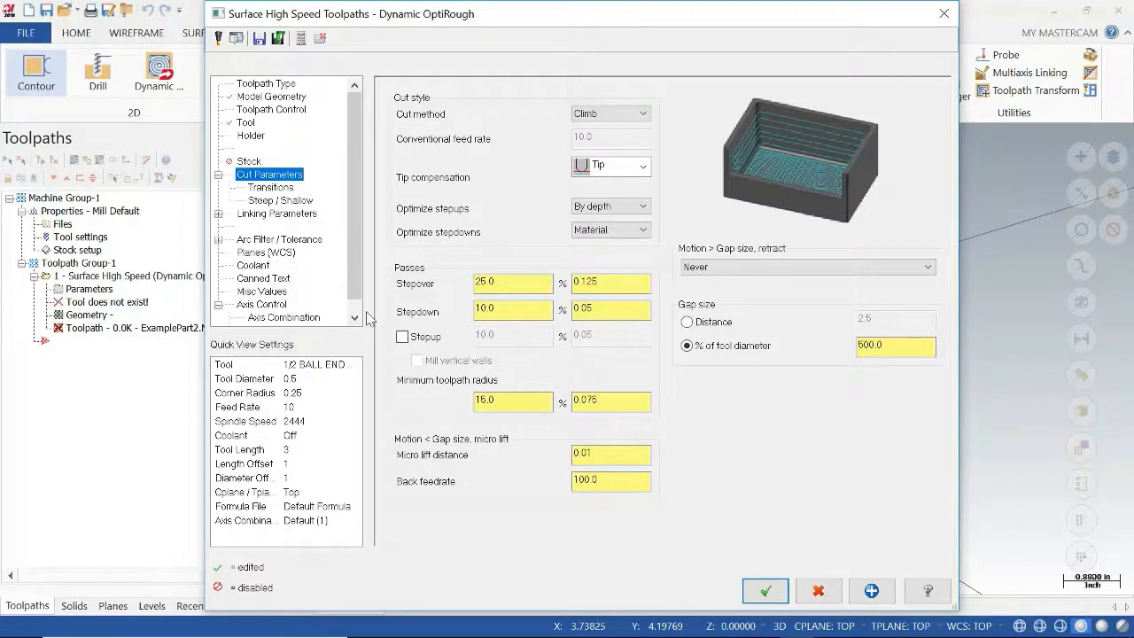
left_click(275, 216)
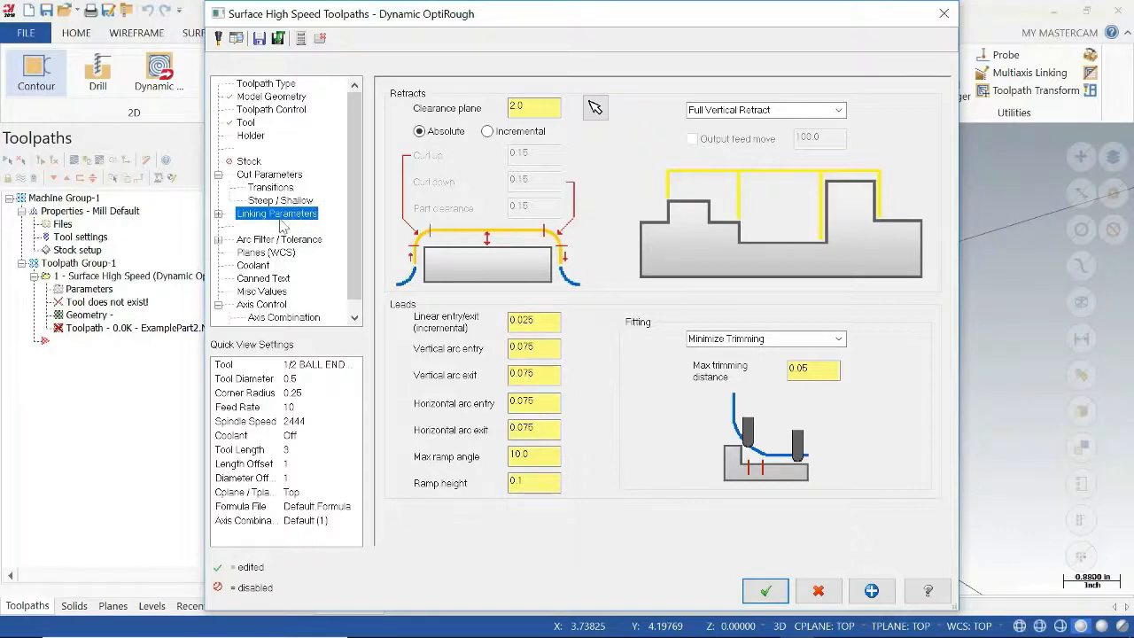
left_click(252, 266)
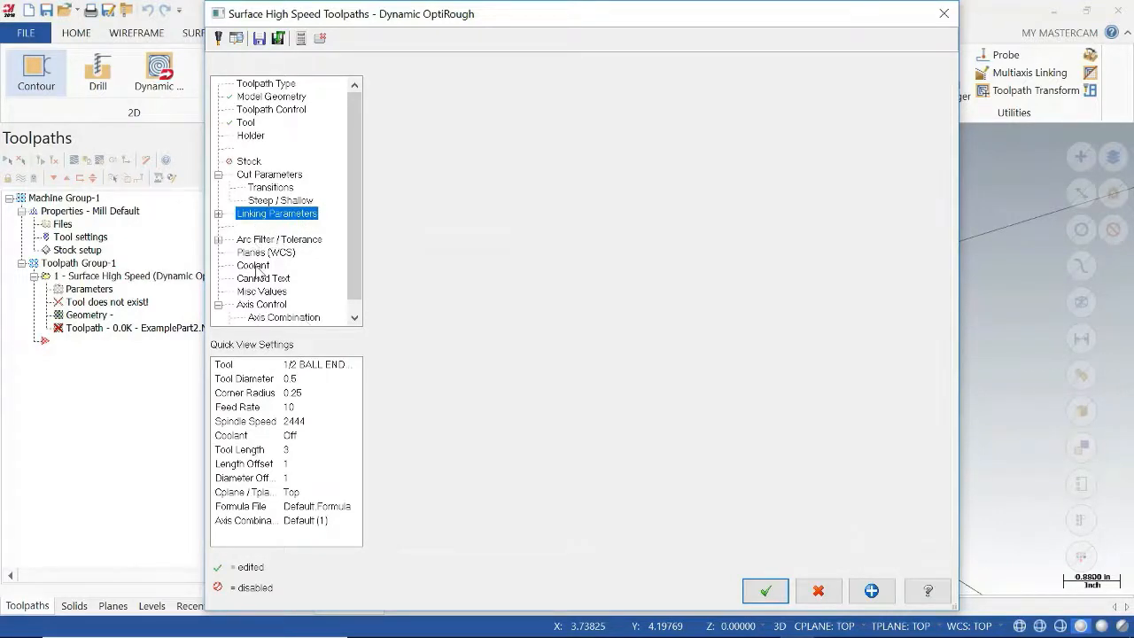
left_click(767, 590)
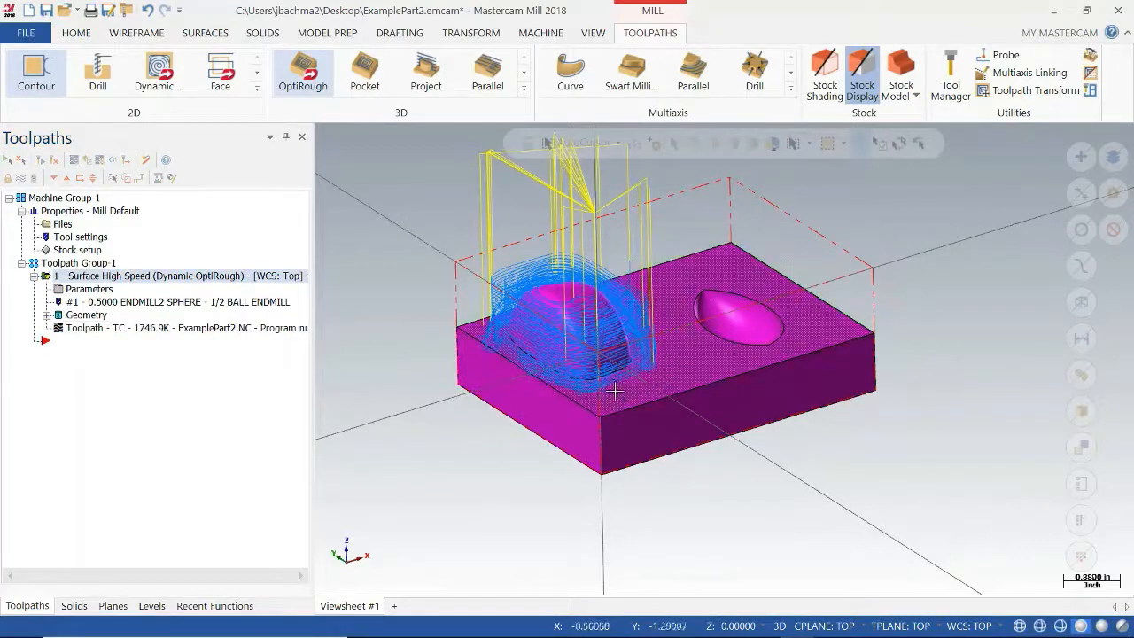
mouse_move(668, 335)
middle_mouse_down()
mouse_move(638, 355)
mouse_move(689, 408)
mouse_move(707, 337)
mouse_move(704, 354)
mouse_move(654, 363)
mouse_move(642, 358)
mouse_move(657, 335)
mouse_move(603, 329)
mouse_move(610, 357)
middle_mouse_up()
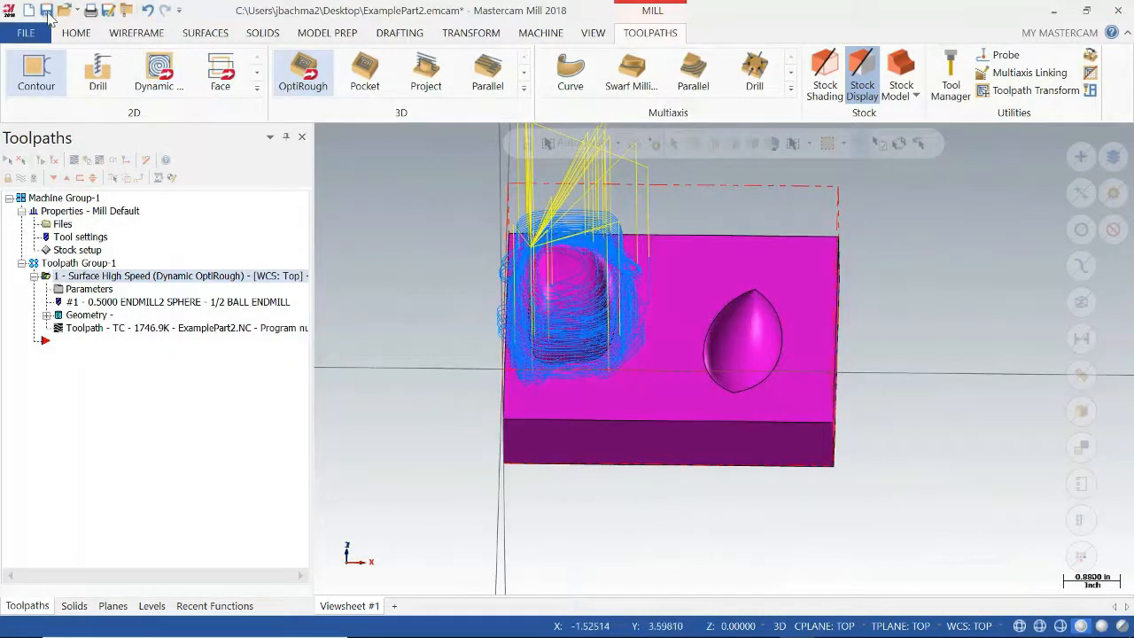
left_click(45, 12)
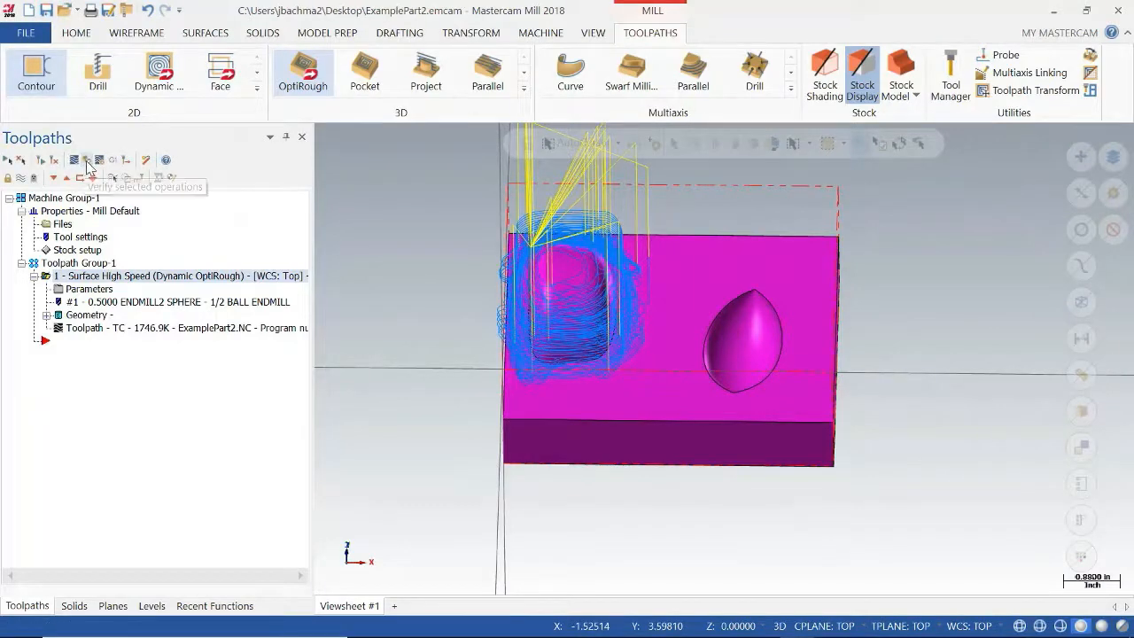
Step: Open the verification of the OptiRough operation and review its stop conditions and collision checking options
left_click(86, 161)
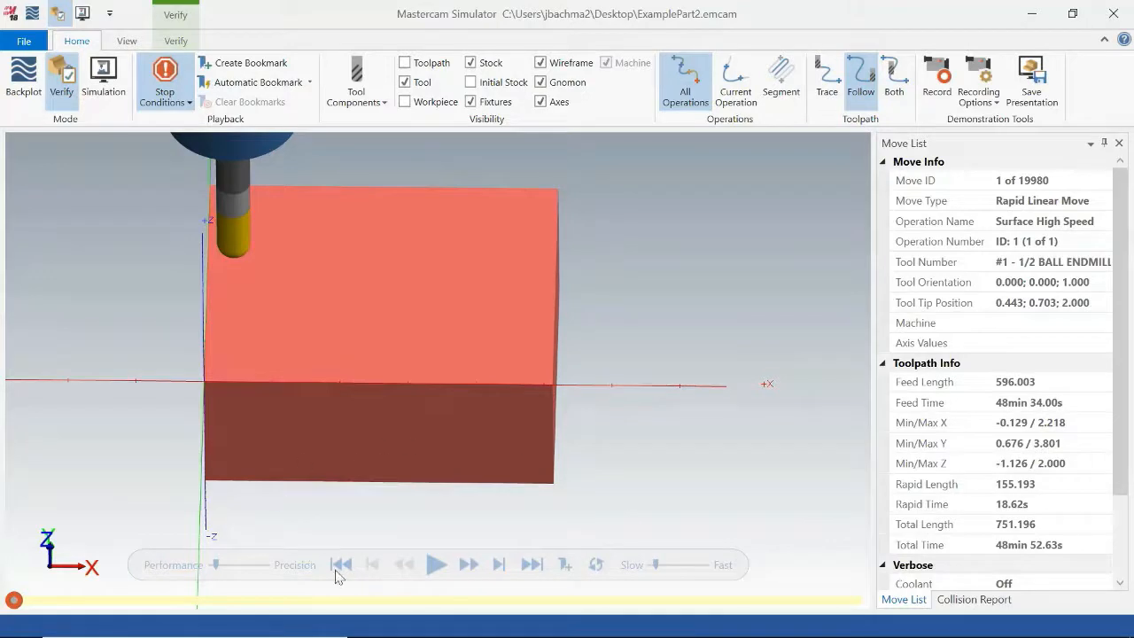
left_click(181, 88)
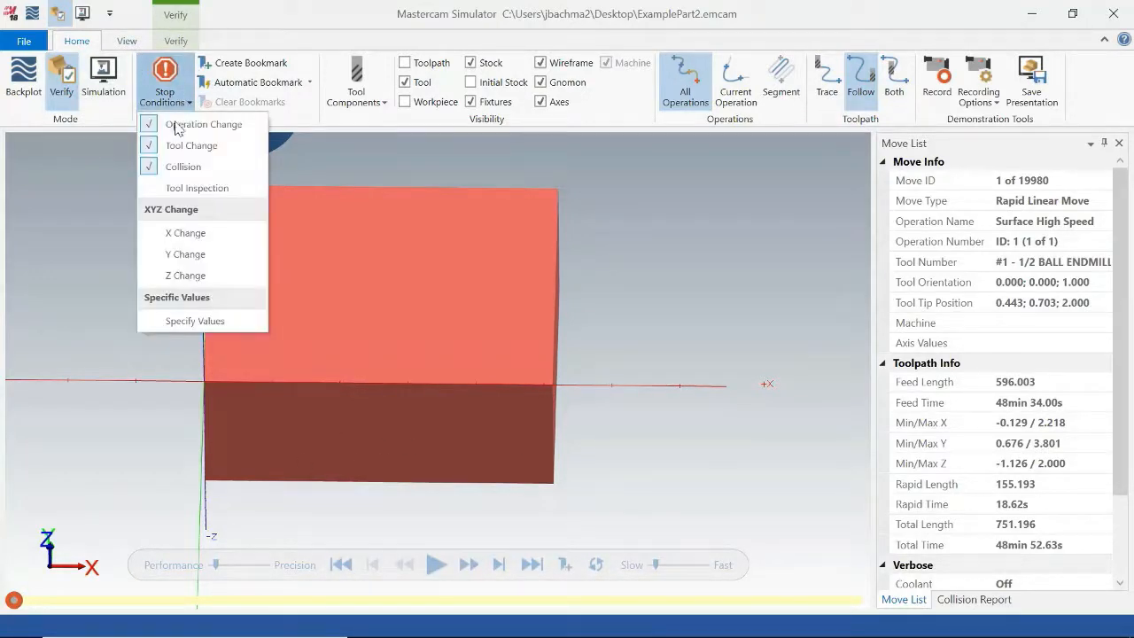
left_click(171, 42)
left_click(59, 102)
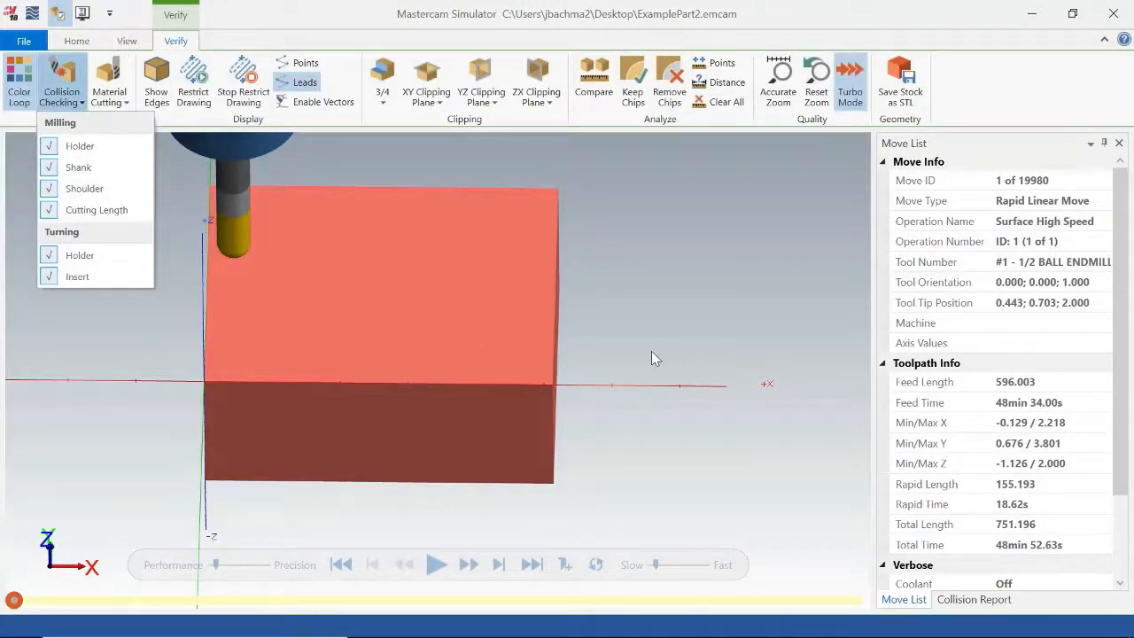
left_click(527, 461)
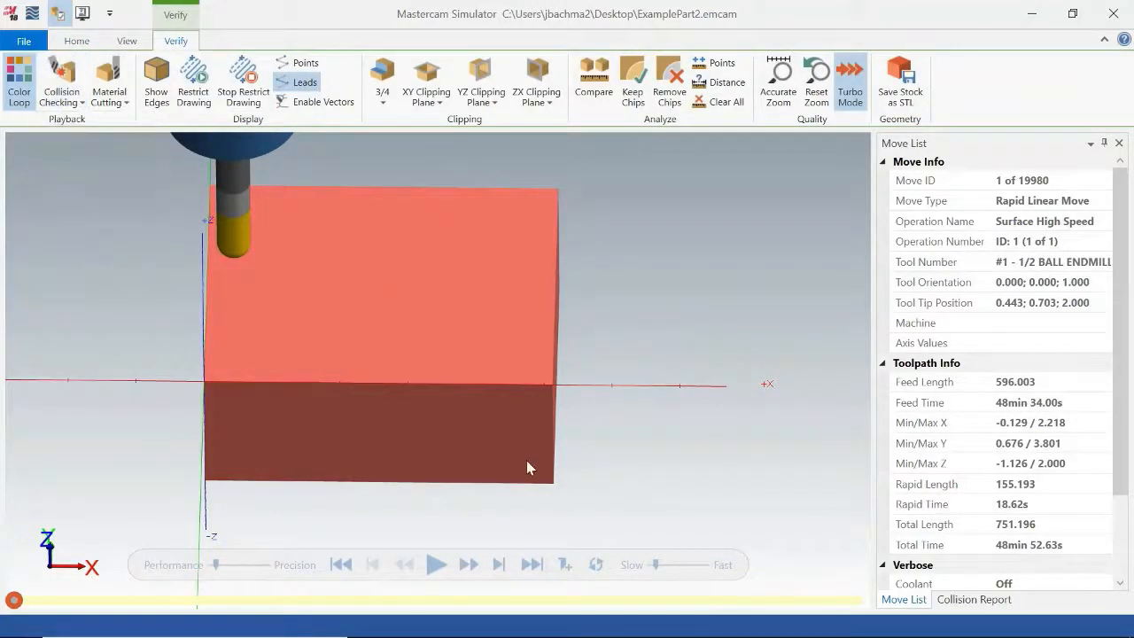
Step: Run the verification at near-maximum speed, examine the cut around the dome from several angles, and close the simulator
left_click(436, 565)
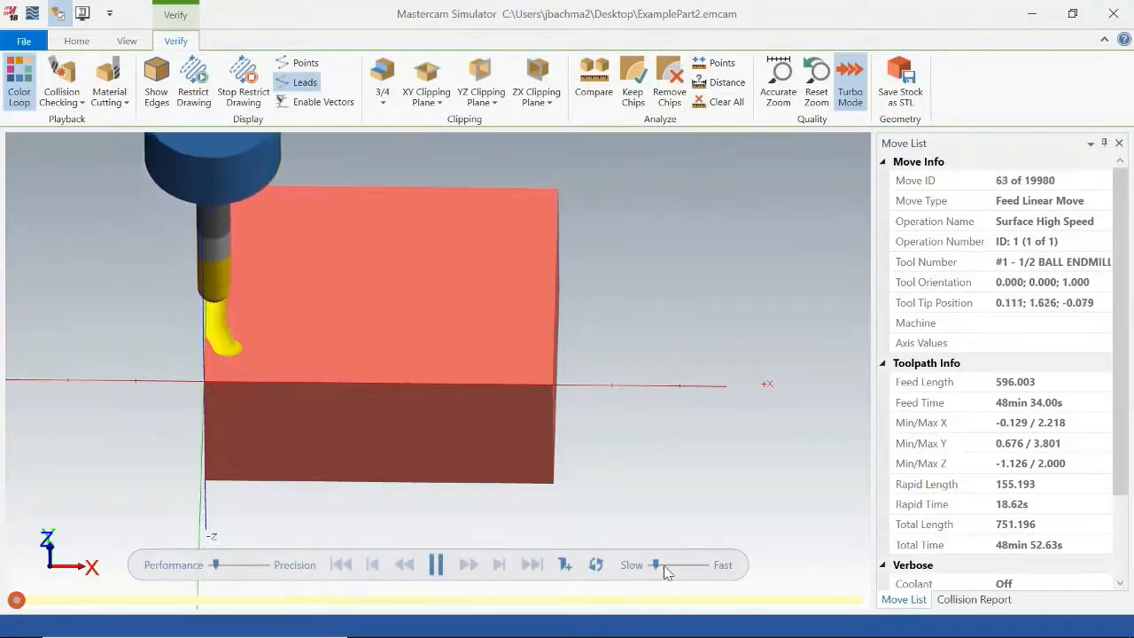
left_click_drag(660, 568, 706, 575)
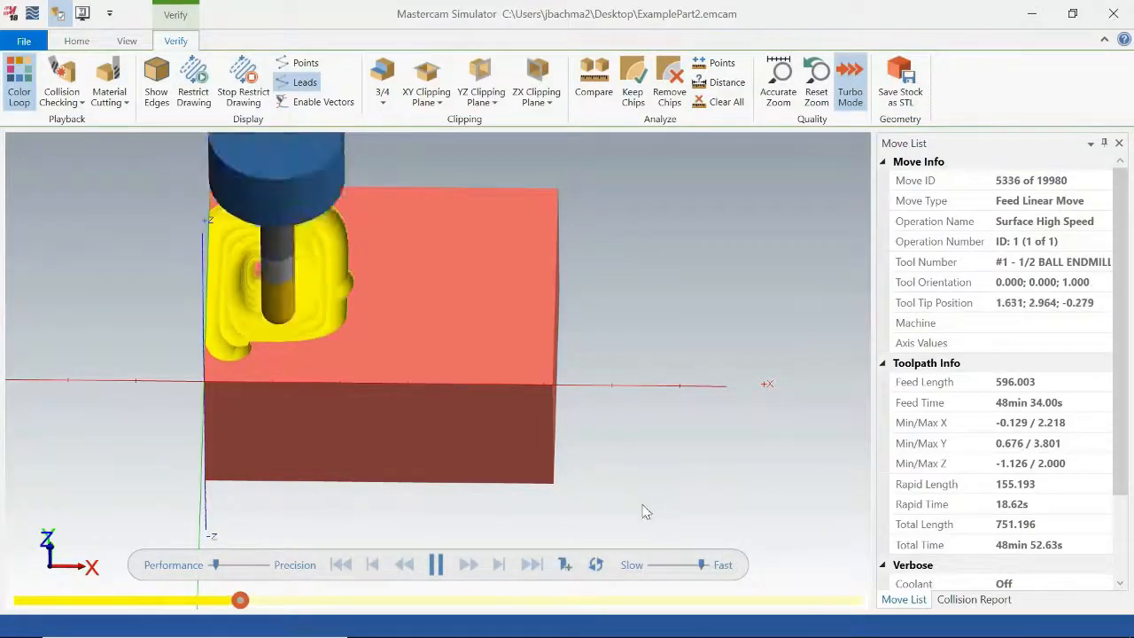
mouse_move(642, 494)
middle_mouse_down()
mouse_move(671, 475)
mouse_move(664, 492)
middle_mouse_up()
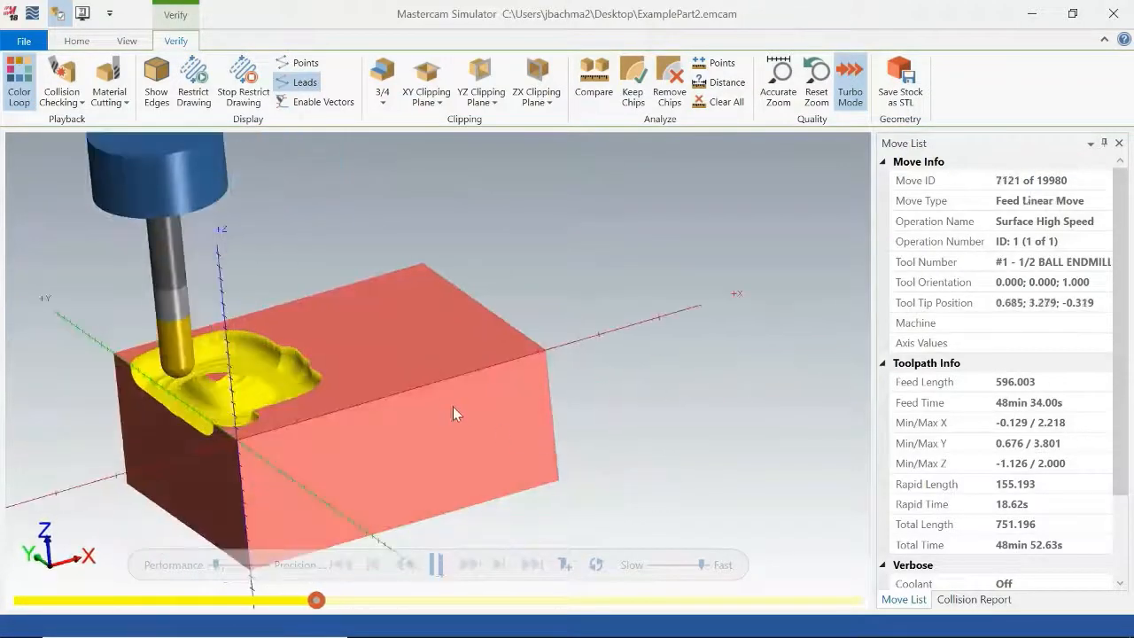
middle_click_drag(442, 392, 450, 400)
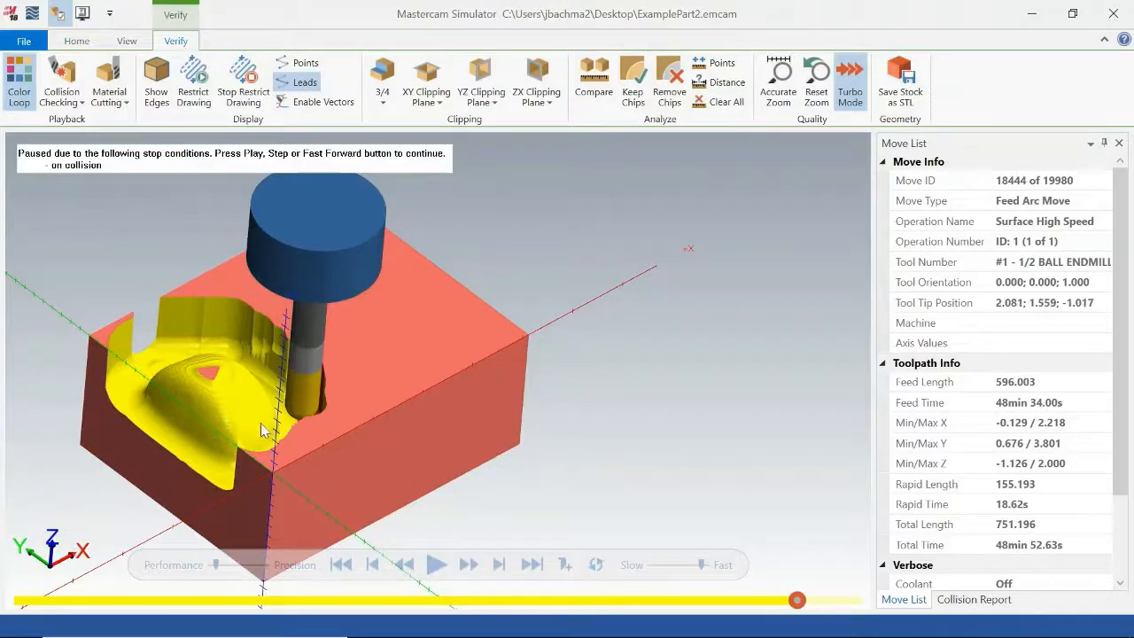
middle_click_drag(262, 431, 295, 445)
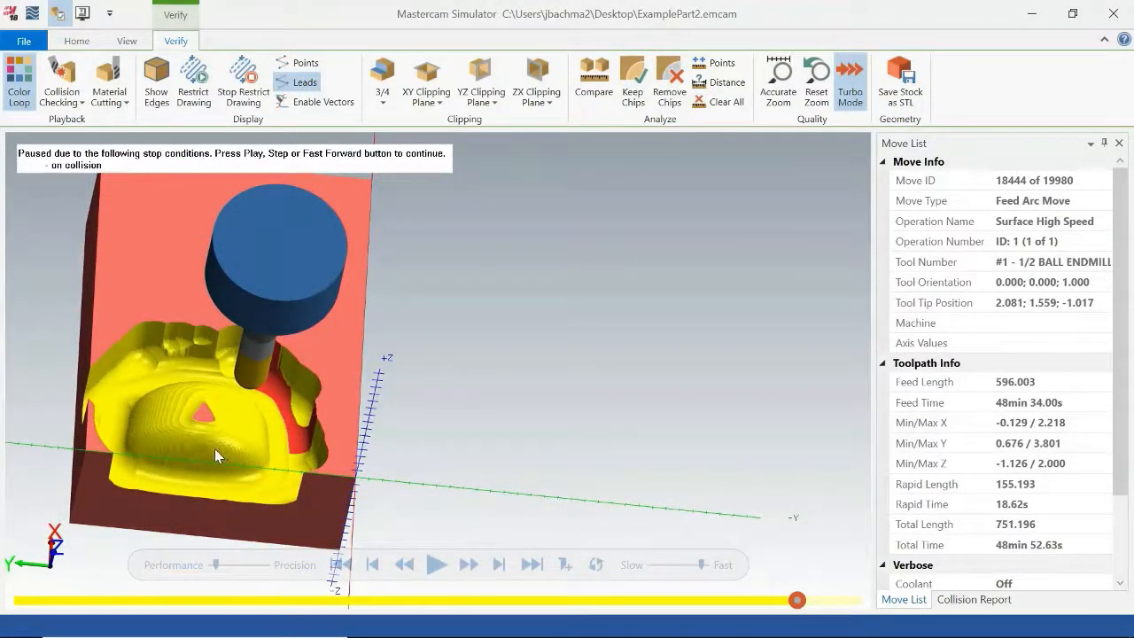
middle_click_drag(344, 371, 299, 359)
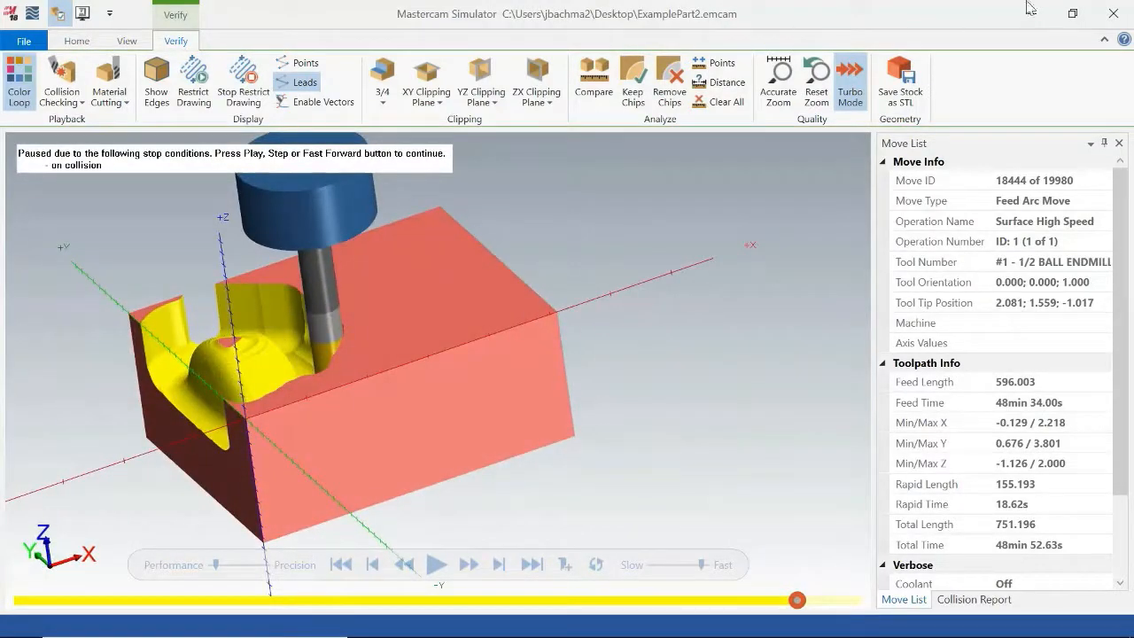
left_click(1113, 13)
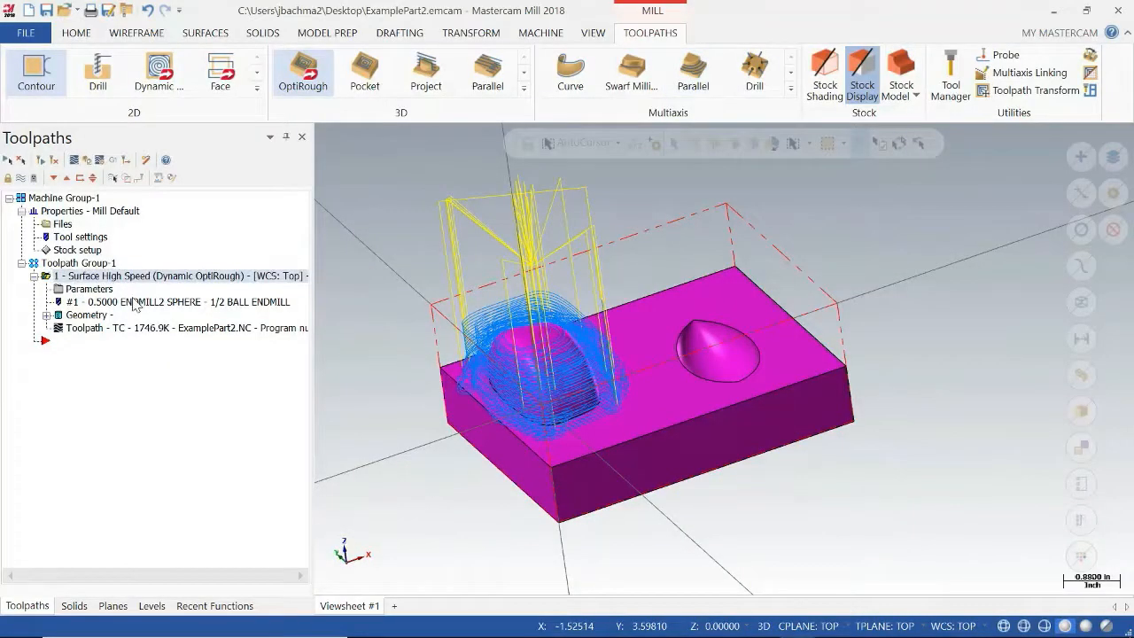
Step: Set the 1/2 ball endmill's cutting length to 2 and regenerate the OptiRough toolpath
left_click(239, 297)
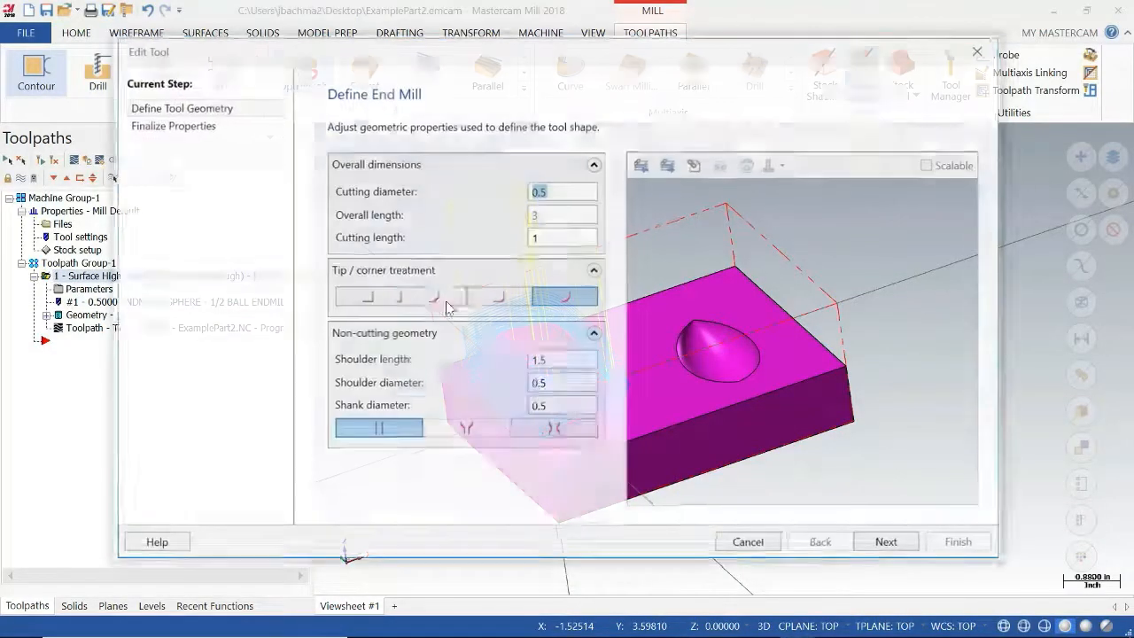
left_click(546, 237)
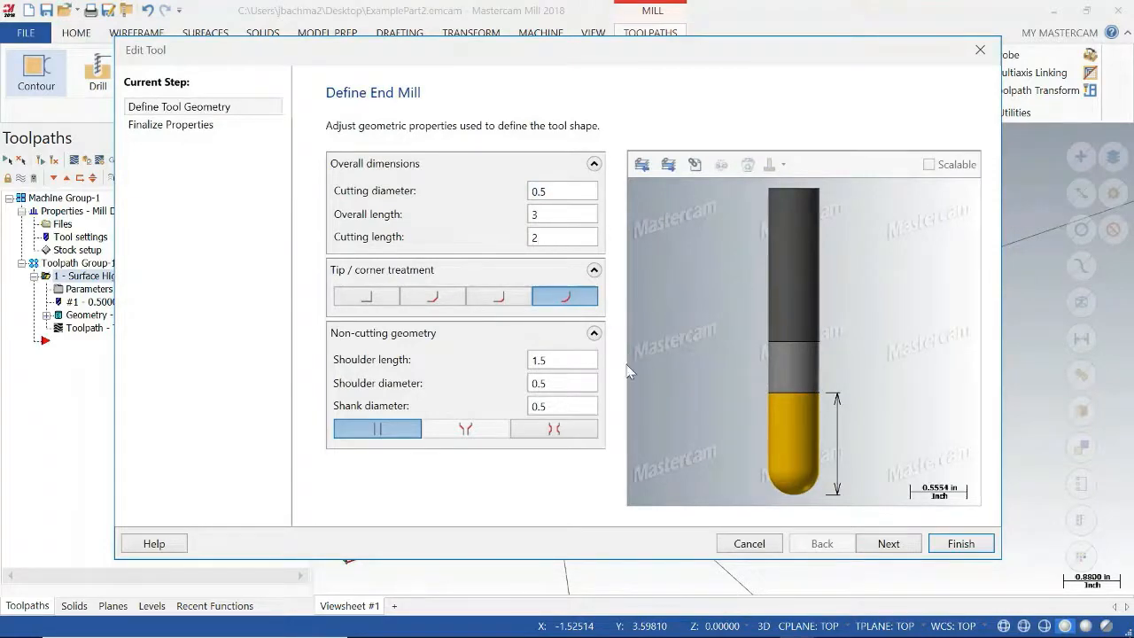
left_click(961, 544)
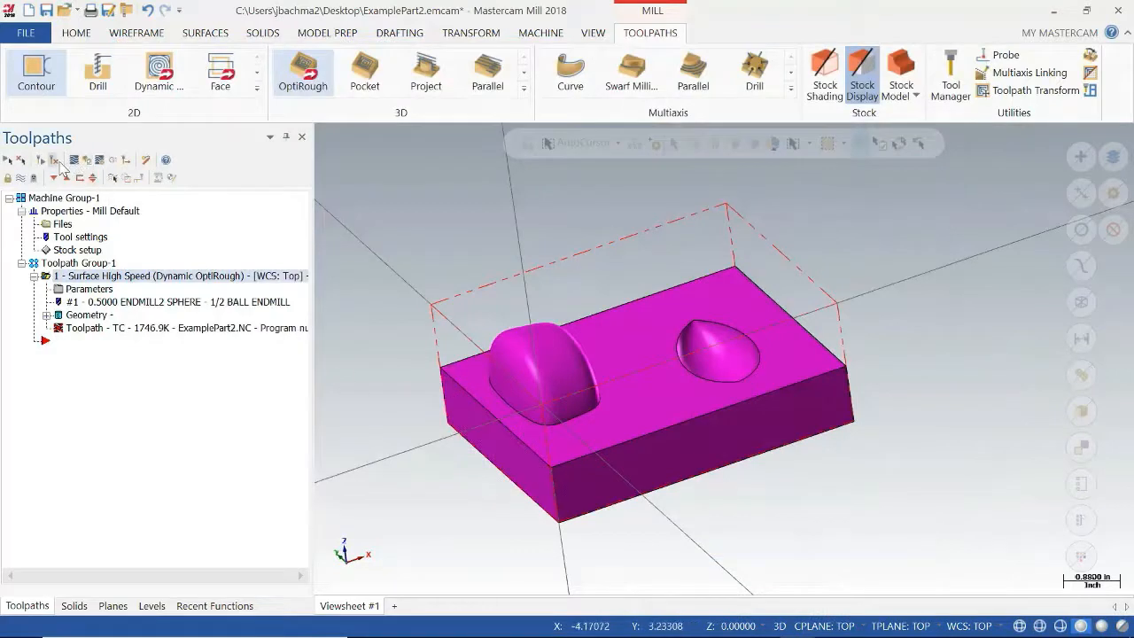
left_click(58, 163)
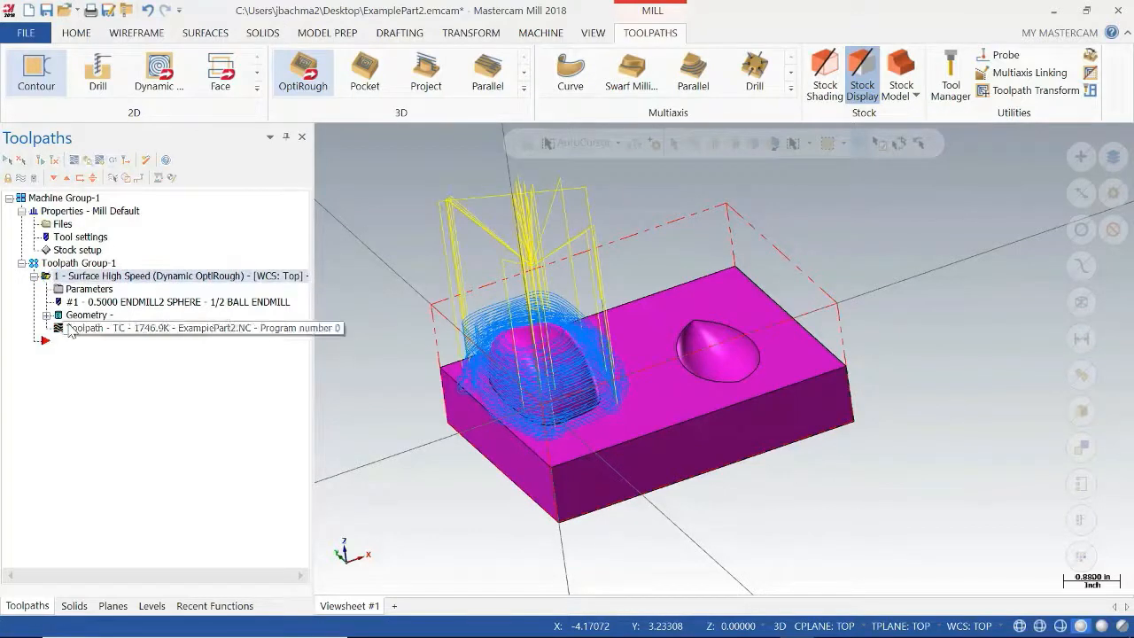
Step: Verify the regenerated toolpath through to its end, examine the machined dome, and close the simulator
left_click(86, 160)
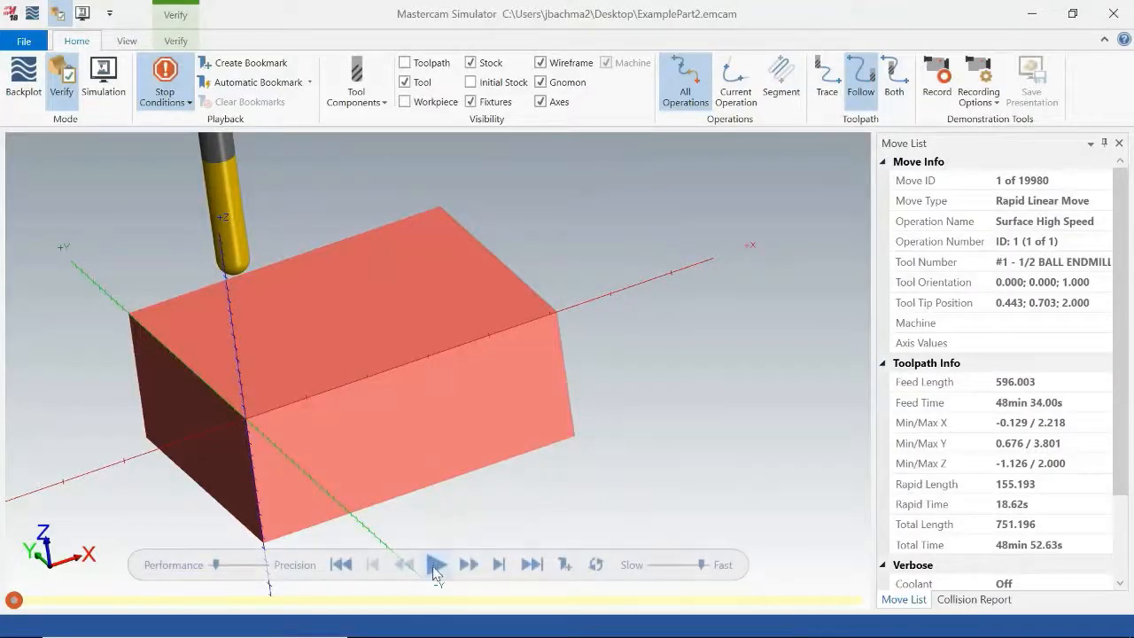
left_click(436, 567)
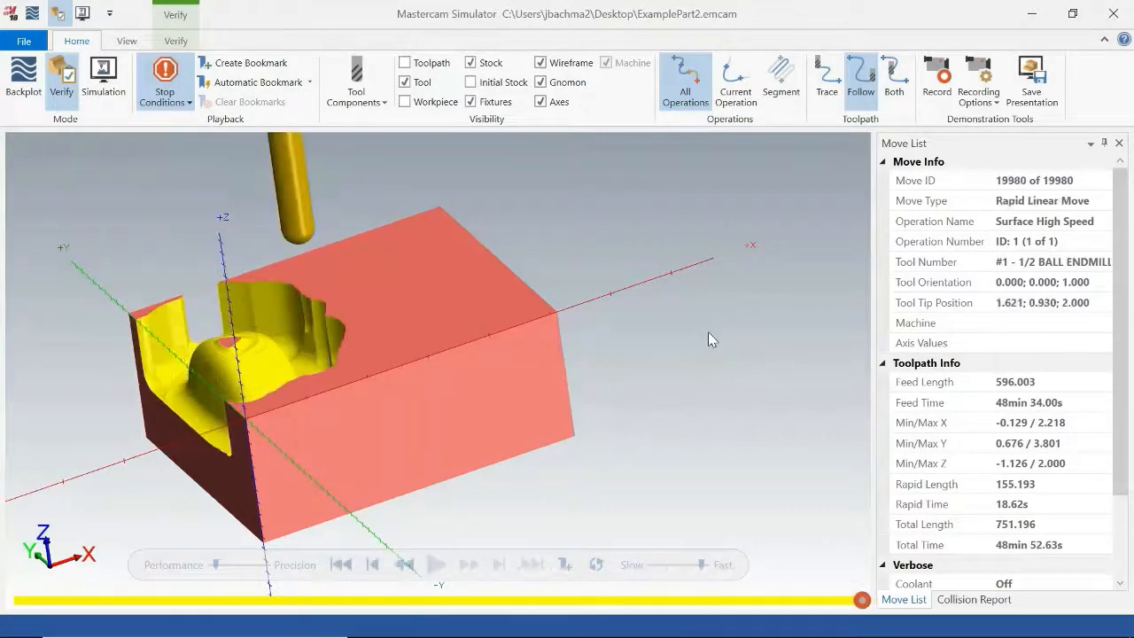
middle_click_drag(710, 335, 727, 357)
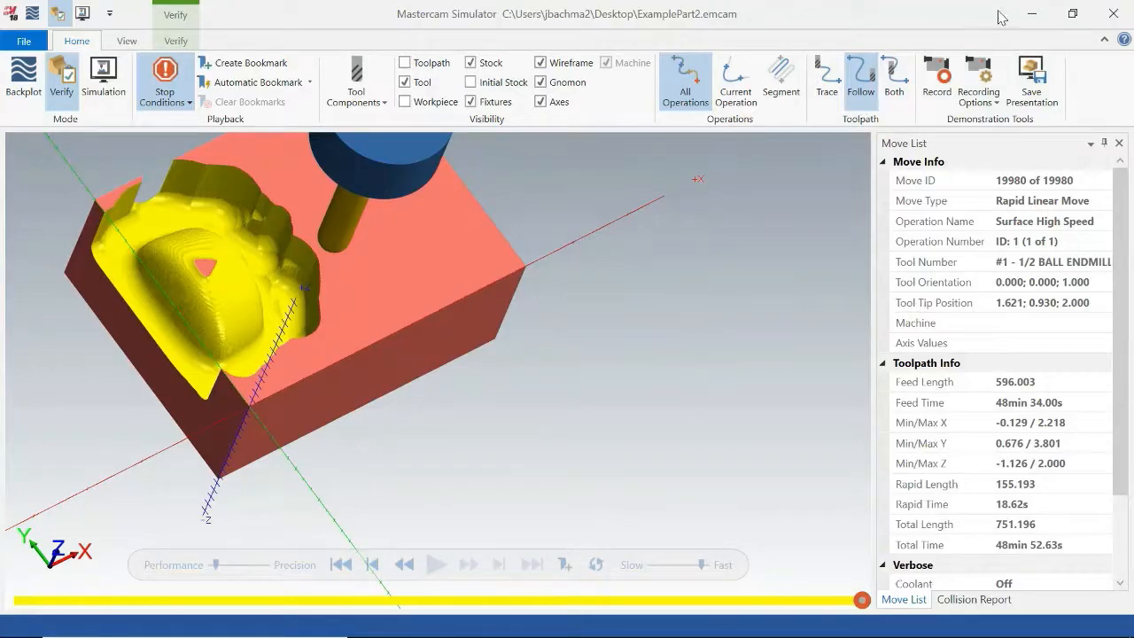
left_click(1113, 13)
Step: Delete the Dynamic OptiRough operation from Toolpath Group-1
middle_click_drag(674, 379, 633, 334)
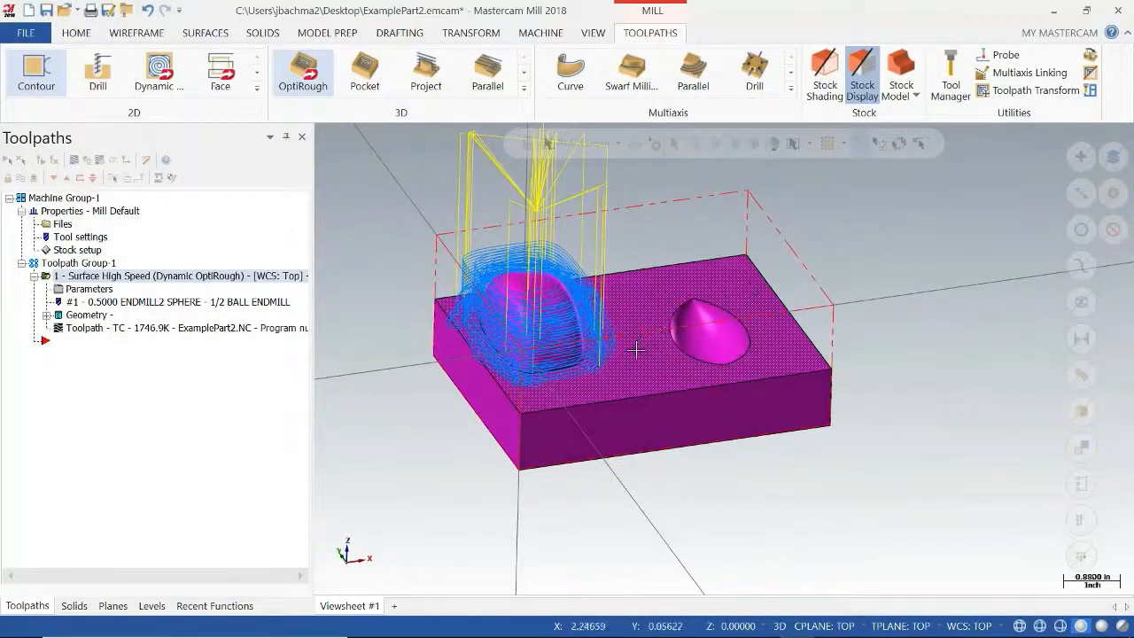
key("Delete")
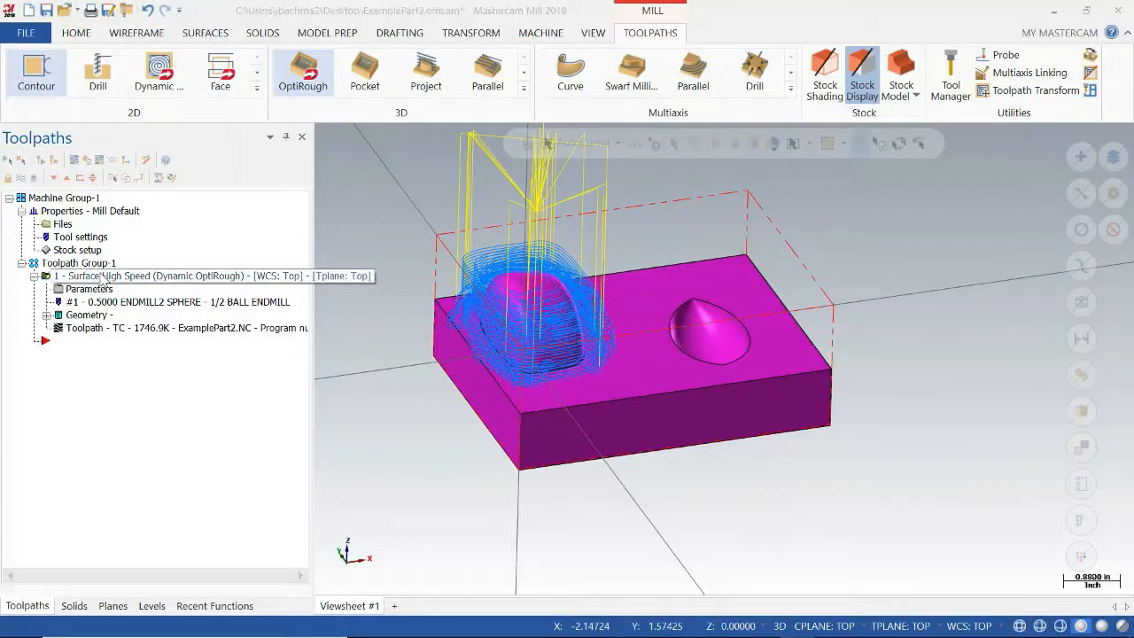
left_click(623, 397)
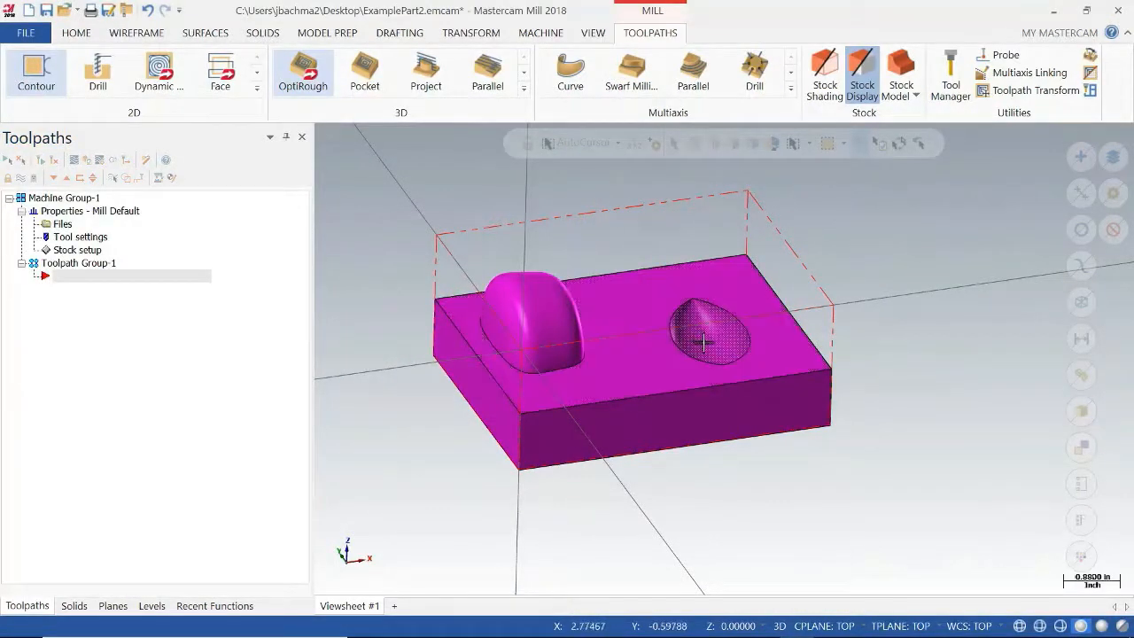
Step: Cover the cavity opening in the block's top face with a Fill Holes surface
middle_click_drag(853, 345, 737, 347)
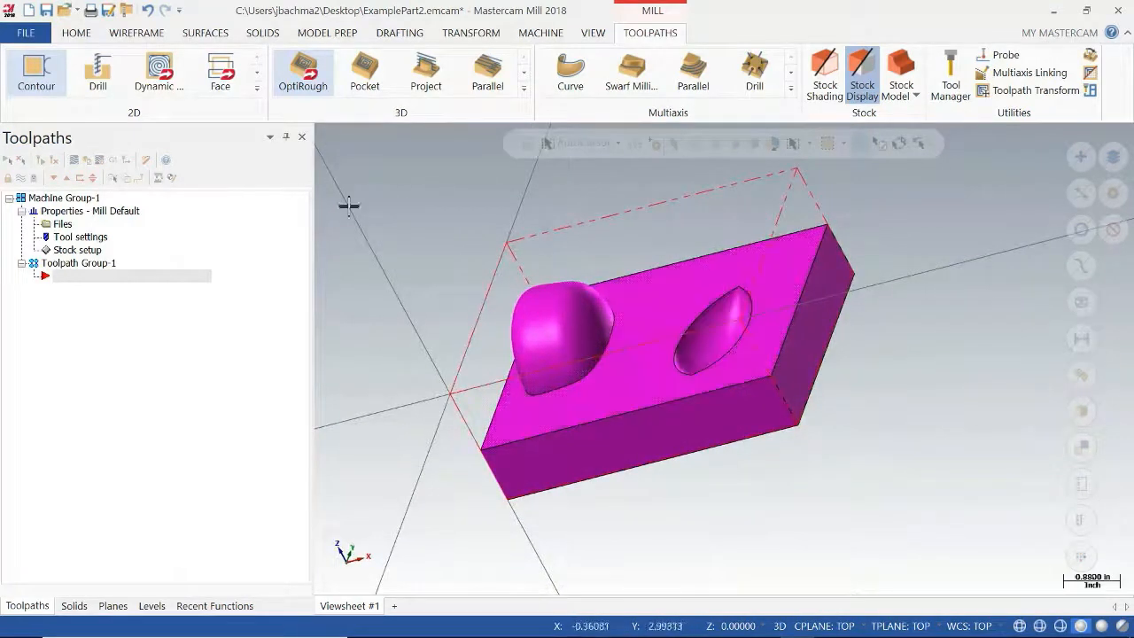
left_click(205, 33)
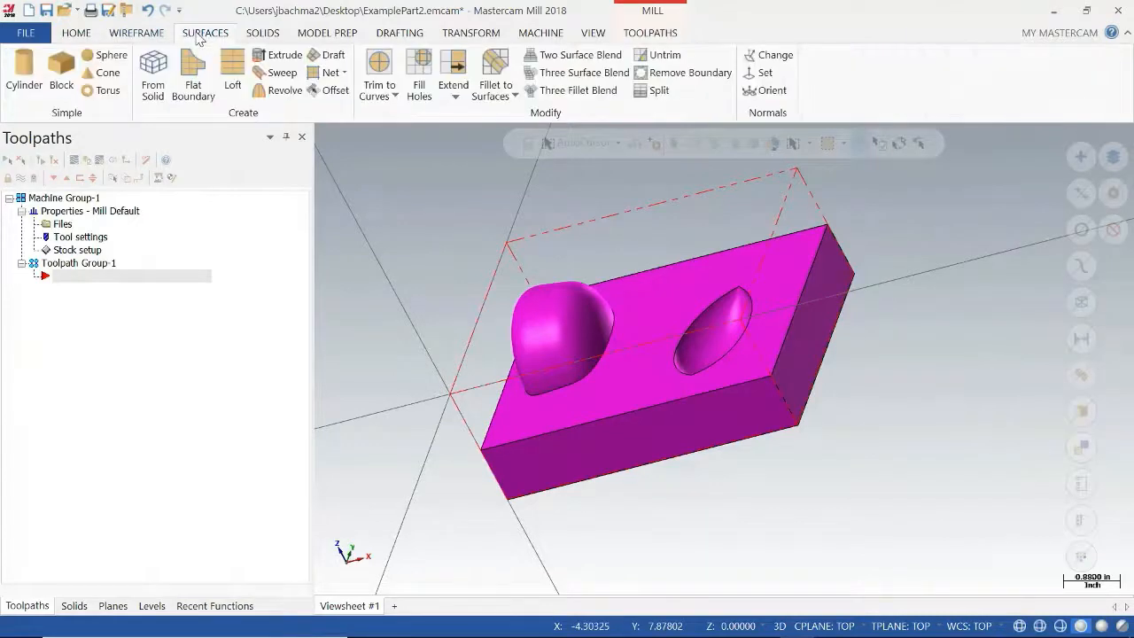
left_click(419, 78)
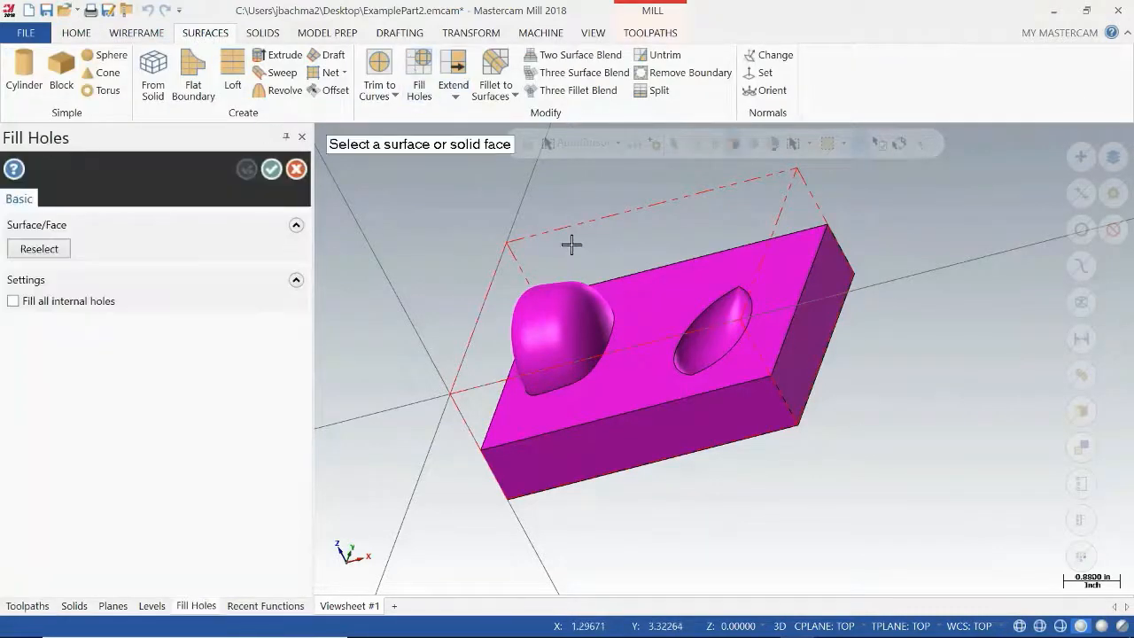
middle_click_drag(602, 236, 659, 246)
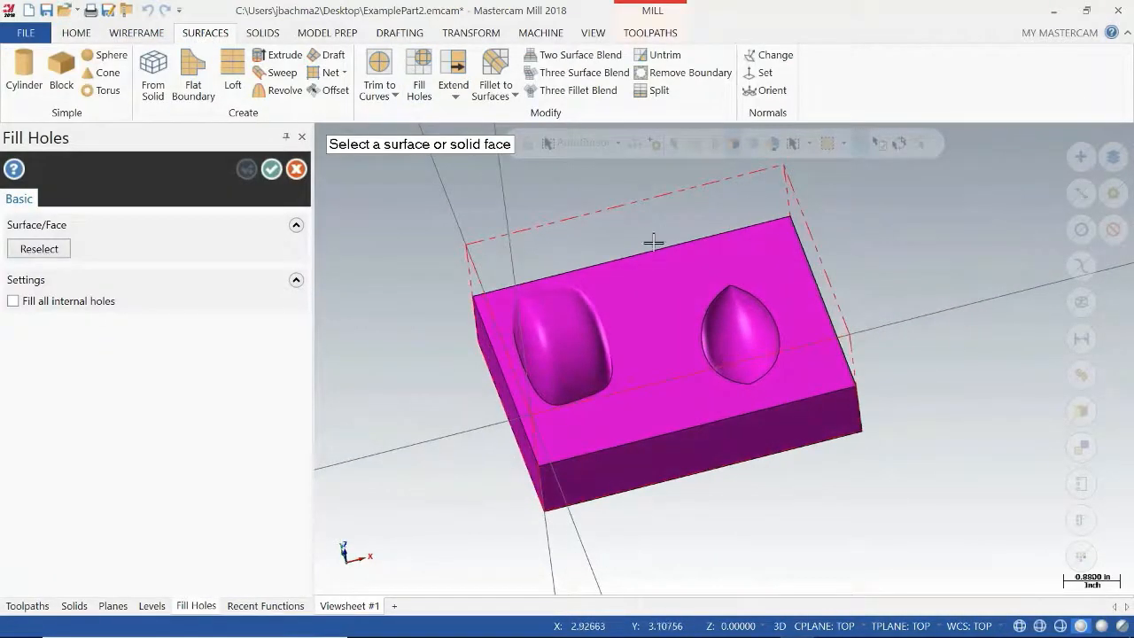
left_click(776, 276)
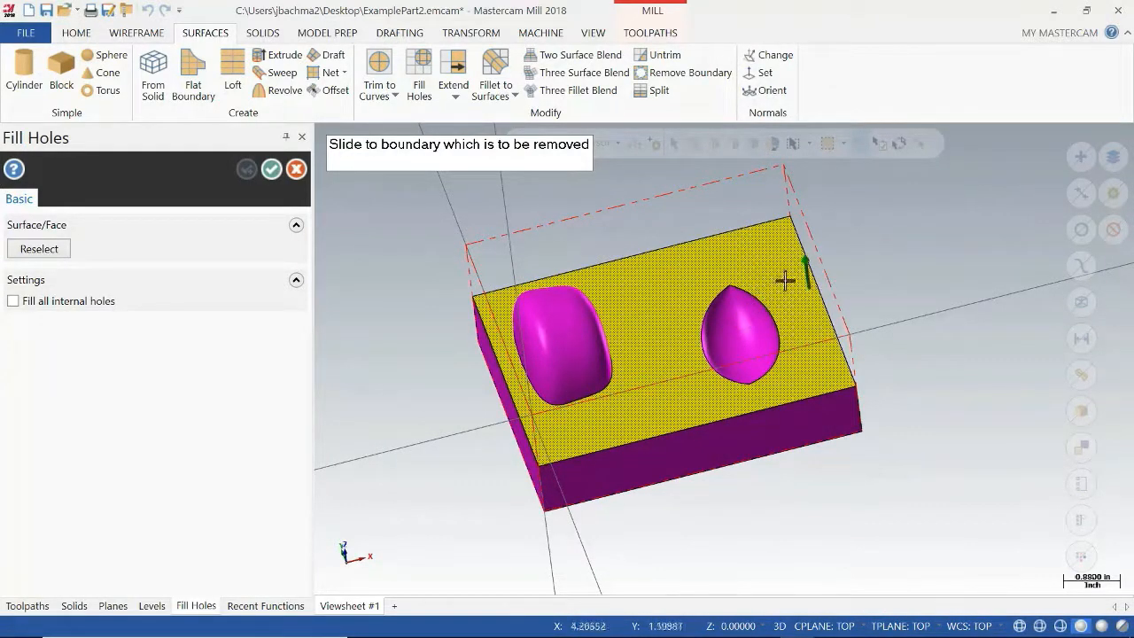
left_click(747, 299)
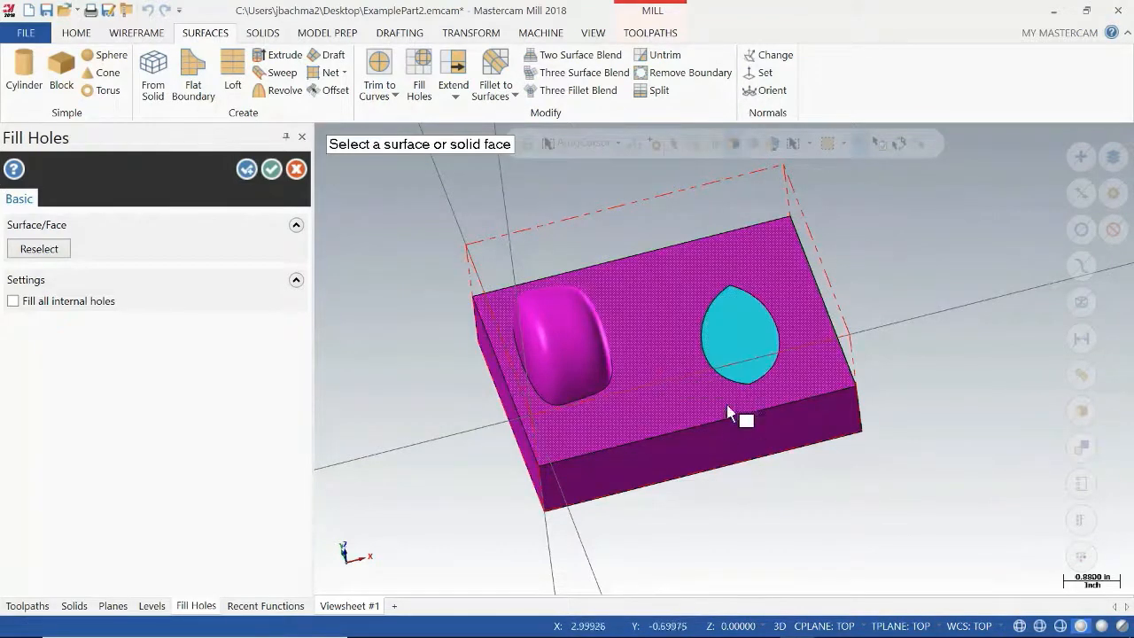
middle_click_drag(739, 415, 722, 399)
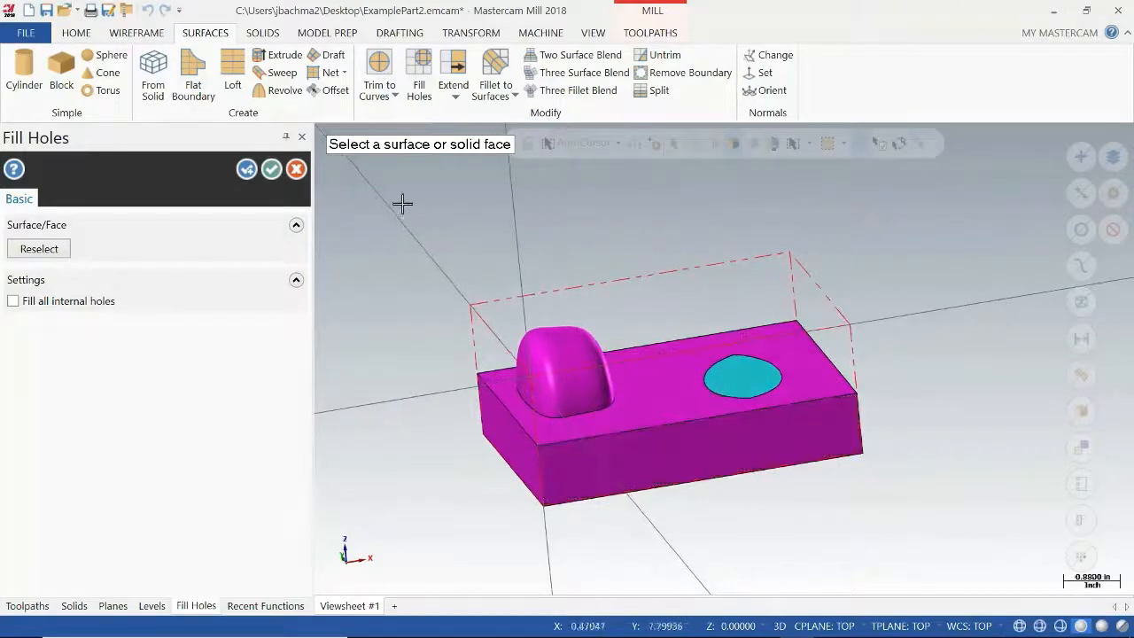
left_click(275, 171)
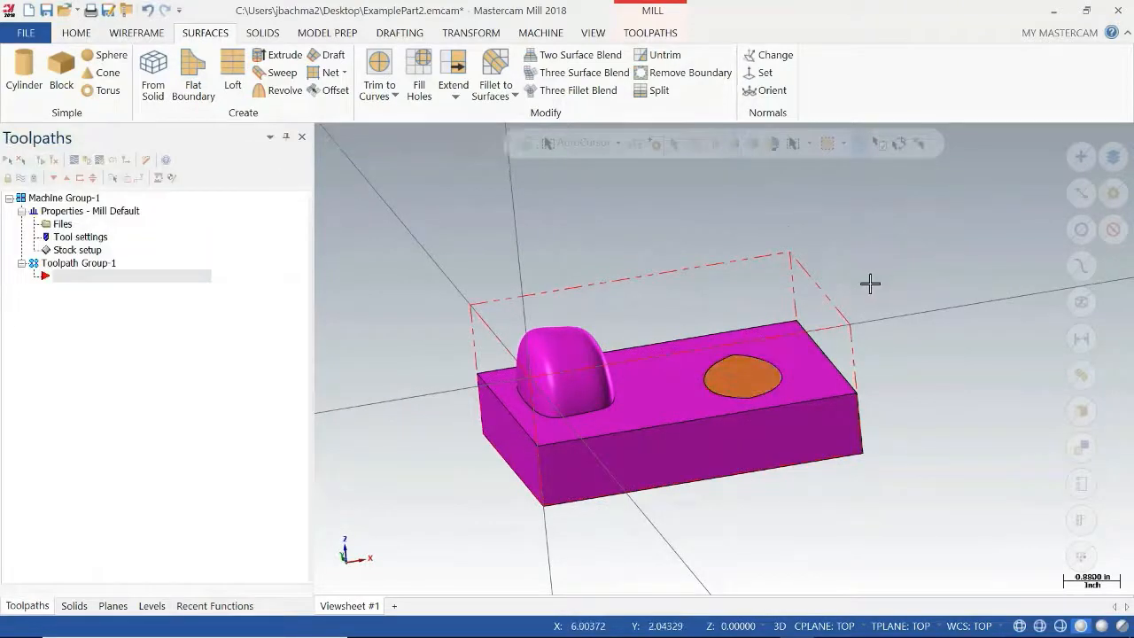
Step: Start a new Dynamic OptiRough toolpath with the dome, the top face and the hole-filling surface as machining geometry
mouse_move(870, 283)
middle_mouse_down()
mouse_move(873, 314)
mouse_move(891, 319)
mouse_move(813, 299)
mouse_move(878, 297)
middle_mouse_up()
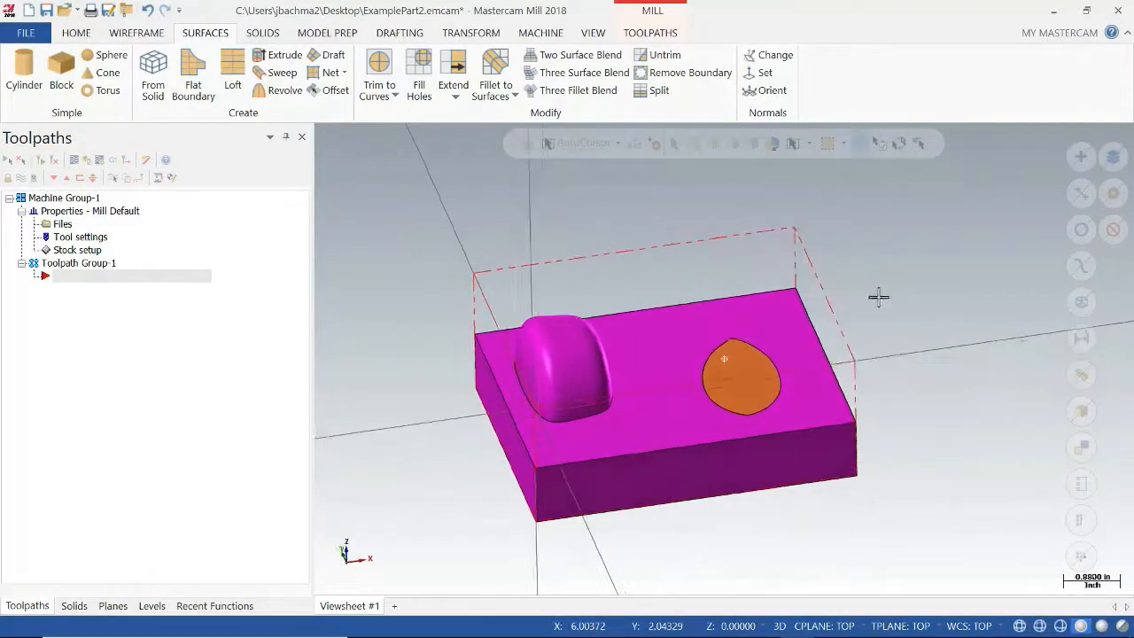
left_click(644, 36)
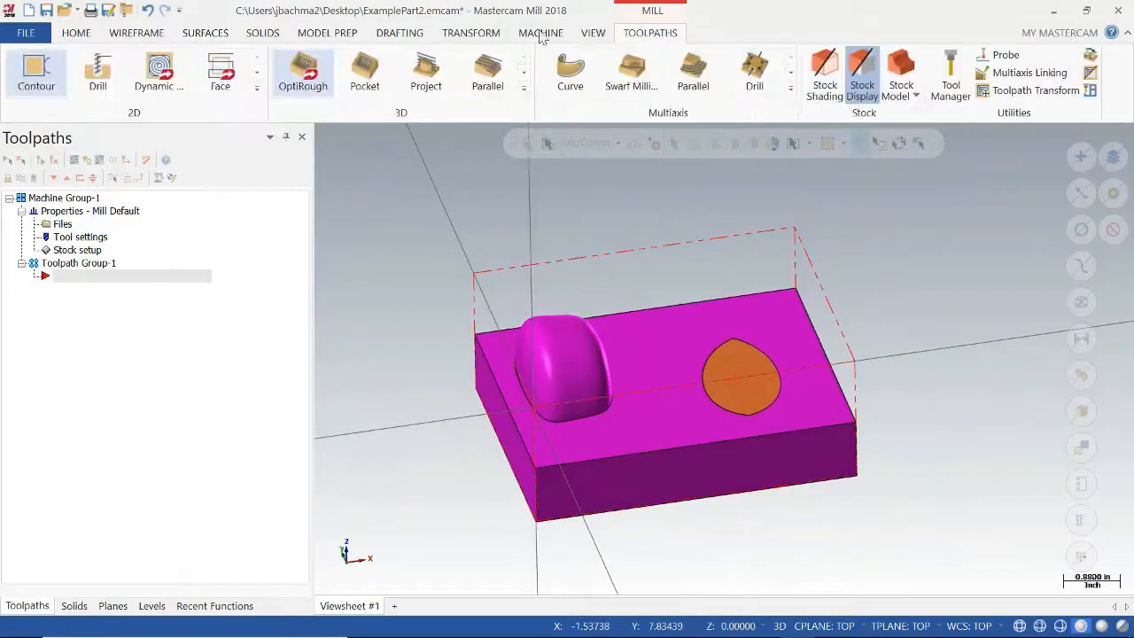
left_click(312, 82)
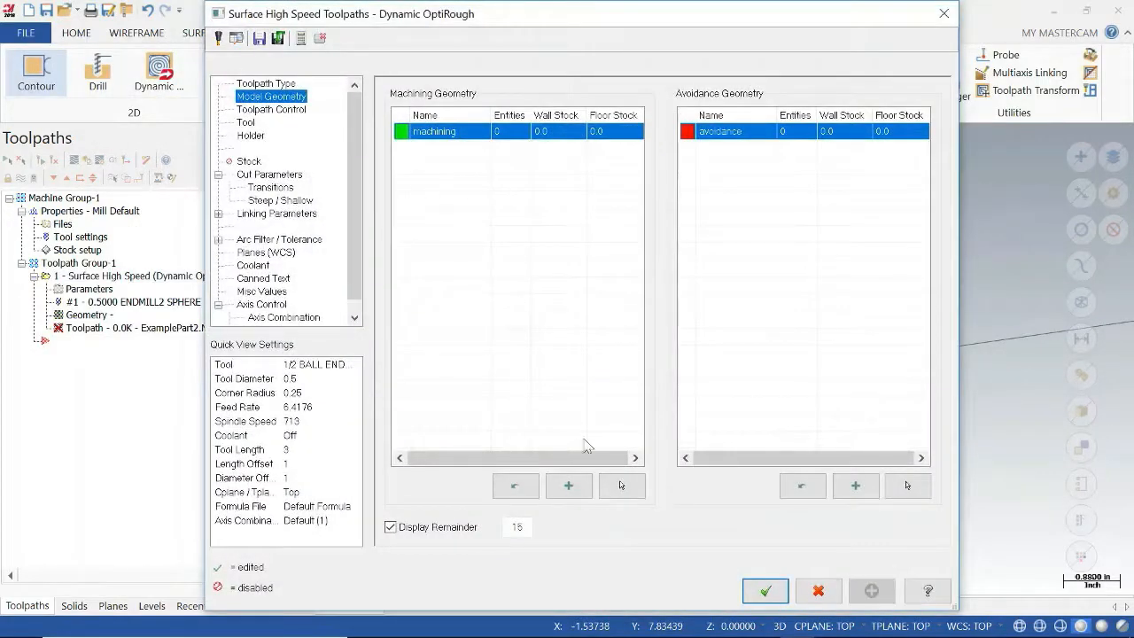
left_click(622, 485)
left_click(567, 396)
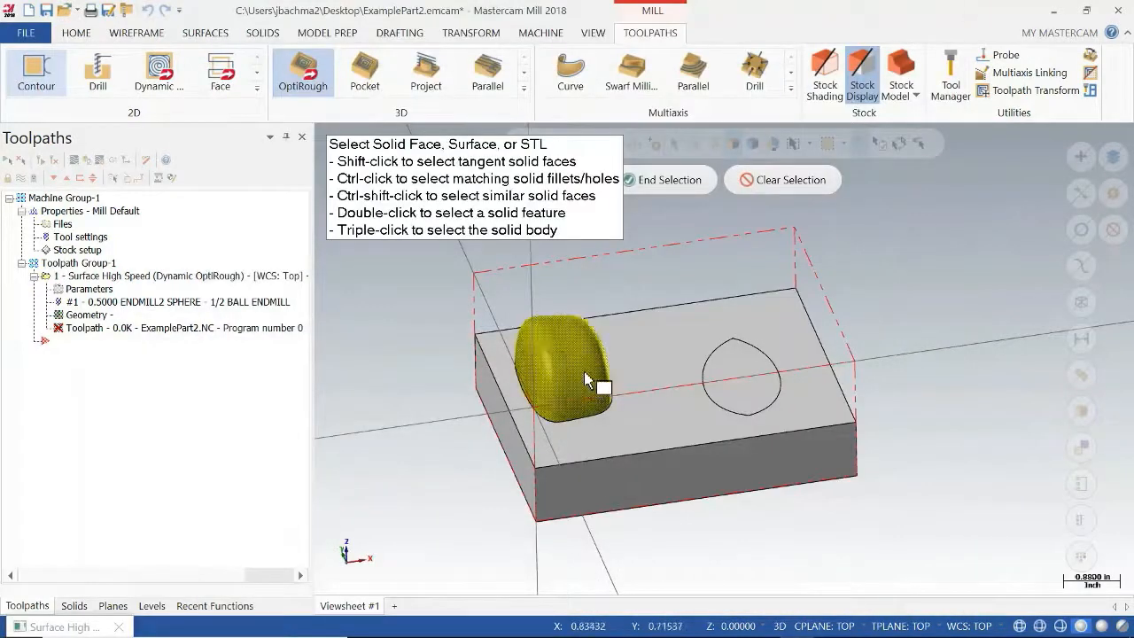
left_click(653, 387)
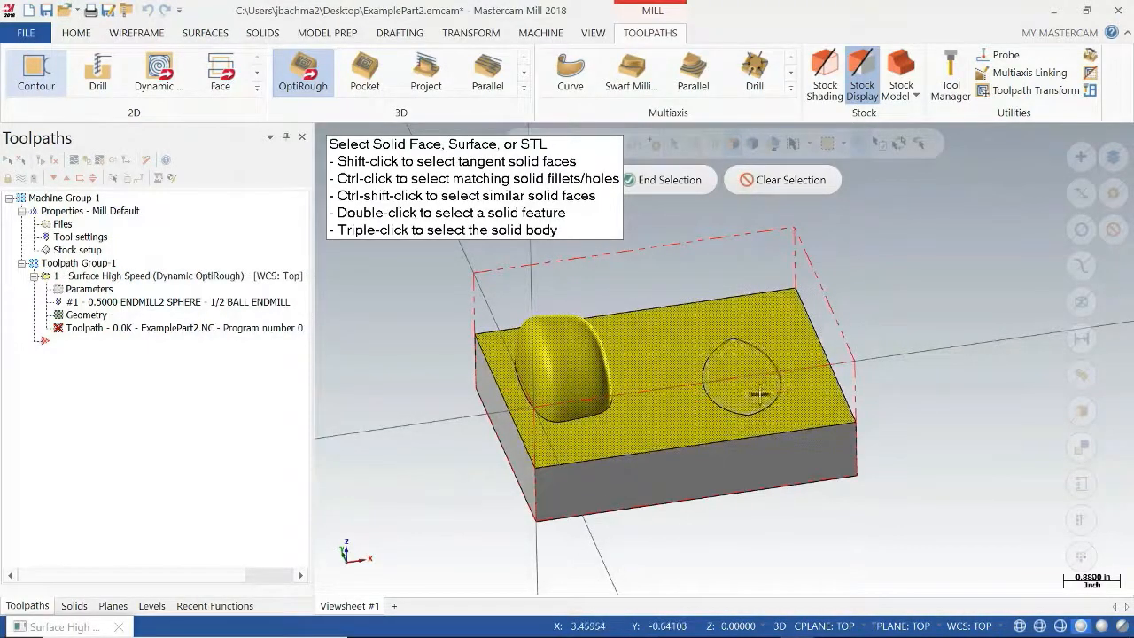
left_click(759, 398)
left_click(651, 188)
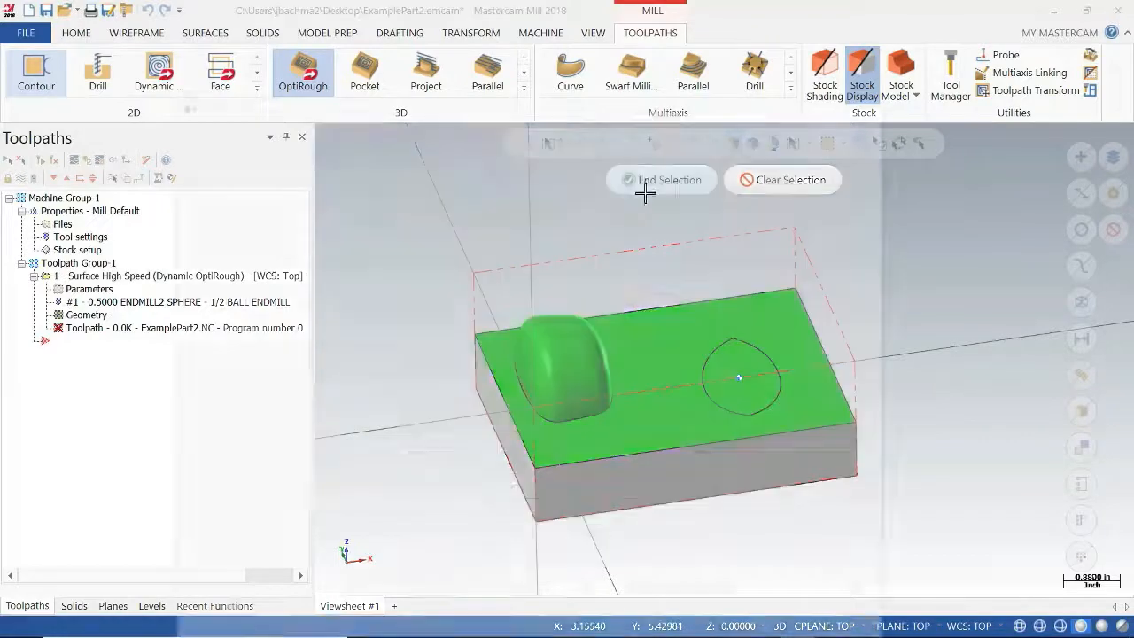
Step: Set the 1/2 ball endmill to 300 SFM, a feed rate of 10 and a plunge rate of 1
left_click(246, 123)
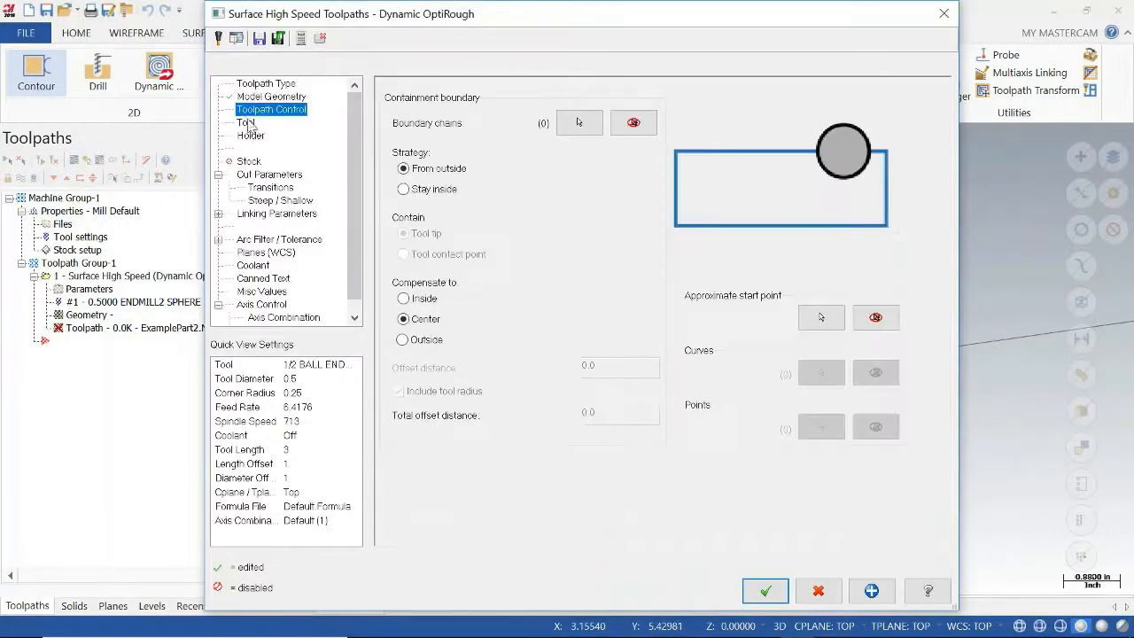
left_click(246, 122)
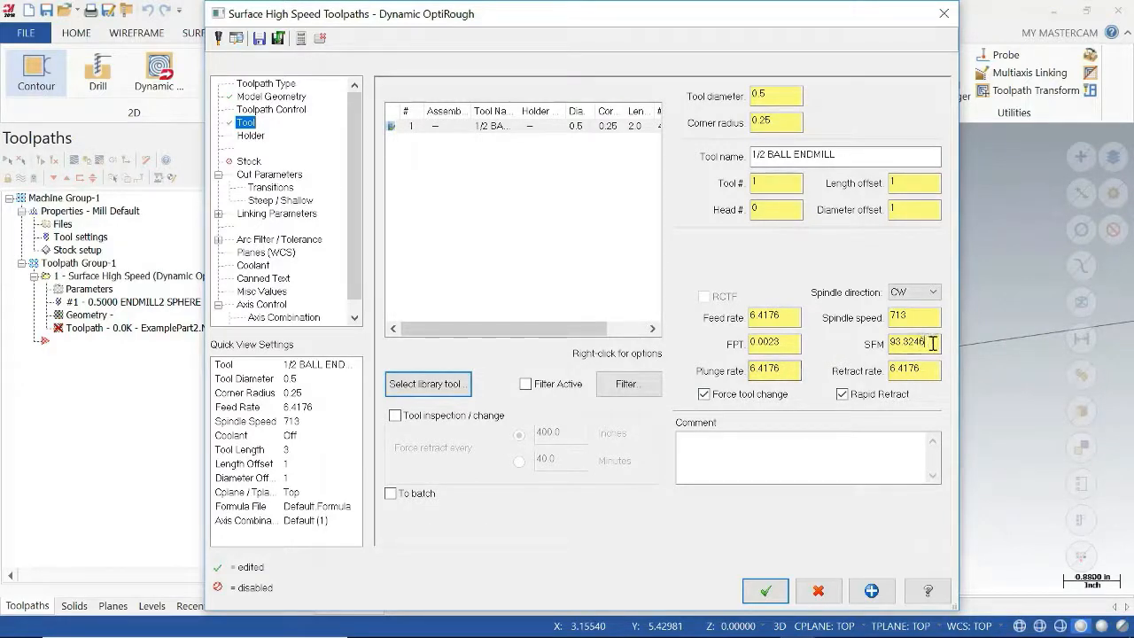
left_click_drag(791, 321, 716, 322)
type("10")
left_click_drag(934, 342, 852, 342)
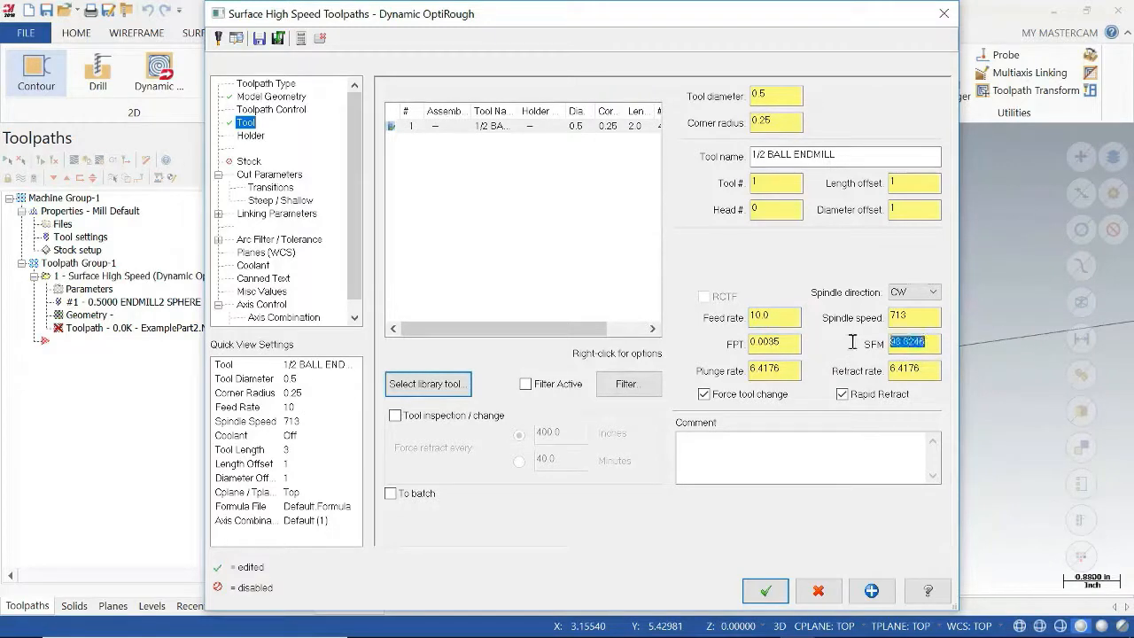
type("300")
left_click(916, 368)
left_click_drag(800, 371, 720, 372)
type("1")
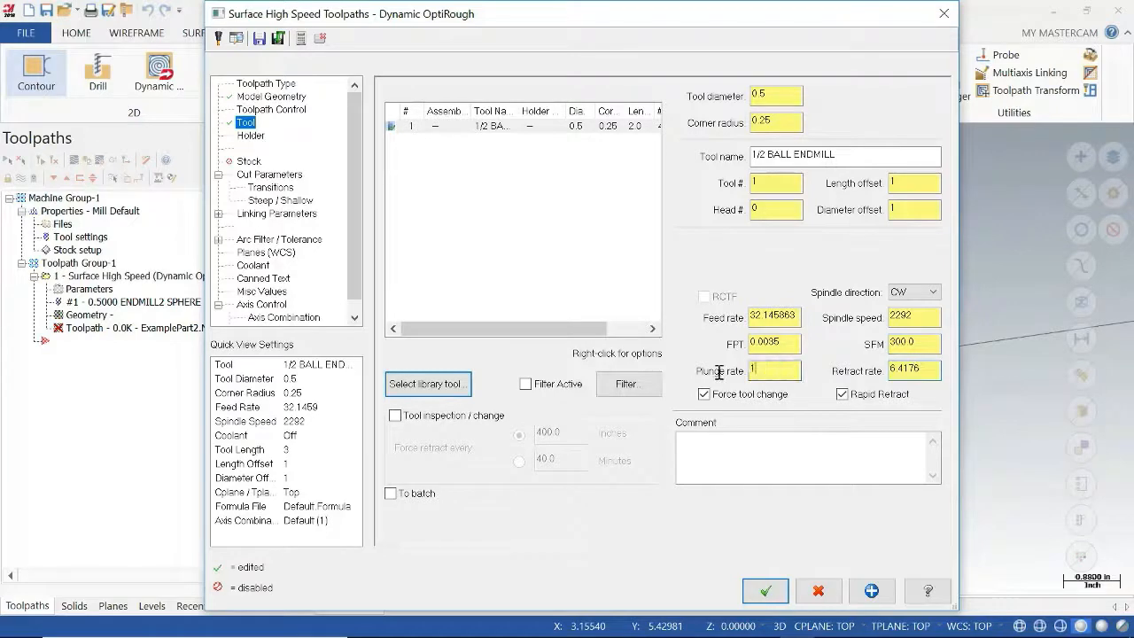
left_click_drag(799, 324, 727, 316)
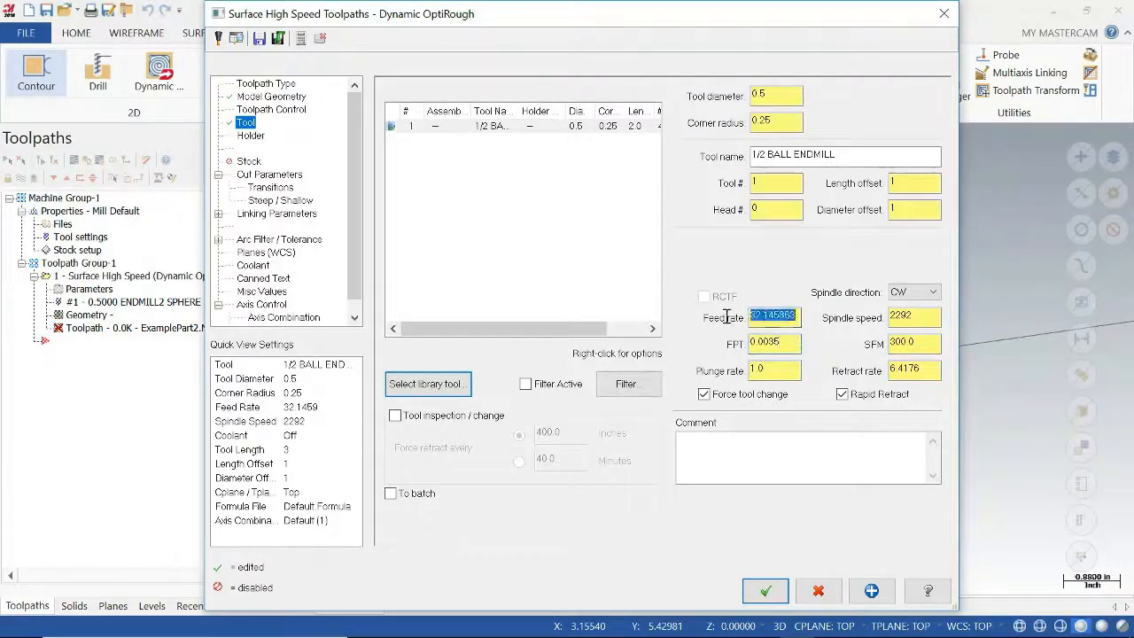
type("10.0")
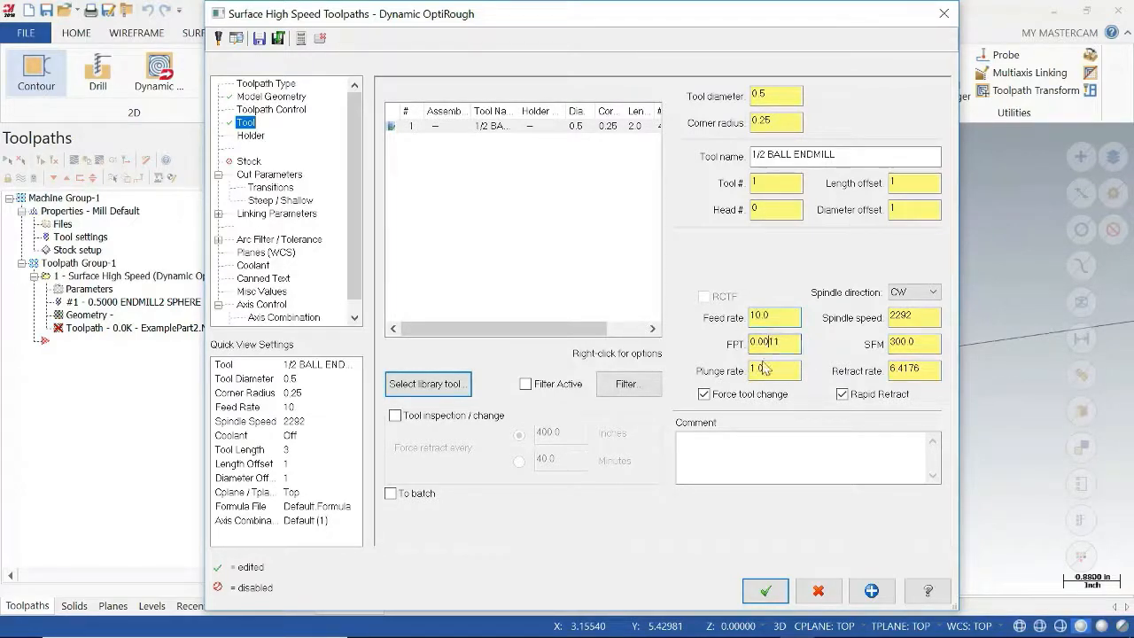
Step: Check the linking parameters, accept the OptiRough settings, and generate the toolpath
left_click(284, 214)
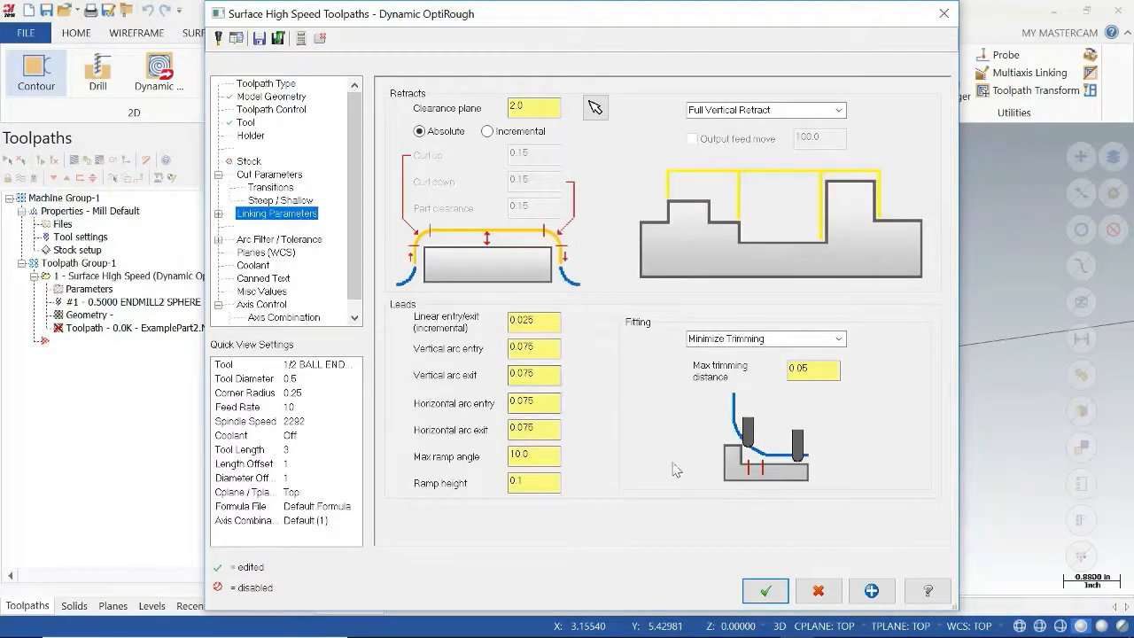
left_click(766, 591)
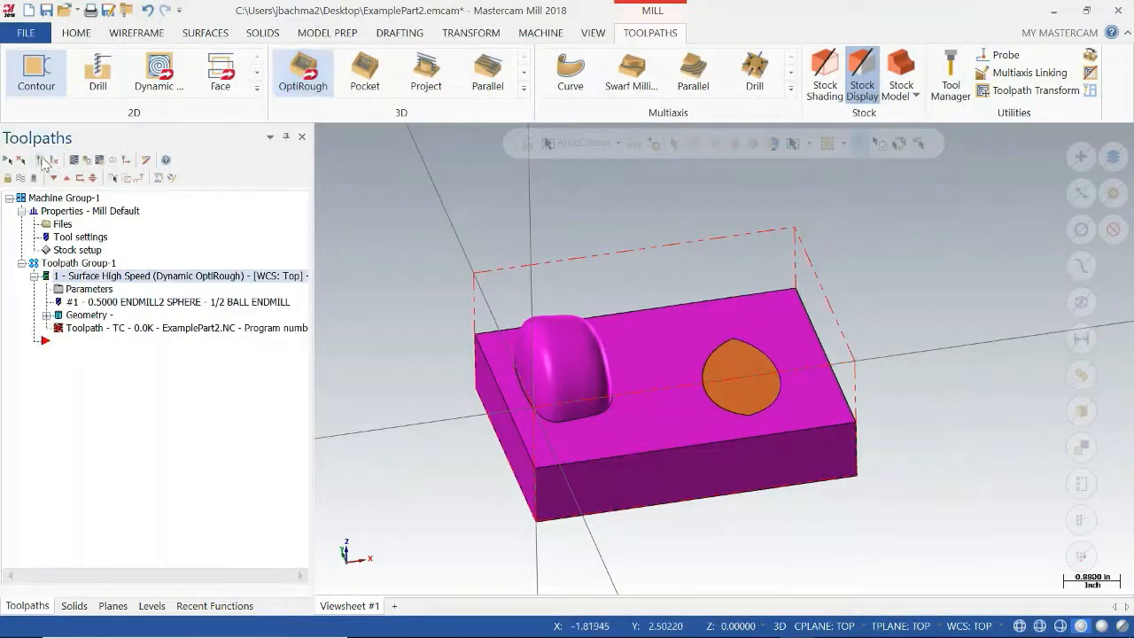
left_click(54, 160)
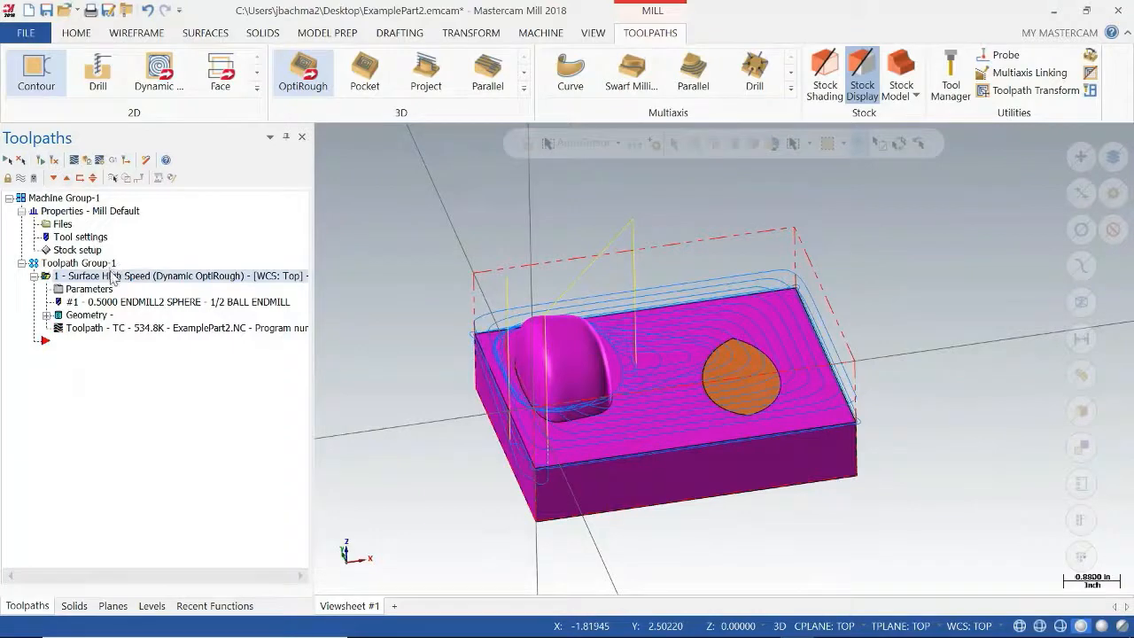
mouse_move(532, 439)
middle_mouse_down()
mouse_move(556, 450)
mouse_move(543, 437)
mouse_move(547, 462)
mouse_move(564, 440)
mouse_move(556, 477)
middle_mouse_up()
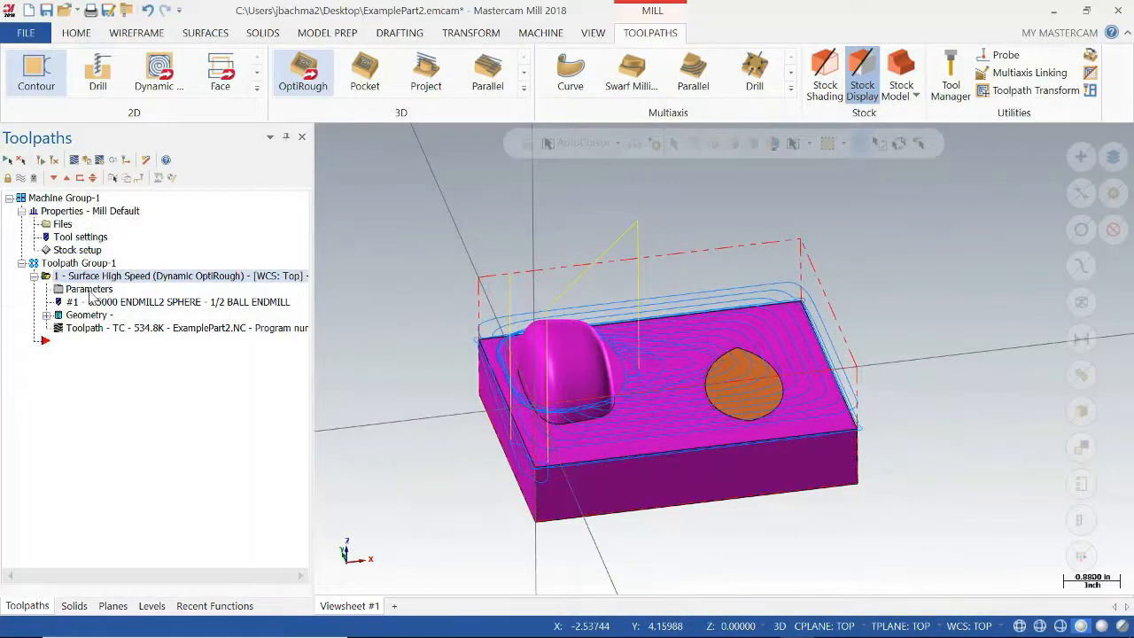
Step: Set the OptiRough stepdown to 0.05 in the cut parameters and regenerate the toolpath
left_click(89, 290)
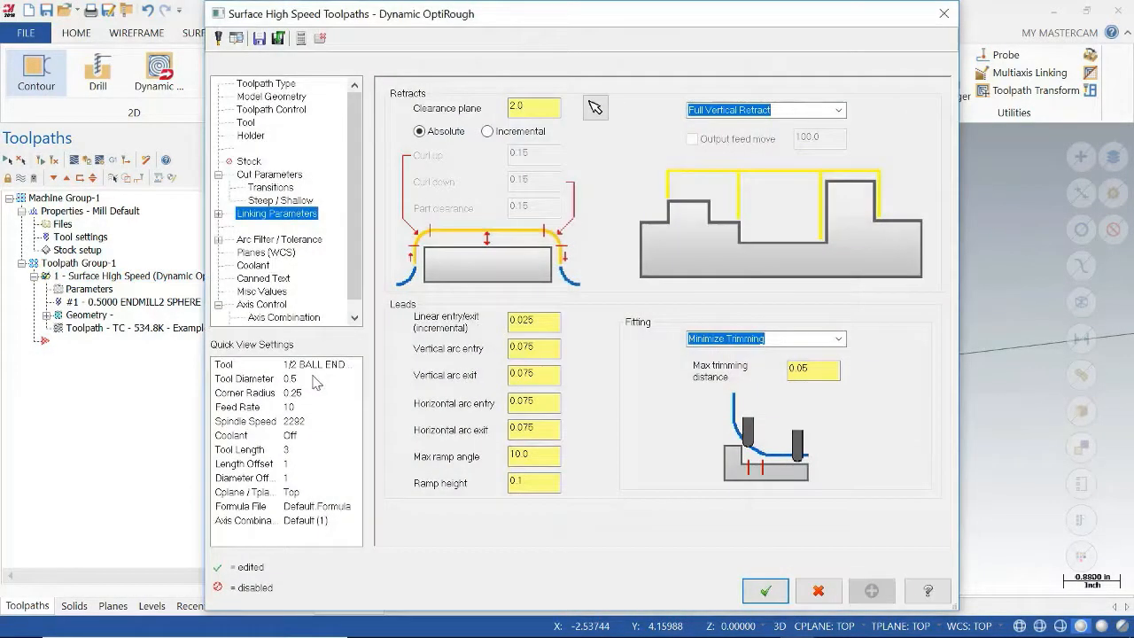
left_click(268, 175)
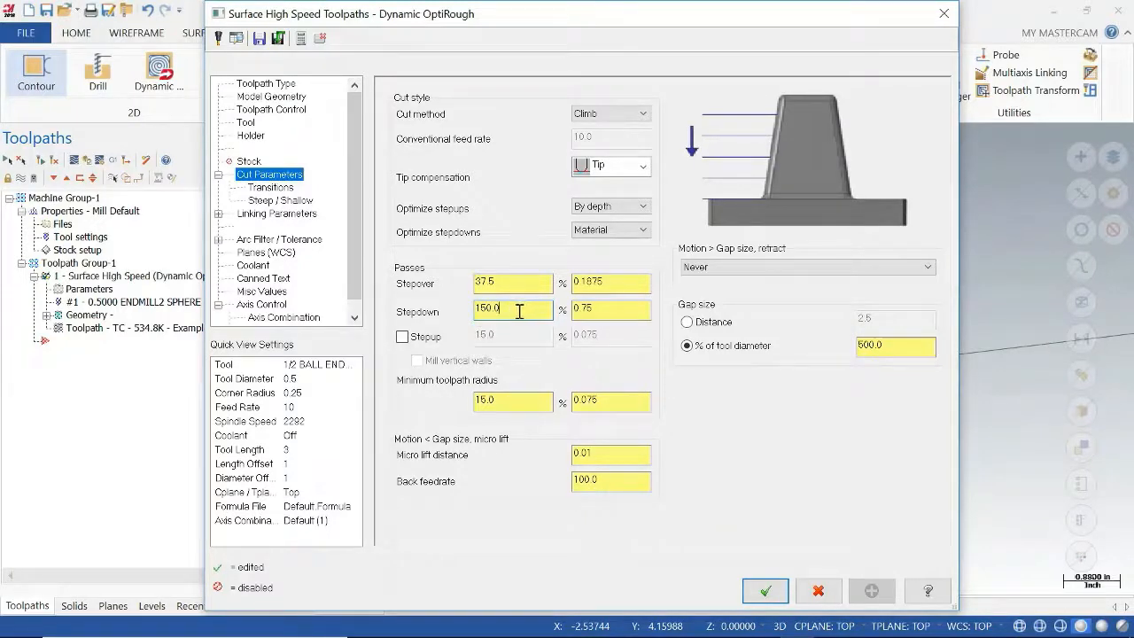
left_click_drag(611, 309, 545, 310)
left_click(618, 312)
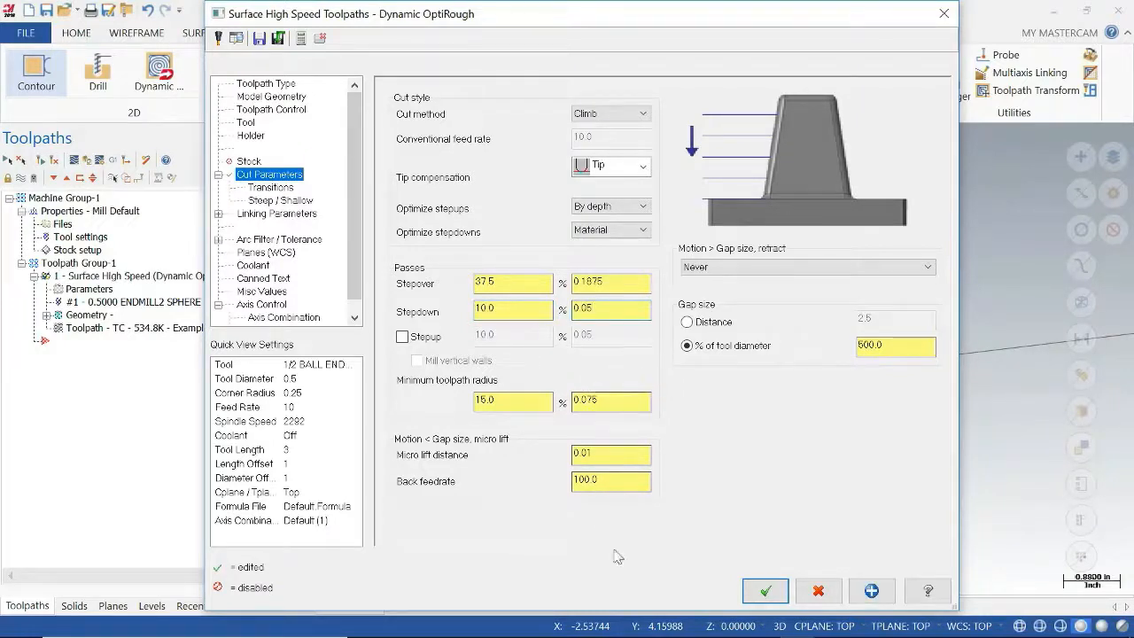
left_click(765, 591)
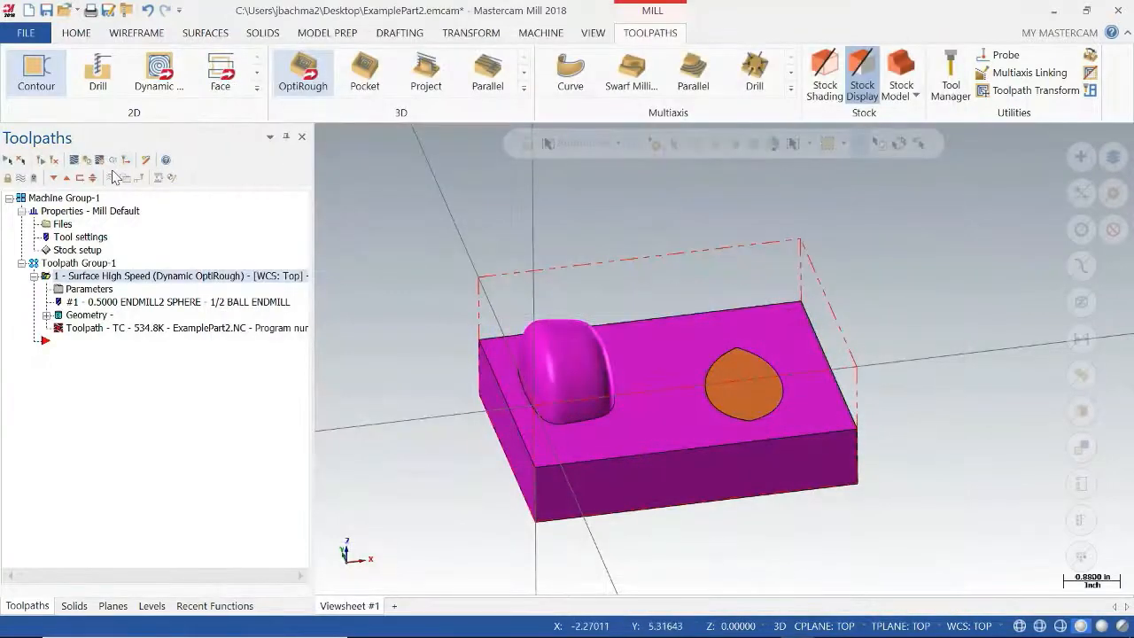
left_click(53, 162)
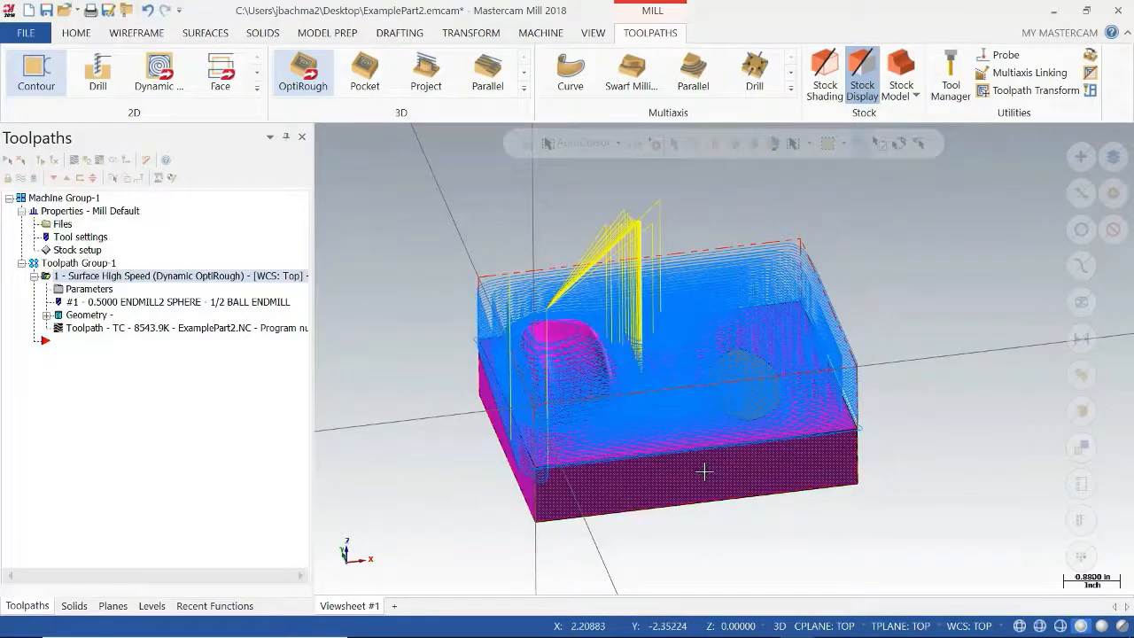
mouse_move(736, 496)
middle_mouse_down()
mouse_move(754, 468)
mouse_move(750, 488)
middle_mouse_up()
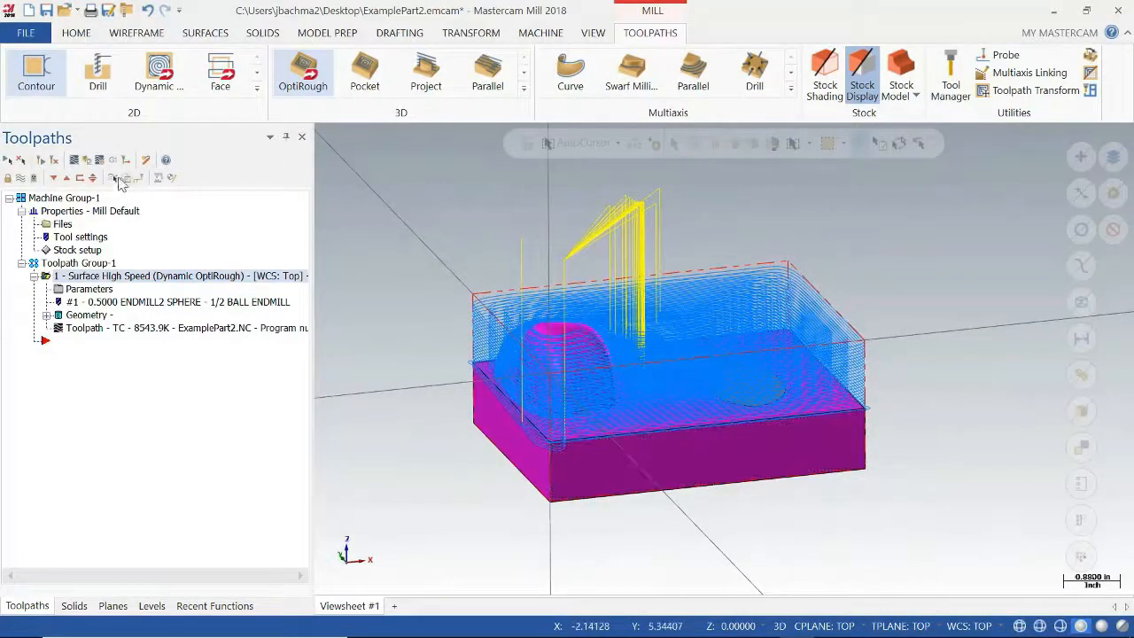
Step: Check the toolpath's cycle time in the Backplot information and close Backplot
left_click(75, 160)
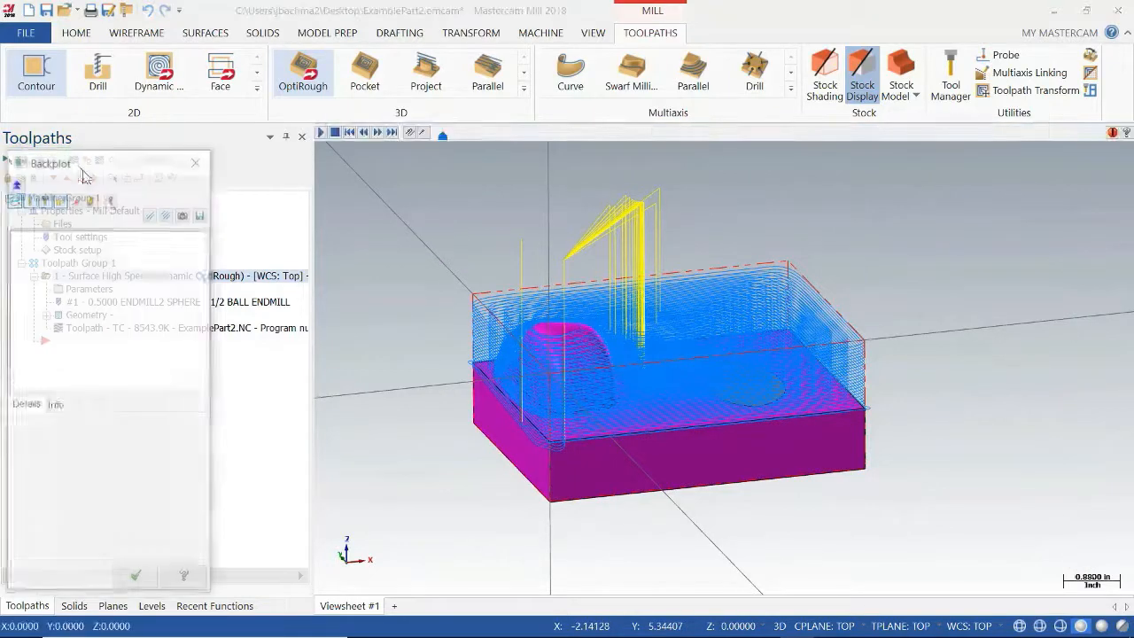
left_click(56, 406)
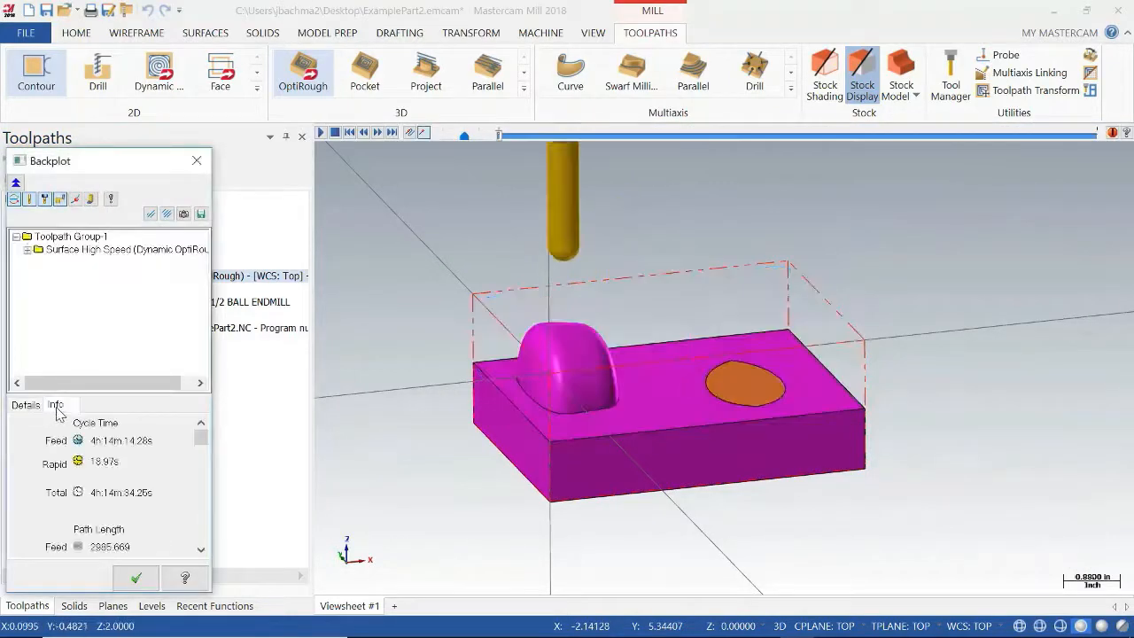
left_click(136, 577)
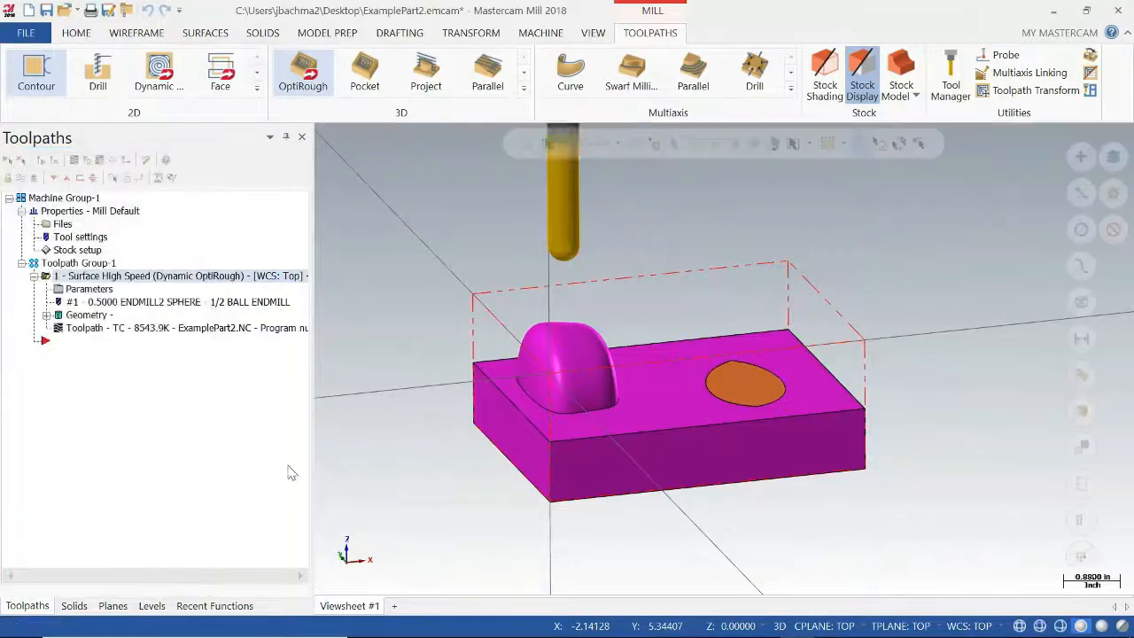
Step: Verify the OptiRough toolpath by playing the full stock-removal simulation, and close the simulator
middle_click_drag(476, 242, 443, 264)
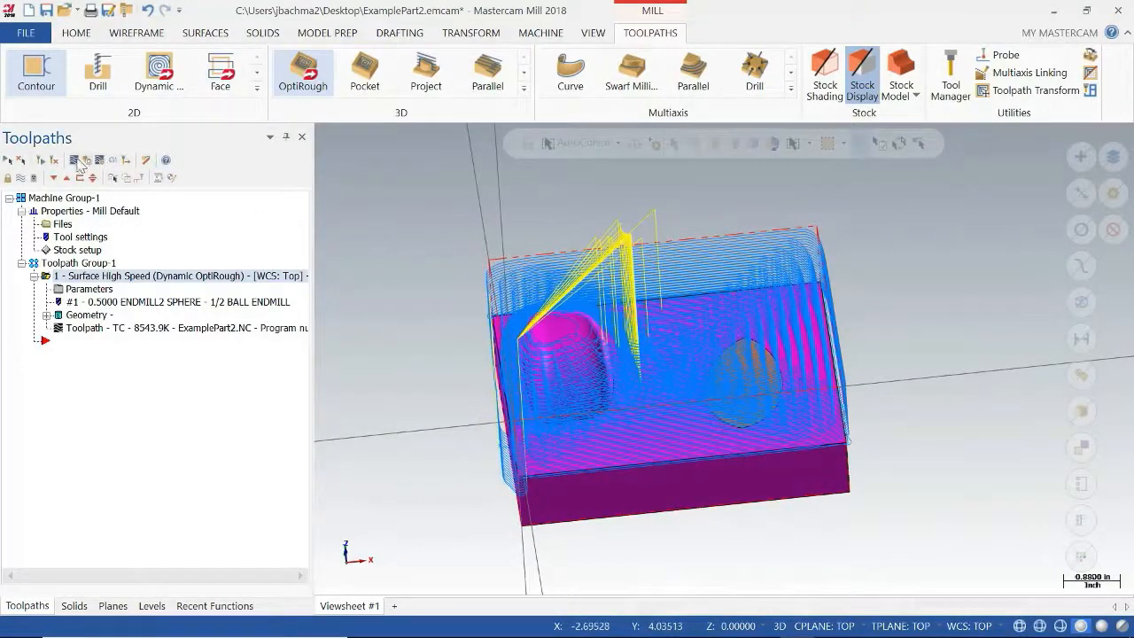
left_click(86, 161)
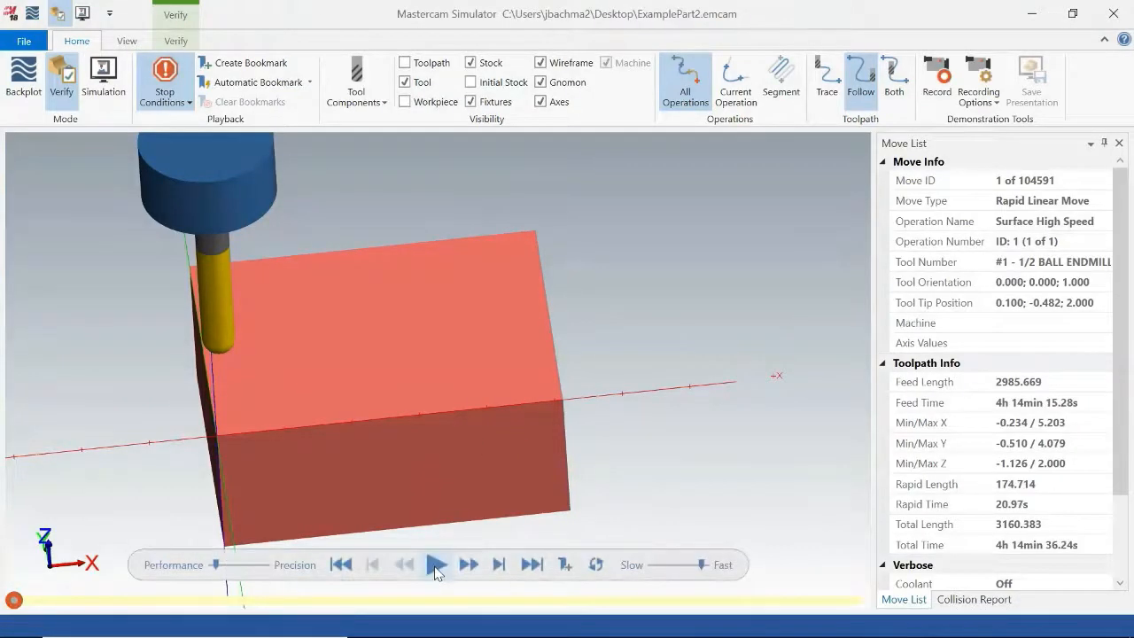
left_click(436, 567)
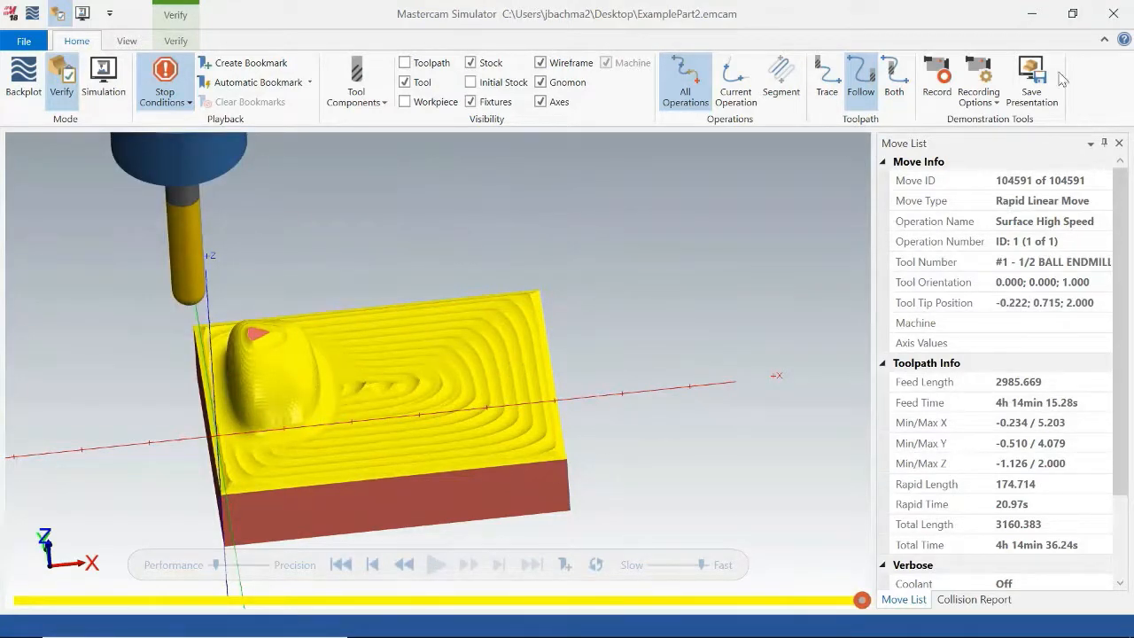
left_click(1114, 13)
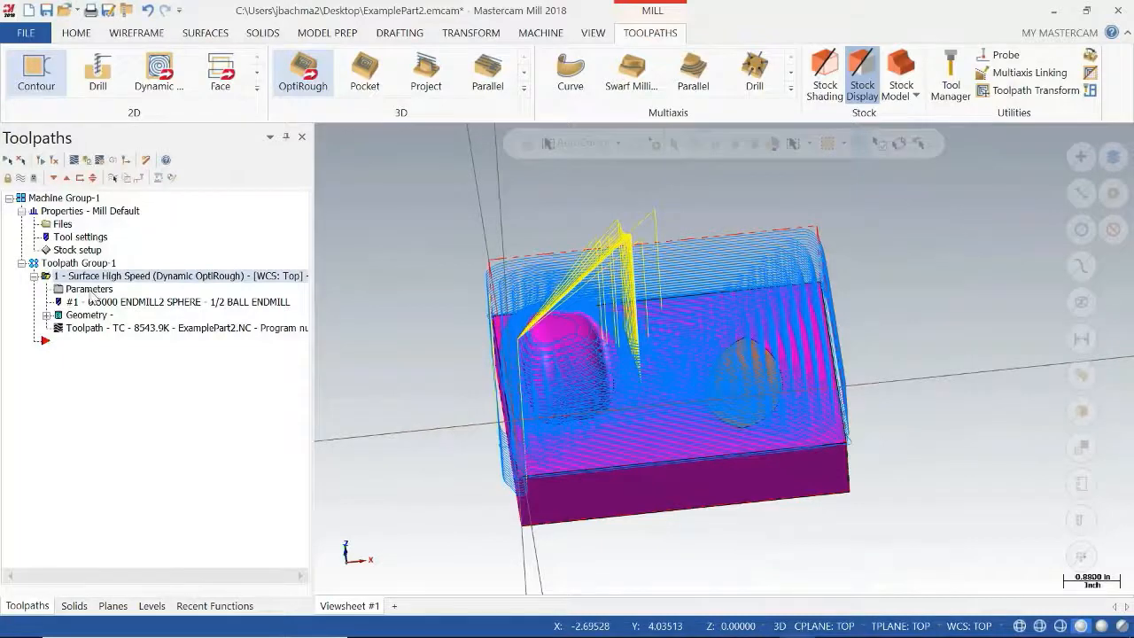
Step: Set the OptiRough stepdown to 25% of the tool diameter in the cut parameters and regenerate the toolpath
left_click(88, 291)
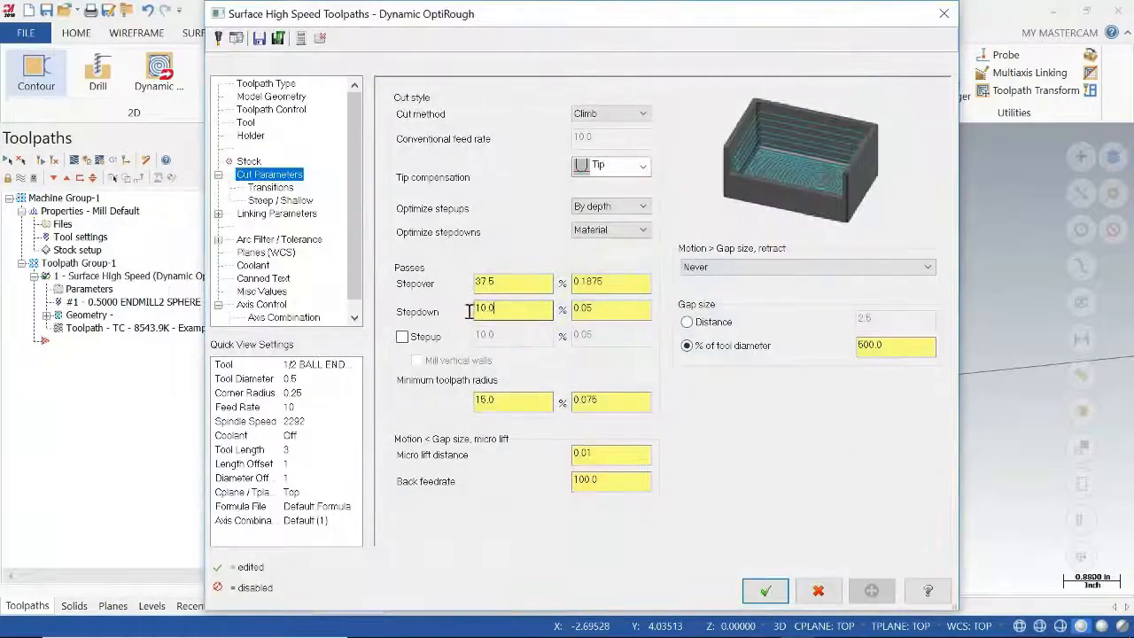
double_click(478, 308)
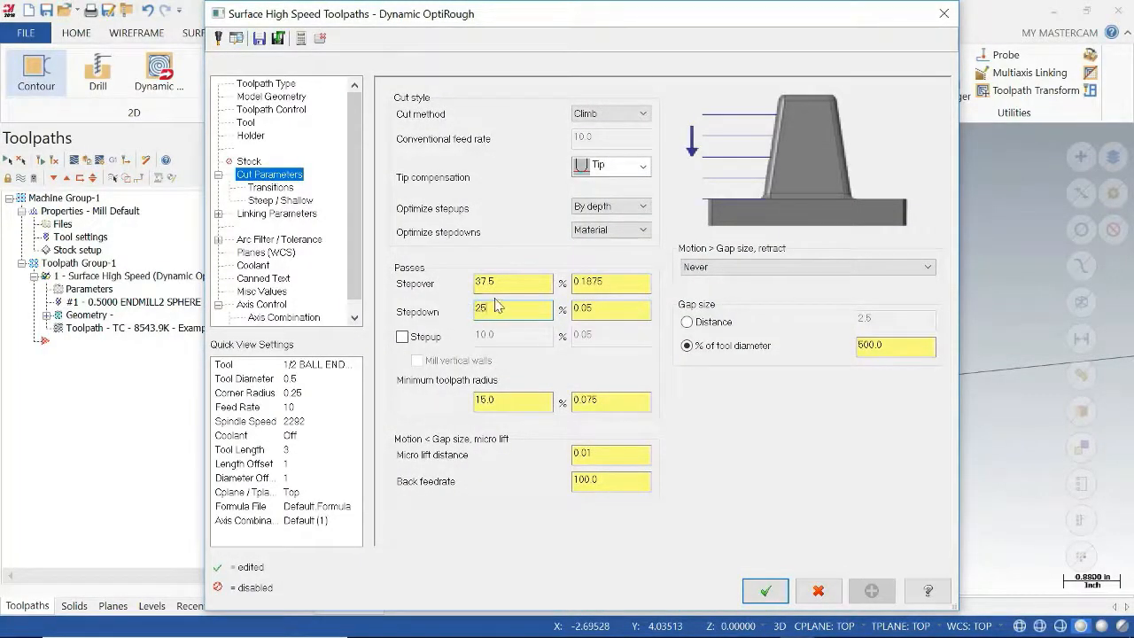
type("25")
left_click(532, 284)
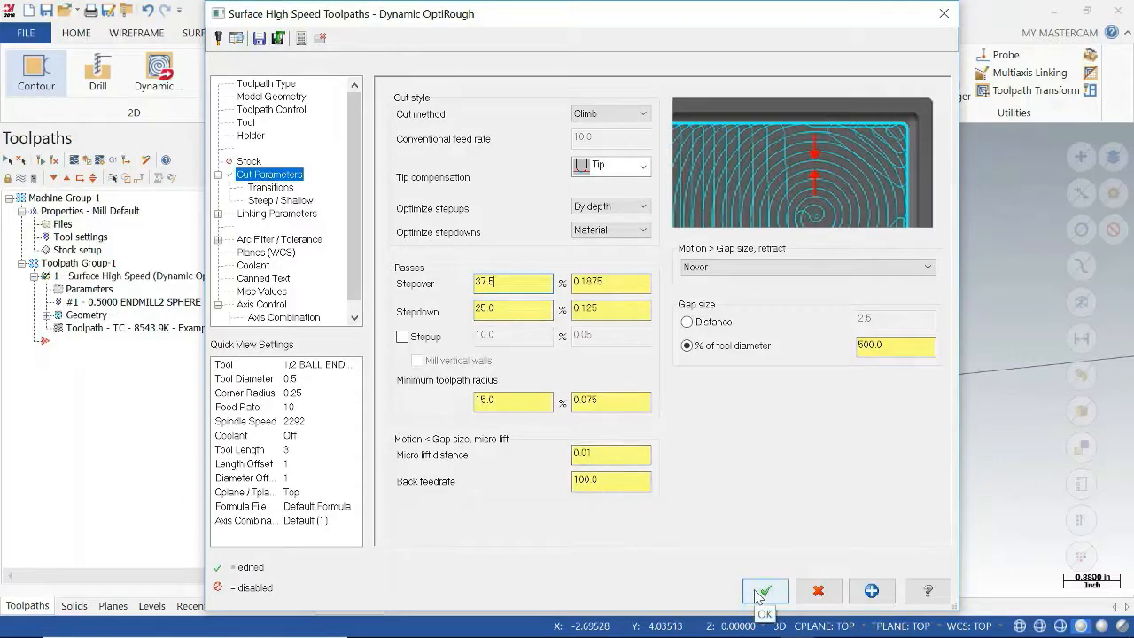
left_click(761, 592)
left_click(55, 161)
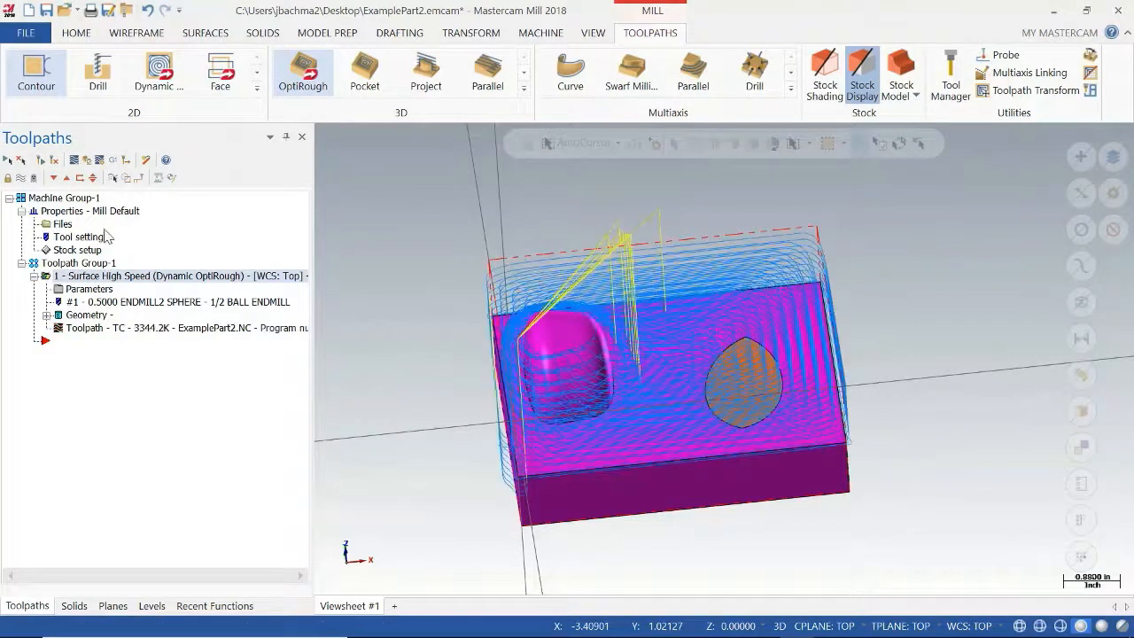
Step: Check the regenerated OptiRough toolpath's cycle time in the Backplot information and close Backplot
left_click(75, 162)
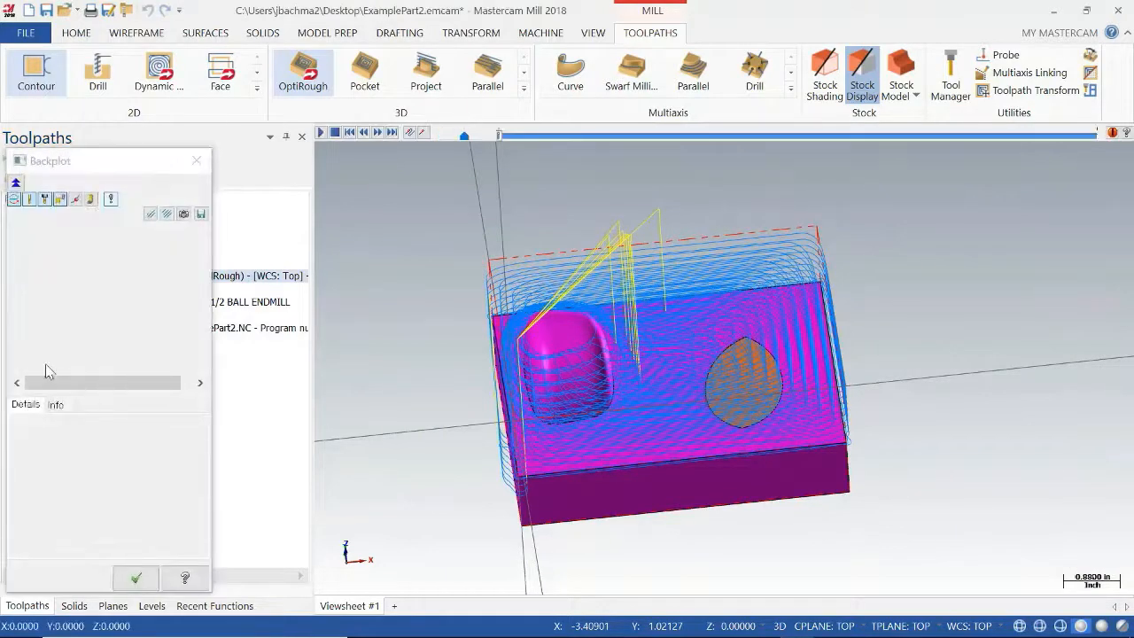
left_click(55, 406)
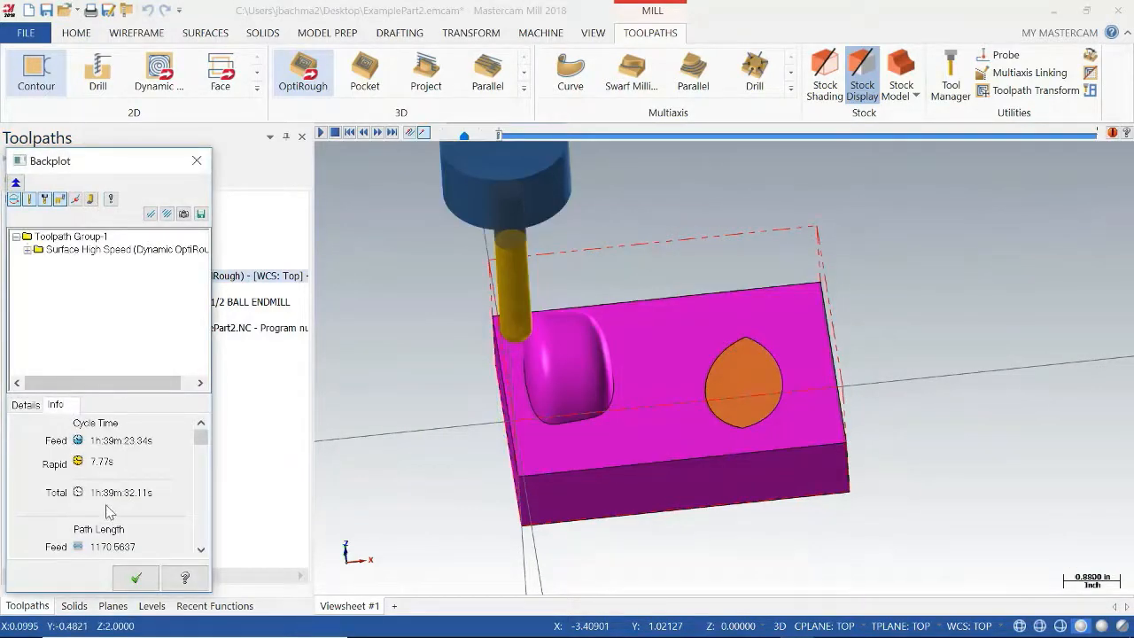
left_click(128, 580)
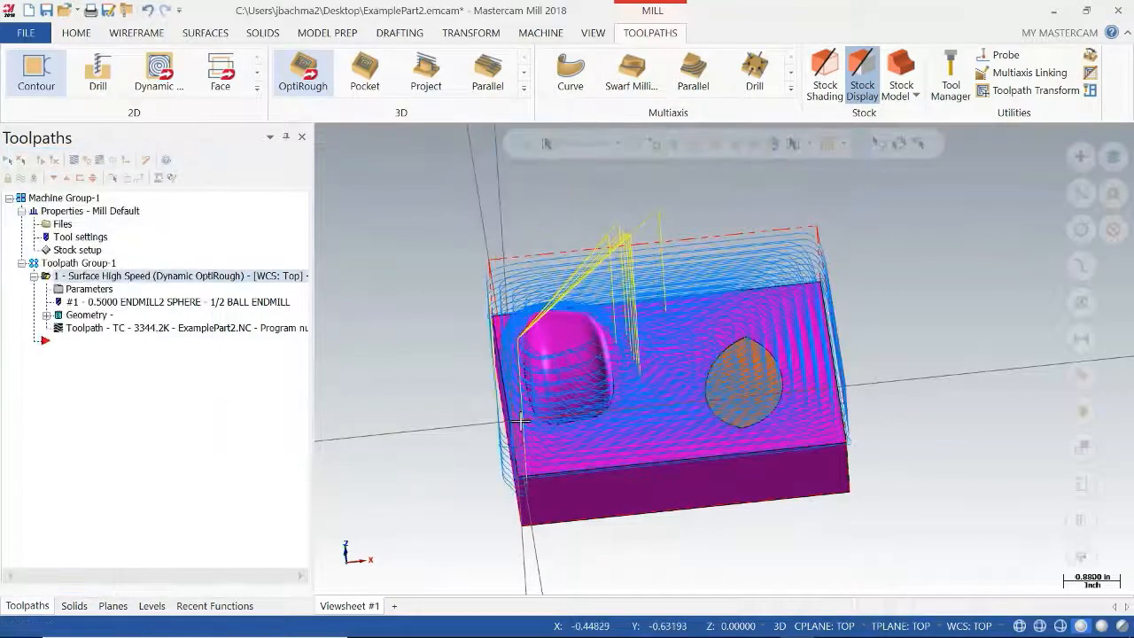
Step: Create a Hybrid finishing toolpath with the dome, the top face and the filled cavity patch as machining geometry
mouse_move(450, 432)
middle_mouse_down()
mouse_move(451, 405)
mouse_move(452, 422)
middle_mouse_up()
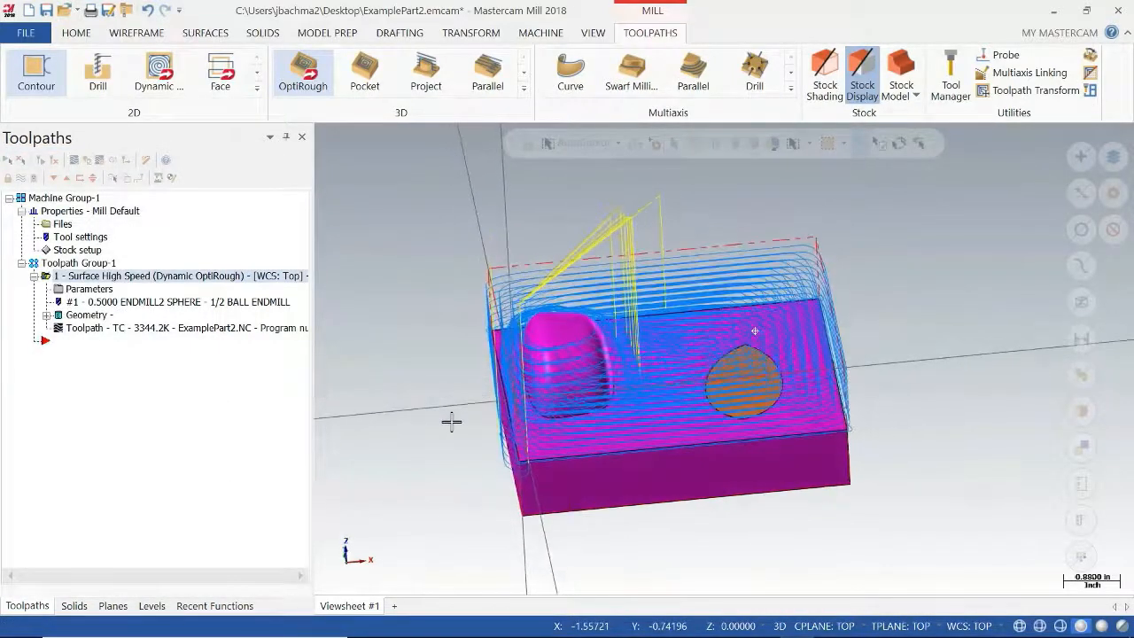
left_click(524, 89)
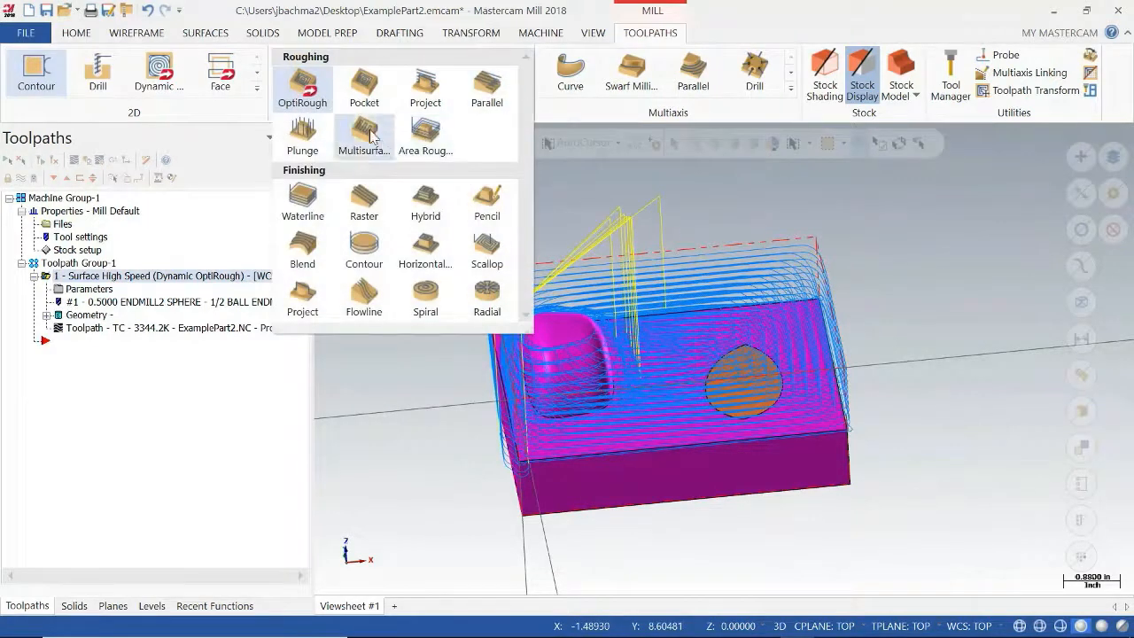
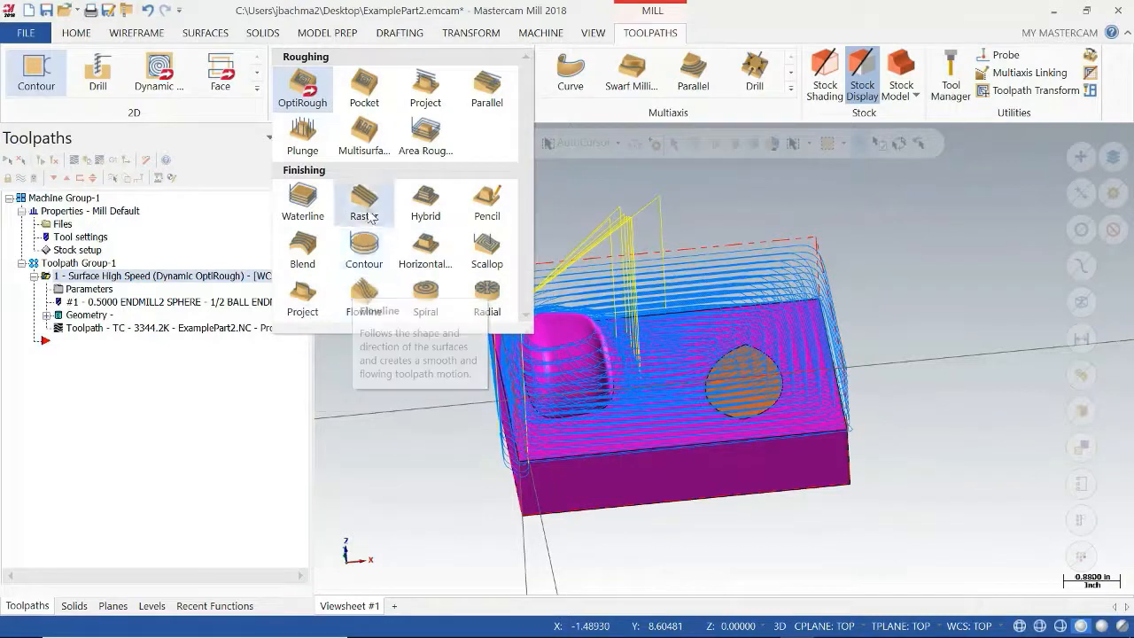
left_click(428, 202)
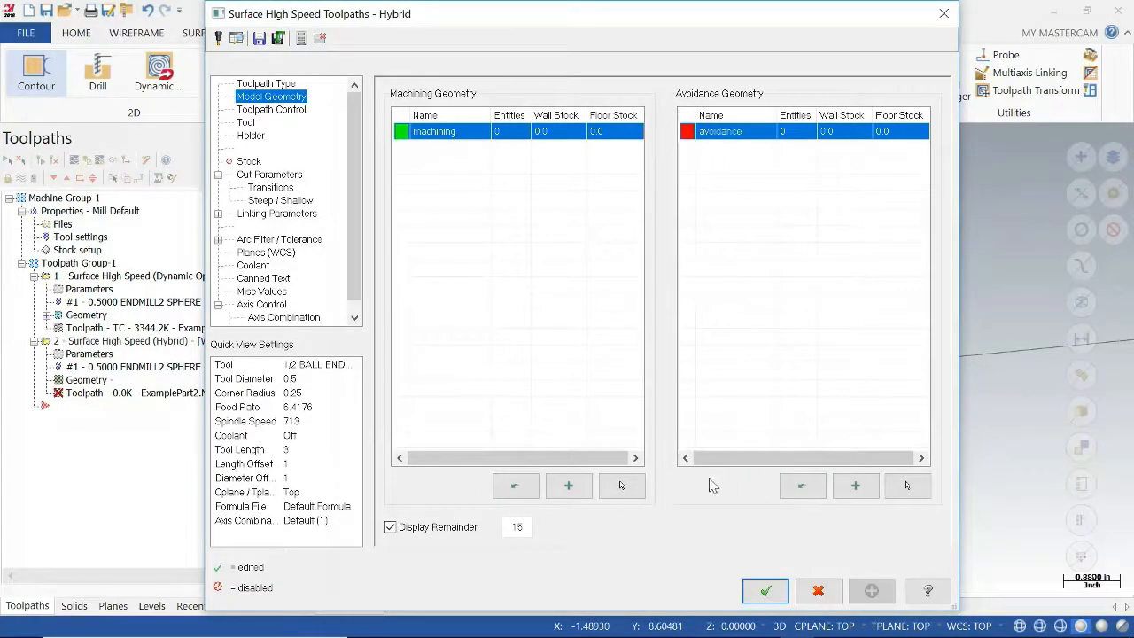
left_click(626, 485)
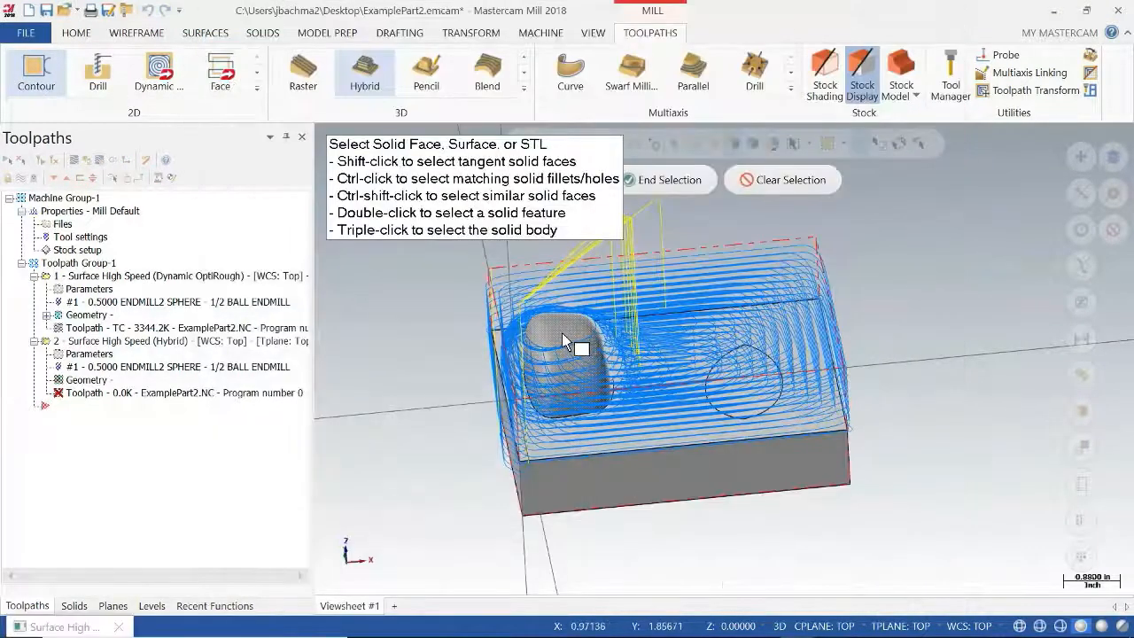
left_click(562, 333)
left_click(707, 400)
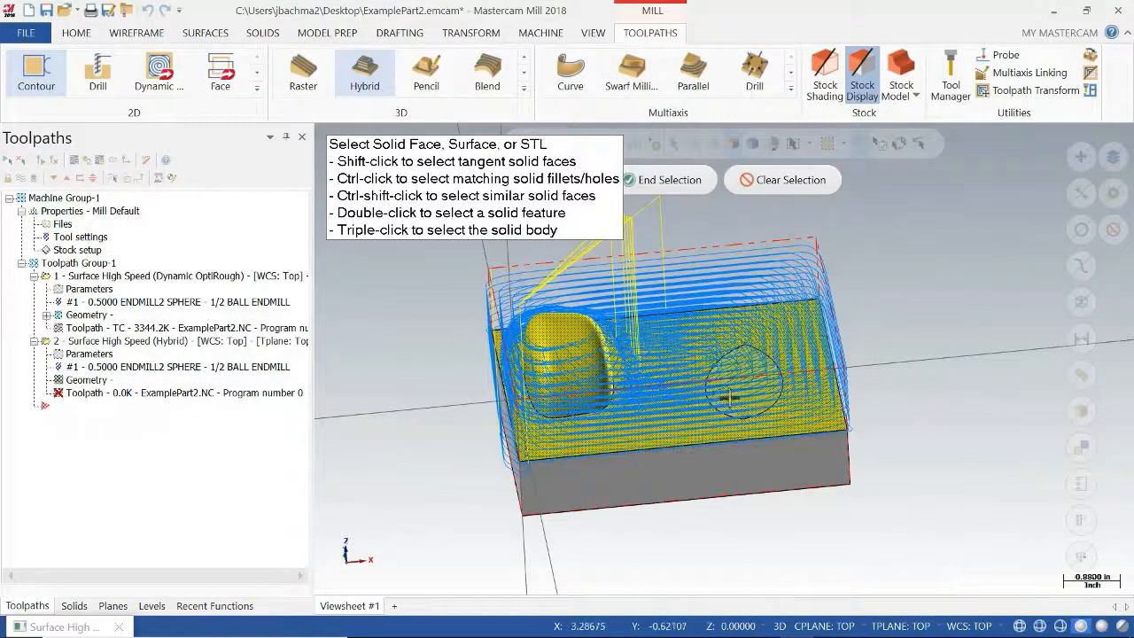
left_click(730, 398)
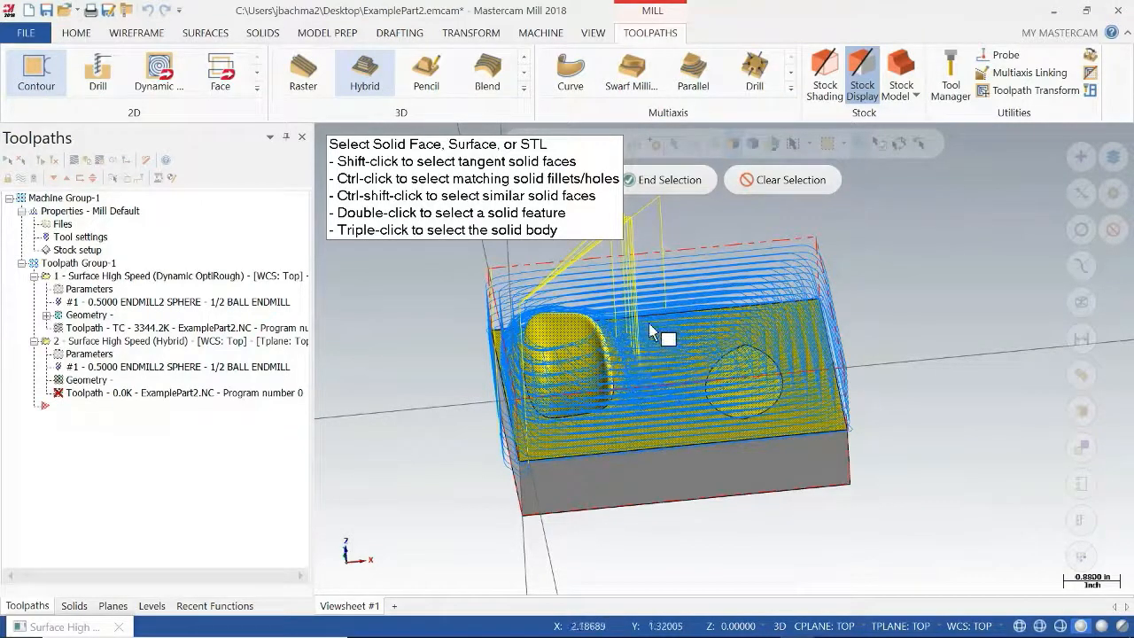
left_click(671, 180)
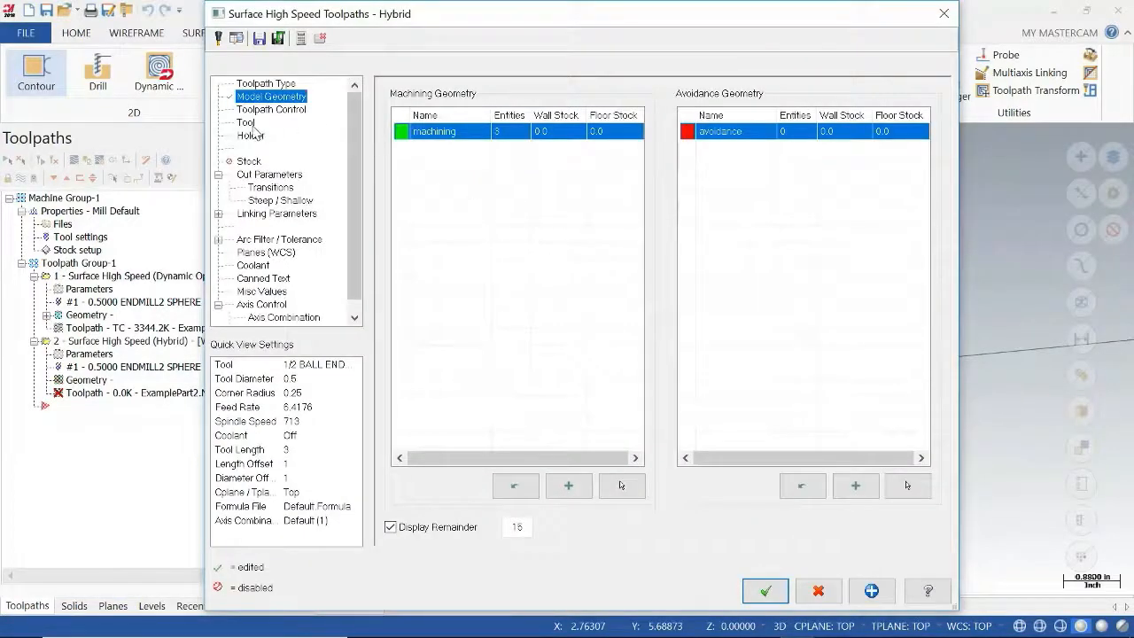
Step: Assign the 1/2 ball endmill with a forced tool change, review the Hybrid cut parameters, and generate the toolpath
left_click(248, 124)
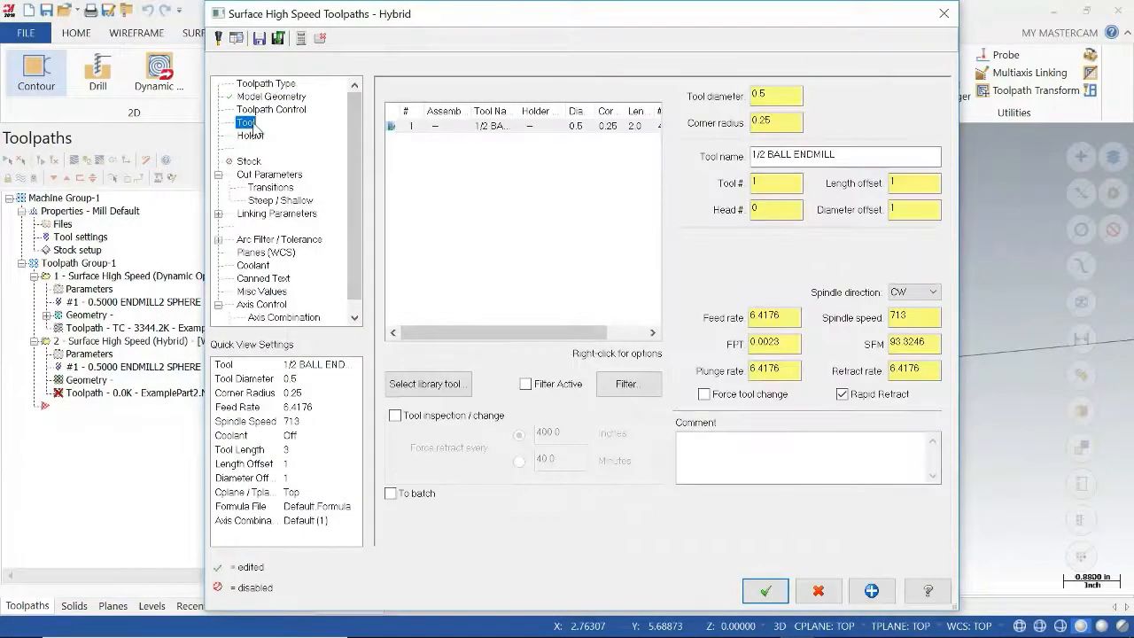
left_click(483, 129)
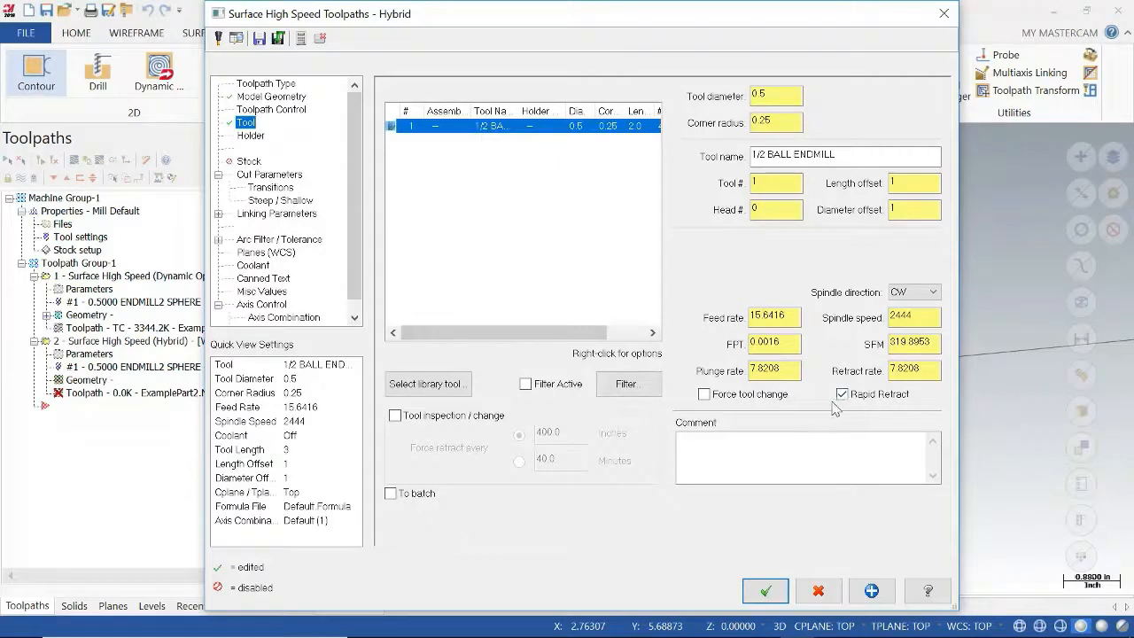
left_click(708, 396)
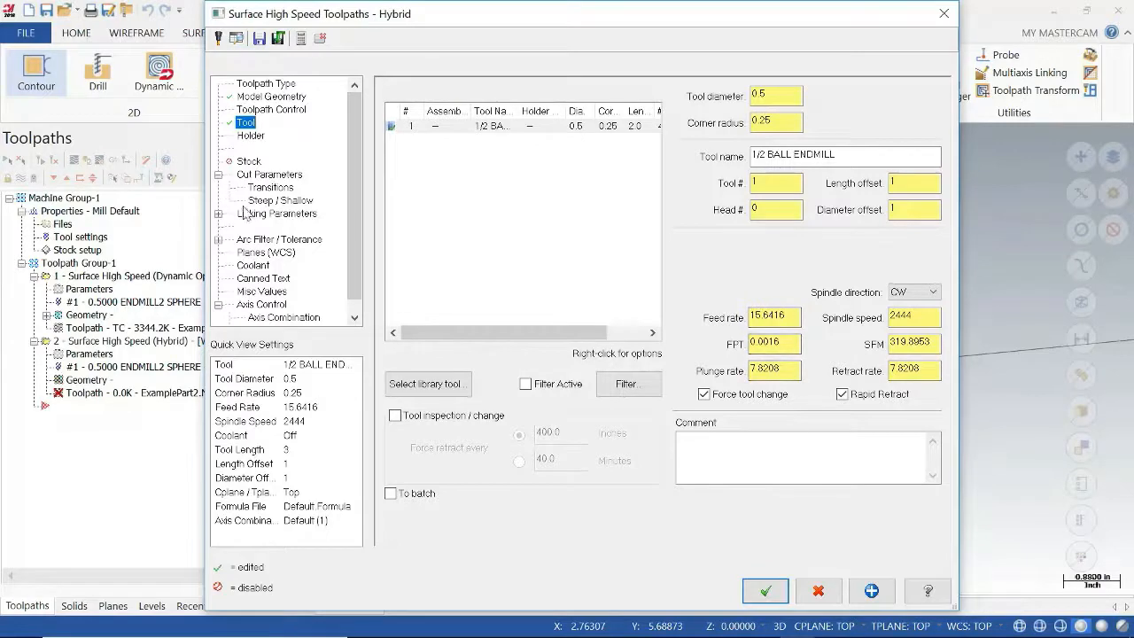
left_click(269, 174)
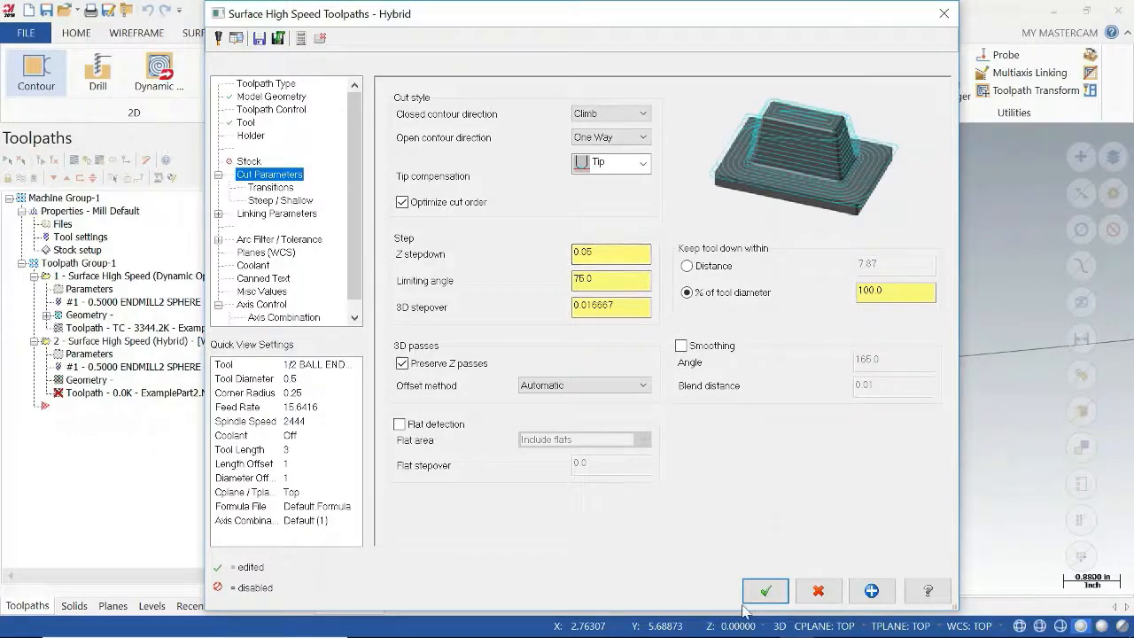
left_click(783, 586)
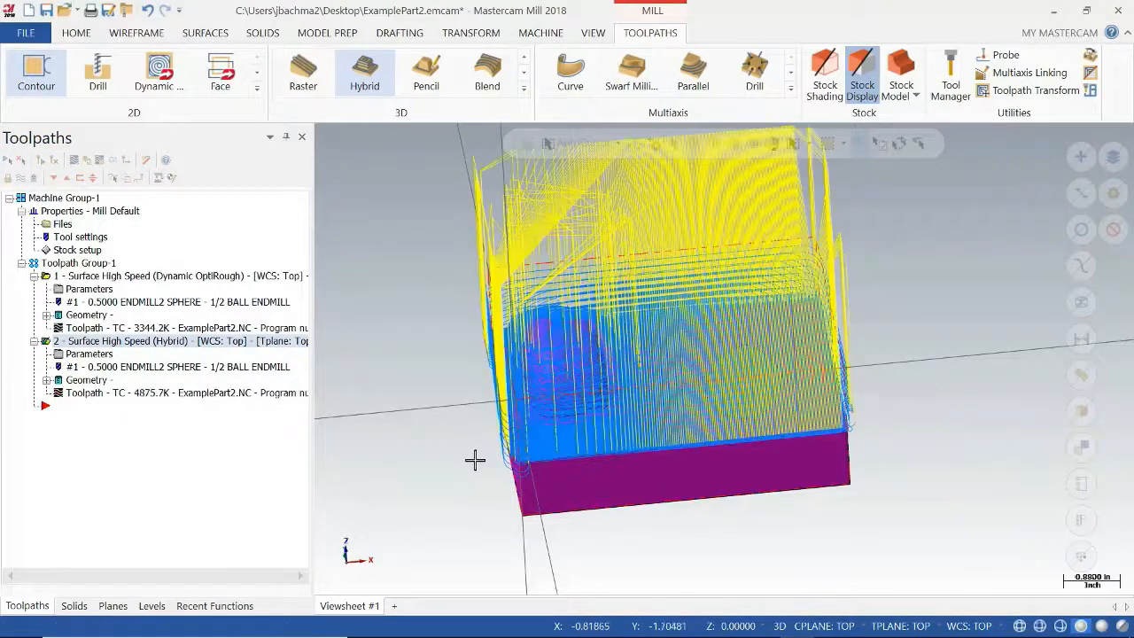
Step: Check the Hybrid toolpath's cycle time in the Backplot information and close Backplot
middle_click_drag(476, 458, 574, 462)
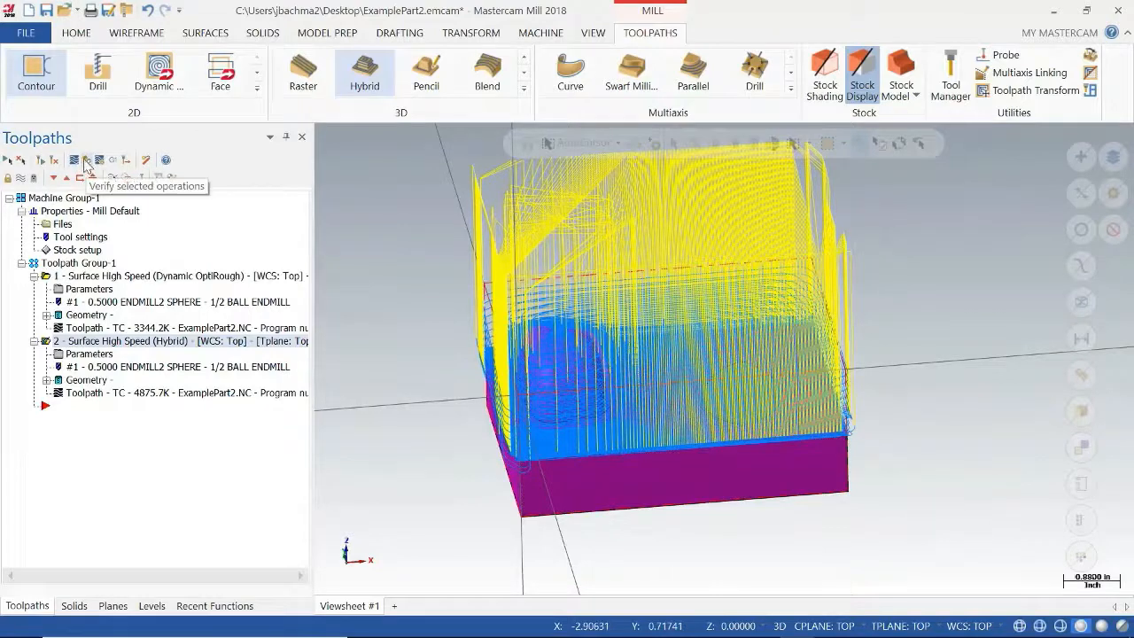
left_click(85, 161)
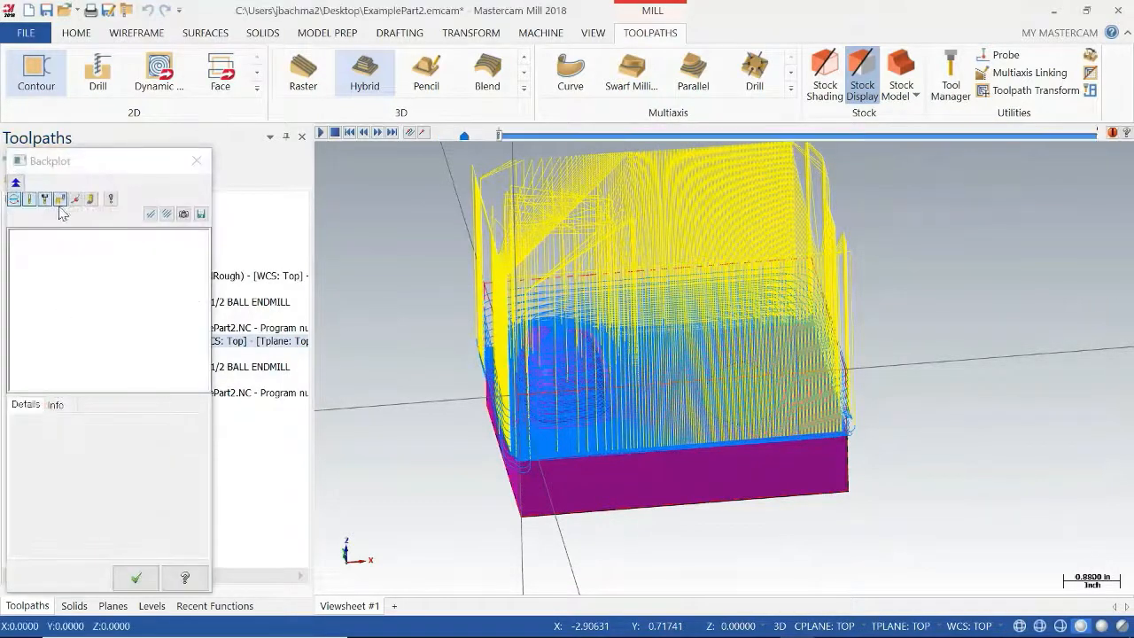
left_click(56, 405)
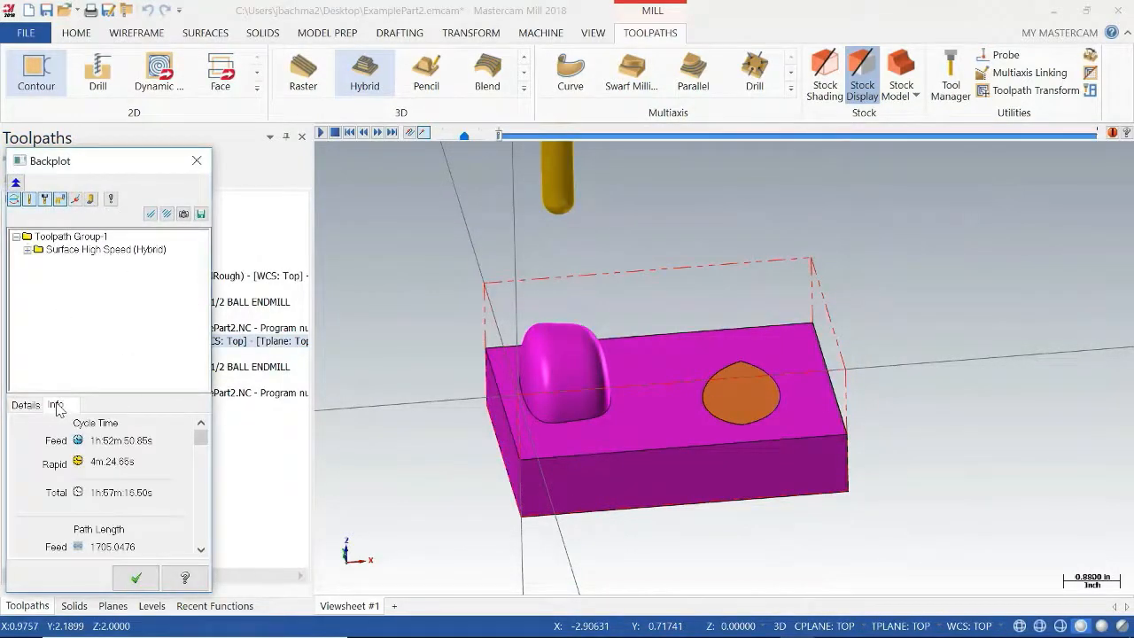
left_click(133, 581)
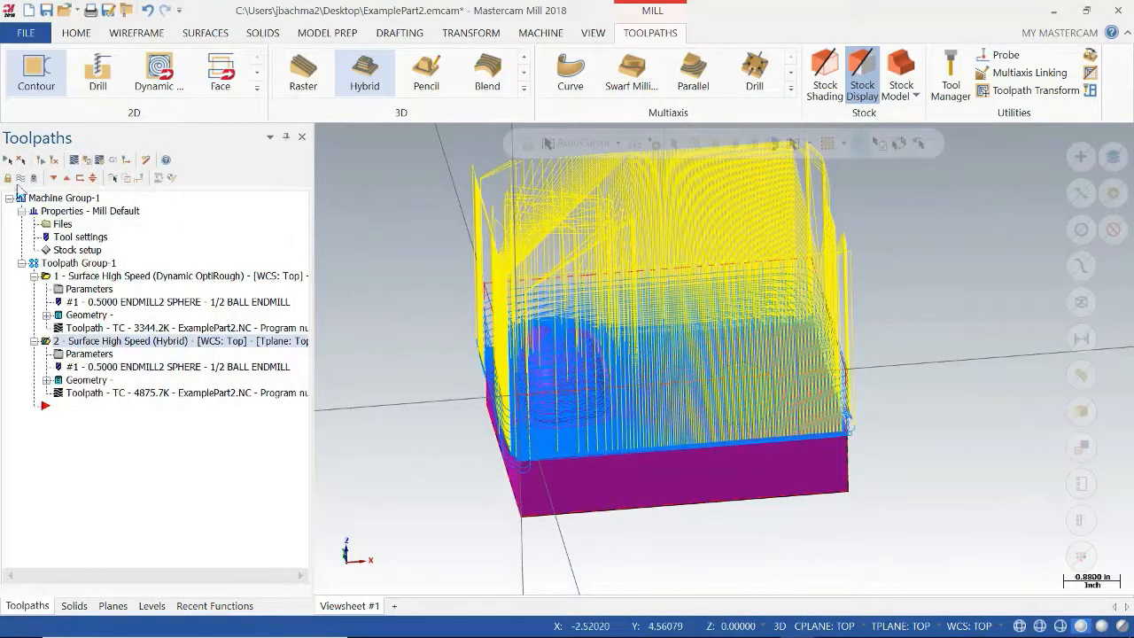
Step: Verify the OptiRough and Hybrid operations together, inspect the finished dome and top face, and close the simulator
left_click(86, 163)
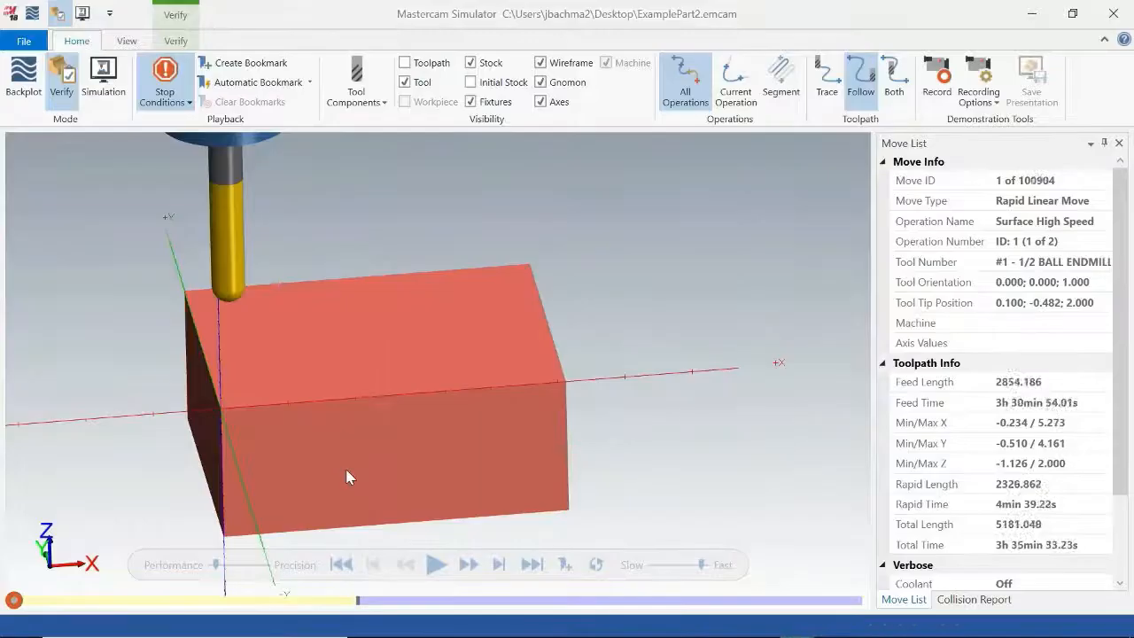
left_click(436, 566)
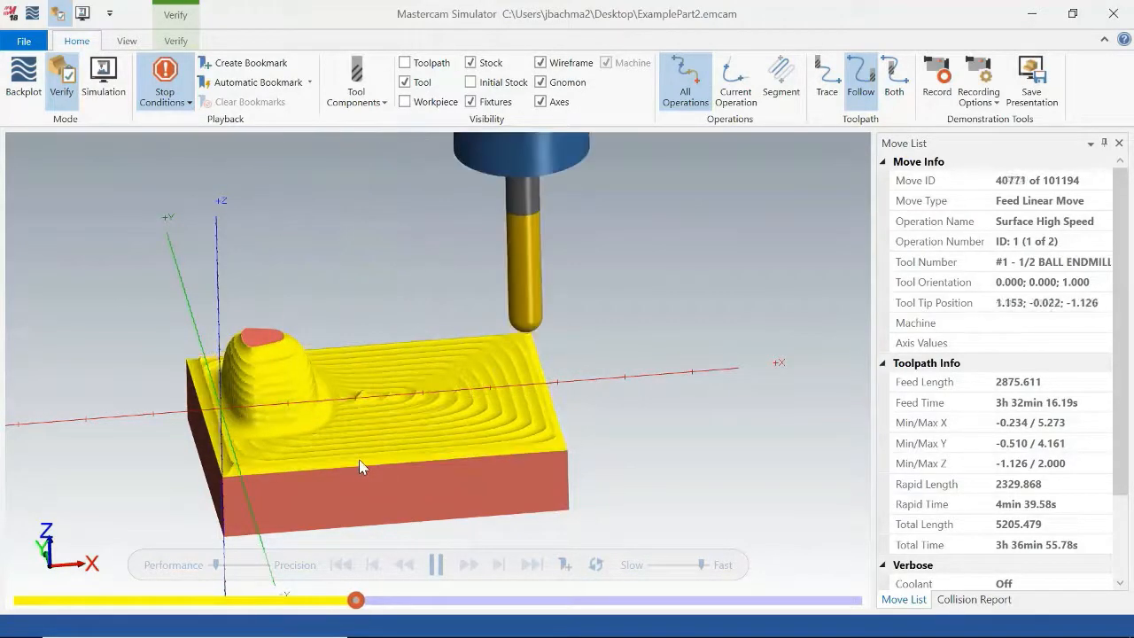
left_click(435, 564)
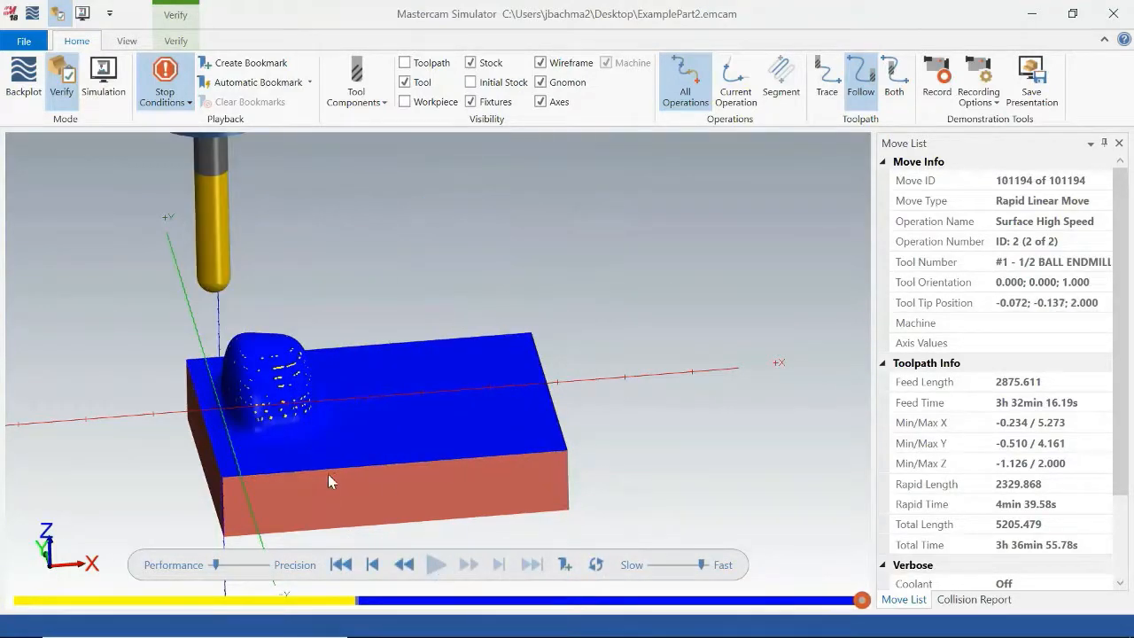
mouse_move(327, 480)
middle_mouse_down()
mouse_move(375, 458)
mouse_move(325, 469)
mouse_move(312, 484)
middle_mouse_up()
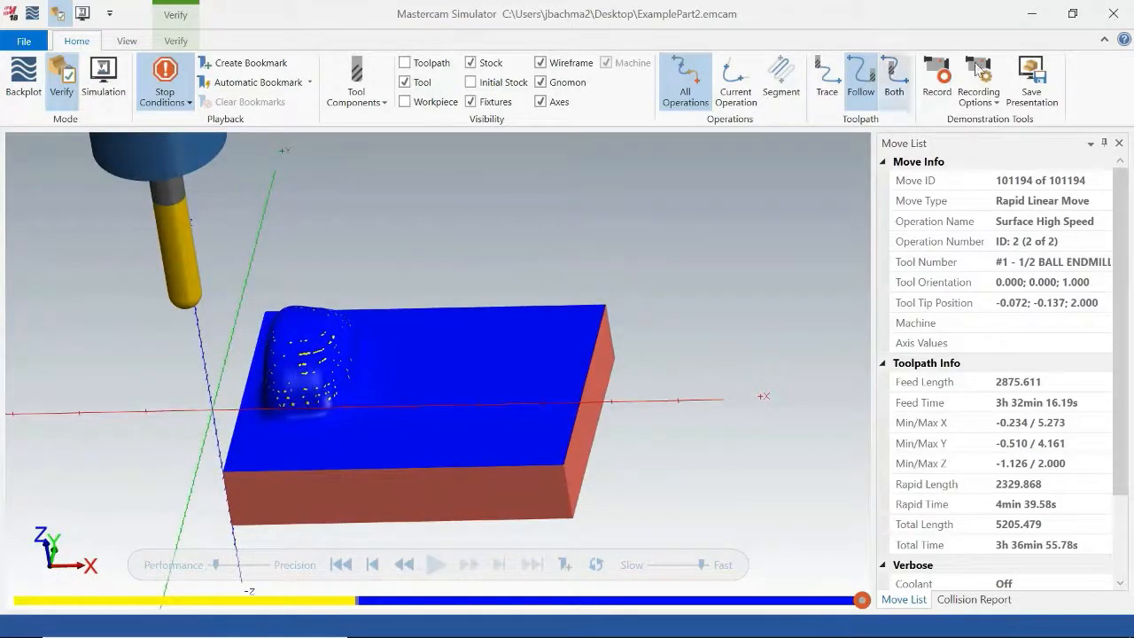
left_click(1114, 18)
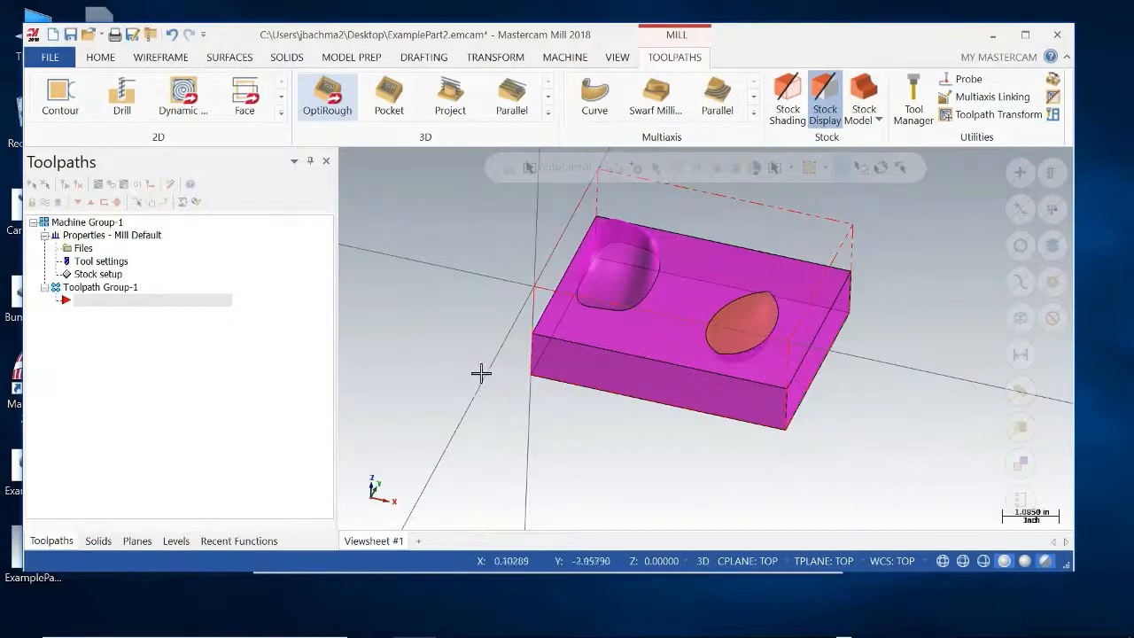
Step: Create a Dynamic OptiRough toolpath with the top face, the dome and the open cavity surface as machining geometry
middle_click_drag(510, 360, 520, 417)
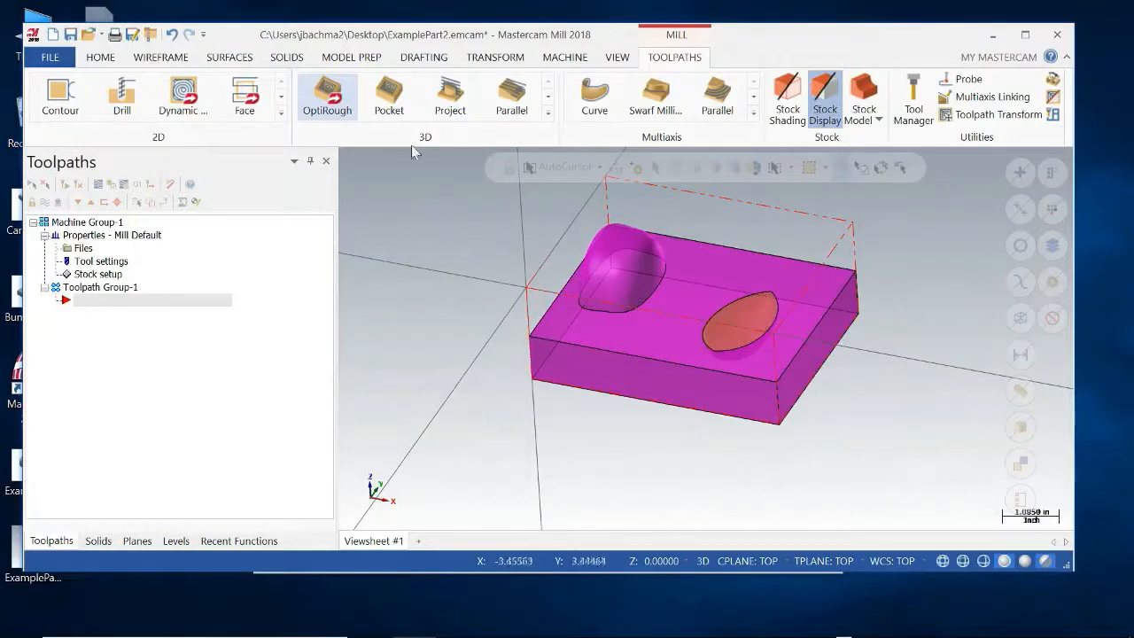
left_click(330, 102)
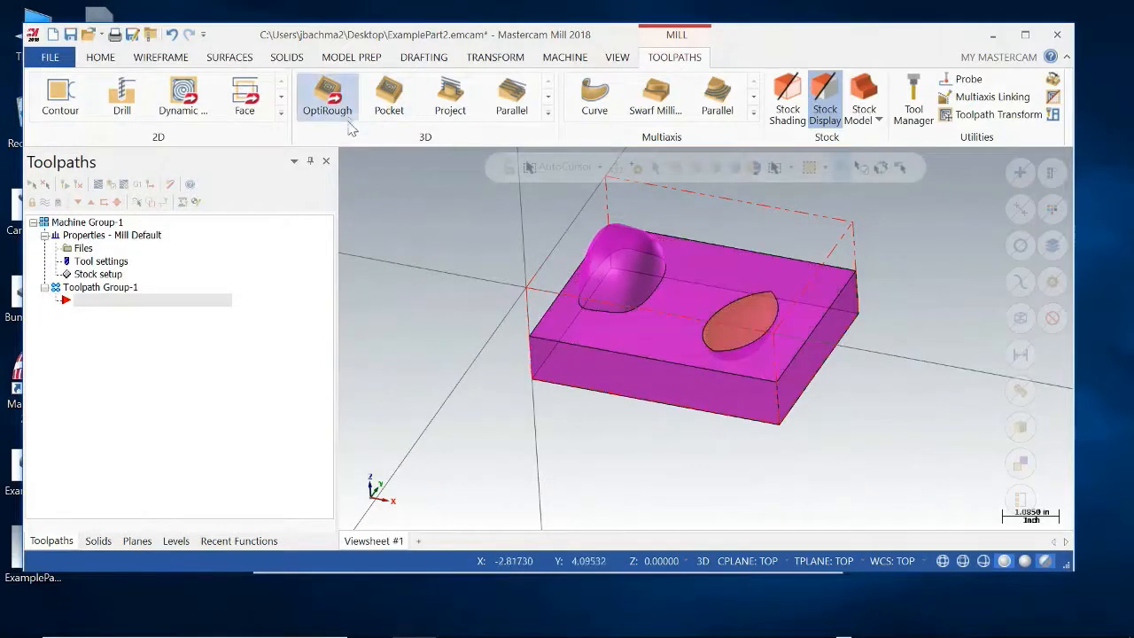
key("Return")
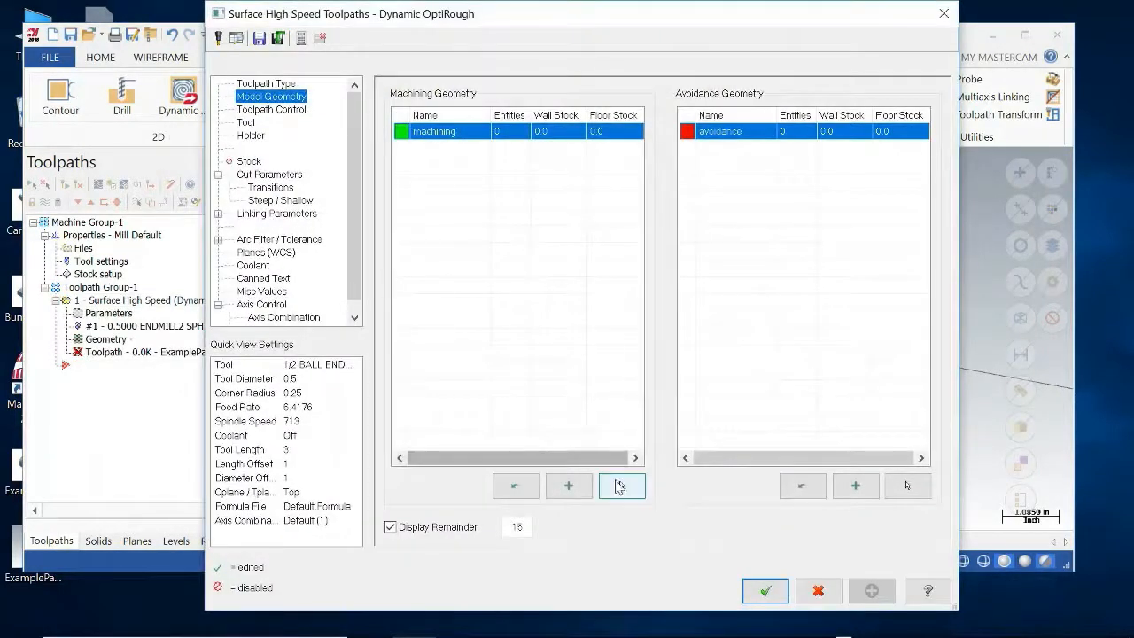
left_click(621, 484)
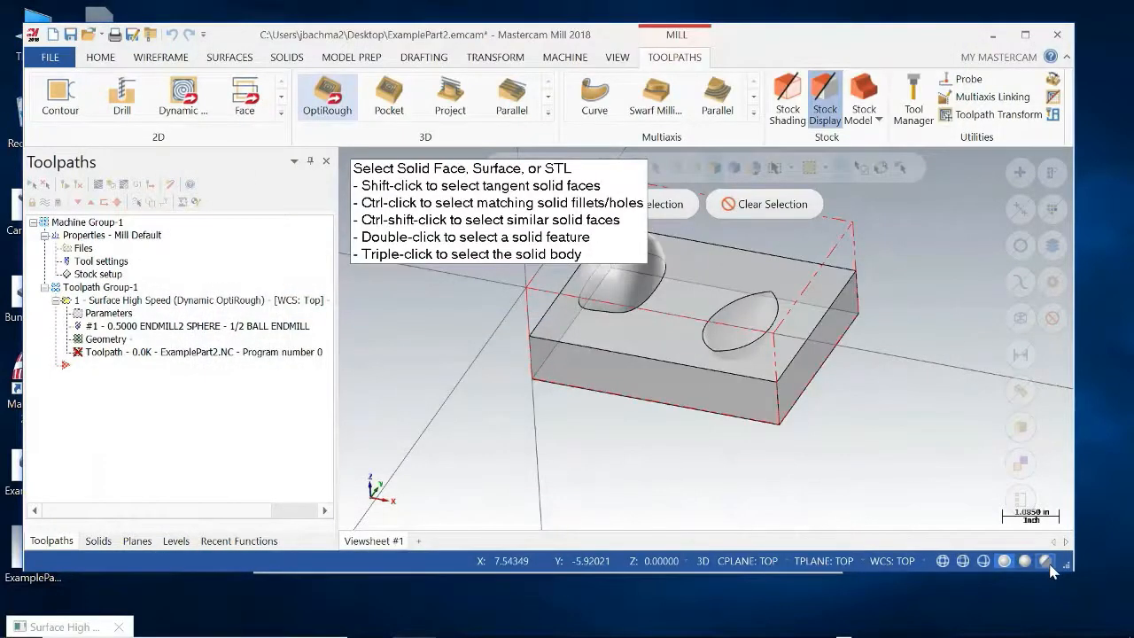
left_click(1045, 561)
left_click(1046, 562)
middle_click_drag(785, 407, 800, 481)
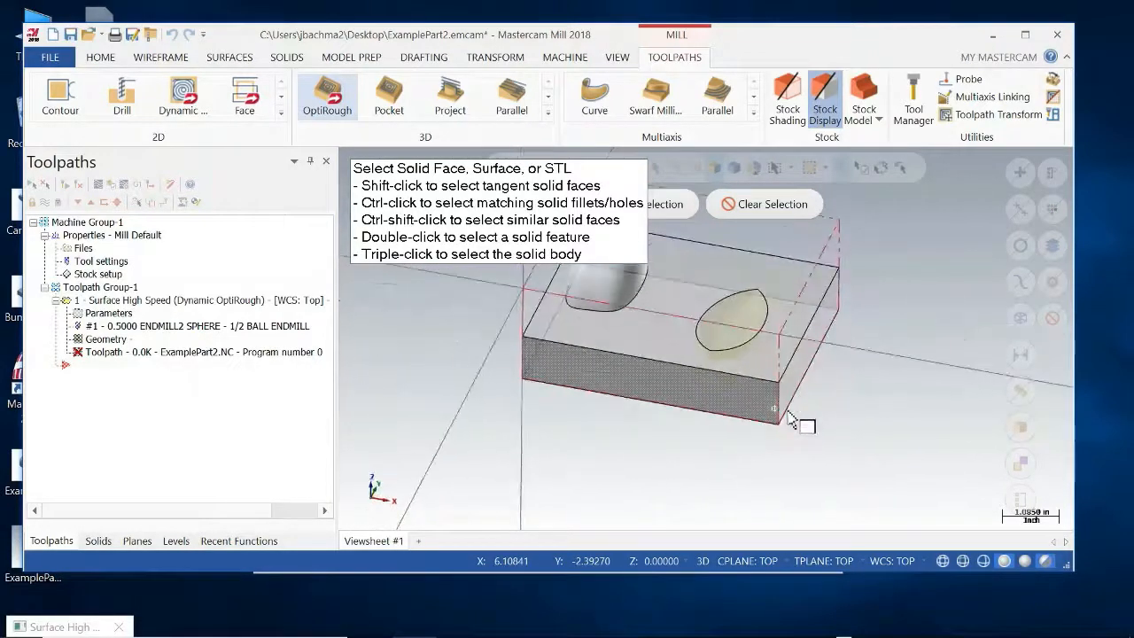
left_click(656, 349)
left_click(605, 298)
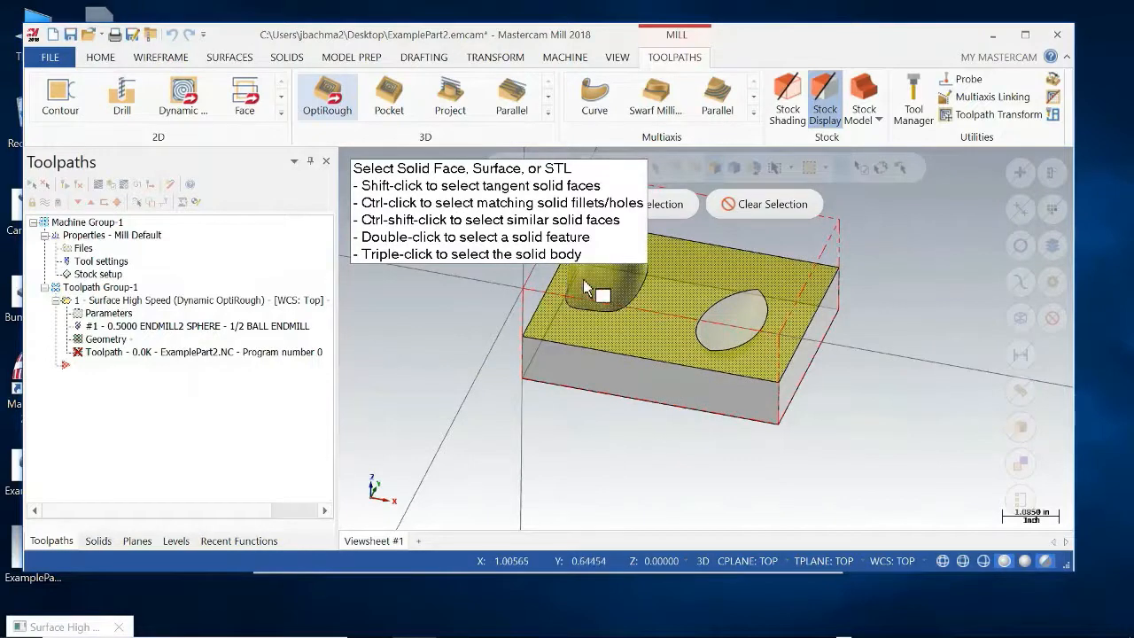
left_click(672, 210)
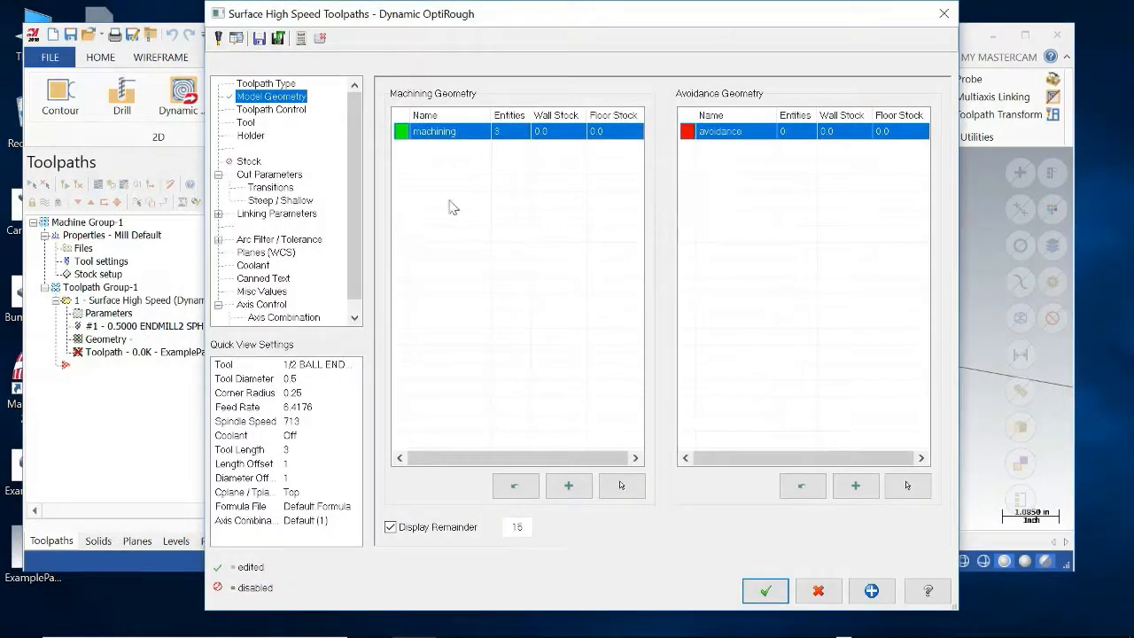
Step: Set the OptiRough stepdown to 50% in the cut parameters and generate the toolpath
left_click(279, 216)
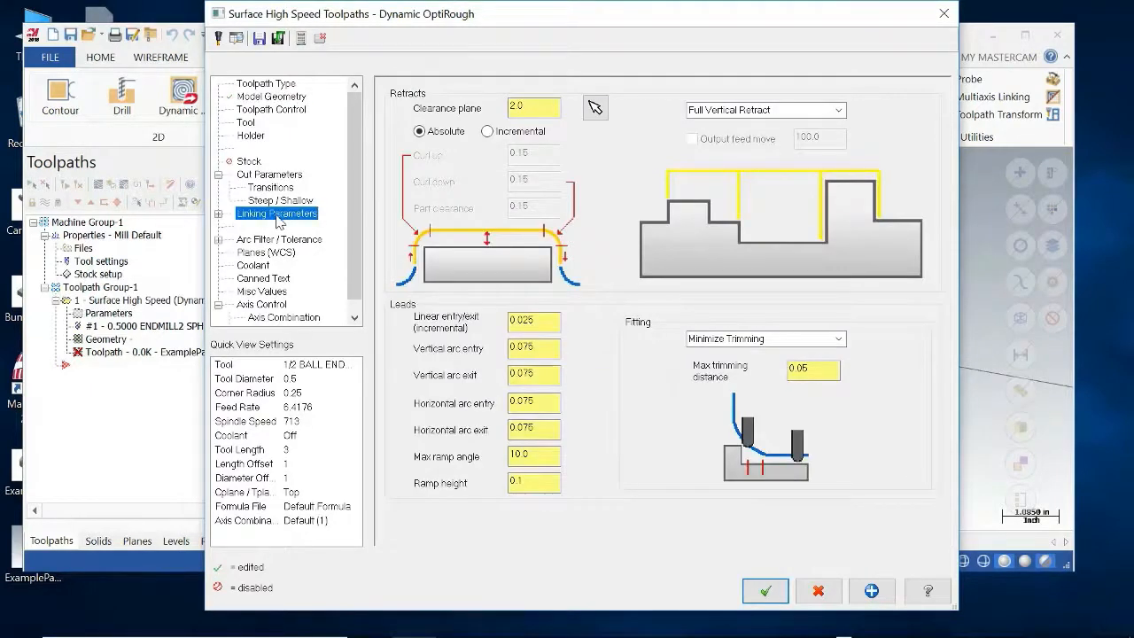
left_click(269, 174)
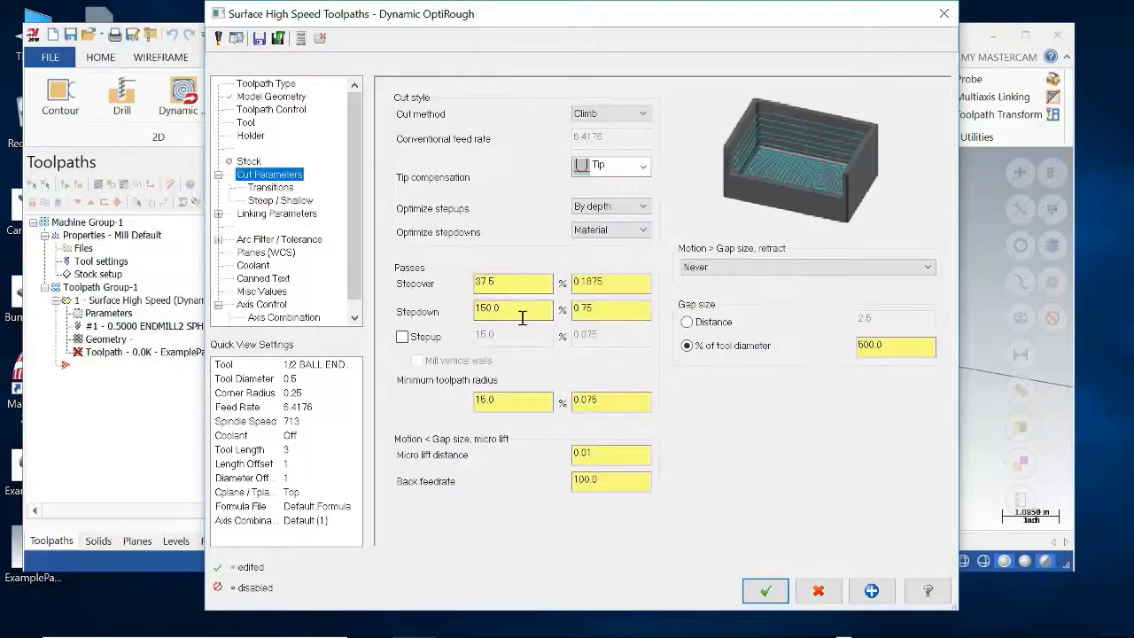
left_click(515, 307)
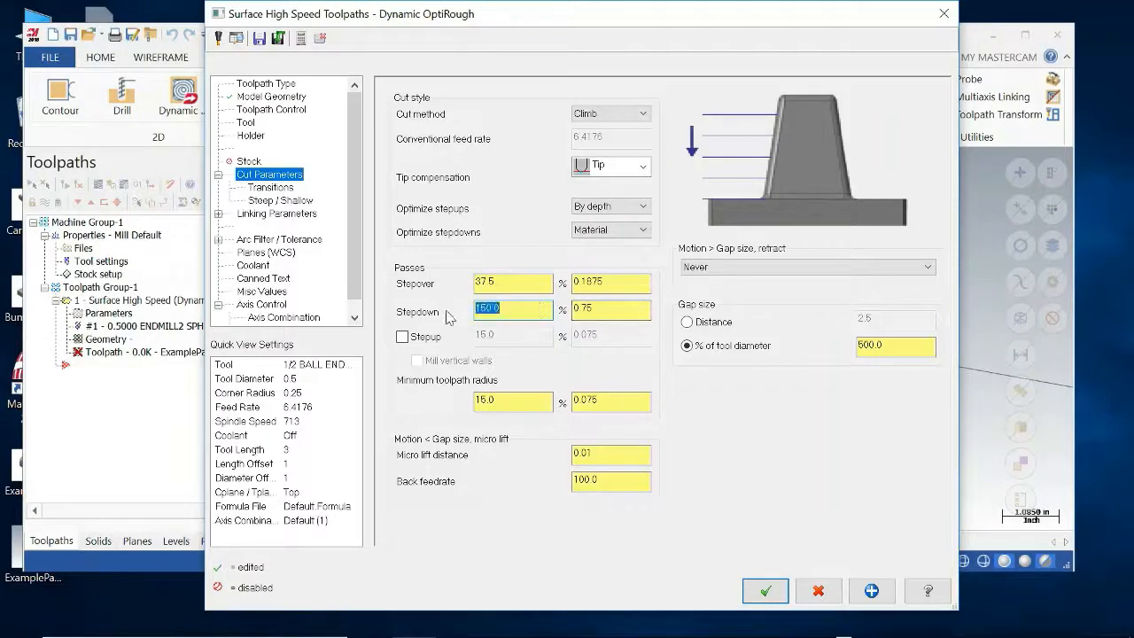
type("50")
left_click(624, 281)
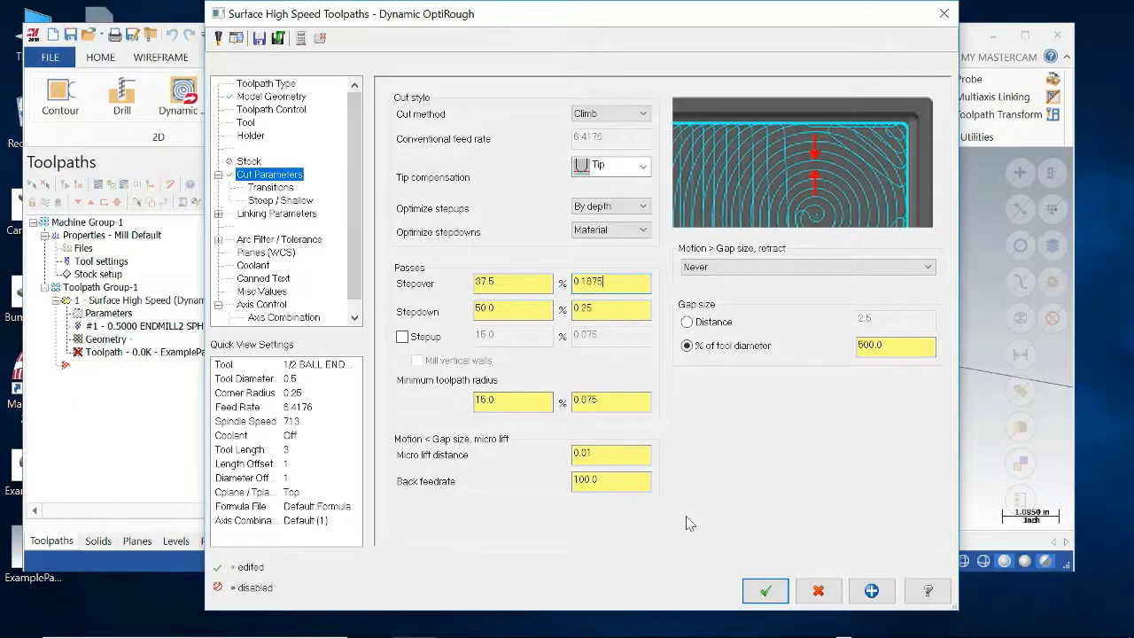
left_click(761, 591)
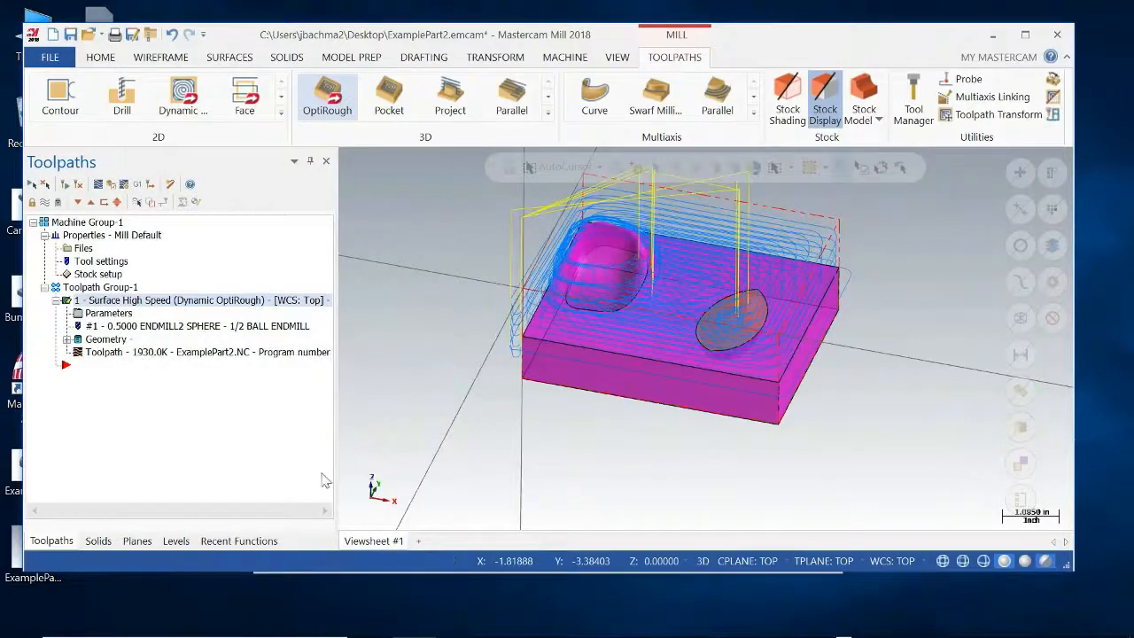
Step: Save the part file and verify the OptiRough operation at a faster playback speed, inspecting the machined stock before closing the simulator
middle_click_drag(609, 459, 609, 488)
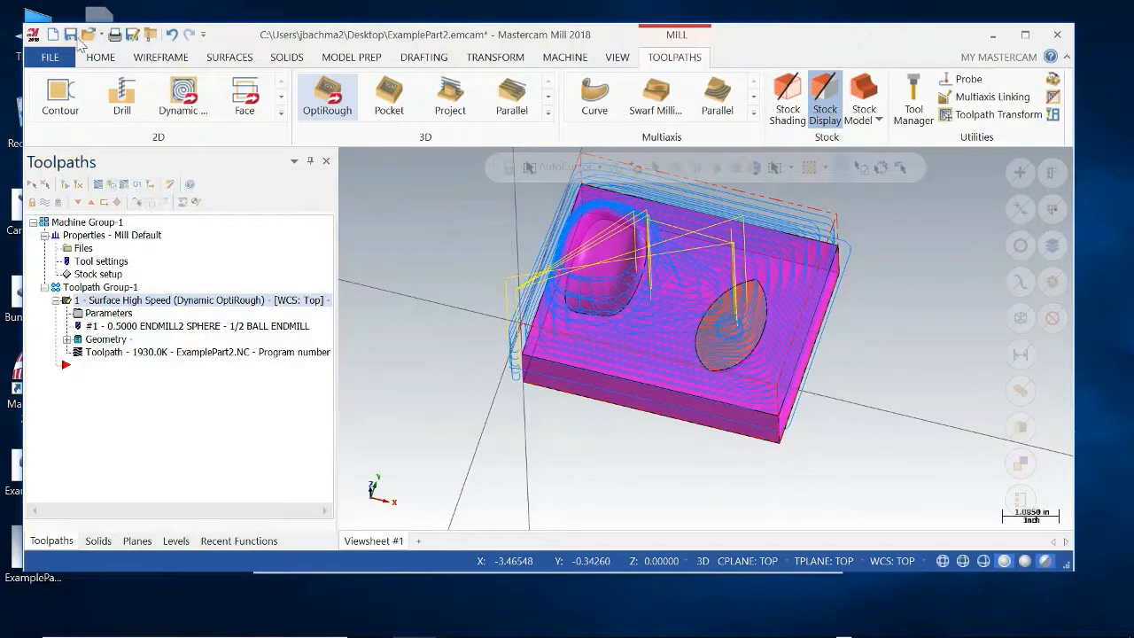
key("ctrl+s")
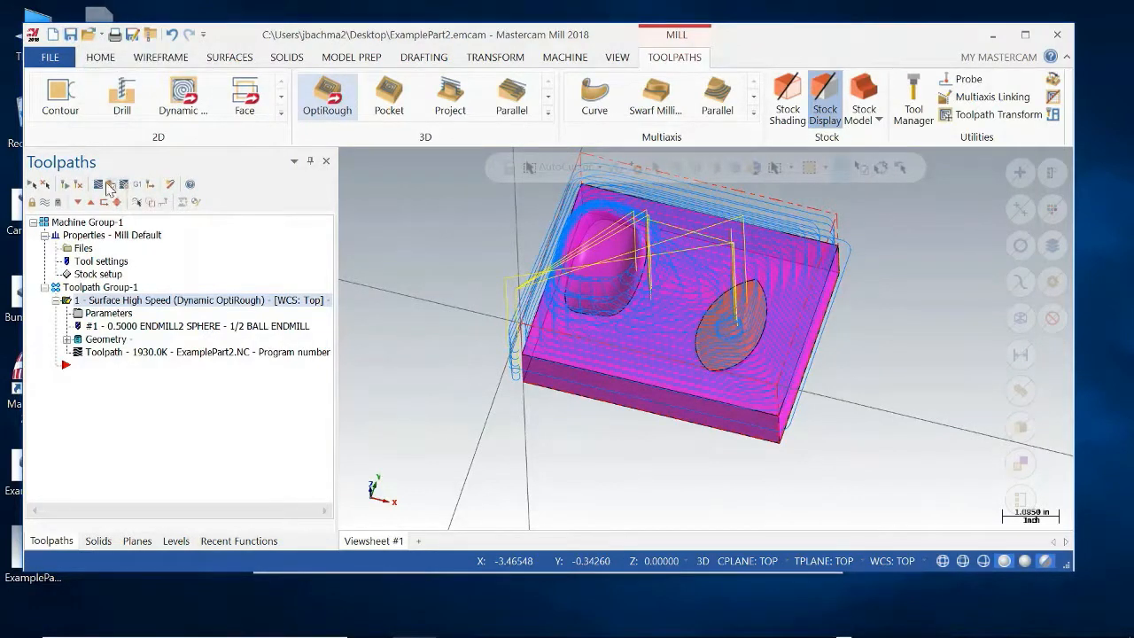
left_click(108, 185)
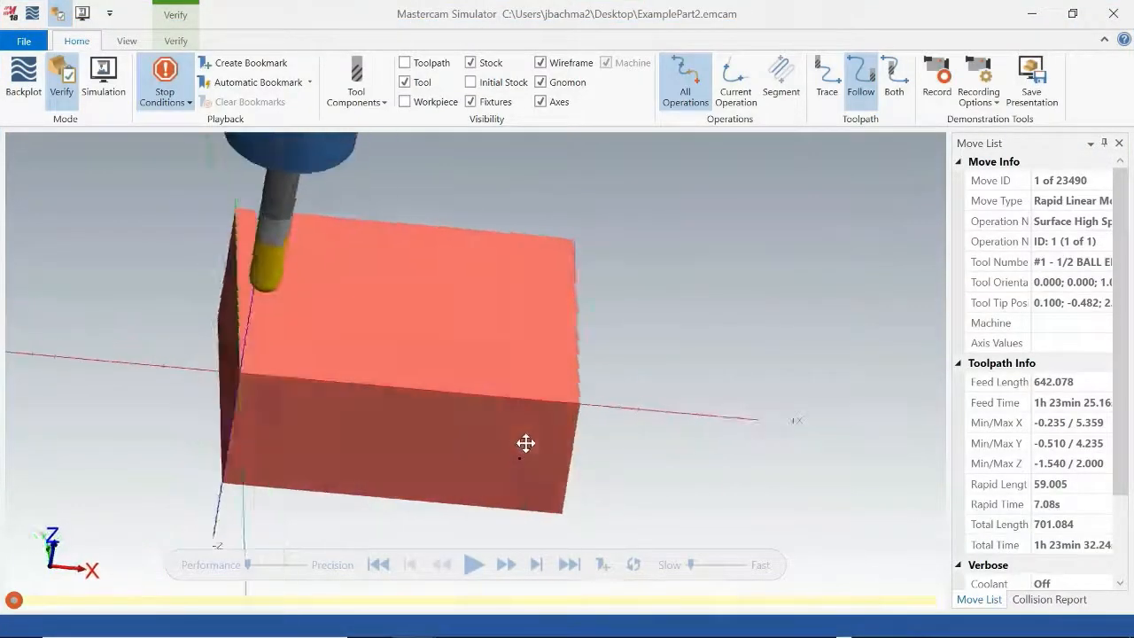
left_click(474, 567)
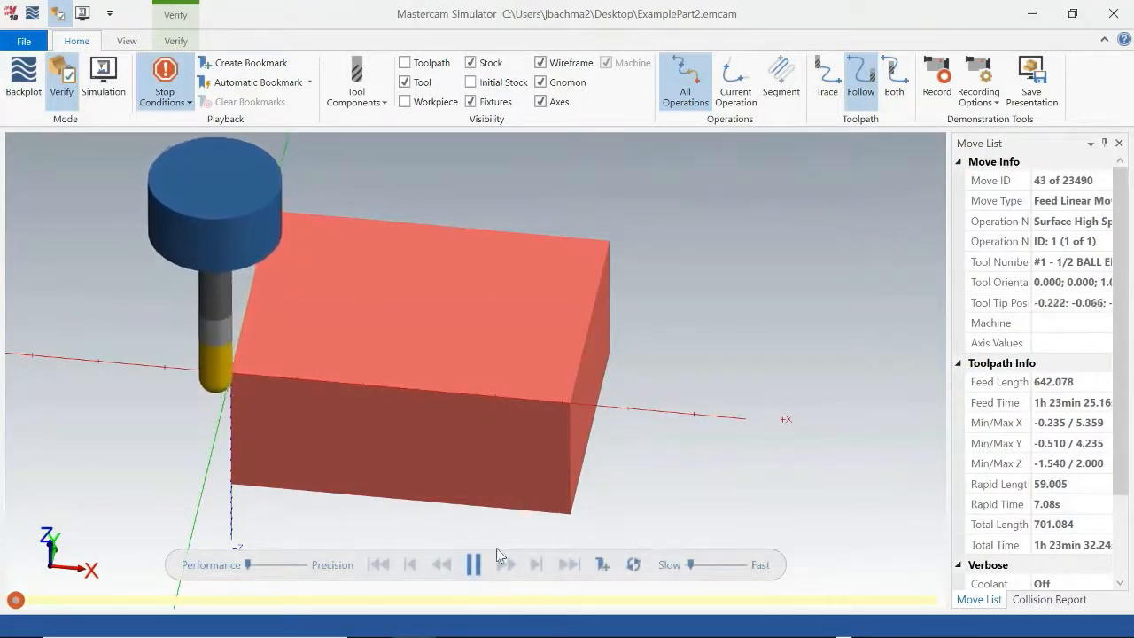
left_click_drag(692, 568, 737, 569)
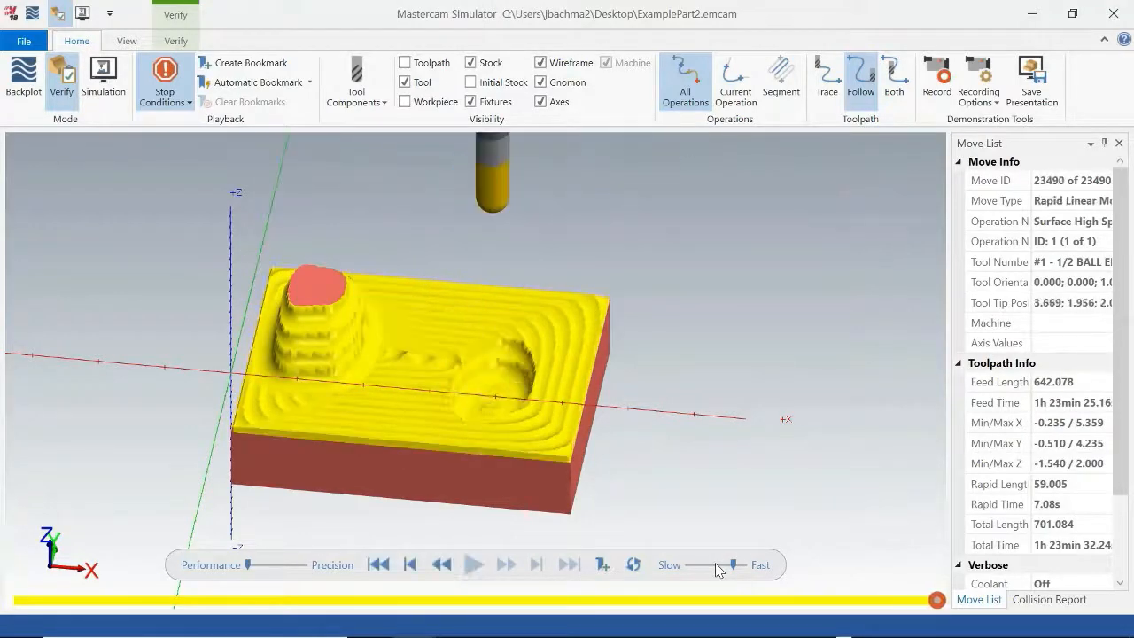
mouse_move(739, 435)
middle_mouse_down()
mouse_move(742, 451)
mouse_move(762, 438)
mouse_move(801, 373)
mouse_move(754, 433)
mouse_move(739, 414)
mouse_move(750, 423)
middle_mouse_up()
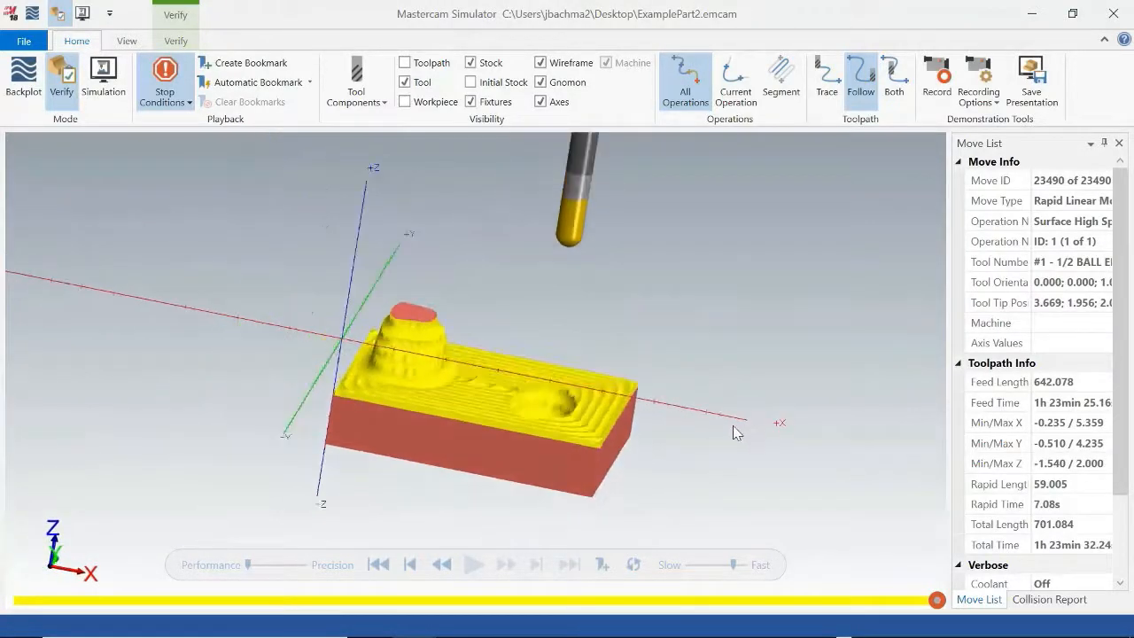
left_click(1105, 27)
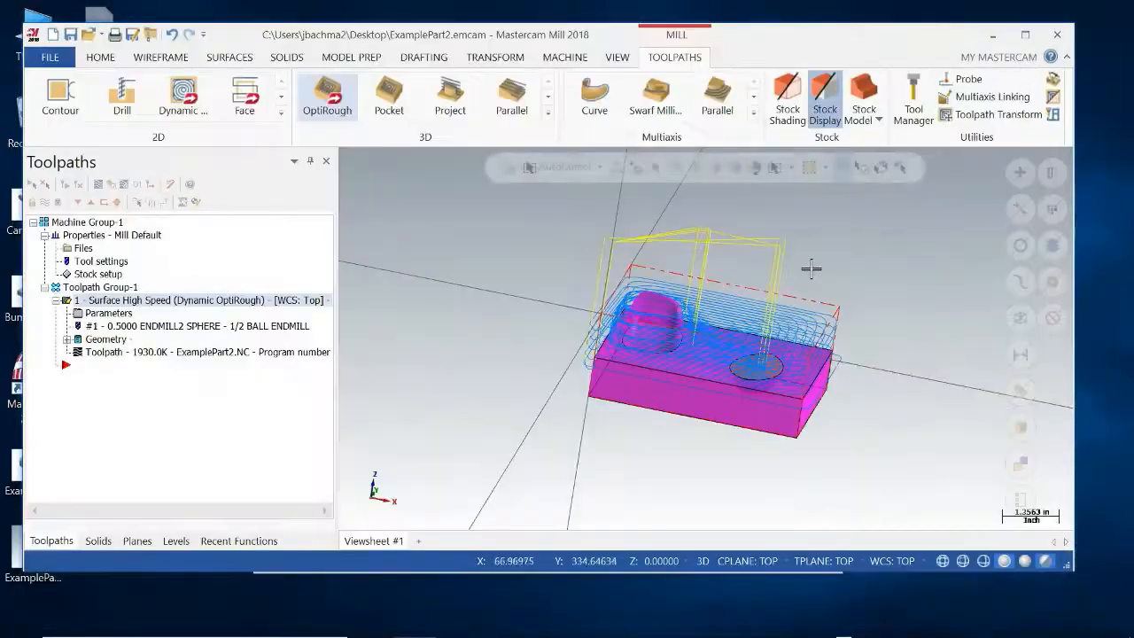
Step: Enlarge the program window slightly and open ExamplePart.emcam from the Desktop
left_click_drag(1068, 565, 1090, 582)
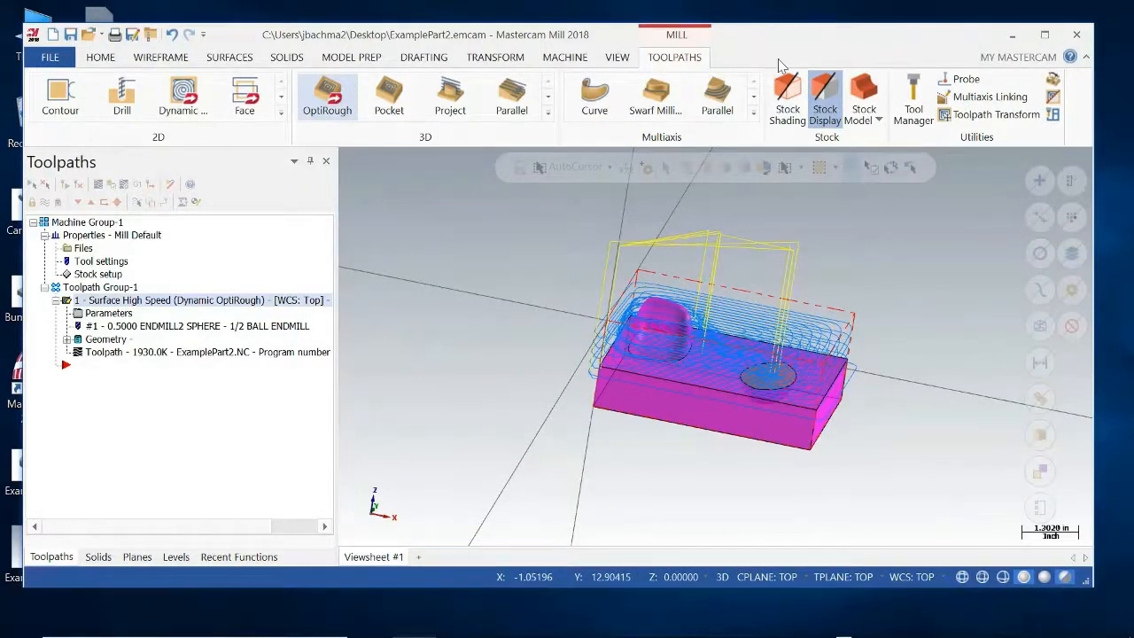
left_click(90, 38)
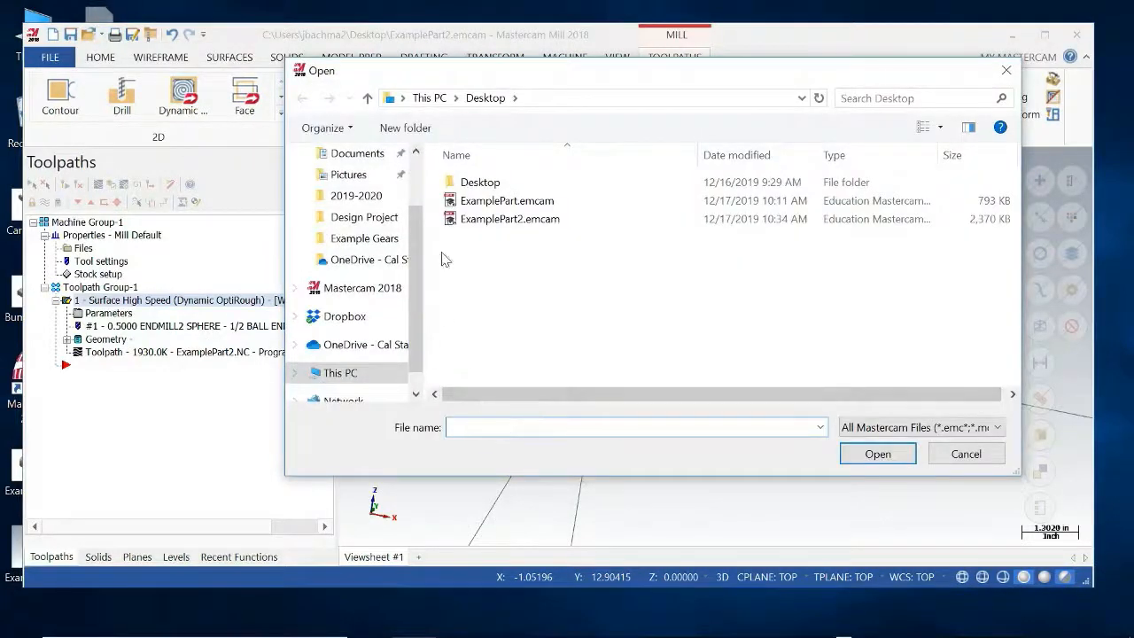
left_click(510, 201)
left_click(877, 454)
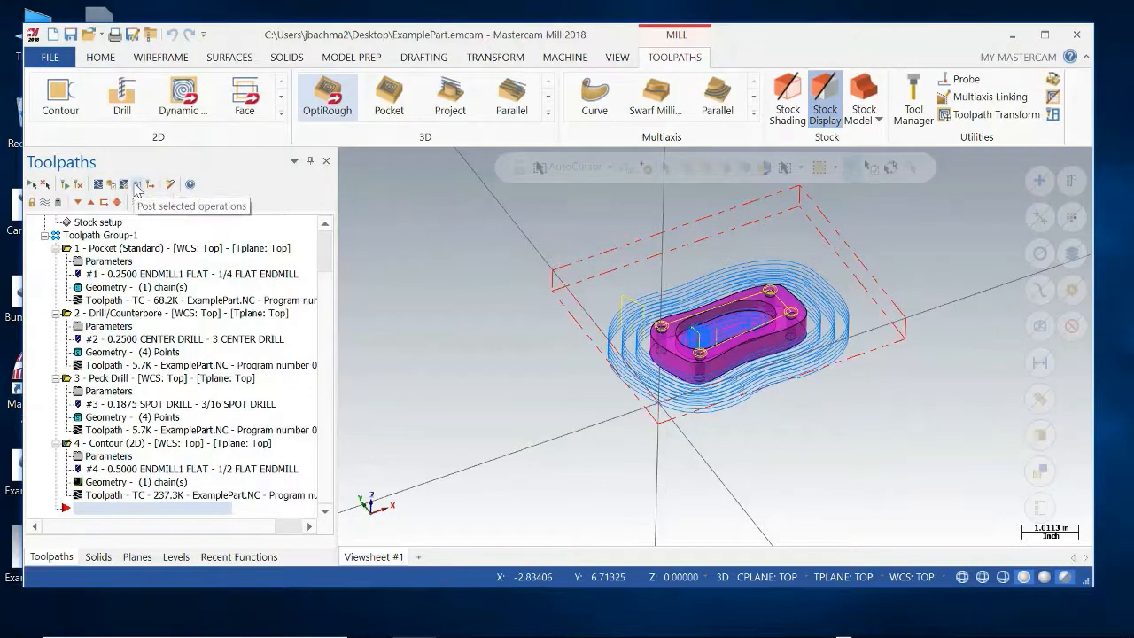
Step: Post all operations of ExamplePart to an NC file and save it as ExamplePart.NC on the Desktop
left_click(135, 185)
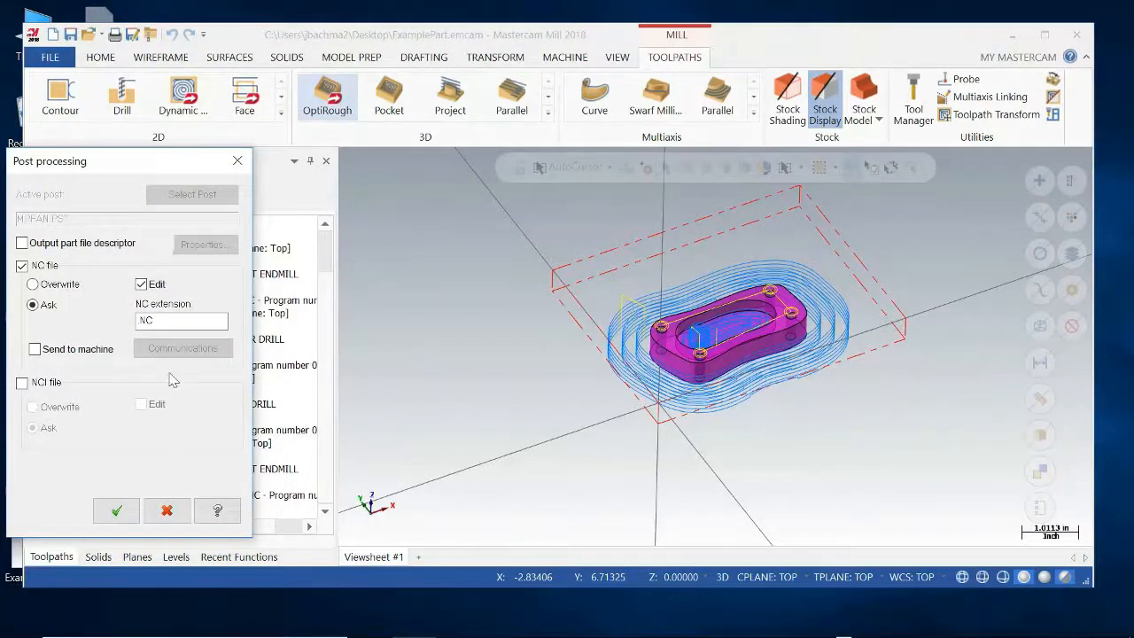
left_click(116, 512)
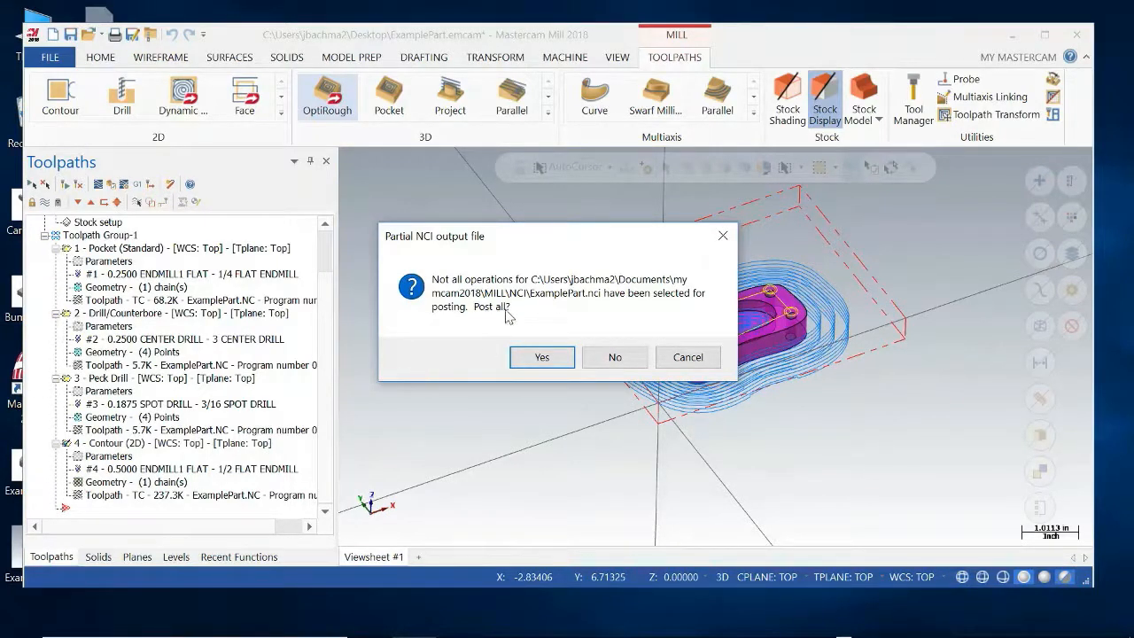
left_click(541, 357)
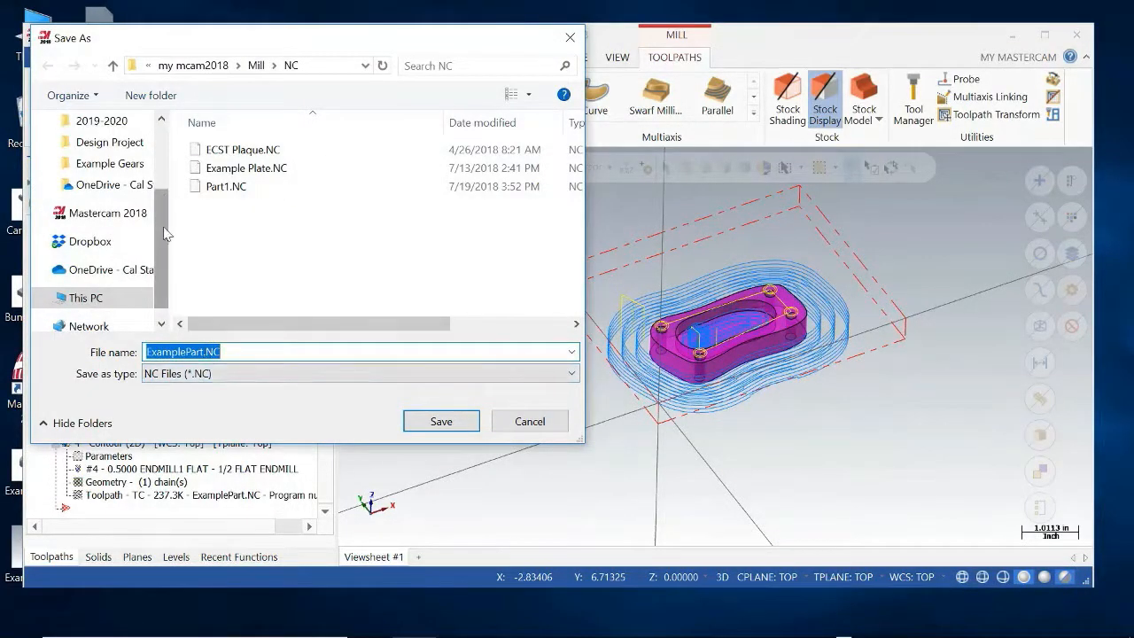
left_click_drag(164, 230, 163, 165)
left_click(116, 163)
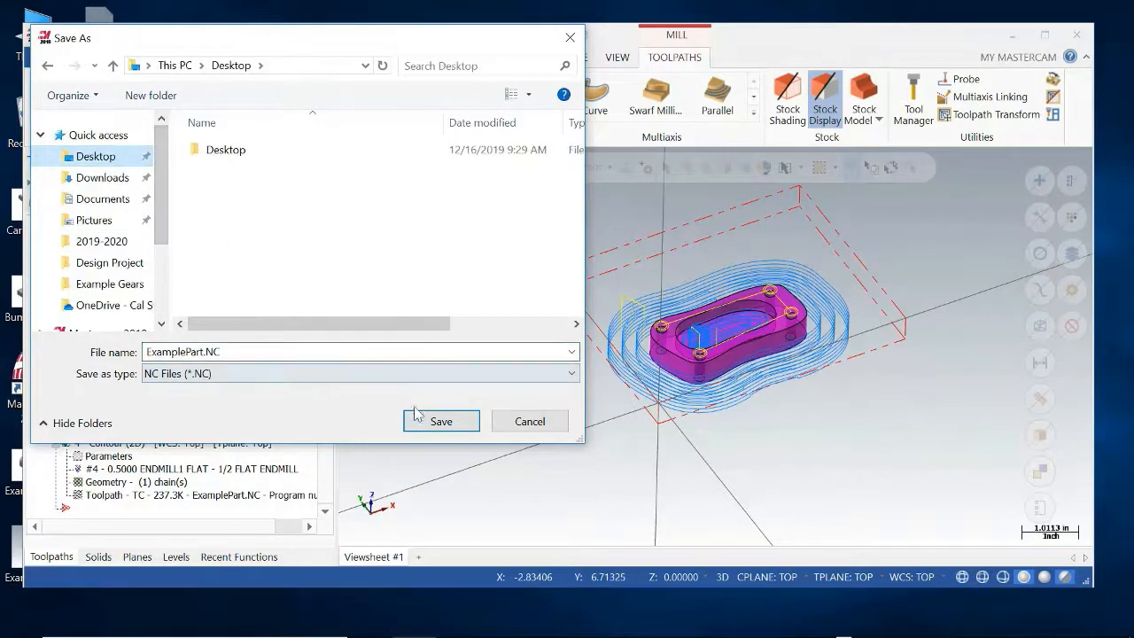
left_click(439, 421)
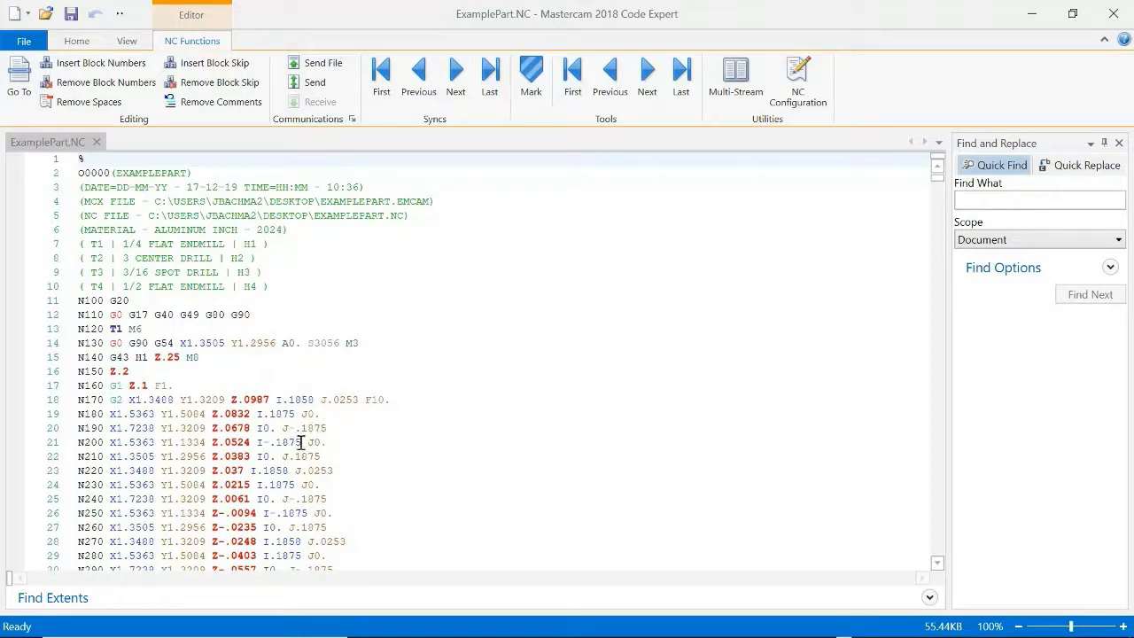
Step: Replace every "A0." in the NC program with nothing, save ExamplePart.NC, and look through the edited code
left_click(83, 172)
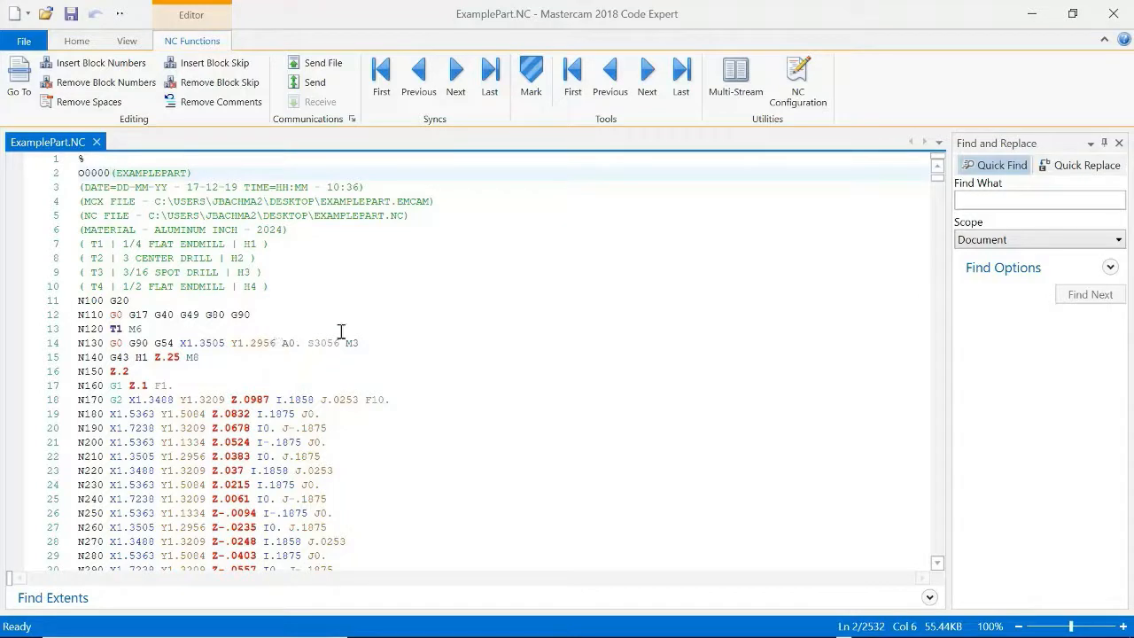
left_click(1061, 168)
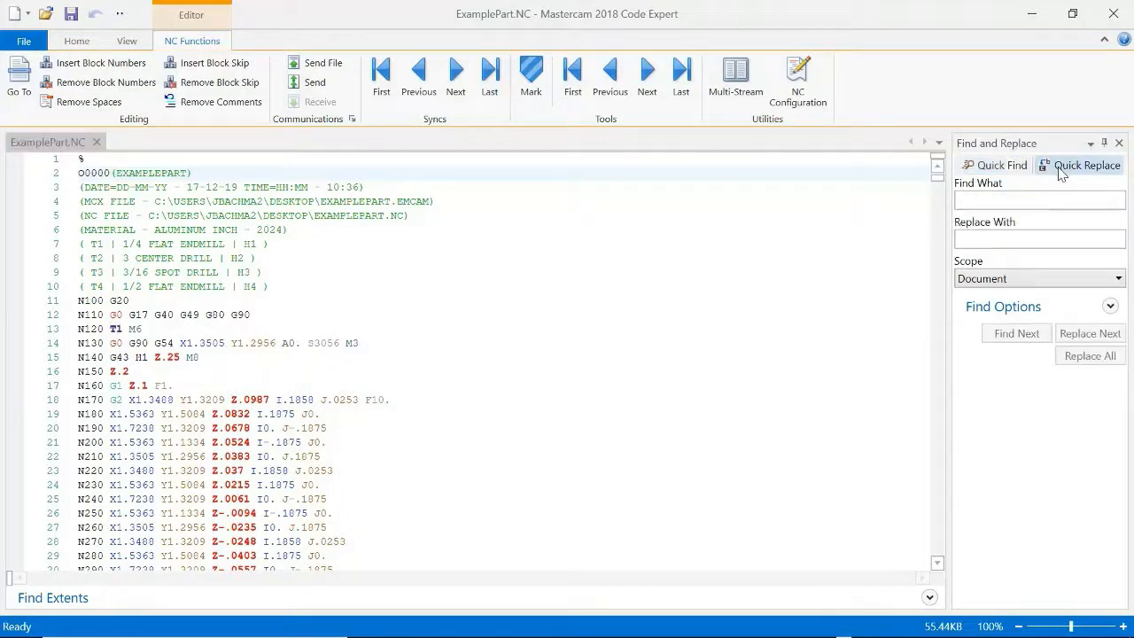
left_click(990, 202)
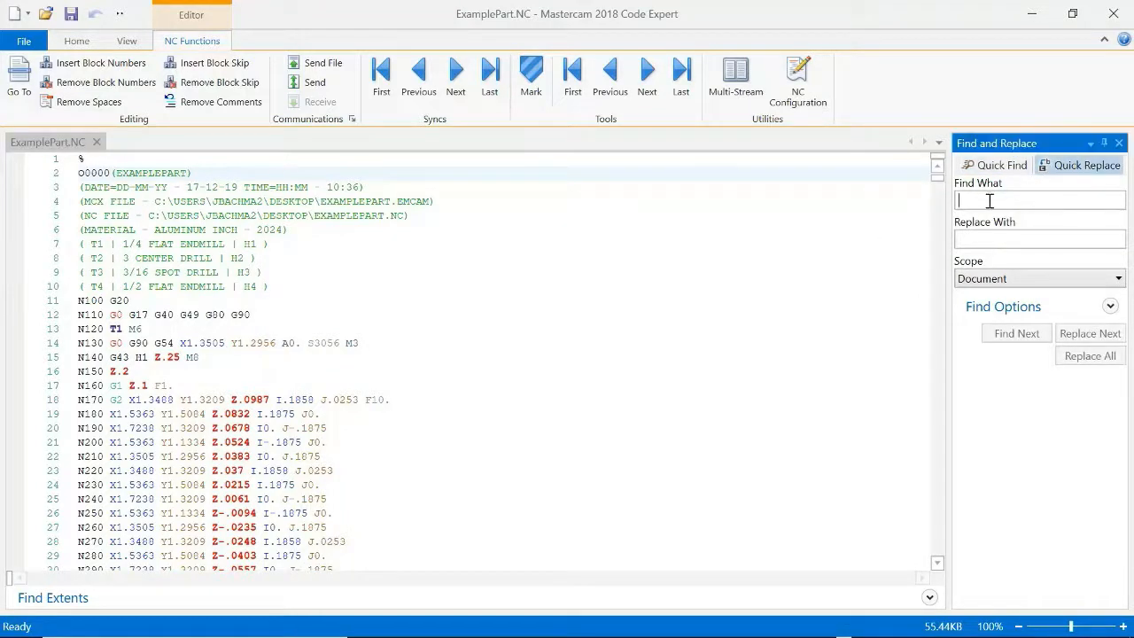
type("A0.")
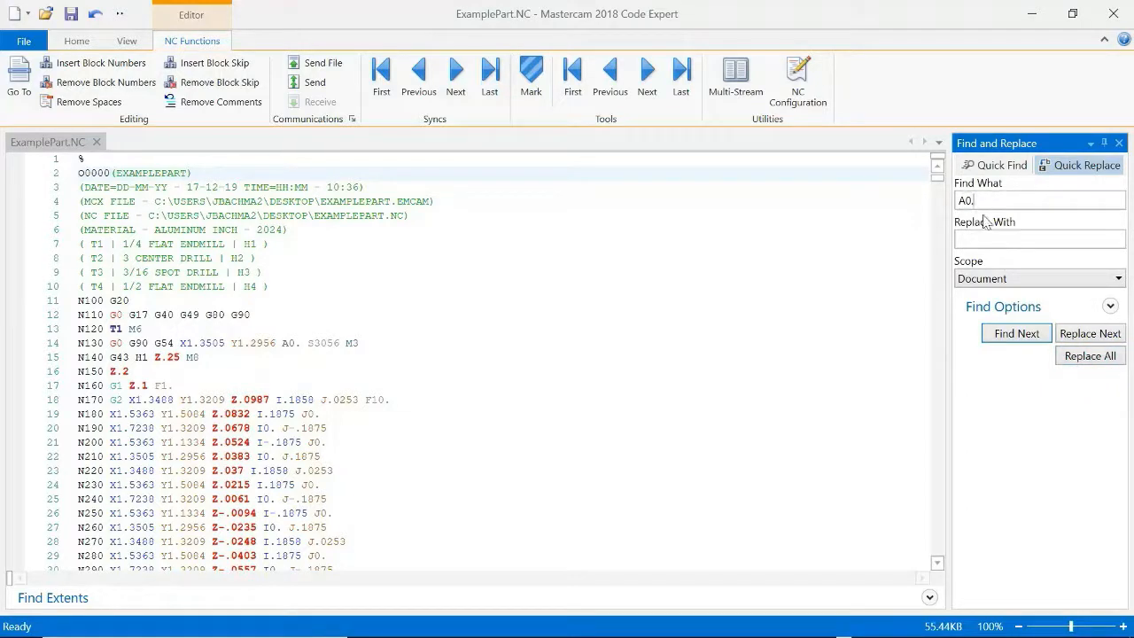
left_click(1086, 356)
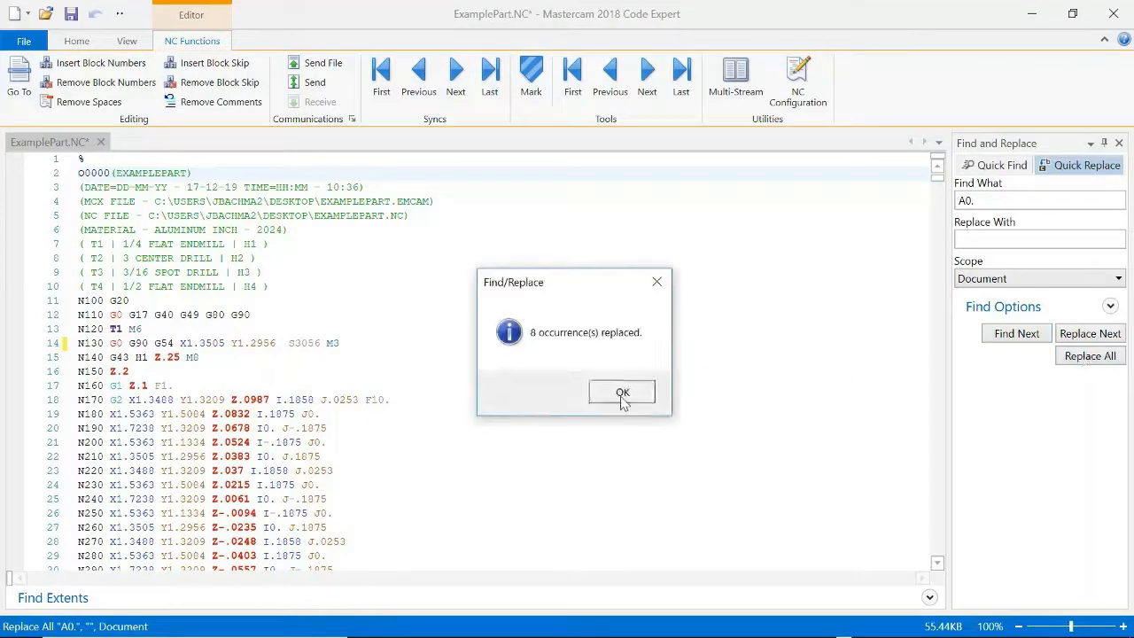
left_click(621, 391)
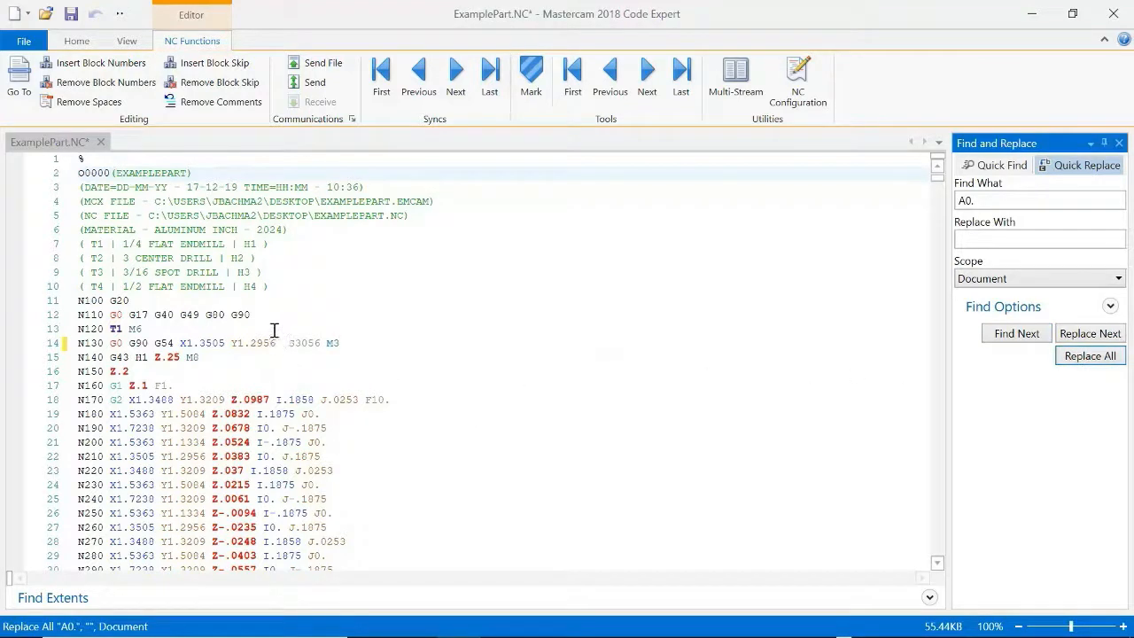
left_click(71, 13)
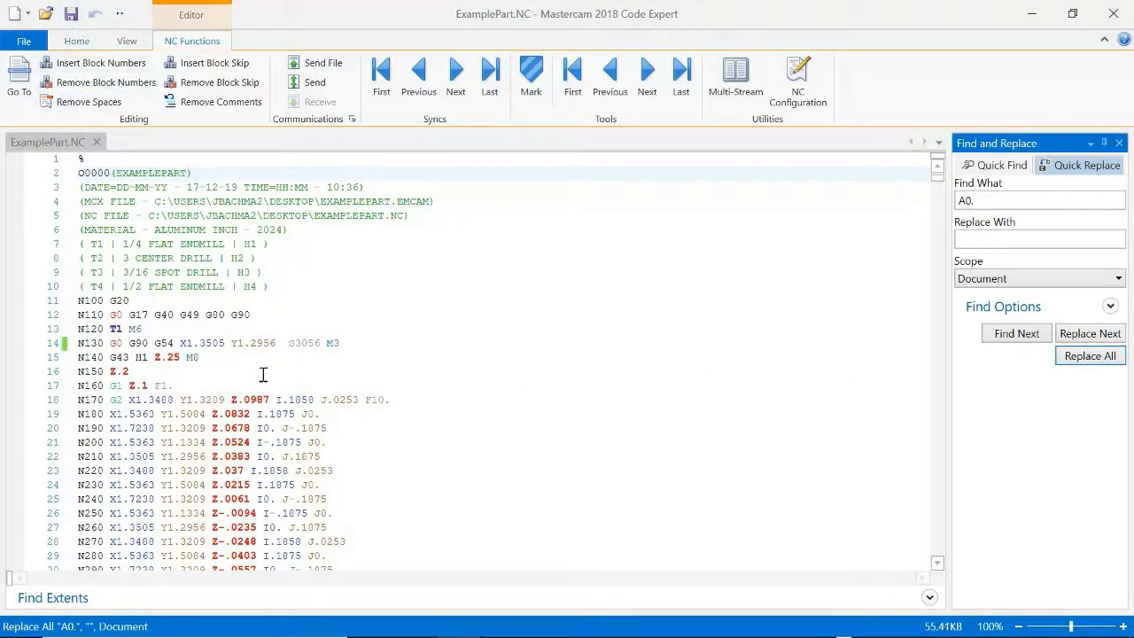
scroll(206, 364, "down", 15)
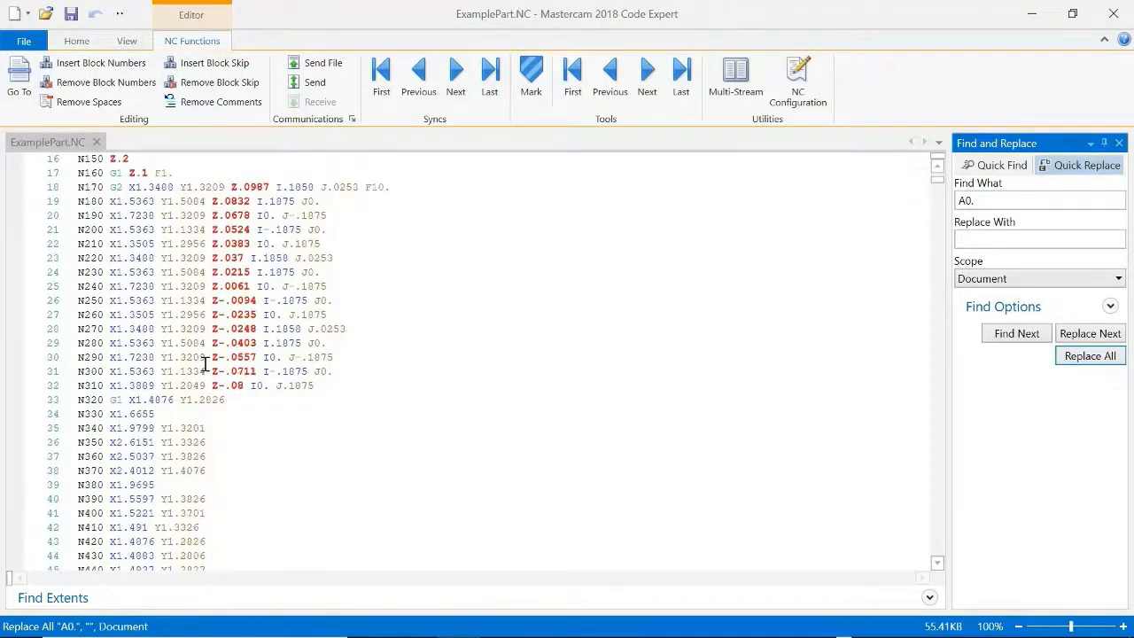
Step: Look through the edited NC code, return to the program header, and close the code editor
scroll(213, 386, "down", 20)
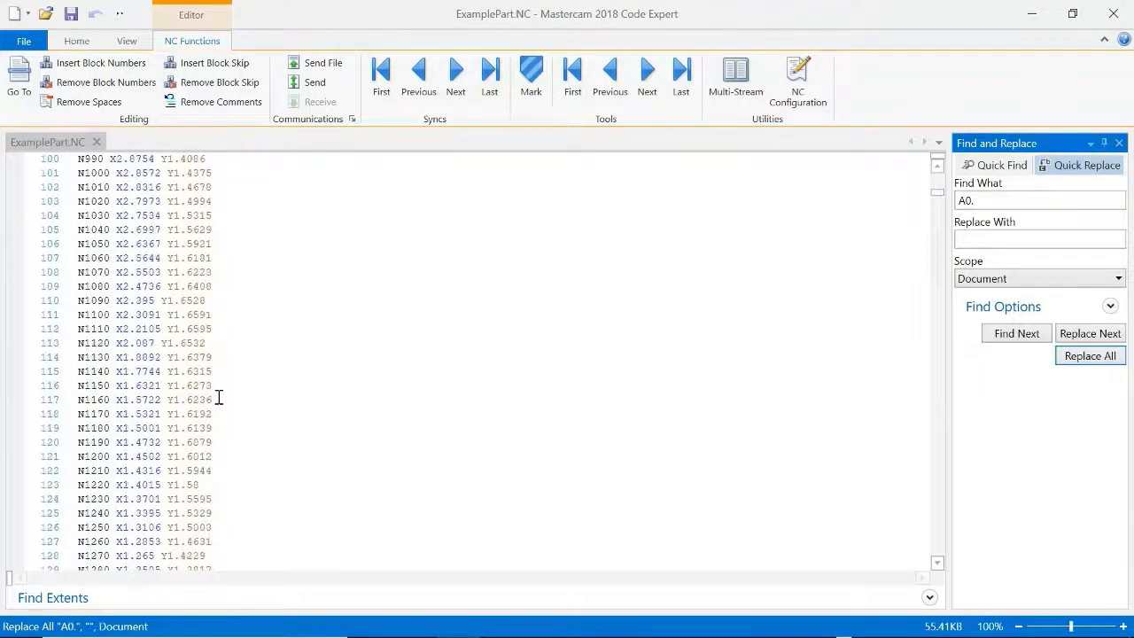
scroll(221, 397, "down", 20)
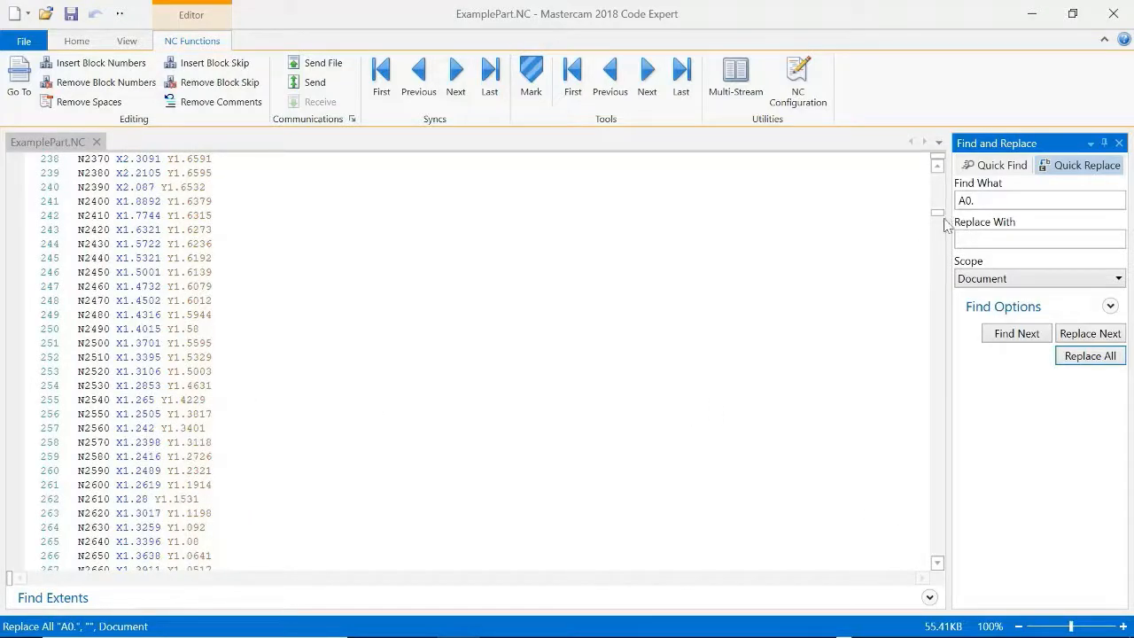
left_click_drag(937, 216, 922, 181)
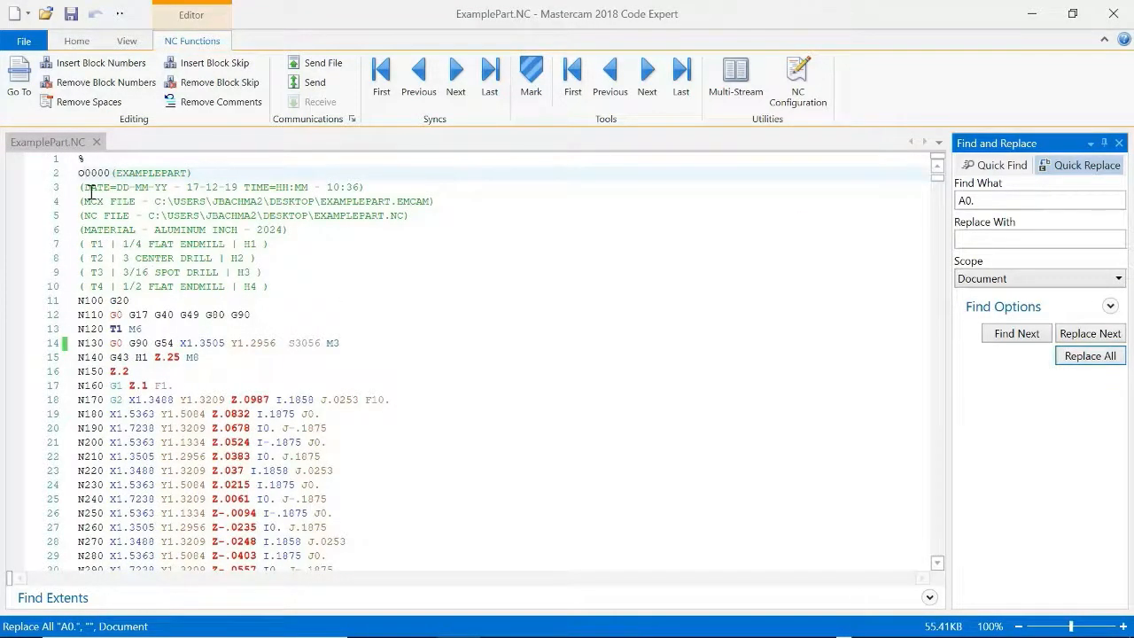
left_click(1114, 13)
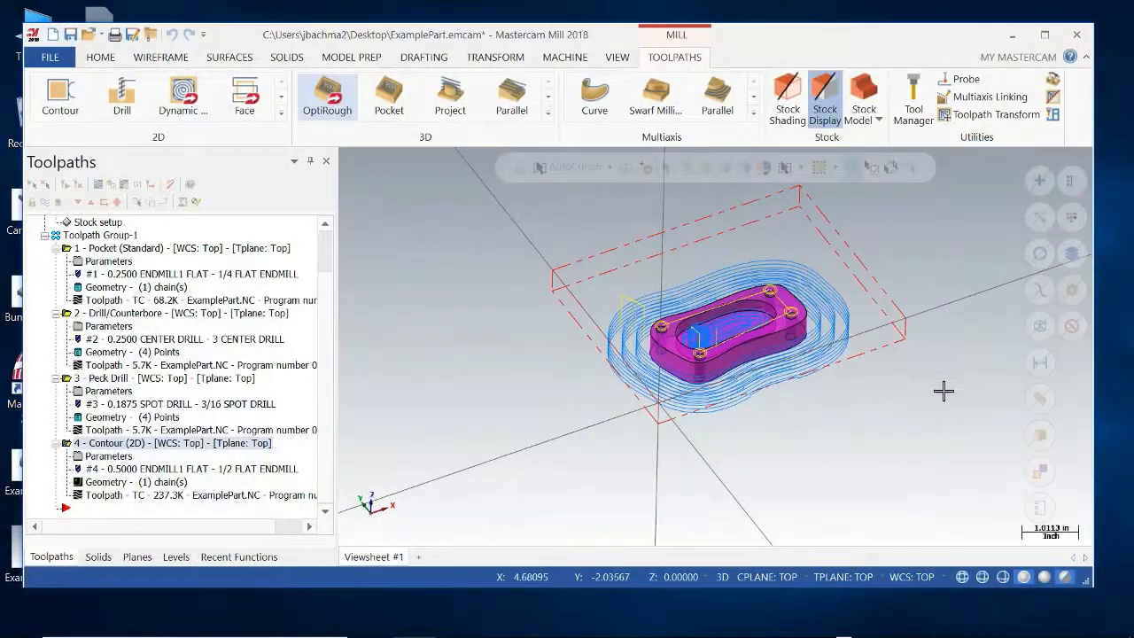
Step: Create the wireframe lettering "Hello" in the Mastercam (Box) Font, starting just outside the stock's corner and running across the part
middle_click_drag(942, 387, 906, 415)
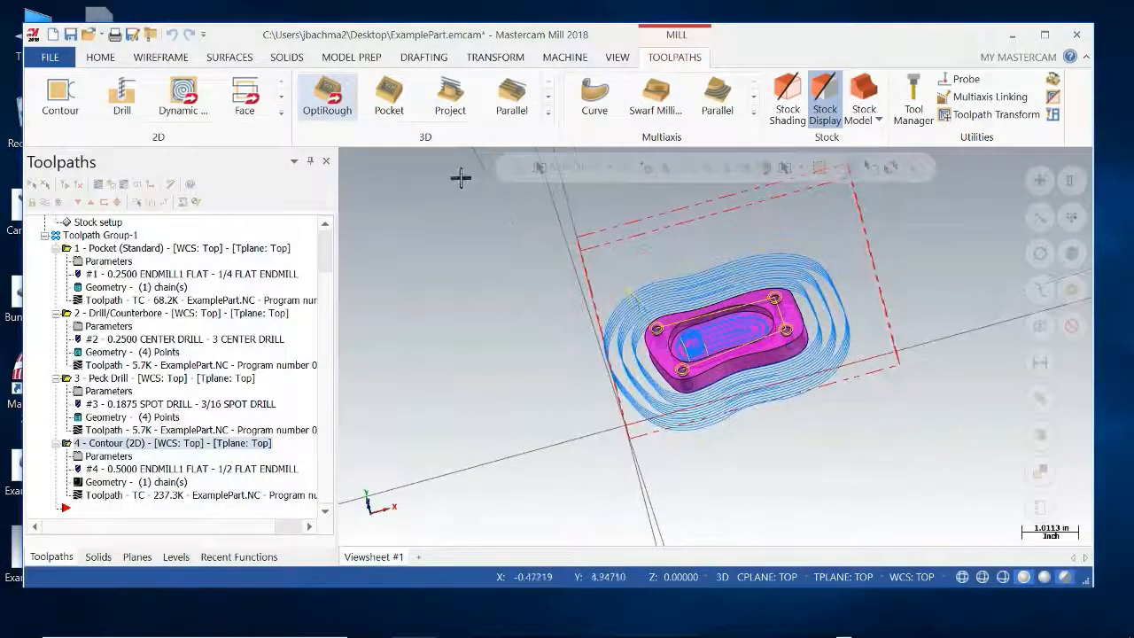
left_click(155, 58)
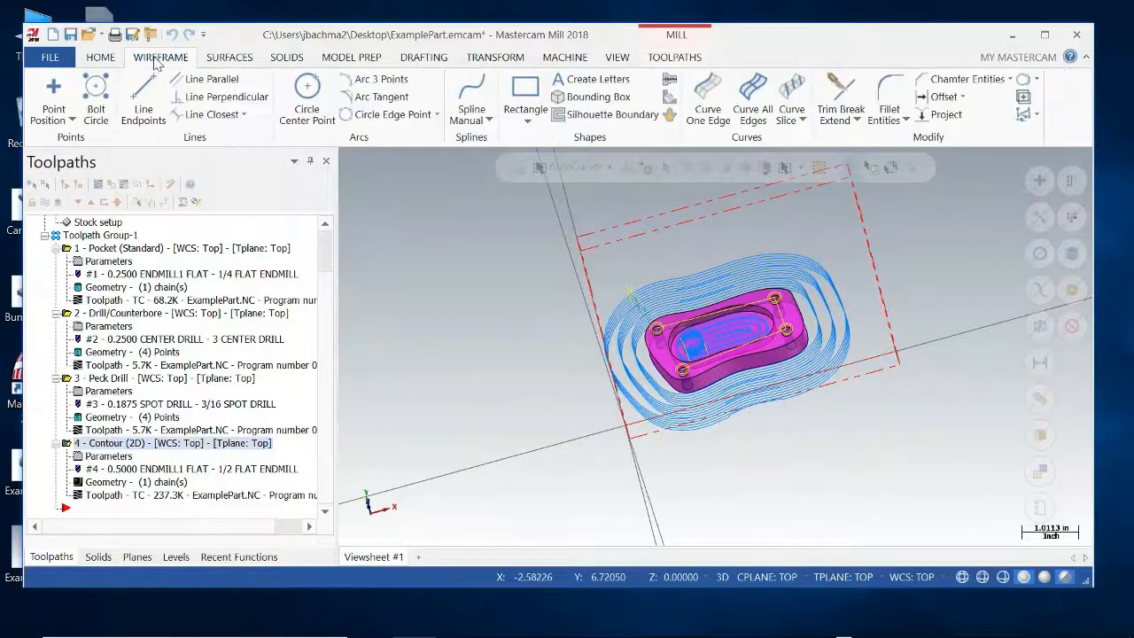
left_click(615, 81)
type("Hello")
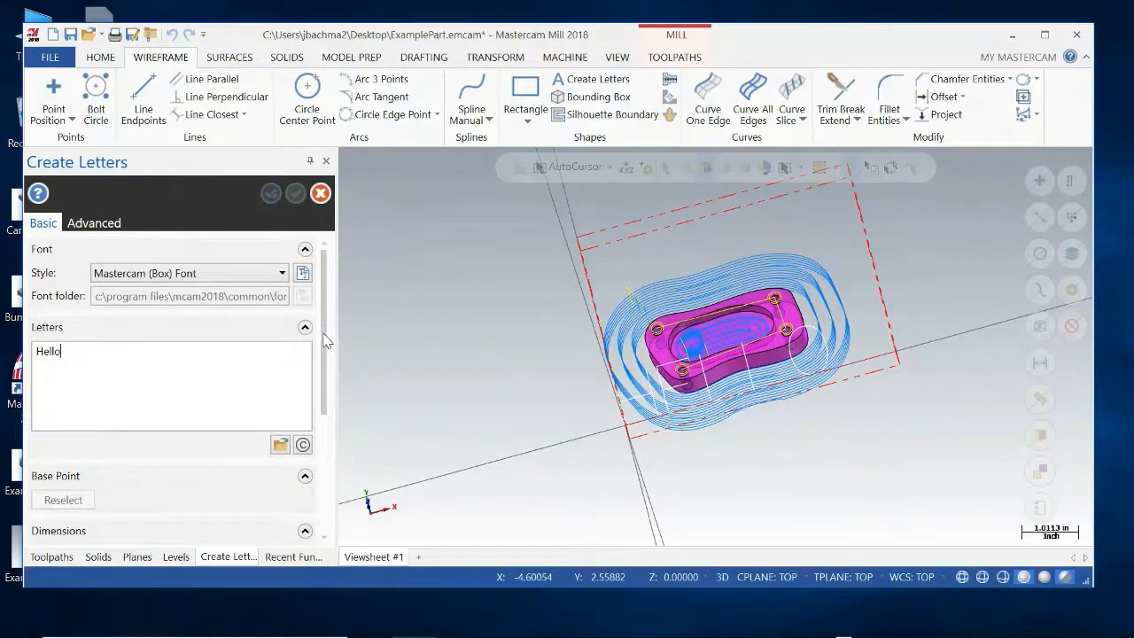
scroll(325, 340, "down", 4)
scroll(326, 340, "up", 3)
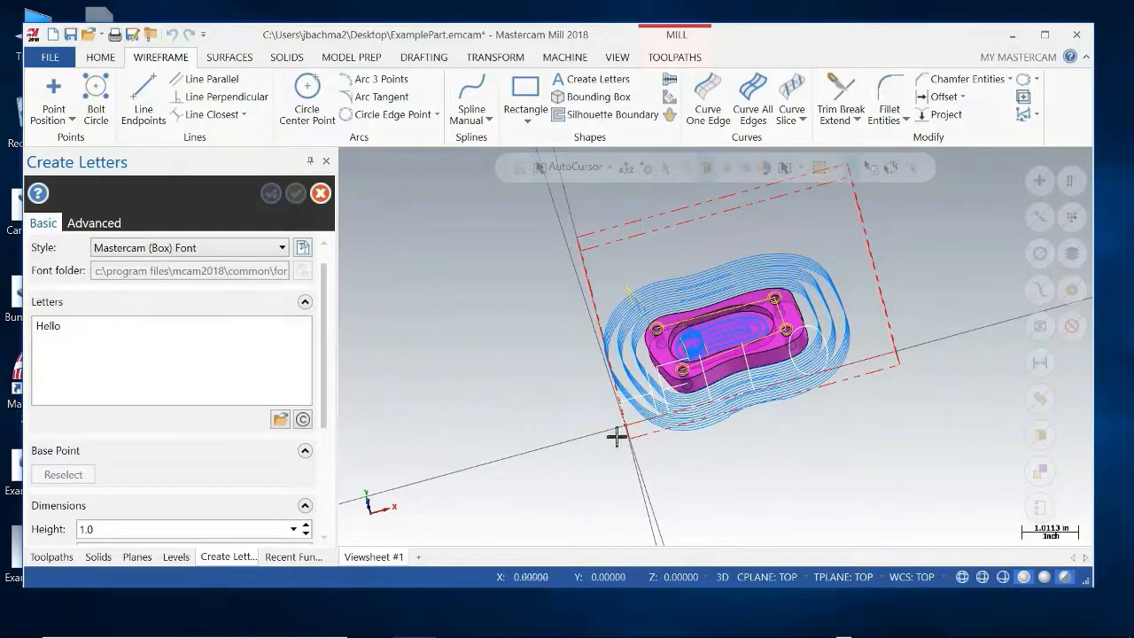
left_click(555, 402)
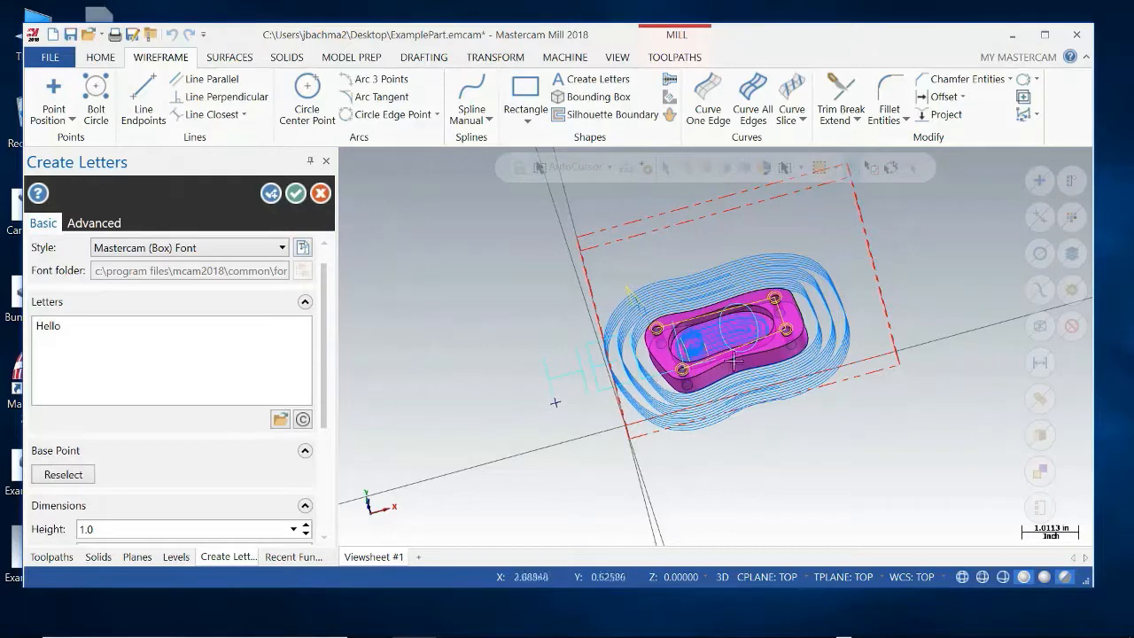
left_click(296, 193)
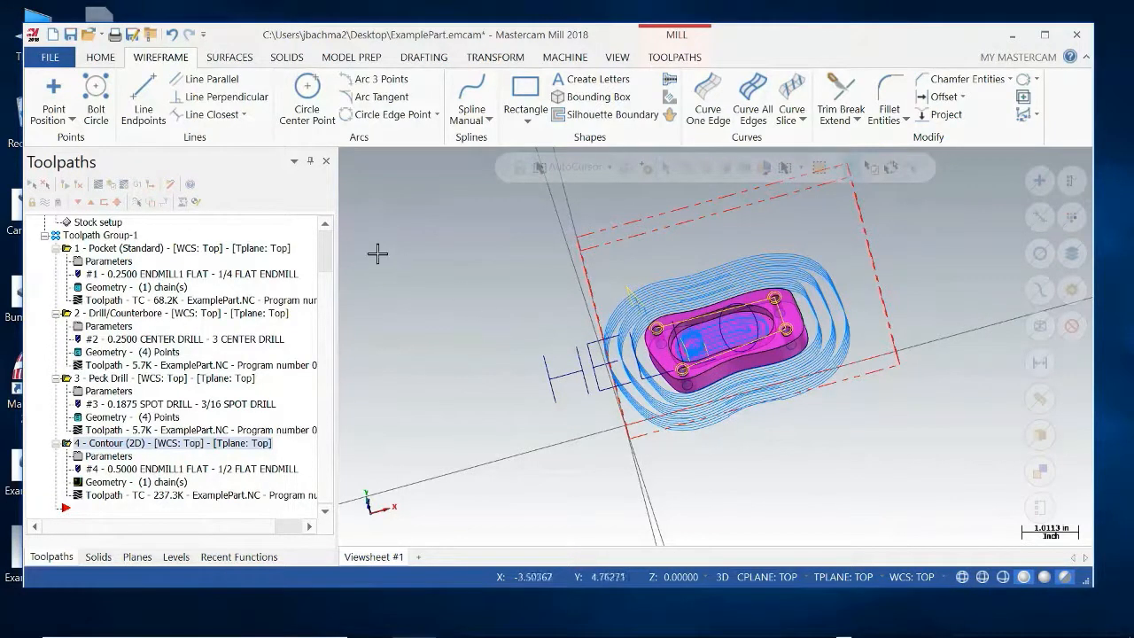
Step: Try to window-select the "Hello" lettering as chains for a 2D Contour toolpath, clearing the selection again
left_click(678, 57)
left_click(280, 115)
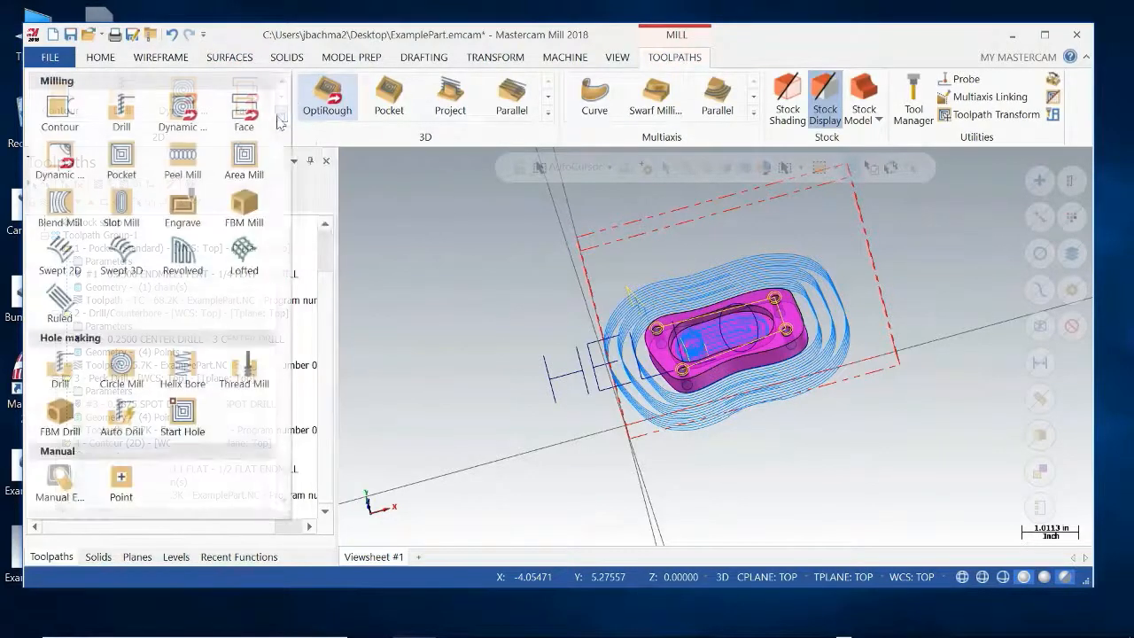
left_click(71, 120)
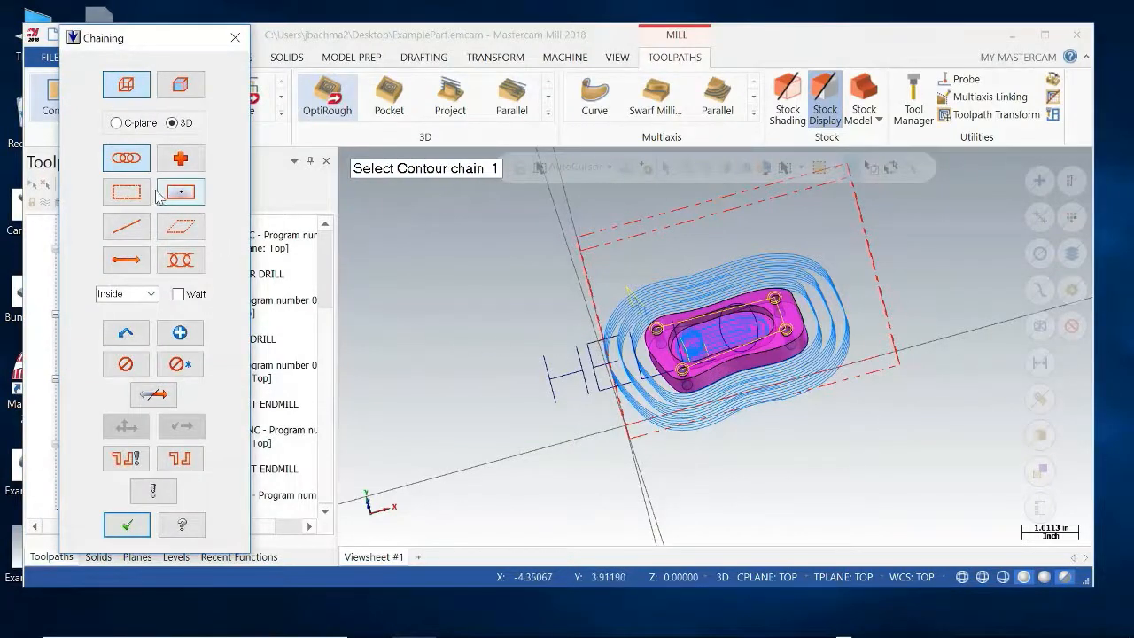
left_click(127, 192)
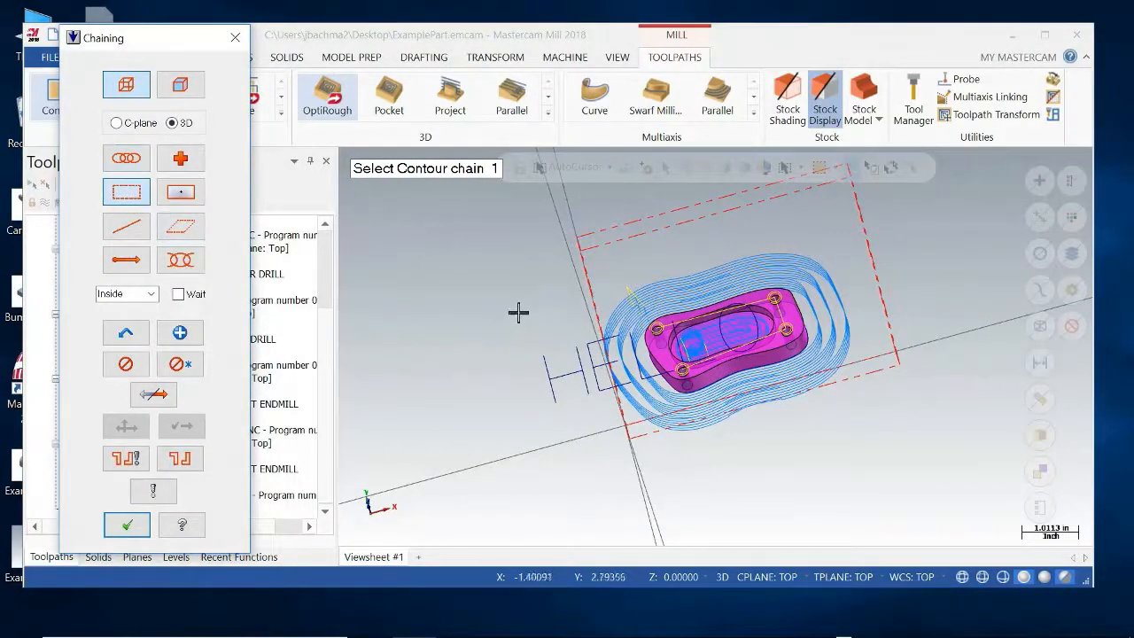
left_click_drag(489, 295, 755, 363)
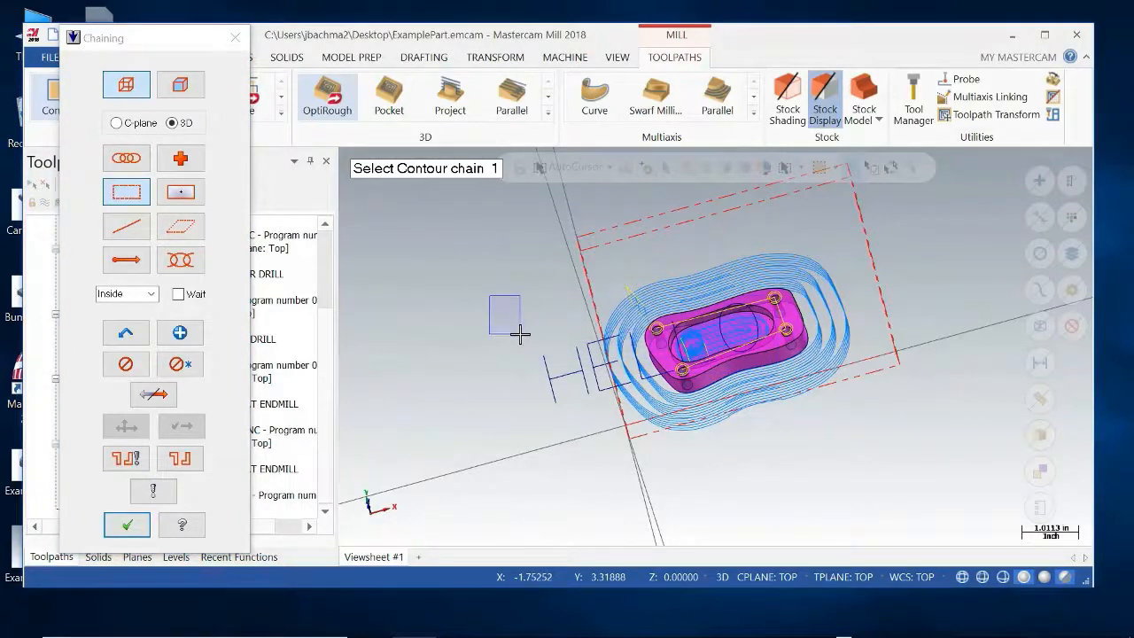
mouse_move(520, 333)
left_mouse_down()
mouse_move(660, 348)
mouse_move(771, 375)
mouse_move(762, 409)
left_mouse_up()
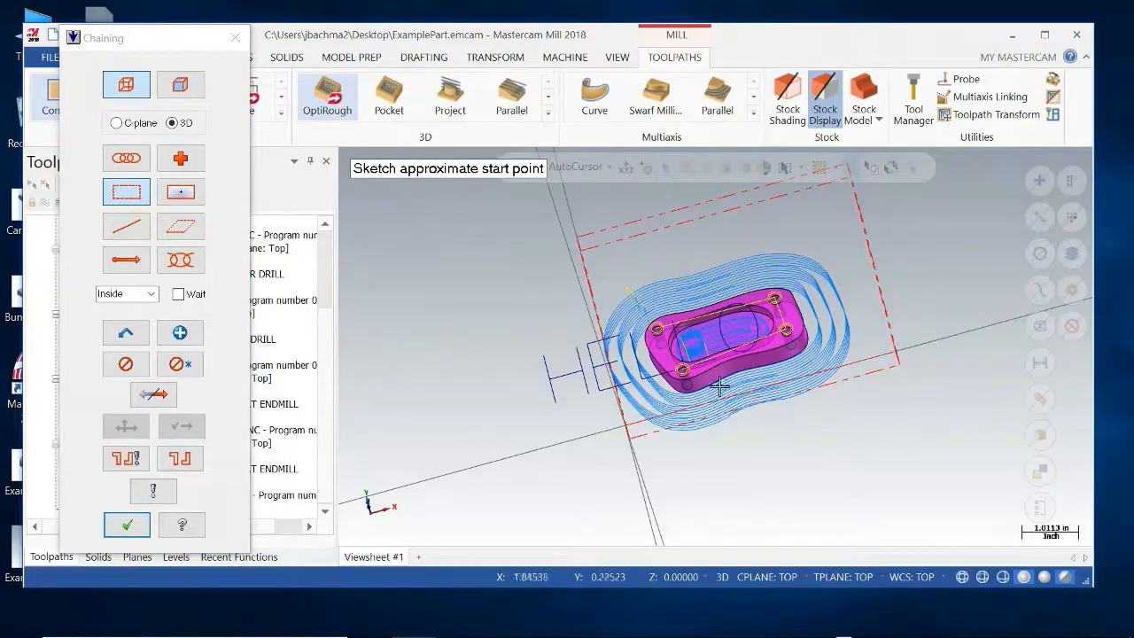
left_click(545, 363)
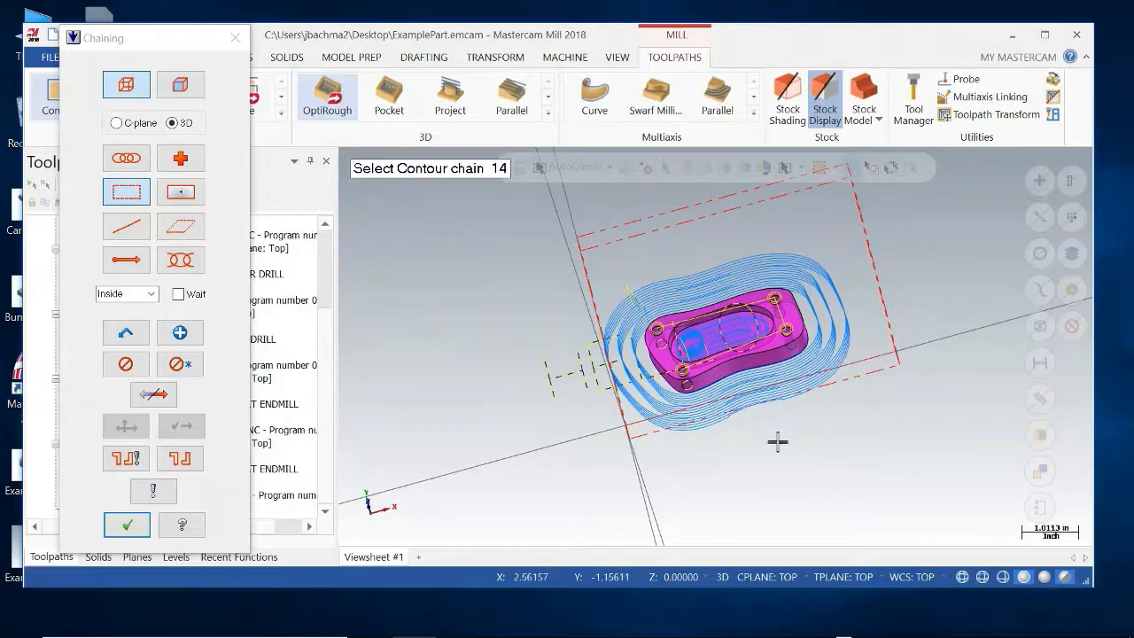
middle_click_drag(777, 443, 769, 326)
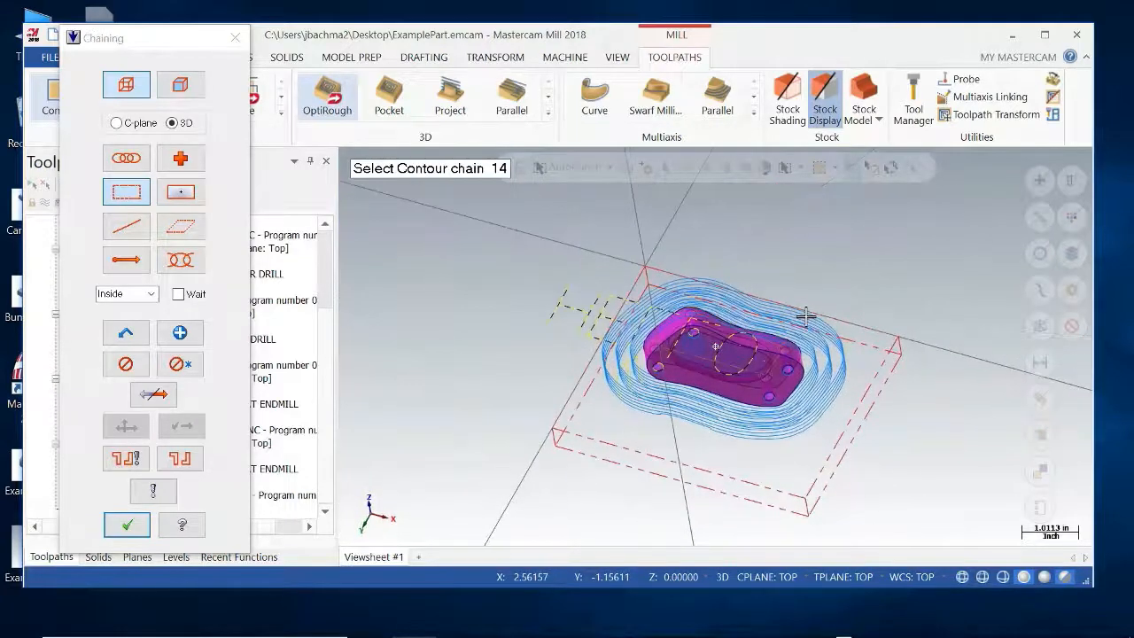
left_click(129, 370)
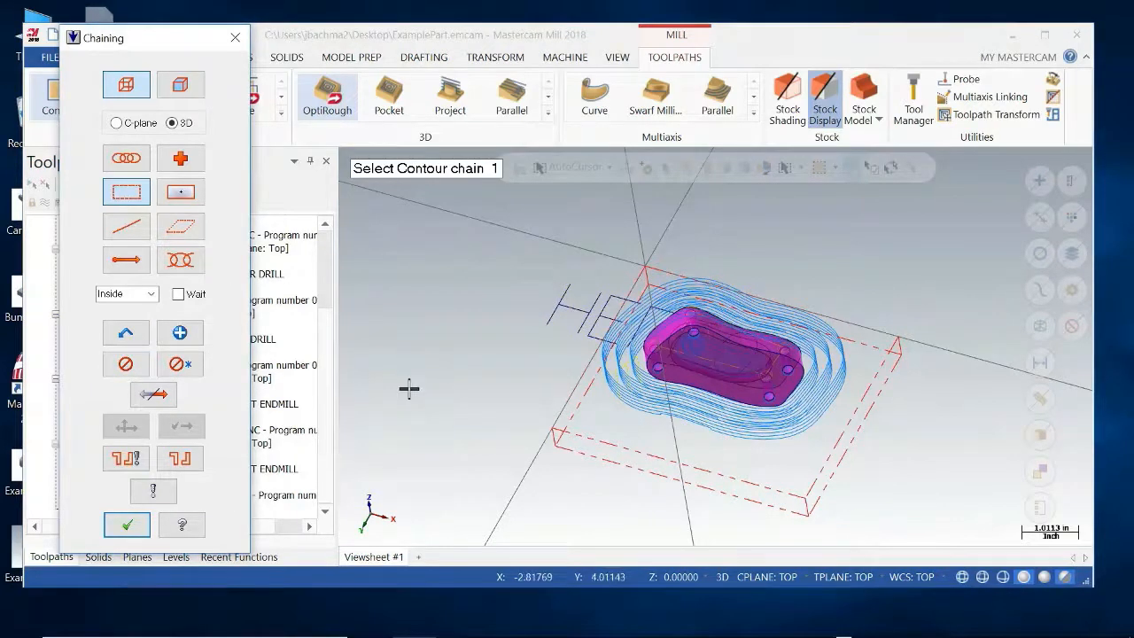
Step: Window-select the "Hello" lettering from a side view, pick the start point at the H, and accept the contour chains
middle_click_drag(532, 319, 470, 377)
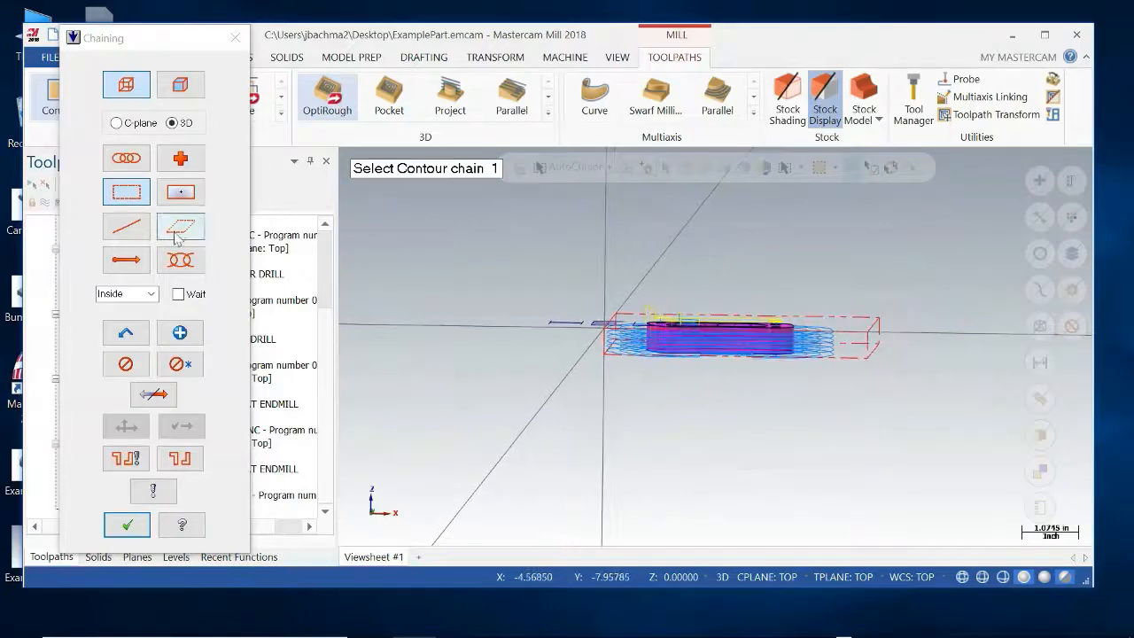
left_click(785, 342)
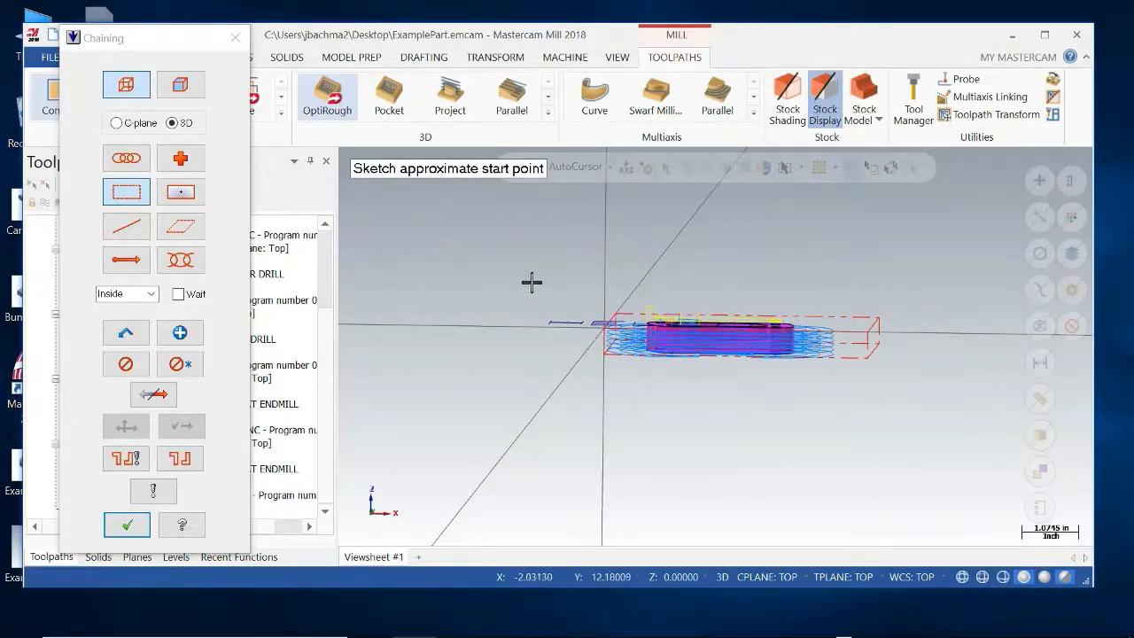
middle_click_drag(529, 281, 534, 347)
left_click(551, 325)
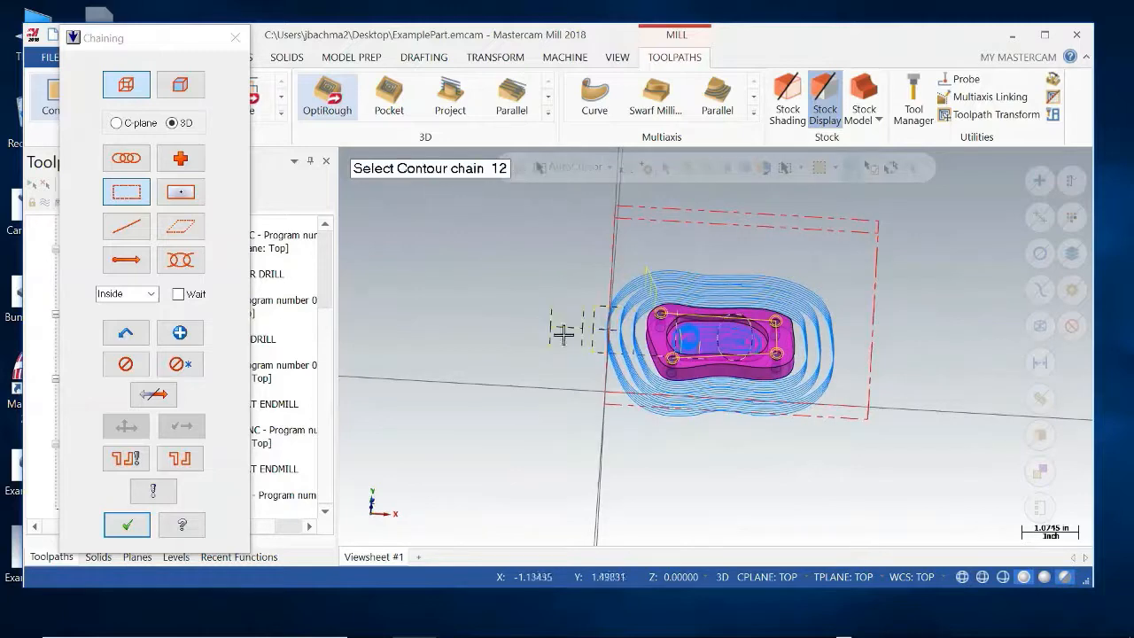
middle_click_drag(666, 399, 663, 424)
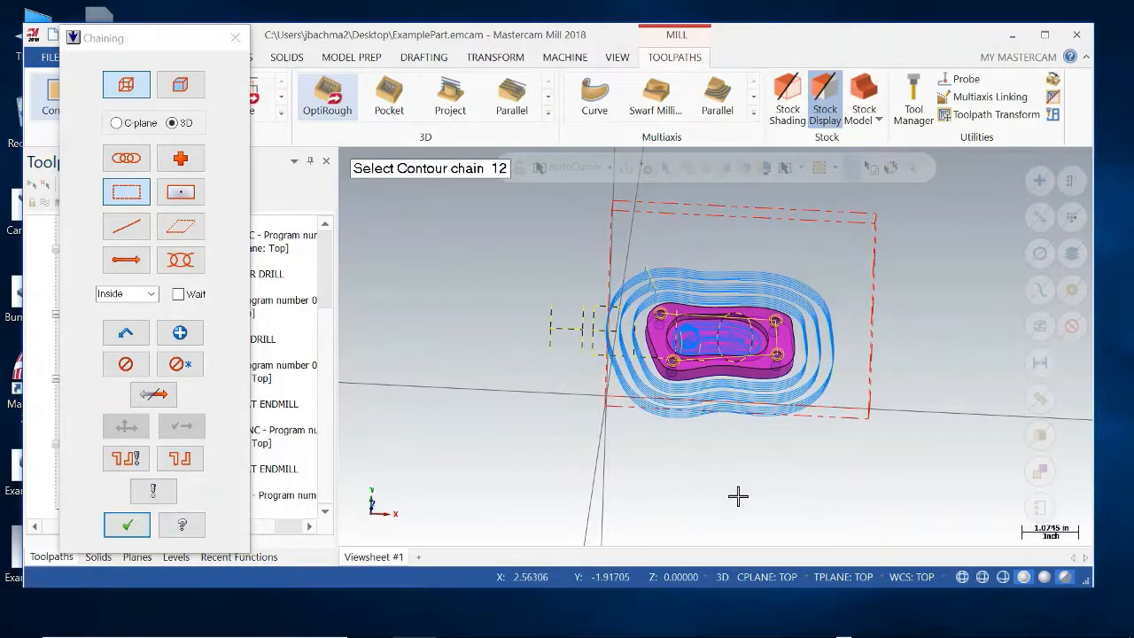
middle_click_drag(737, 493, 699, 499)
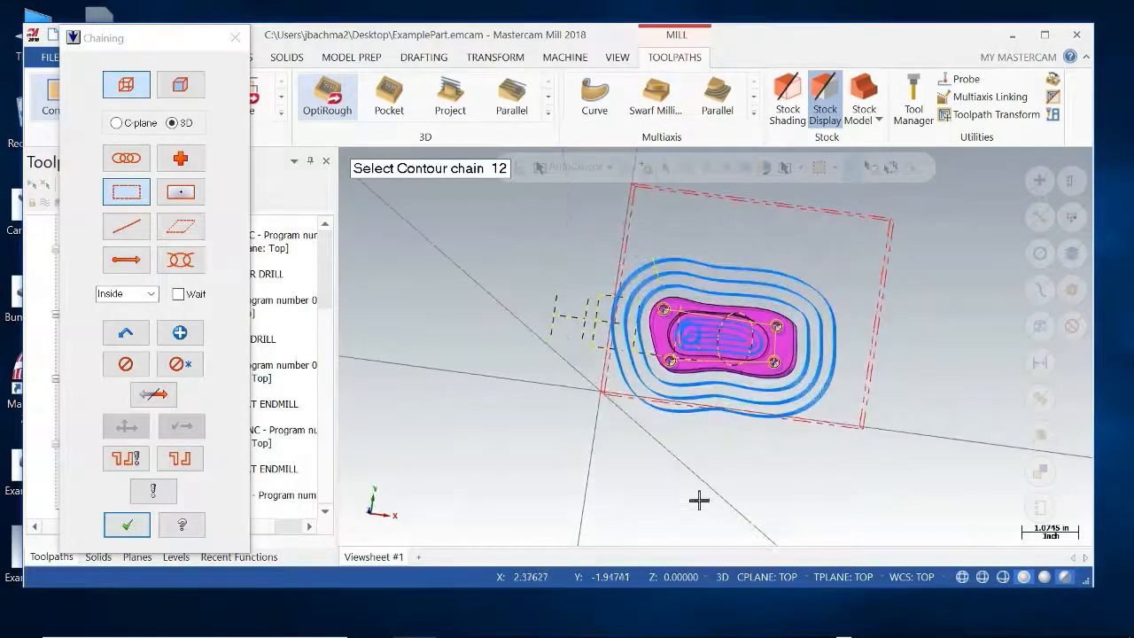
left_click(127, 524)
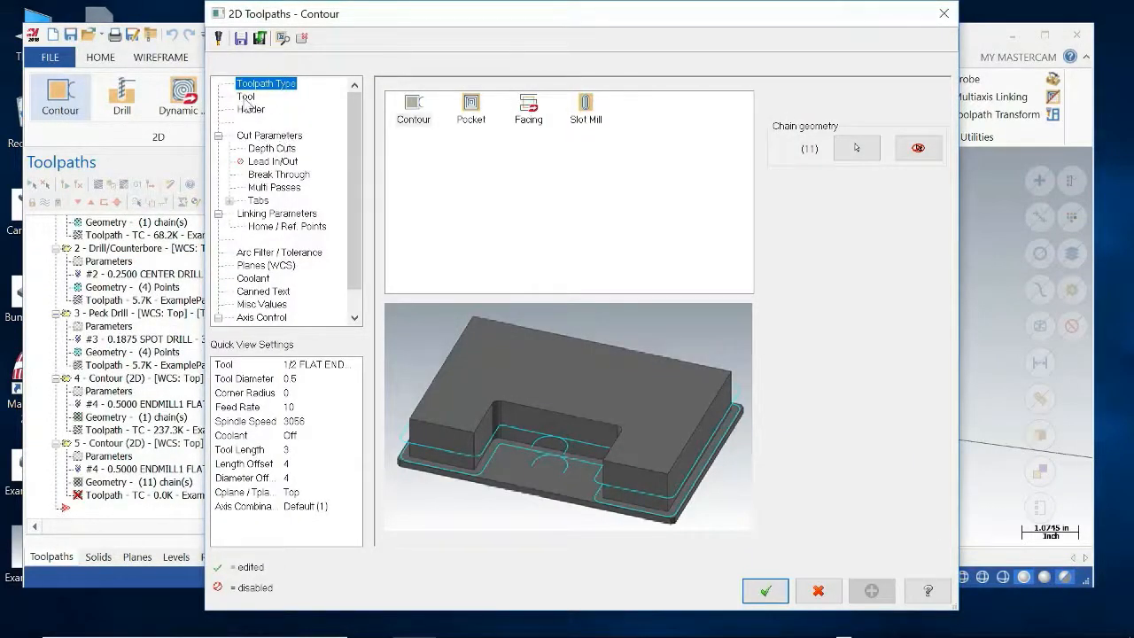
Step: Set the contour operation's cutter compensation type to Off, comparing it with Computer compensation
left_click(271, 136)
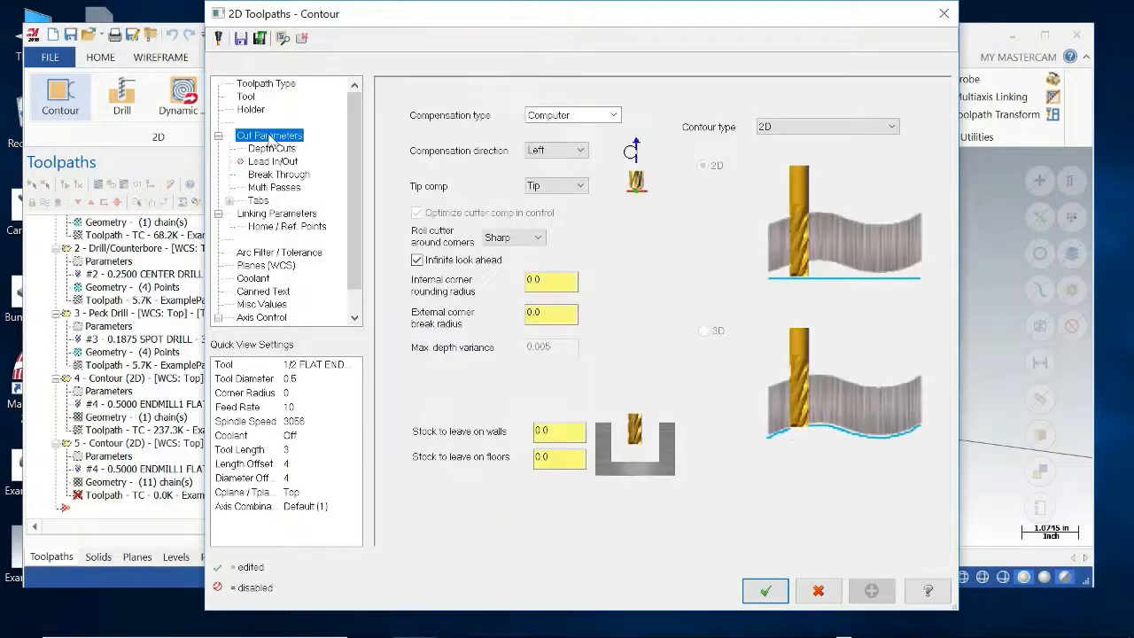
left_click(597, 119)
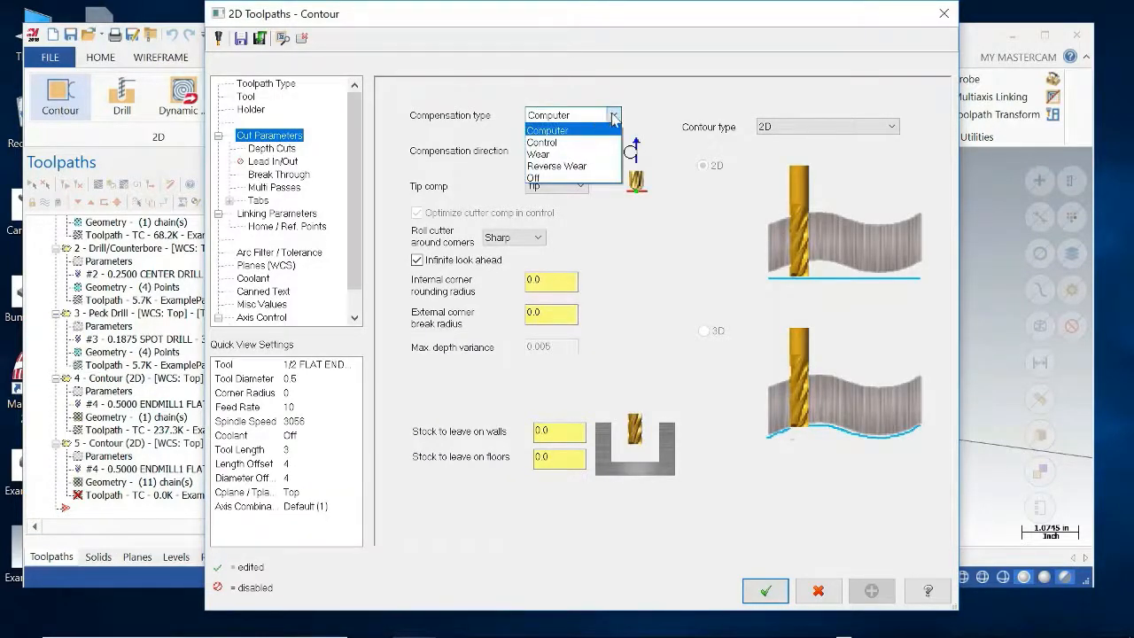
left_click(639, 114)
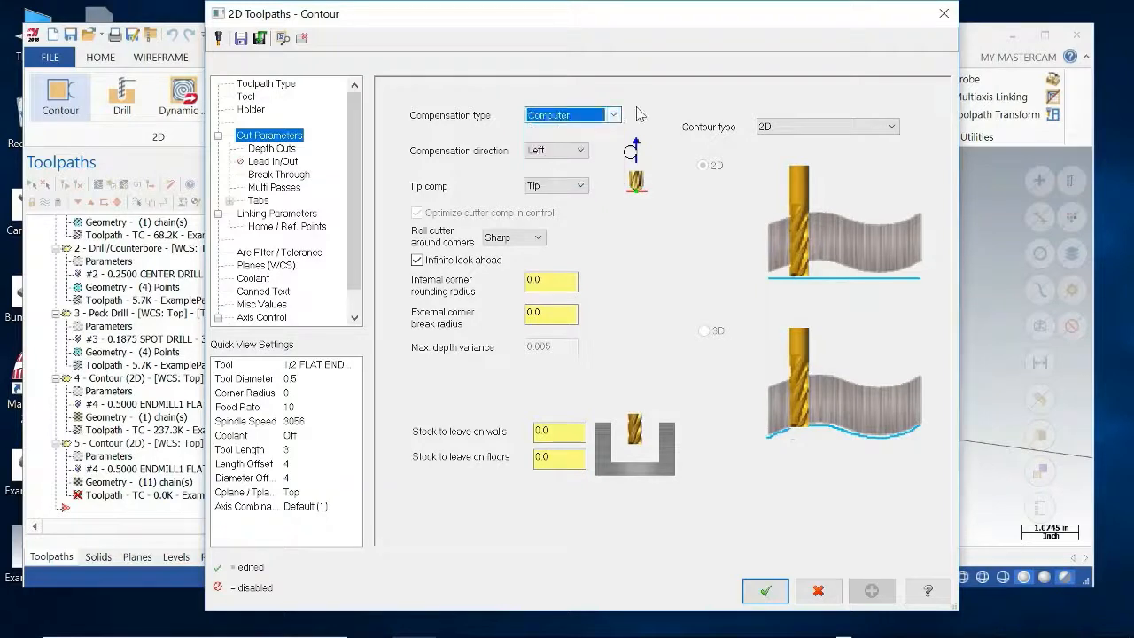
left_click(581, 151)
left_click(592, 116)
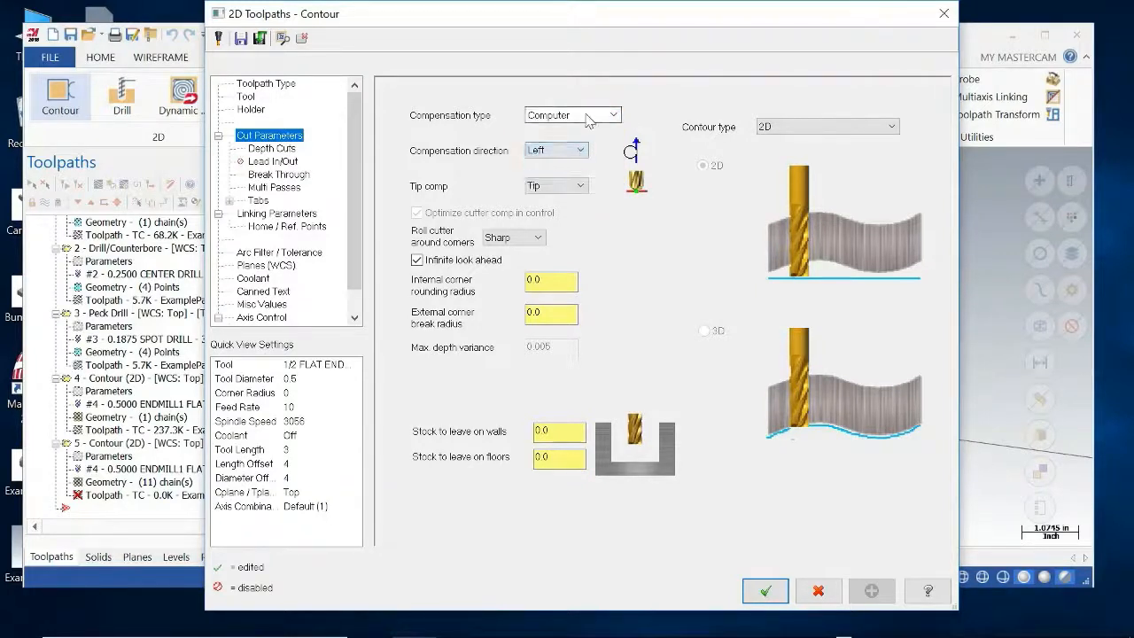
left_click(593, 115)
left_click(560, 177)
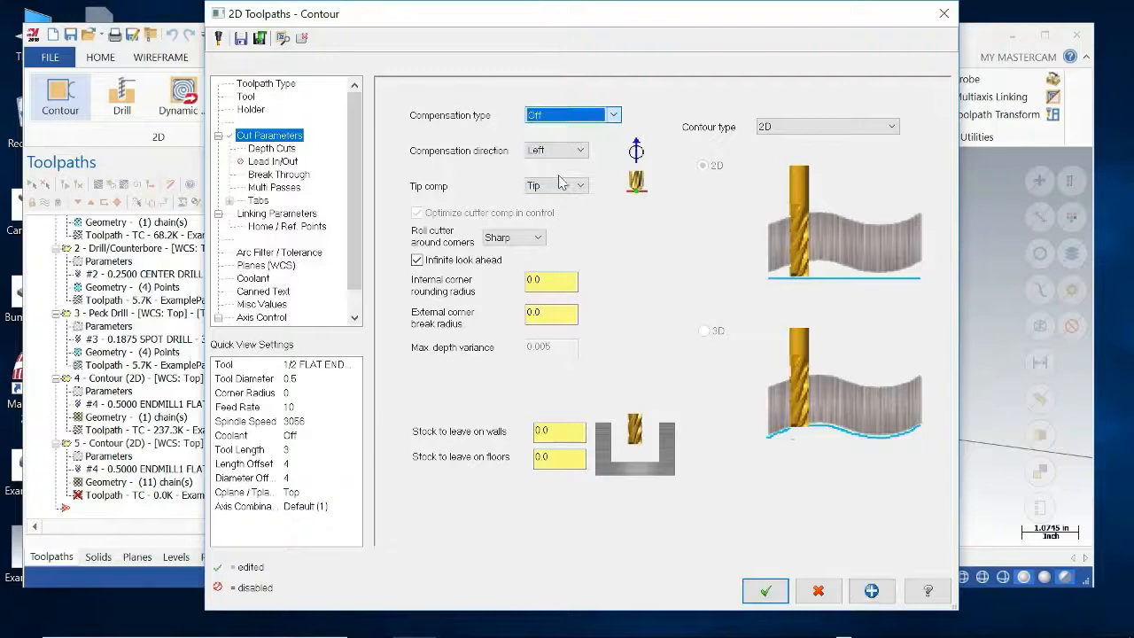
left_click(590, 116)
left_click(583, 135)
left_click(612, 115)
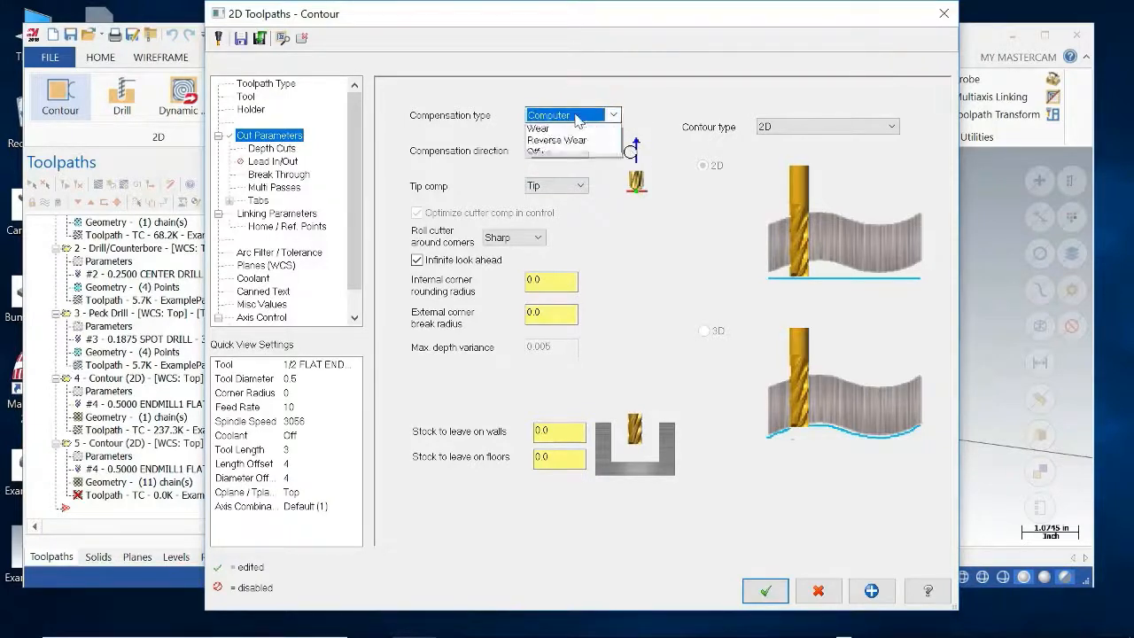
left_click(560, 178)
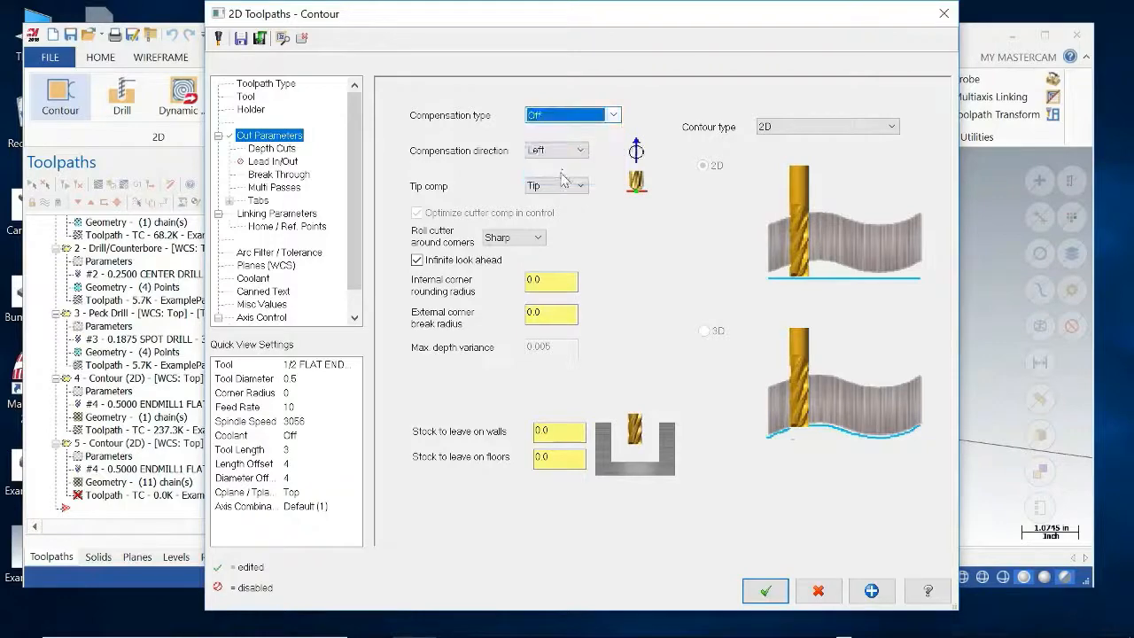
Step: Accept the contour parameters to generate the lettering toolpath, and discard the operation
left_click(765, 591)
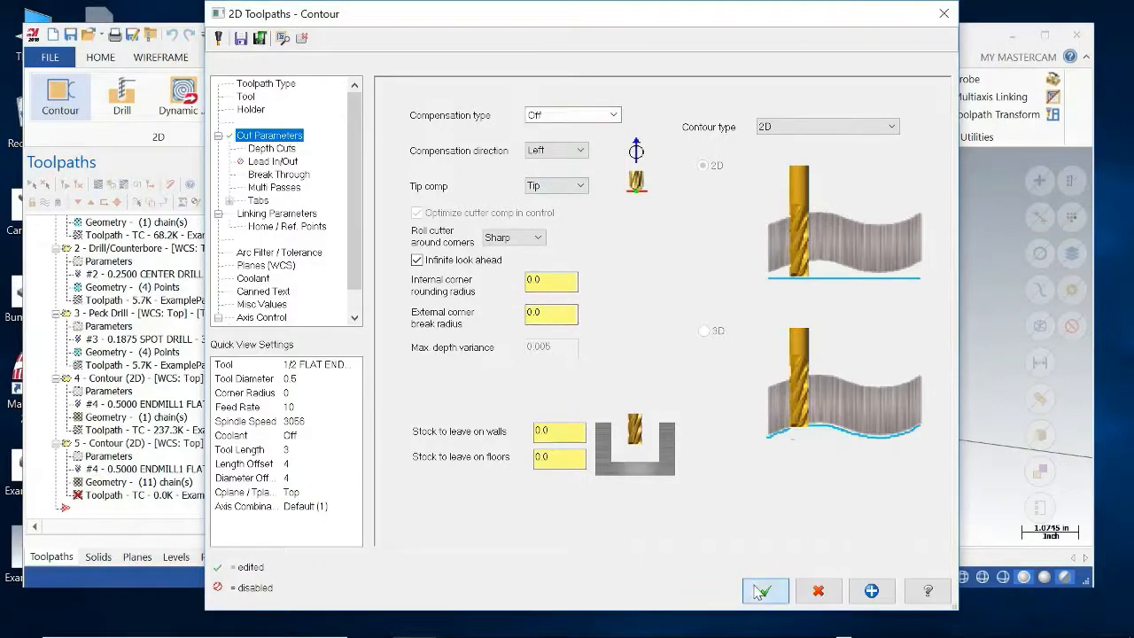
left_click(630, 352)
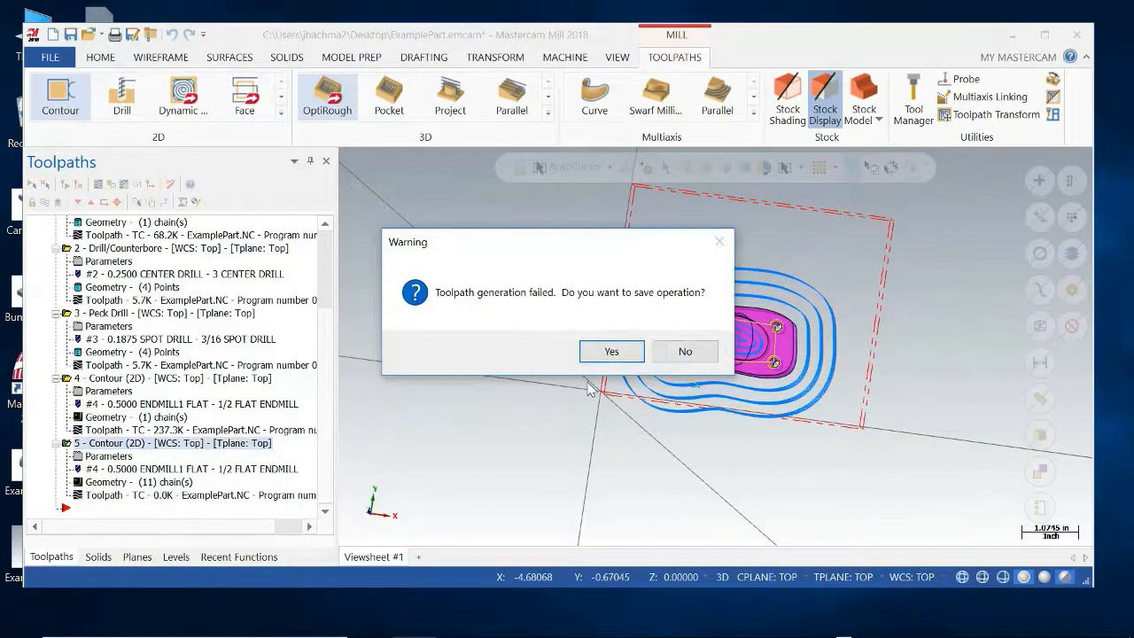
left_click(687, 353)
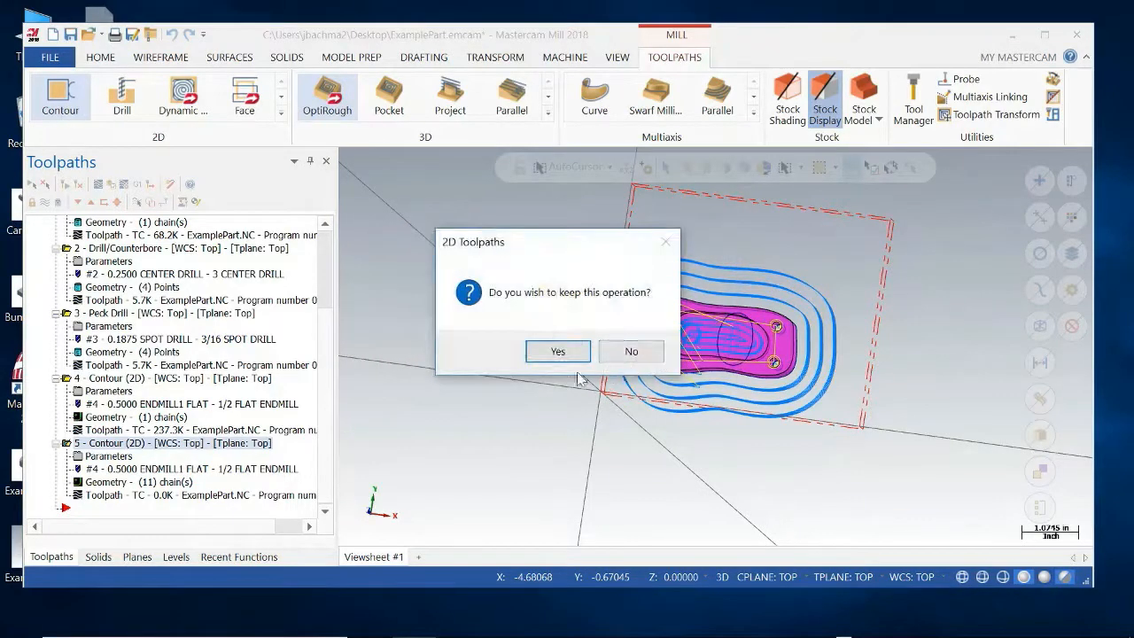
left_click(558, 351)
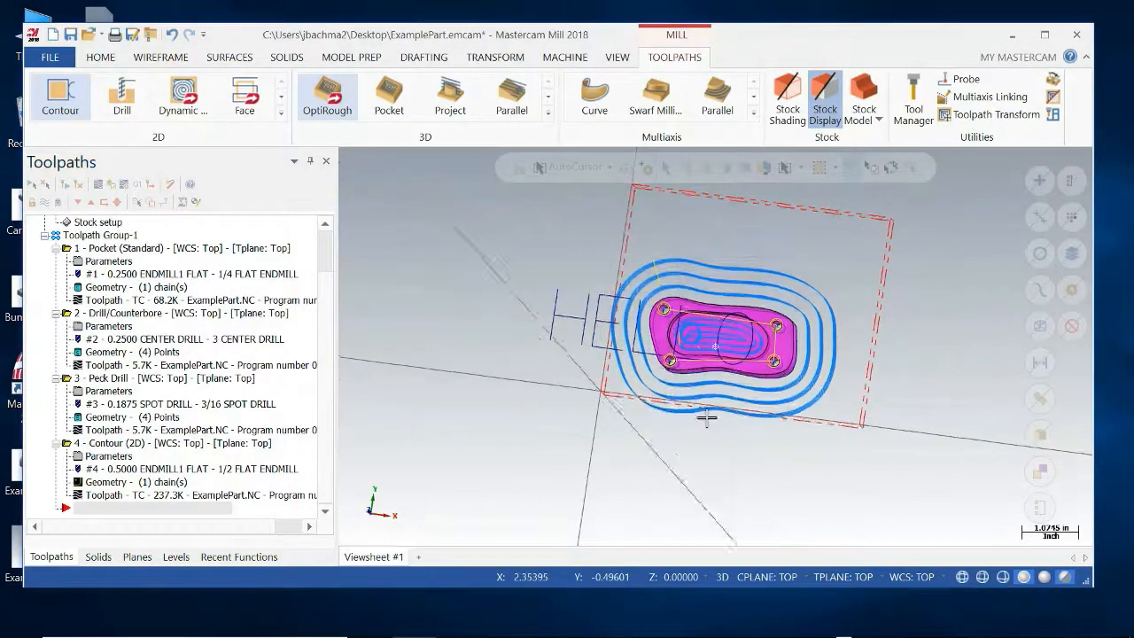
Step: Window-select the "Hello" lettering beside the part and delete it
middle_click_drag(706, 419, 585, 376)
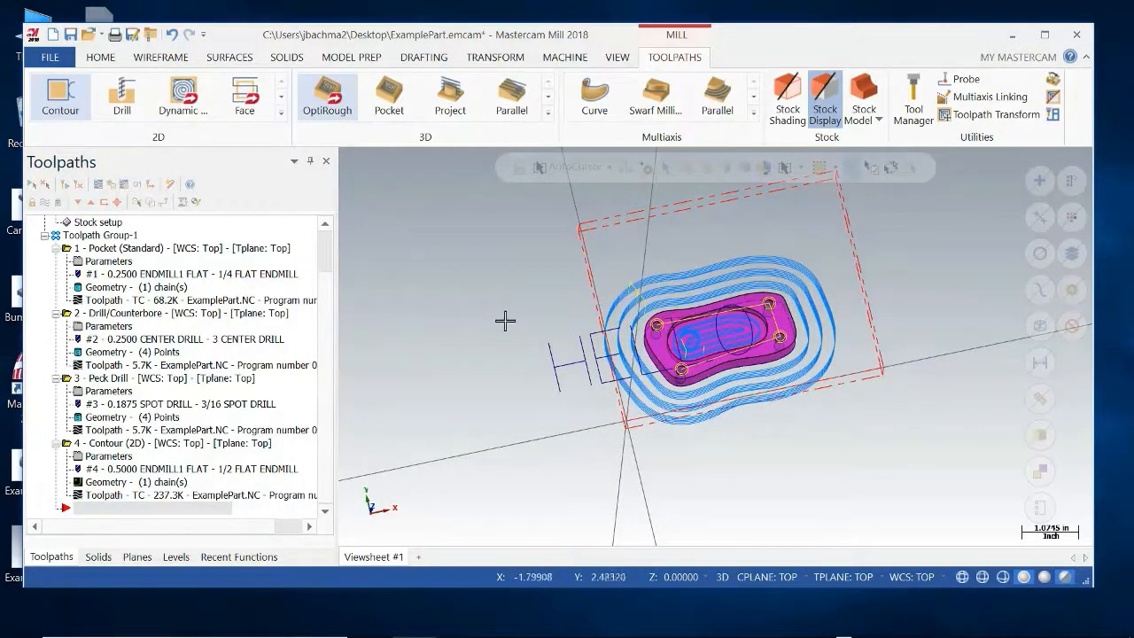
left_click_drag(503, 310, 780, 393)
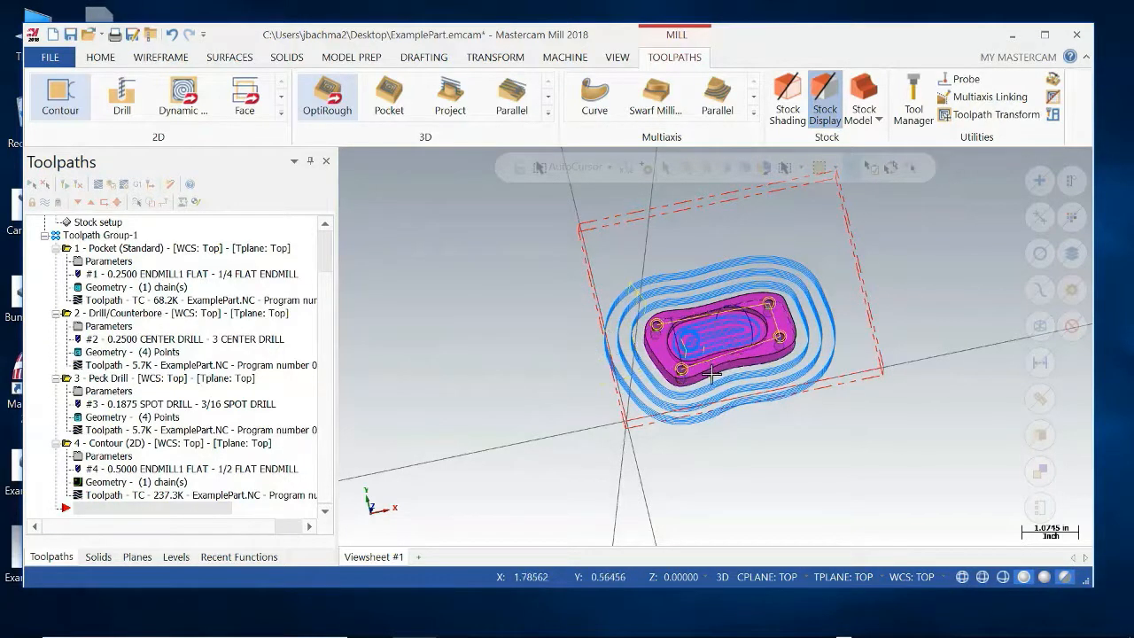
left_click_drag(497, 270, 869, 411)
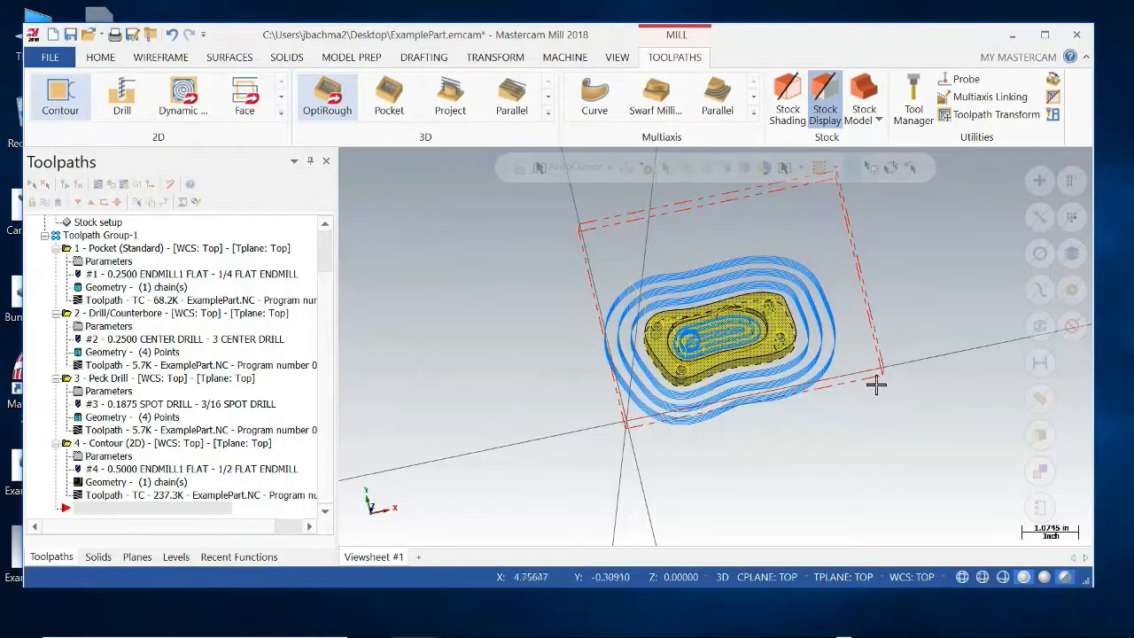
mouse_move(901, 378)
middle_mouse_down()
mouse_move(892, 367)
mouse_move(884, 390)
middle_mouse_up()
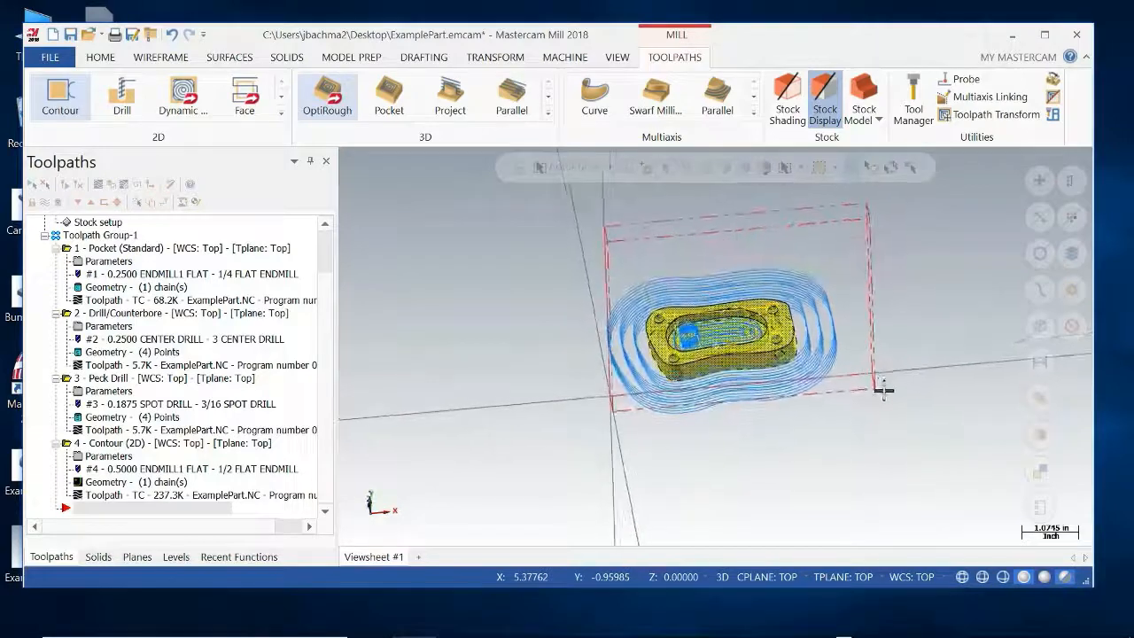
left_click(770, 343)
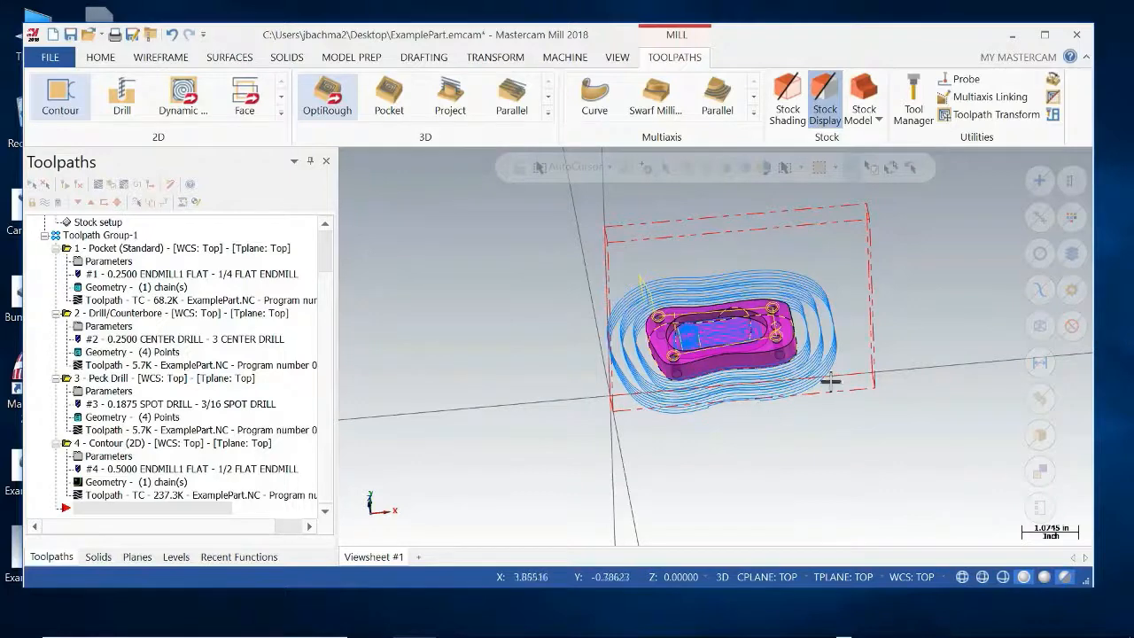
Step: Delete all the toolpath operations in Toolpath Group-1, accepting the deletion
middle_click_drag(830, 381, 868, 331)
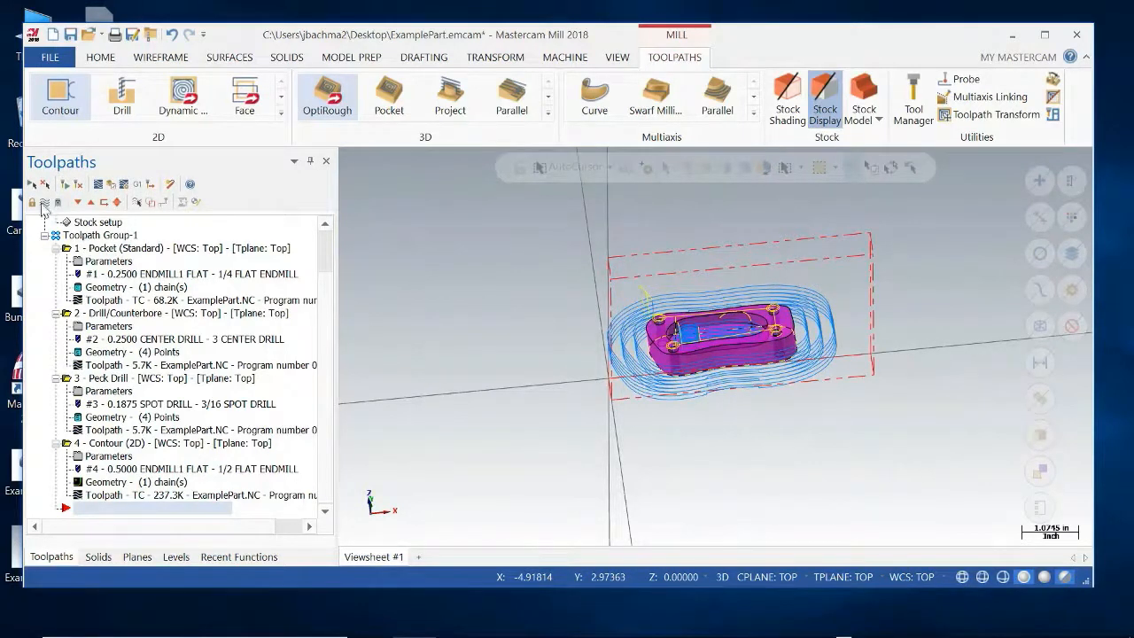
right_click(144, 317)
left_click(216, 357)
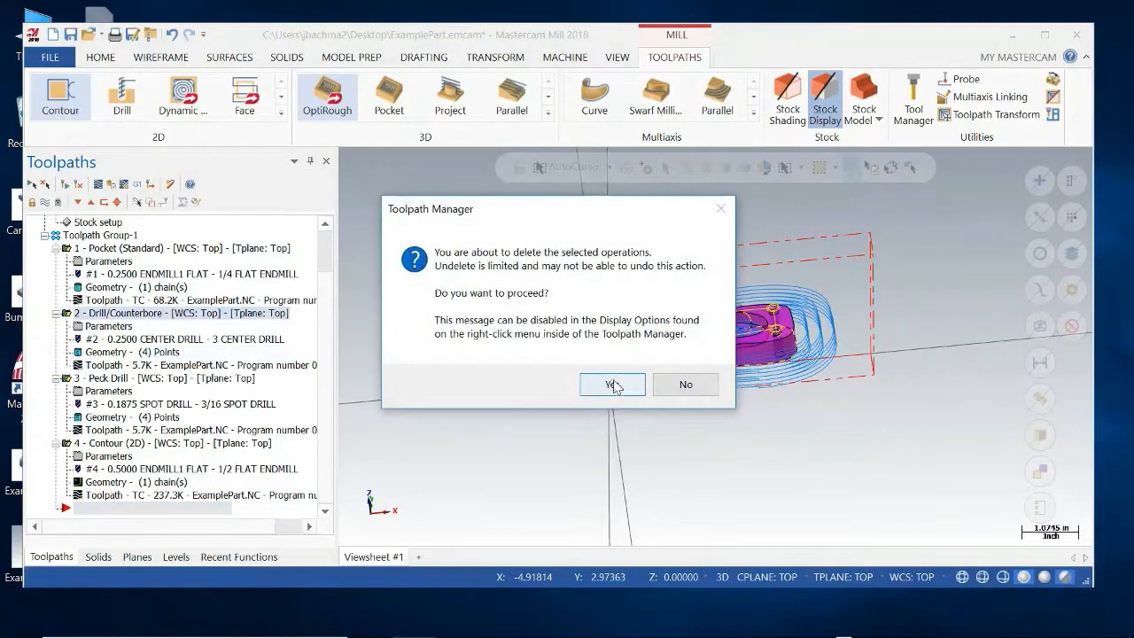
left_click(613, 385)
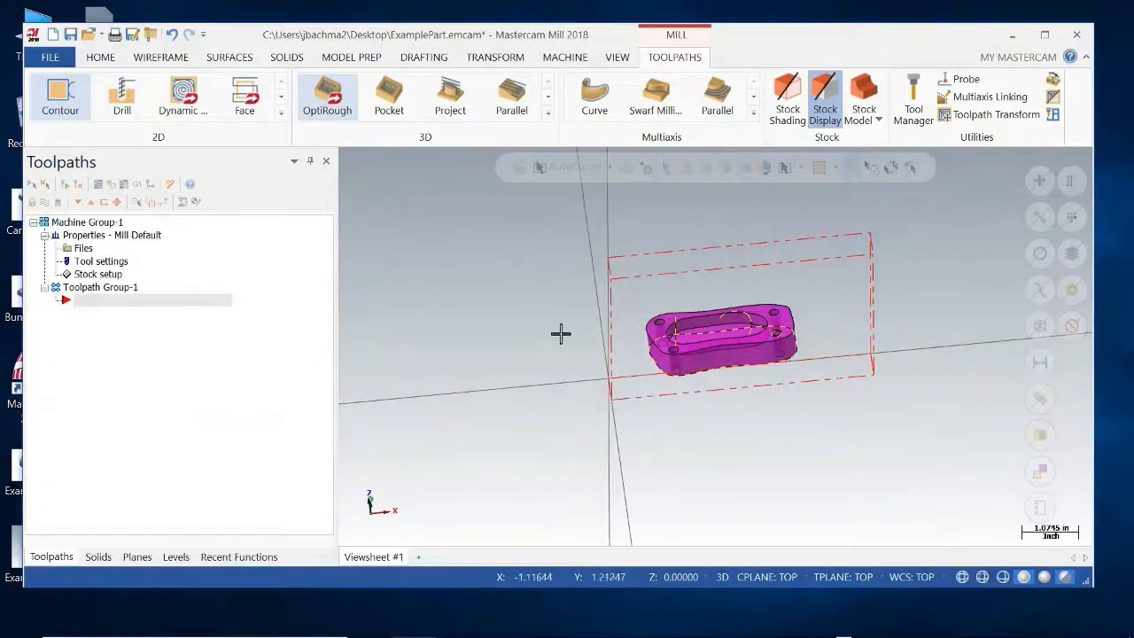
middle_click_drag(562, 331, 547, 379)
left_click_drag(638, 283, 822, 396)
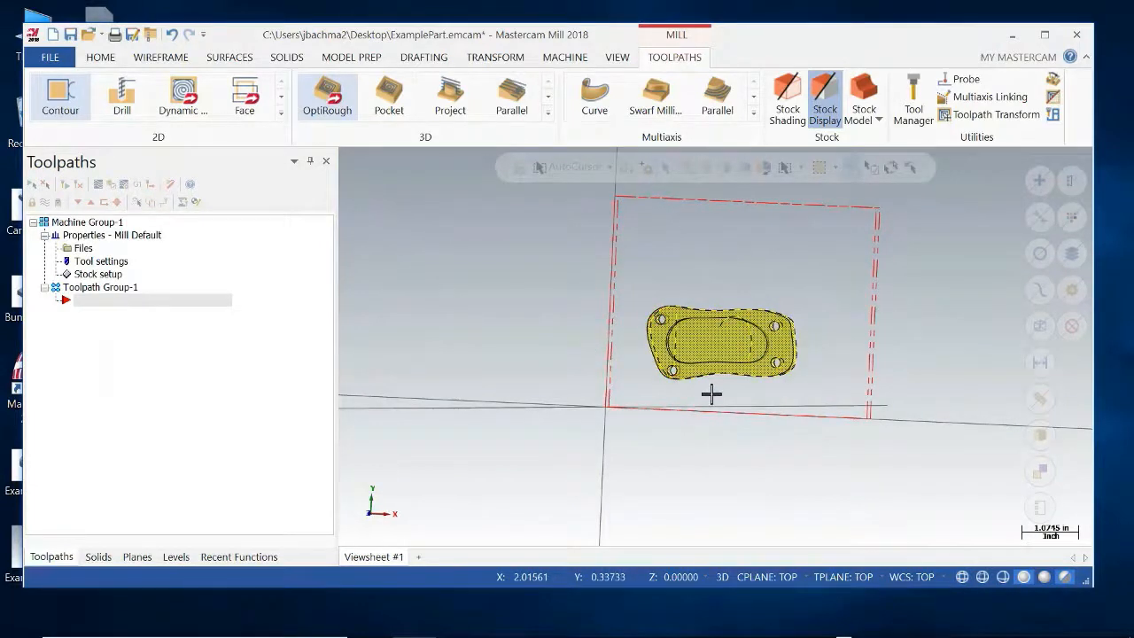
key("Escape")
middle_click_drag(805, 380, 824, 335)
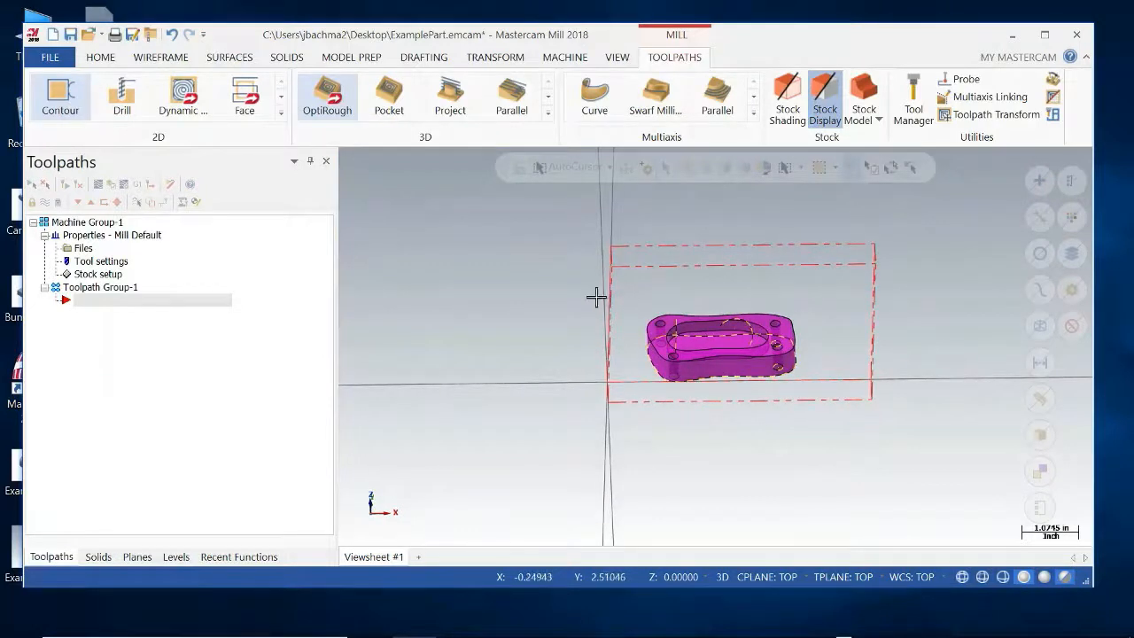
key("ctrl+z")
left_click(263, 297)
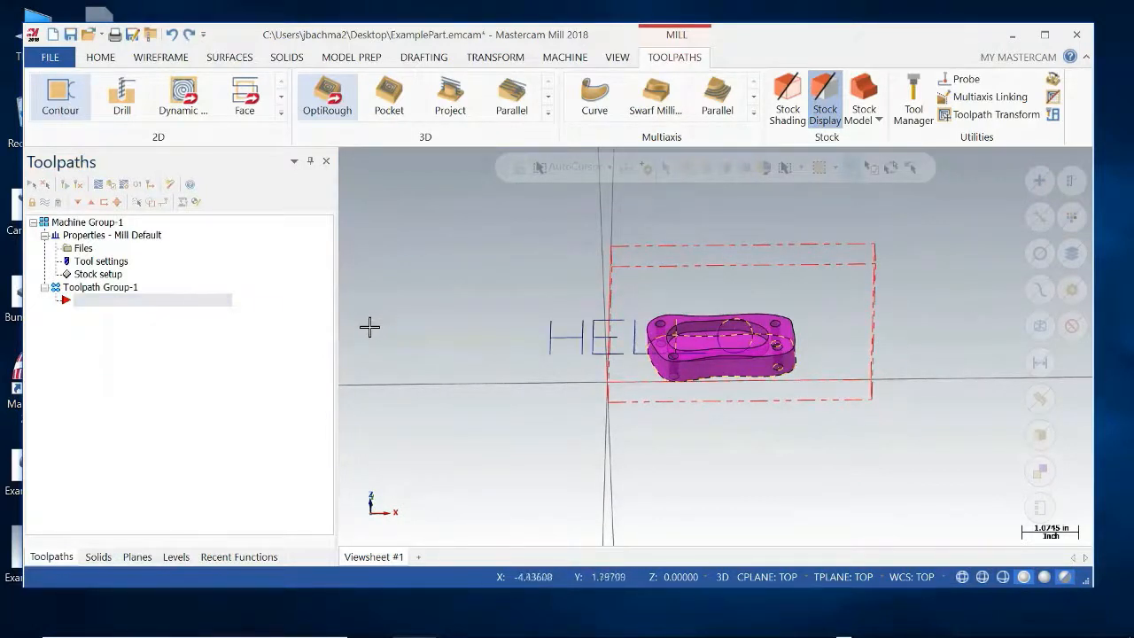
key("ctrl+y")
Step: Window-select the part model with its remaining geometry and delete all selected entities, including the referenced ones
middle_click_drag(601, 319, 626, 306)
left_click_drag(624, 298, 837, 398)
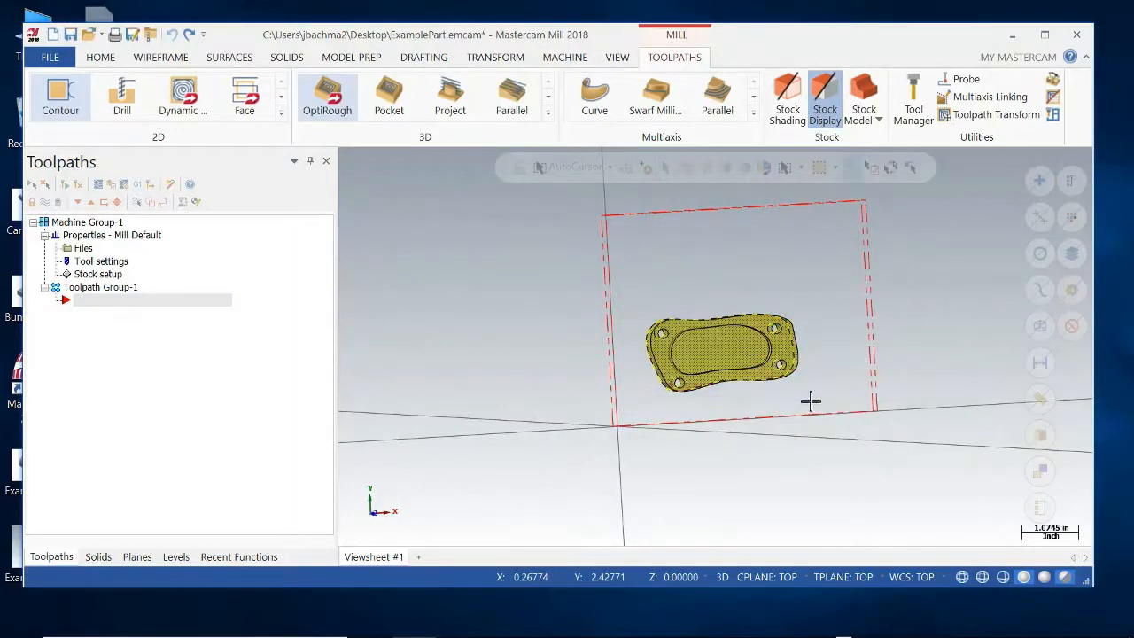
key("Delete")
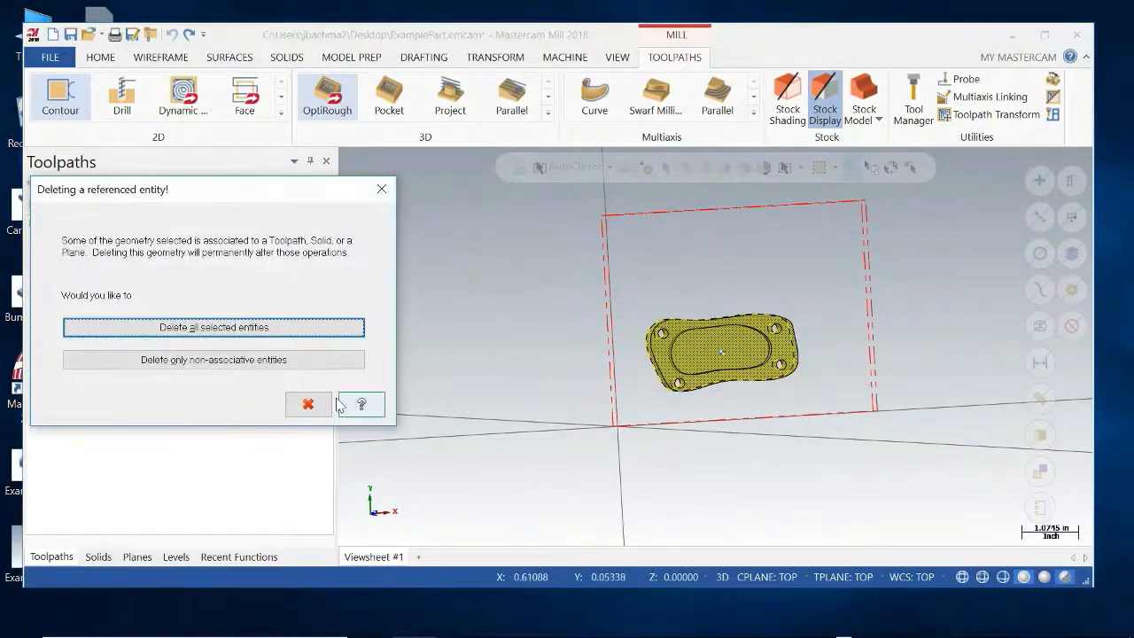
left_click(292, 328)
Step: Create a wireframe rectangle inside the stock outline with opposite corners at 1,1 and 2,2
middle_click_drag(700, 400, 665, 370)
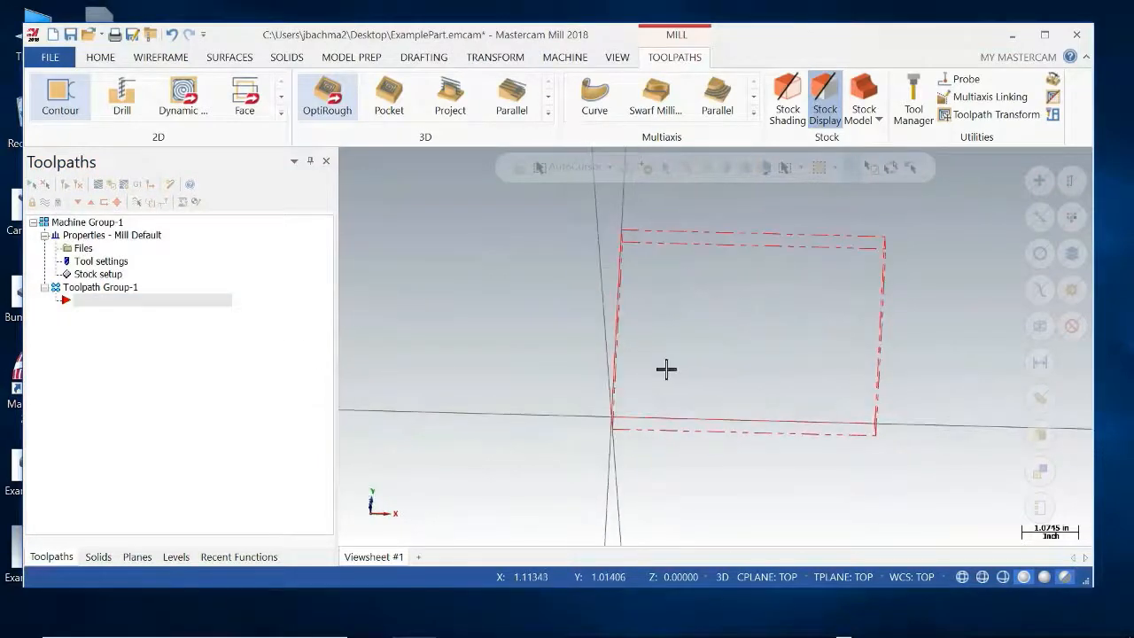
left_click(158, 58)
left_click(523, 89)
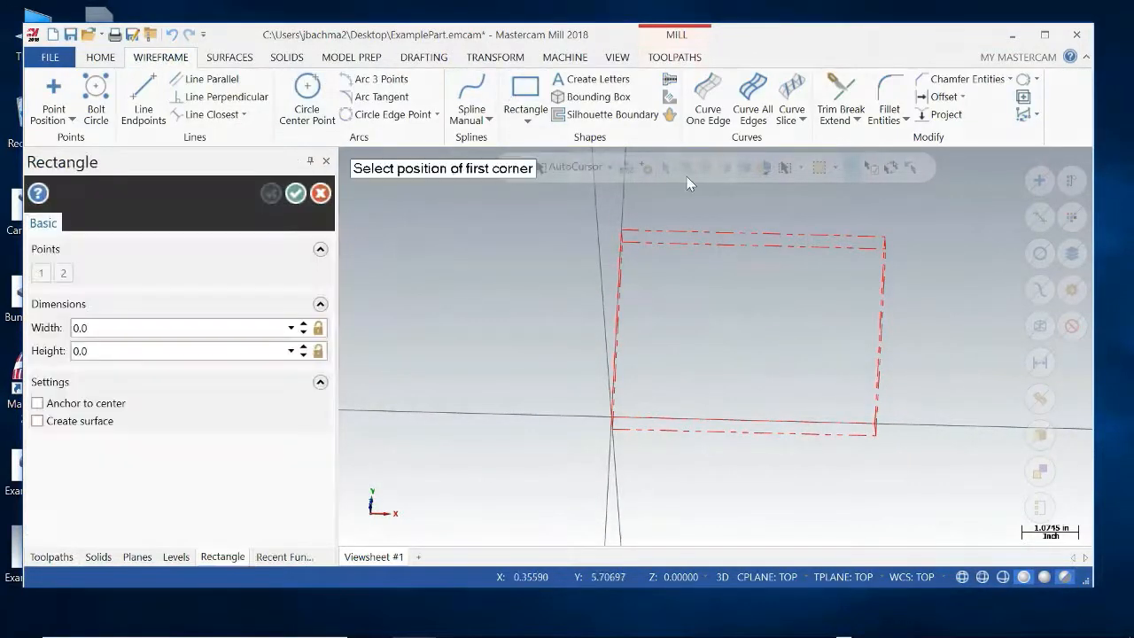
left_click(692, 370)
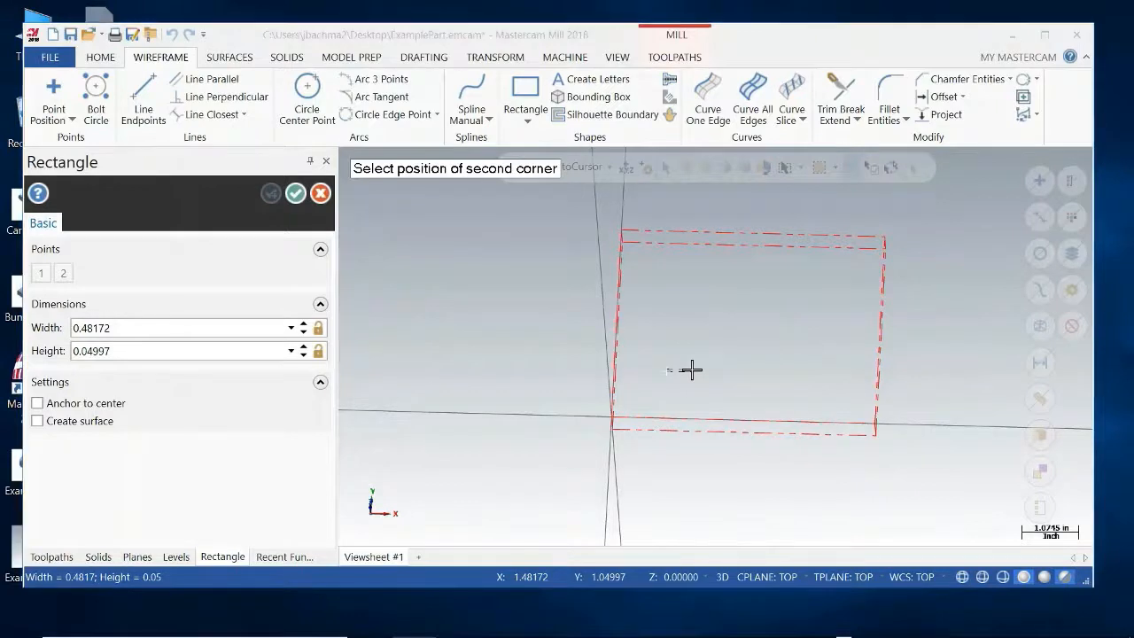
type("2,2")
key("Return")
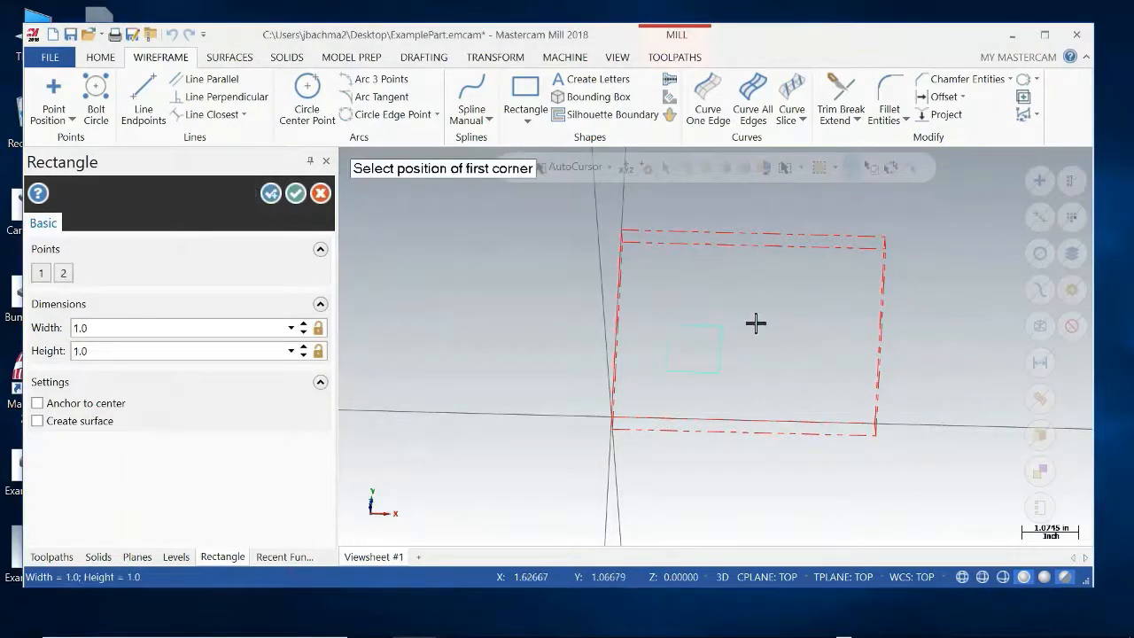
left_click(295, 194)
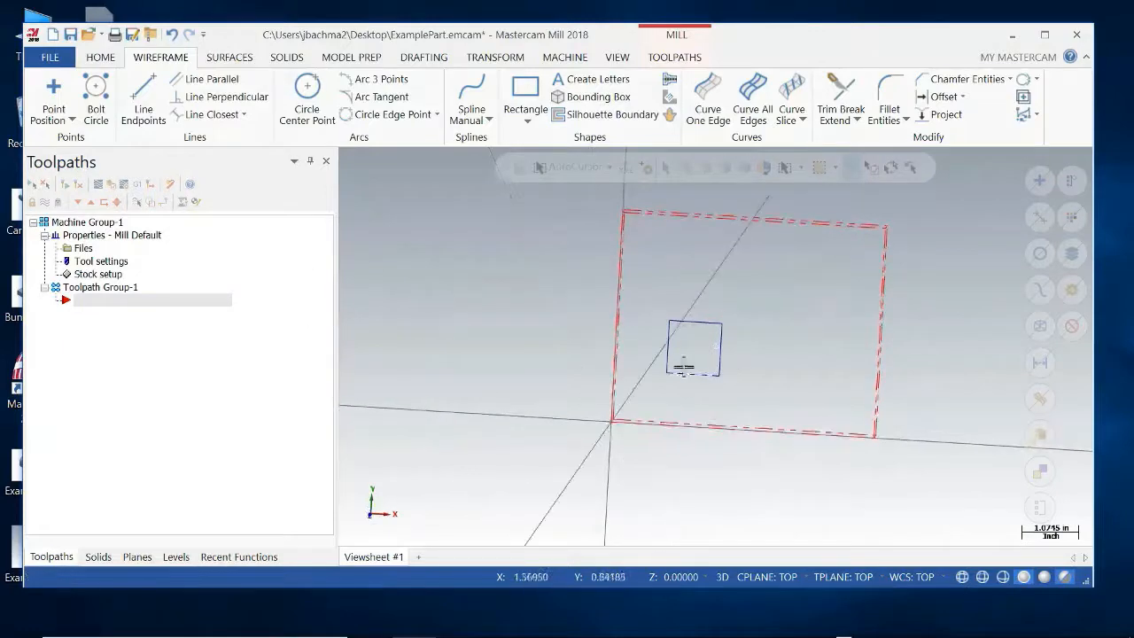
Step: Start a 2D Pocket toolpath and accept the square as its chain
left_click(684, 58)
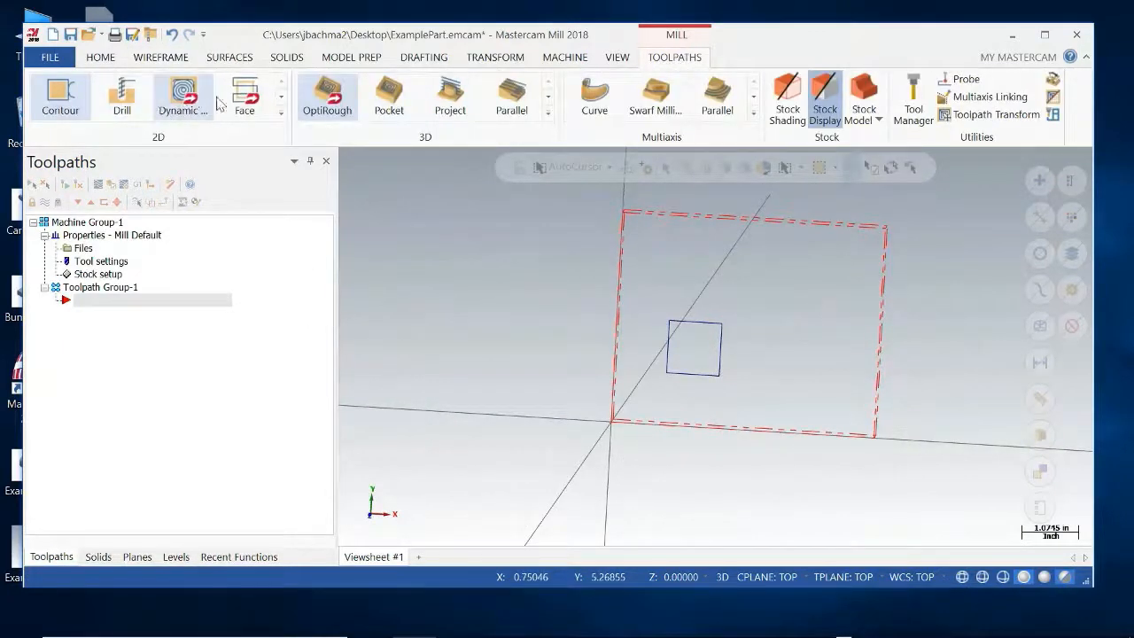
left_click(281, 112)
left_click(122, 157)
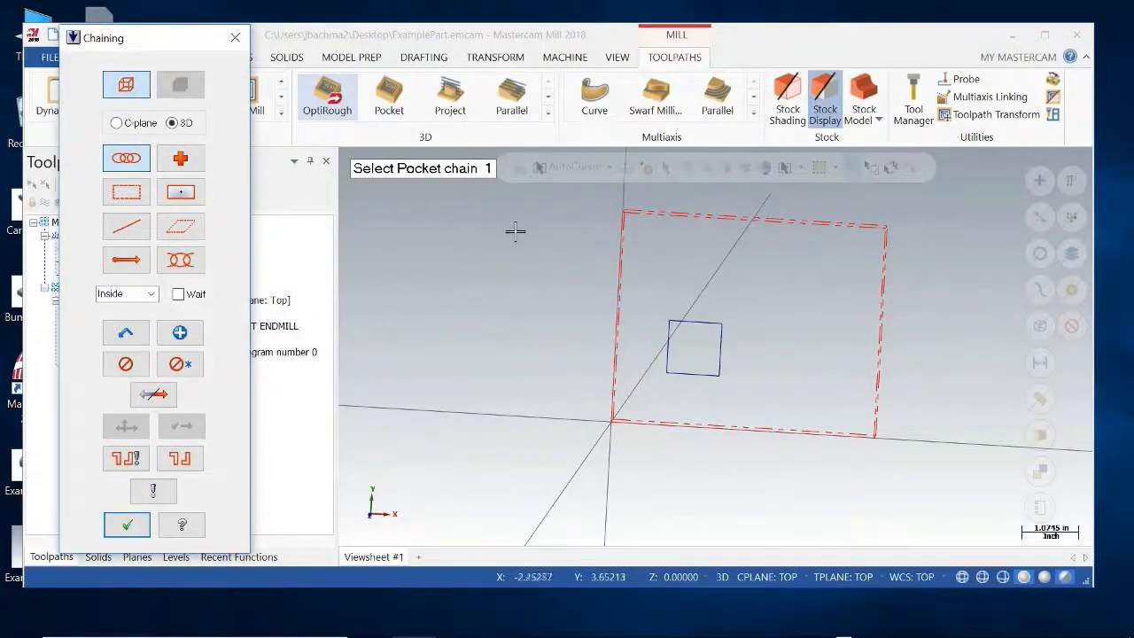
left_click(707, 325)
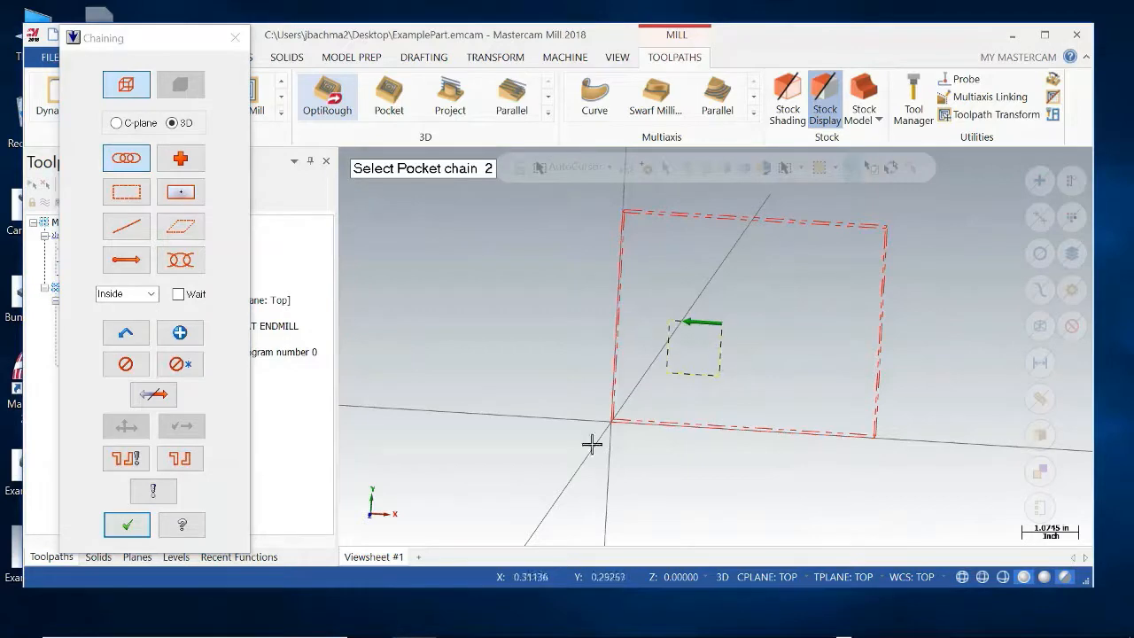
left_click(127, 525)
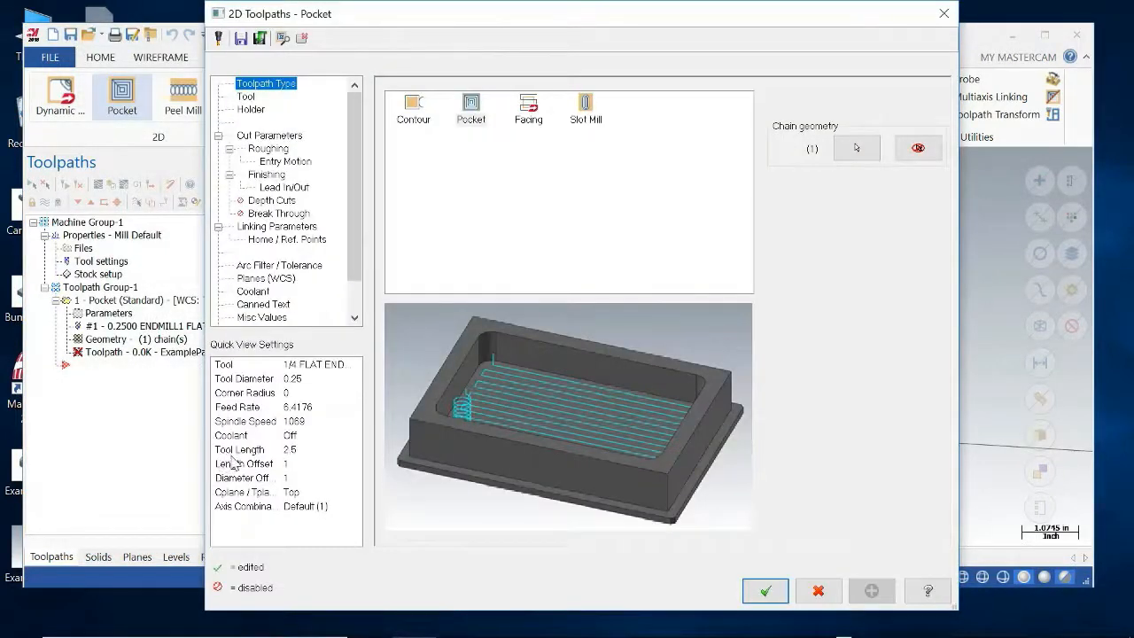
Step: Give the pocket the 1/2 FLAT ENDMILL and a depth of -0.05, and generate the toolpath
left_click(246, 97)
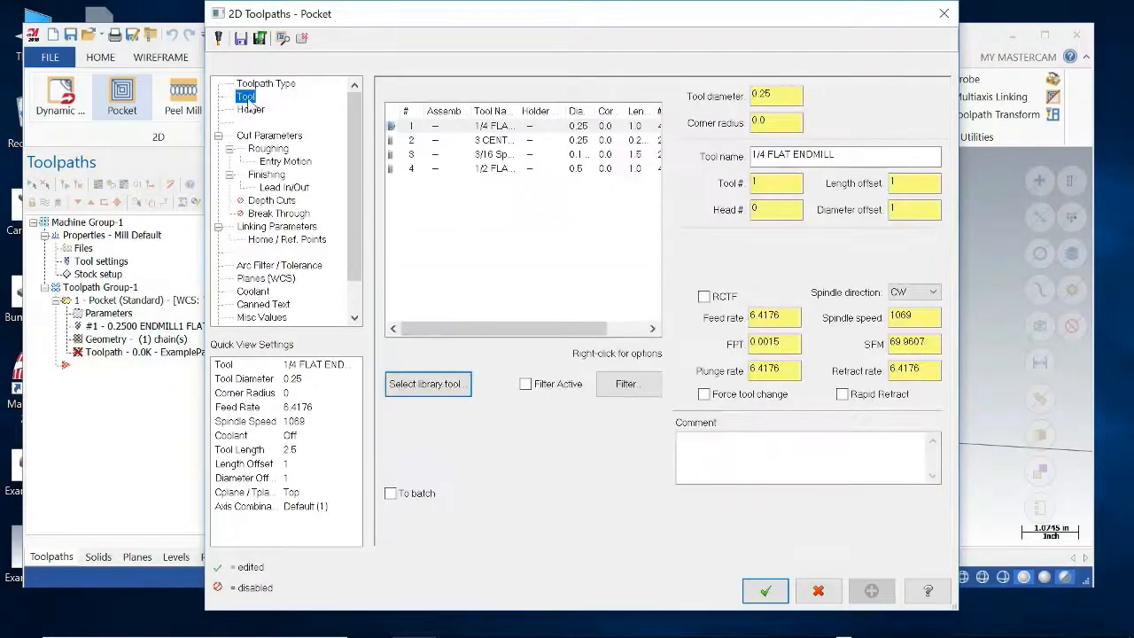
left_click(493, 168)
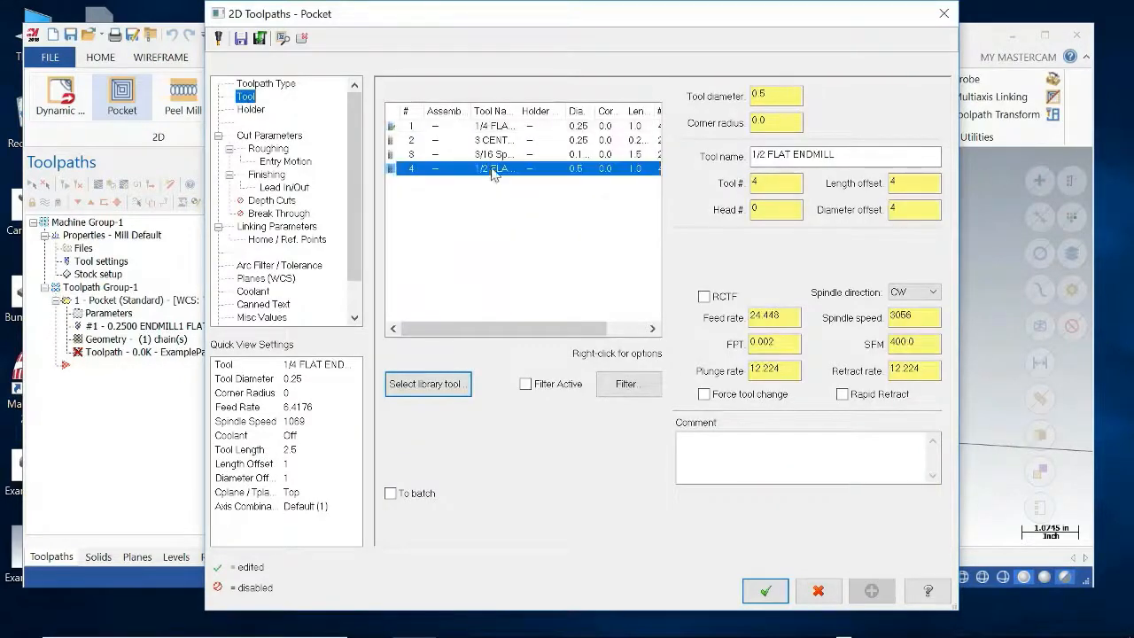
left_click(294, 227)
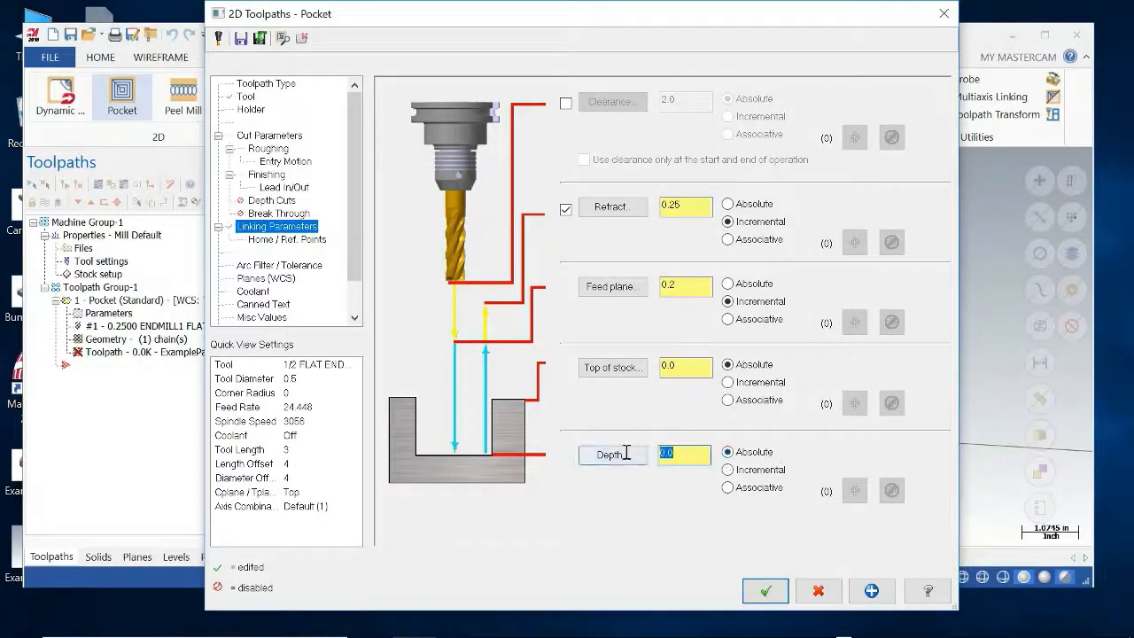
left_click(766, 590)
middle_click_drag(760, 413, 763, 344)
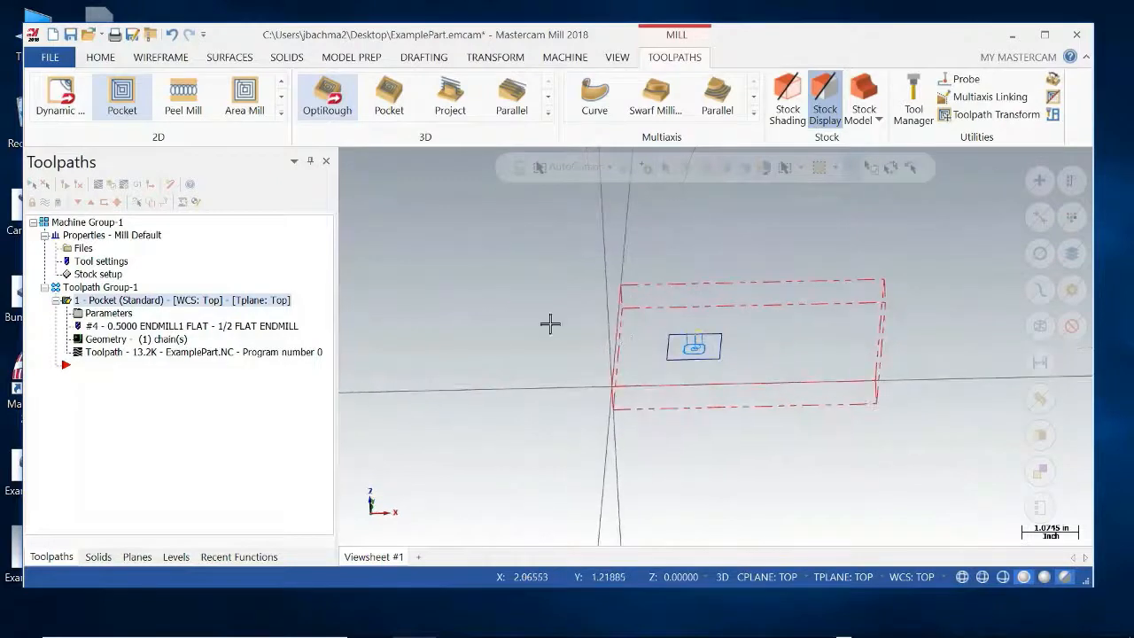
Step: Verify the square's pocket toolpath in the Mastercam Simulator, inspect the cut corners, and return to the part file
left_click(113, 187)
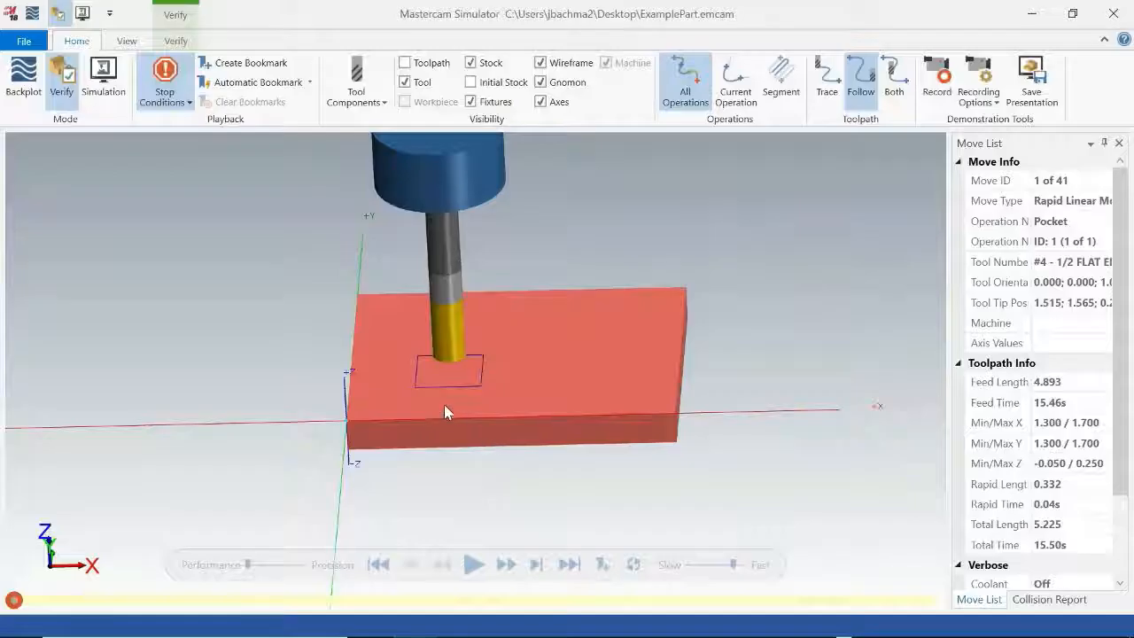
left_click(487, 568)
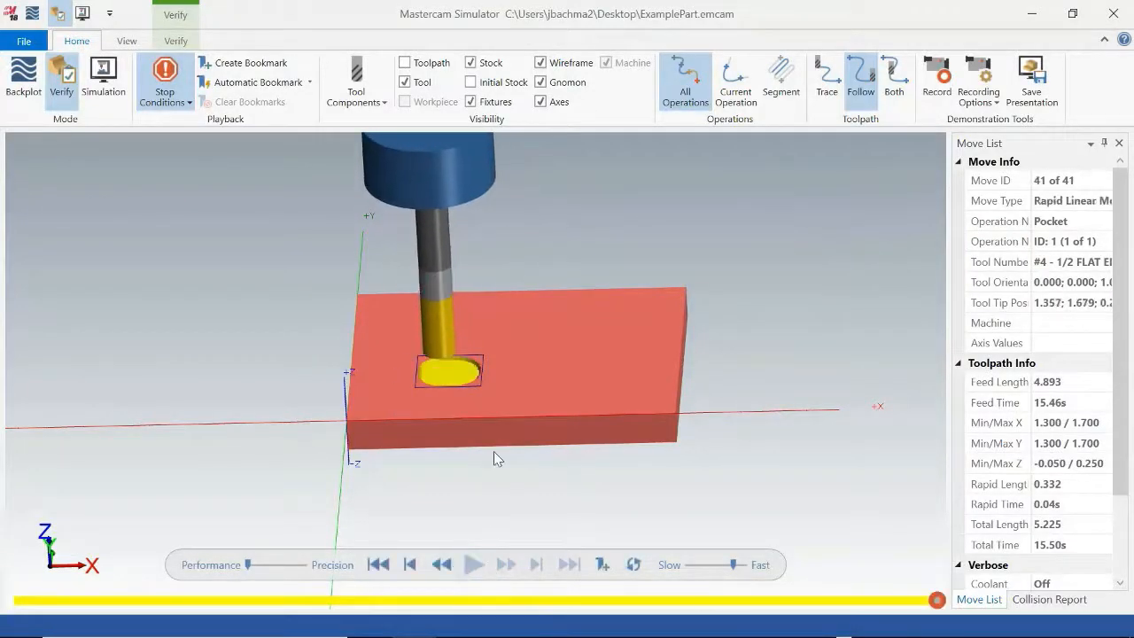
middle_click_drag(494, 453, 477, 313)
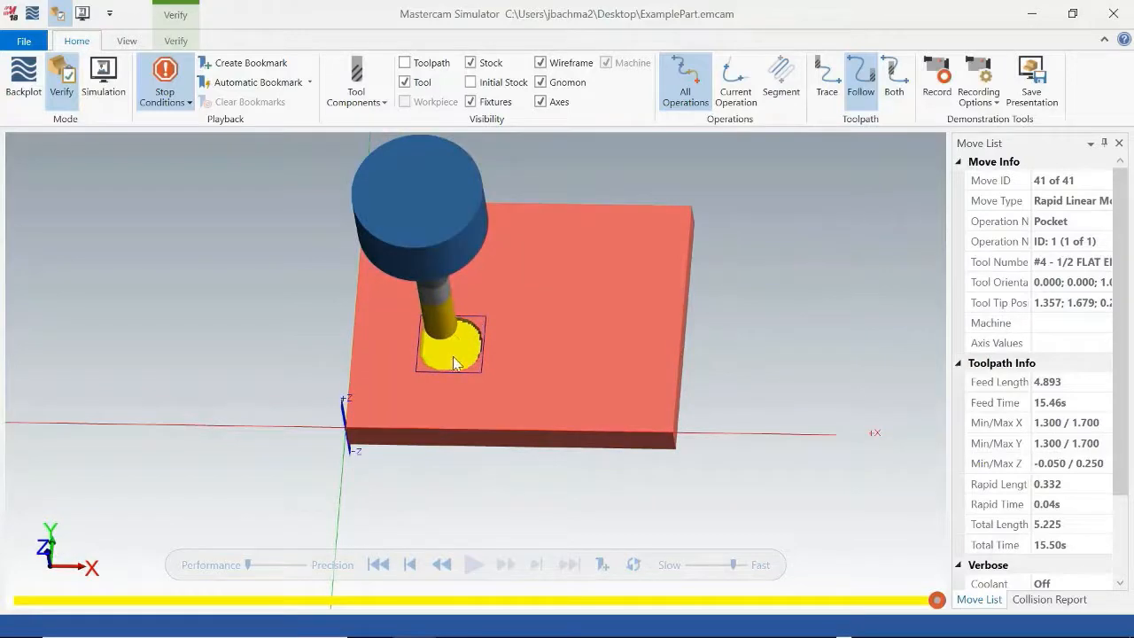
left_click(1113, 13)
Step: Create a second 2D Pocket toolpath on the square using the 1/4 FLAT ENDMILL and generate it
middle_click_drag(742, 367, 739, 342)
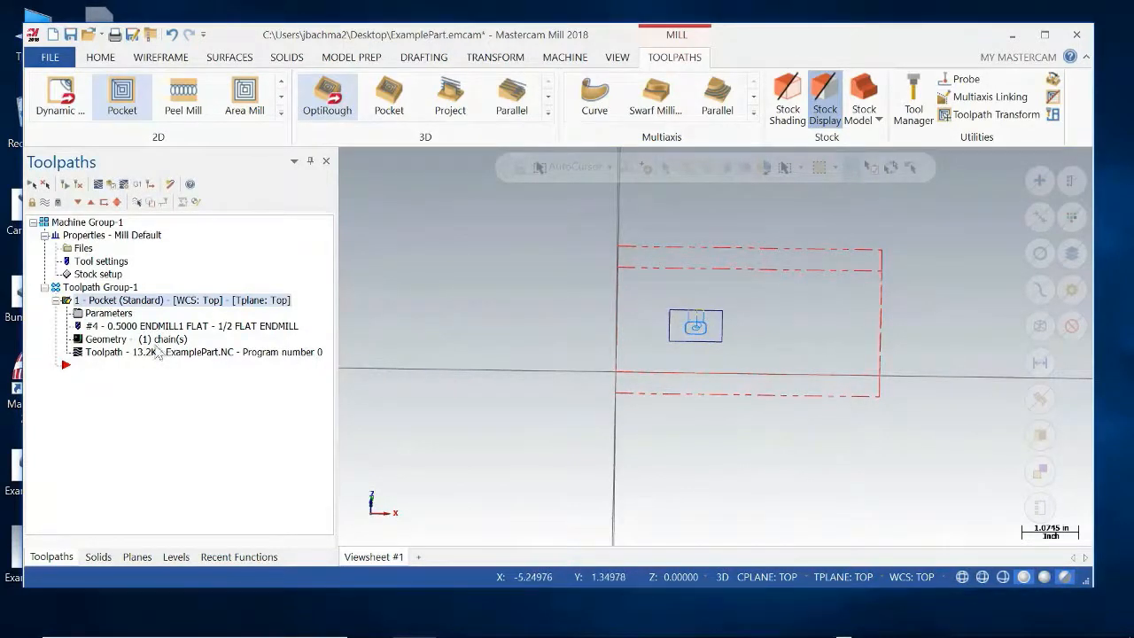
left_click(124, 103)
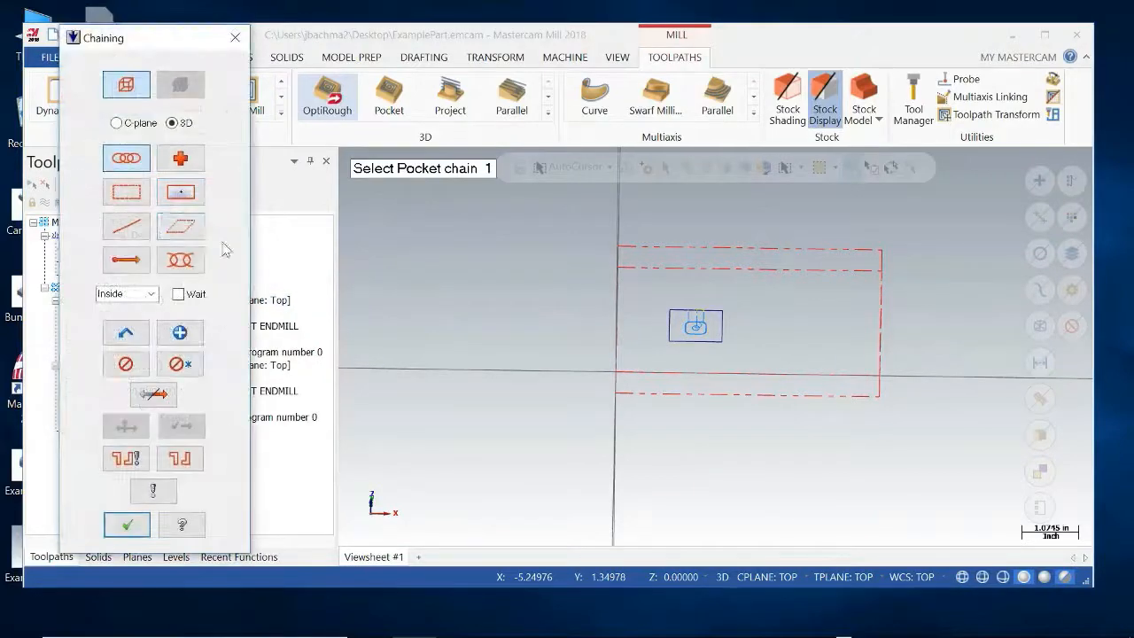
left_click(709, 311)
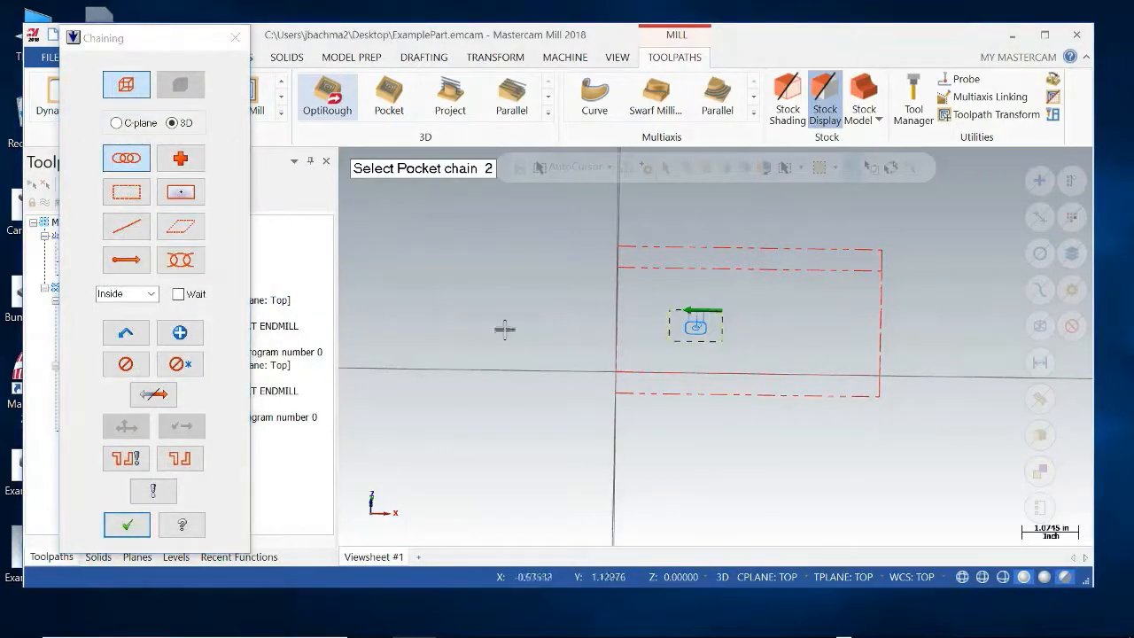
left_click(126, 526)
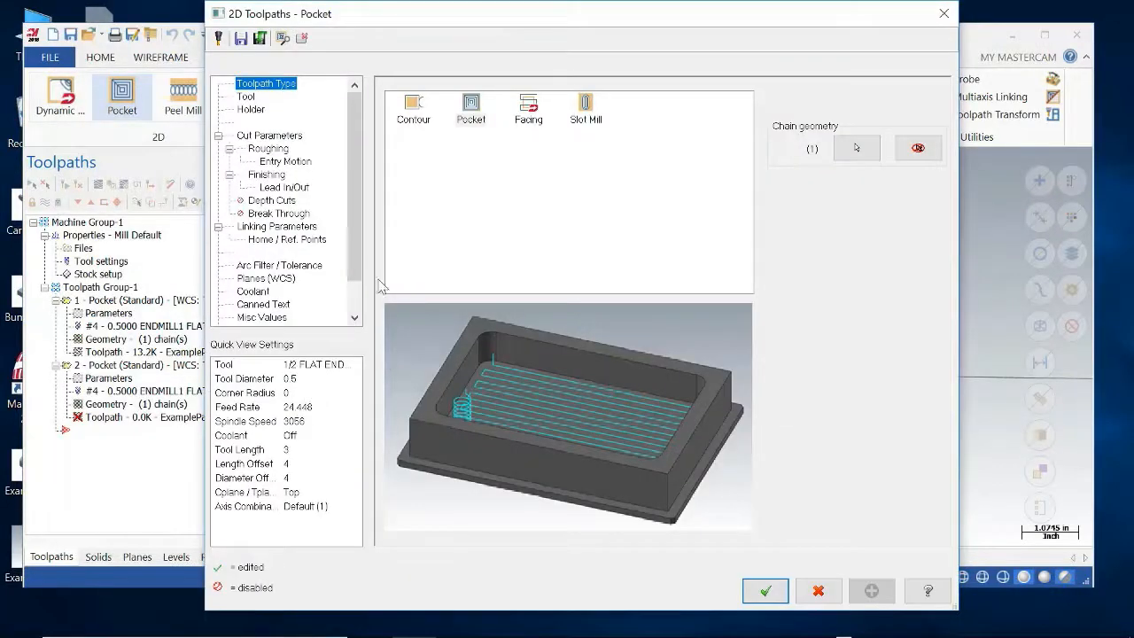
left_click(249, 97)
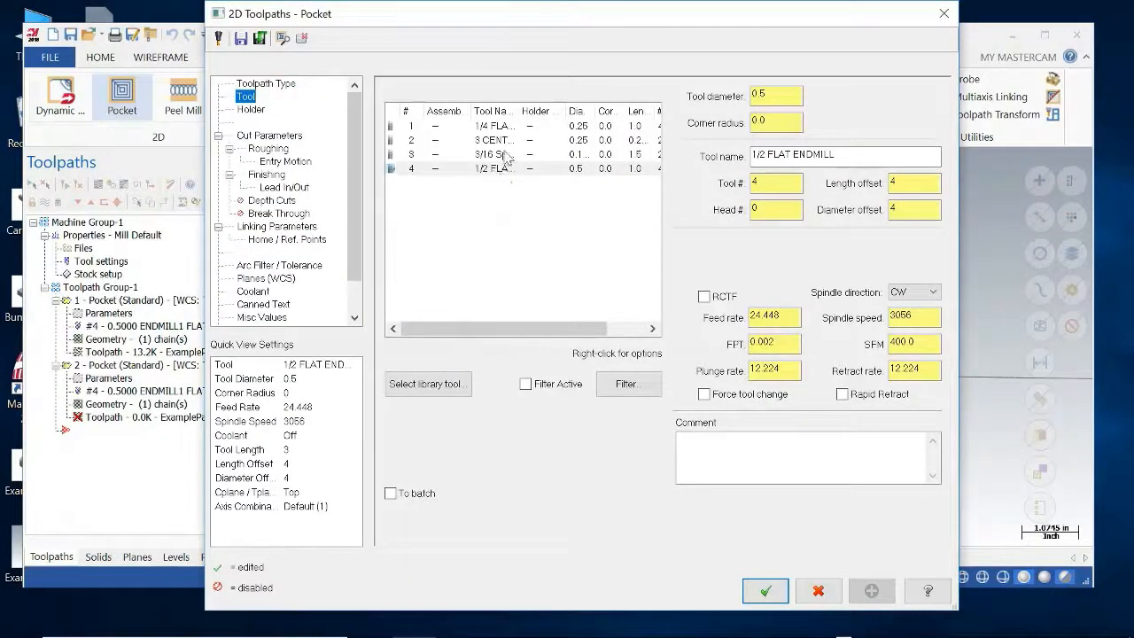
left_click(500, 128)
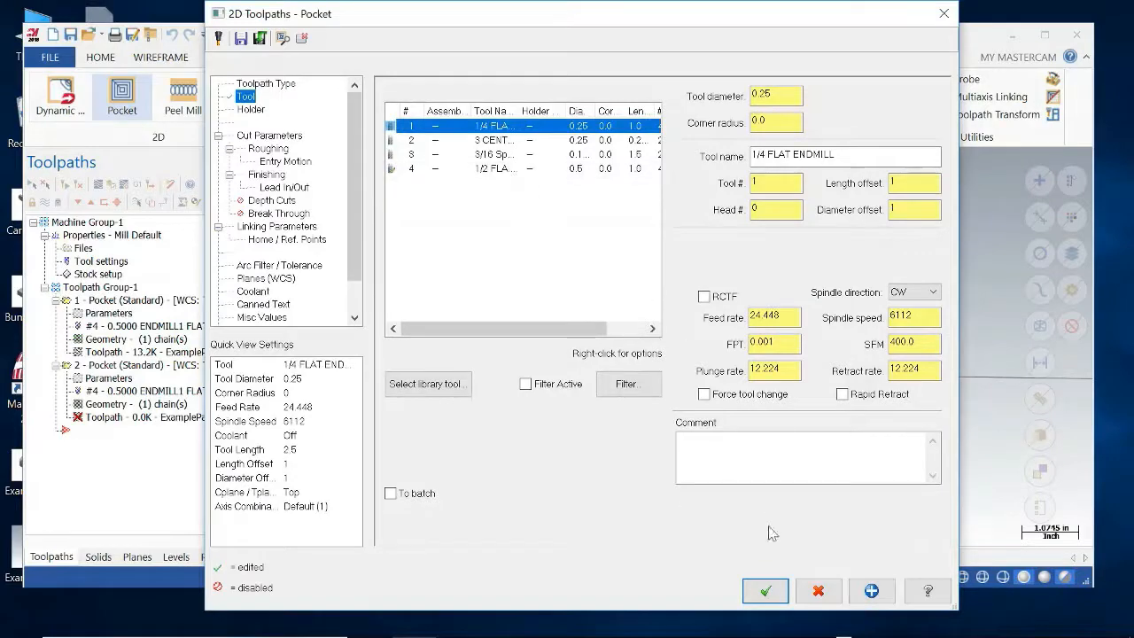
left_click(765, 592)
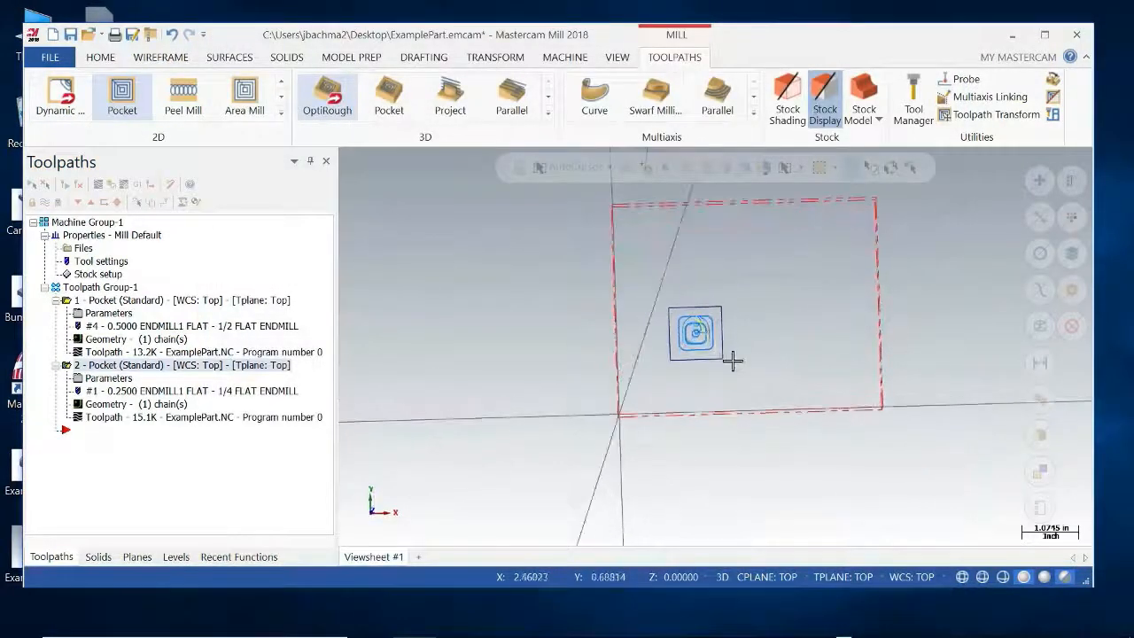
Step: Set the depth of the second pocket operation to -0.1 in its linking parameters
left_click(115, 301)
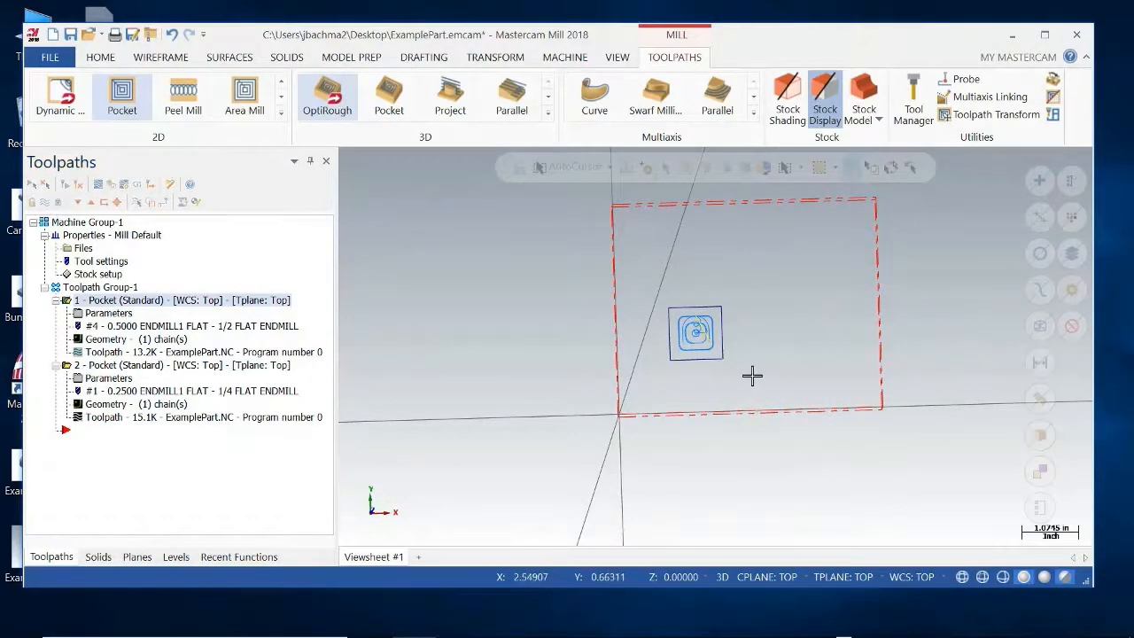
middle_click_drag(753, 375, 749, 355)
scroll(701, 362, "up", 3)
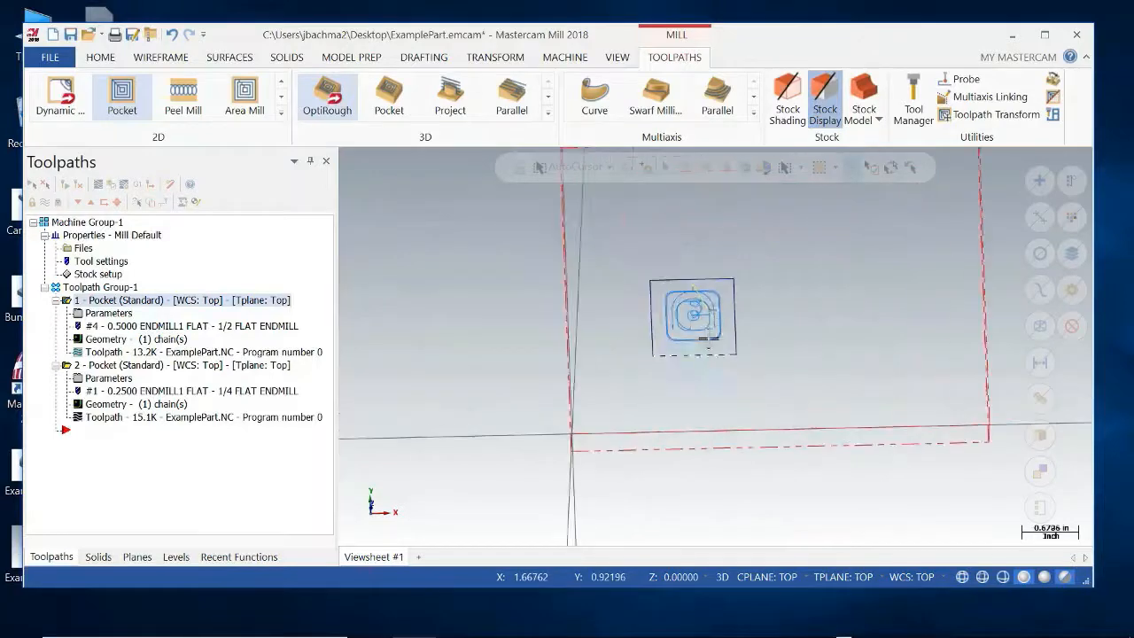
scroll(699, 330, "up", 3)
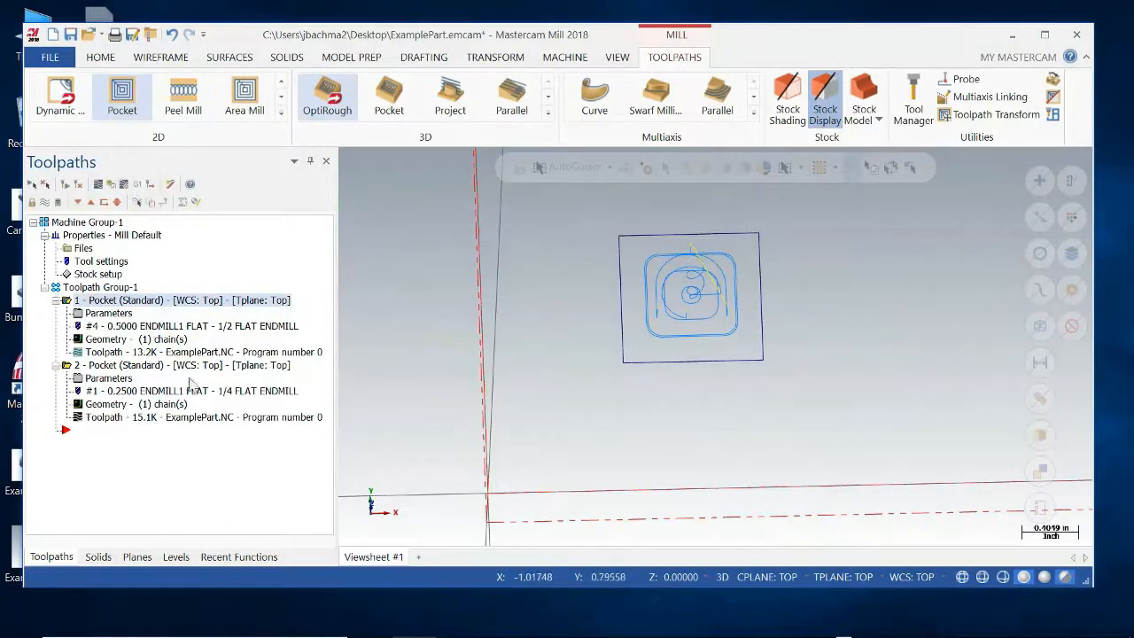
left_click(108, 379)
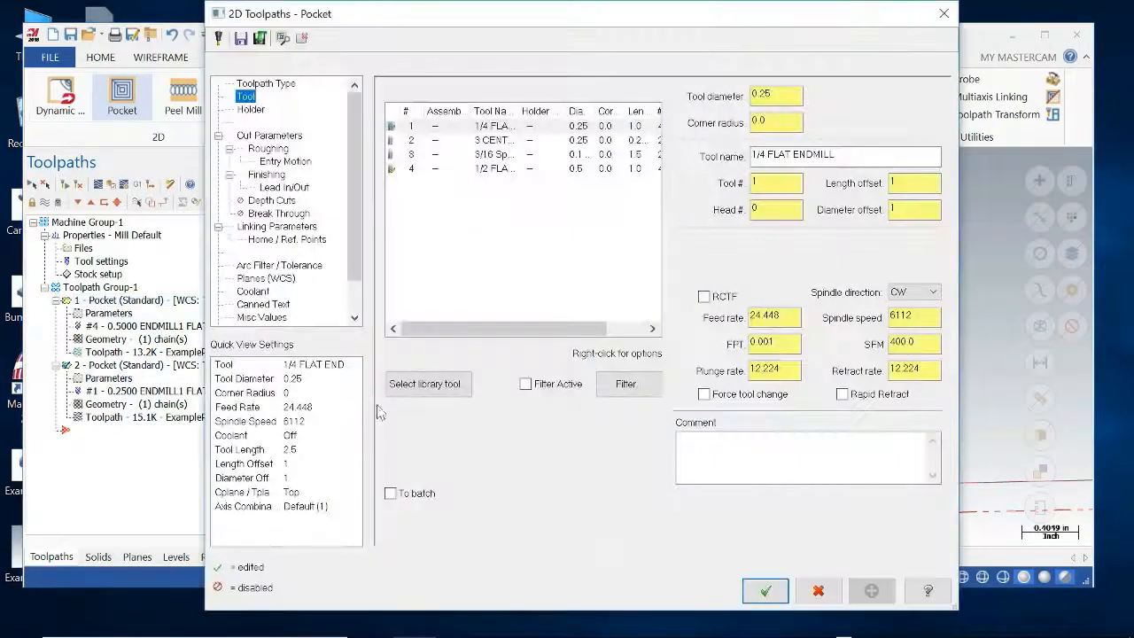
left_click(275, 227)
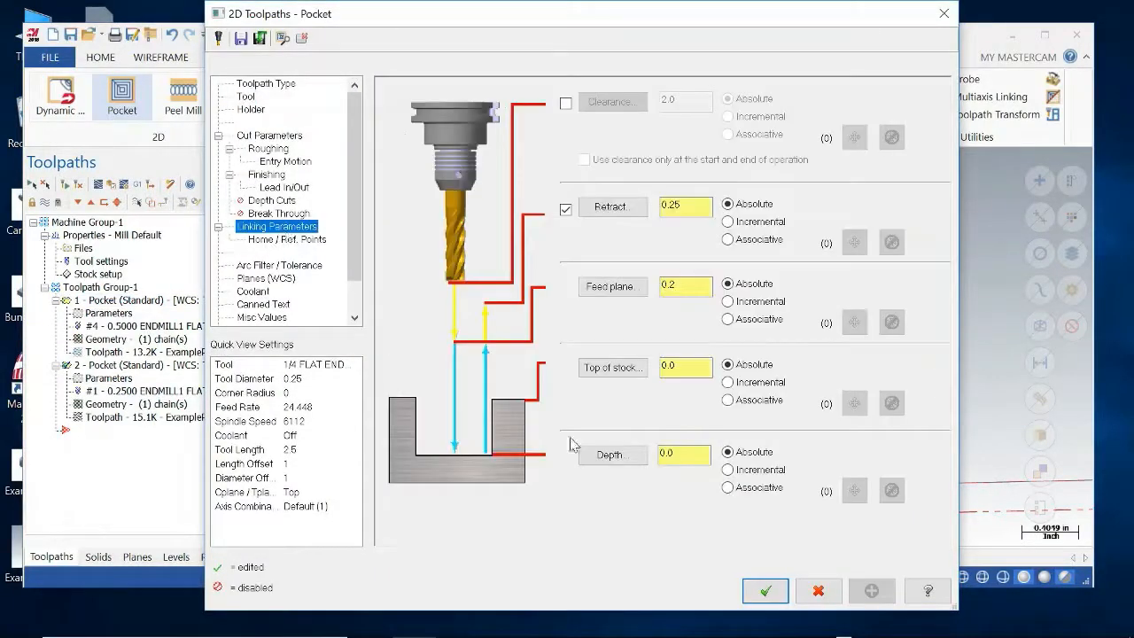
key("BackSpace")
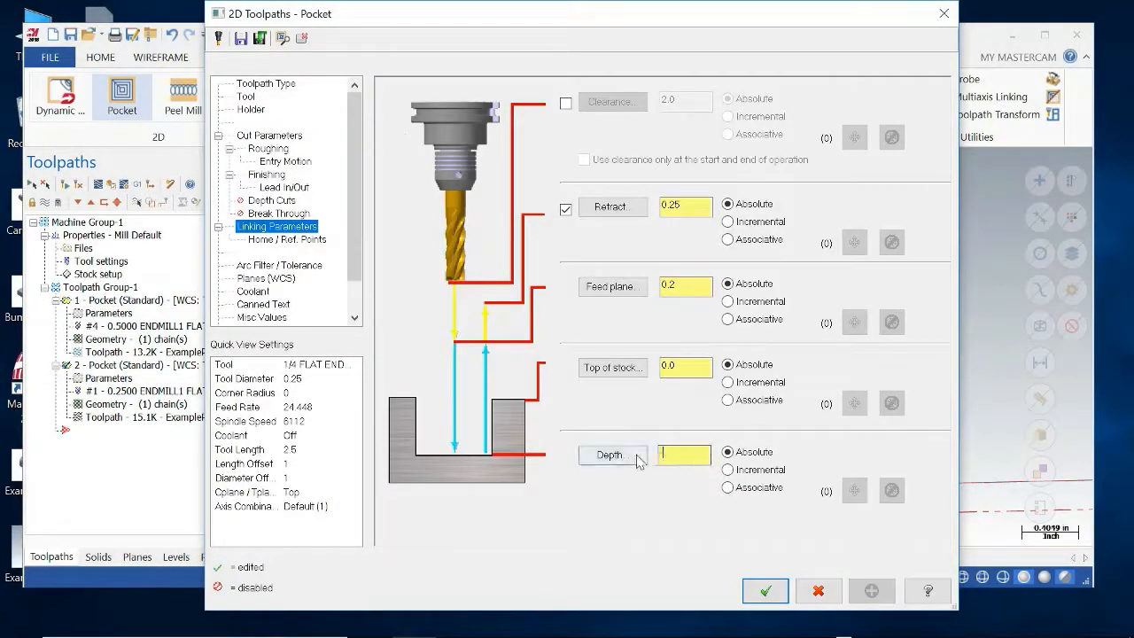
left_click(700, 285)
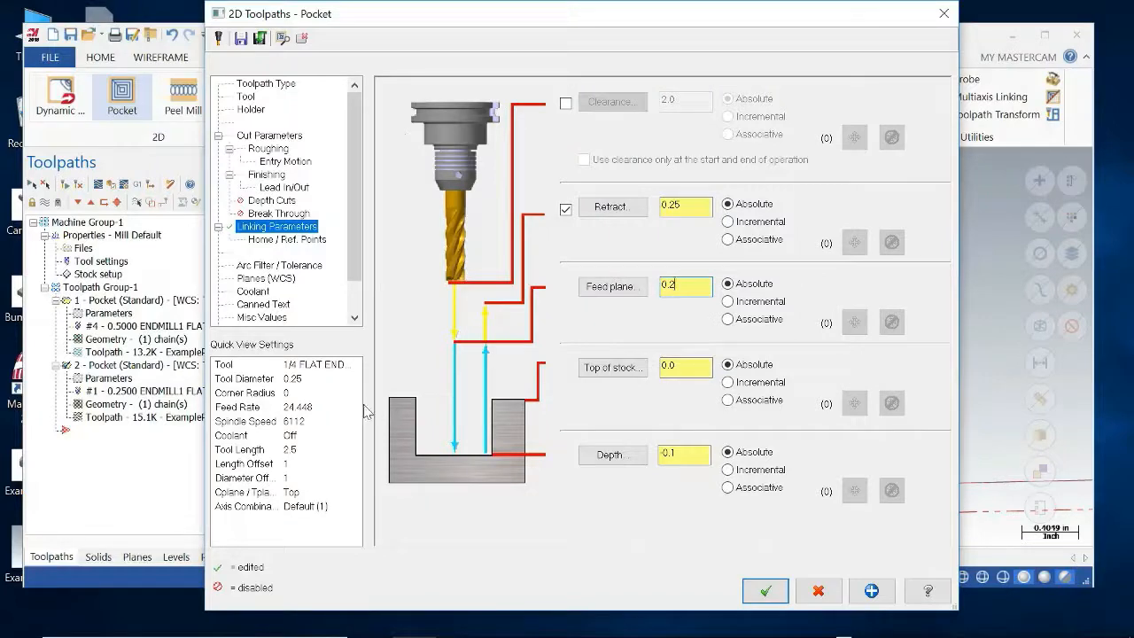
Step: Switch the second pocket to the Remachining type with 0 stock left on walls and floors, and accept the parameters
left_click(270, 136)
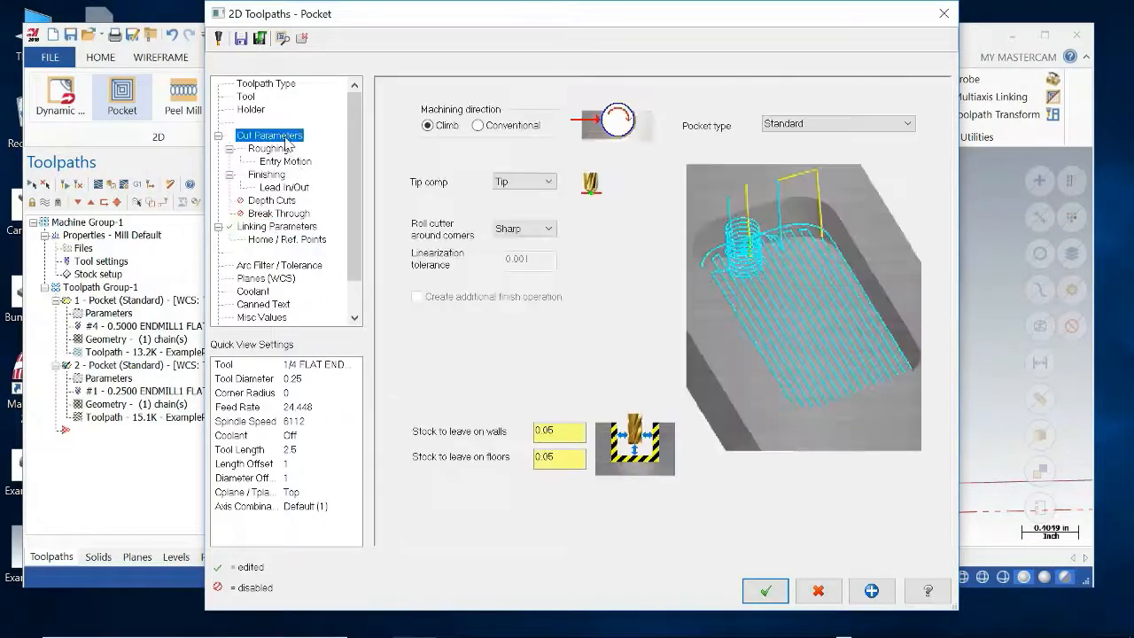
left_click(810, 124)
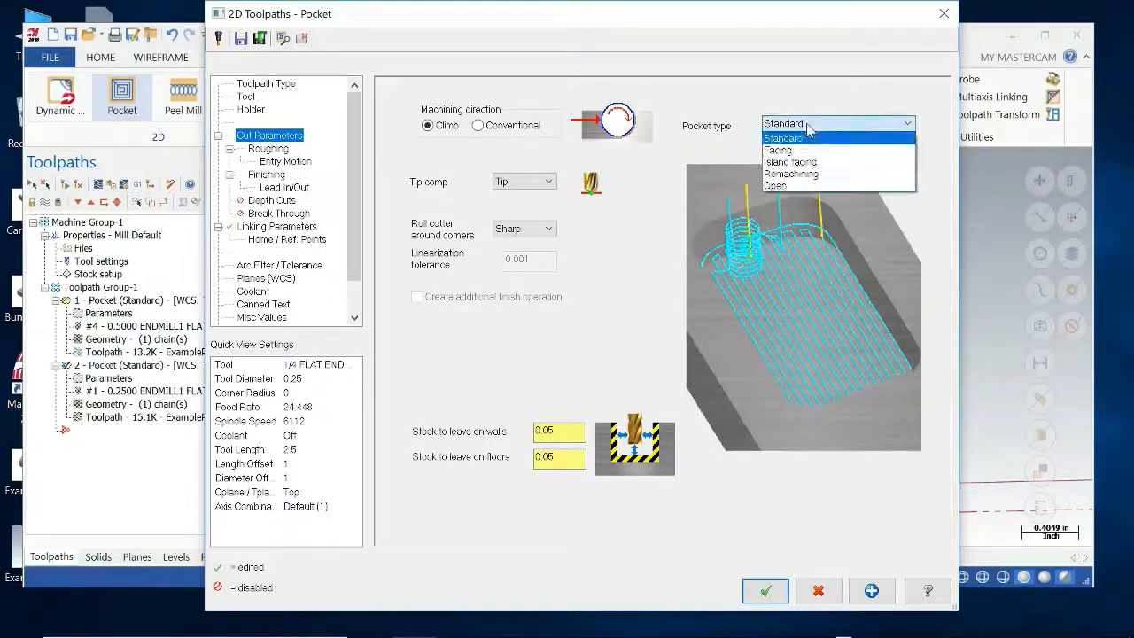
left_click(802, 174)
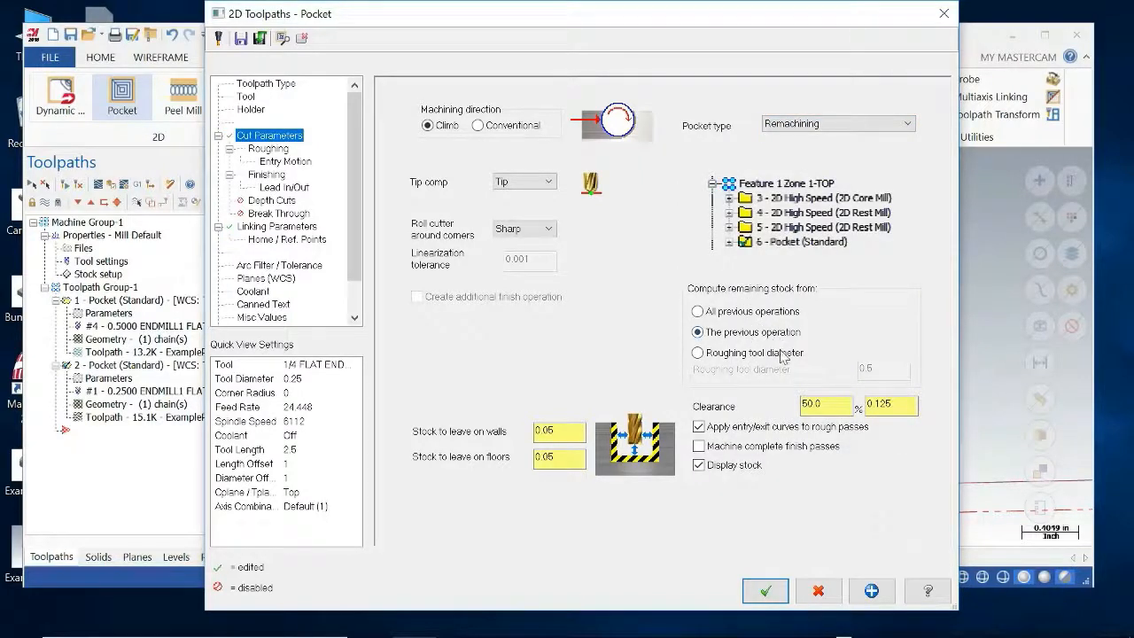
left_click_drag(573, 434, 518, 436)
type("0.0")
double_click(551, 457)
type("0")
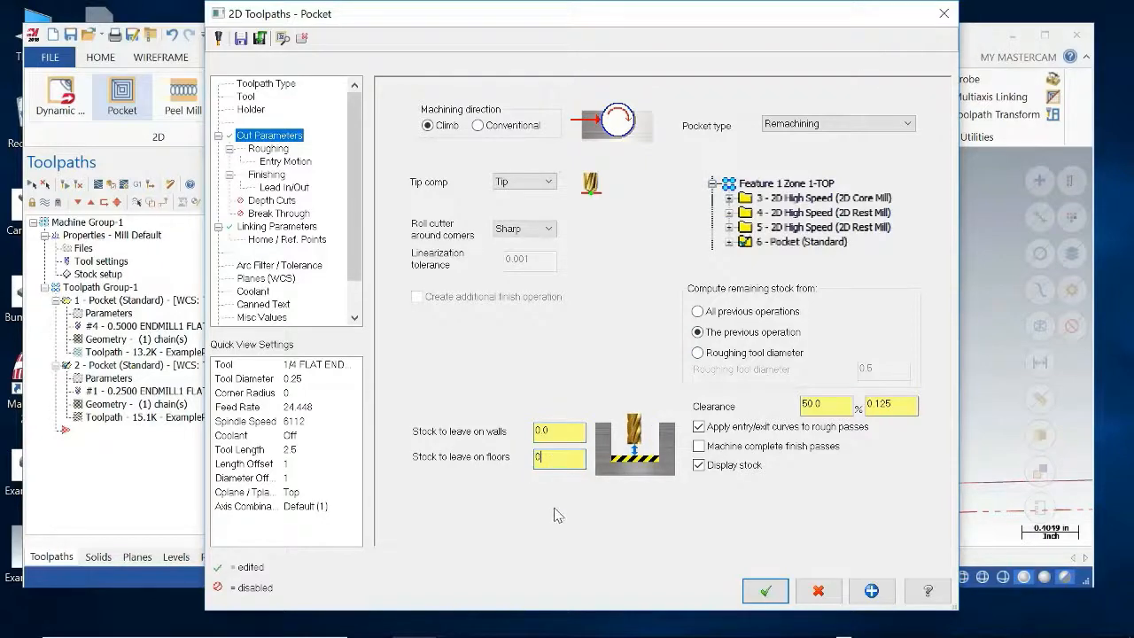
left_click(765, 591)
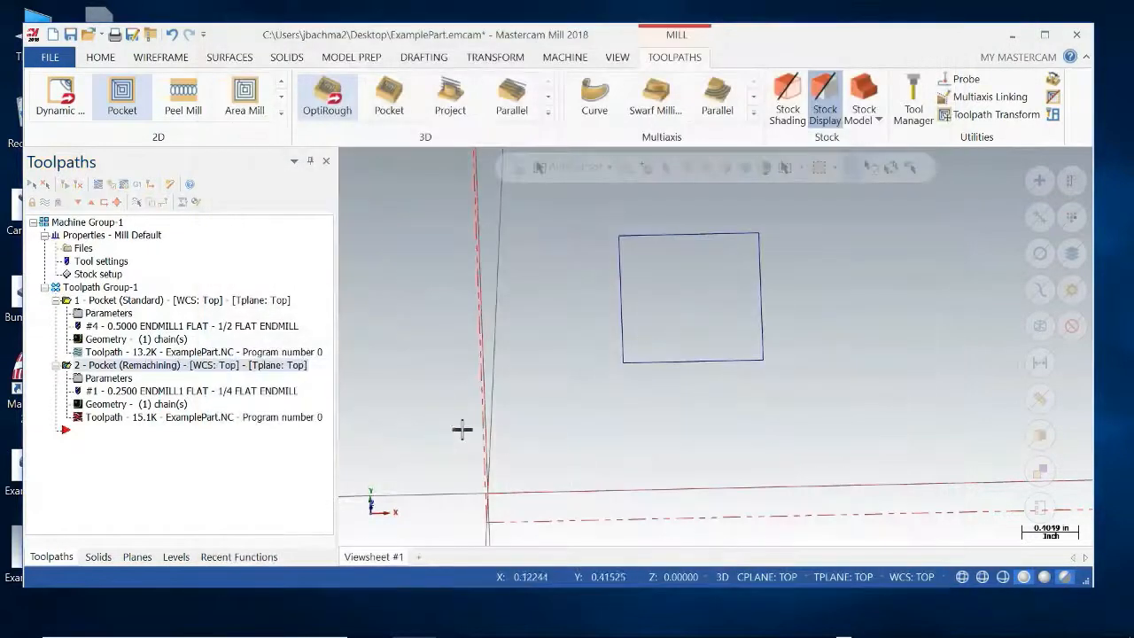
Step: Set the stock to leave on walls and floors to 0 for the first pocket operation and accept it
left_click(111, 316)
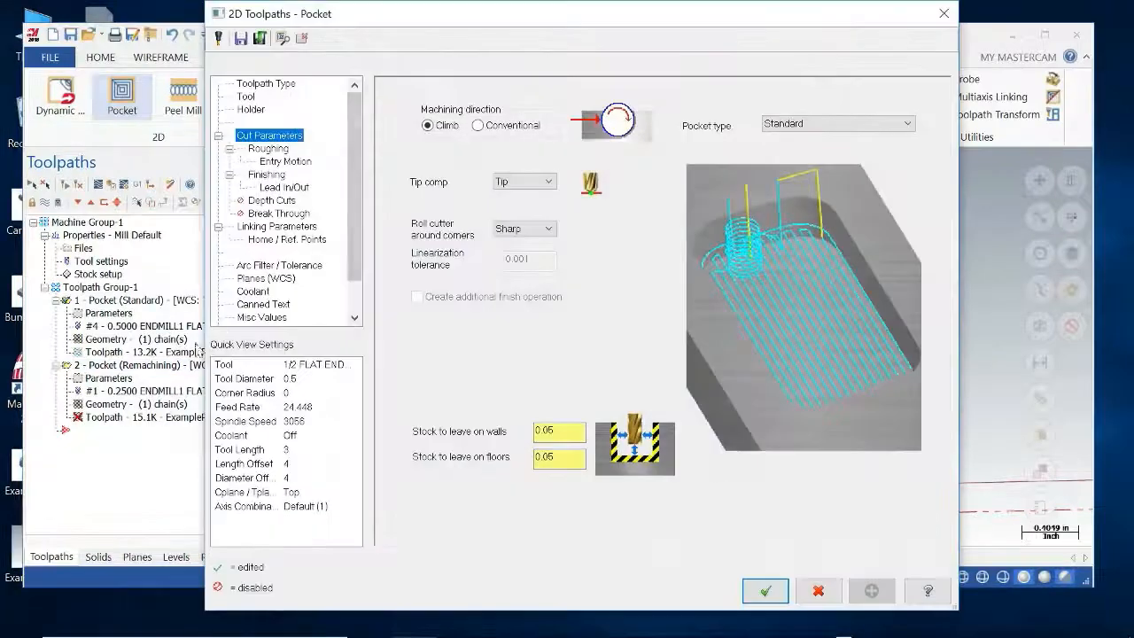
double_click(546, 432)
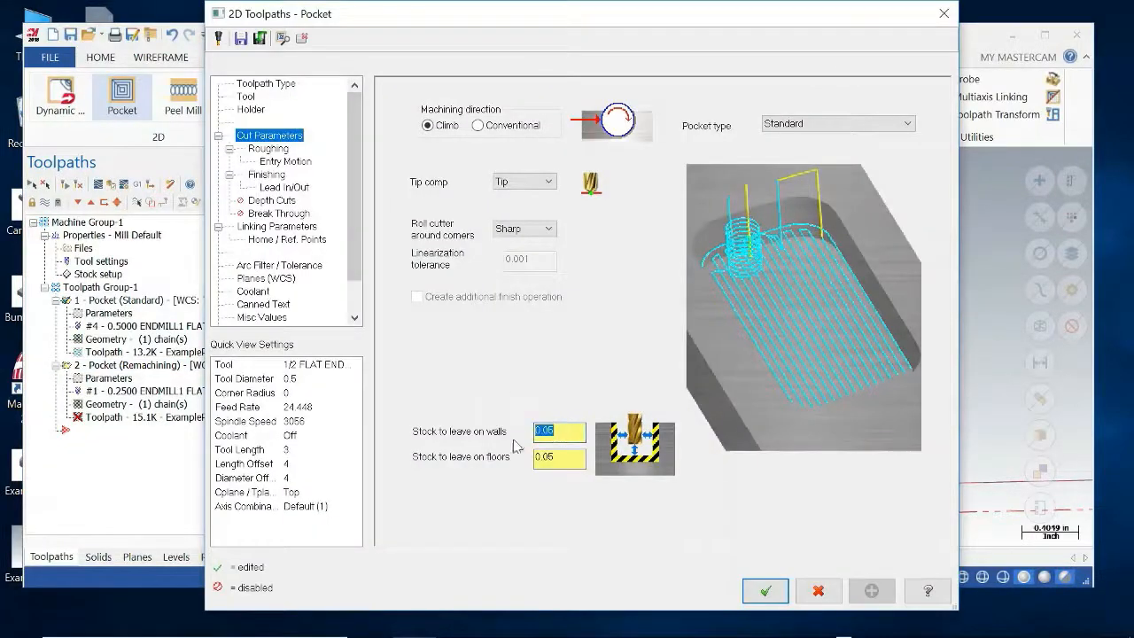
type("0.0")
key("Tab")
type("0")
left_click(766, 592)
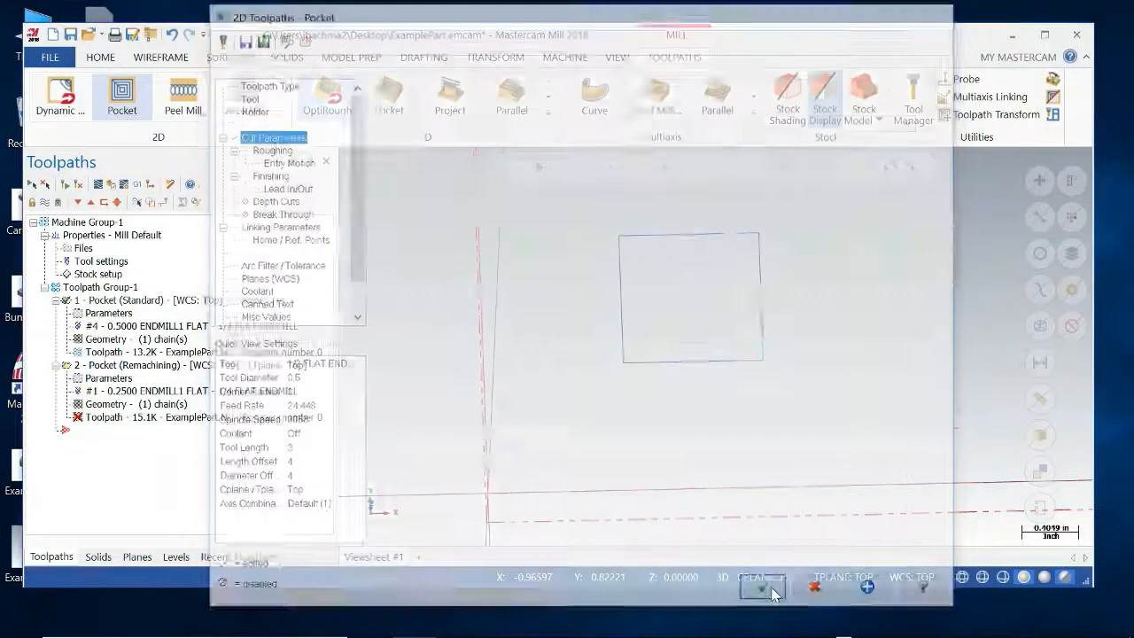
Step: Regenerate the changed pocket toolpaths, continuing through the rough, finish and remaining stock displays
left_click(79, 185)
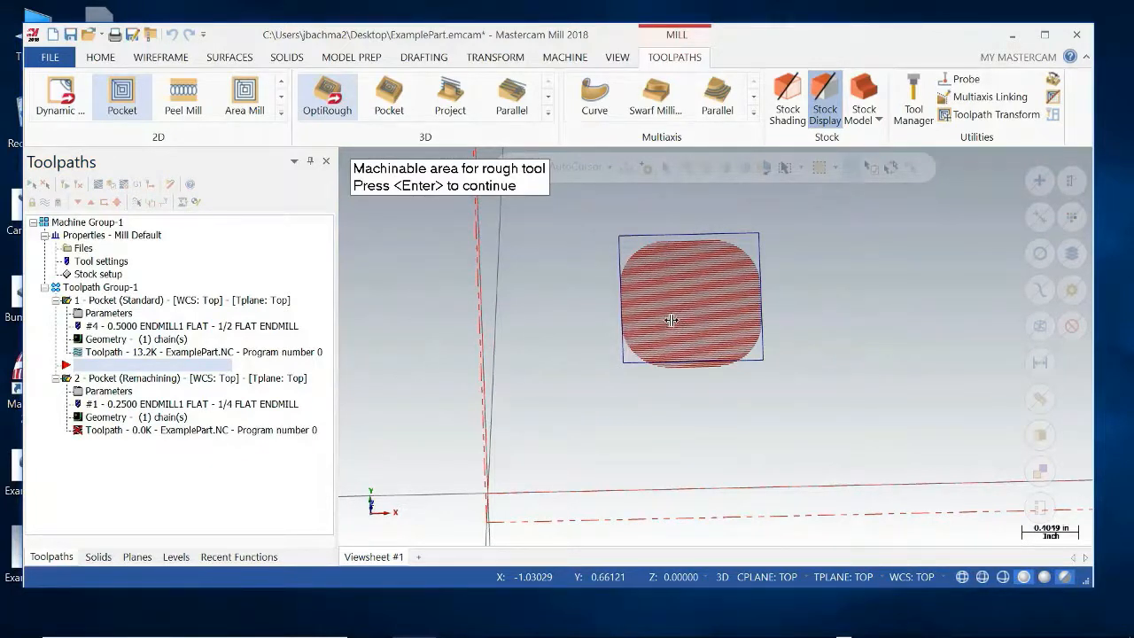
key("Return")
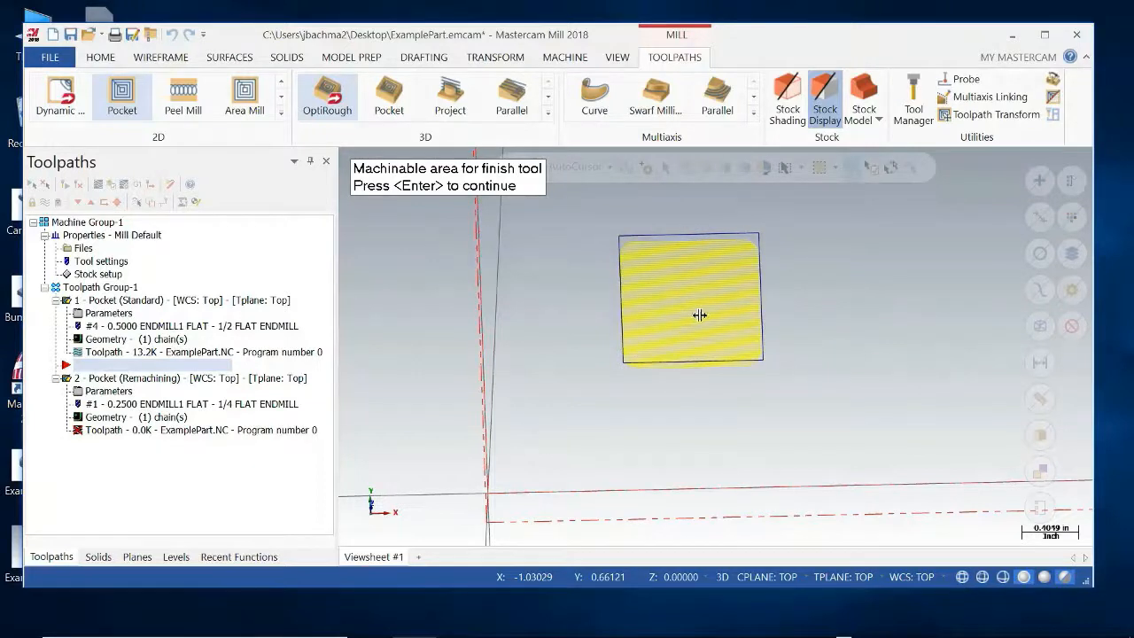
key("Return")
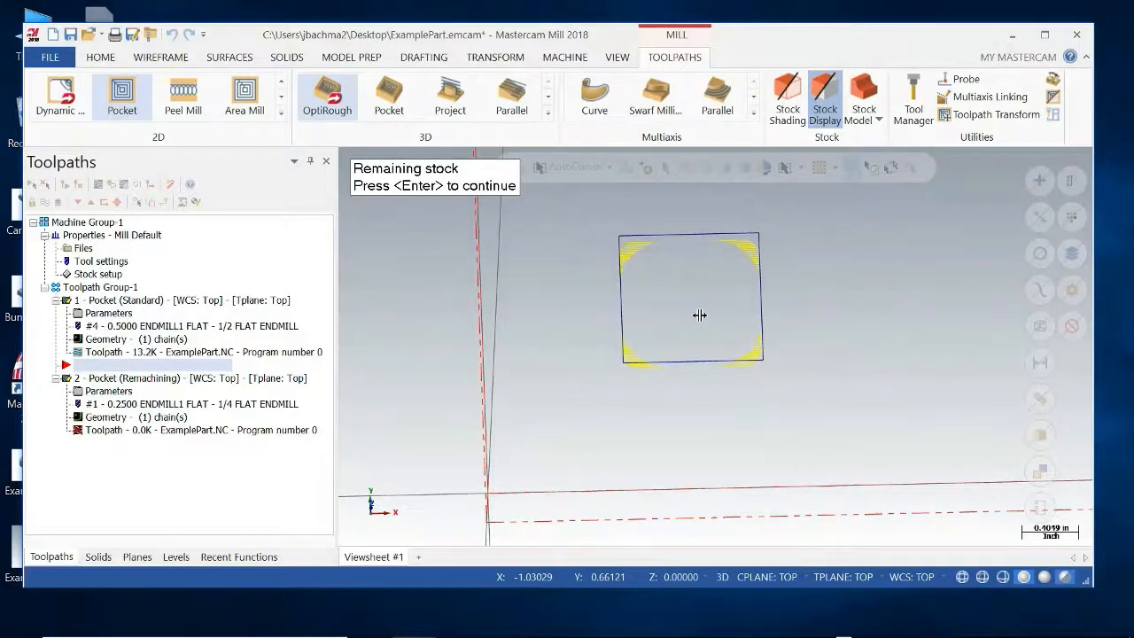
key("Return")
key("Return")
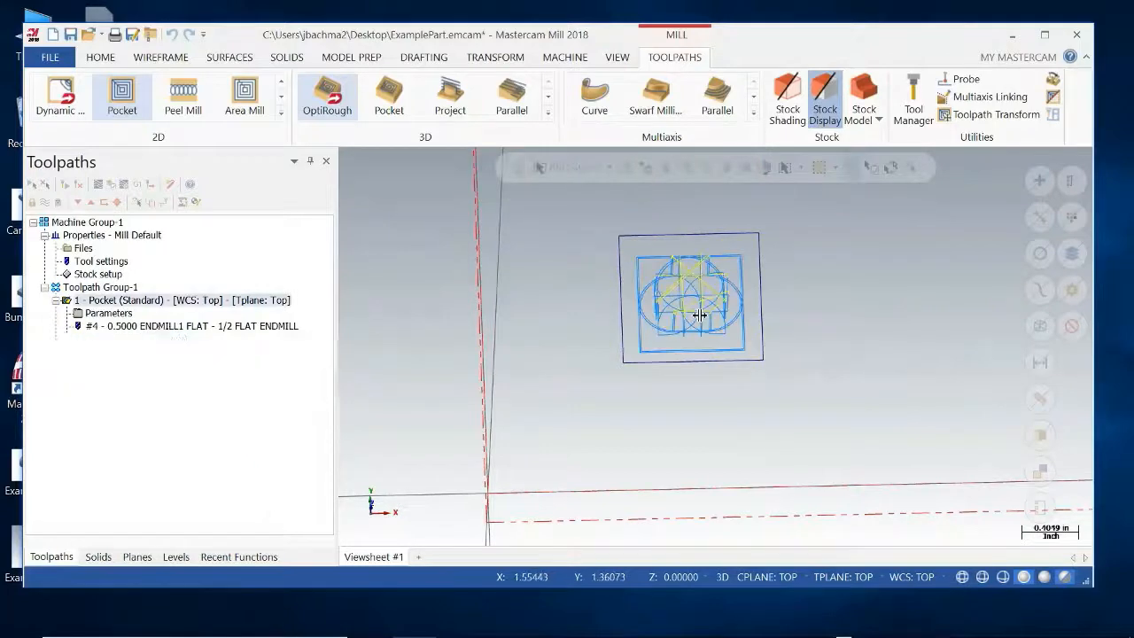
Step: Verify both pocket operations in the Mastercam Simulator, slowing playback for the 1/4 endmill pass, and inspect the cut corners
mouse_move(747, 393)
middle_mouse_down()
mouse_move(788, 354)
mouse_move(754, 345)
mouse_move(723, 408)
mouse_move(699, 405)
mouse_move(712, 384)
middle_mouse_up()
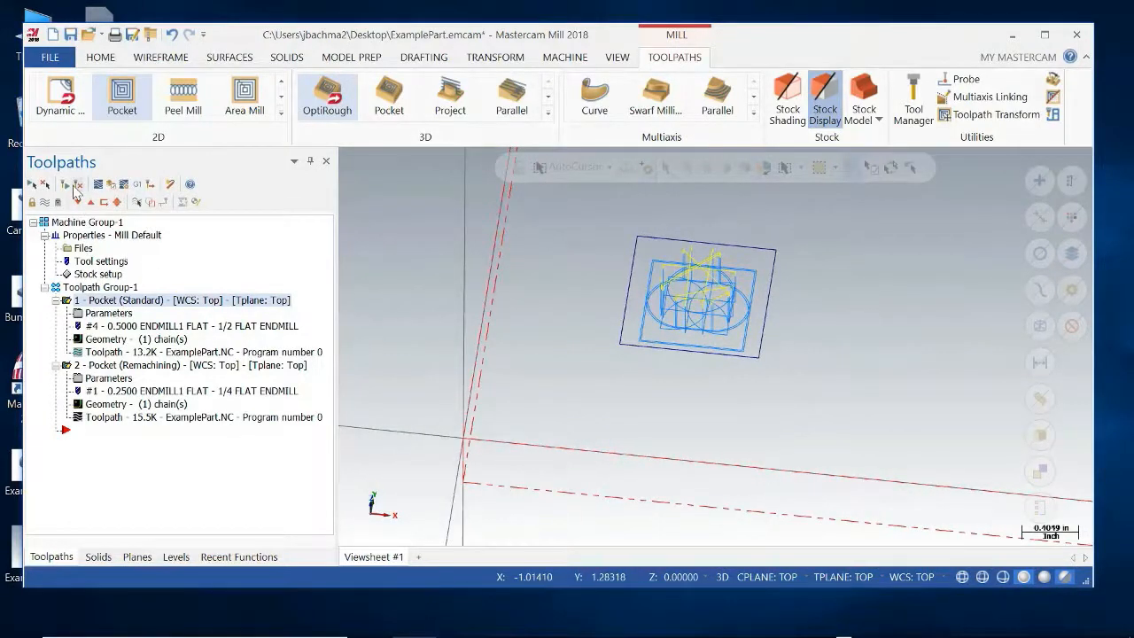
left_click(111, 187)
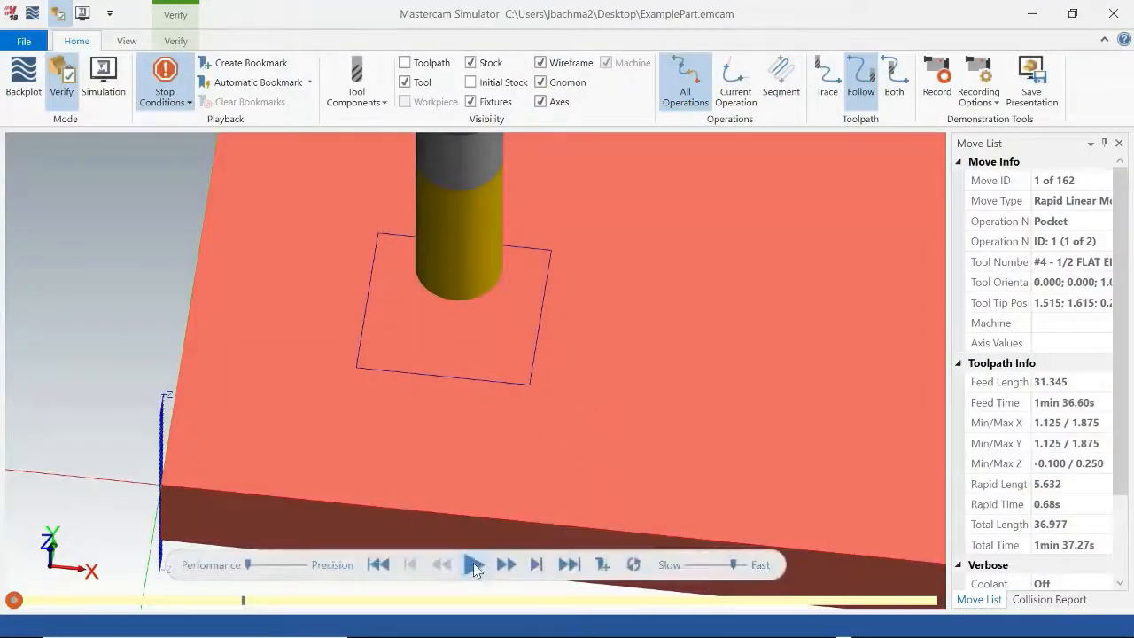
left_click(473, 563)
middle_click_drag(593, 479, 592, 460)
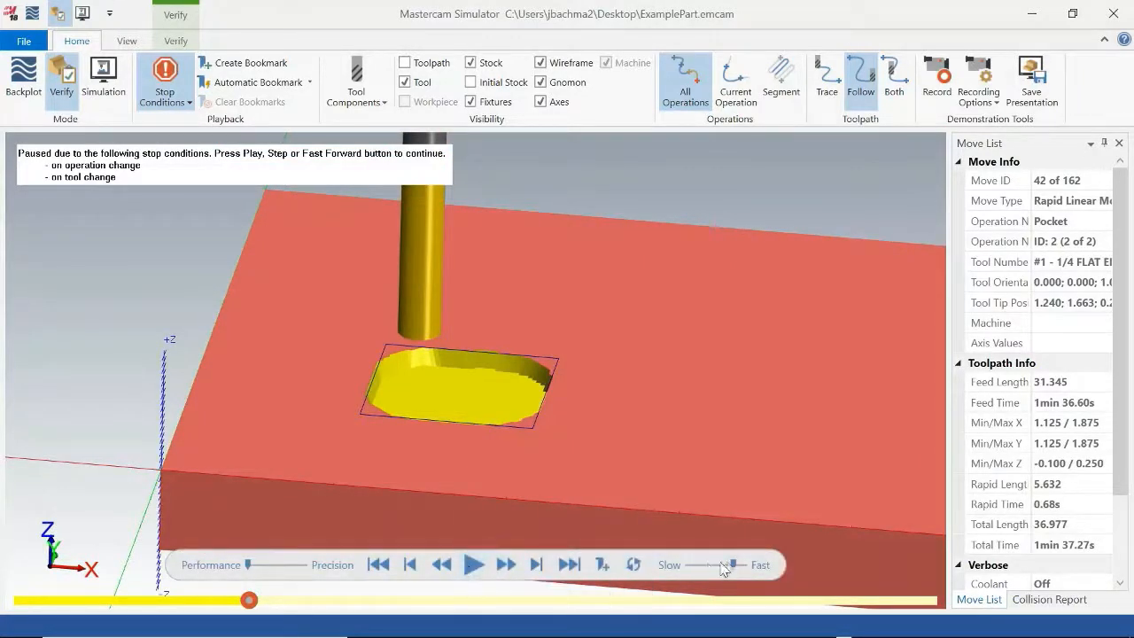
left_click_drag(714, 568, 697, 568)
left_click(473, 565)
scroll(580, 467, "up", 3)
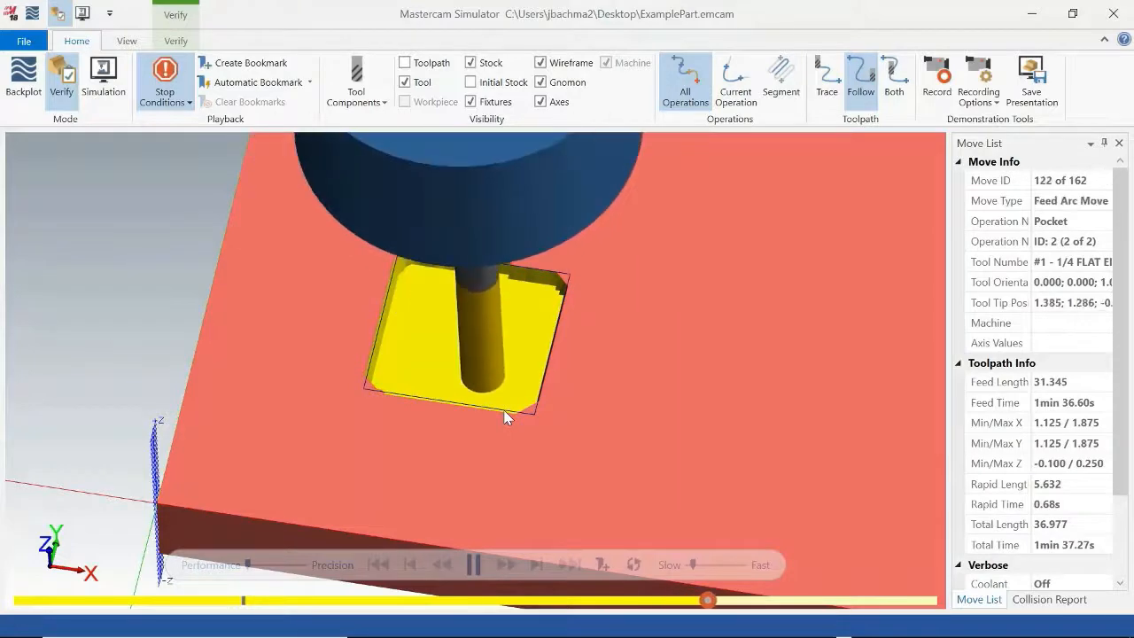
middle_click_drag(598, 460, 494, 420)
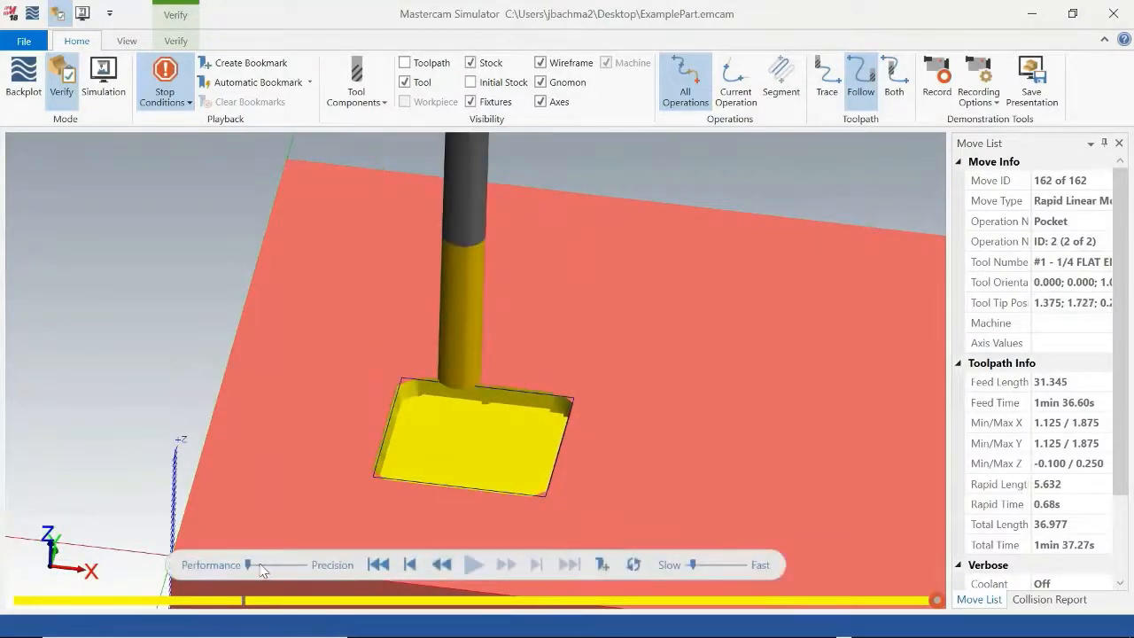
Step: Raise the simulation's precision, accept the simulation reset, and increase the playback speed
left_click_drag(248, 564, 293, 566)
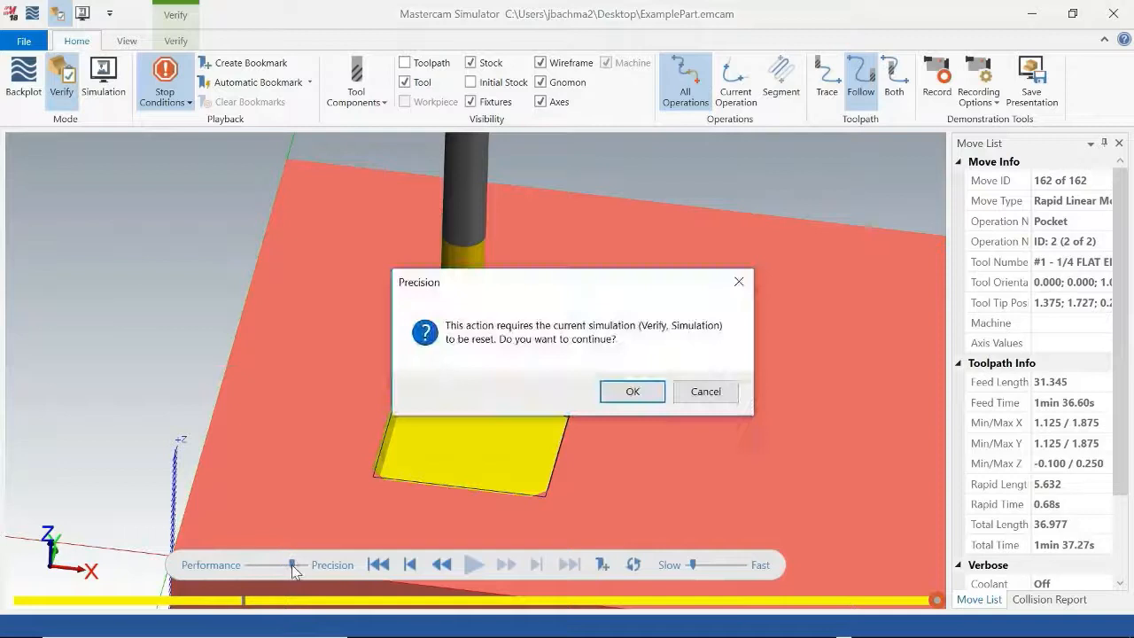
left_click(633, 391)
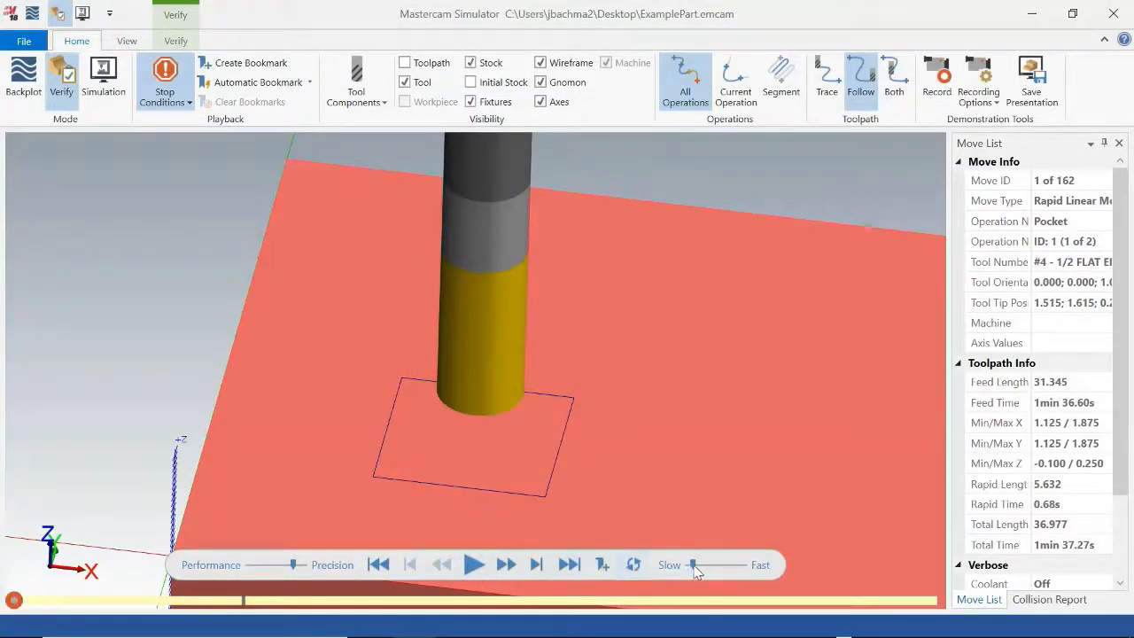
left_click_drag(698, 571, 715, 570)
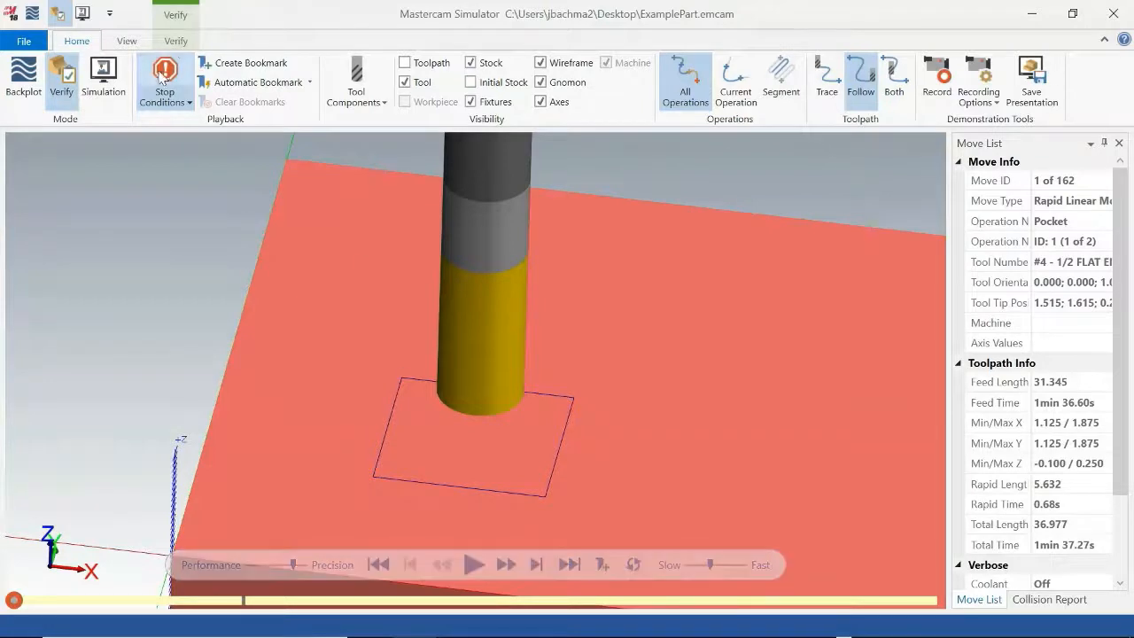
Step: Play the color-coded verification of both pocket operations past the tool-change stop and inspect the remachined corners from above
left_click(175, 41)
left_click(63, 103)
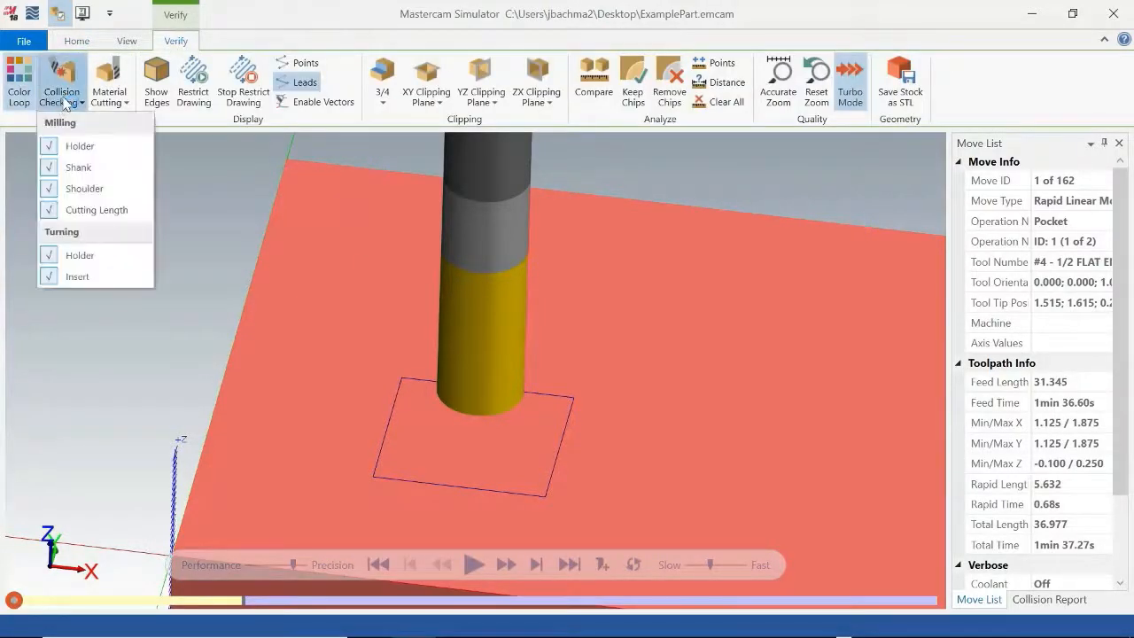
left_click(200, 240)
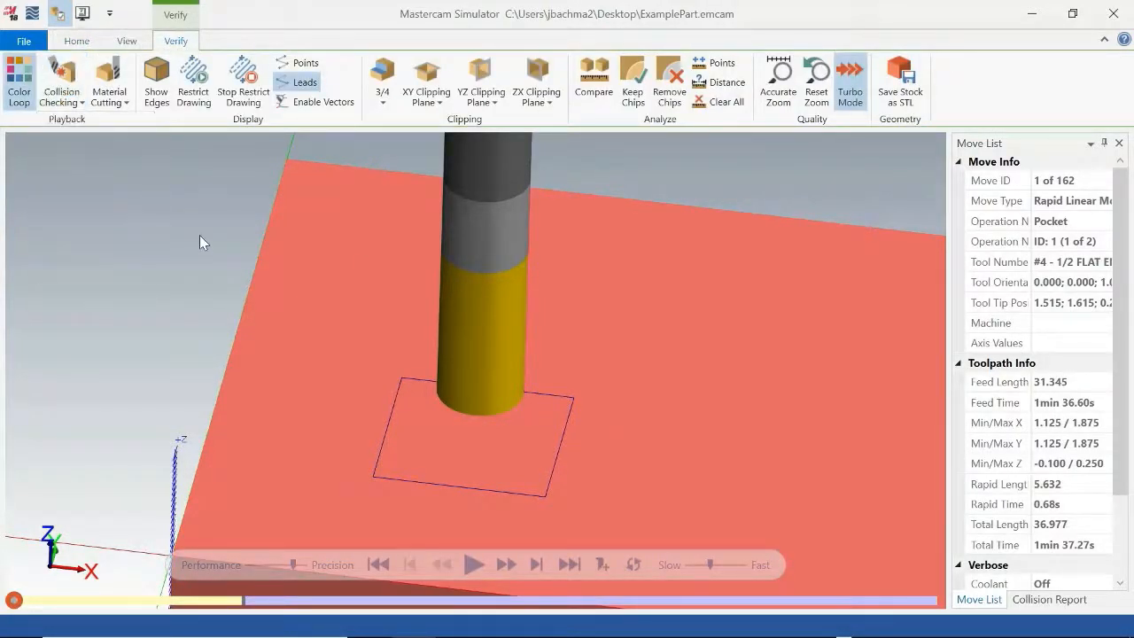
left_click(474, 566)
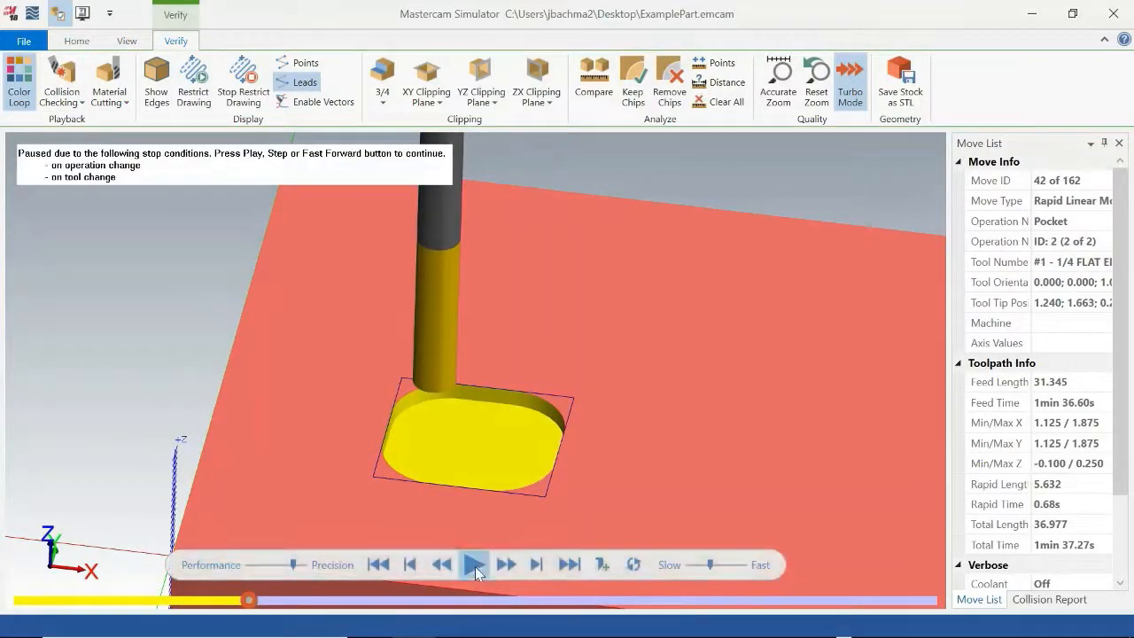
left_click(474, 566)
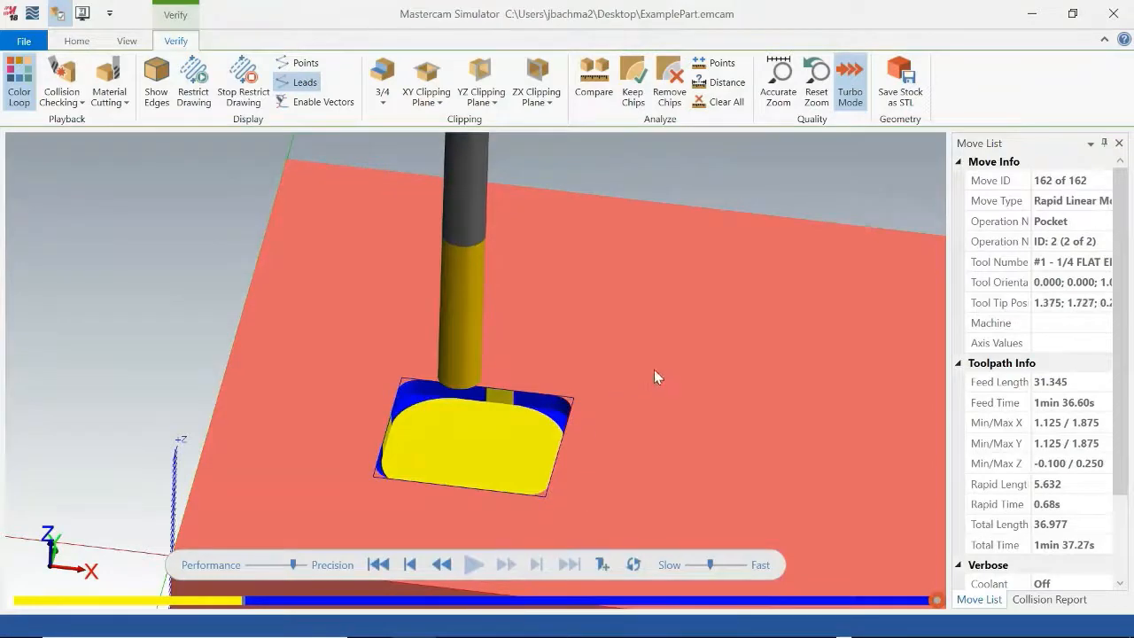
middle_click_drag(655, 368, 607, 431)
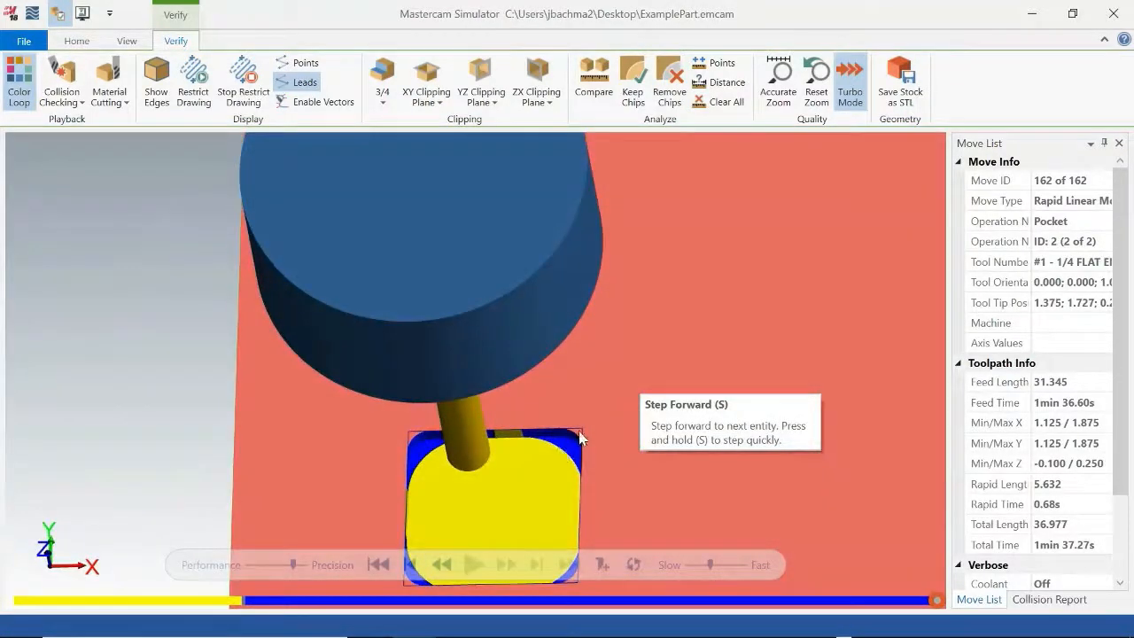
Step: Close the simulator and fit the pocket toolpaths and stock outline in the Mastercam Mill graphics view
left_click(1114, 14)
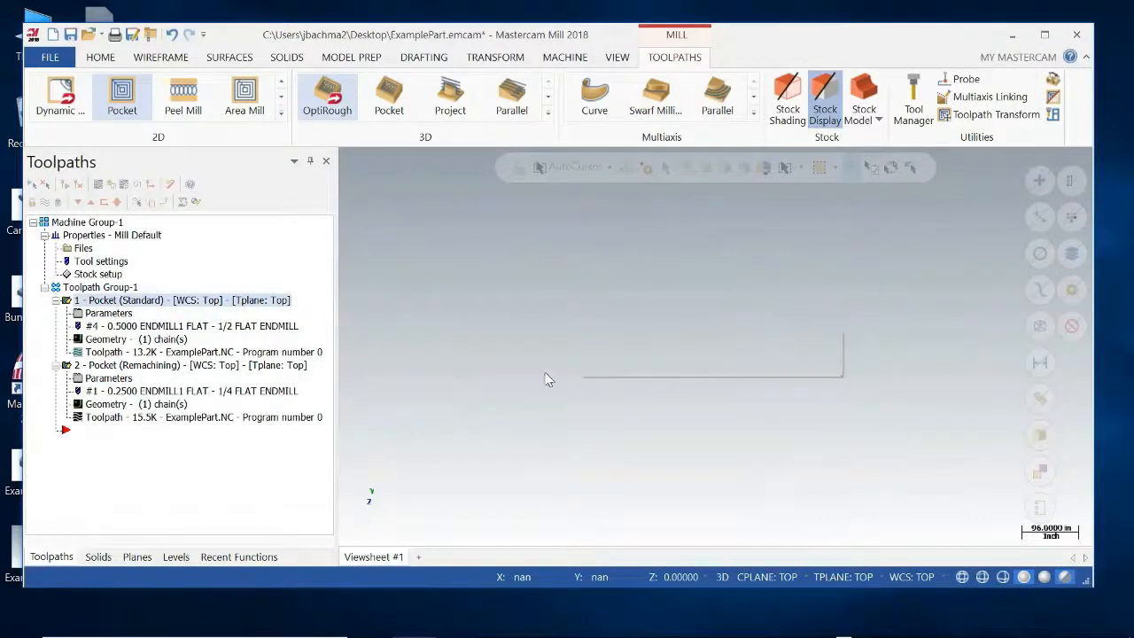
right_click(635, 485)
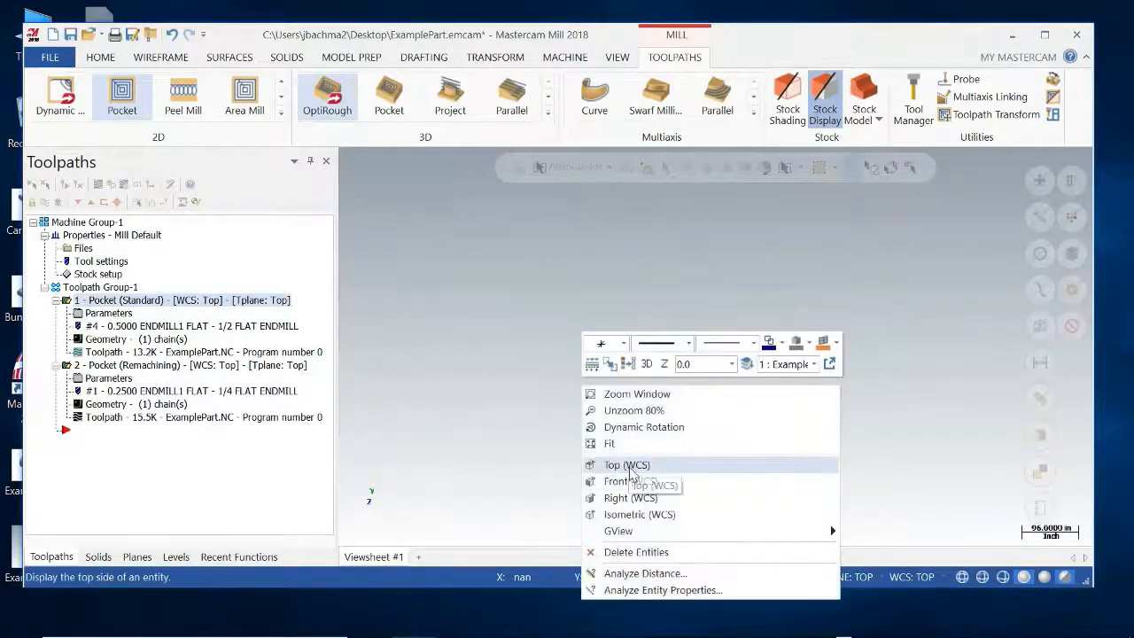
left_click(646, 447)
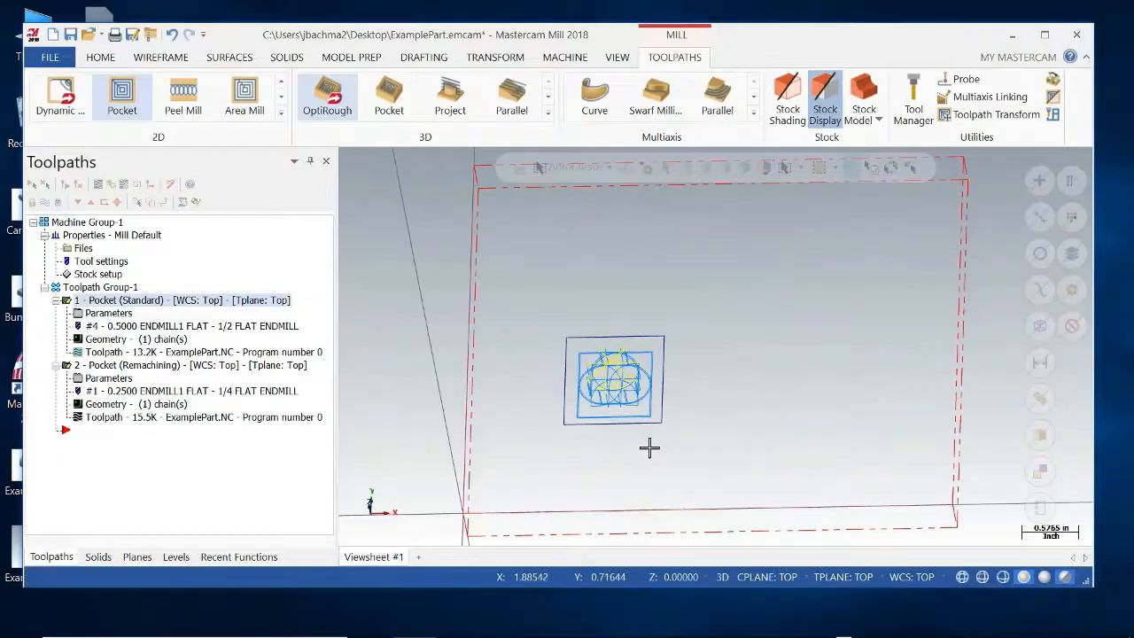
middle_click_drag(695, 466, 732, 423)
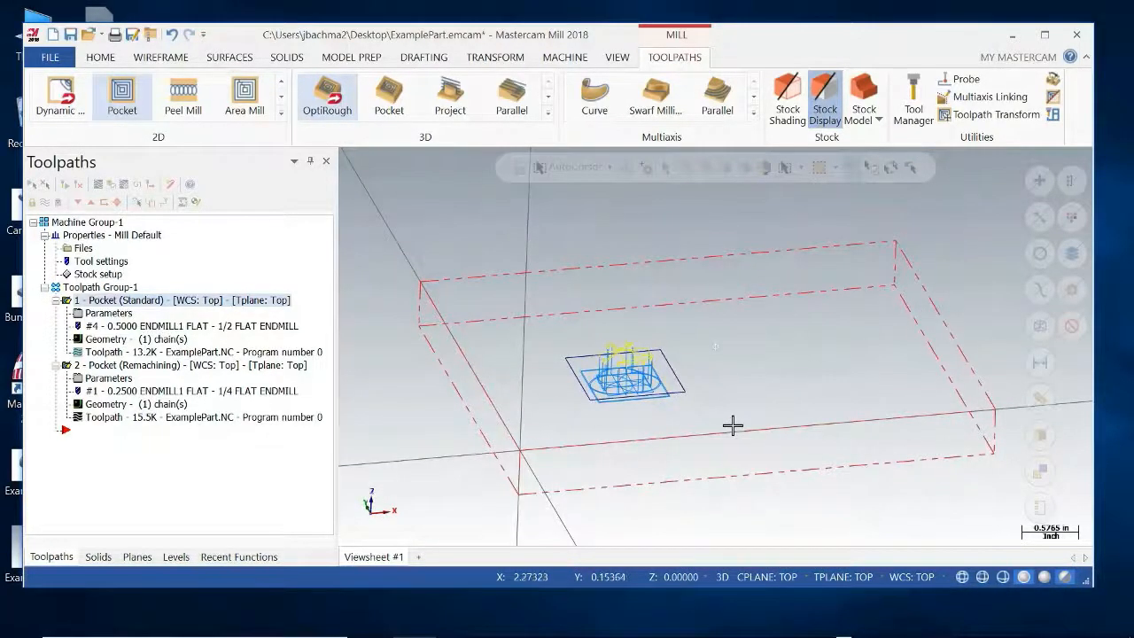
middle_click_drag(881, 370, 831, 399)
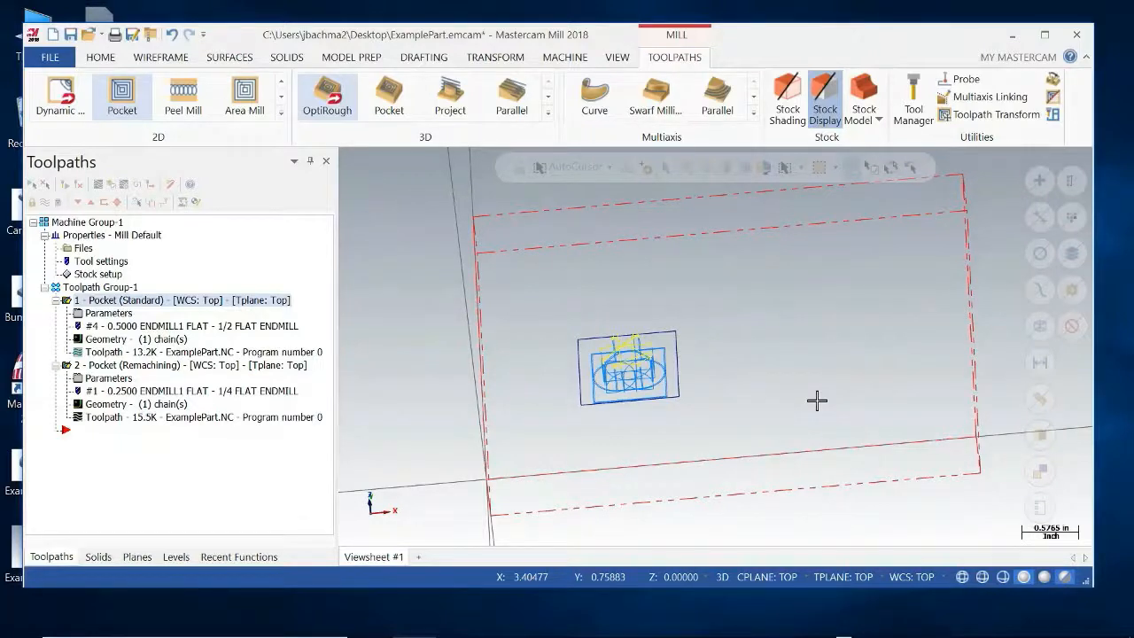
middle_click_drag(860, 473, 886, 480)
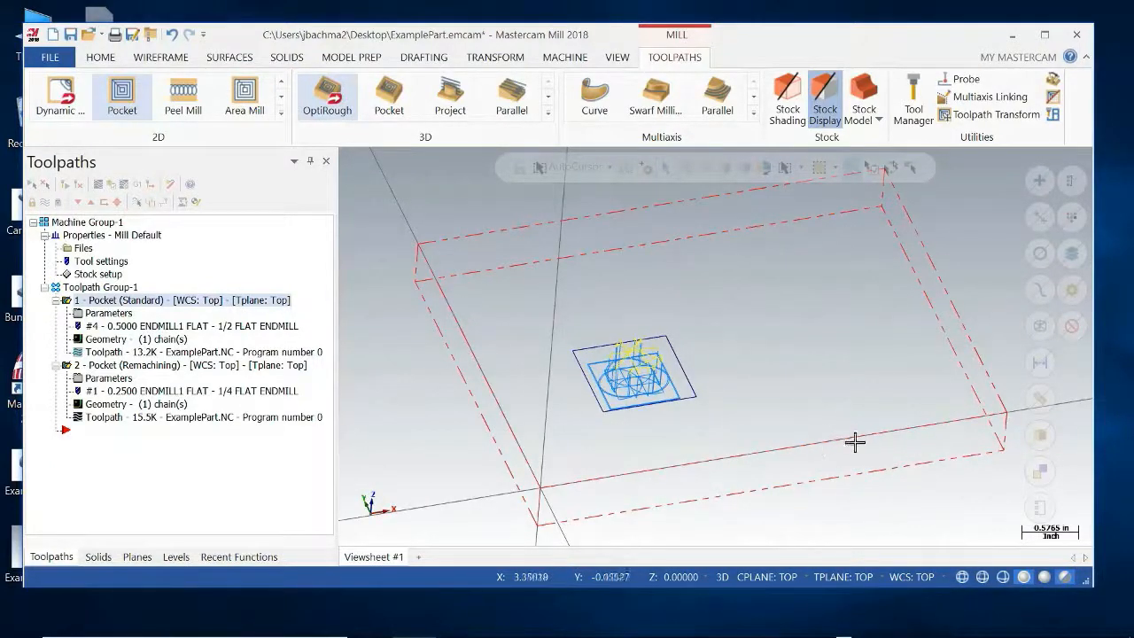
middle_click_drag(845, 448, 819, 445)
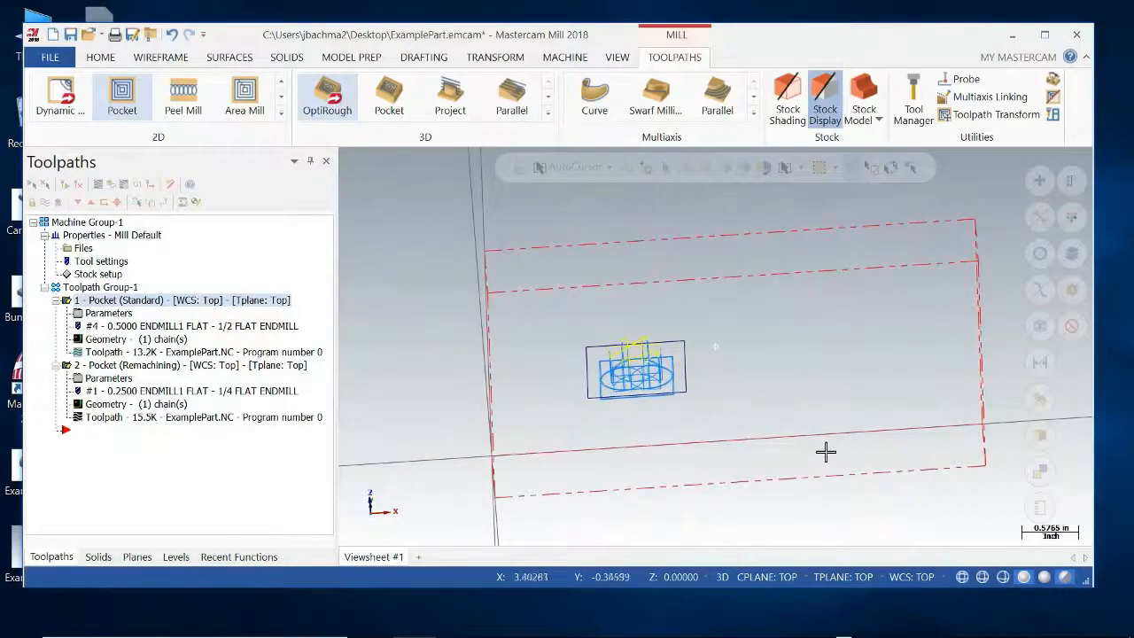
middle_click_drag(816, 454, 805, 436)
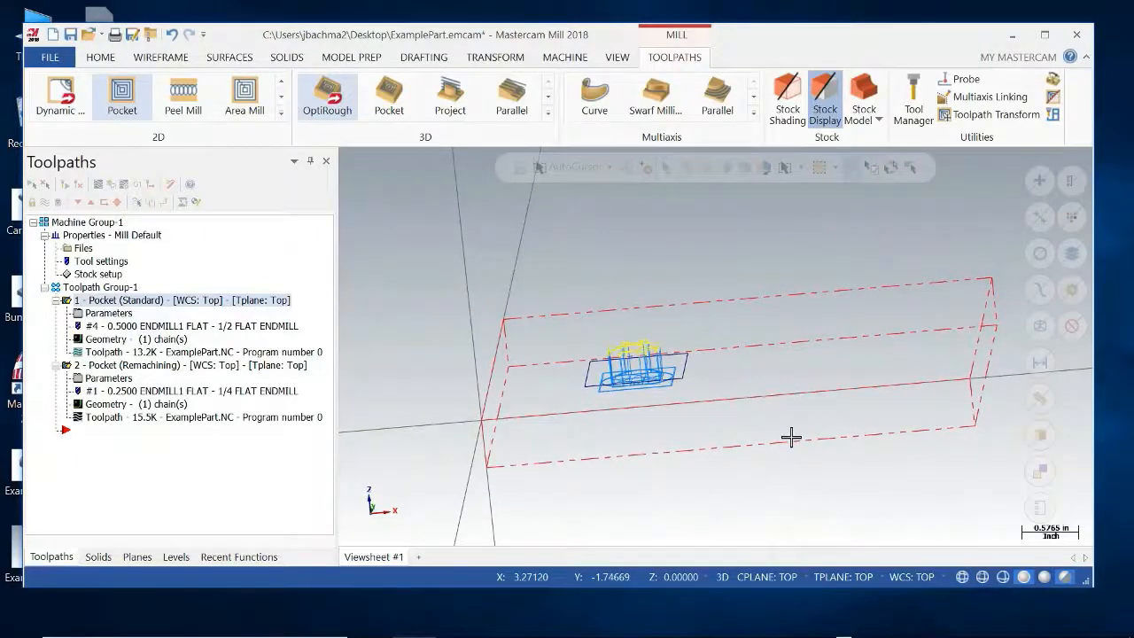
mouse_move(784, 434)
middle_mouse_down()
mouse_move(788, 469)
mouse_move(765, 448)
mouse_move(798, 435)
mouse_move(790, 441)
middle_mouse_up()
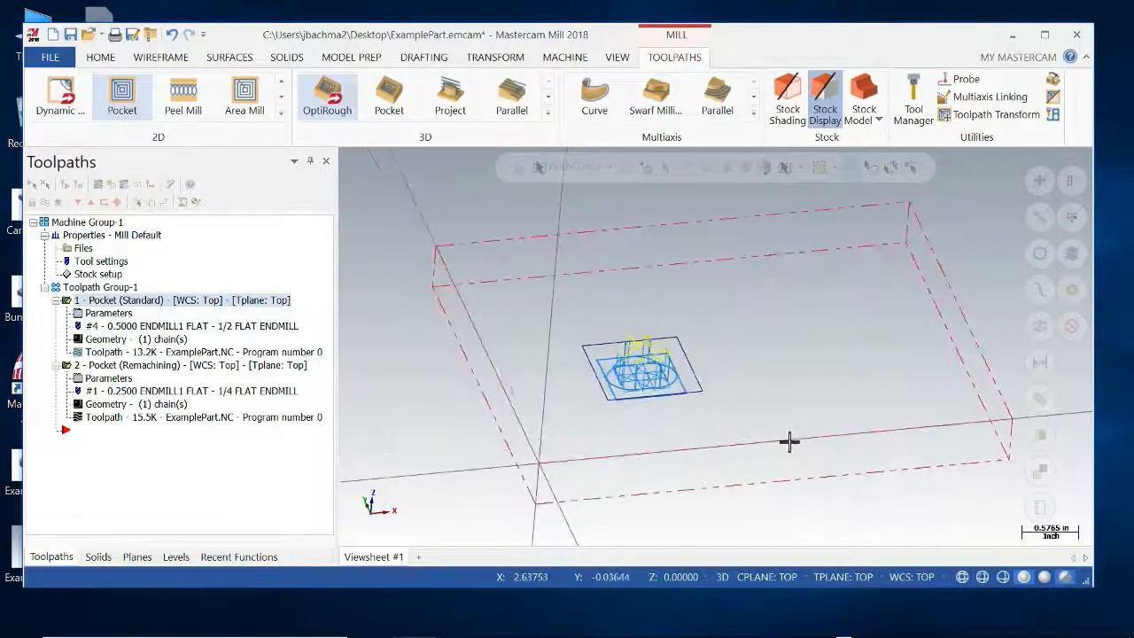